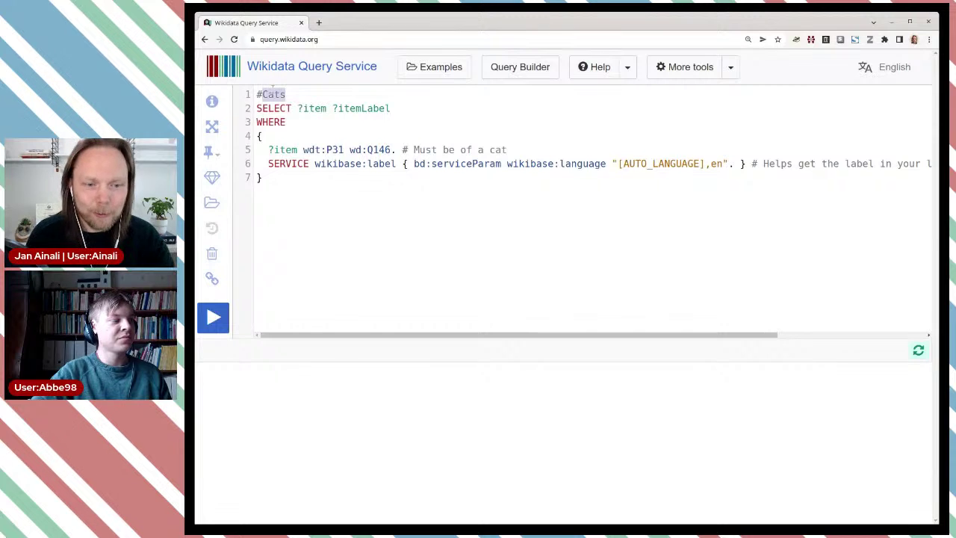
- Delete the Cats comment line and the "Must be of a cat" comment from the sample query
key("BackSpace")
key("BackSpace")
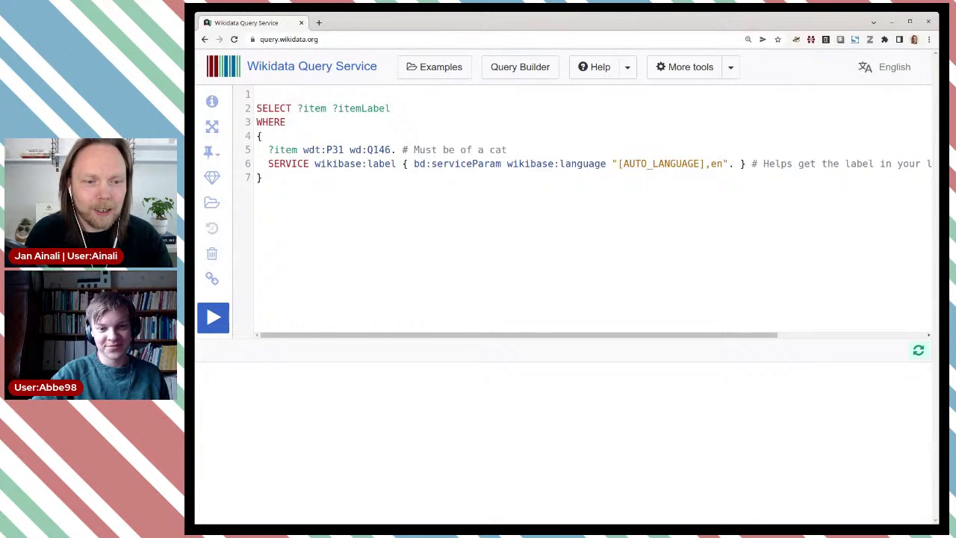
key("Delete")
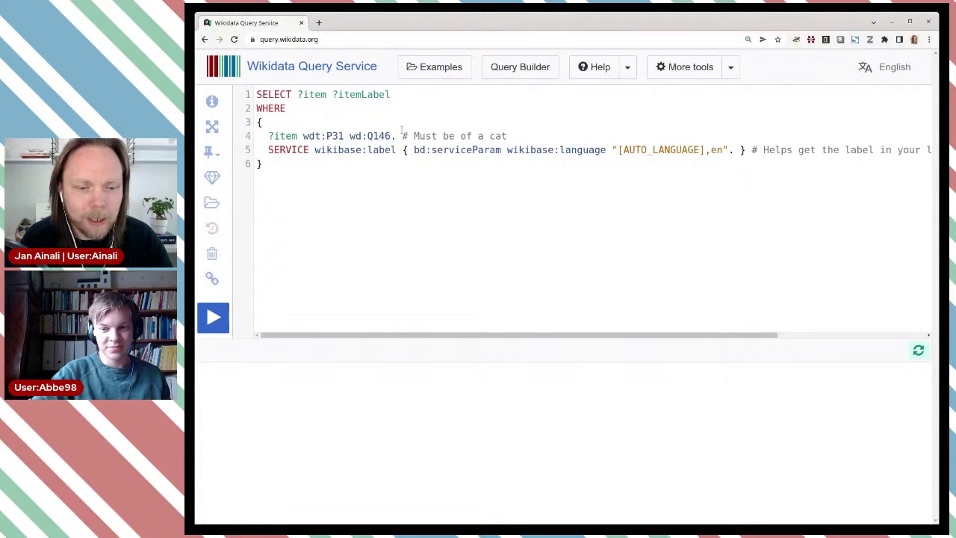
left_click_drag(401, 134, 520, 131)
key("BackSpace")
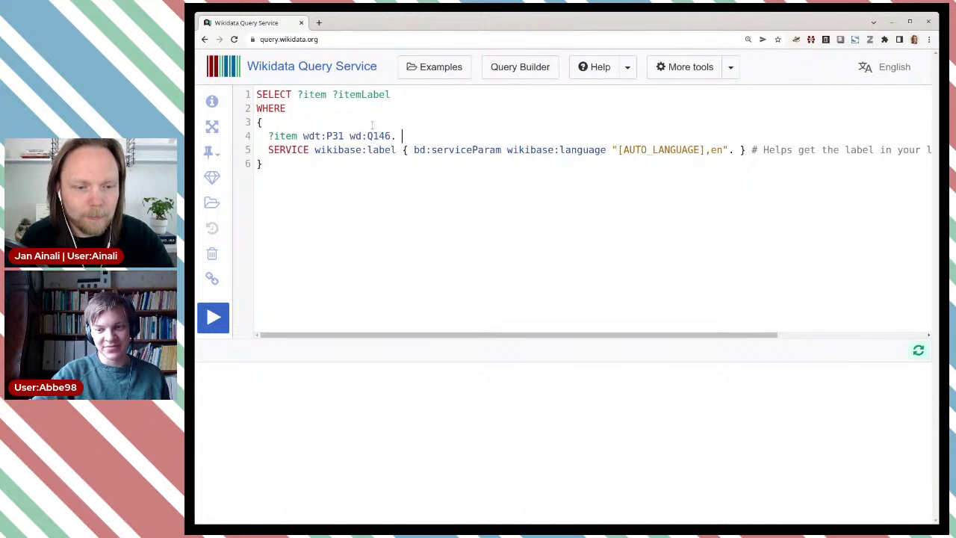
- Replace the class Q146 in the P31 triple with the suggested item hackathon (Q46855) and run the query
mouse_move(402, 131)
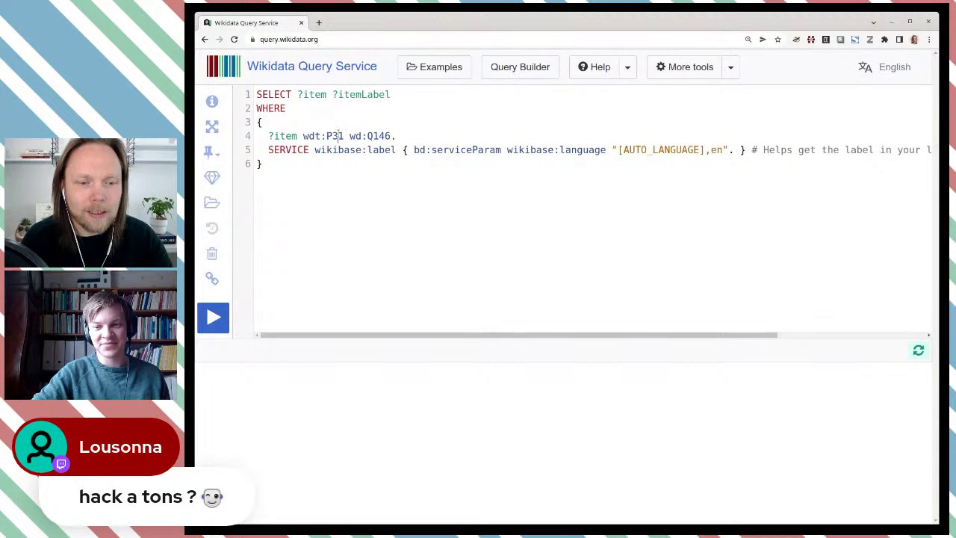
double_click(382, 136)
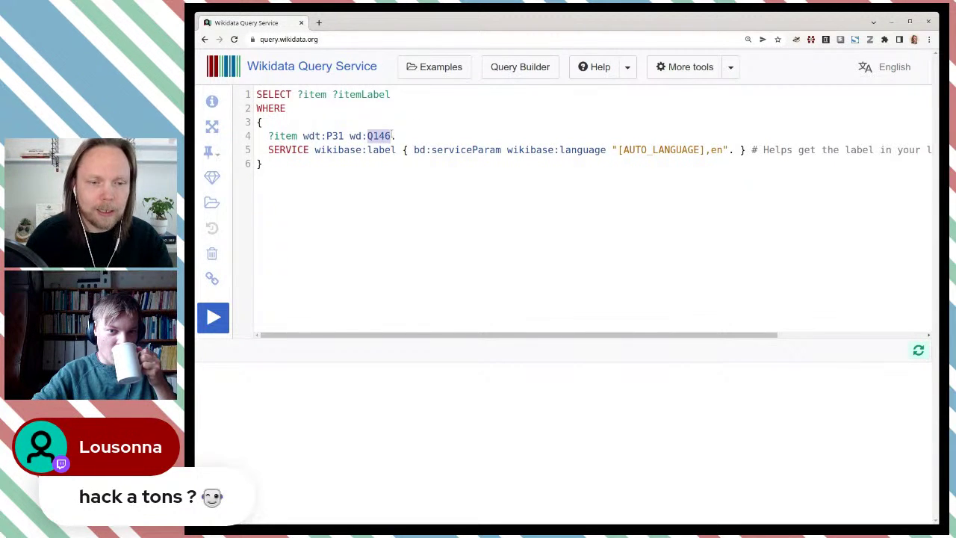
type("hackat")
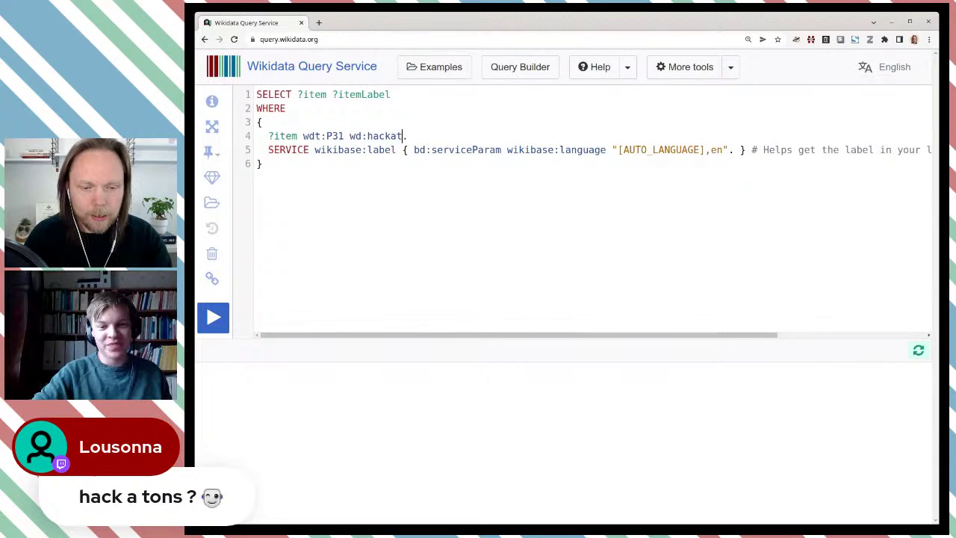
type("hn")
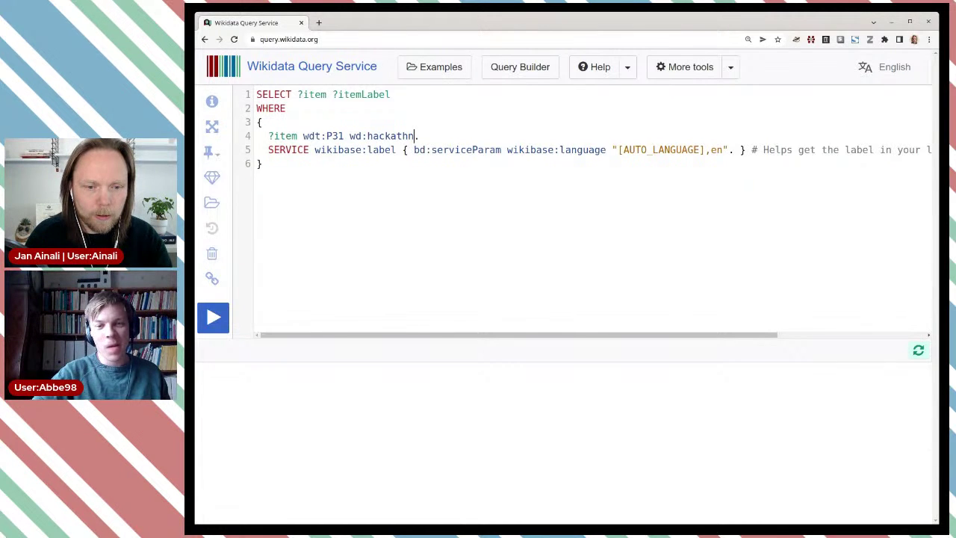
key("BackSpace")
type("on")
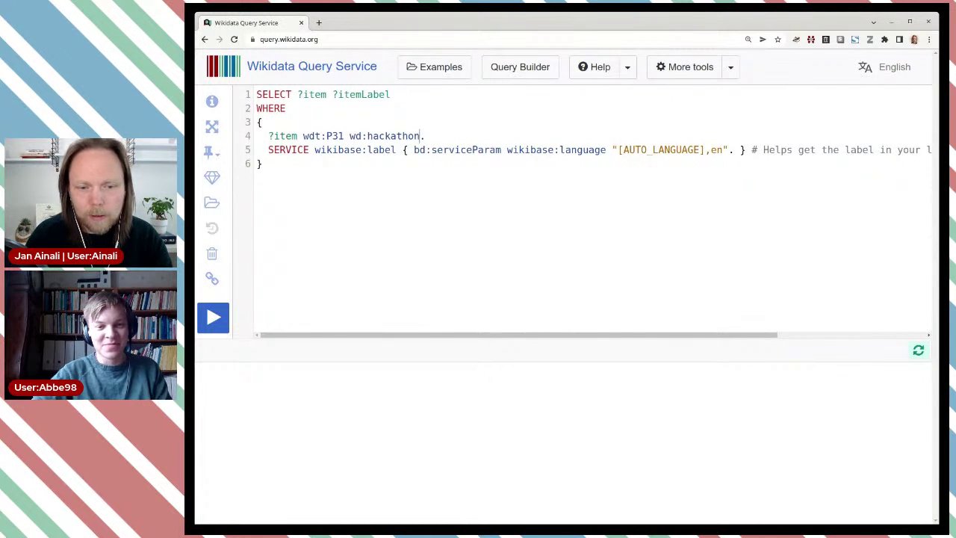
key("ctrl+space")
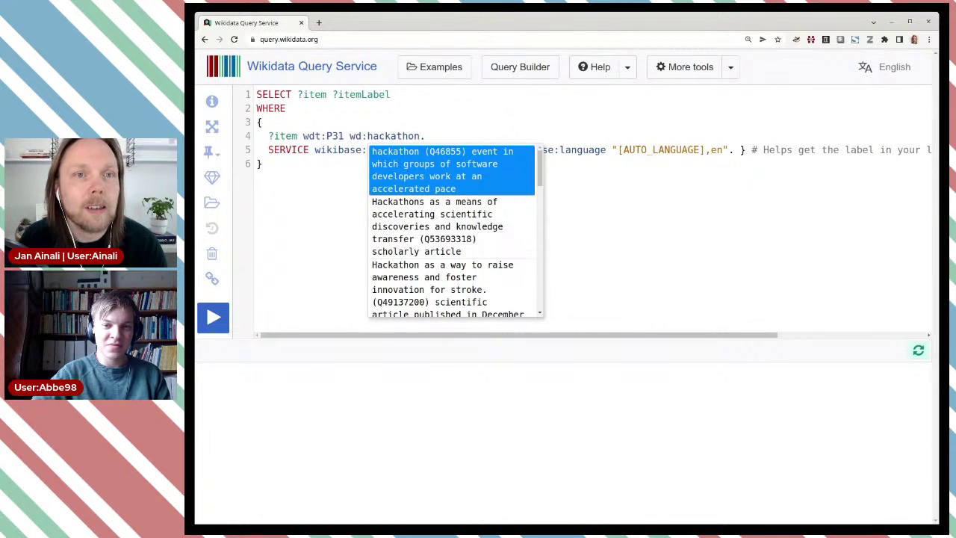
left_click(411, 170)
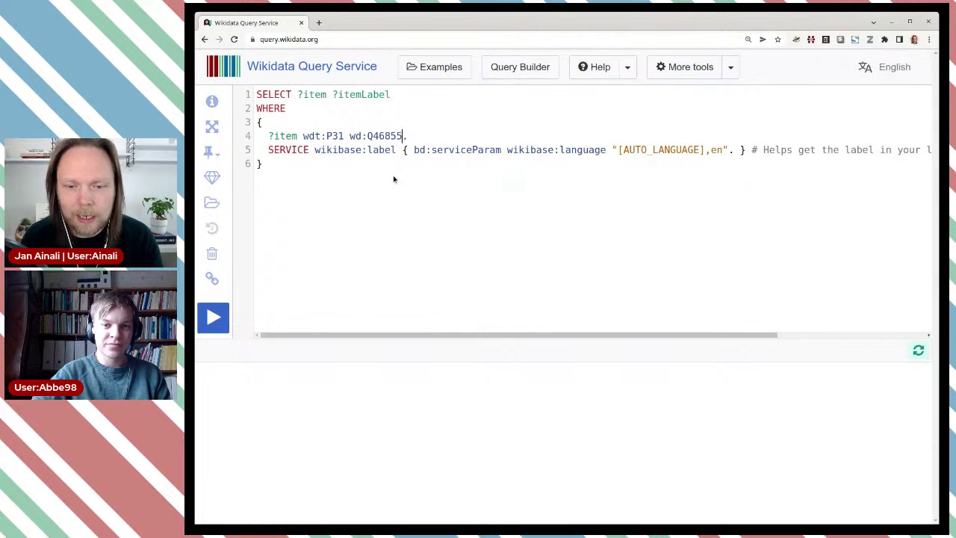
left_click(214, 321)
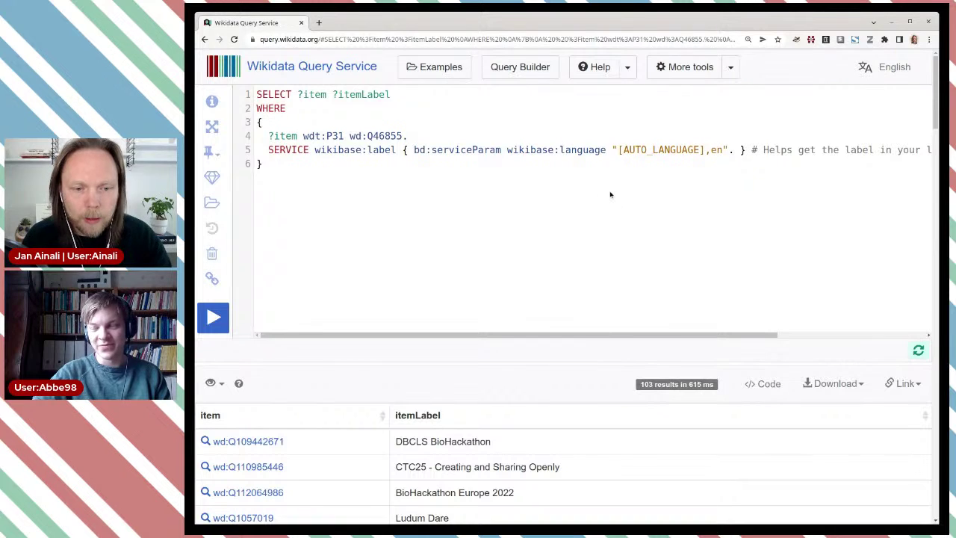
- Look through the returned hackathon items, checking which event names include a year
scroll(609, 194, "down", 3)
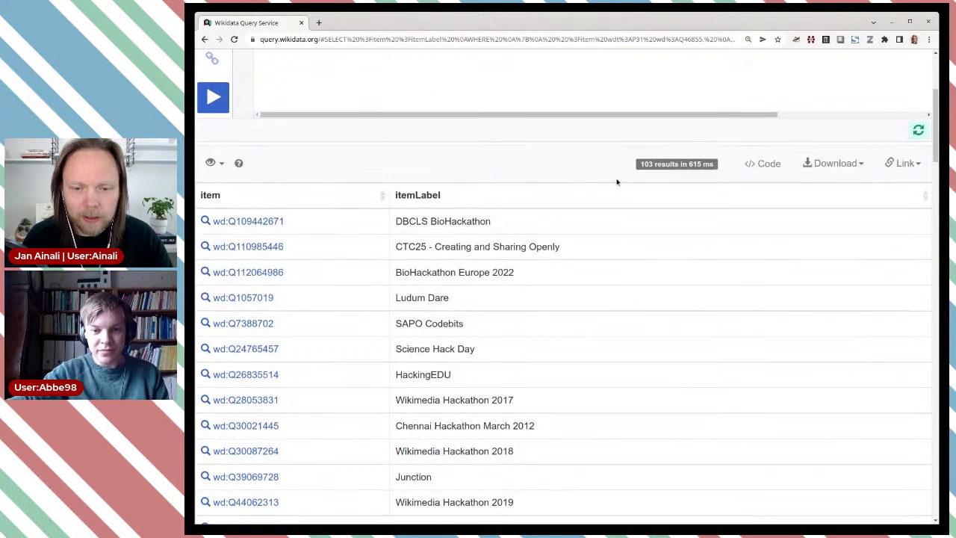
scroll(617, 182, "down", 1)
scroll(617, 181, "down", 2)
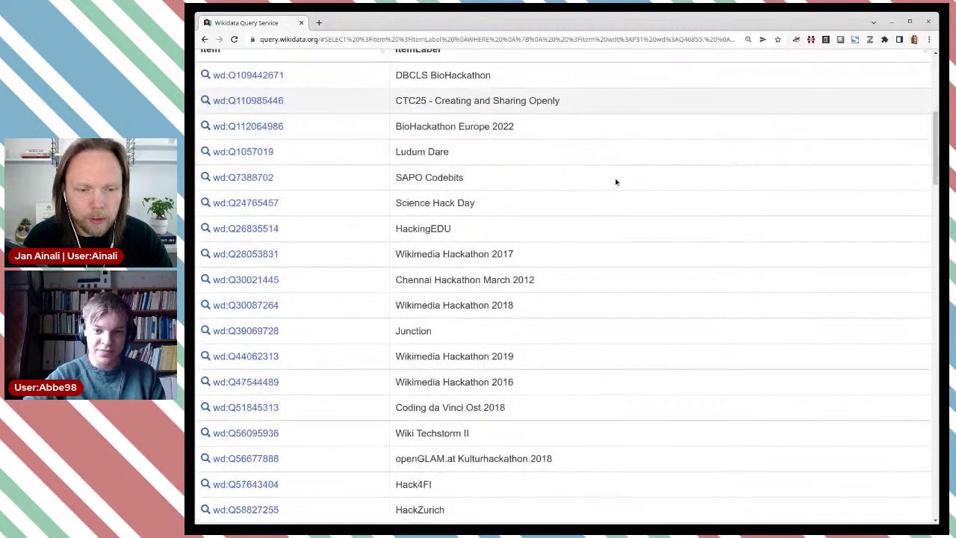
scroll(616, 181, "down", 1)
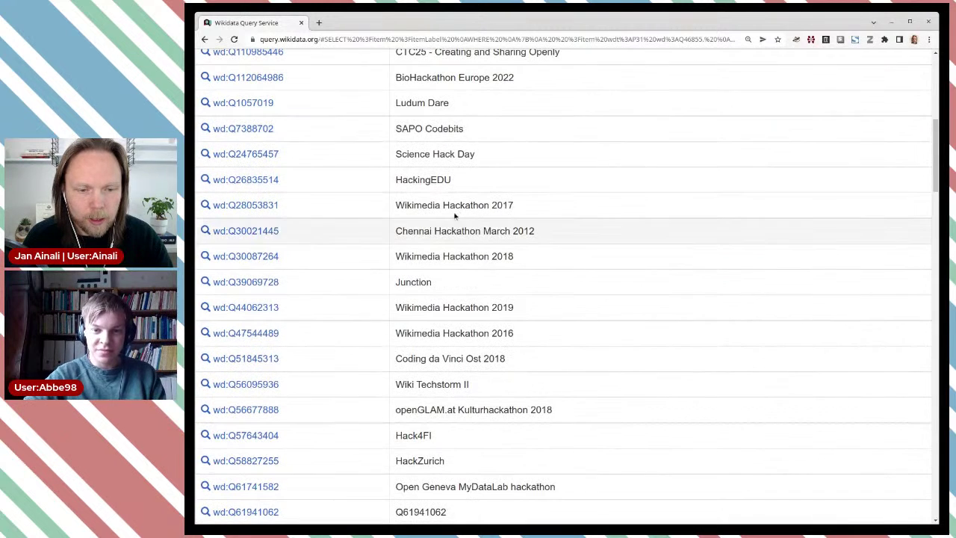
double_click(508, 204)
scroll(548, 267, "down", 1)
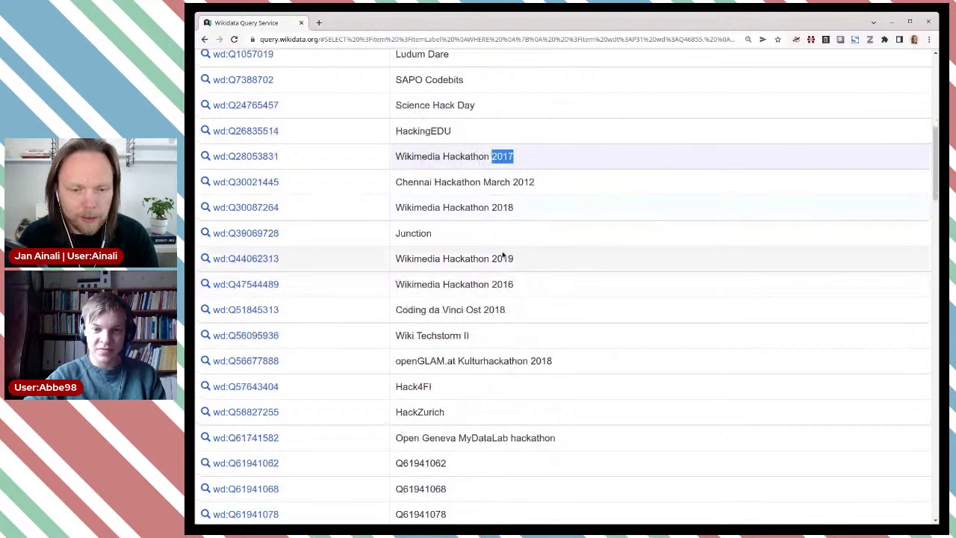
scroll(629, 306, "up", 4)
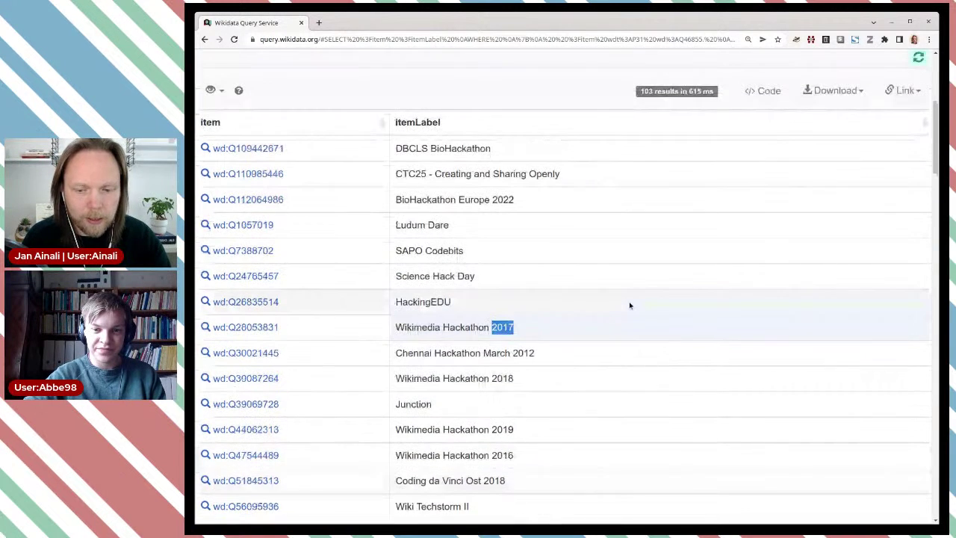
scroll(629, 306, "up", 5)
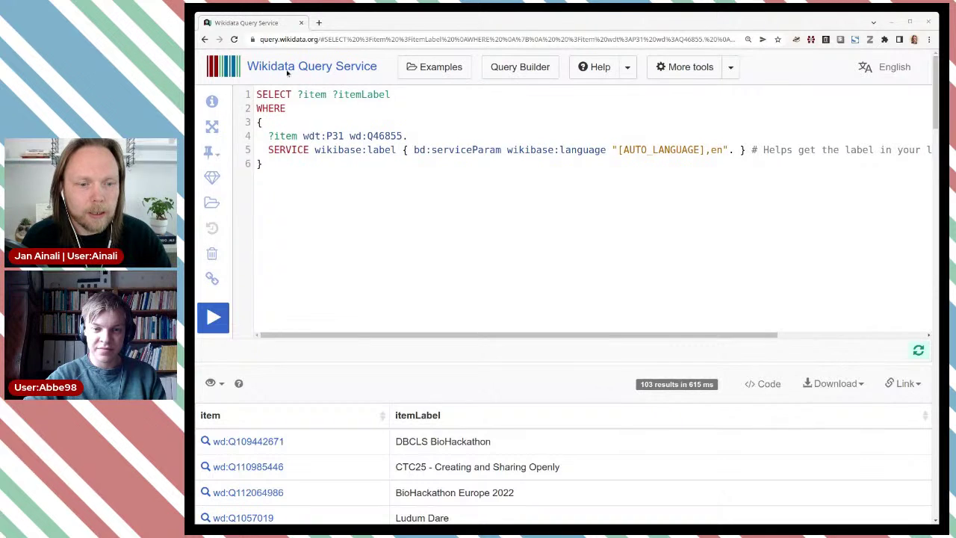
- Add ORDER BY ?itemLabel after the closing brace of the query and rerun it
left_click(290, 163)
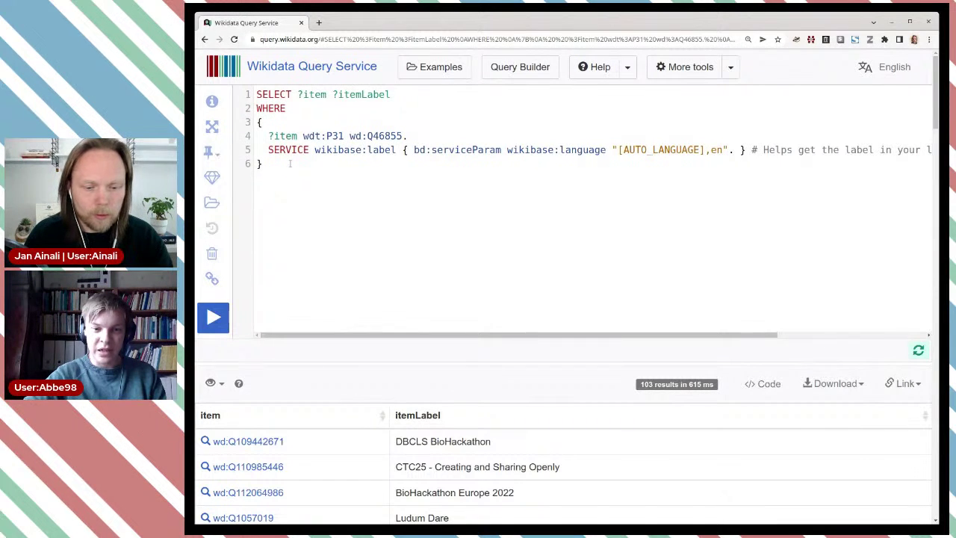
type("ORDER")
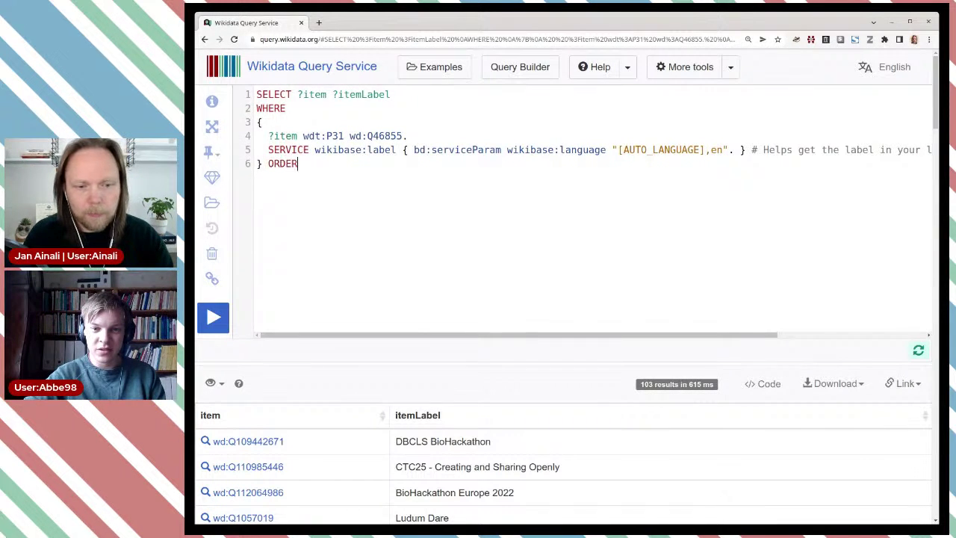
type(" BY ?")
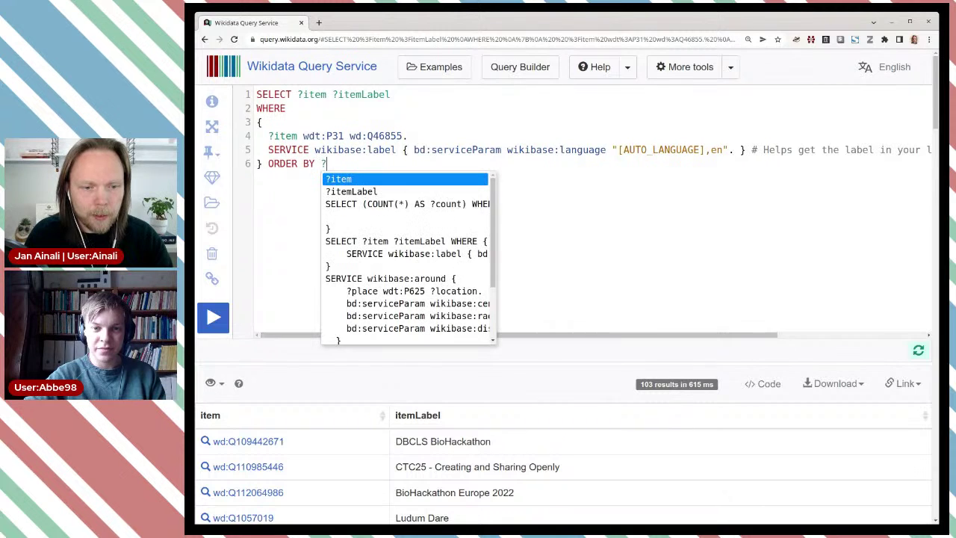
key("Down")
key("Return")
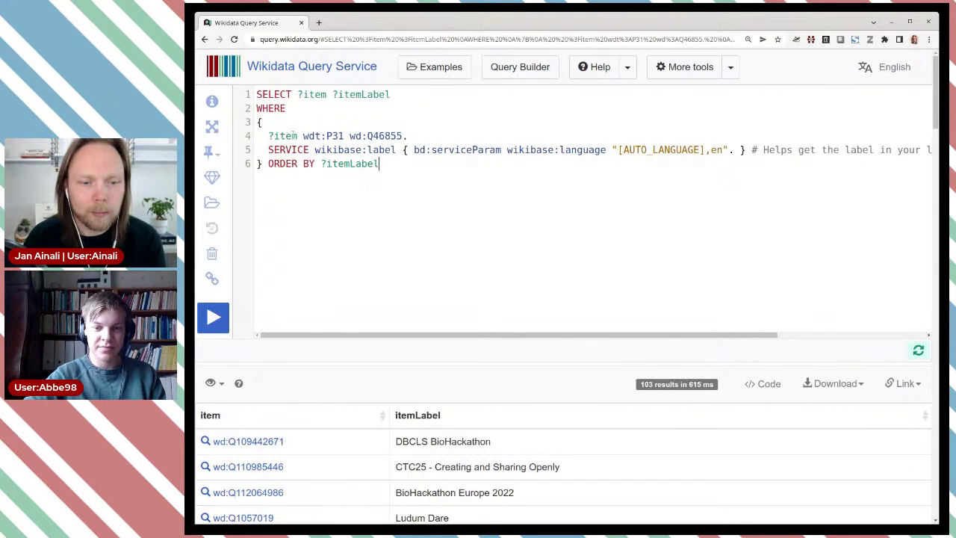
left_click(217, 318)
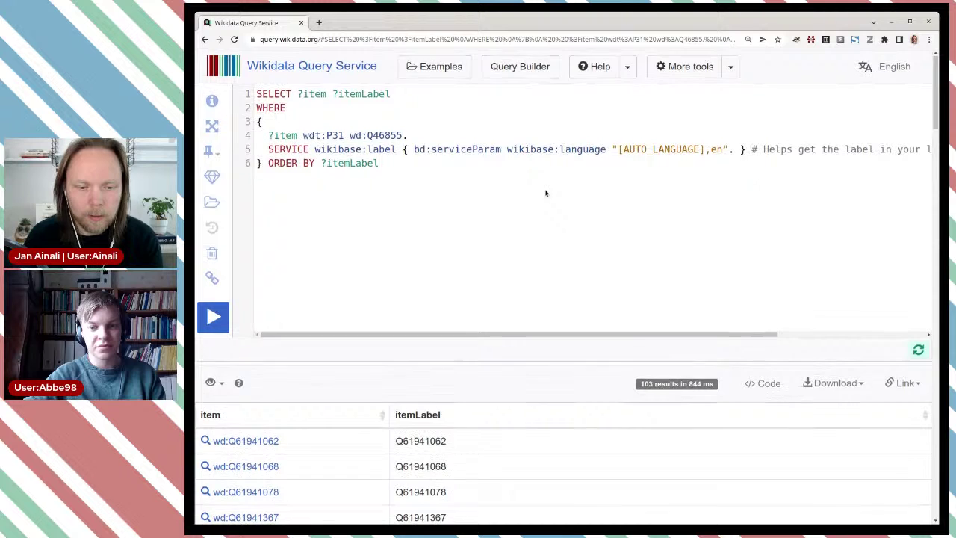
- Open the first unlabelled result, Q61941062, and check its label in all entered languages
scroll(543, 193, "down", 1)
scroll(541, 195, "down", 2)
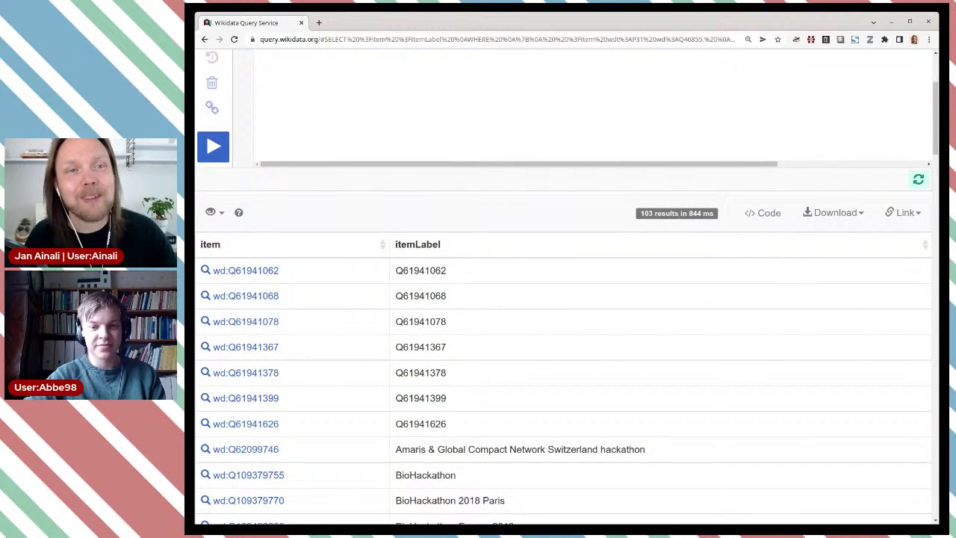
scroll(545, 192, "down", 1)
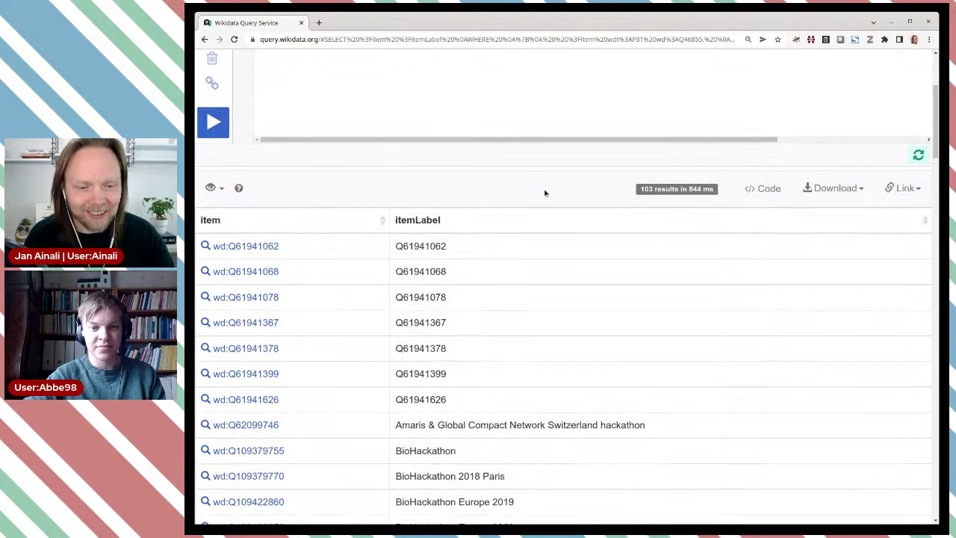
left_click(262, 252)
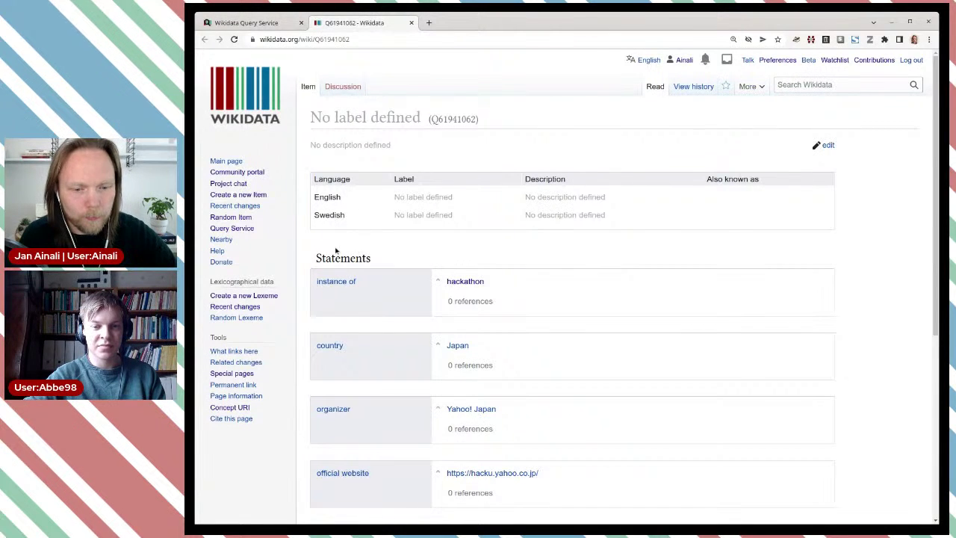
scroll(462, 313, "down", 1)
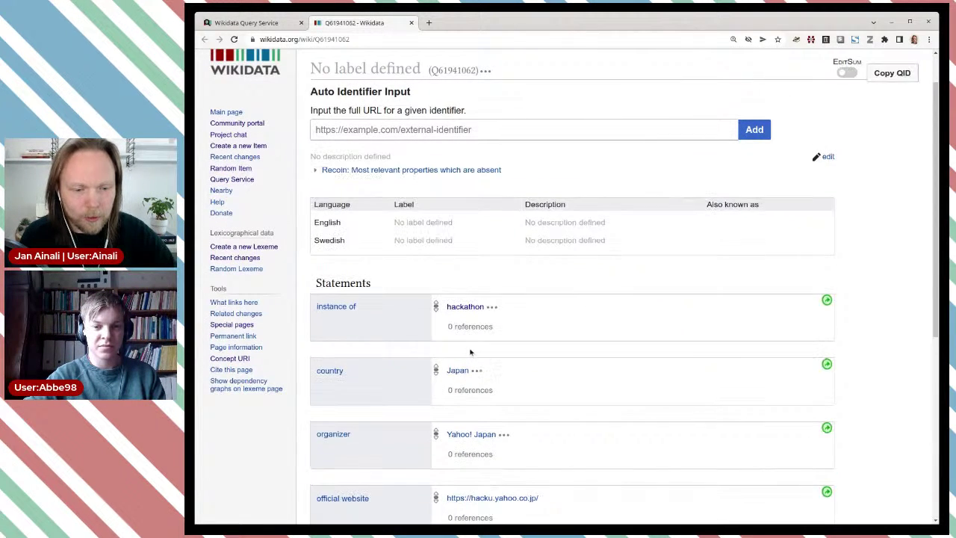
scroll(470, 352, "down", 1)
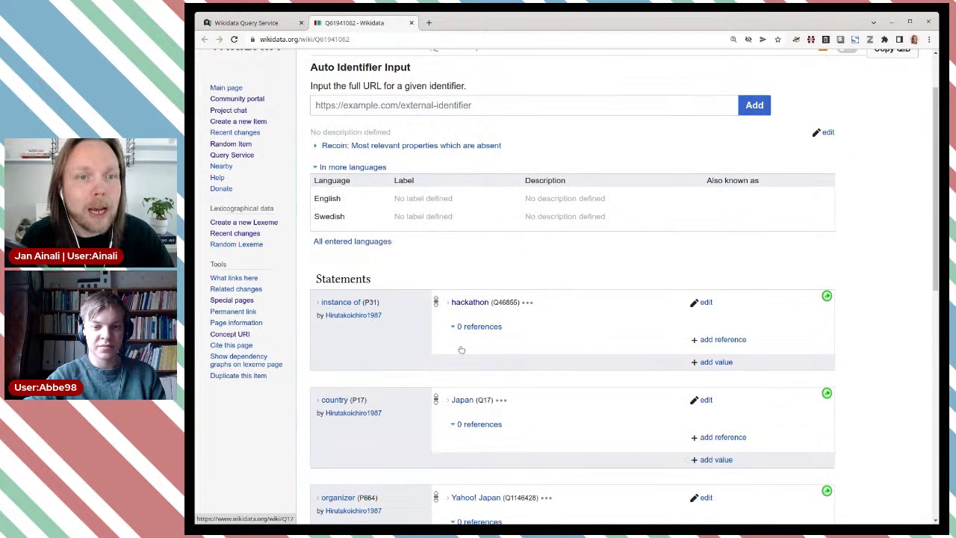
left_click(363, 241)
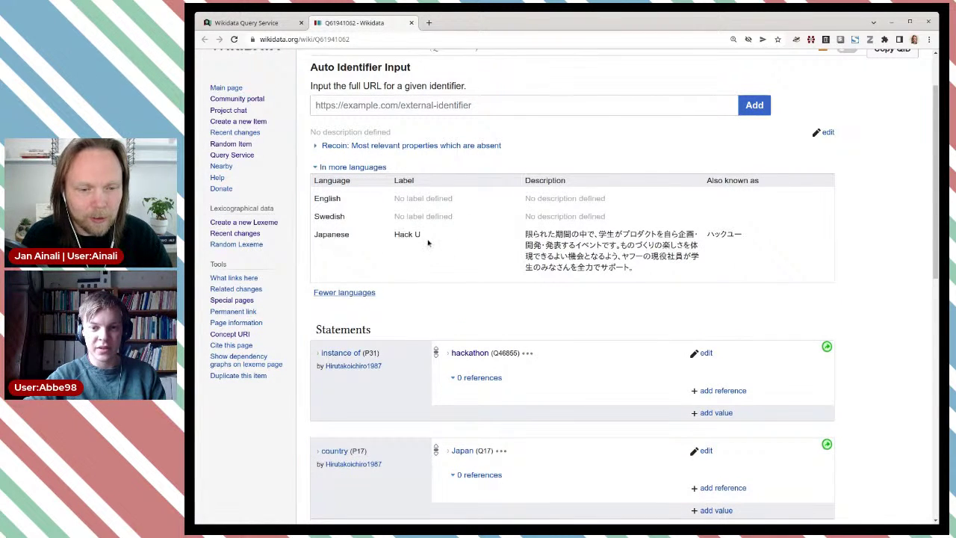
left_click_drag(423, 237, 377, 239)
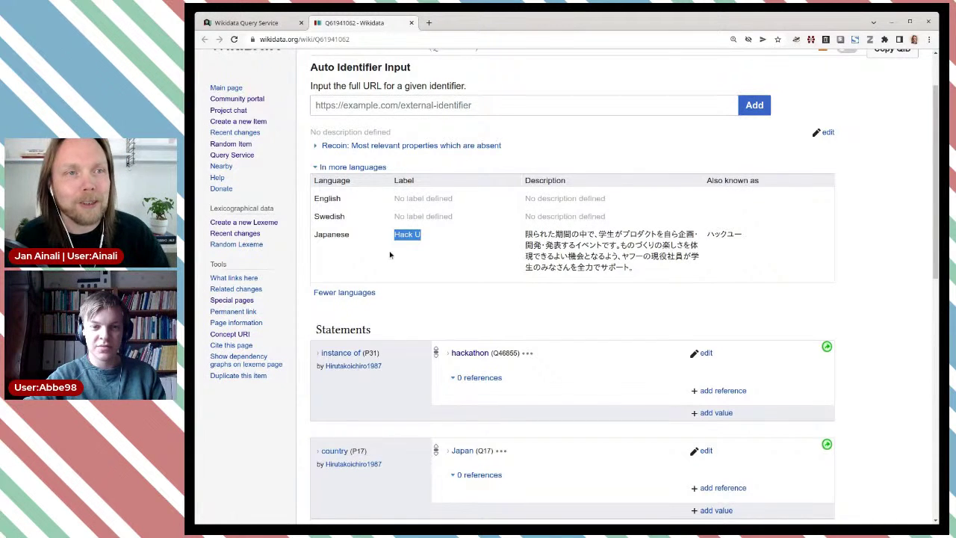
left_click(446, 258)
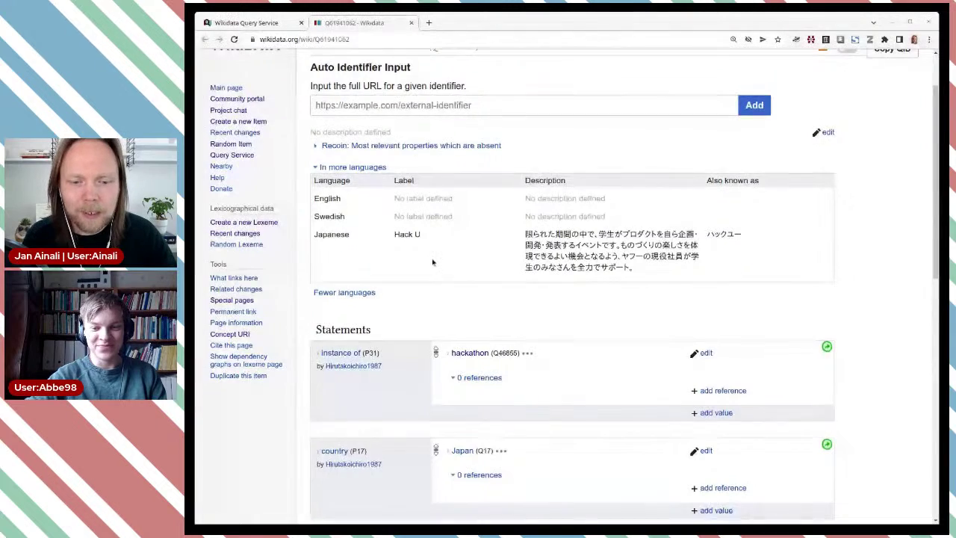
- Close the Q61941062 item page and look through the hackathon results sorted by label
scroll(432, 262, "down", 1)
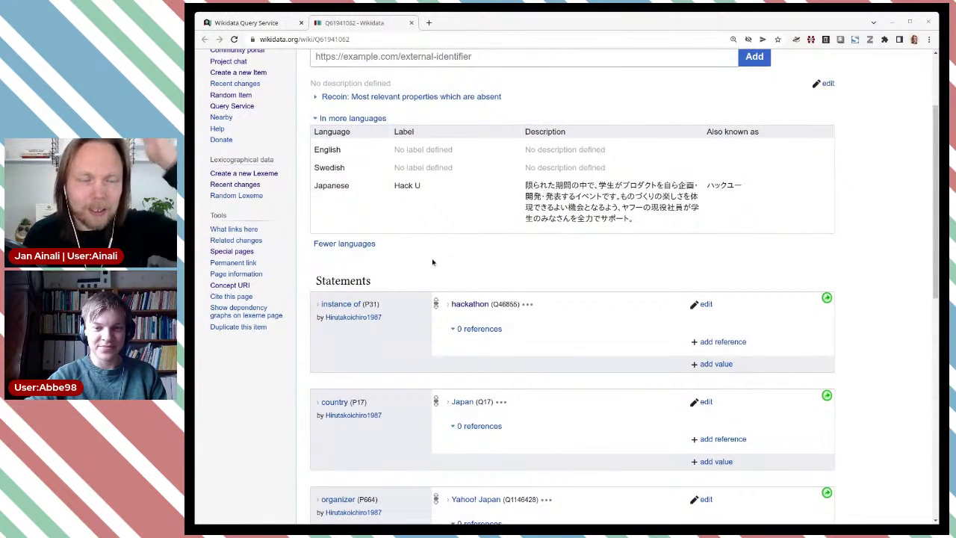
scroll(432, 262, "up", 2)
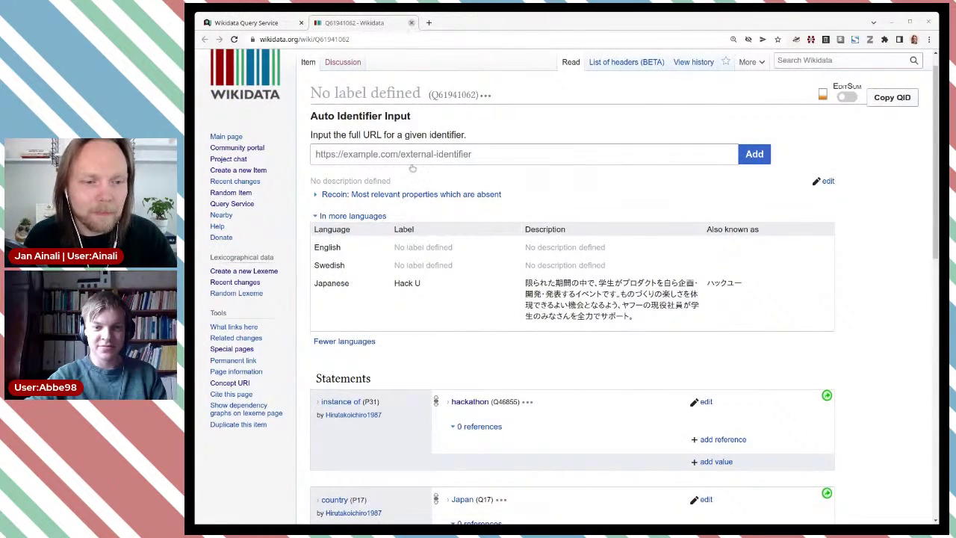
left_click(411, 23)
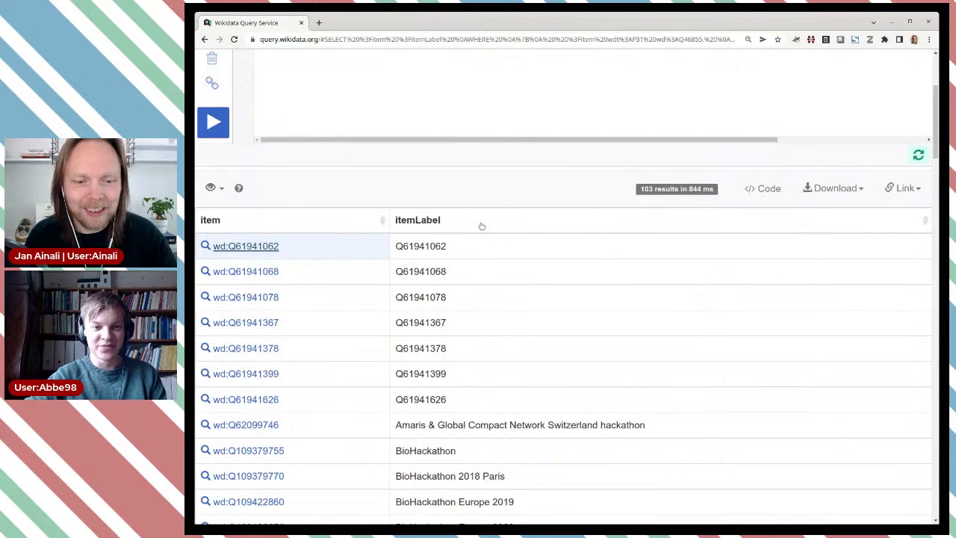
scroll(545, 230, "down", 3)
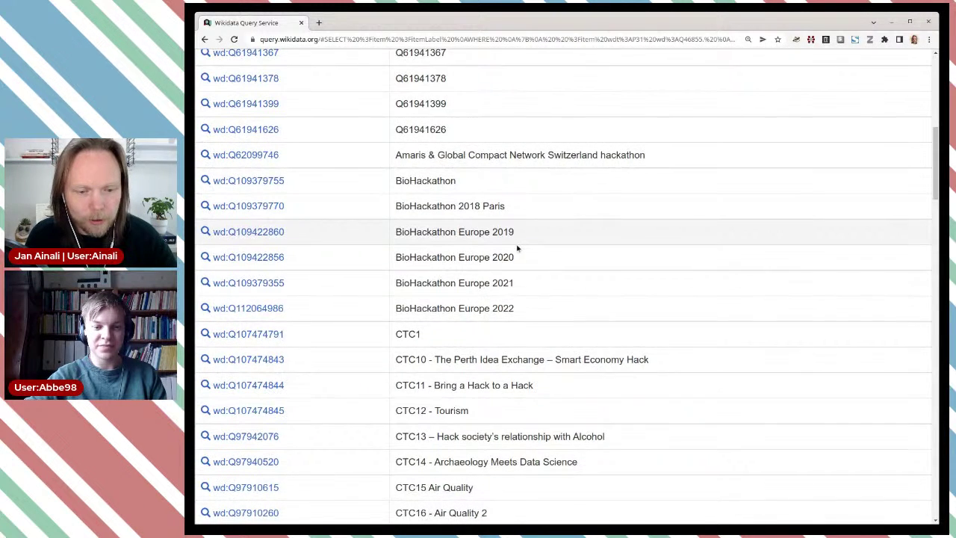
scroll(518, 245, "down", 3)
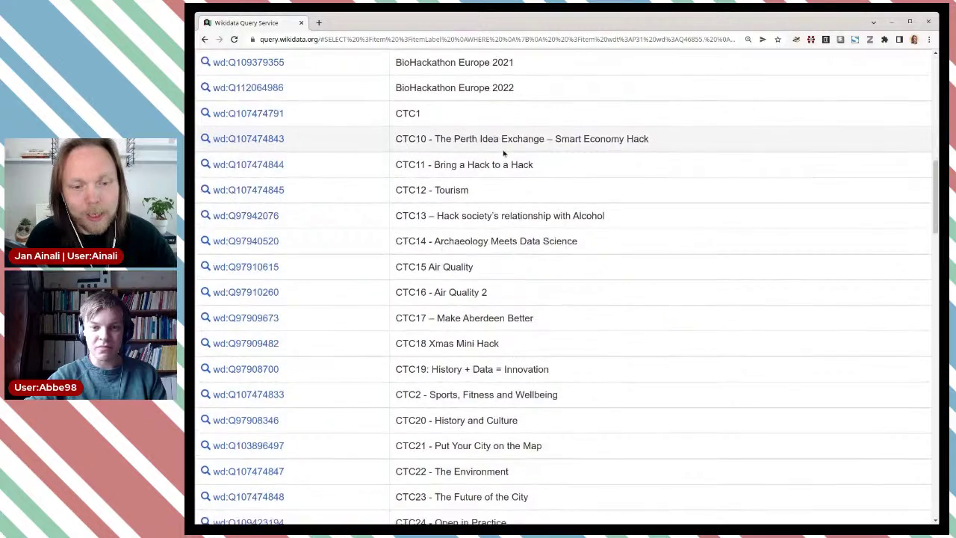
- Look through the label-sorted hackathon results down to the Wikimedia Hackathon entries
scroll(502, 149, "down", 4)
scroll(500, 213, "down", 2)
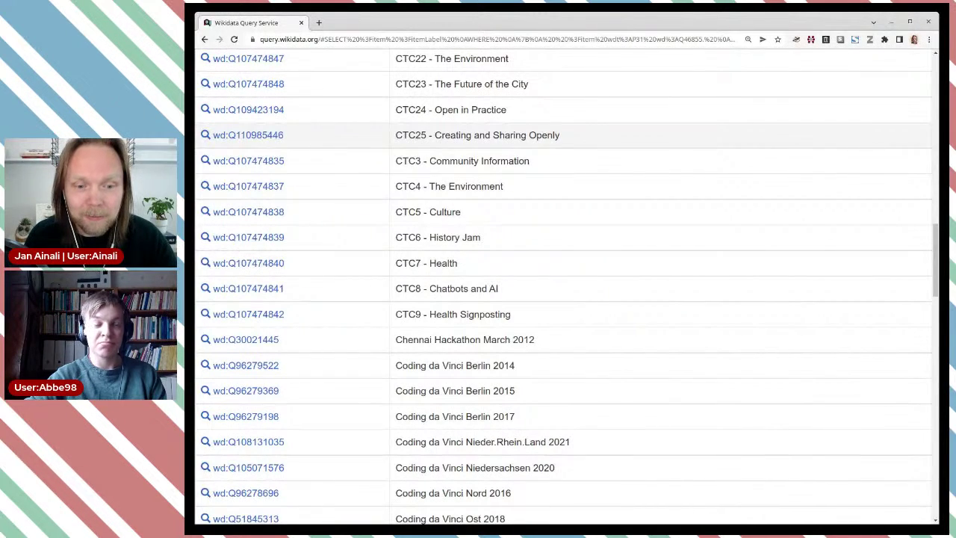
scroll(514, 177, "down", 2)
scroll(513, 177, "down", 1)
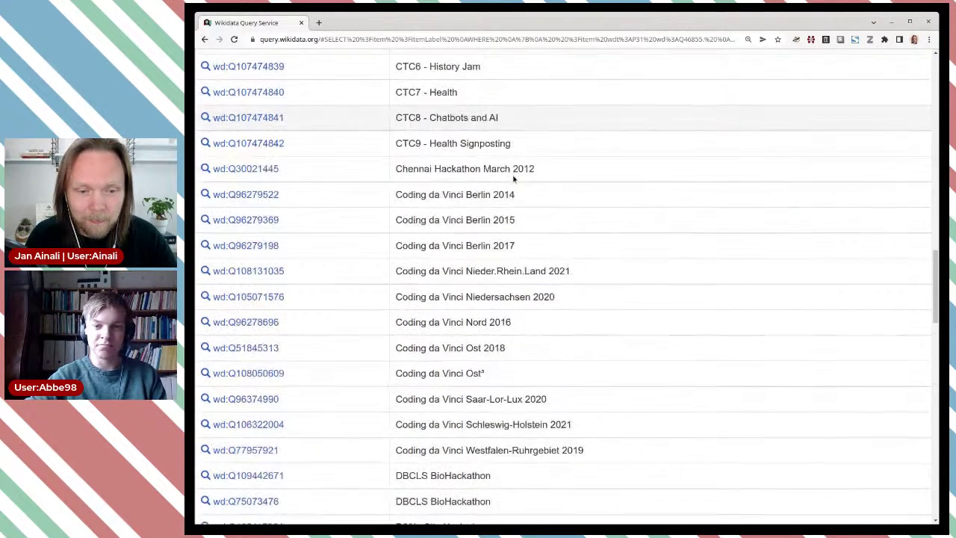
scroll(514, 179, "down", 1)
scroll(513, 223, "down", 1)
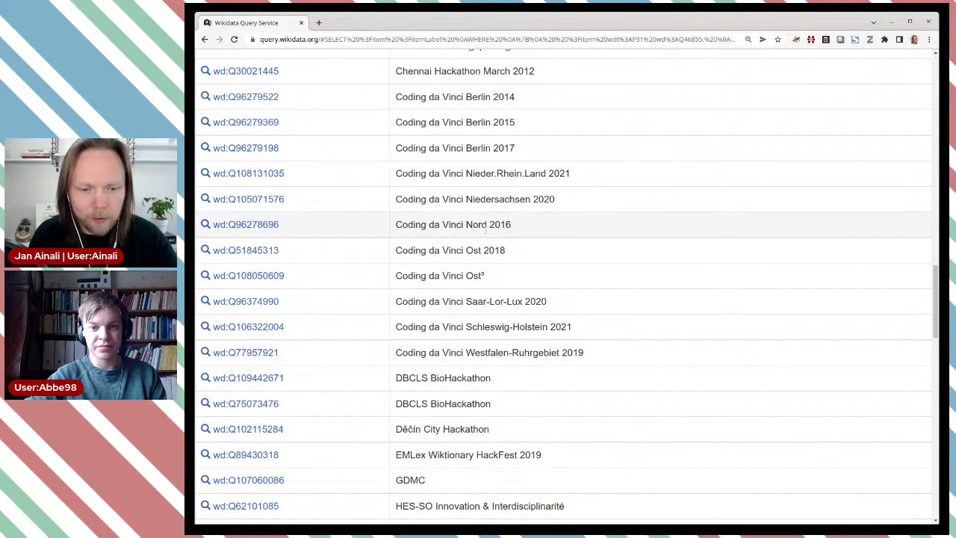
scroll(507, 287, "down", 1)
scroll(508, 293, "down", 6)
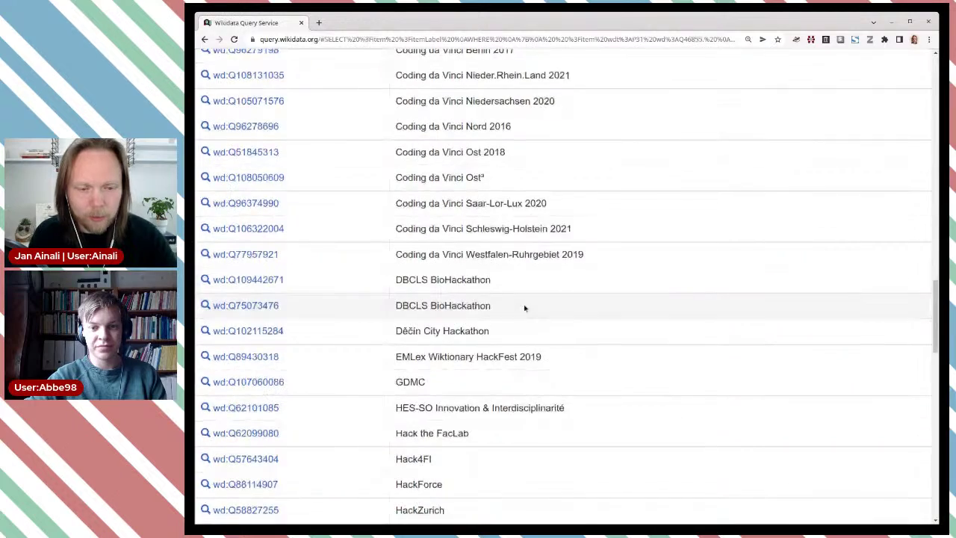
scroll(520, 318, "down", 6)
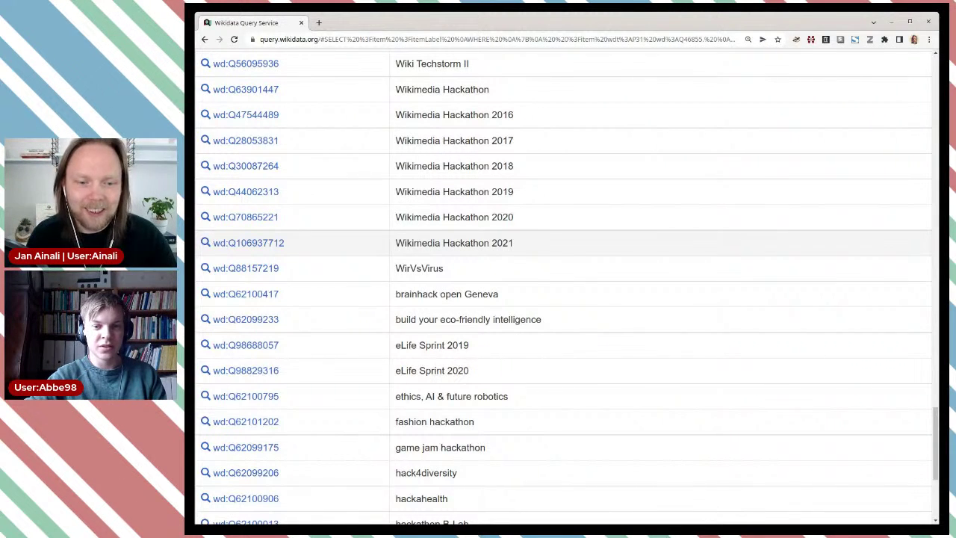
- Open the Wikimedia Hackathon 2021 item from the results and read its instance of, part of and series statements
left_click(267, 243)
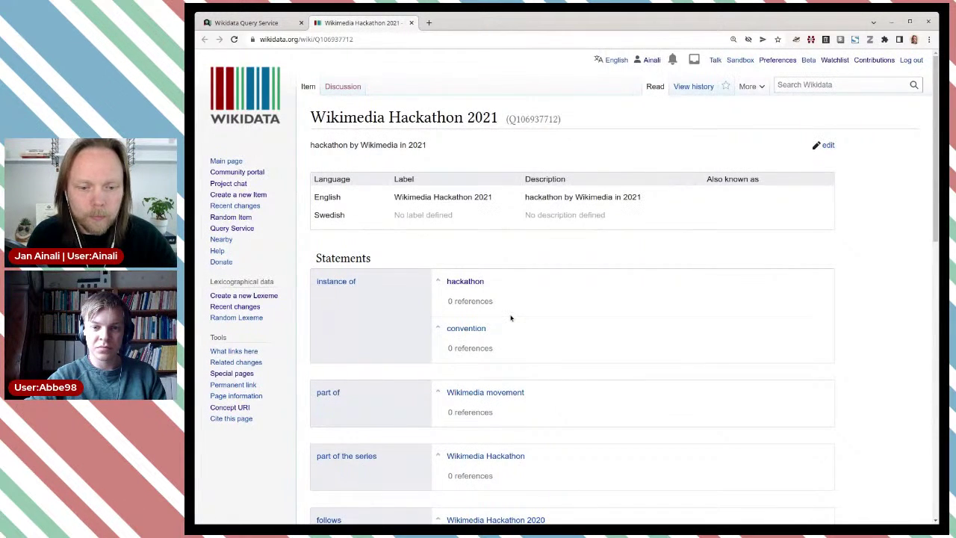
scroll(508, 313, "down", 1)
scroll(505, 304, "down", 1)
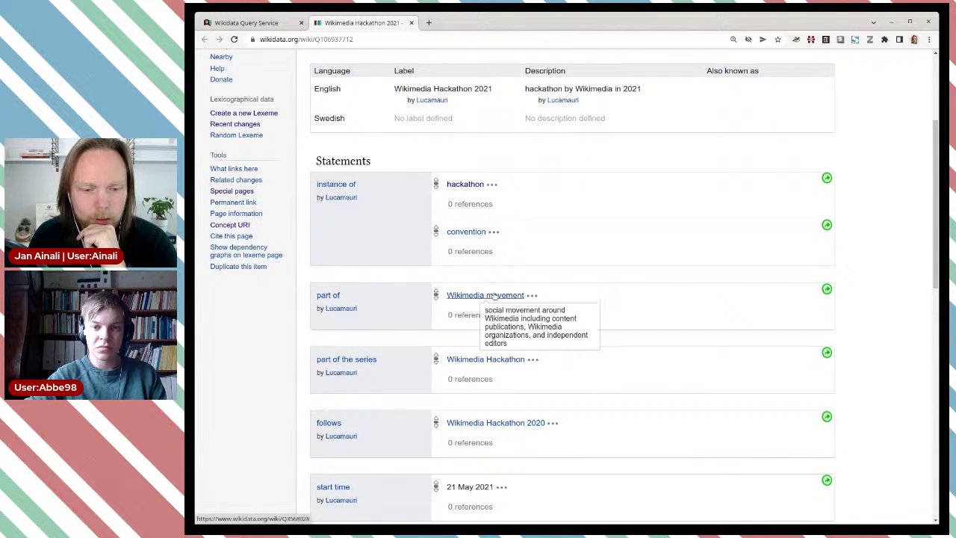
scroll(539, 349, "down", 2)
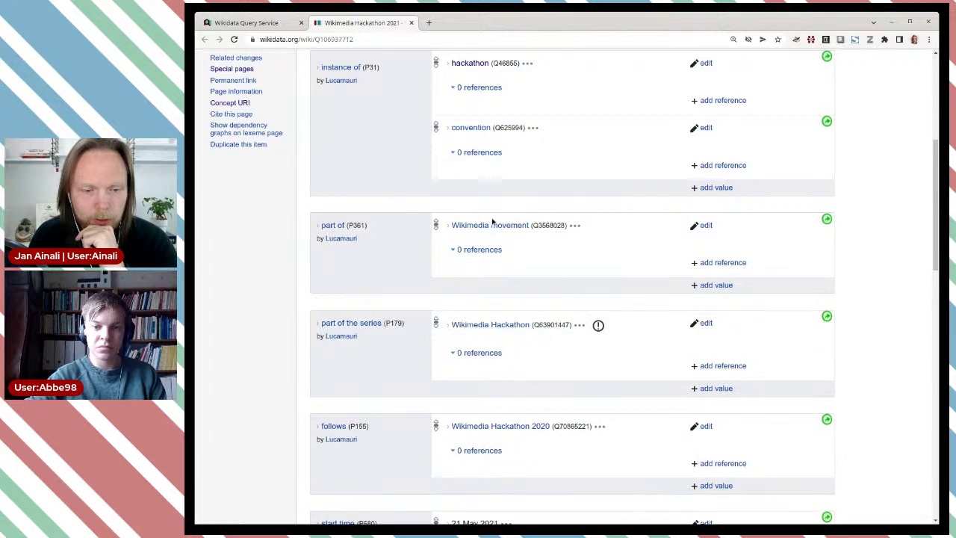
scroll(492, 245, "down", 1)
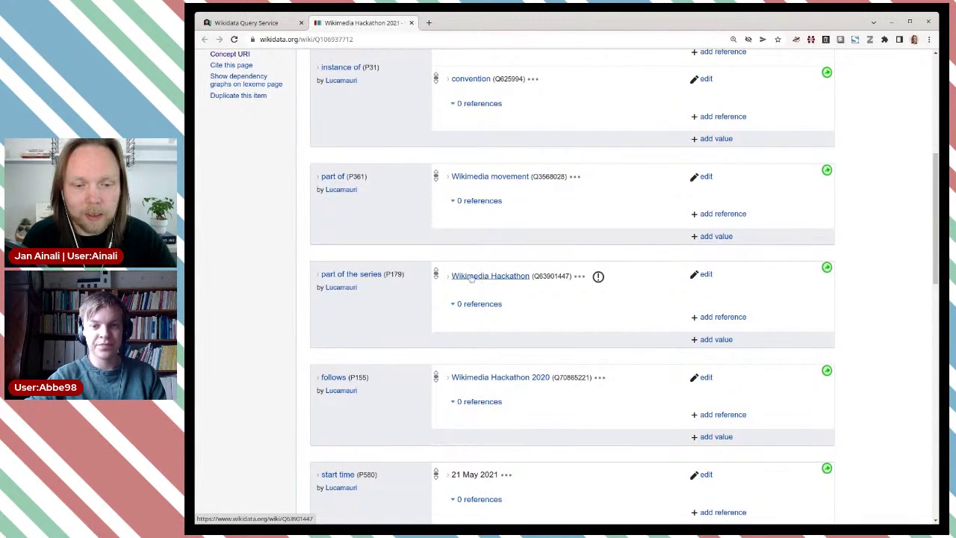
- Check the potential issue flagged on the part of the series statement of Wikimedia Hackathon 2021, and dismiss it
scroll(492, 283, "up", 3)
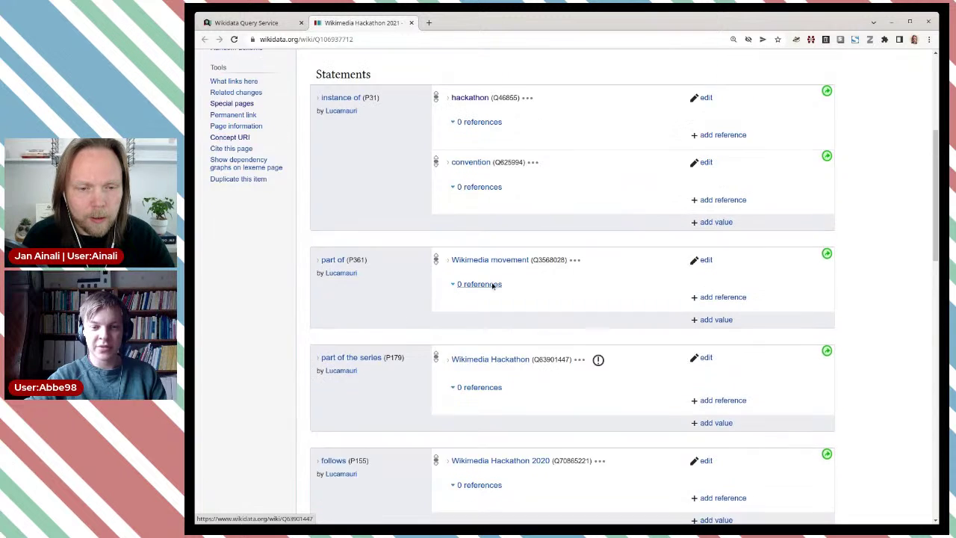
scroll(552, 351, "down", 1)
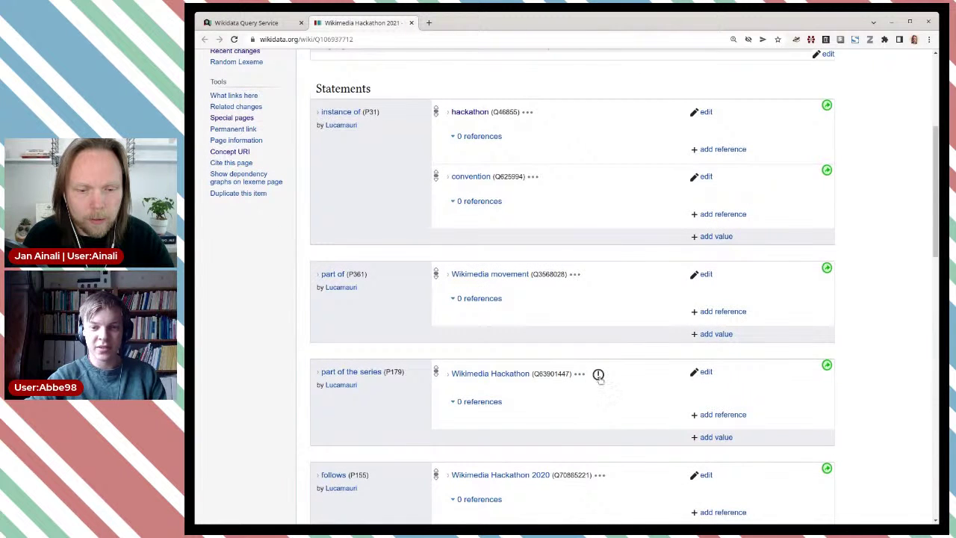
left_click(599, 375)
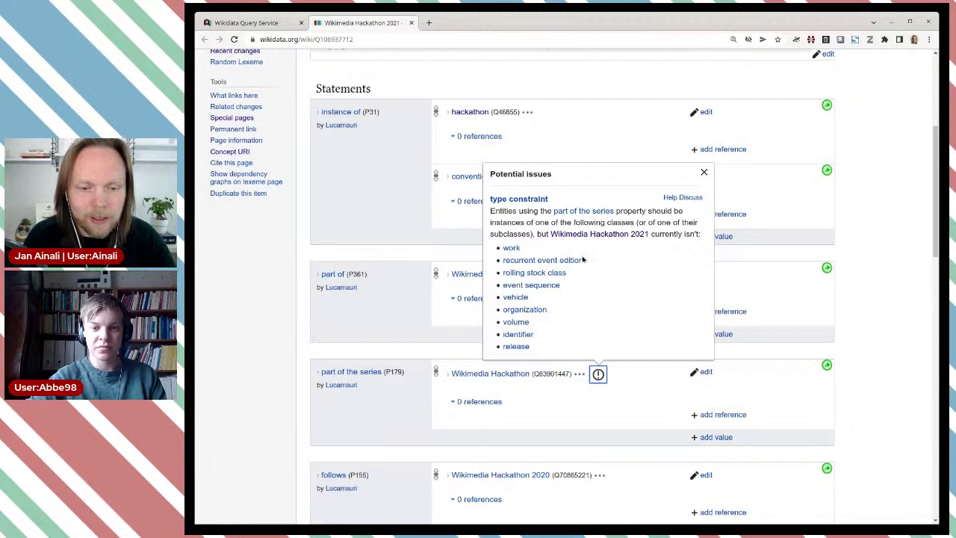
left_click(397, 225)
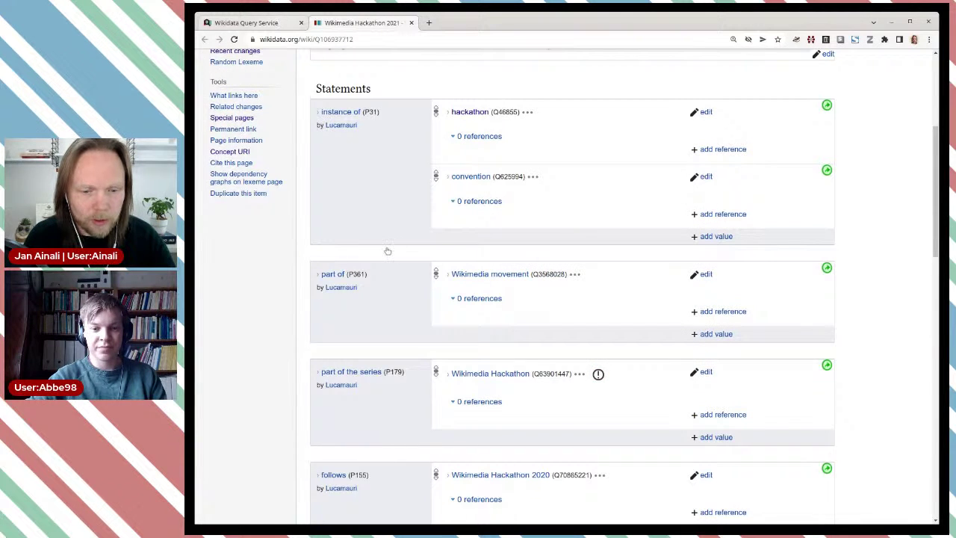
- Open the Wikimedia Hackathon 2020 item from the query results and read its statements down to follows and followed by
key("ctrl+shift+Tab")
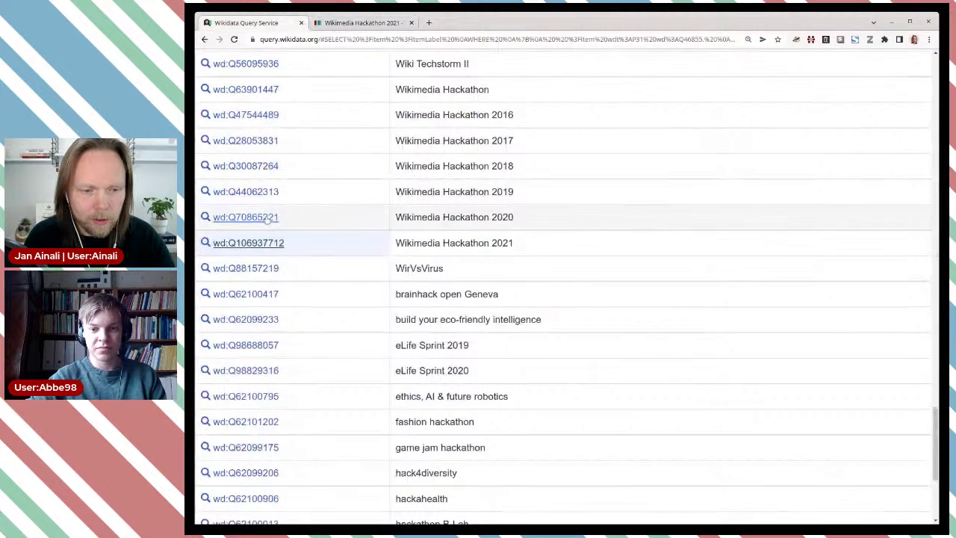
left_click(267, 218, "ctrl")
key("ctrl+Tab")
key("ctrl+Tab")
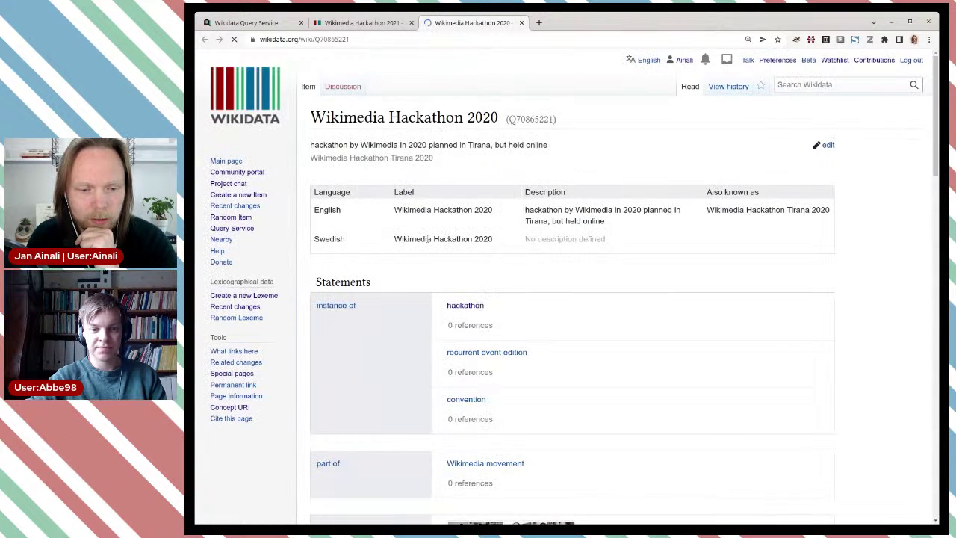
scroll(468, 261, "down", 1)
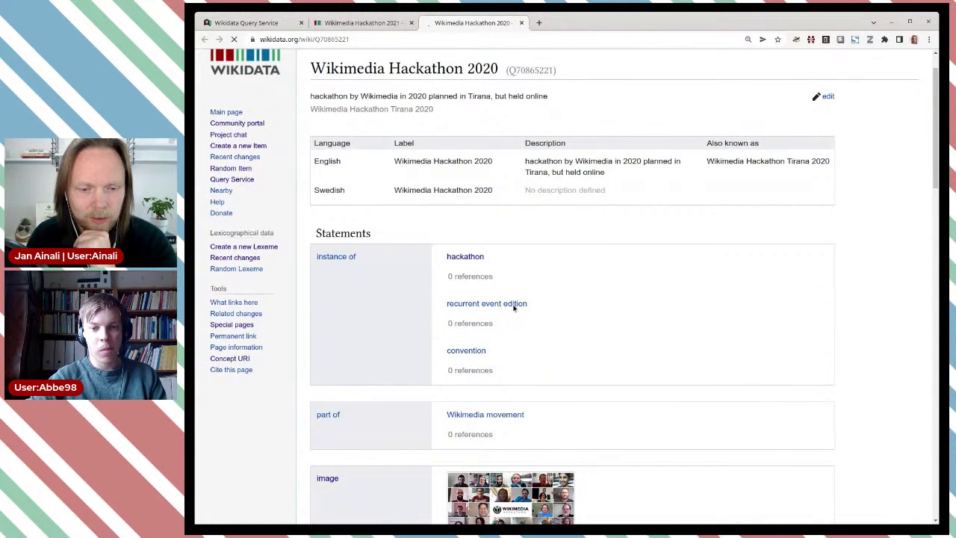
scroll(523, 307, "down", 5)
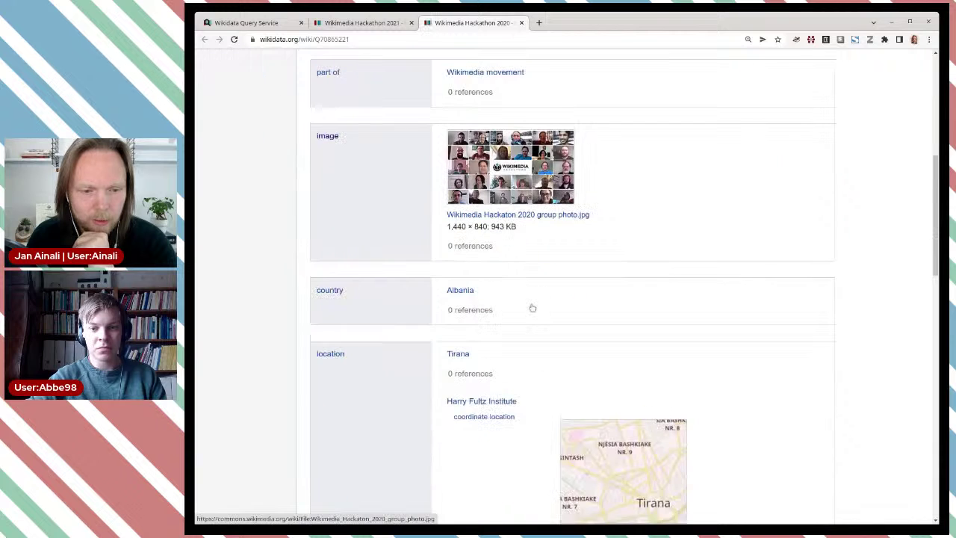
scroll(532, 307, "down", 3)
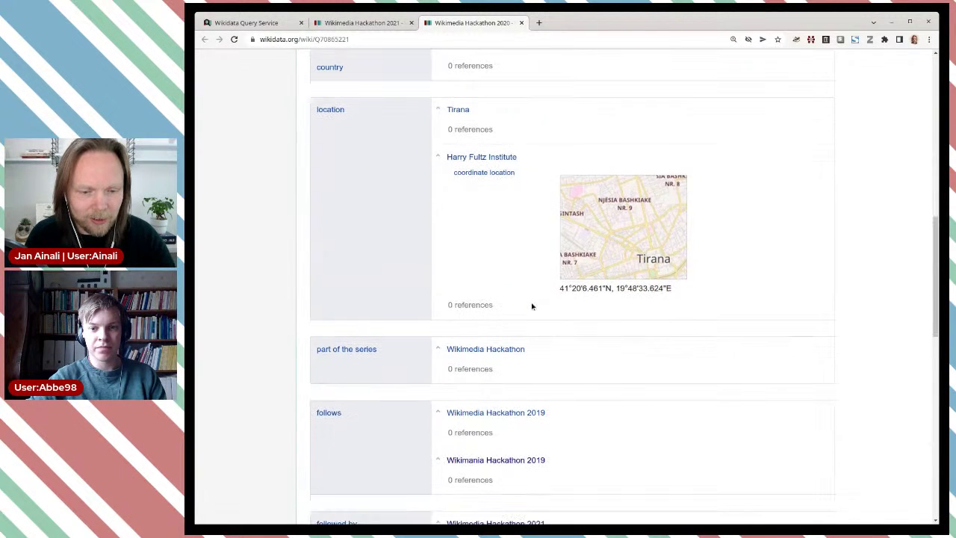
scroll(505, 351, "down", 2)
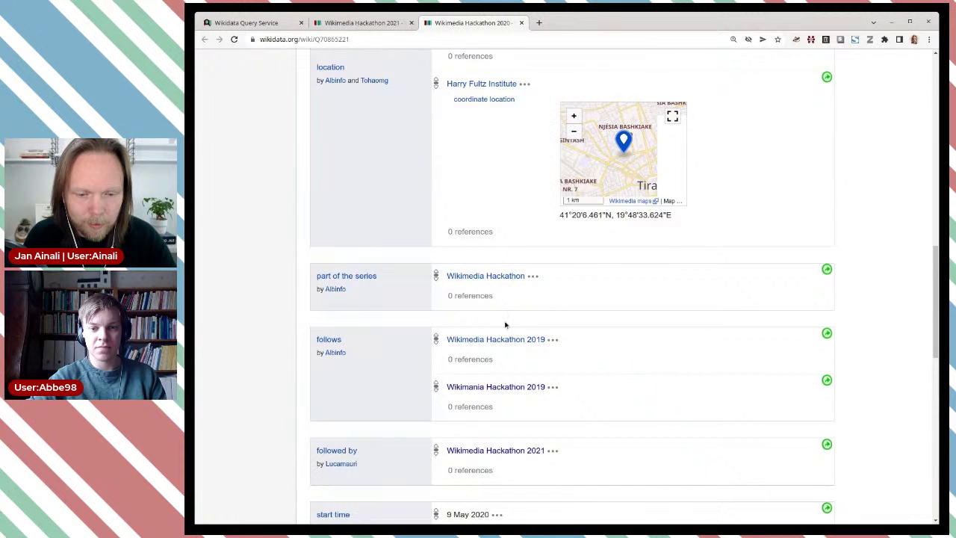
scroll(505, 358, "down", 2)
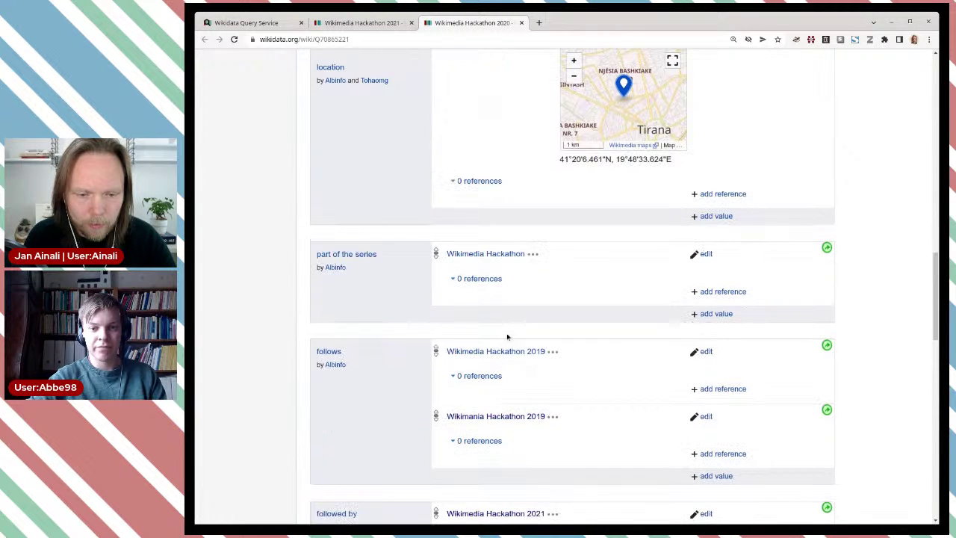
scroll(507, 332, "down", 2)
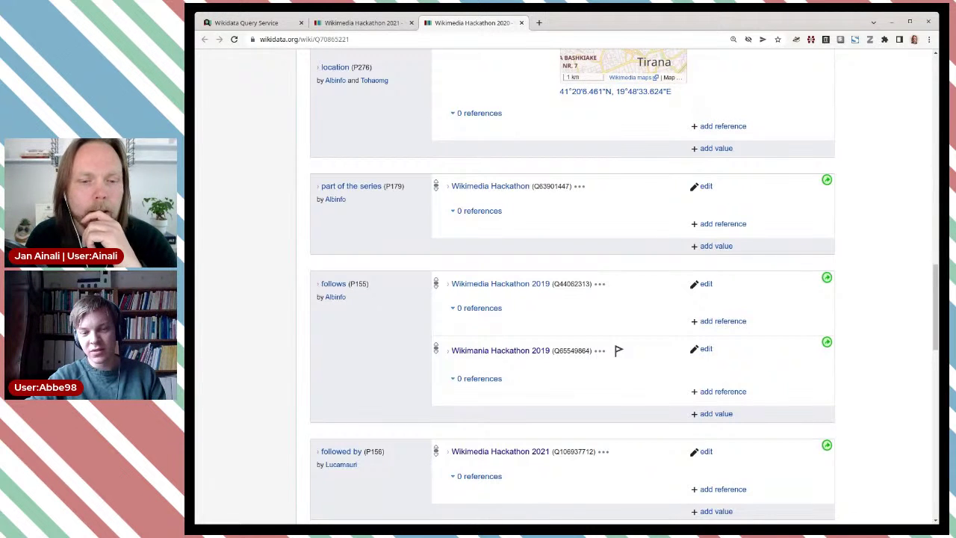
- Check which classes Wikimedia Hackathon 2020 lists under instance of
scroll(514, 360, "up", 4)
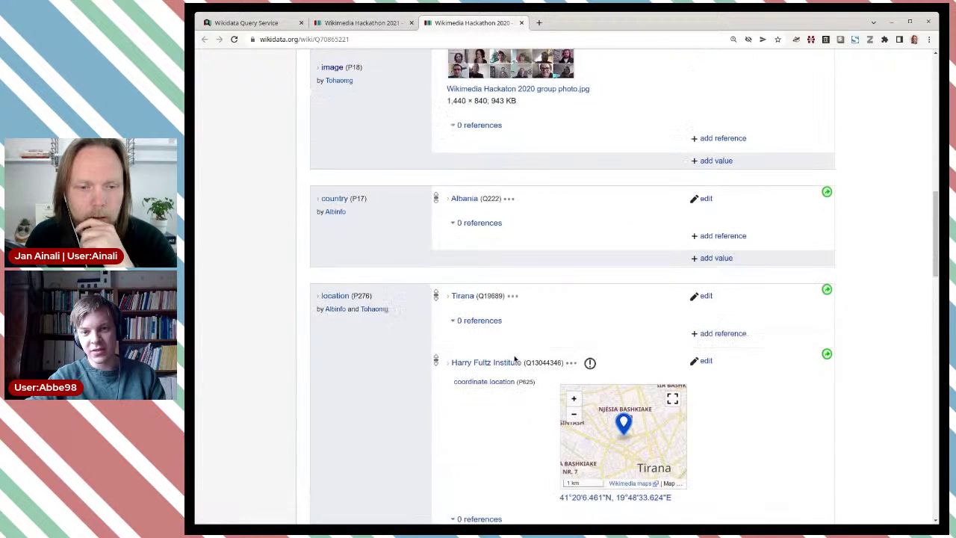
scroll(515, 360, "up", 6)
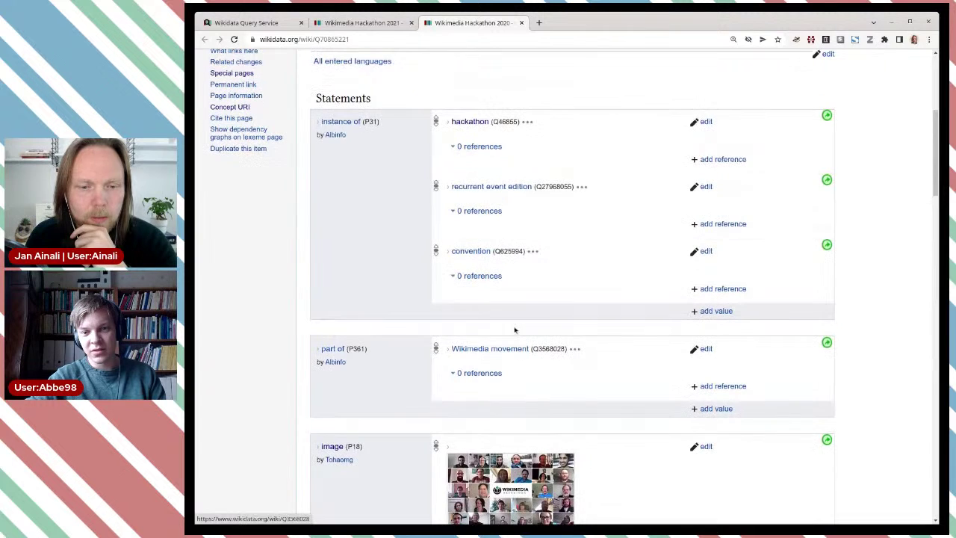
mouse_move(518, 189)
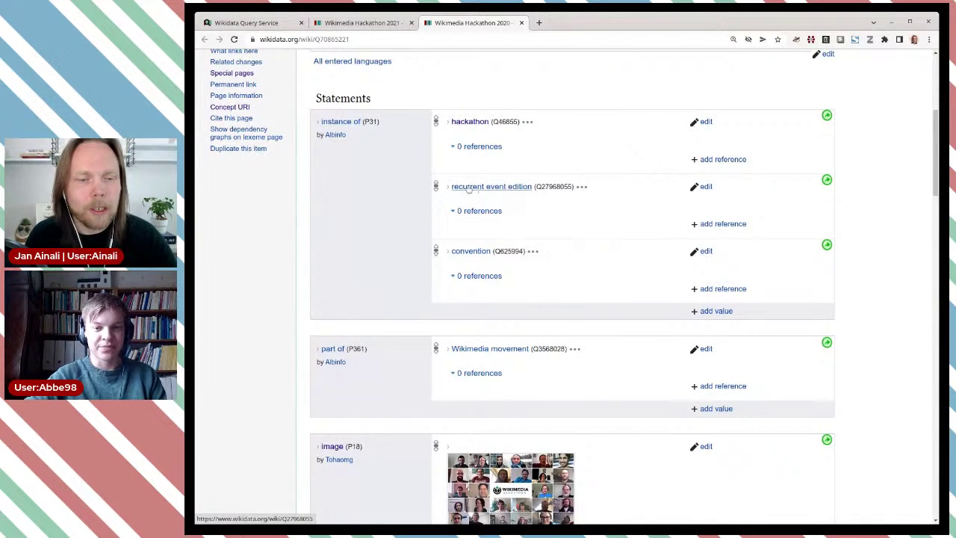
- Open both items listed under follows, Wikimedia Hackathon 2019 and Wikimania Hackathon 2019, and compare their instance of statements
scroll(486, 199, "down", 2)
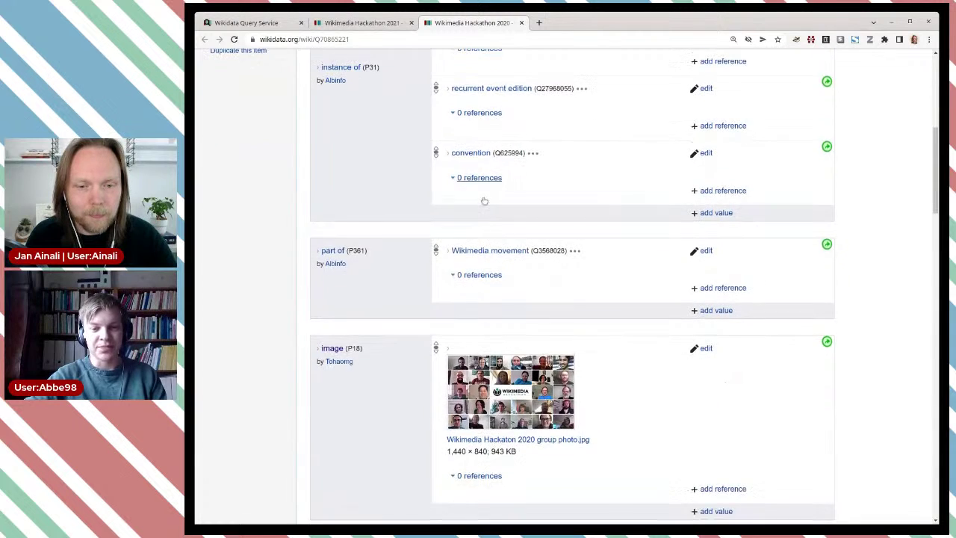
scroll(484, 200, "down", 5)
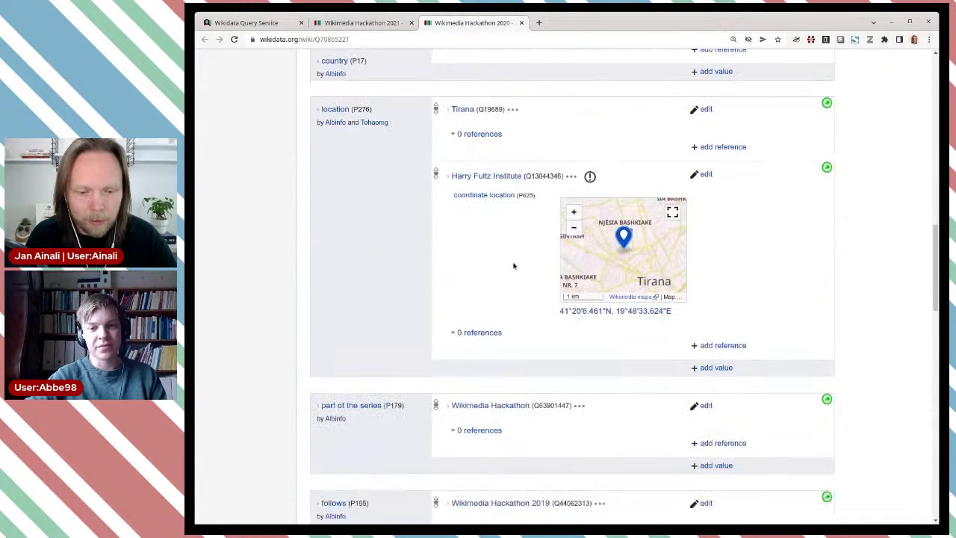
scroll(514, 267, "down", 4)
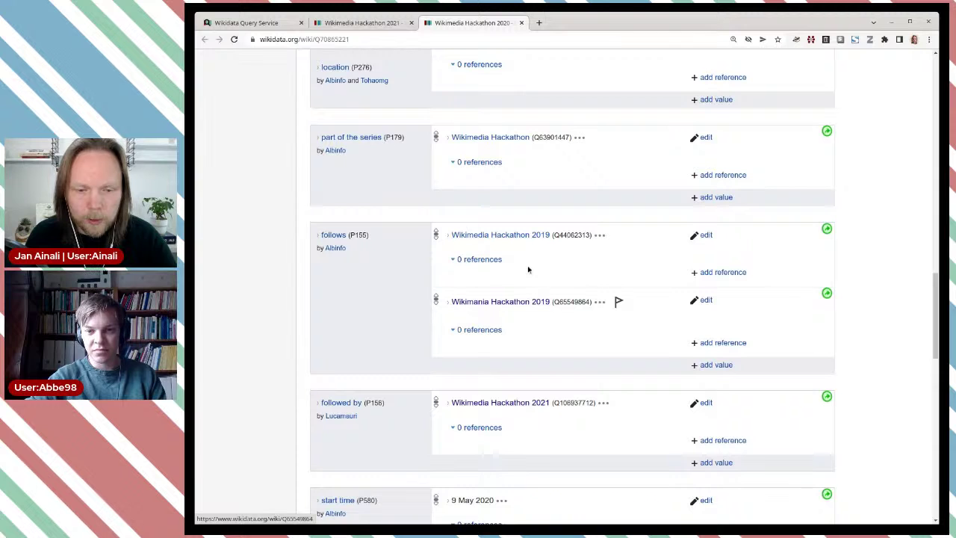
middle_click(520, 302)
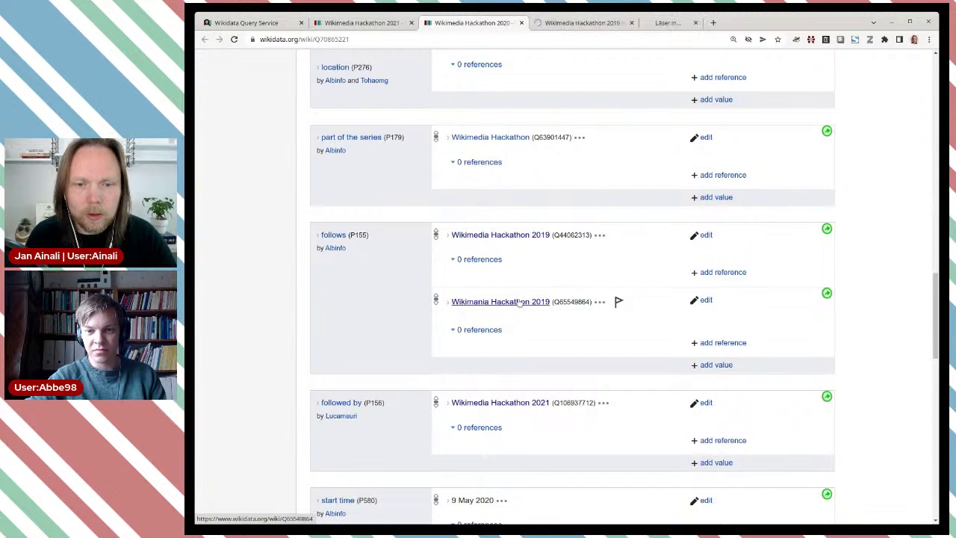
key("ctrl+Tab")
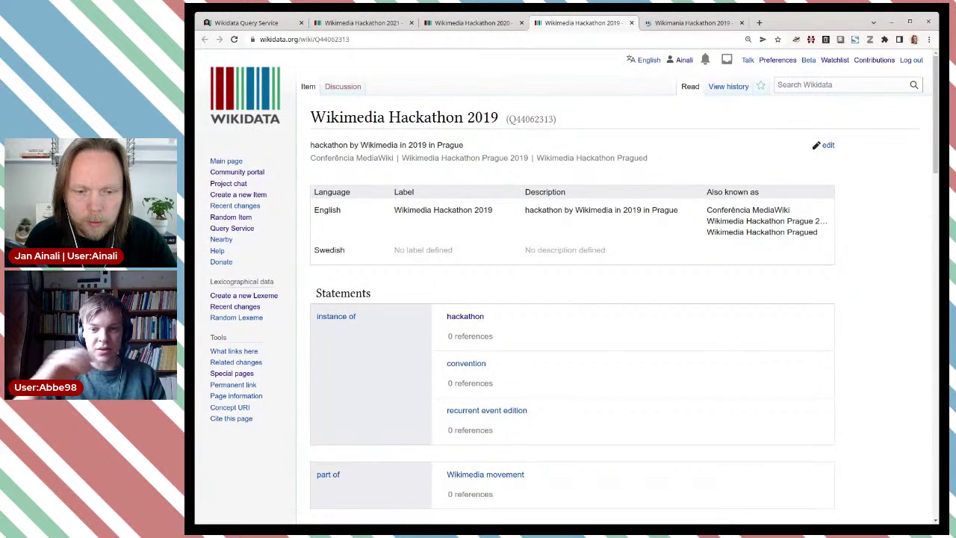
key("ctrl+Tab")
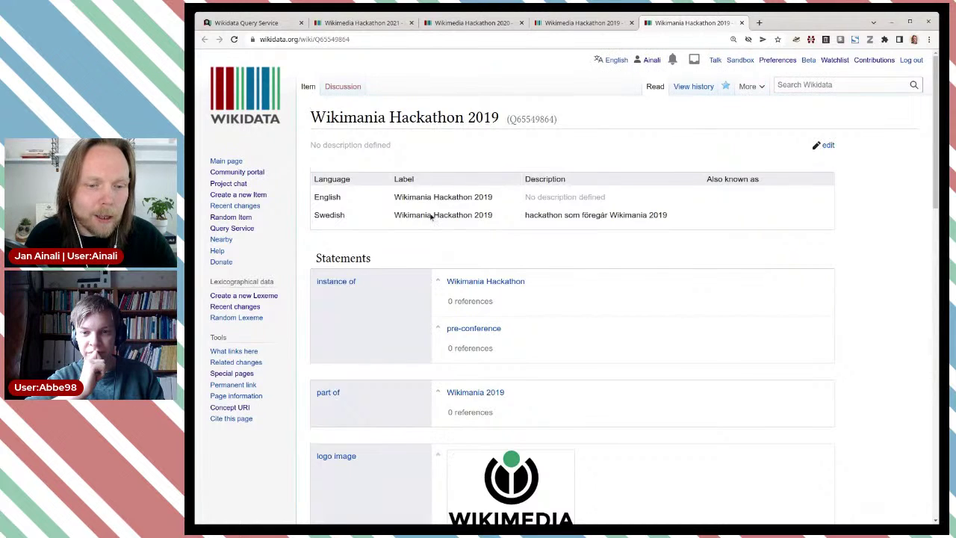
key("ctrl+shift+Tab")
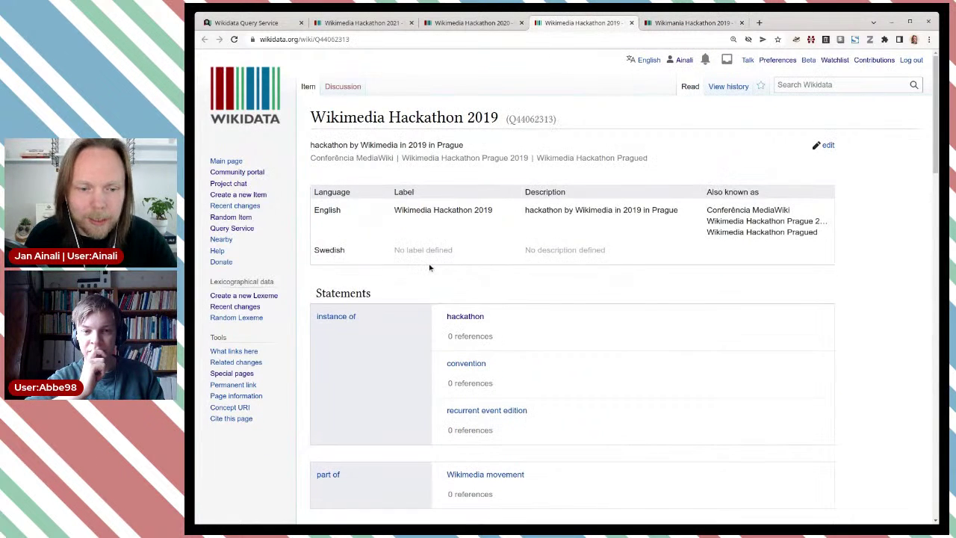
scroll(496, 278, "down", 2)
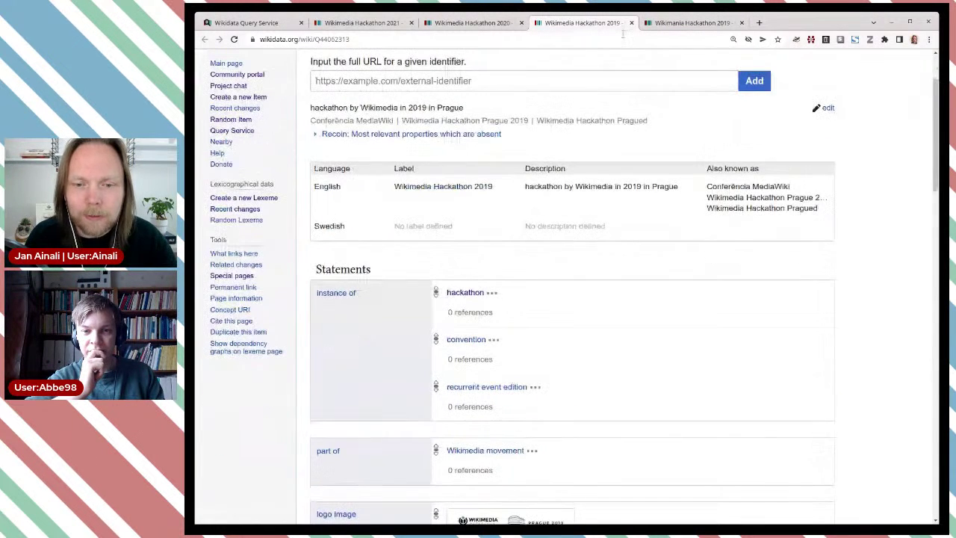
- Remove the Wikimania Hackathon 2019 value from the follows statement of Wikimedia Hackathon 2020
key("ctrl+shift+Tab")
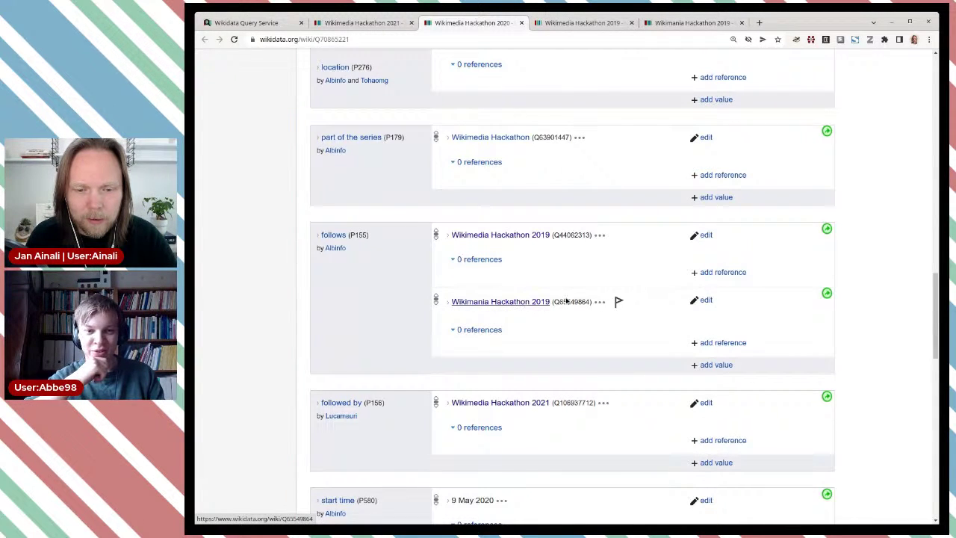
left_click(706, 300)
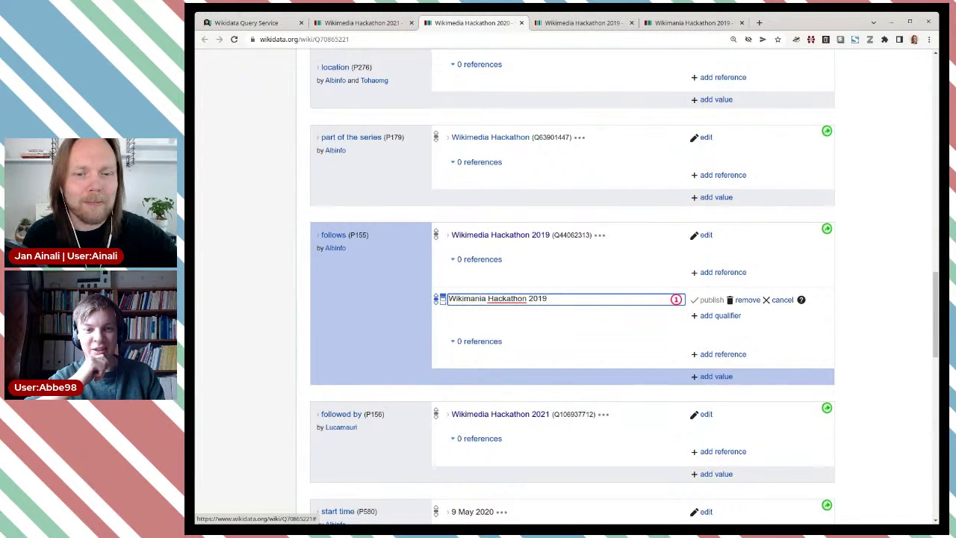
left_click(748, 300)
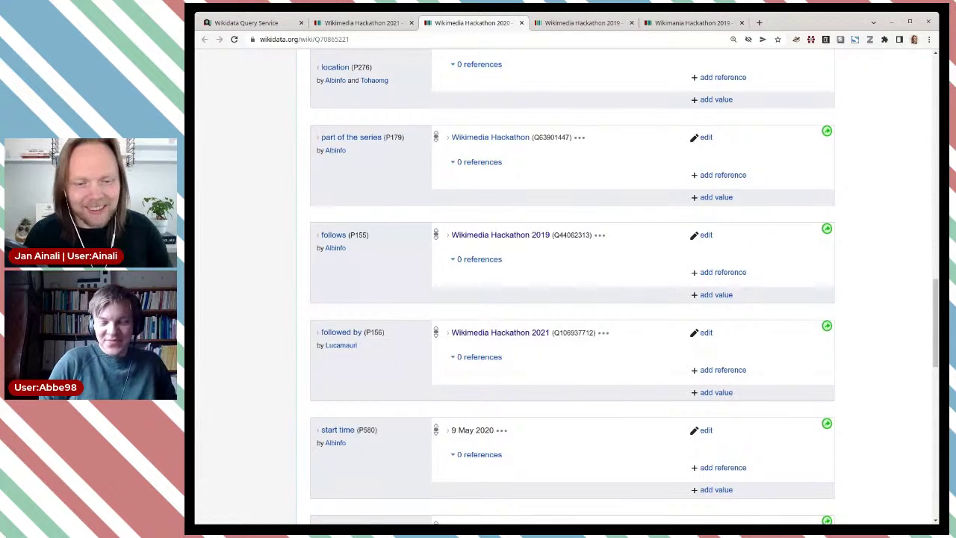
- Review the series, follows and date statements of Wikimedia Hackathon 2020, and check the instance of values of Wikimedia Hackathon 2021
scroll(728, 313, "down", 1)
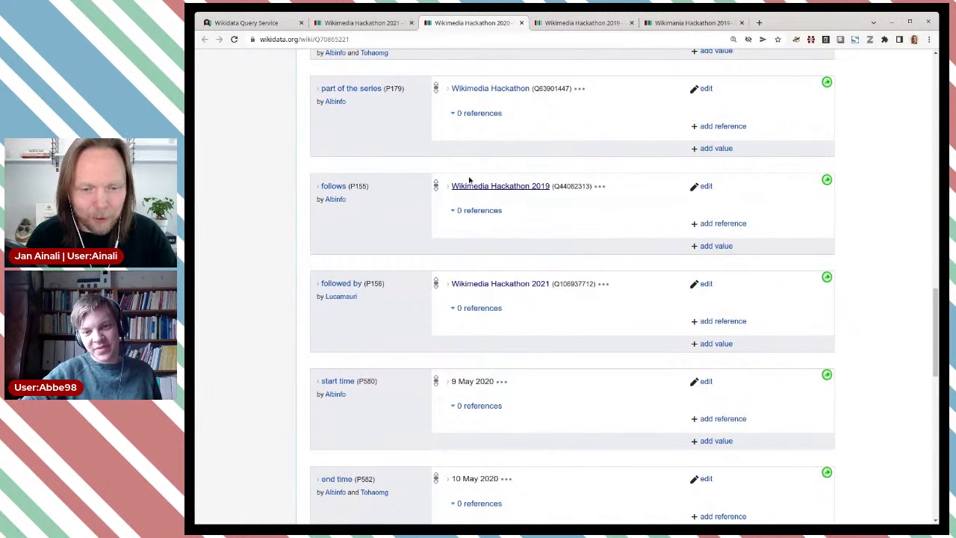
scroll(614, 337, "down", 3)
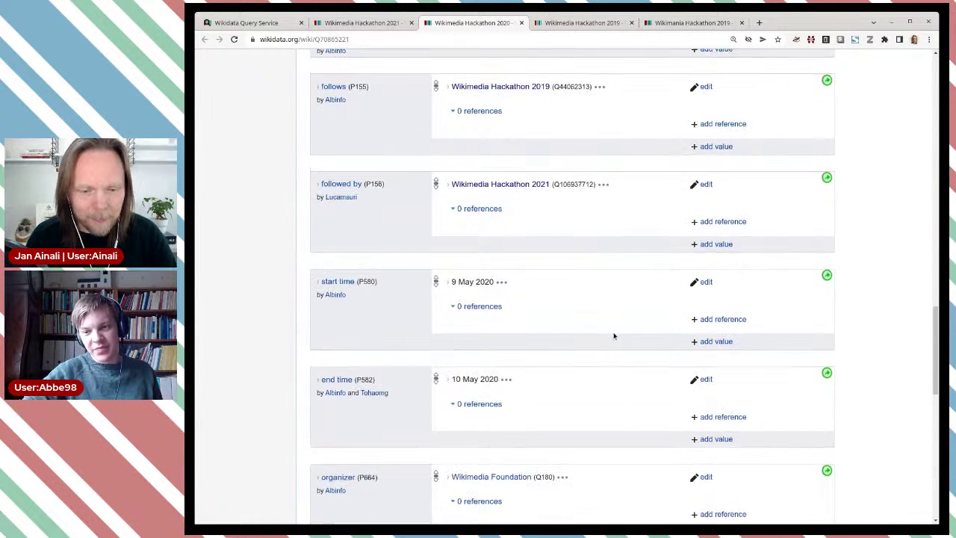
scroll(614, 336, "up", 5)
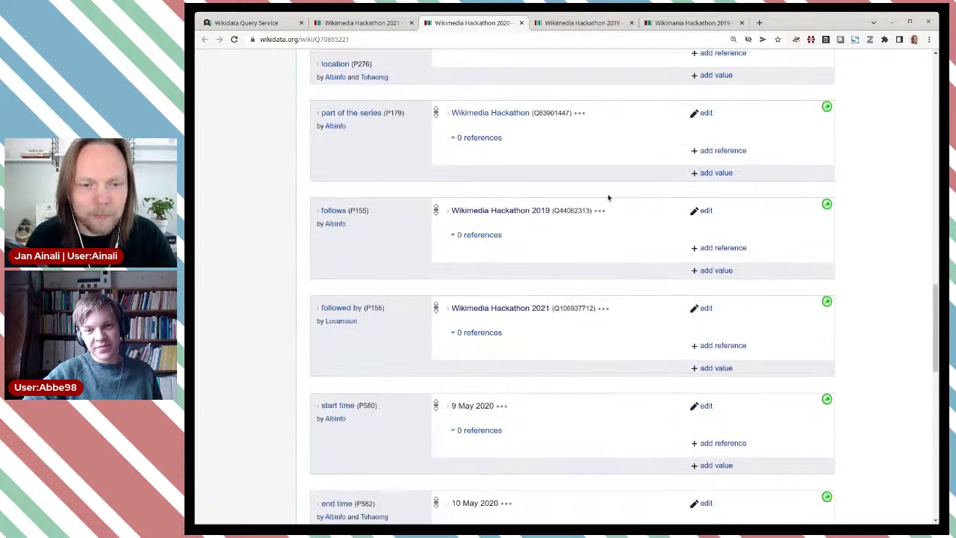
scroll(602, 174, "up", 3)
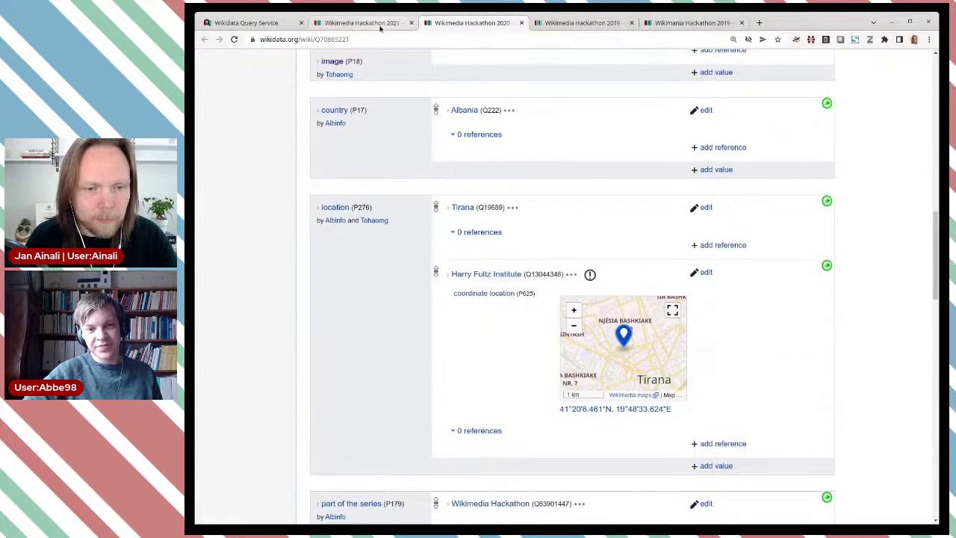
left_click(380, 22)
scroll(550, 256, "up", 3)
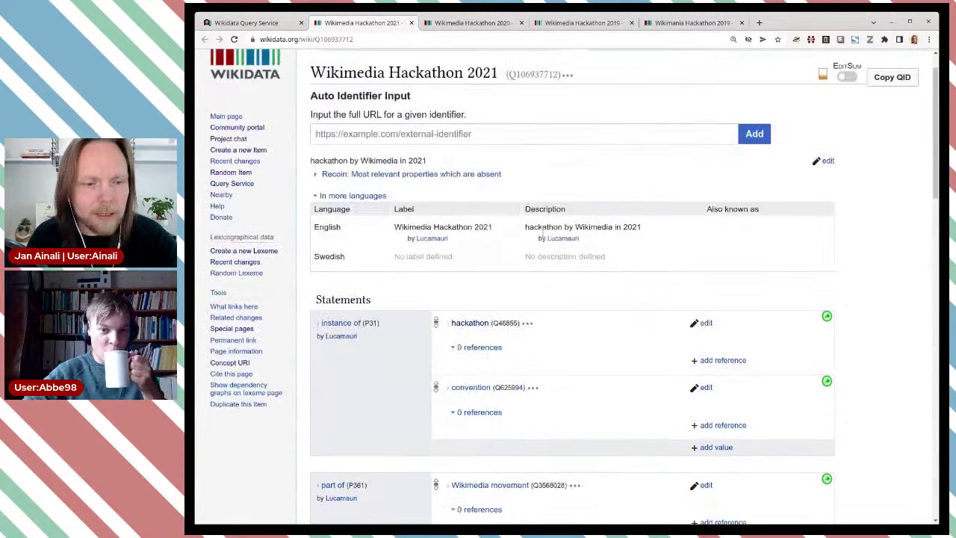
- Extend the hackathon query's instance of path with subclass of at any depth (wdt:P31/wdt:P279*) and run the query
left_click(267, 23)
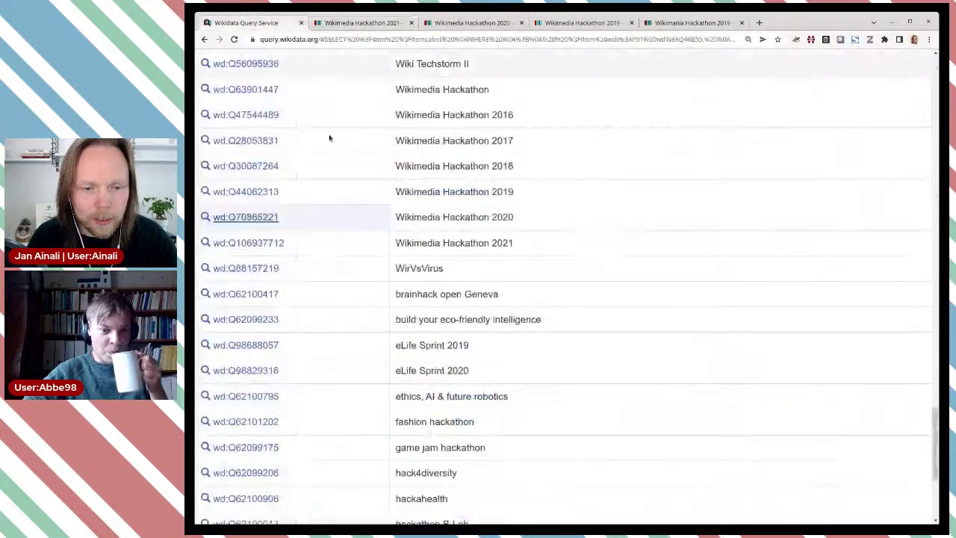
scroll(535, 274, "up", 4)
scroll(535, 274, "up", 14)
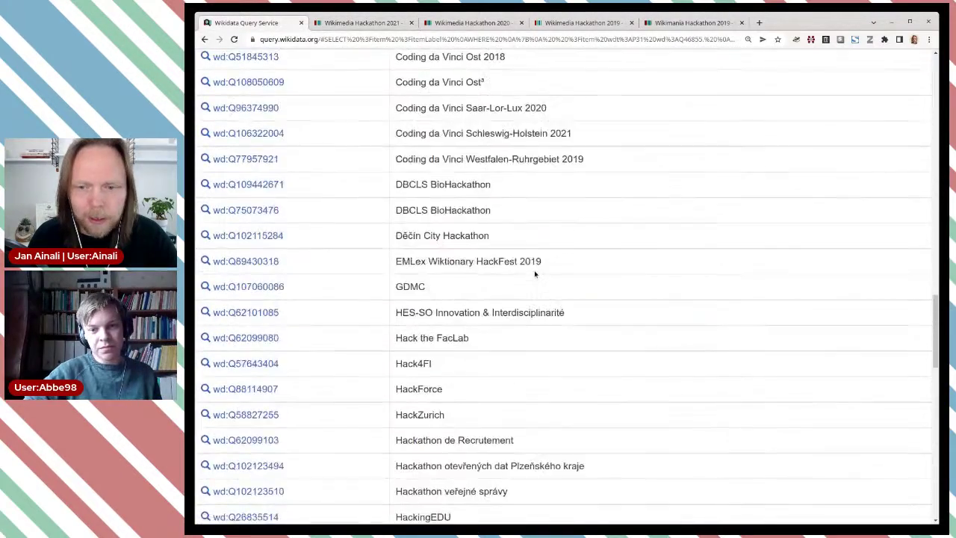
scroll(534, 274, "up", 15)
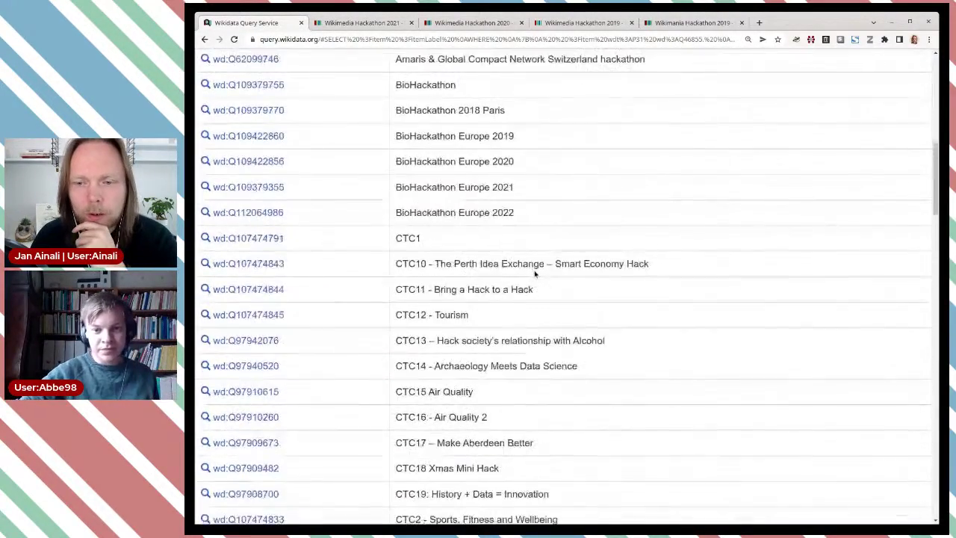
scroll(535, 275, "up", 1)
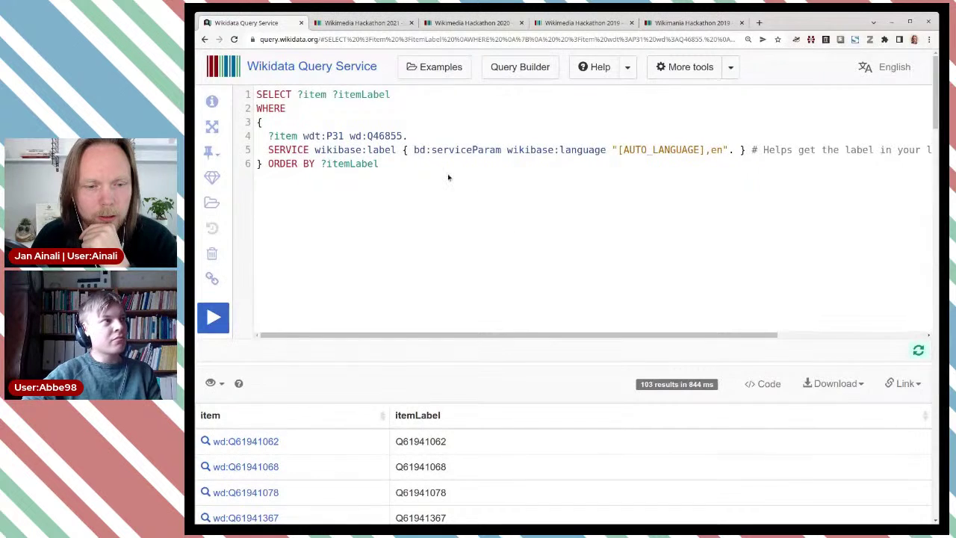
mouse_move(331, 137)
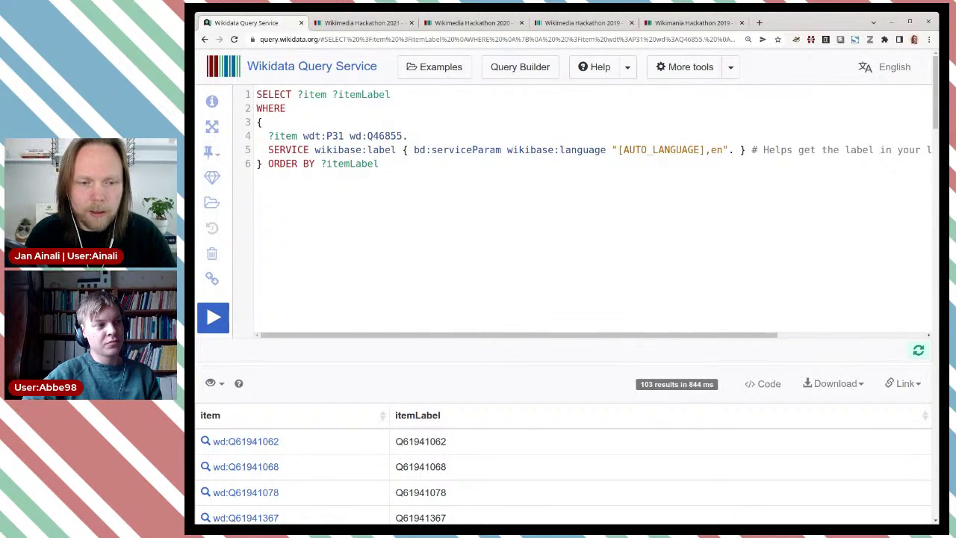
type("/")
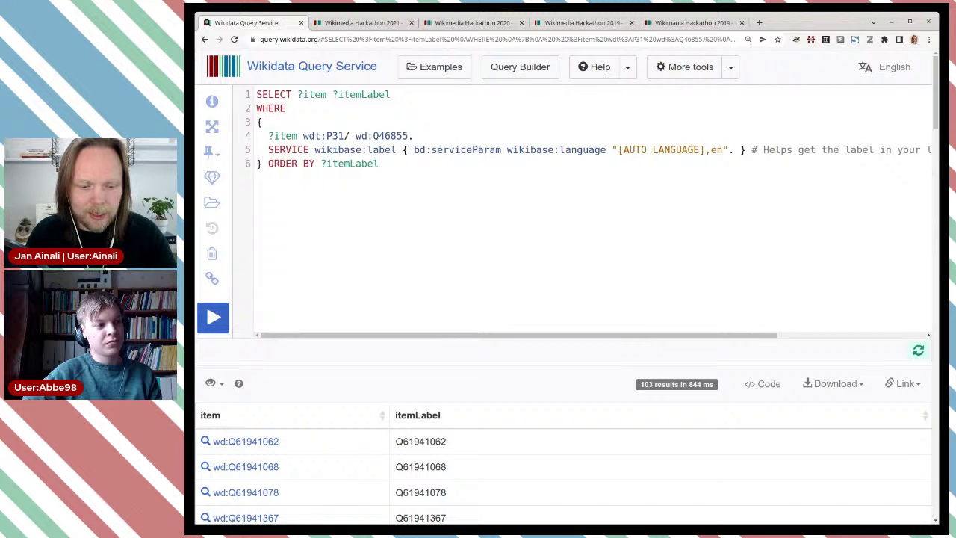
type("wdt:")
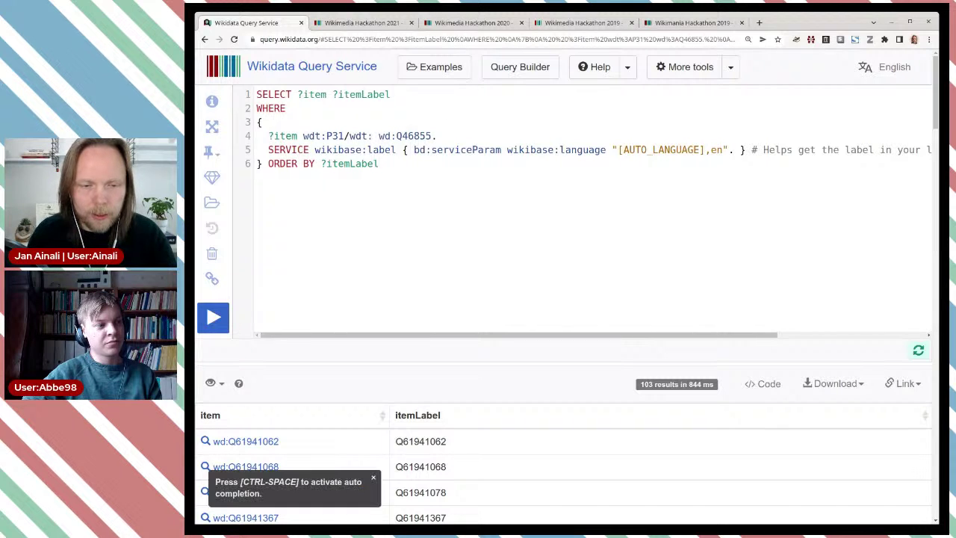
type("subc")
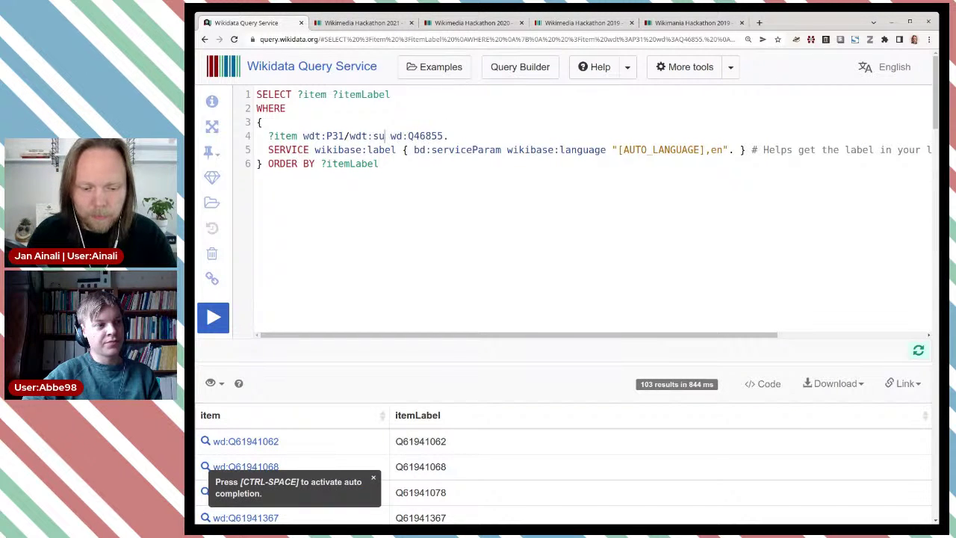
key("ctrl+space")
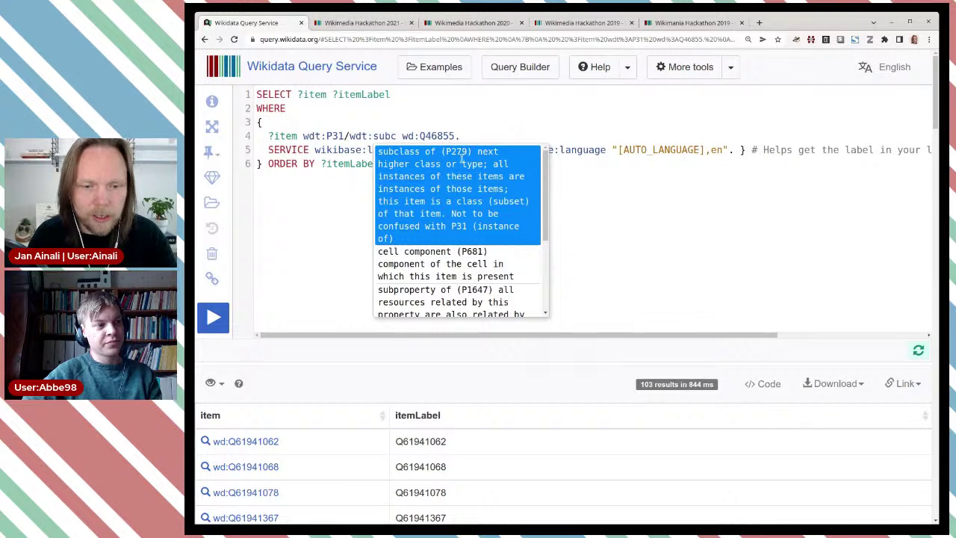
left_click(458, 190)
type("*")
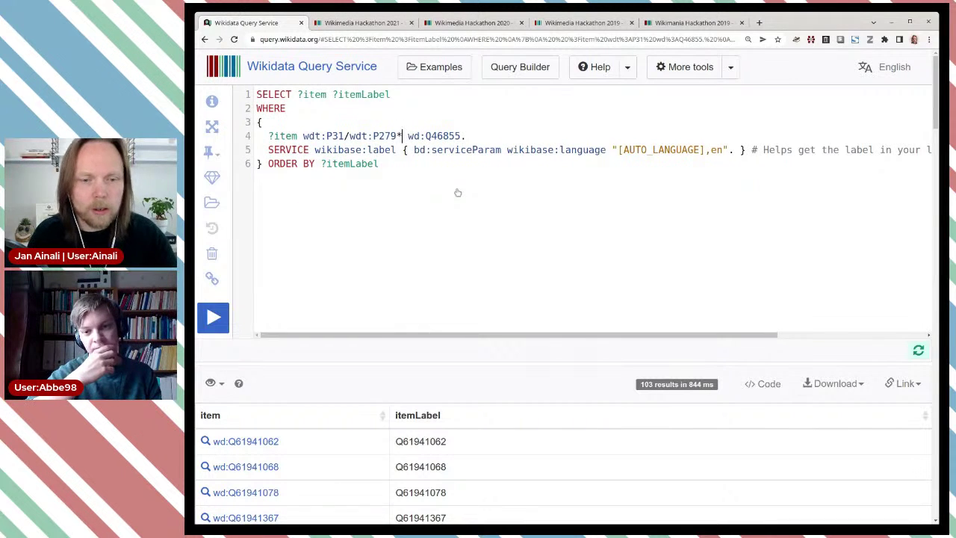
left_click(218, 307)
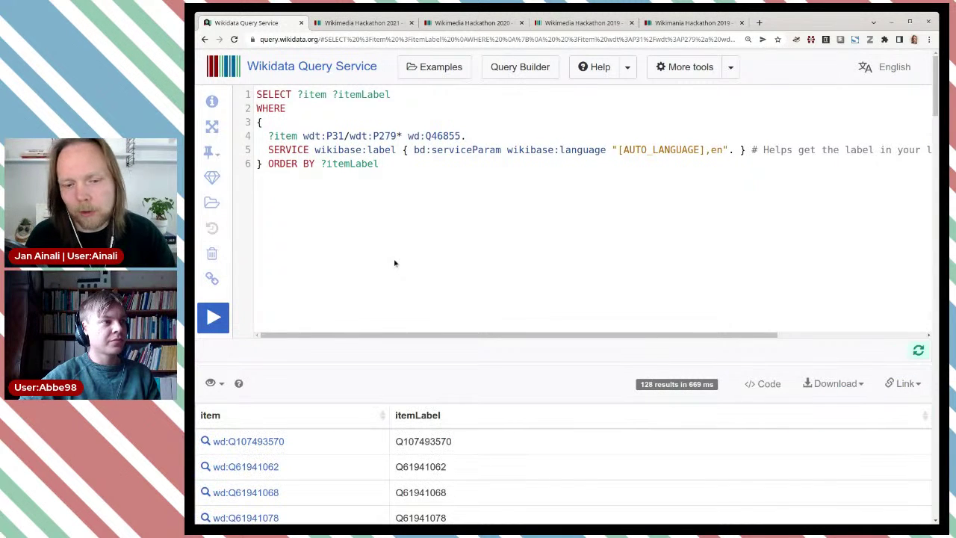
- Open the unlabelled item Q107493570 from the query results in its own tab
scroll(394, 262, "down", 2)
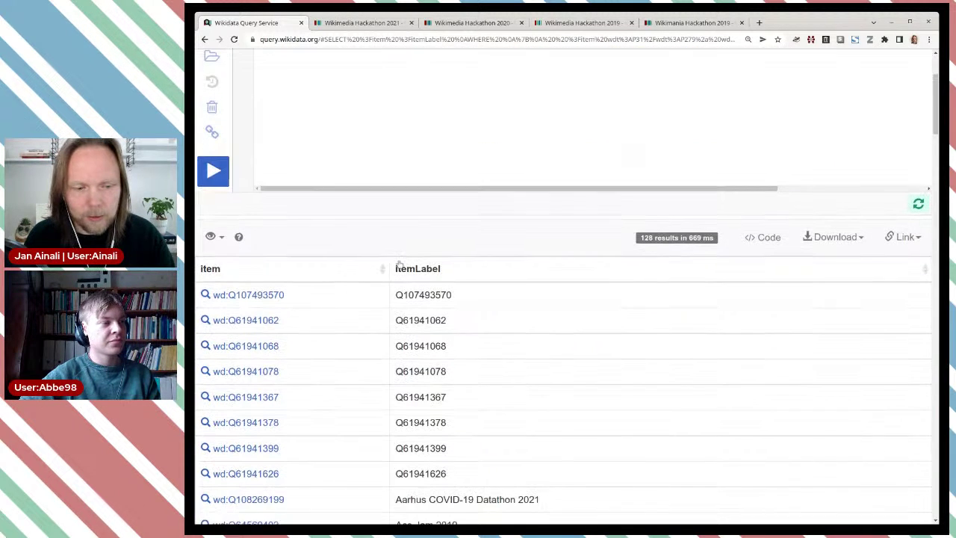
scroll(415, 260, "down", 1)
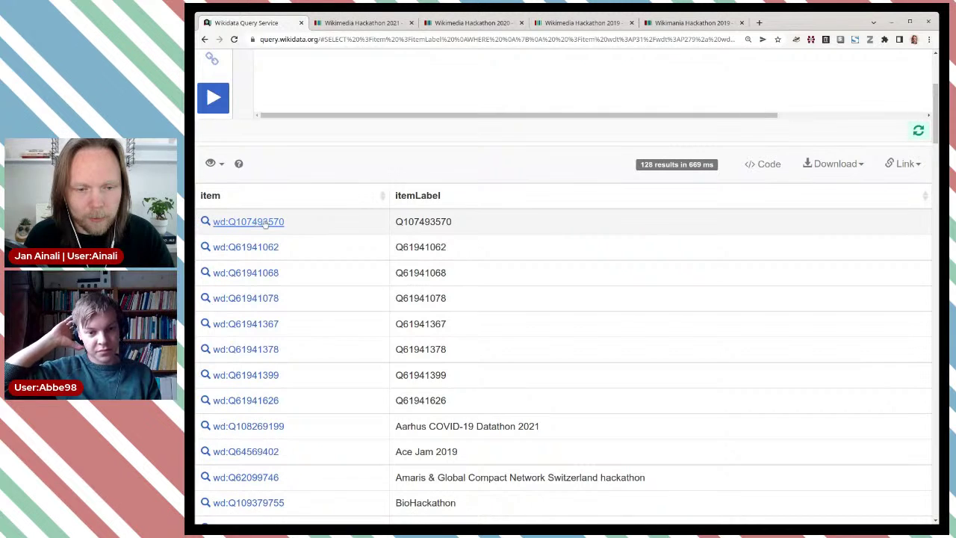
scroll(425, 257, "down", 1)
scroll(421, 254, "up", 1)
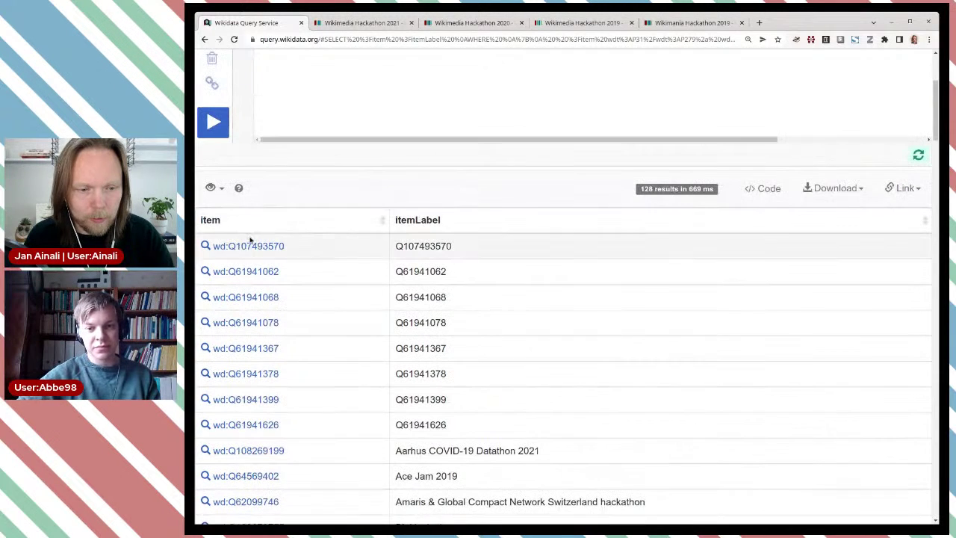
middle_click(256, 246)
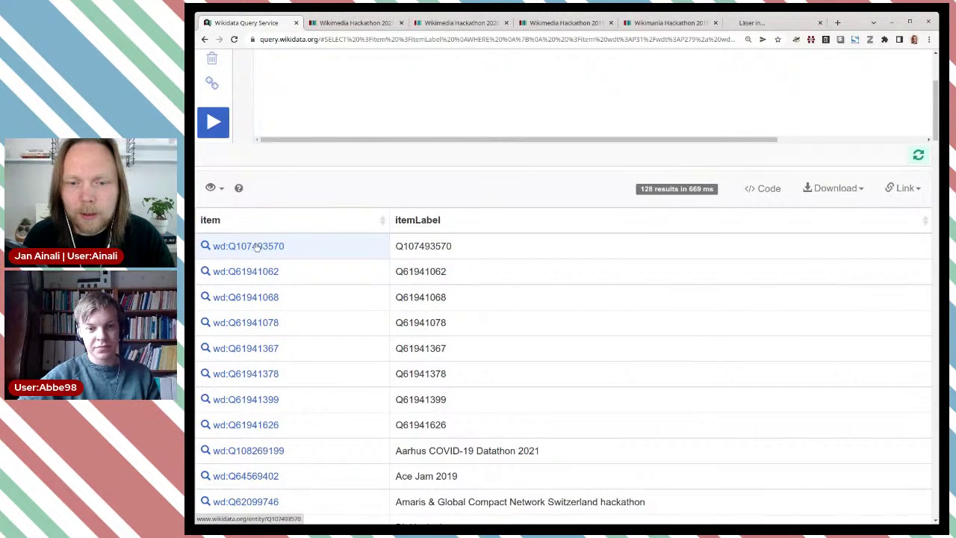
left_click(351, 23)
left_click(769, 23)
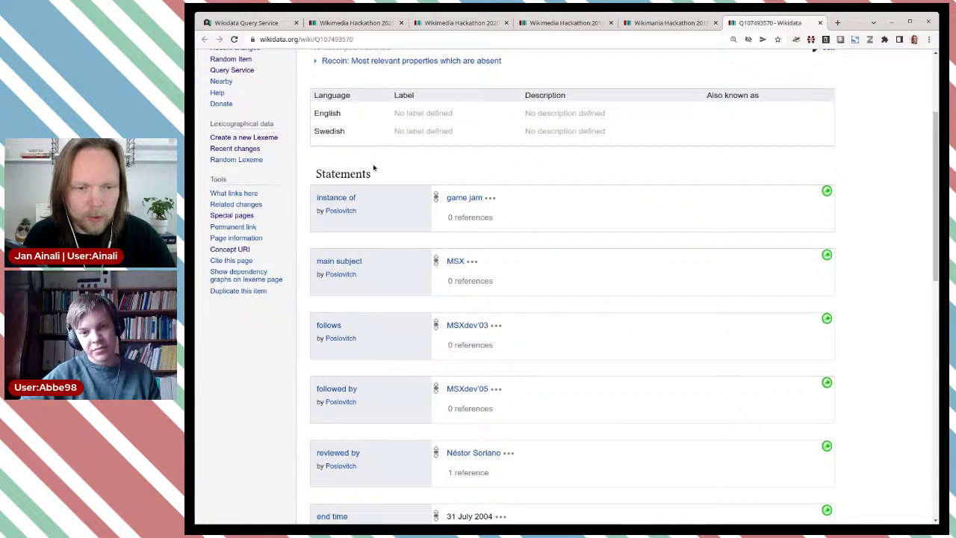
- Show all entered languages of item Q107493570, read its description and statements, and close the item
left_click(372, 159)
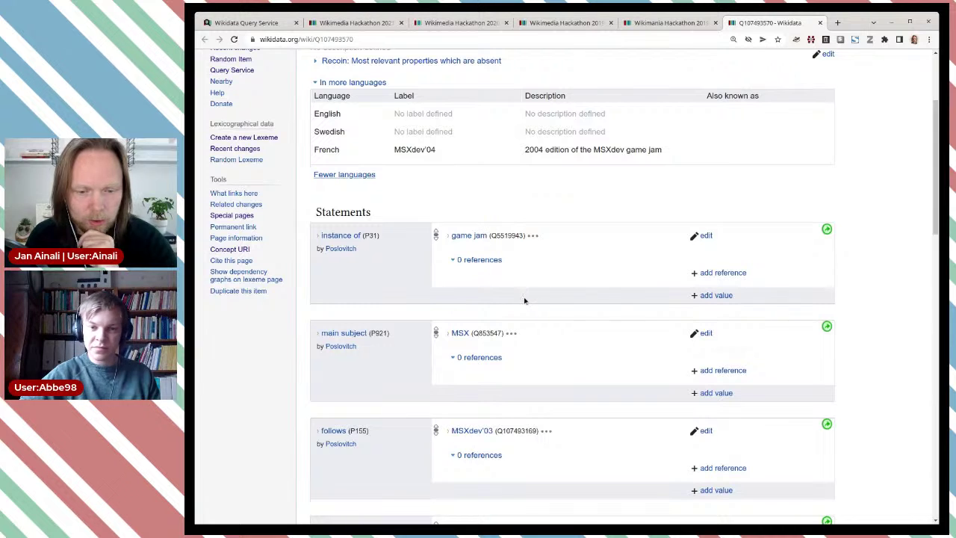
scroll(502, 369, "down", 1)
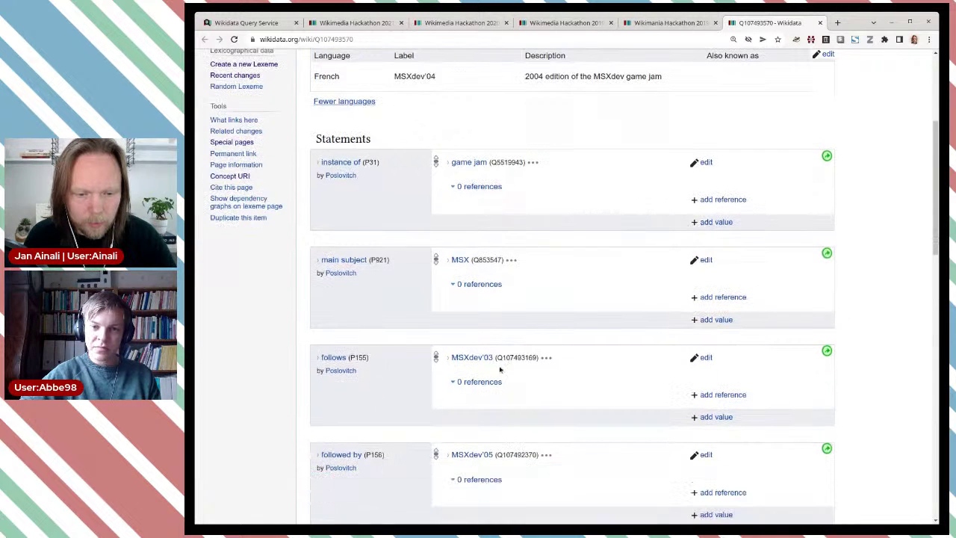
scroll(551, 313, "up", 2)
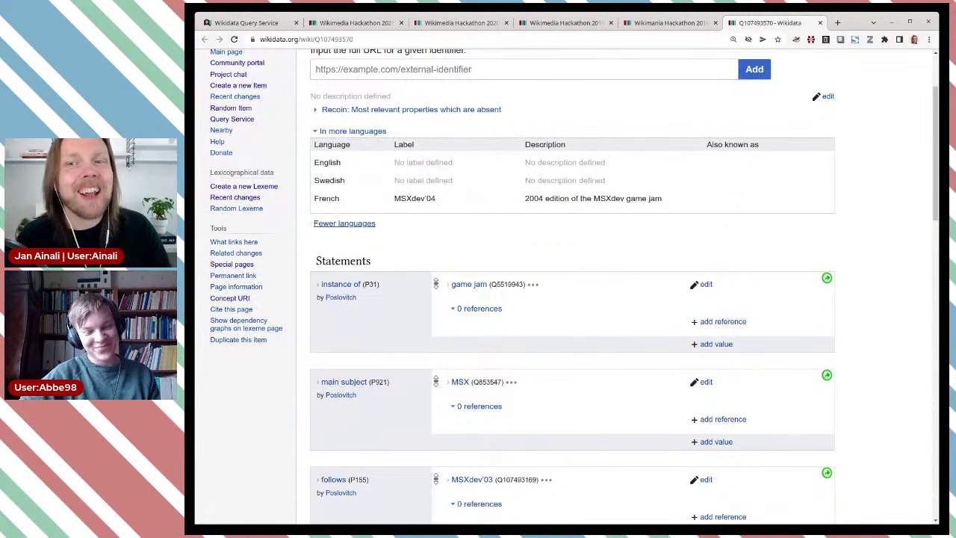
scroll(567, 273, "up", 1)
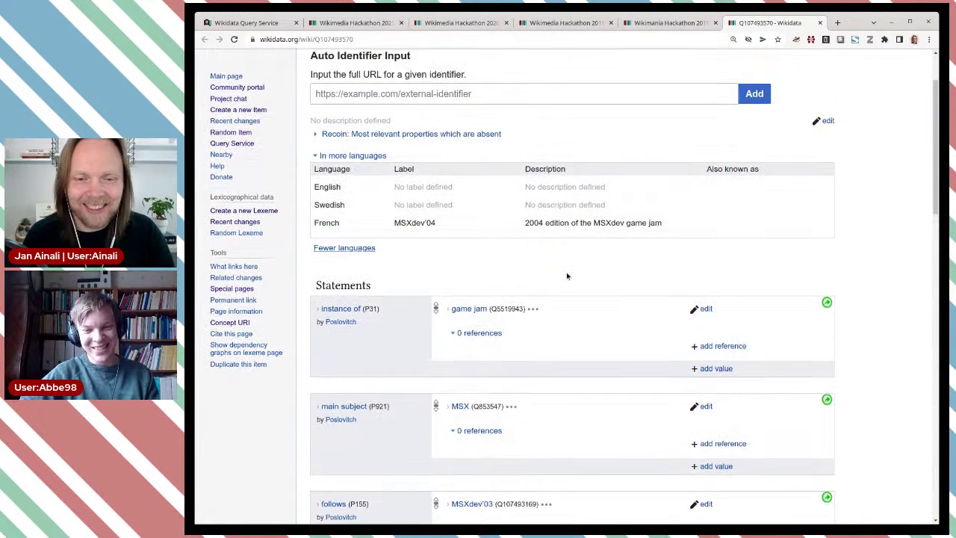
left_click(820, 23)
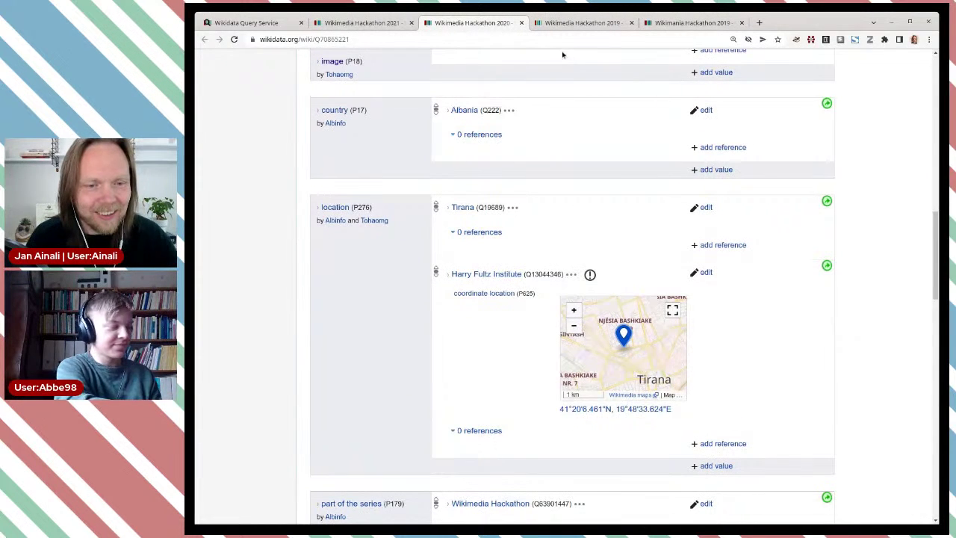
- Return to the query results and look through the first listed hackathons
left_click(347, 23)
left_click(247, 23)
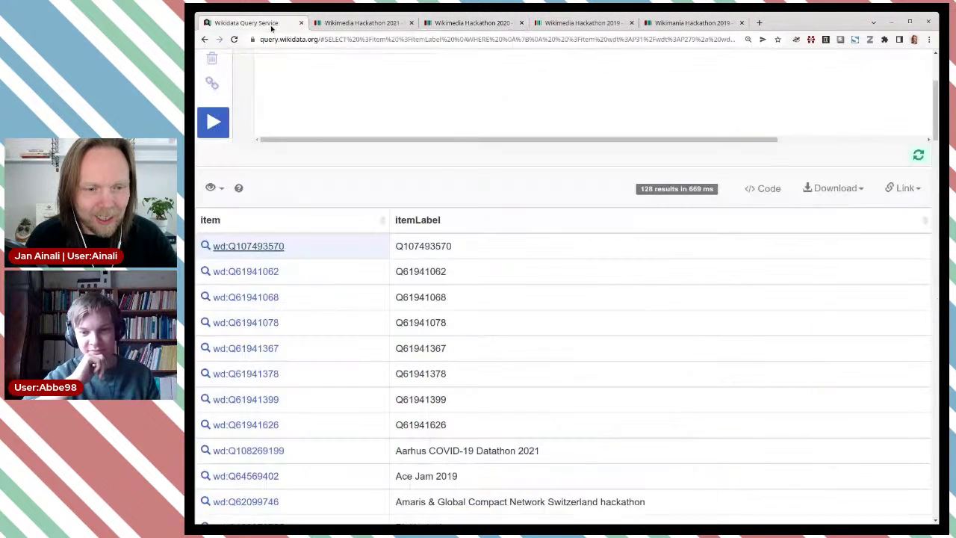
scroll(646, 214, "down", 1)
scroll(646, 214, "down", 2)
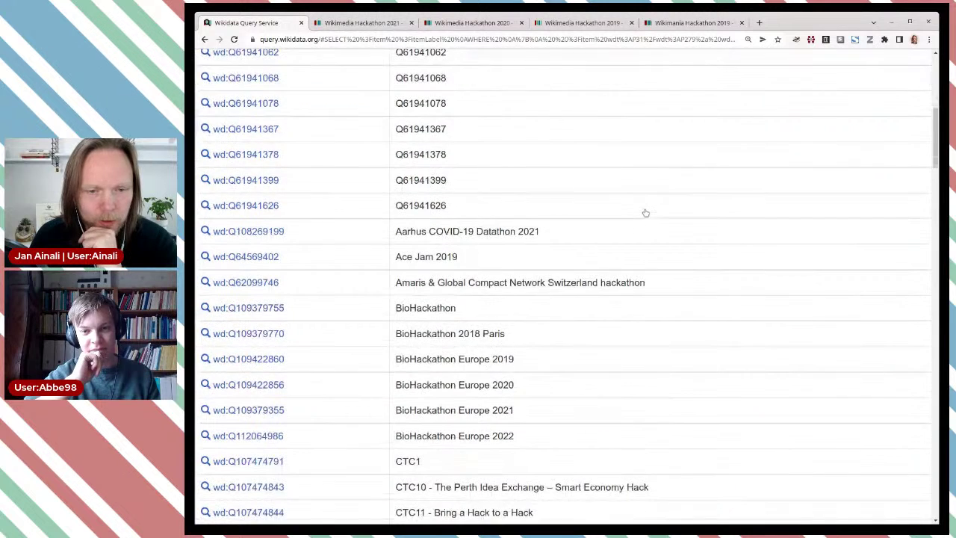
scroll(646, 213, "up", 5)
scroll(646, 214, "down", 3)
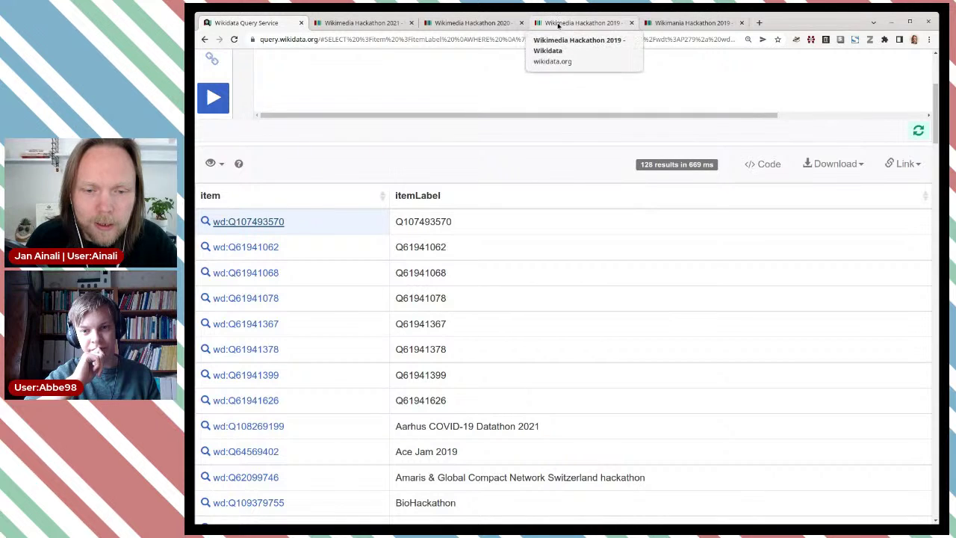
- Compare the instance of statements of Wikimedia Hackathon 2020 and Wikimedia Hackathon 2021
left_click(471, 22)
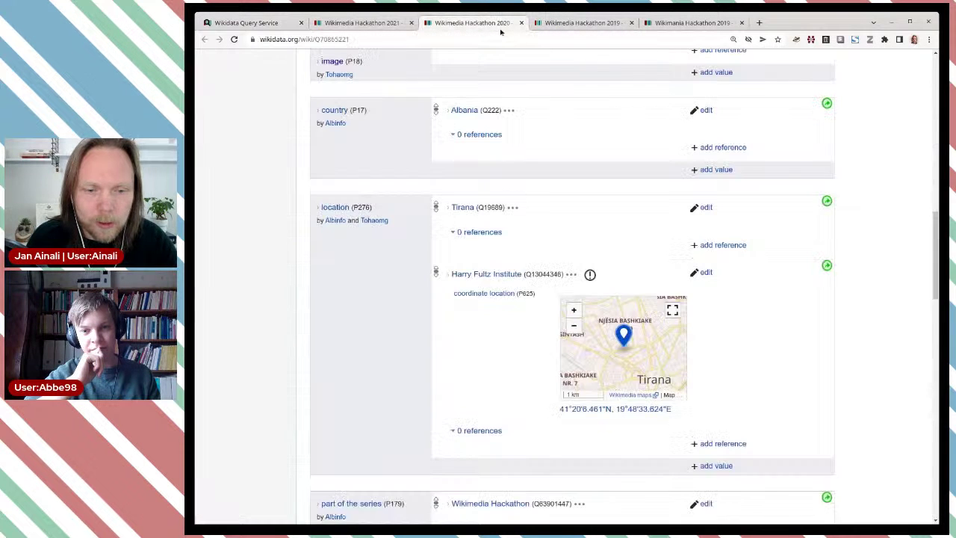
scroll(499, 242, "up", 3)
scroll(498, 243, "up", 5)
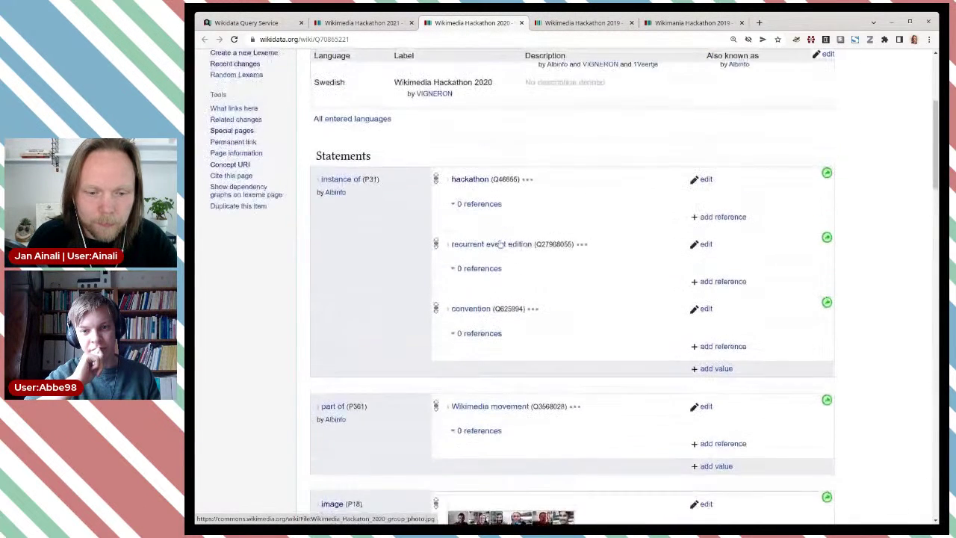
left_click(373, 24)
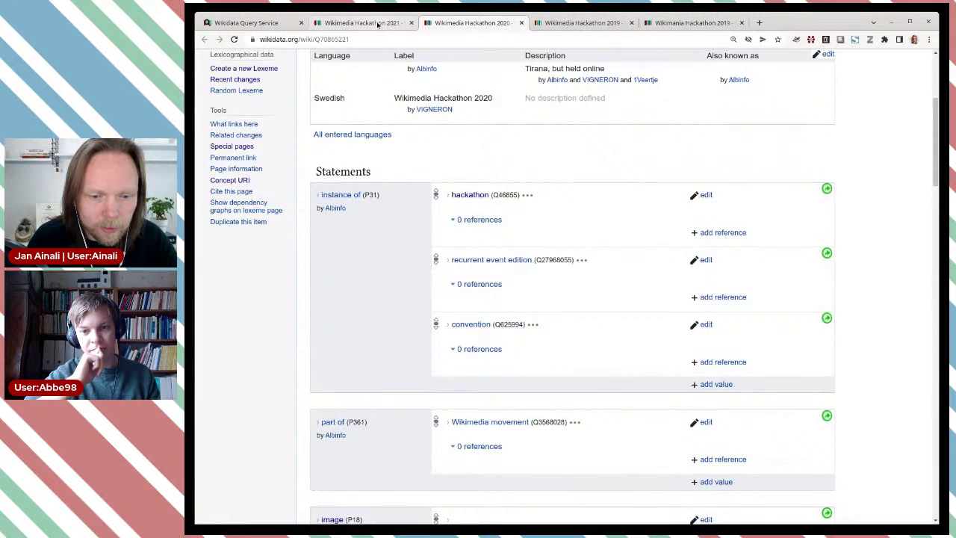
scroll(466, 198, "down", 1)
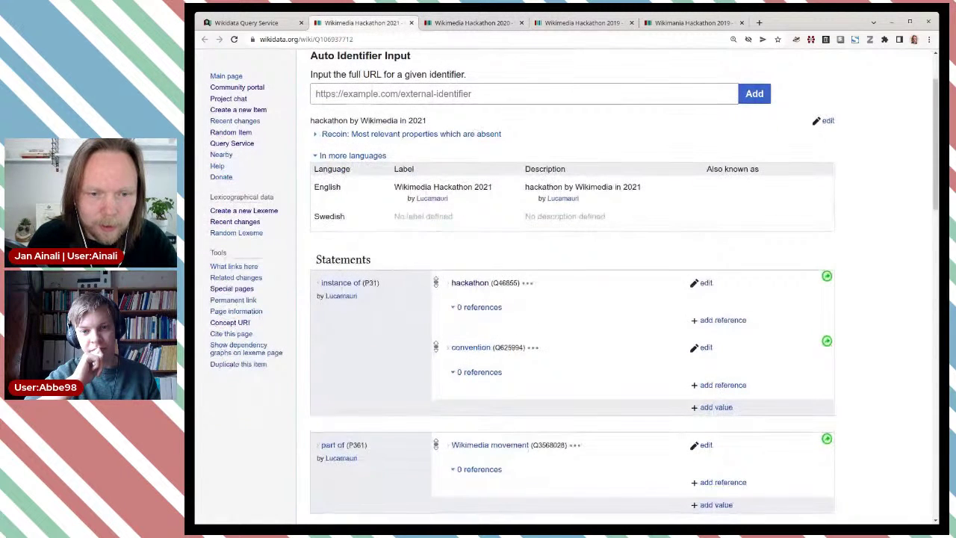
- Copy the ID of recurrent event edition (Q27968055) from Wikimedia Hackathon 2020 and publish it as an instance of value on Wikimedia Hackathon 2021
left_click(471, 24)
double_click(556, 259)
key("ctrl+c")
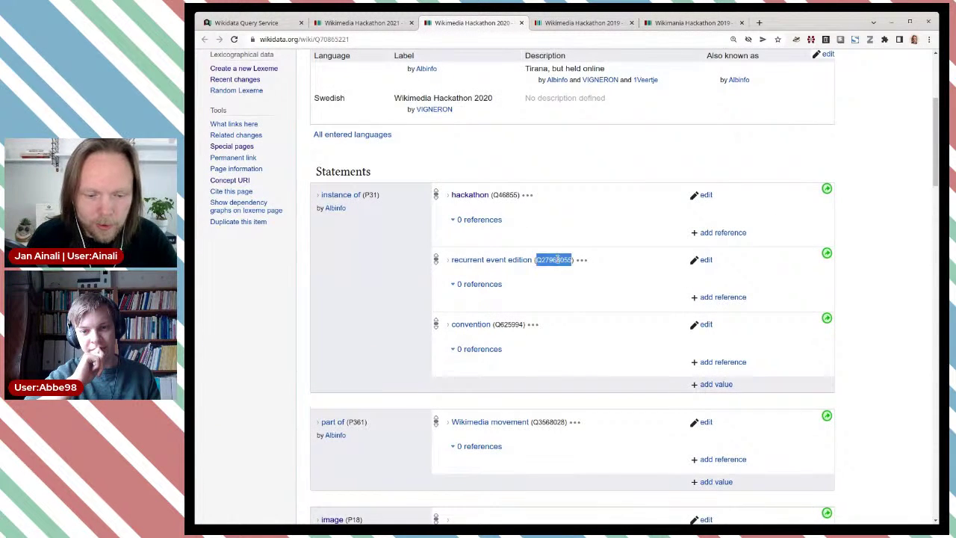
left_click(366, 22)
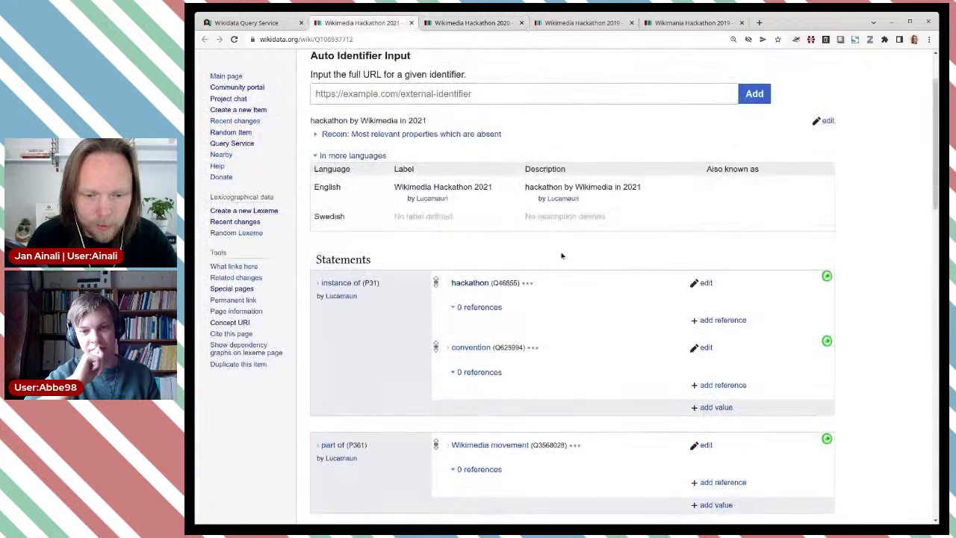
scroll(561, 292, "down", 2)
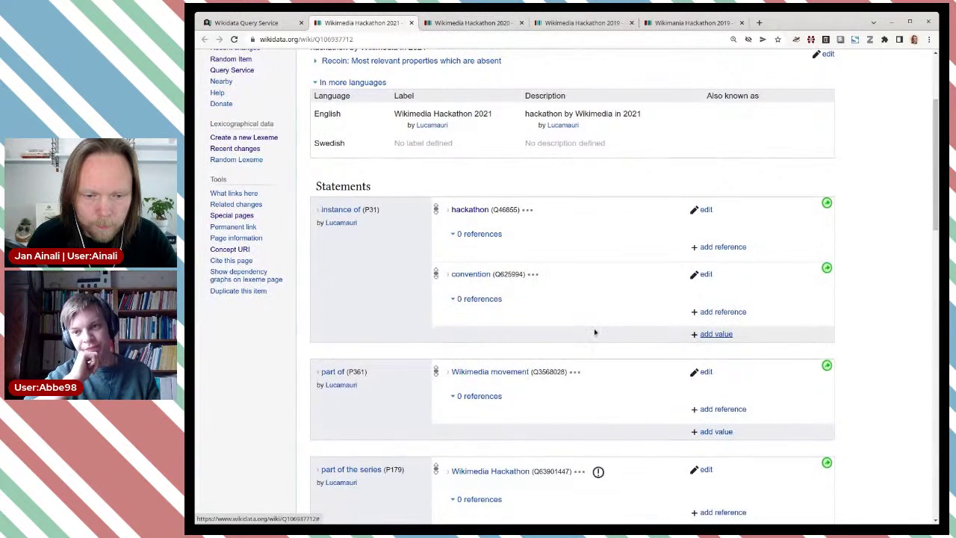
left_click(709, 335)
key("ctrl+v")
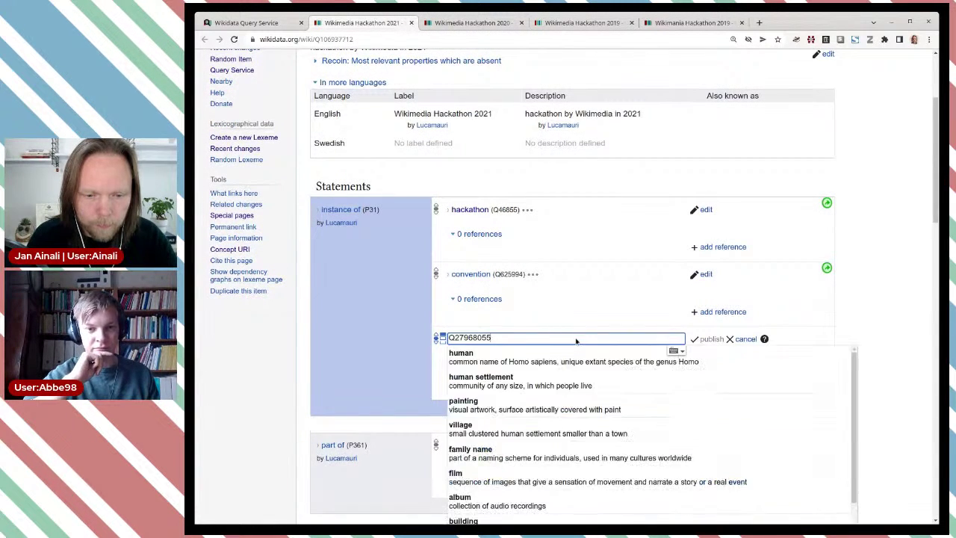
left_click(561, 359)
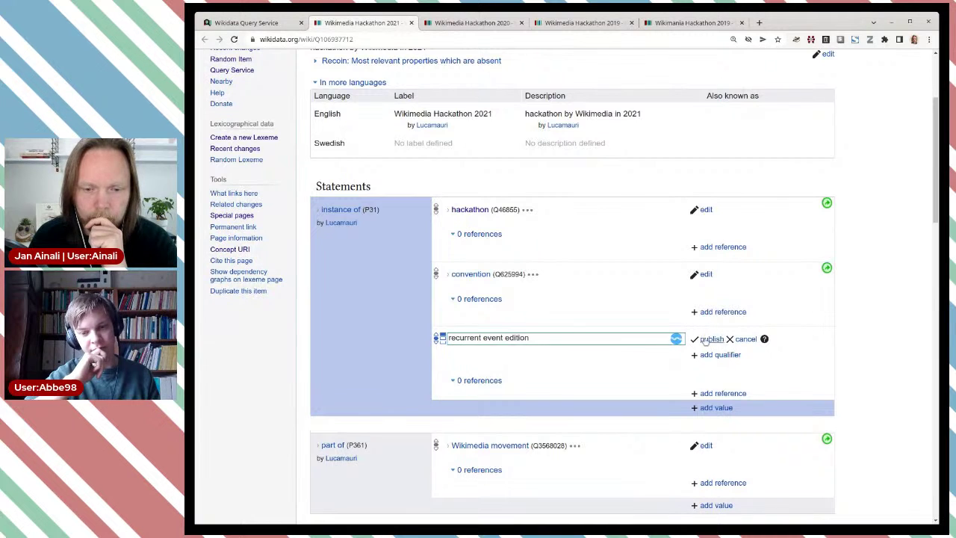
left_click(705, 339)
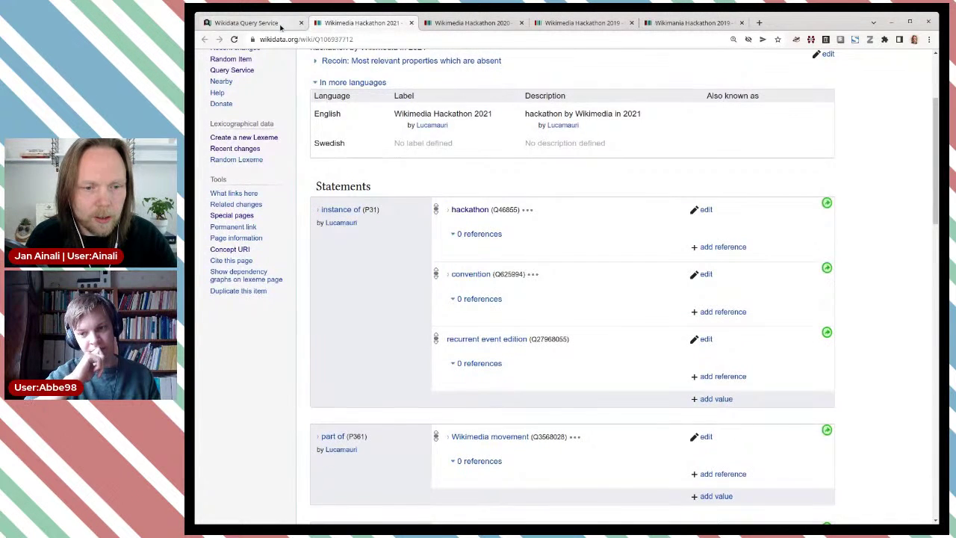
- Extend the hackathon query with the condition wdt:P31 wd:Q27968055 on the same item and run it
left_click(246, 23)
scroll(469, 153, "up", 3)
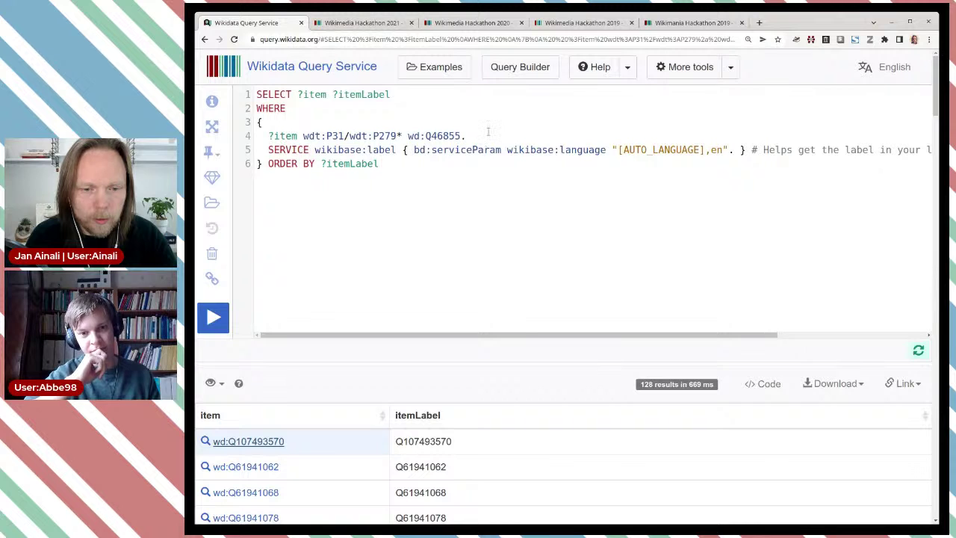
left_click(487, 135)
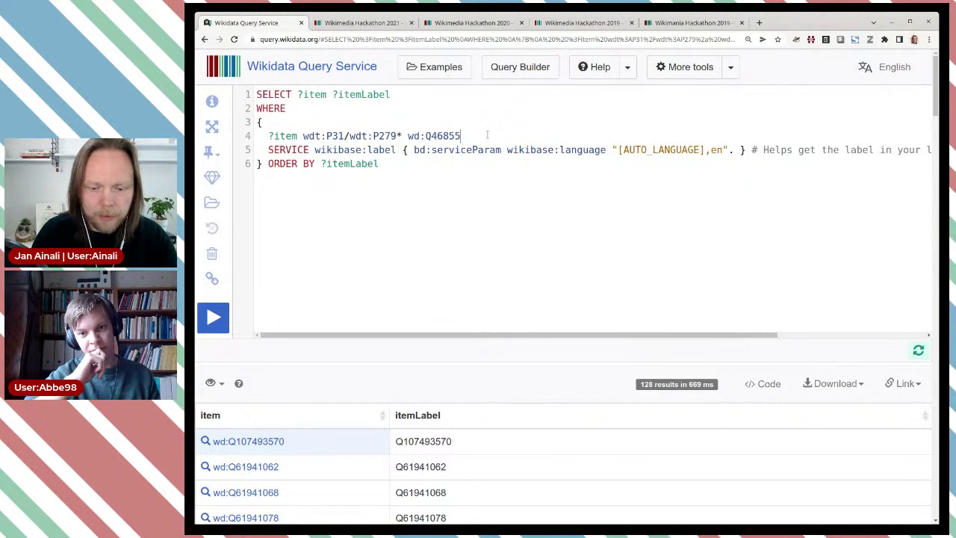
key("Return")
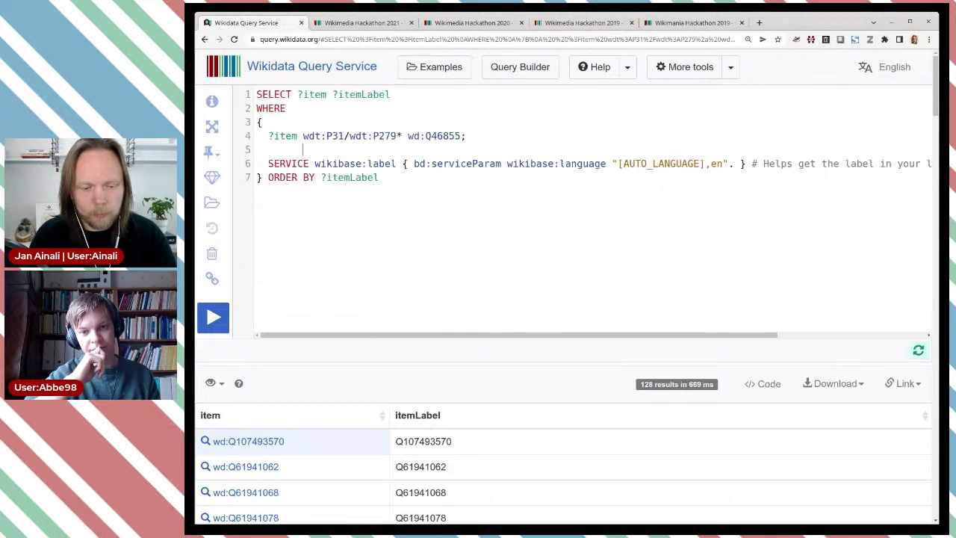
type("wdt:")
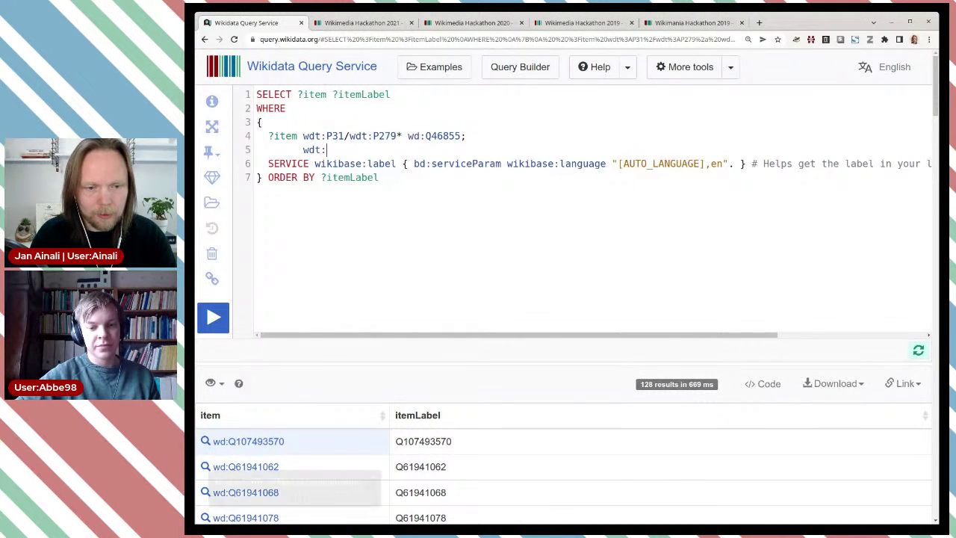
type("P31")
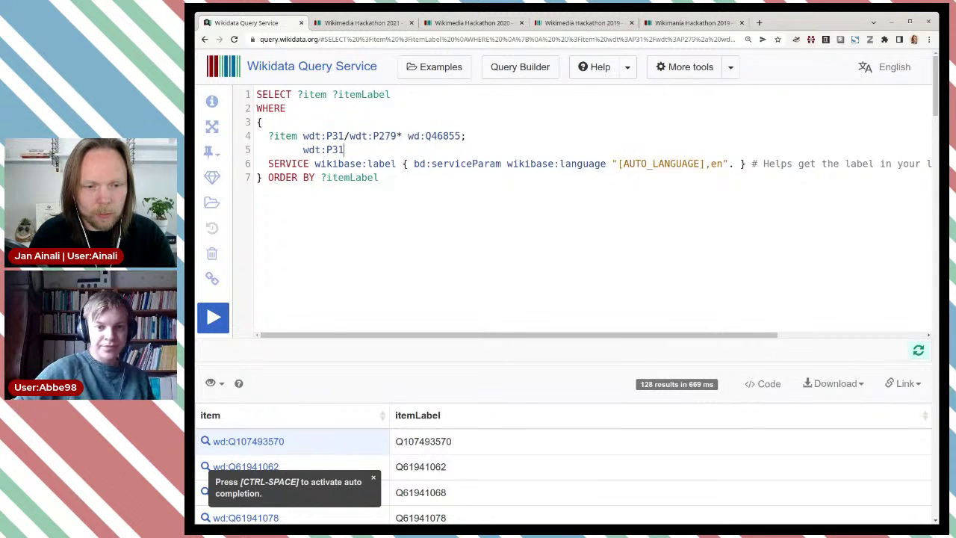
type(" wd:")
key("ctrl+v")
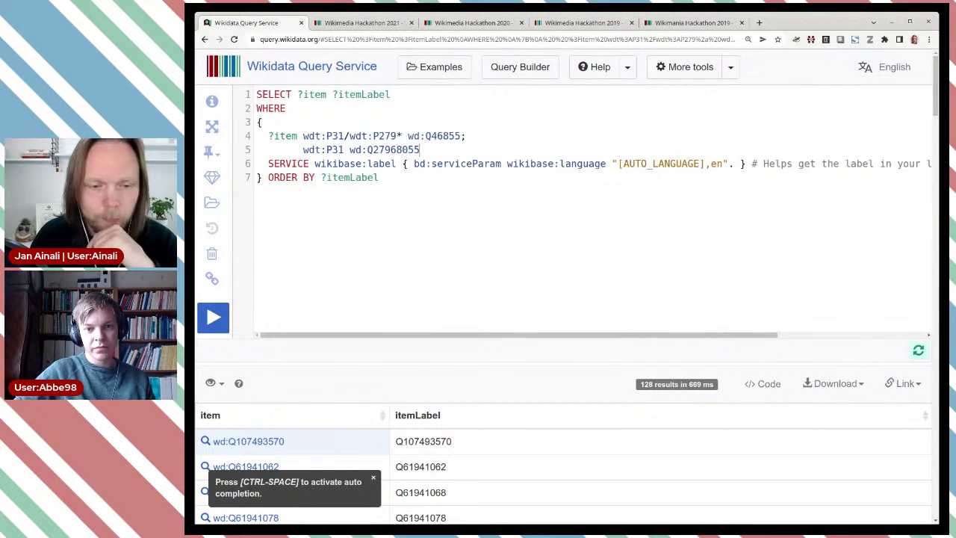
type(".")
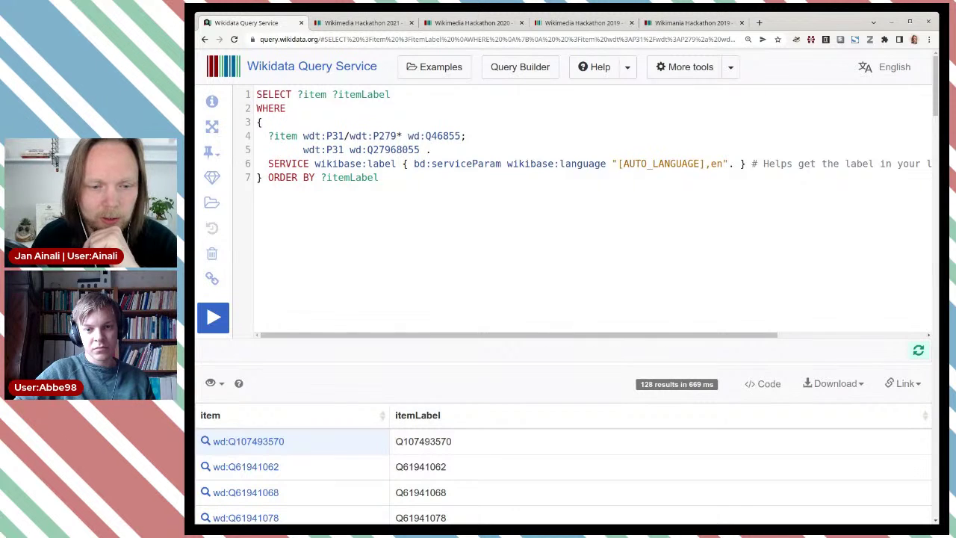
mouse_move(409, 150)
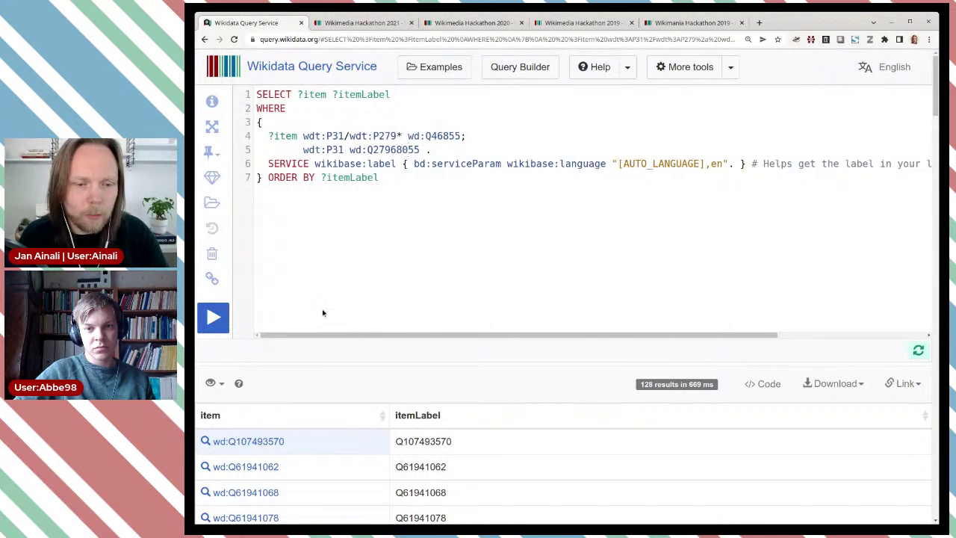
left_click(219, 321)
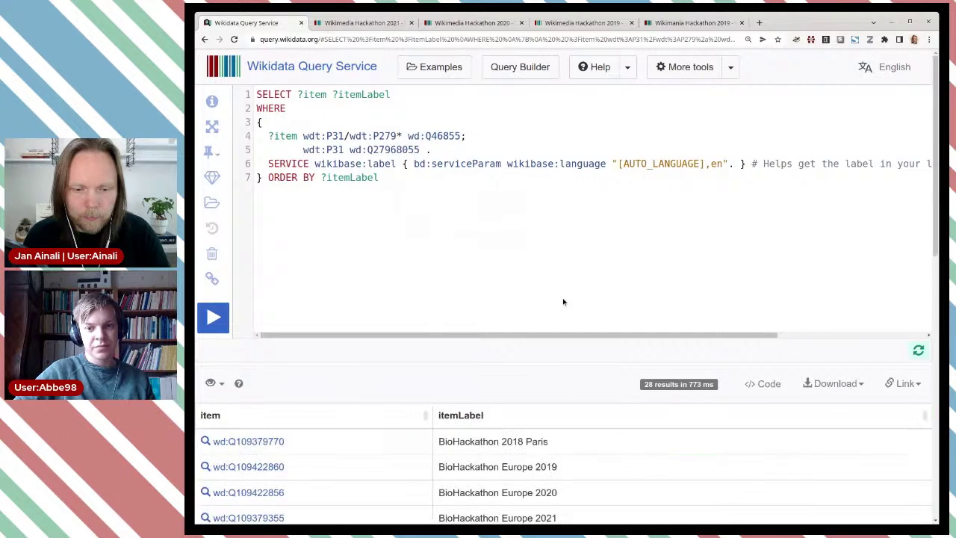
- Look through the list of hackathons that are recurrent event editions
scroll(563, 301, "down", 3)
scroll(563, 301, "down", 1)
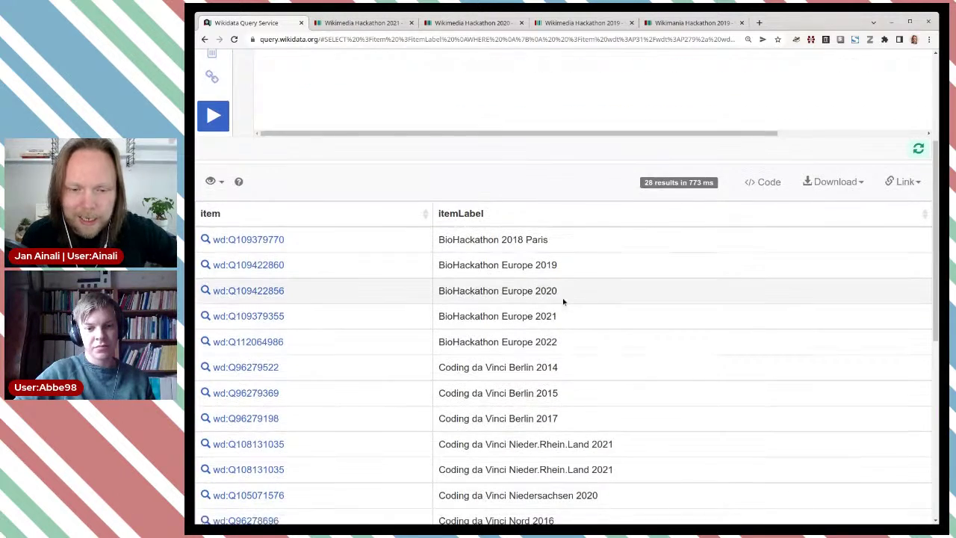
scroll(564, 302, "down", 5)
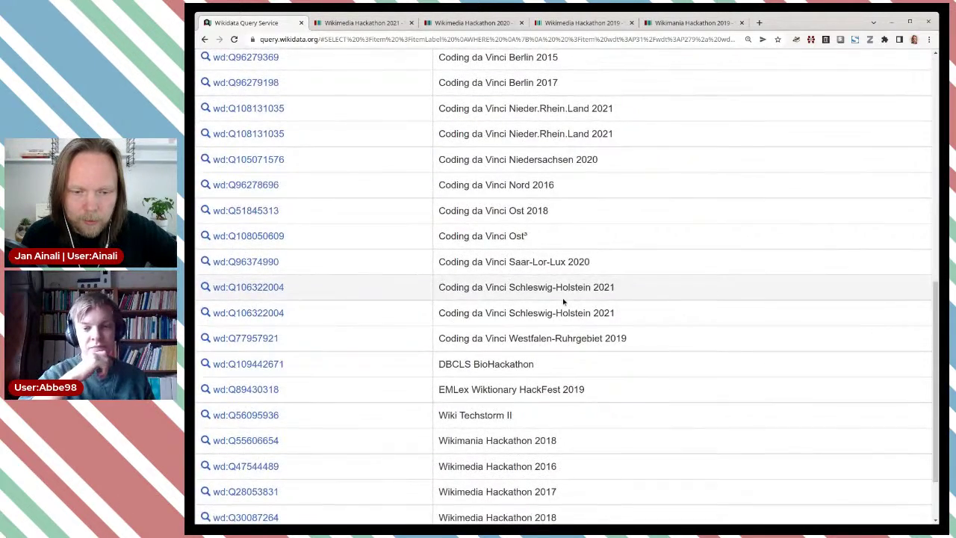
scroll(563, 302, "up", 3)
scroll(563, 301, "down", 1)
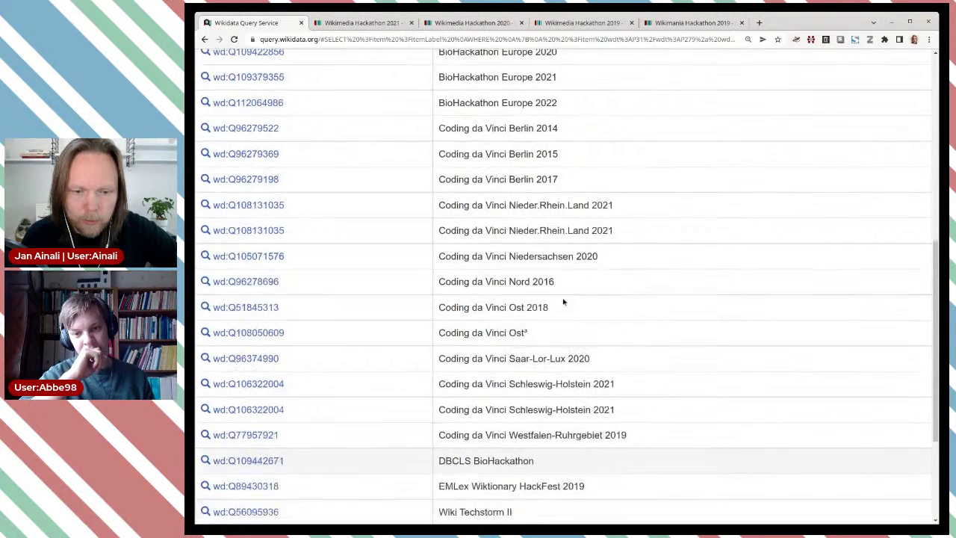
scroll(563, 302, "down", 2)
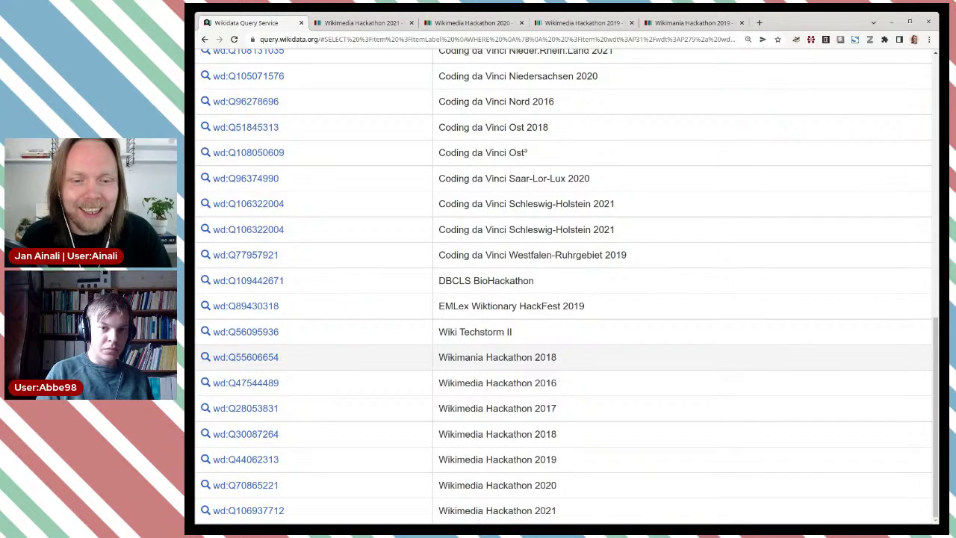
scroll(545, 343, "up", 1)
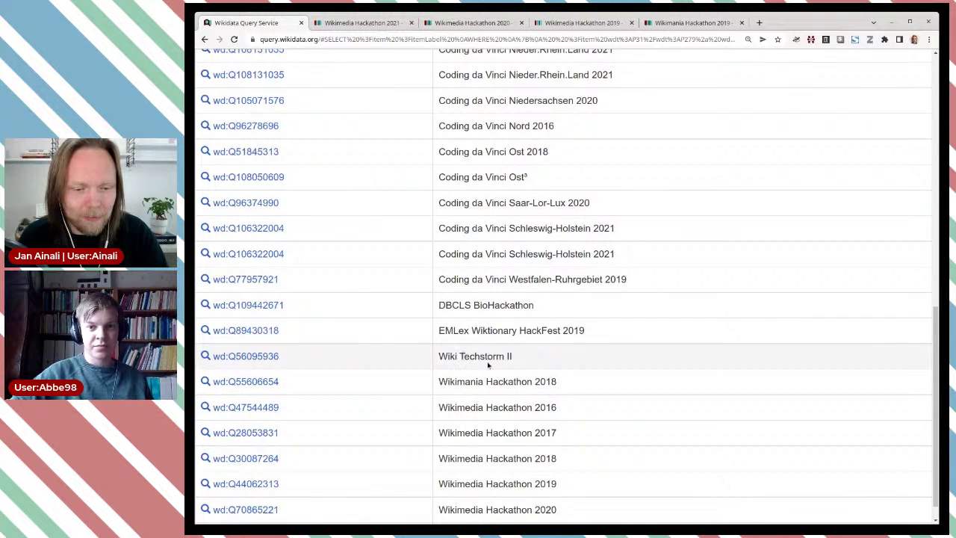
- Open Wiki Techstorm II from the results in its own tab and close the Wikimedia and Wikimania Hackathon item tabs
middle_click(262, 358)
key("ctrl+Tab")
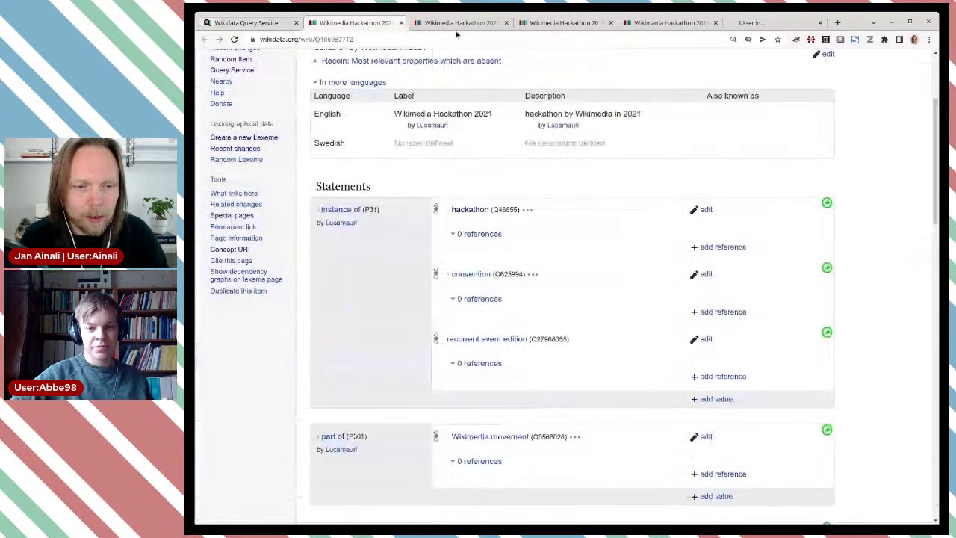
left_click(401, 24)
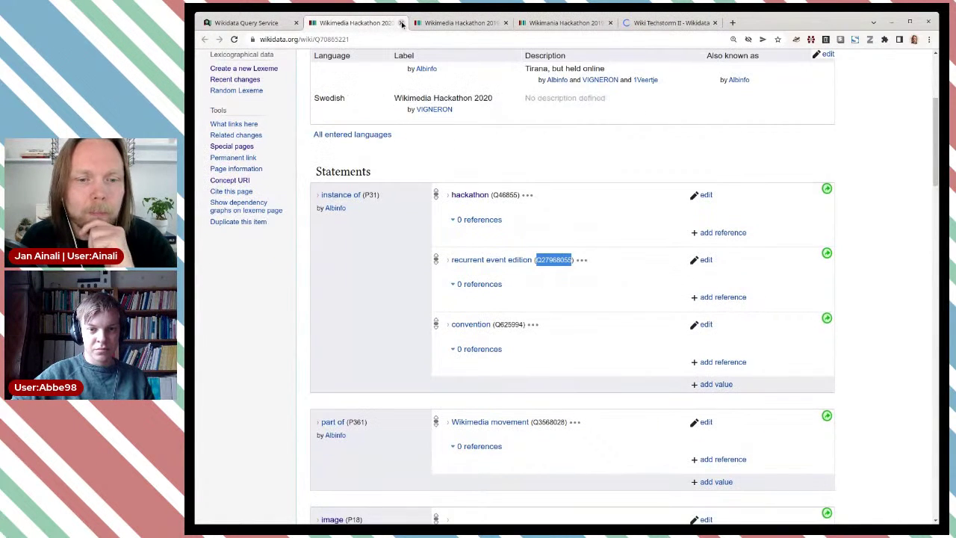
left_click(401, 23)
left_click(401, 23)
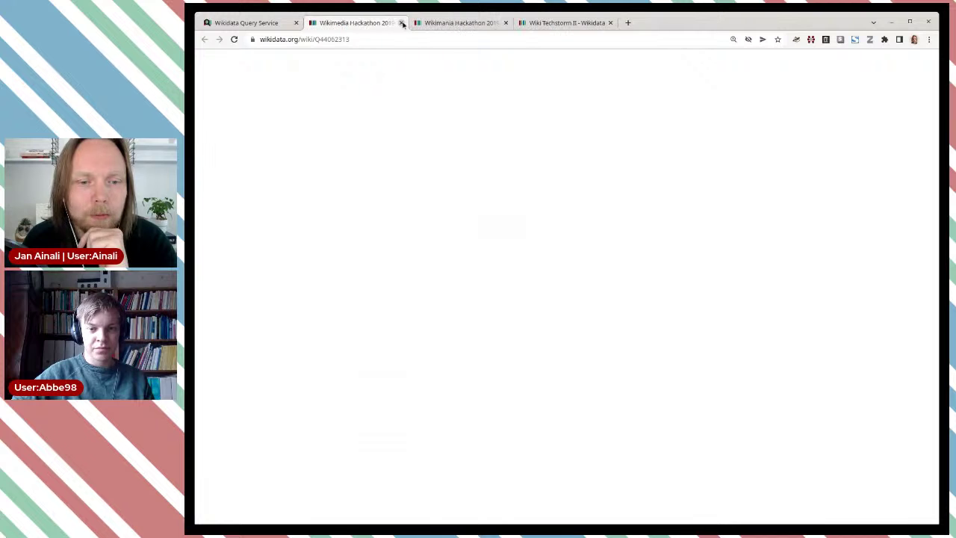
left_click(401, 23)
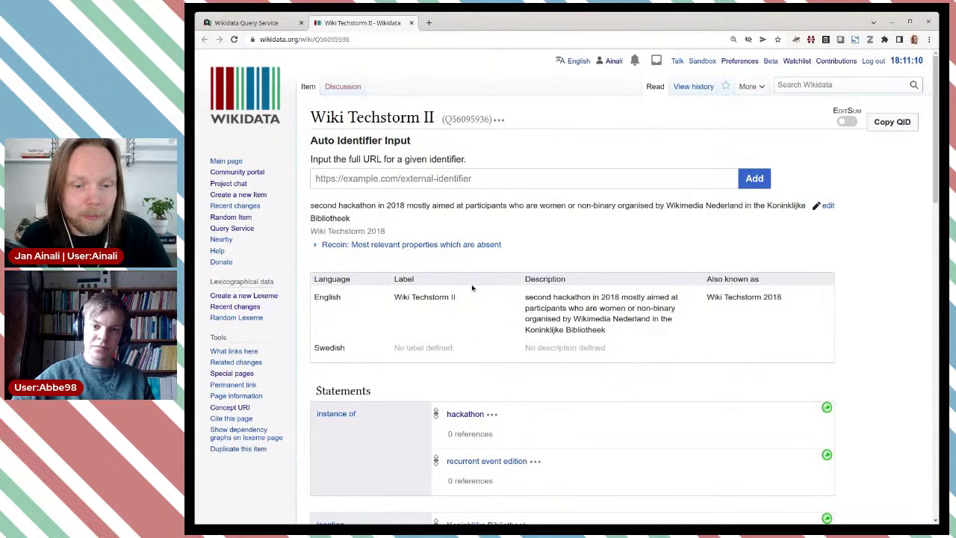
- Read the statements of Wiki Techstorm II, then open its series item Wiki Techstorm in a separate tab and examine its statements
scroll(582, 358, "down", 3)
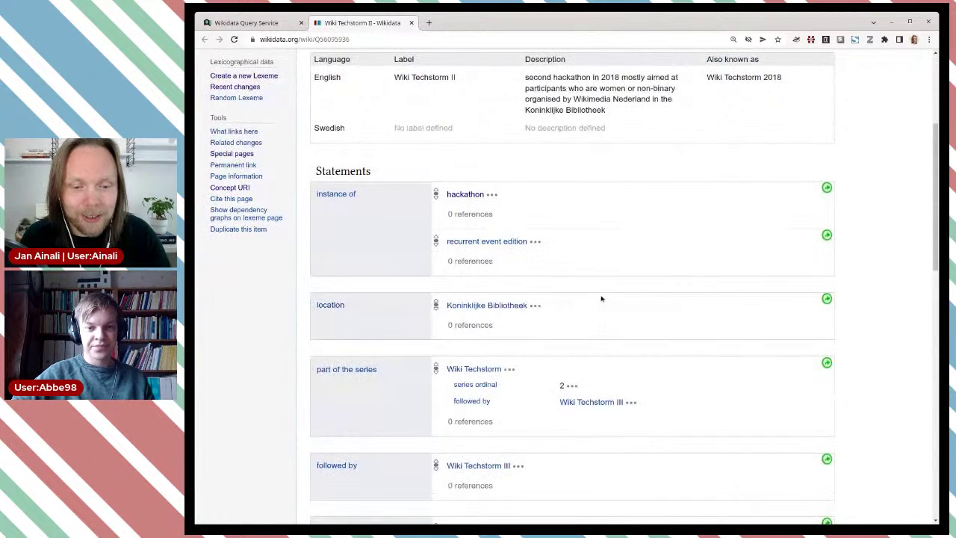
scroll(601, 297, "down", 1)
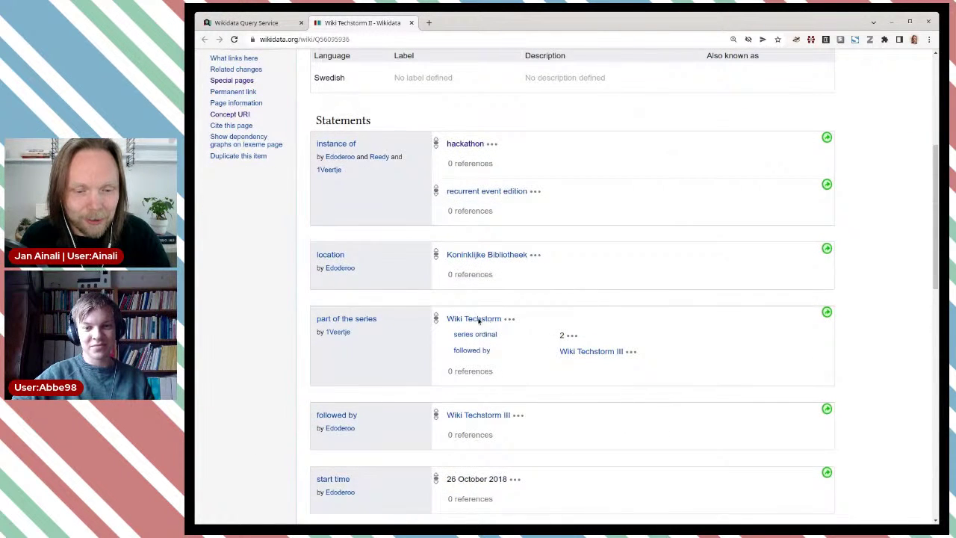
scroll(471, 336, "down", 1)
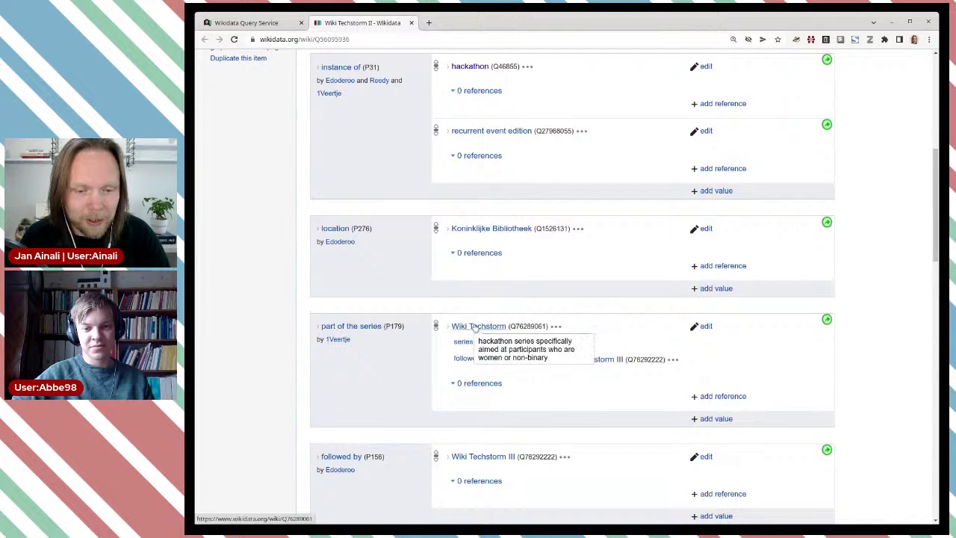
middle_click(475, 327)
key("ctrl+Tab")
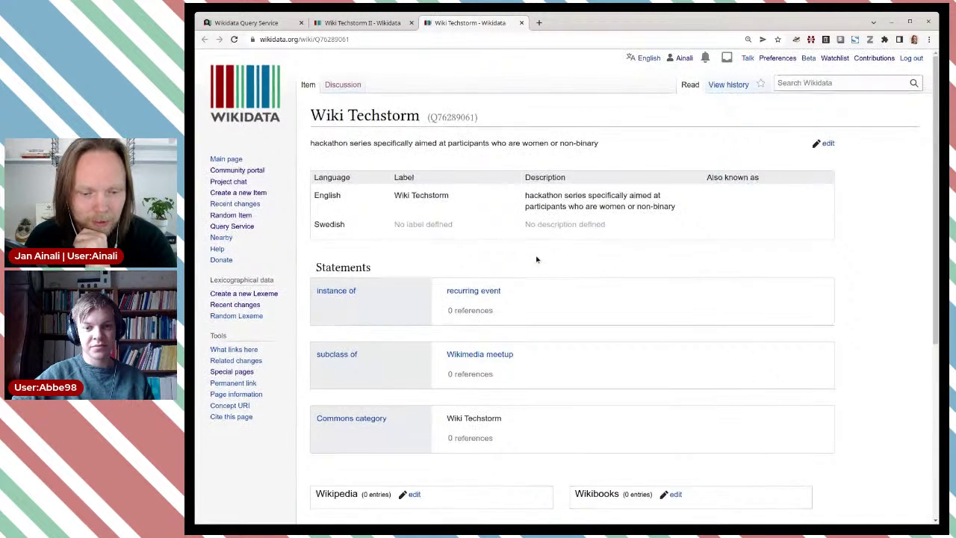
scroll(536, 259, "down", 1)
scroll(536, 258, "down", 2)
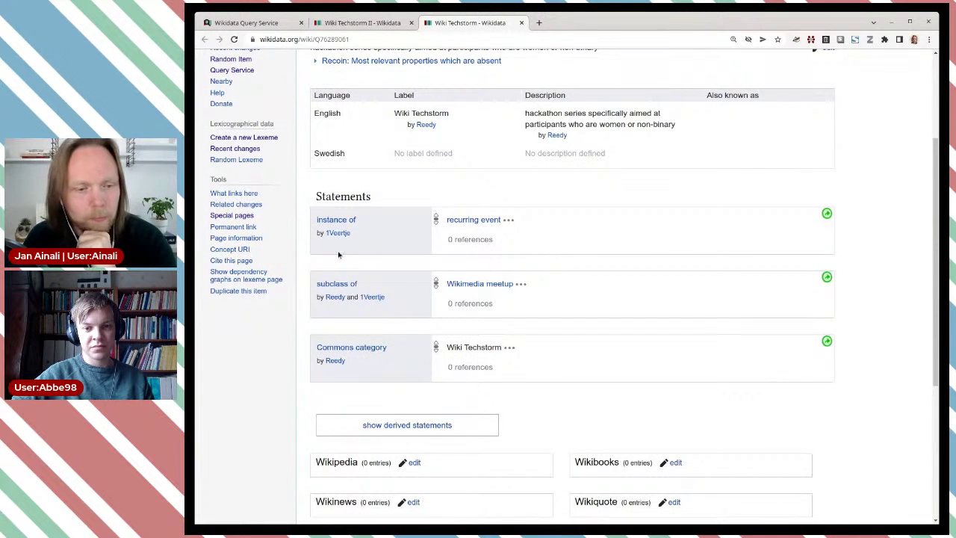
- List the pages linking to Wiki Techstorm, open Wiki Techstorm III from them and examine its instance of statements
left_click(249, 192)
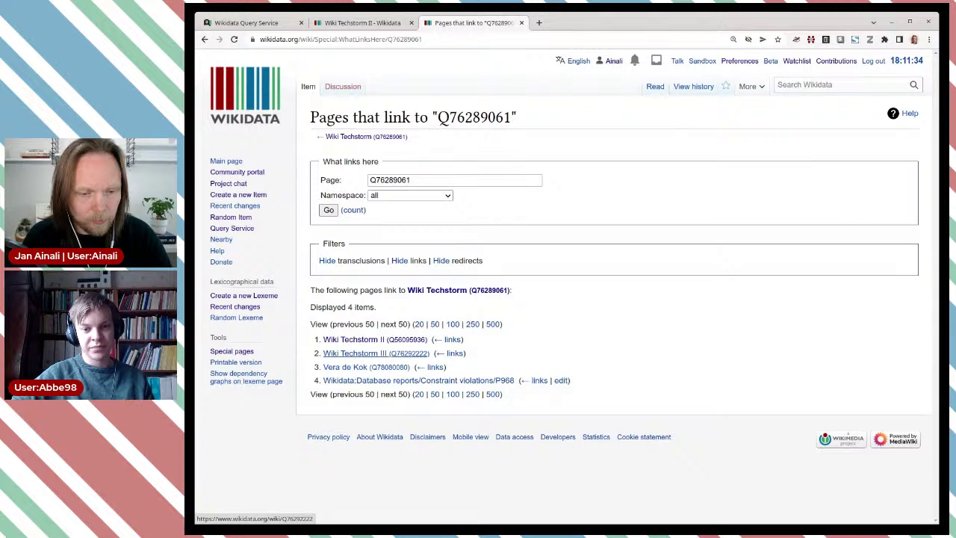
left_click(402, 355)
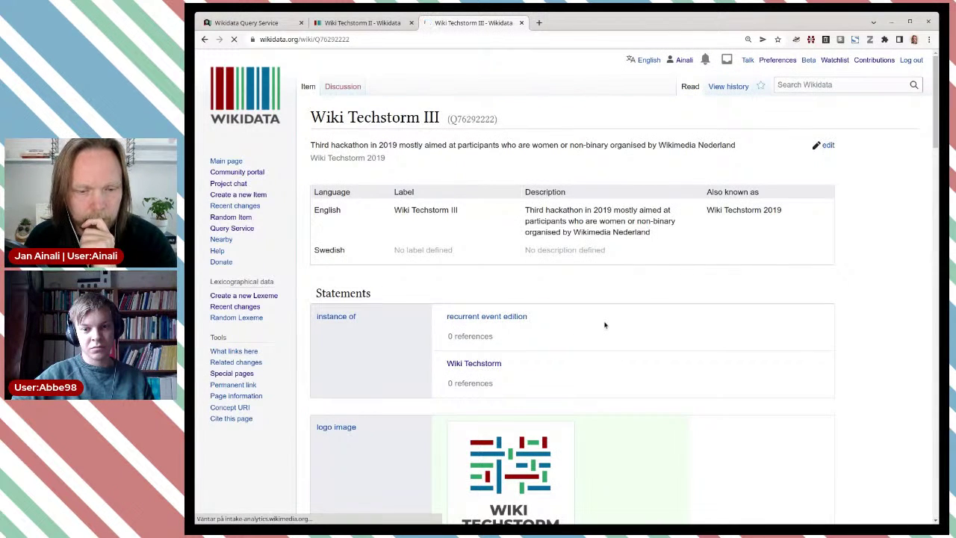
scroll(605, 325, "down", 2)
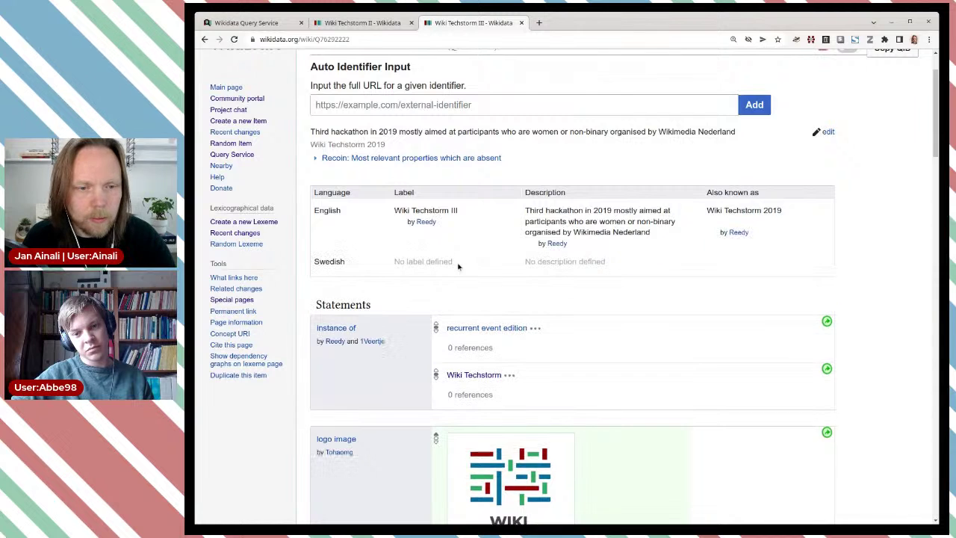
- Return to Wiki Techstorm II and open its series item Wiki Techstorm again in a separate tab
left_click(373, 23)
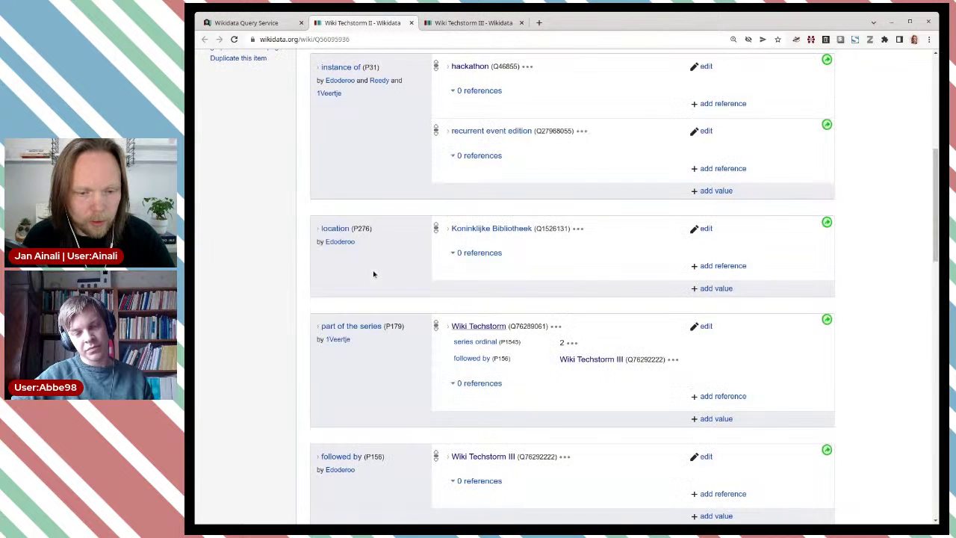
middle_click(470, 327)
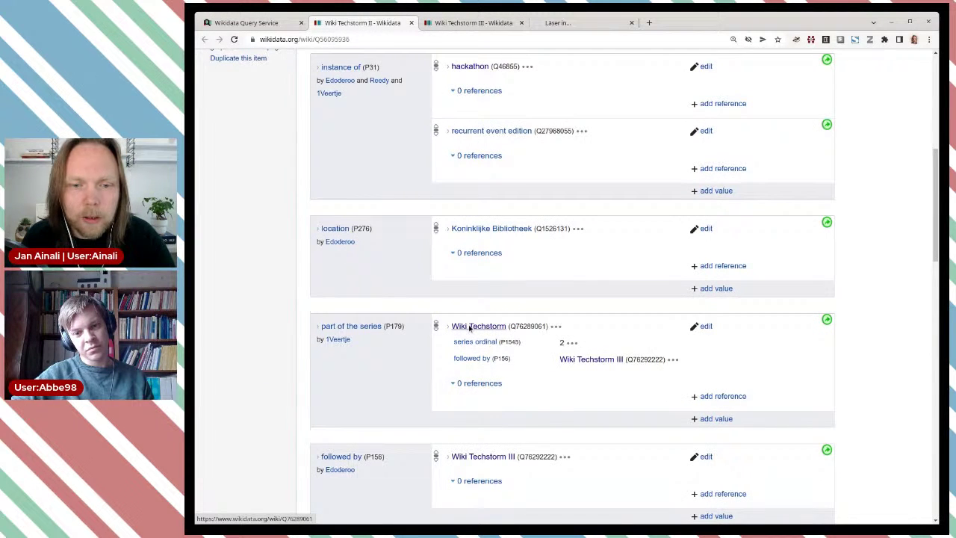
key("ctrl+4")
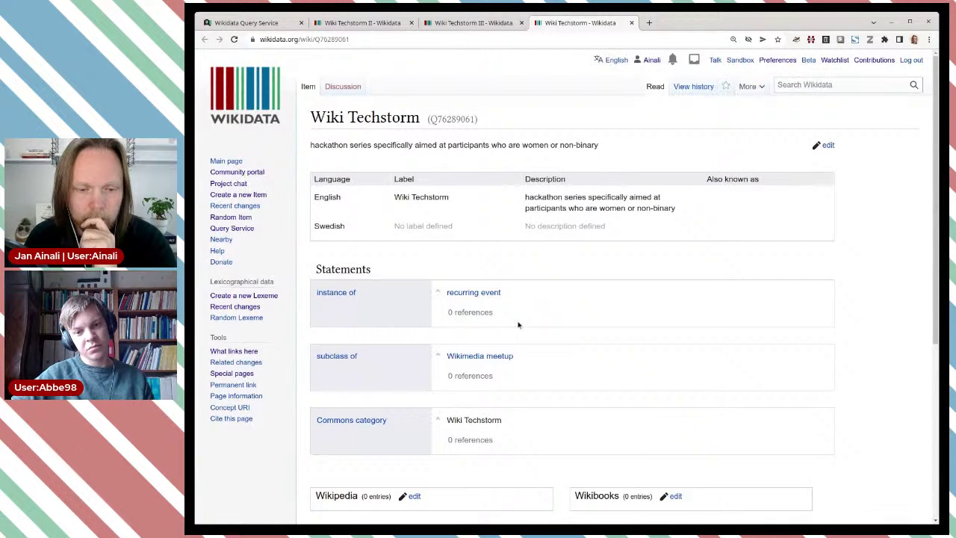
- Add hackathon as a second instance of value on the Wiki Techstorm item and publish it
scroll(518, 325, "down", 3)
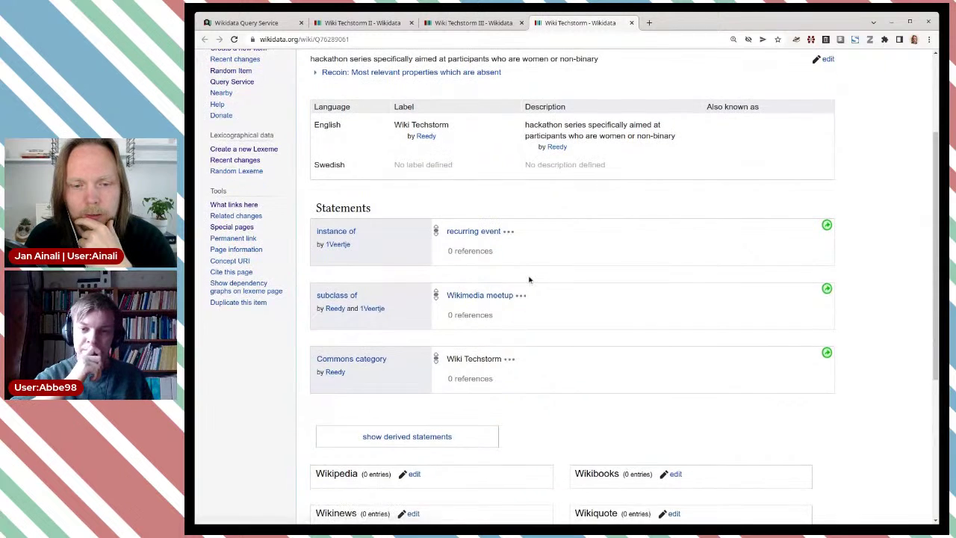
double_click(540, 126)
key("ctrl+c")
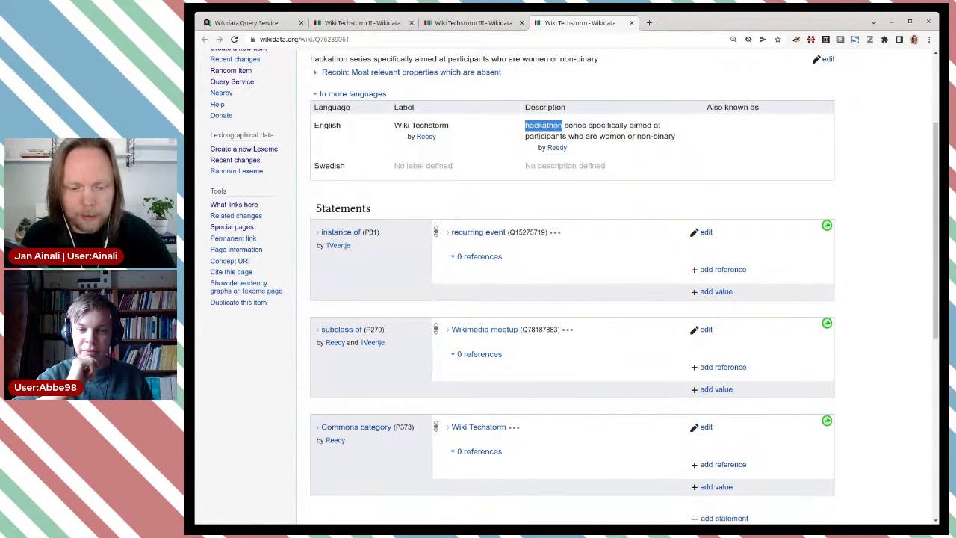
left_click(716, 292)
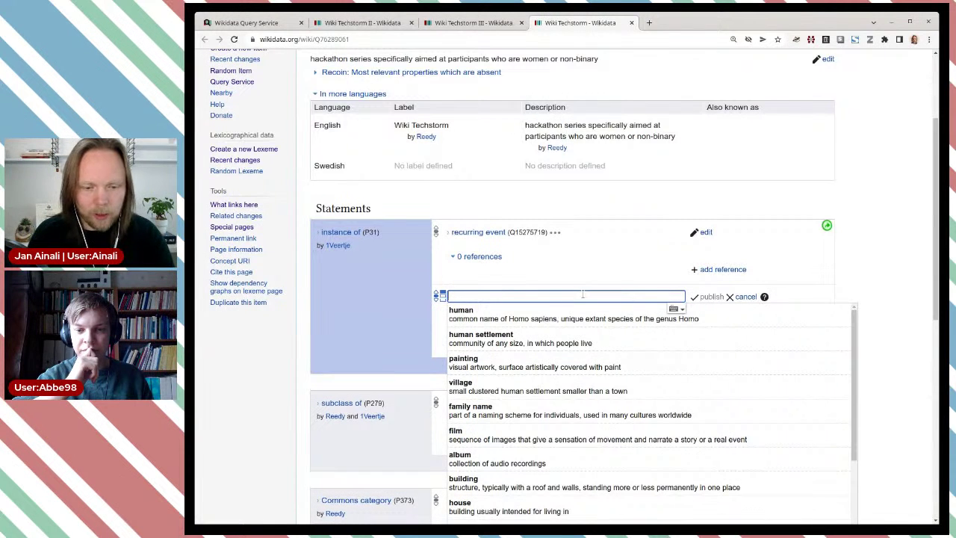
key("ctrl+v")
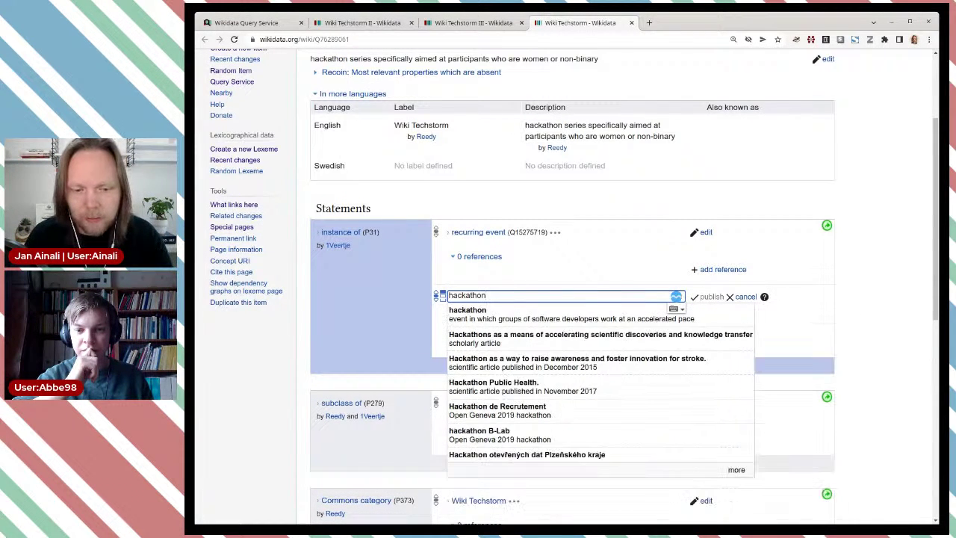
left_click(508, 315)
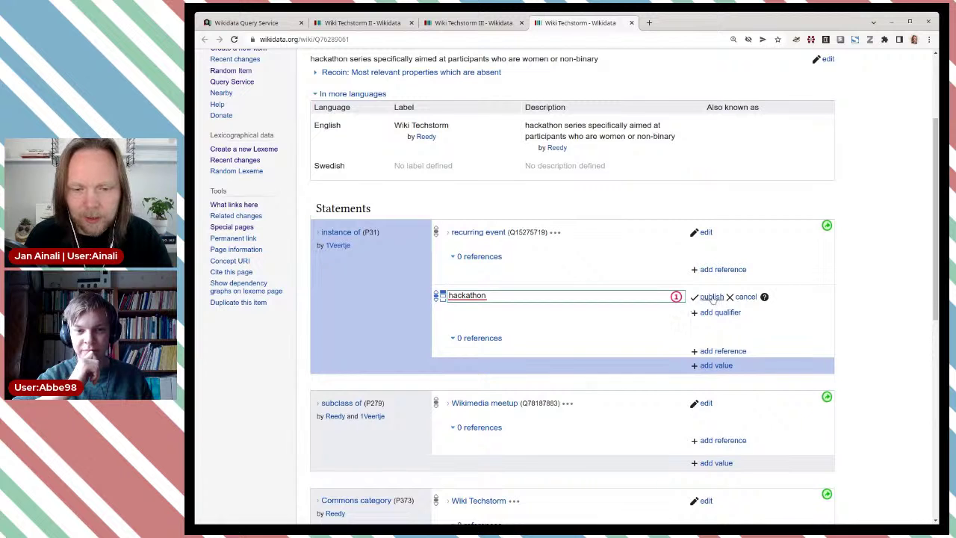
left_click(709, 298)
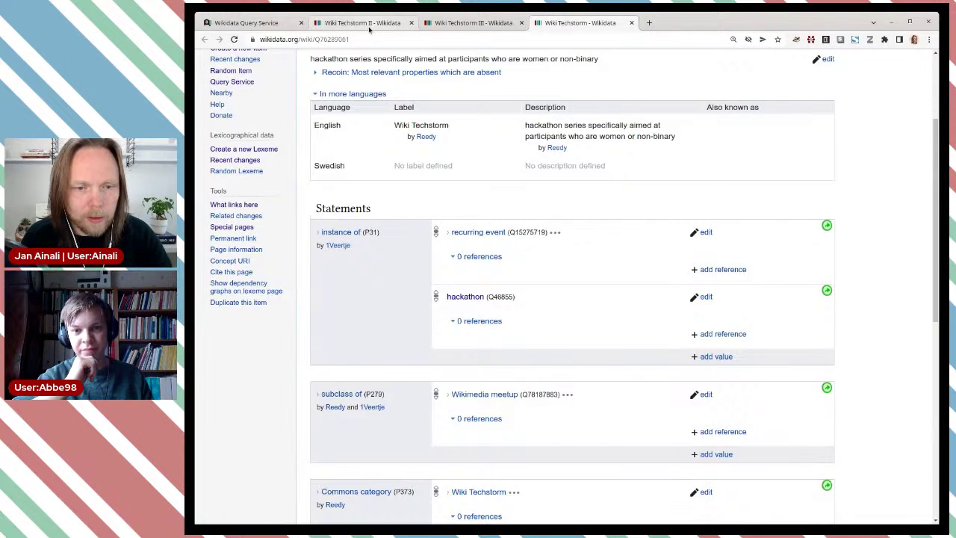
- Return to the hackathon query, check how recently its data was updated, and rerun it to review the results
left_click(270, 26)
scroll(620, 209, "up", 10)
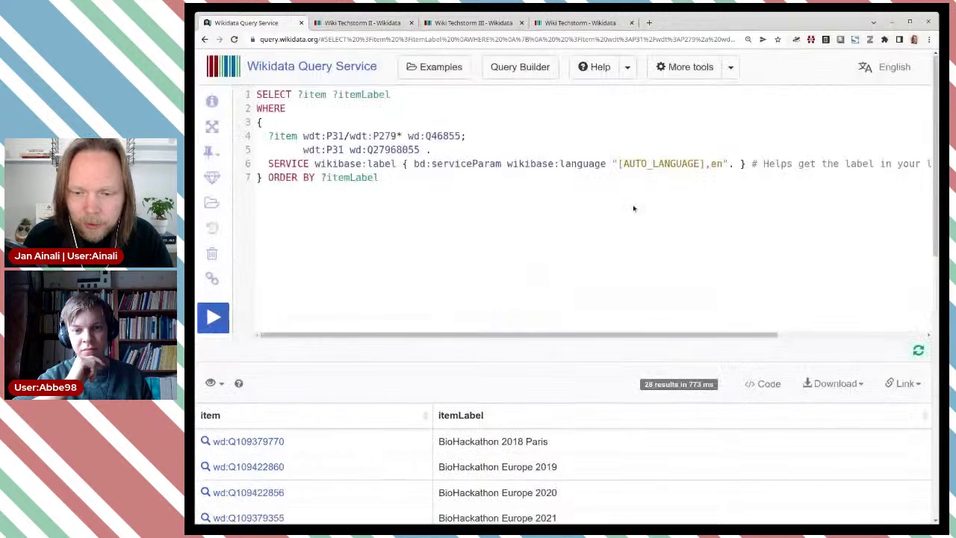
mouse_move(920, 351)
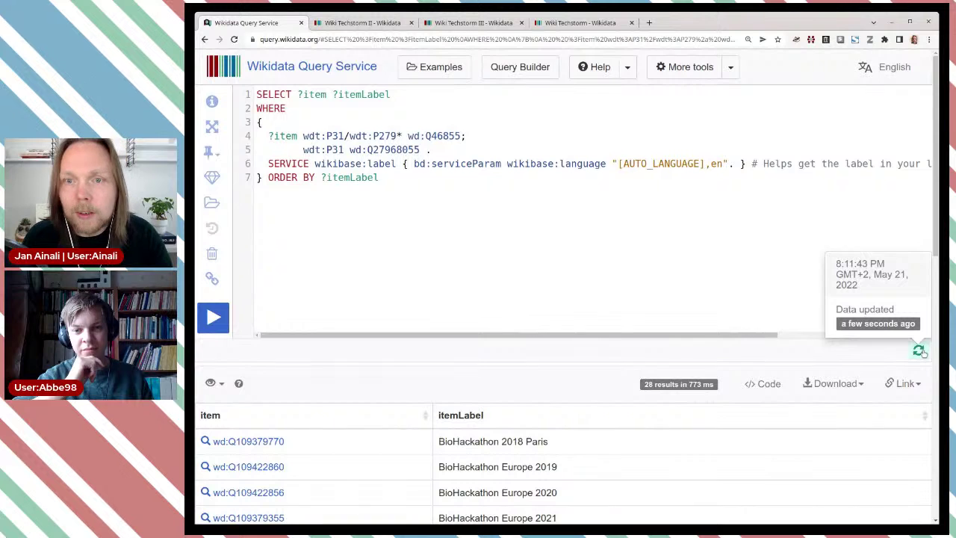
left_click(214, 316)
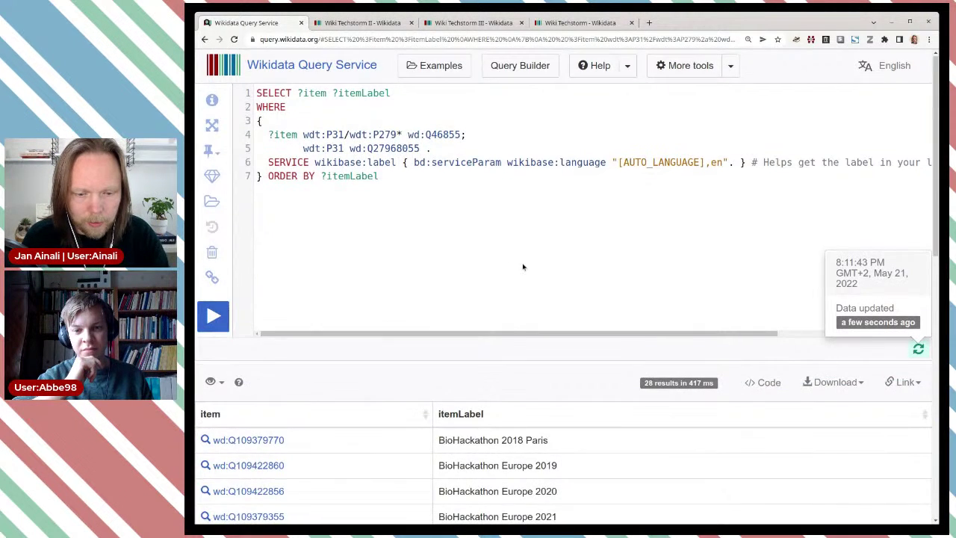
scroll(522, 269, "down", 2)
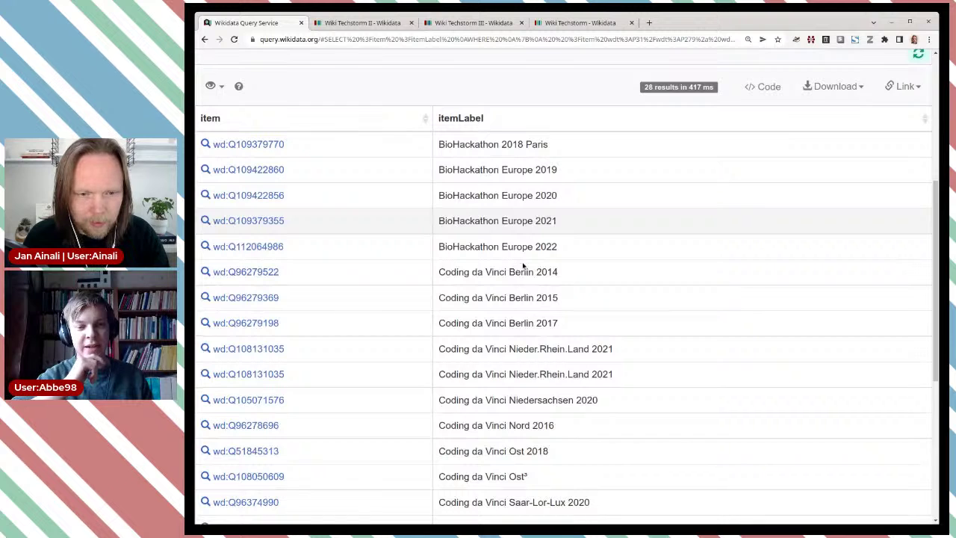
scroll(523, 265, "up", 4)
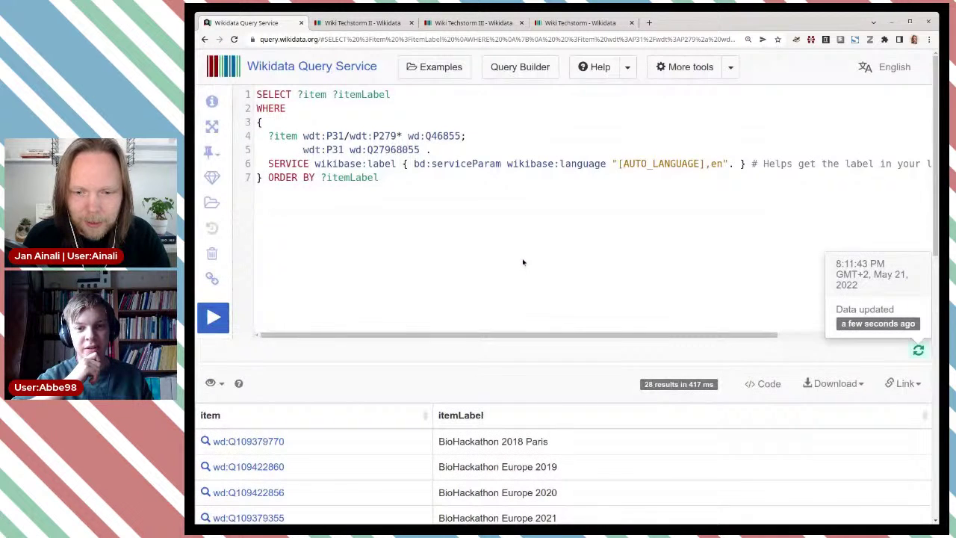
- Remove [AUTO_LANGUAGE] from the label service so that only "en" remains, and rerun the query
left_click_drag(709, 164, 624, 163)
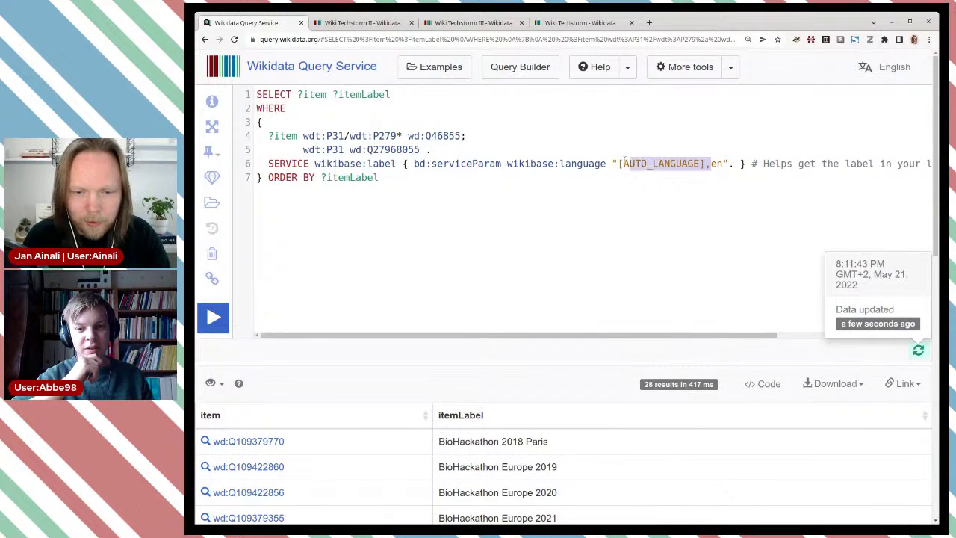
key("BackSpace")
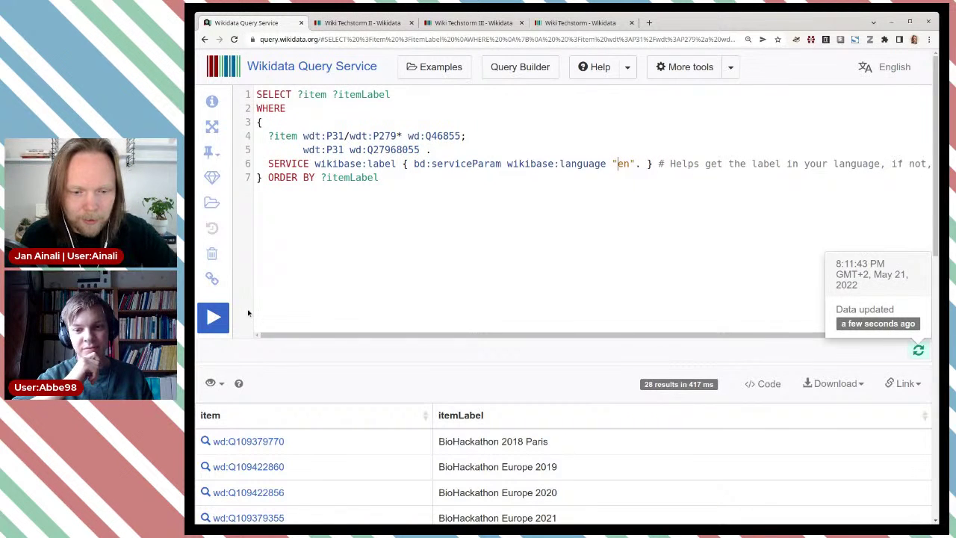
left_click(214, 317)
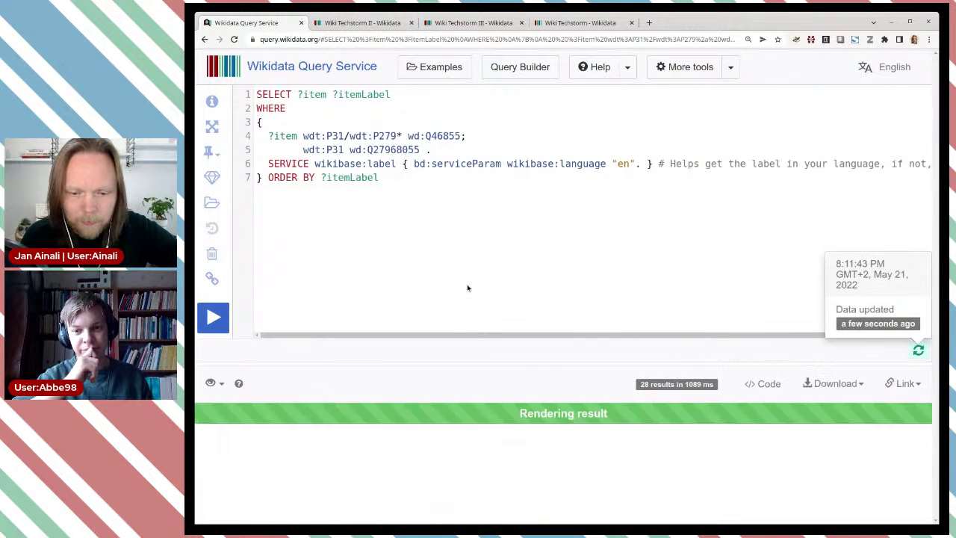
scroll(468, 288, "down", 1)
scroll(468, 288, "up", 1)
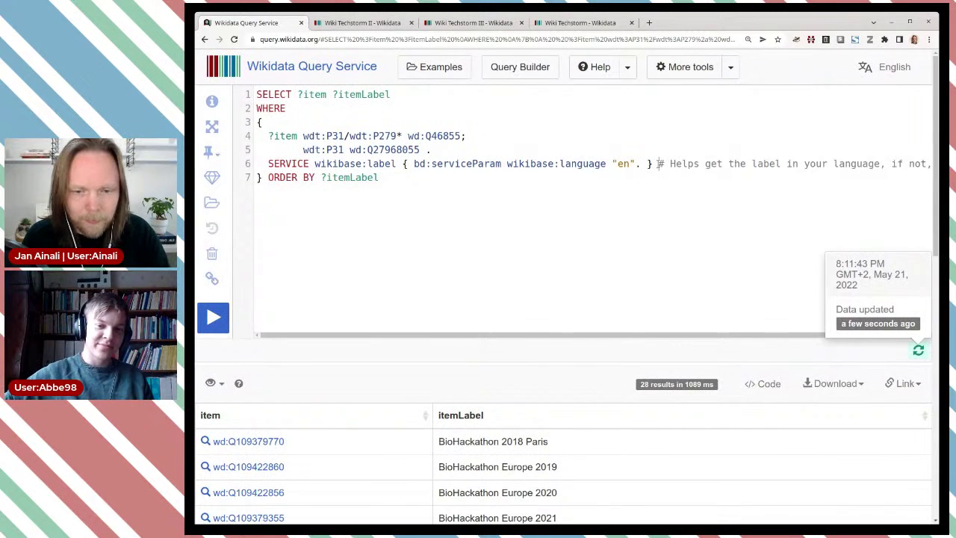
- Delete the comment after the label service, keep the closing brace on its own line, rerun the query and look through the results
left_click_drag(656, 163, 257, 177)
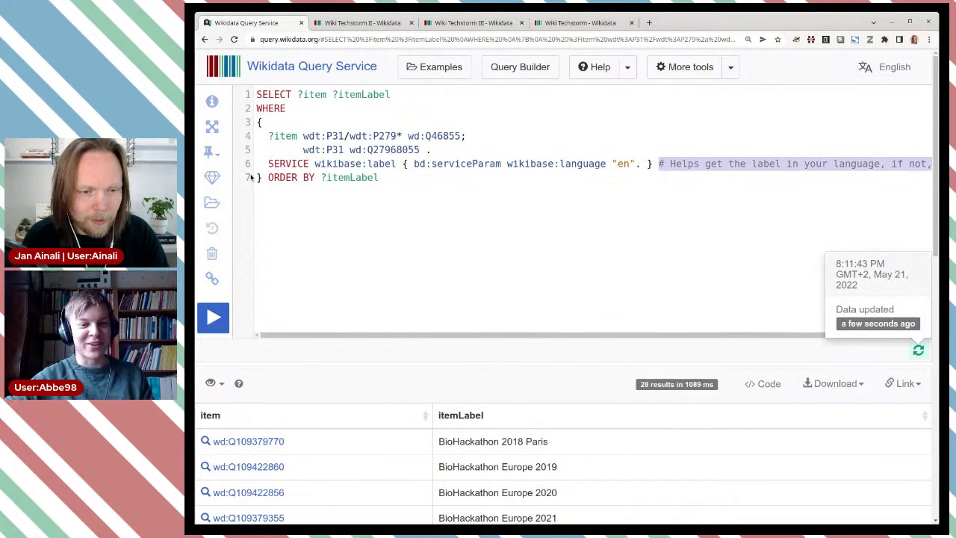
key("BackSpace")
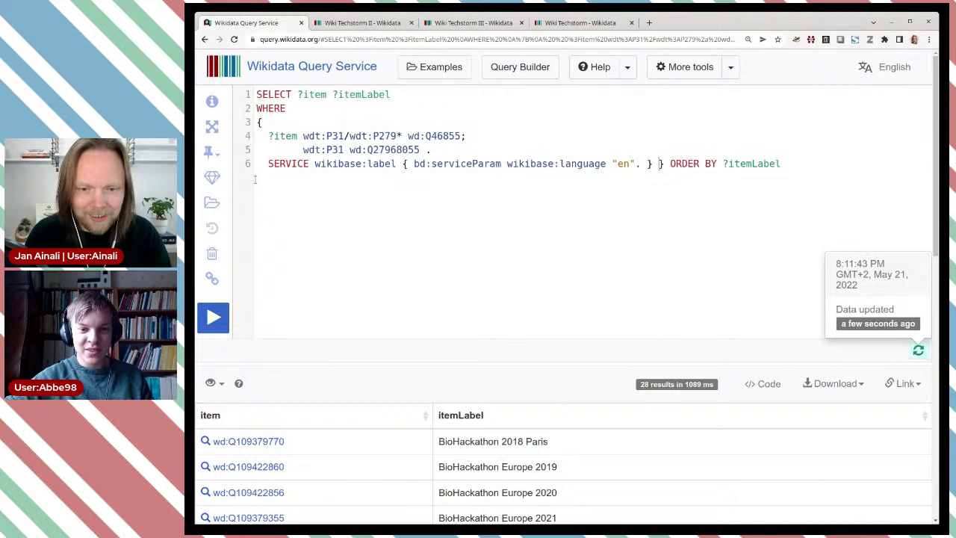
key("Return")
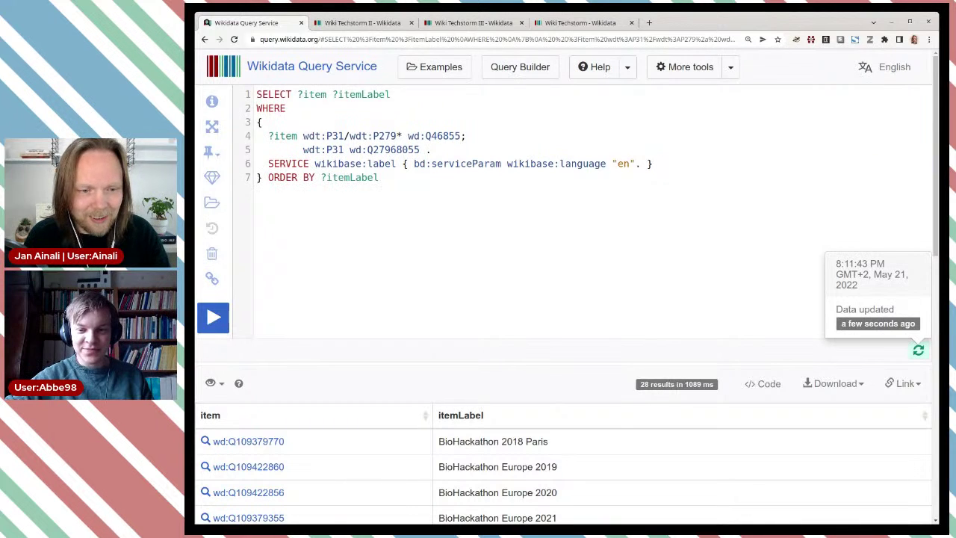
left_click(218, 323)
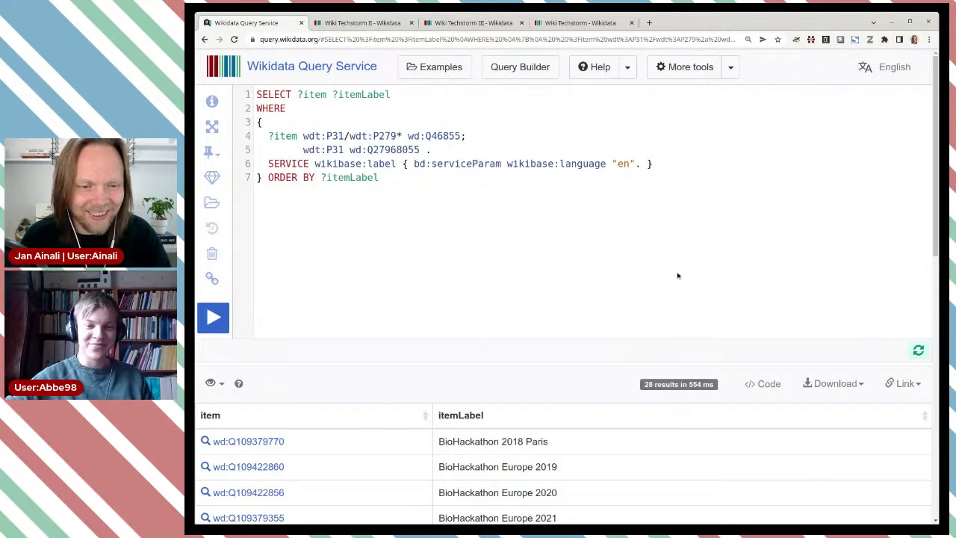
scroll(467, 220, "down", 5)
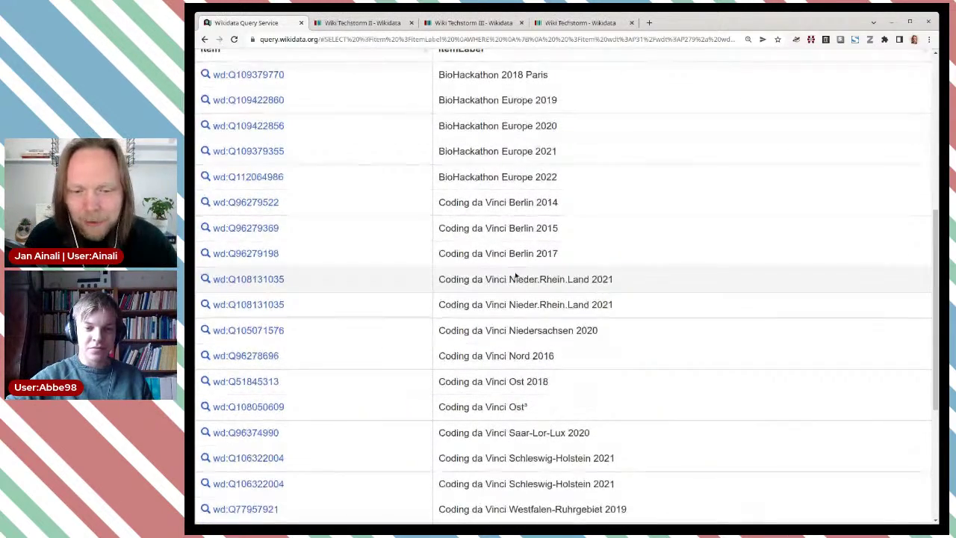
scroll(515, 276, "down", 3)
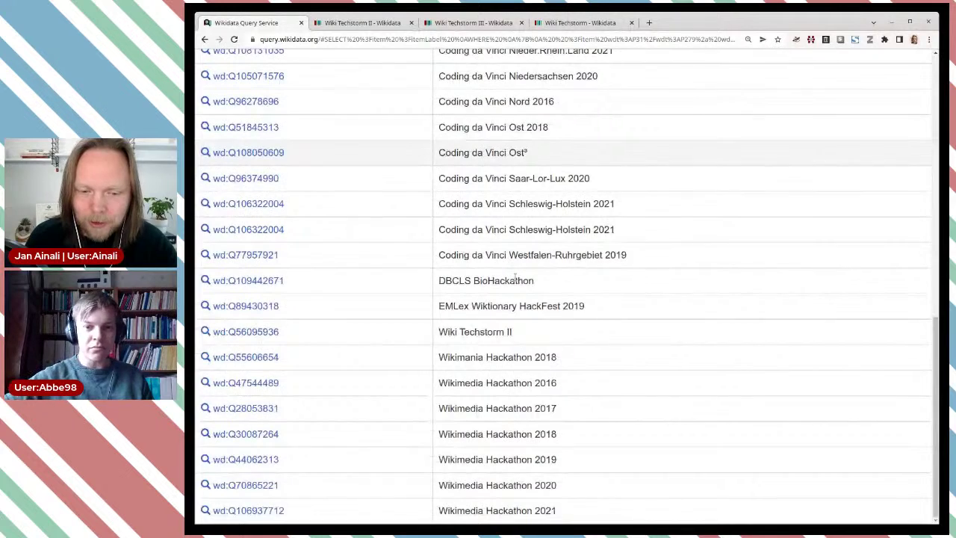
scroll(516, 275, "up", 4)
scroll(540, 380, "up", 4)
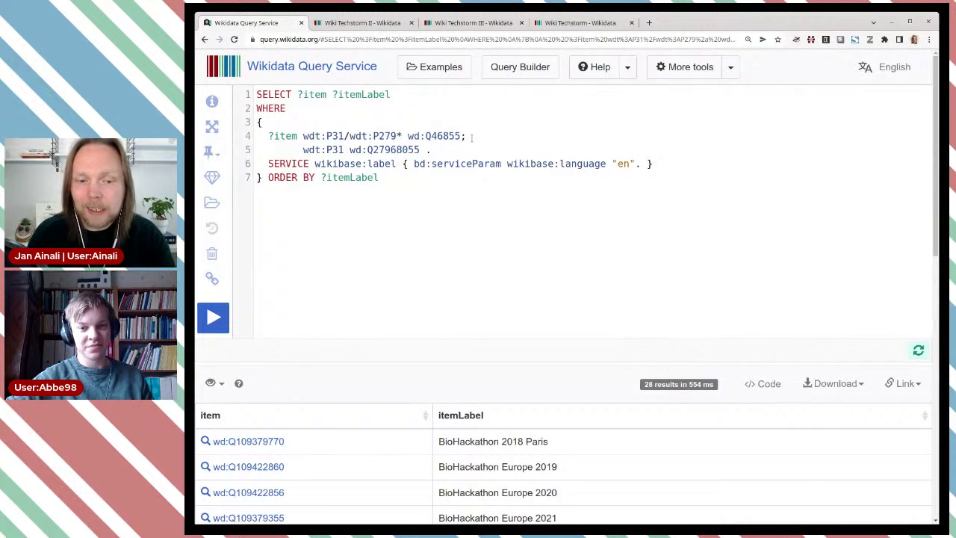
- End the Q46855 triple with a period and turn the second condition into MINUS { ?item wdt:P31 wd:Q27968055 . }
mouse_move(472, 138)
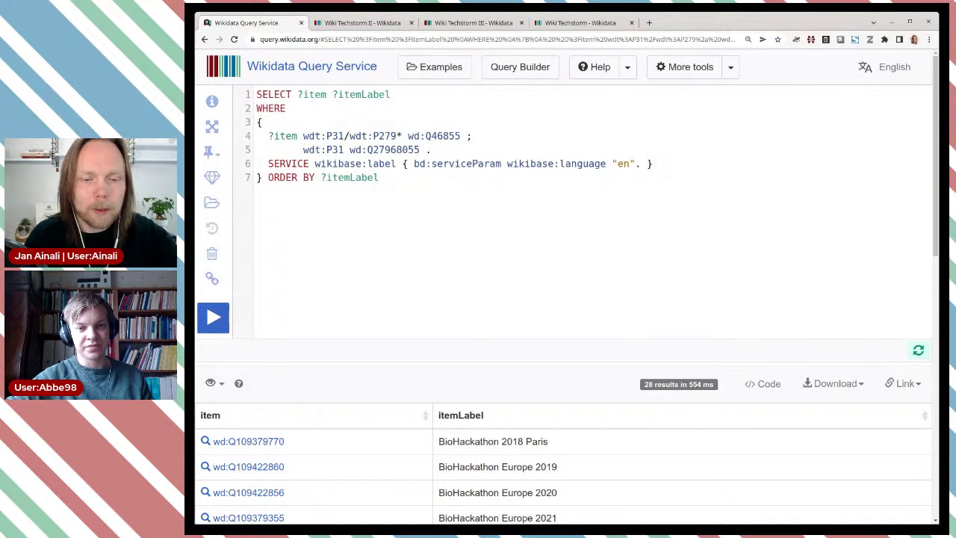
left_click_drag(297, 135, 263, 135)
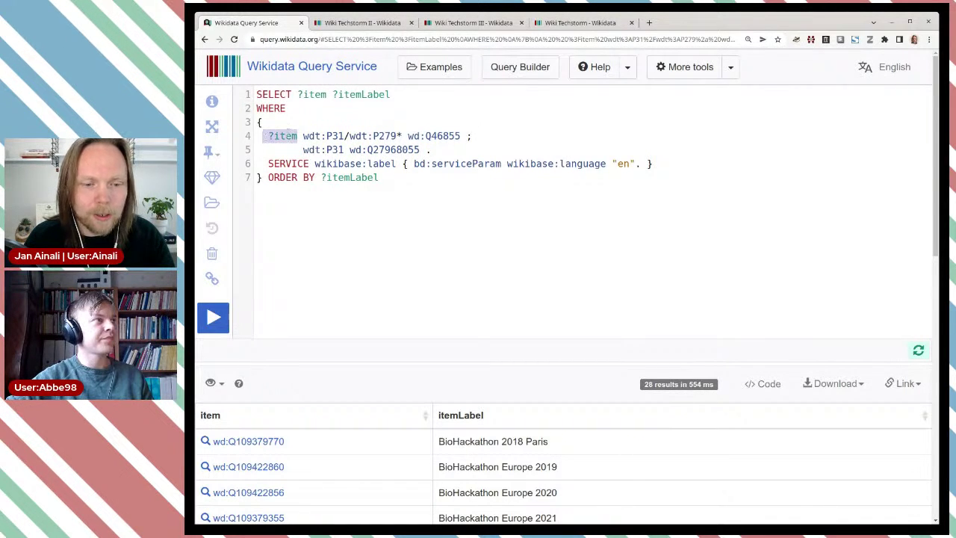
left_click(479, 142)
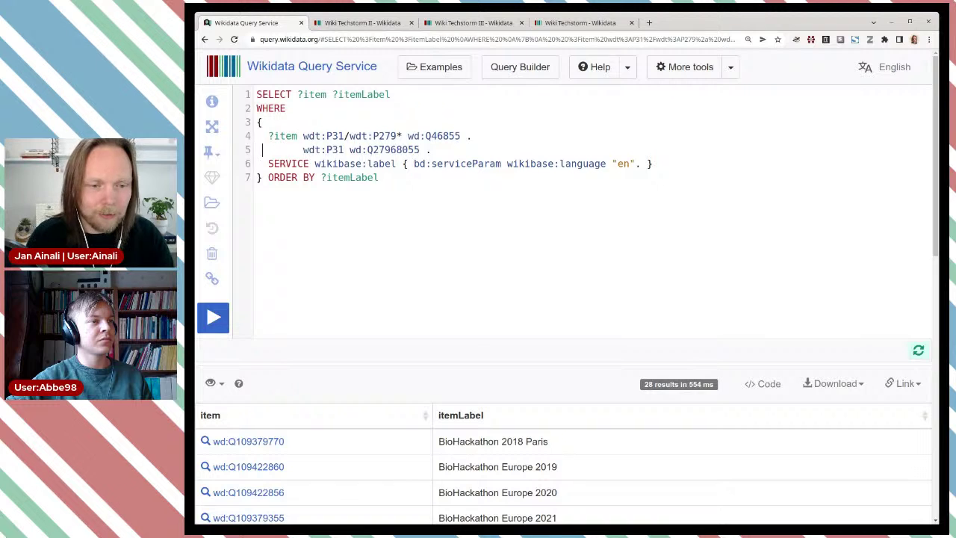
type("MINU      ")
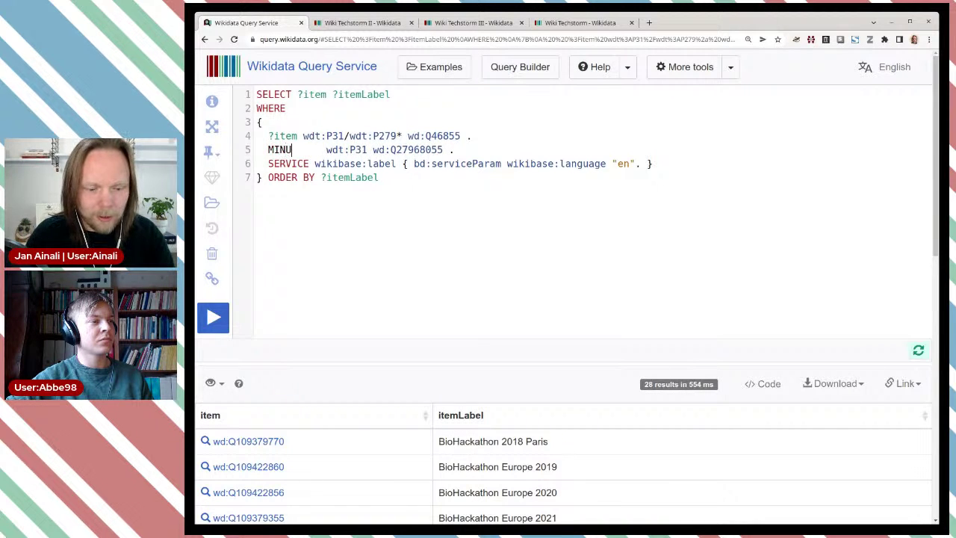
type("S { ")
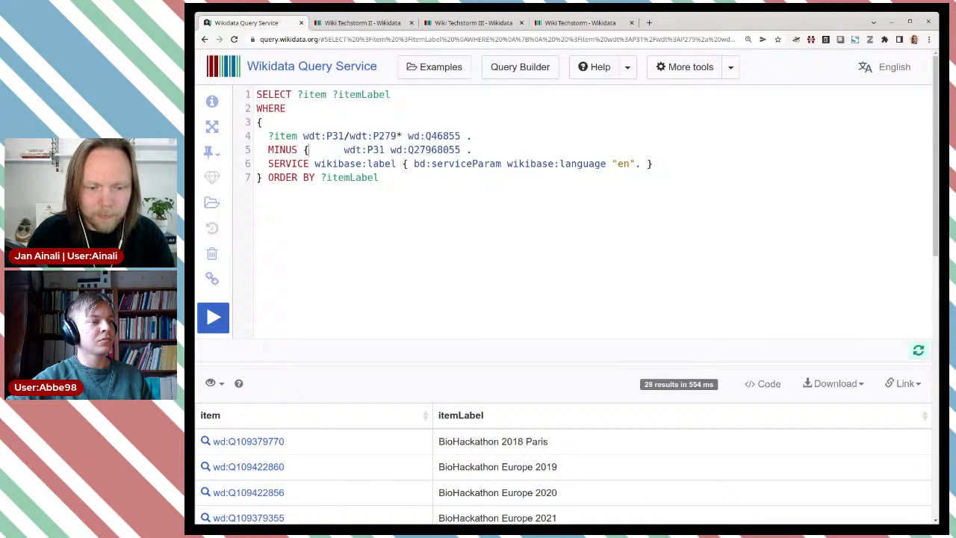
type("?item")
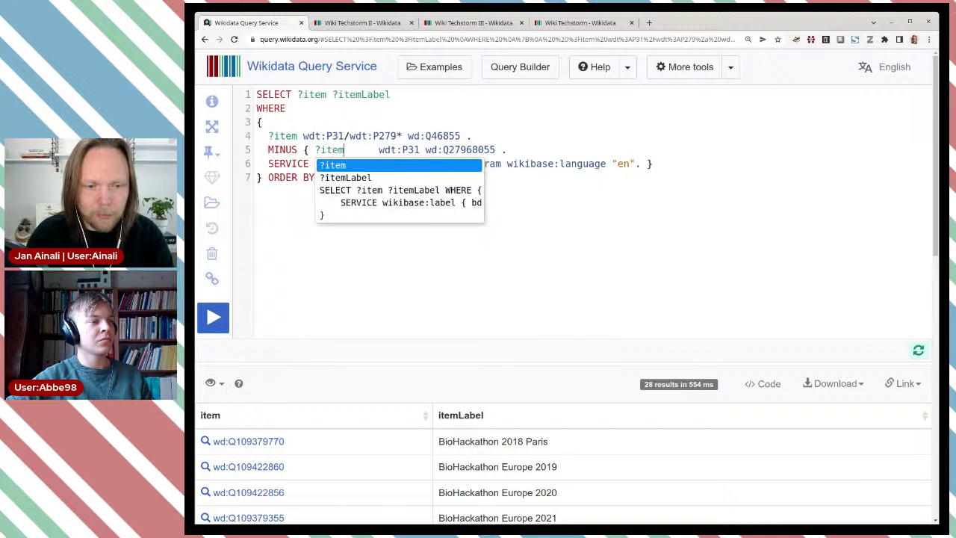
key("Delete")
key("Delete")
key("Delete")
key("Delete")
key("Delete")
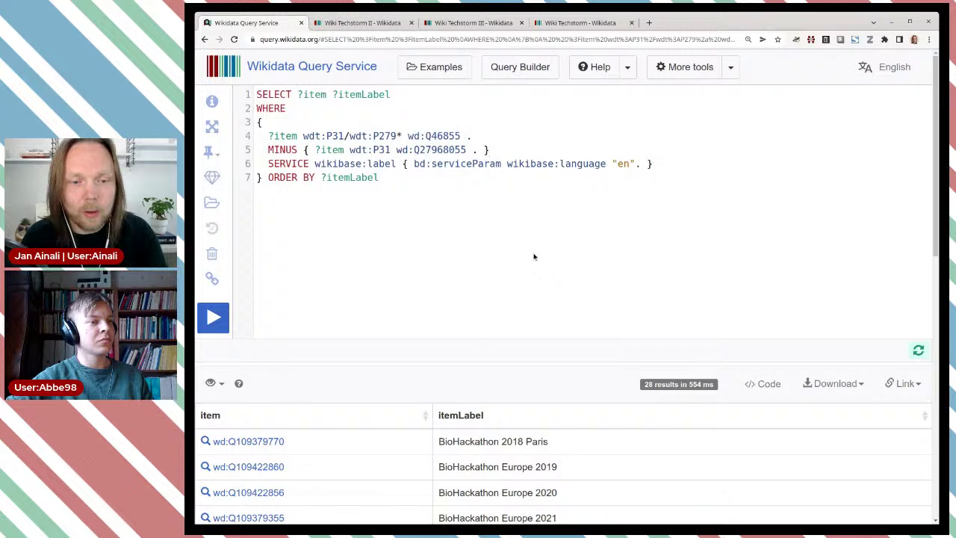
- Run the query with the MINUS clause and look through the listed hackathons that are not instances of Q27968055
scroll(469, 268, "down", 1)
scroll(469, 269, "up", 1)
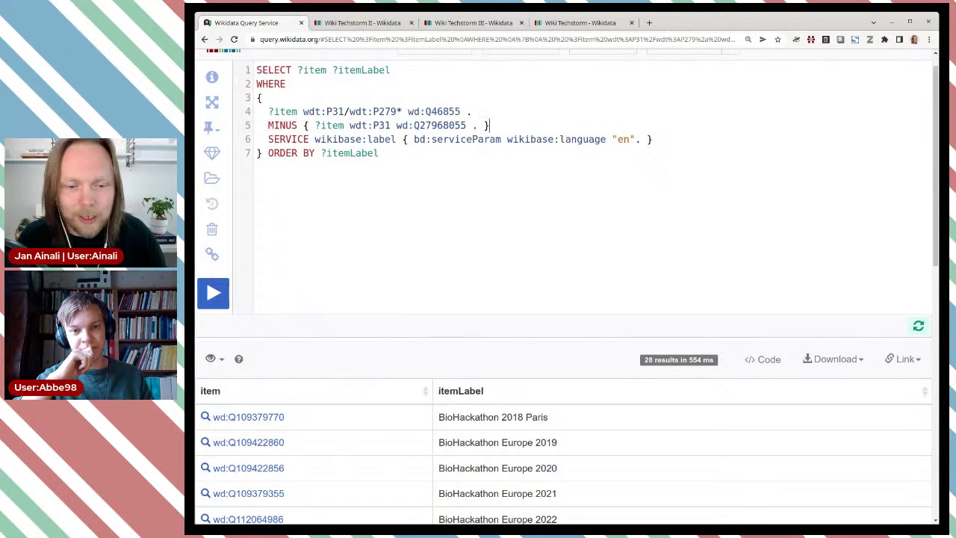
scroll(463, 289, "down", 1)
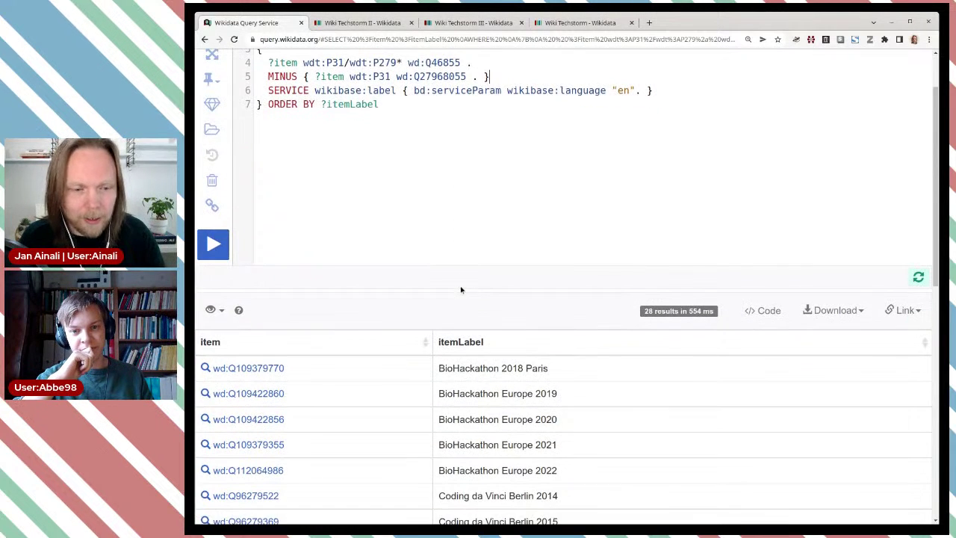
left_click(220, 253)
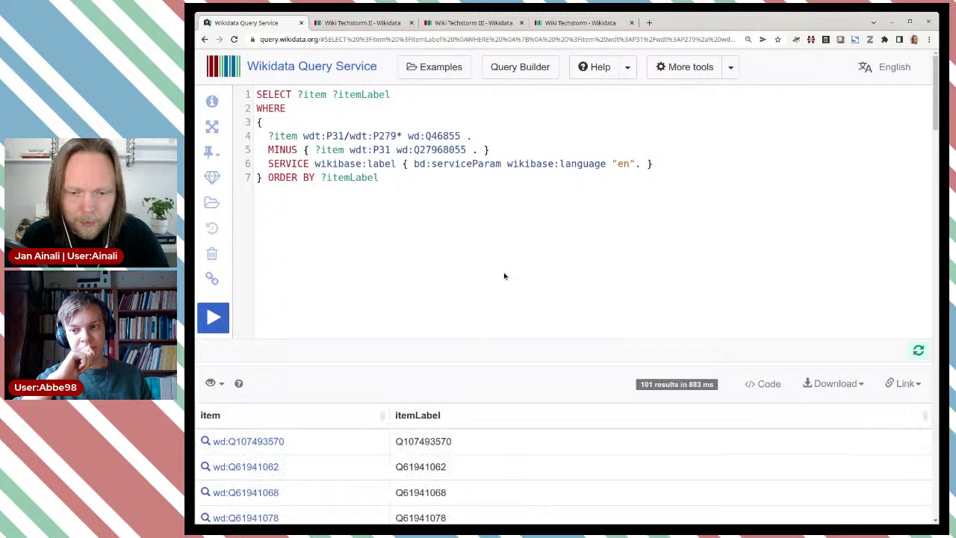
scroll(504, 277, "down", 3)
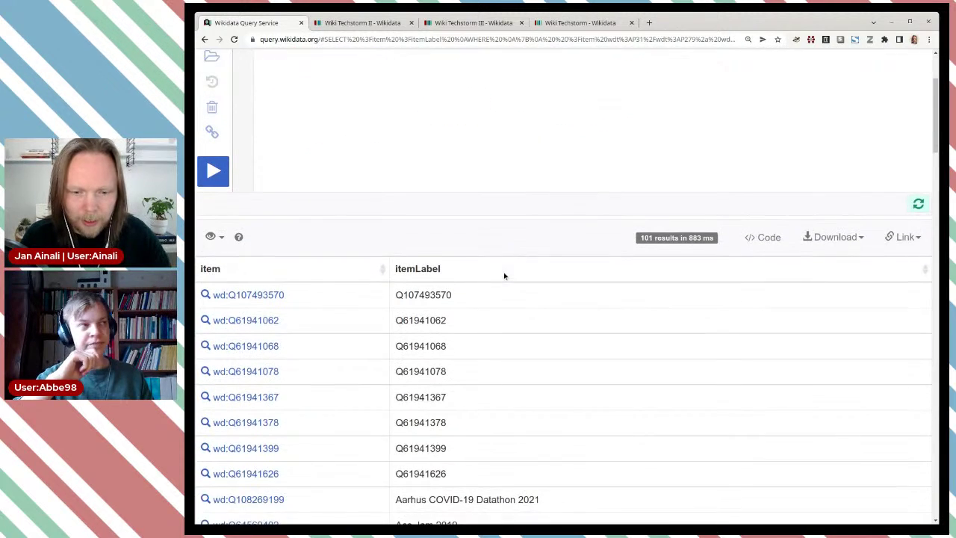
scroll(505, 276, "down", 3)
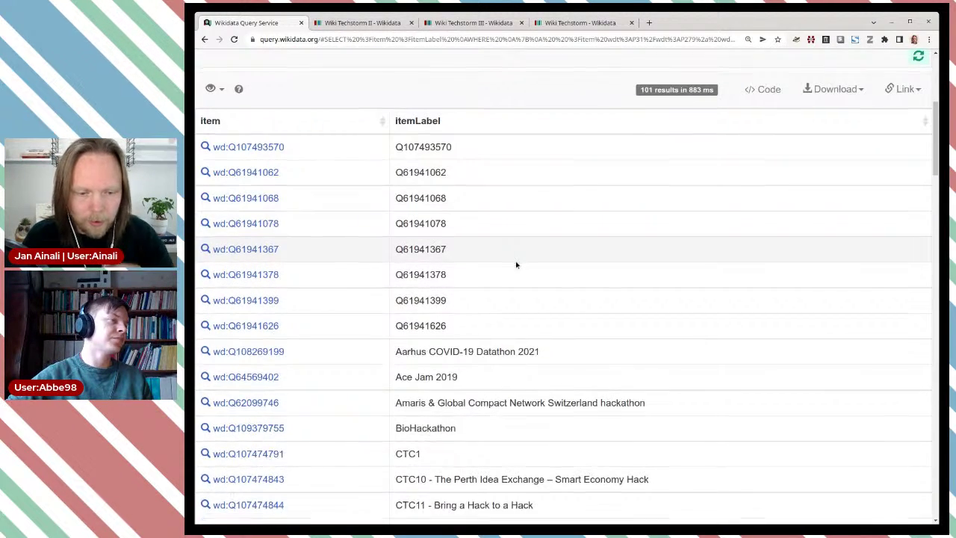
scroll(516, 264, "down", 4)
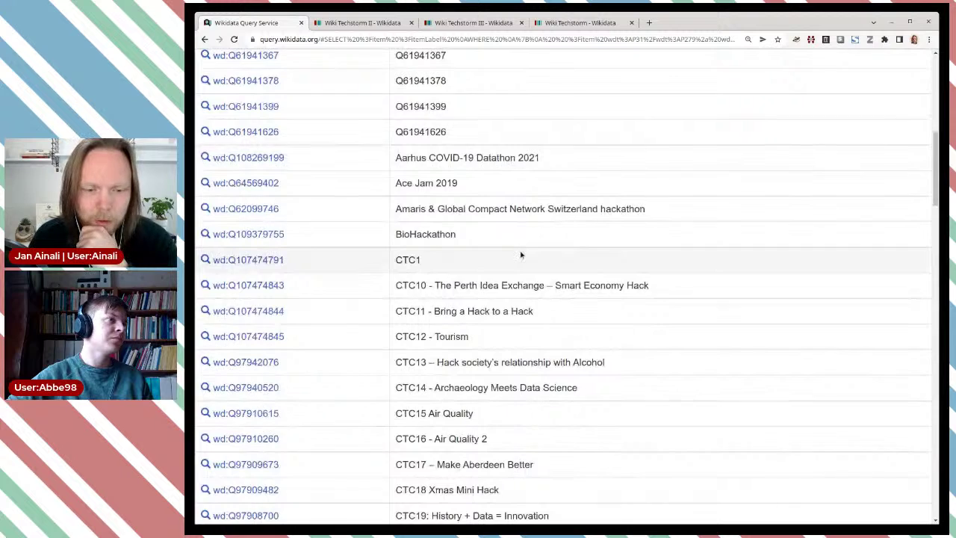
- Look through the CTC hackathon series entries in the query results, from CTC1 to CTC25, and the entries following them
scroll(520, 256, "down", 2)
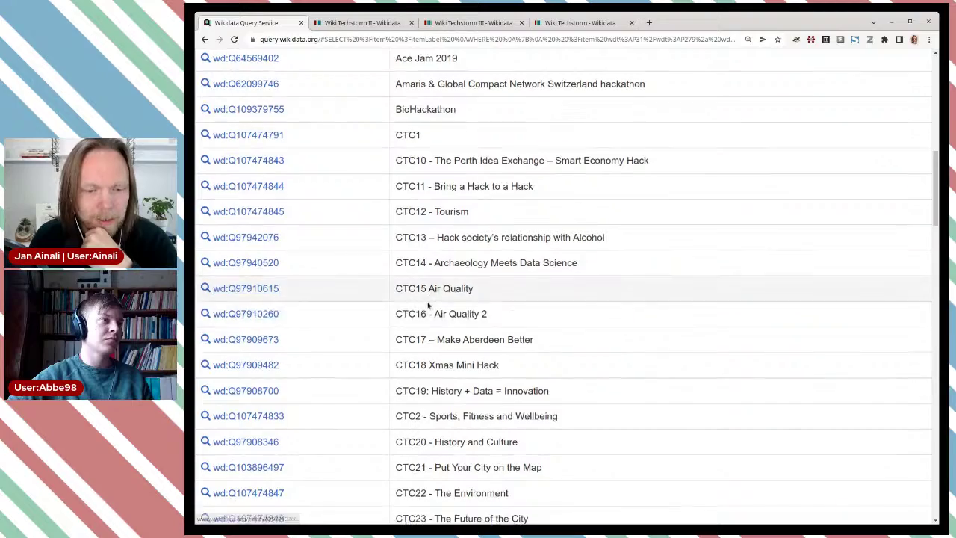
scroll(430, 306, "down", 2)
scroll(431, 306, "down", 3)
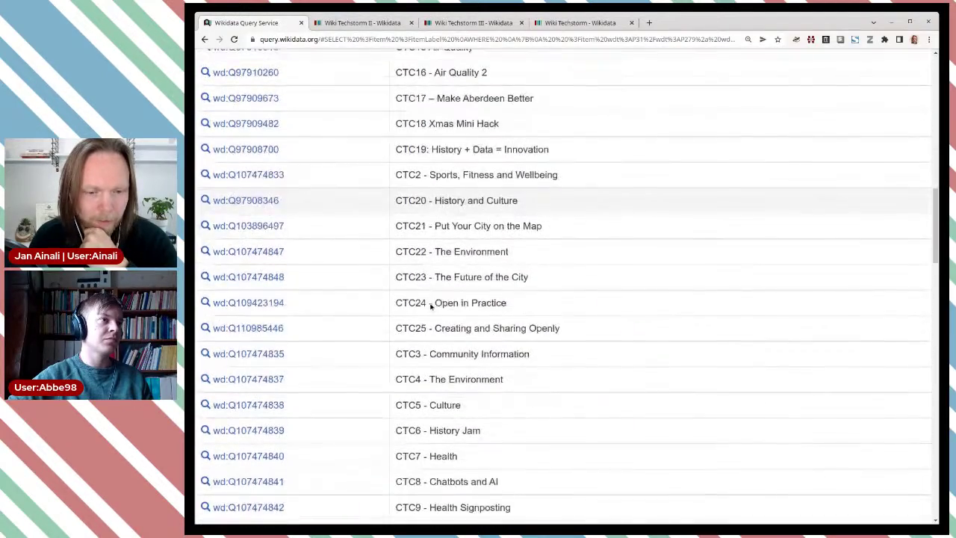
scroll(430, 302, "down", 2)
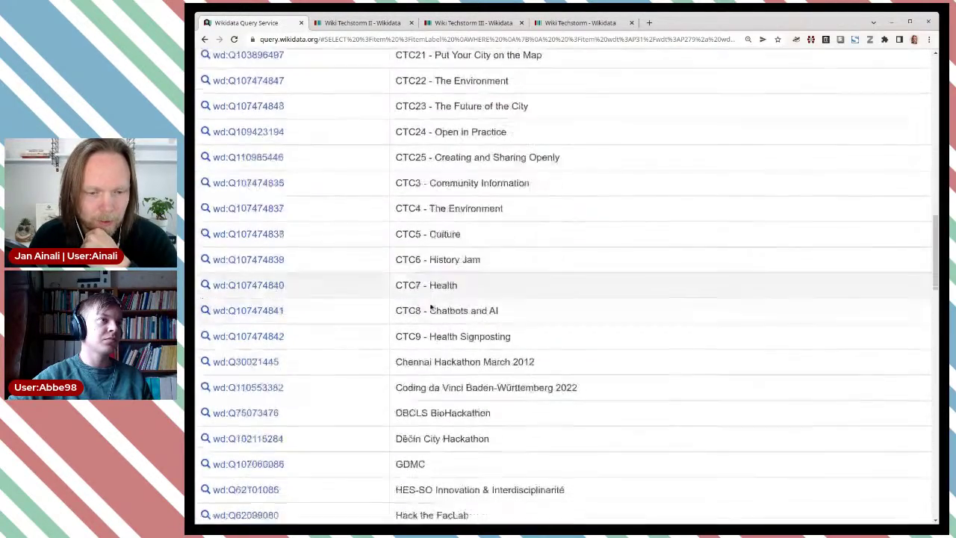
scroll(430, 306, "up", 4)
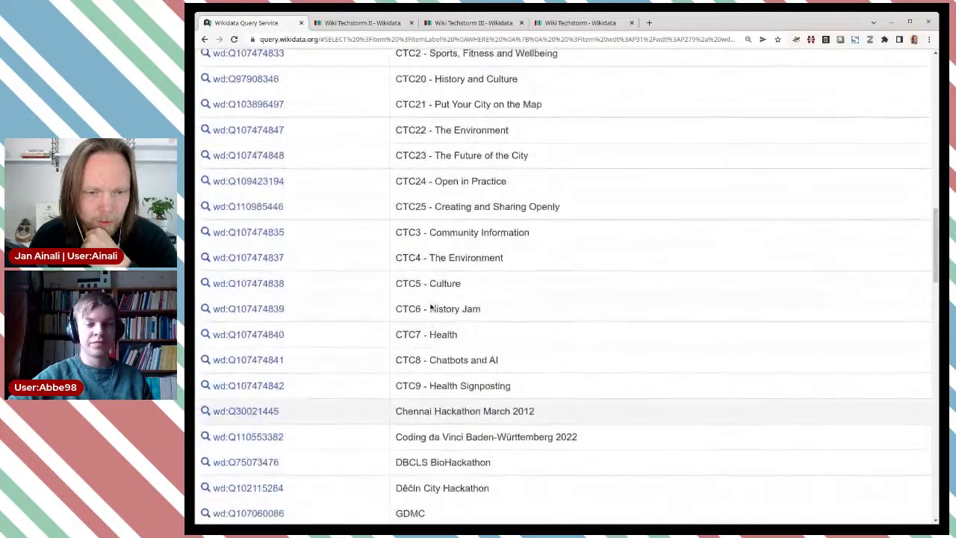
scroll(430, 306, "up", 1)
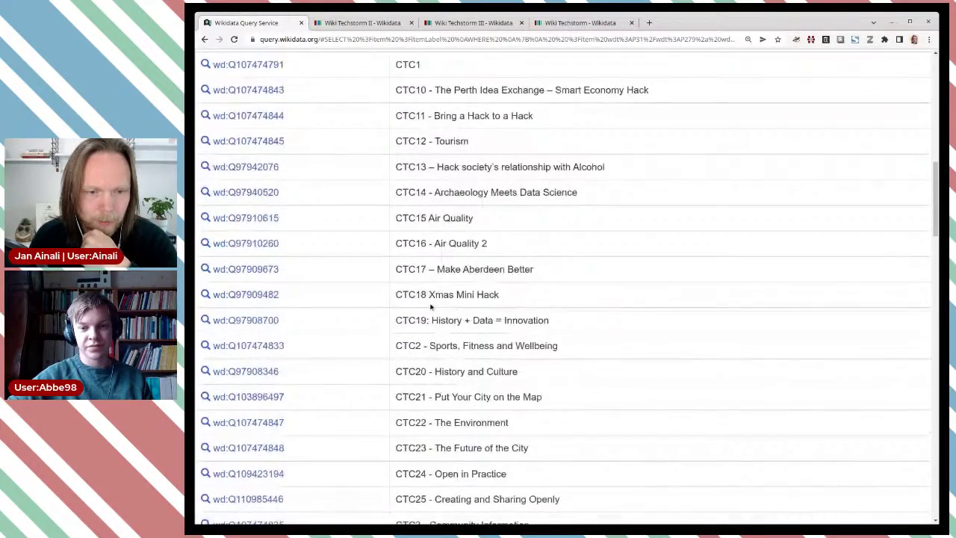
scroll(430, 305, "down", 5)
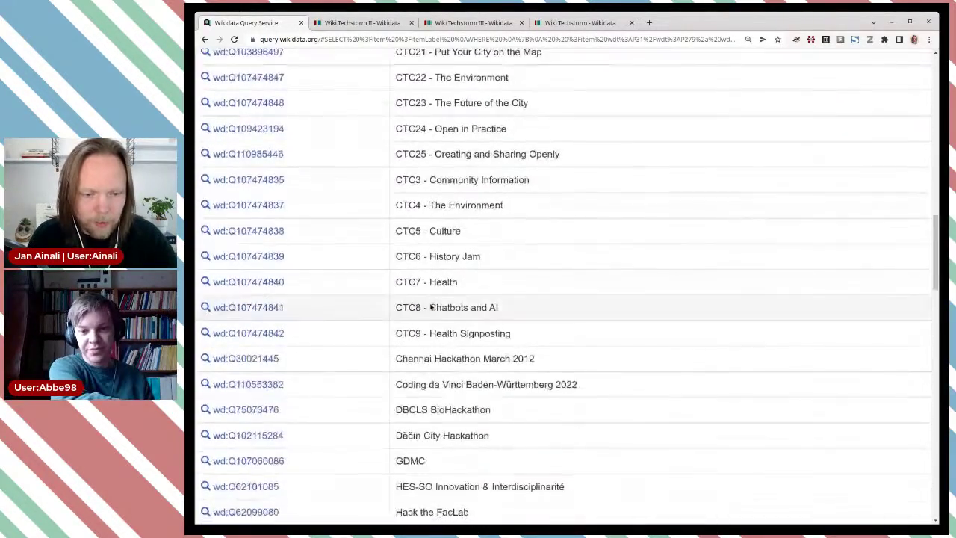
scroll(430, 306, "down", 2)
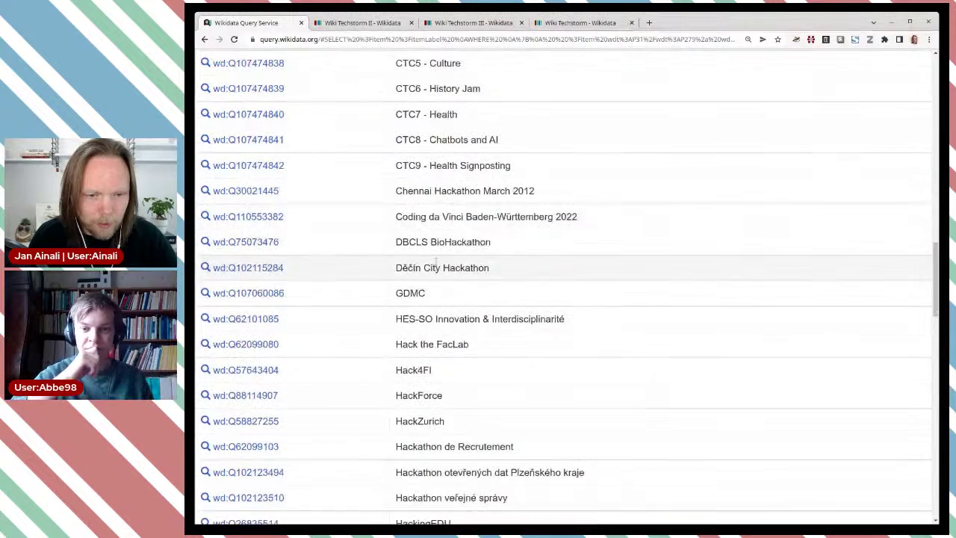
scroll(436, 262, "up", 4)
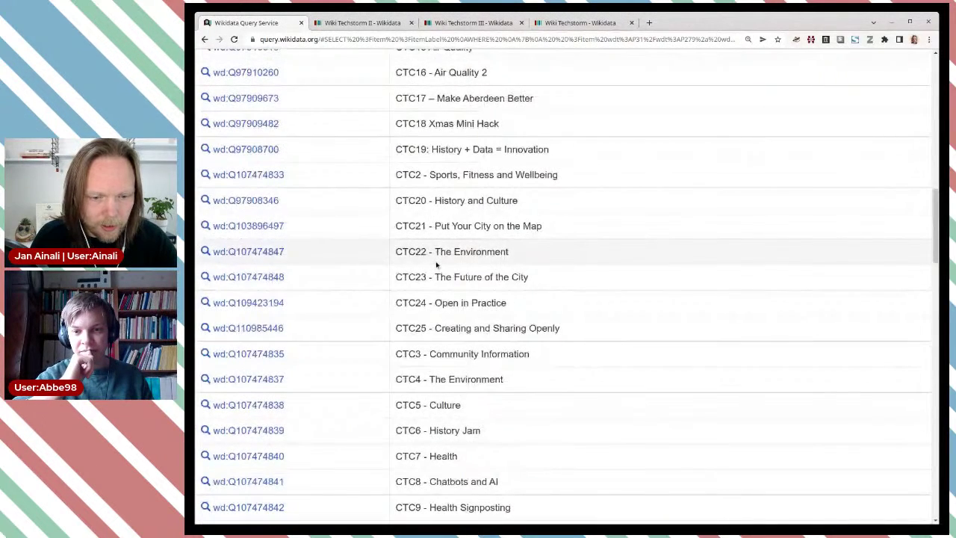
- Open the CTC25 - Creating and Sharing Openly item and examine its instance of, follows, organizer and other statements
left_click(261, 331)
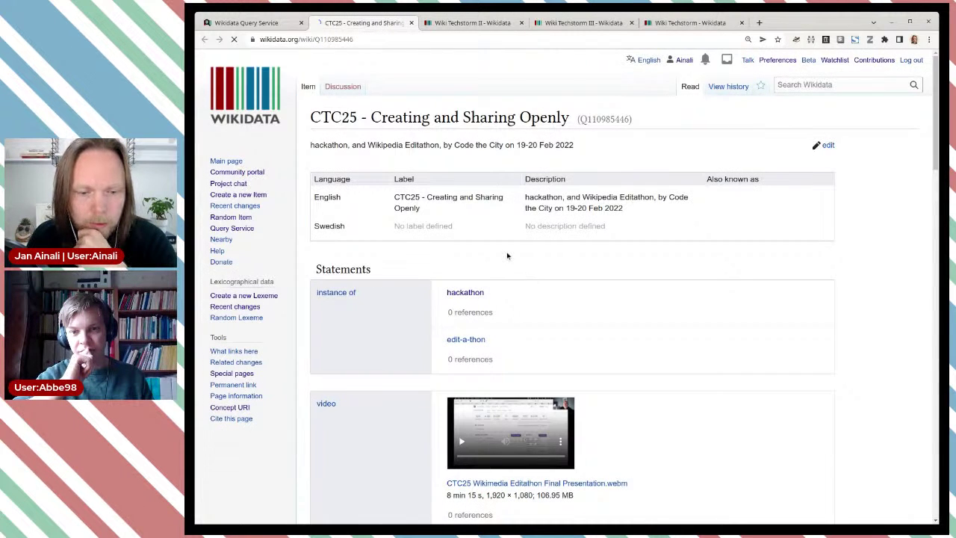
scroll(507, 256, "down", 1)
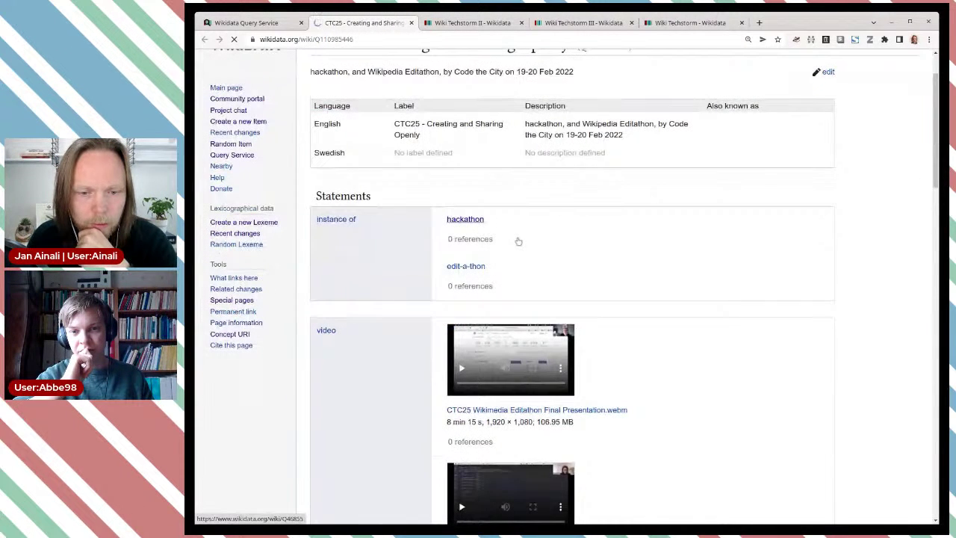
scroll(518, 241, "down", 5)
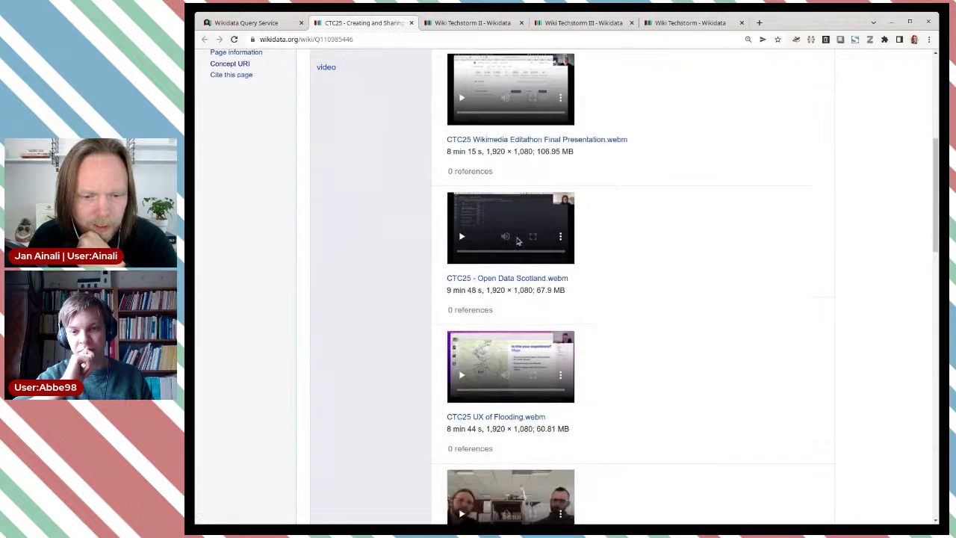
scroll(519, 241, "down", 3)
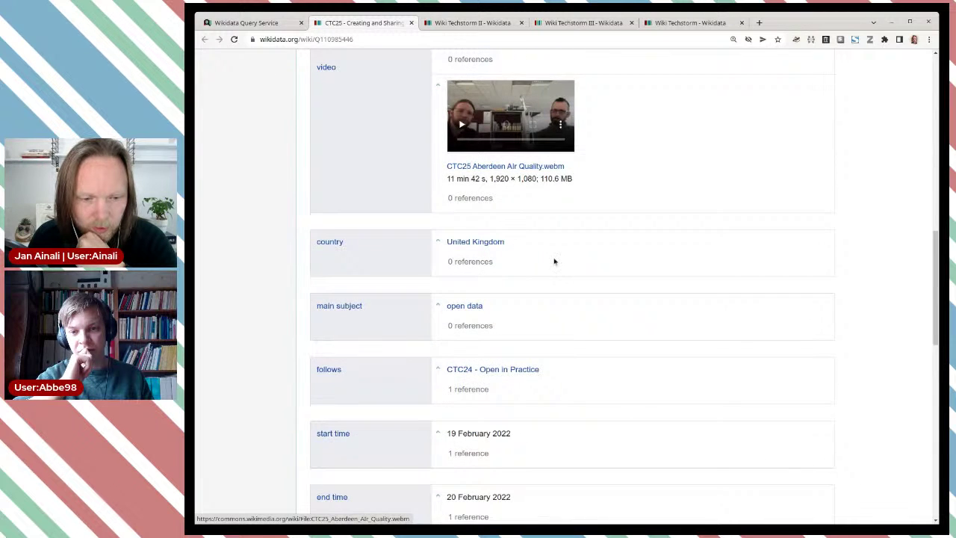
scroll(553, 260, "down", 1)
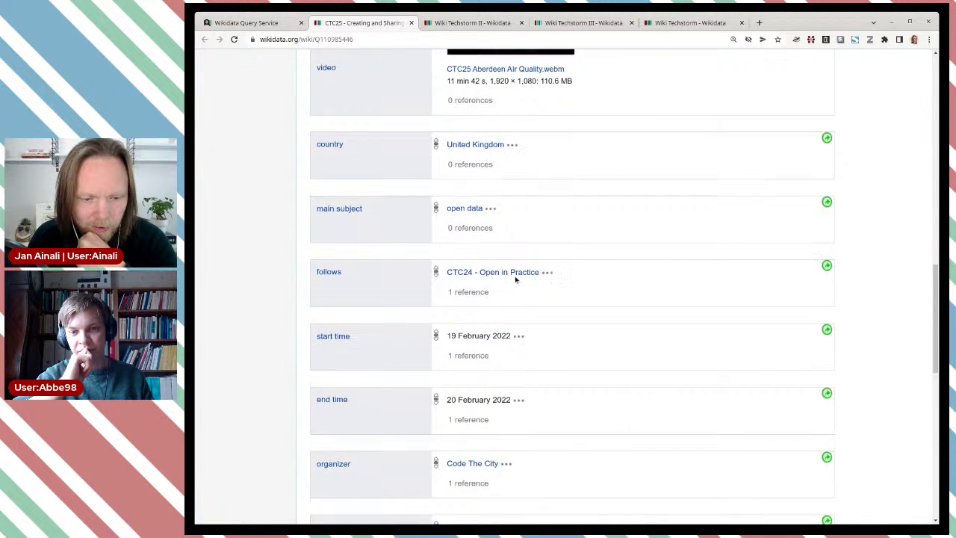
scroll(515, 279, "down", 3)
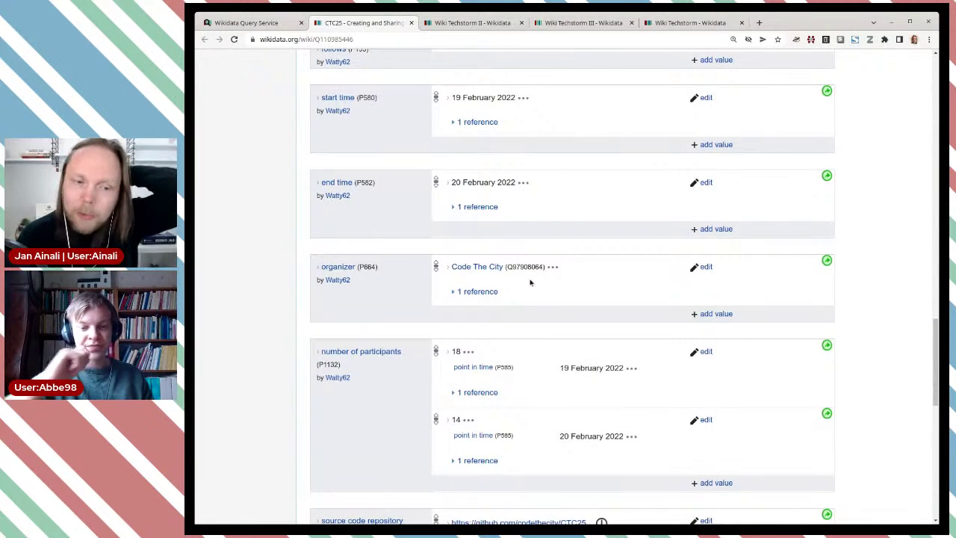
scroll(530, 272, "up", 6)
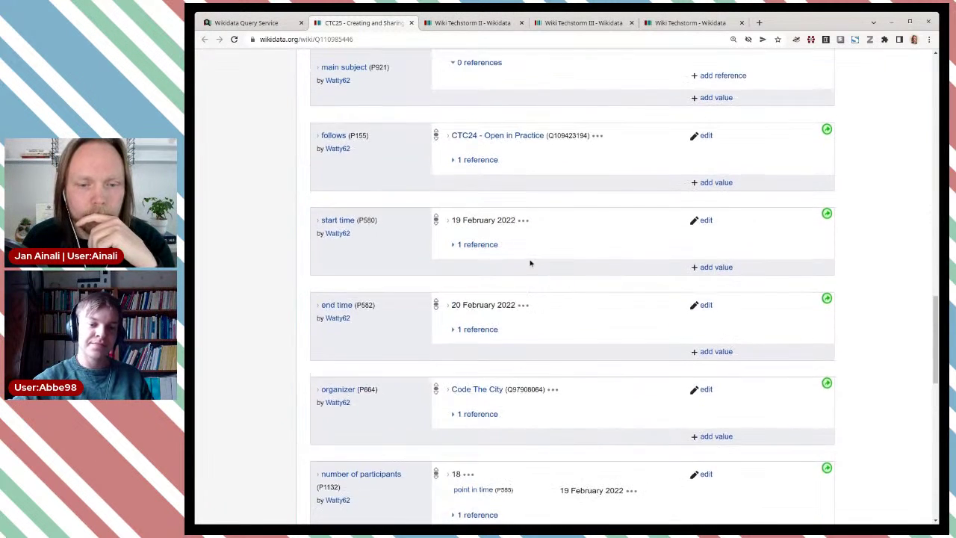
scroll(530, 262, "up", 7)
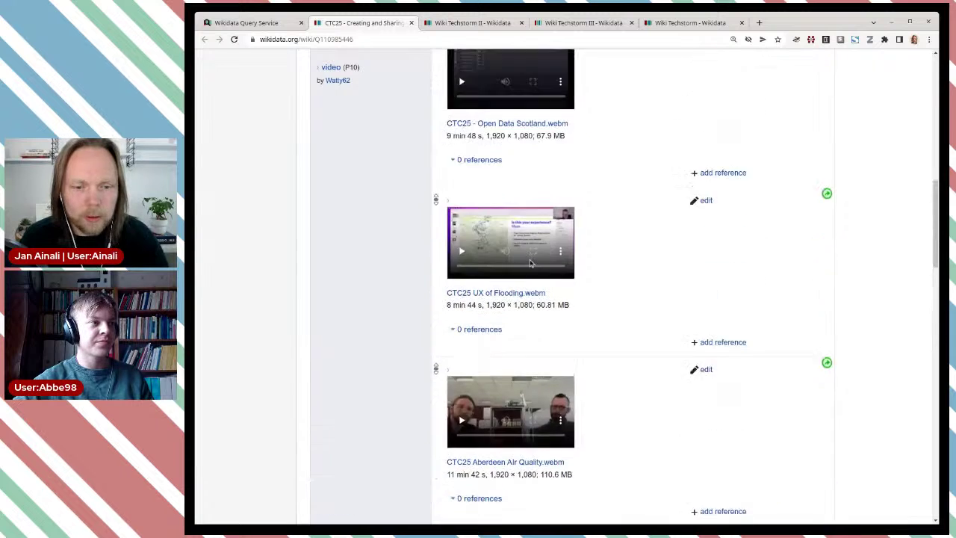
scroll(530, 263, "up", 3)
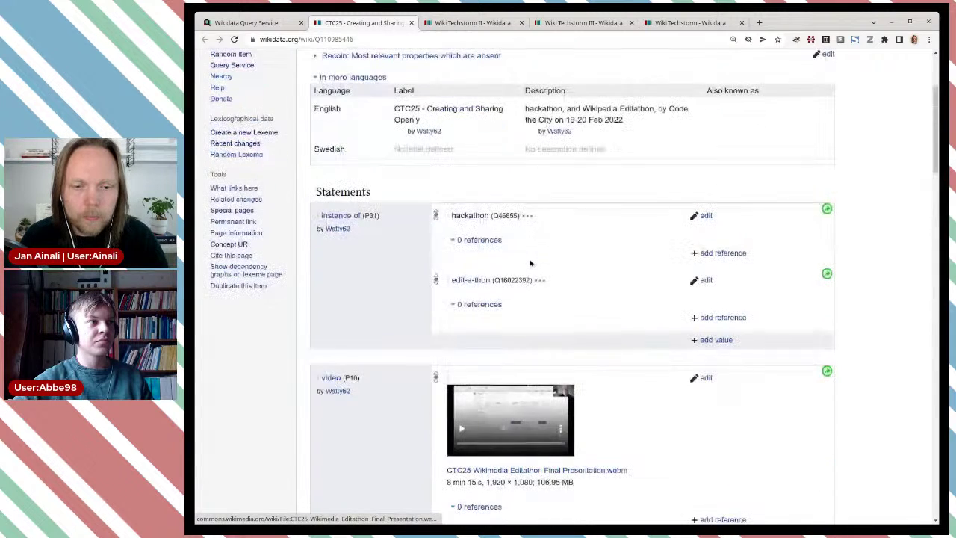
scroll(530, 263, "down", 1)
scroll(530, 263, "up", 1)
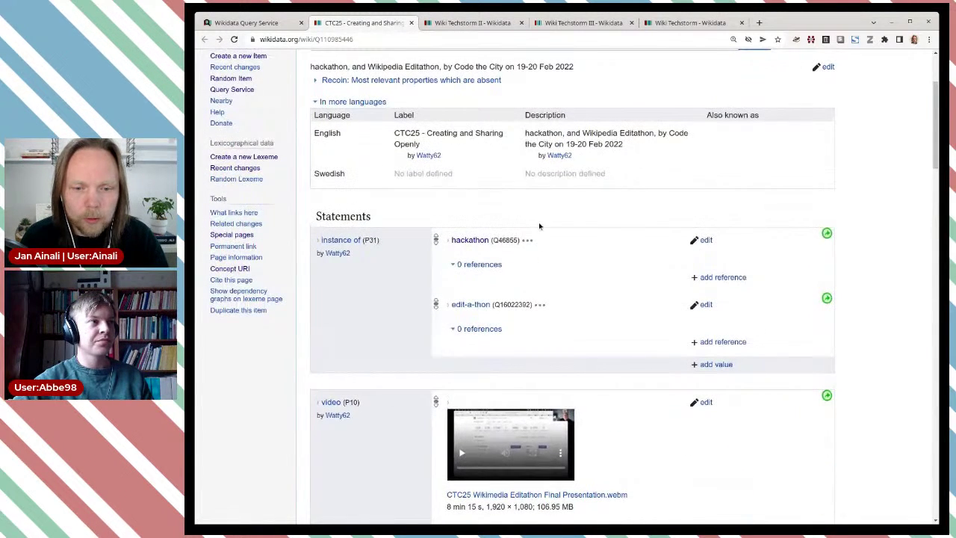
scroll(550, 265, "down", 1)
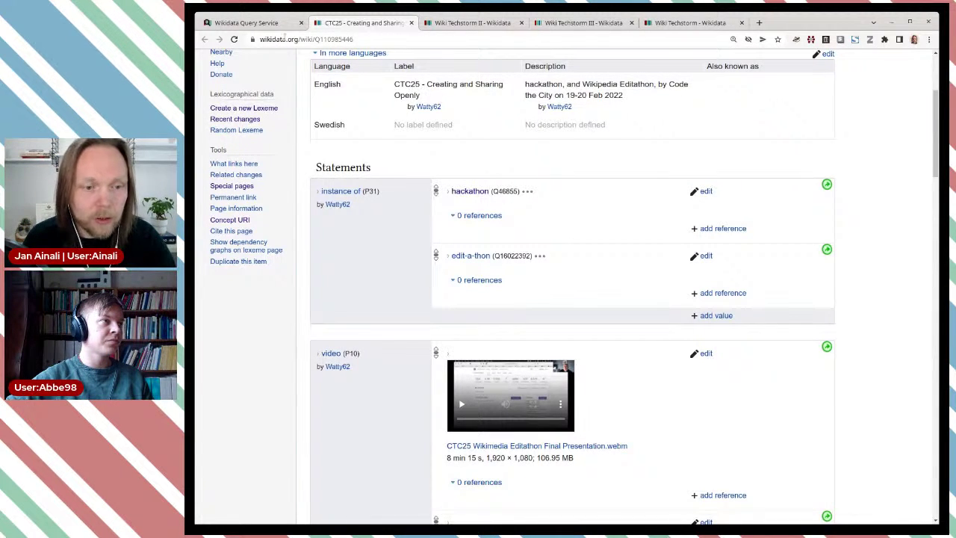
- Return to the query results and look through the hackathons listed after the CTC series, down to the Wikimedia Hackathon entries
left_click(256, 23)
scroll(578, 271, "down", 5)
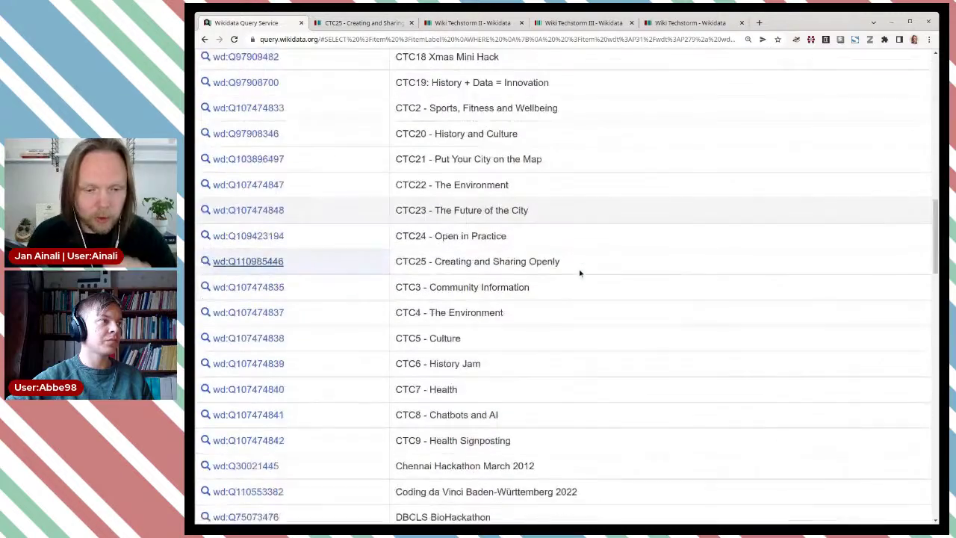
scroll(602, 252, "down", 2)
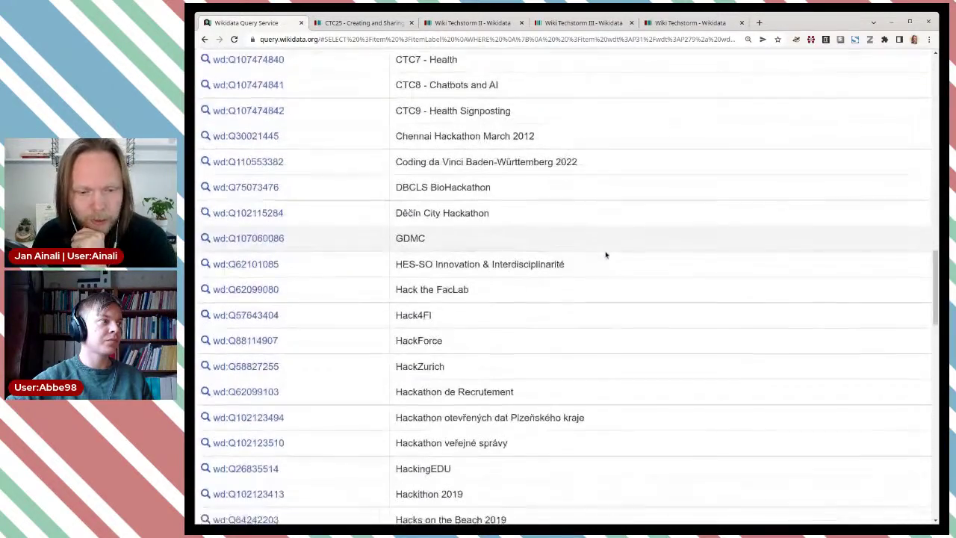
scroll(602, 254, "down", 1)
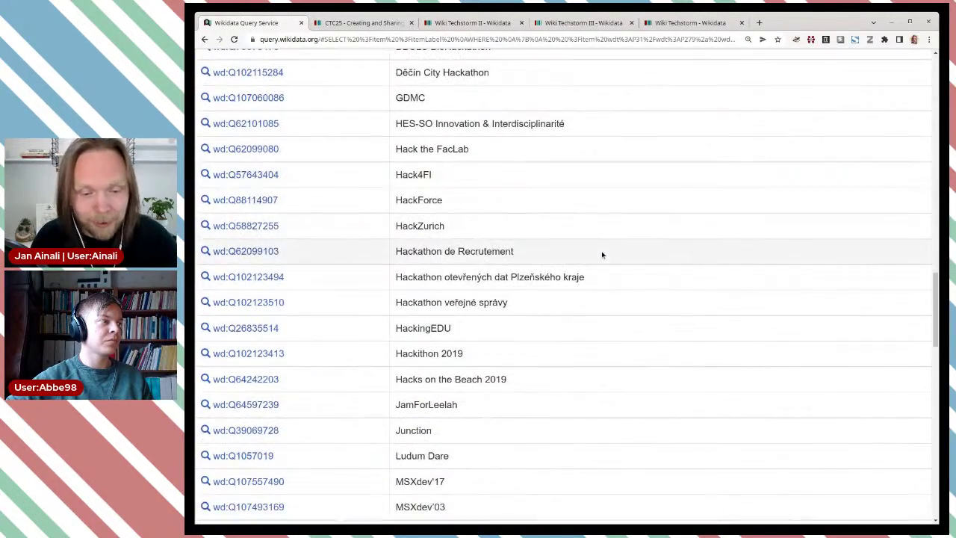
scroll(596, 253, "down", 1)
scroll(588, 252, "down", 1)
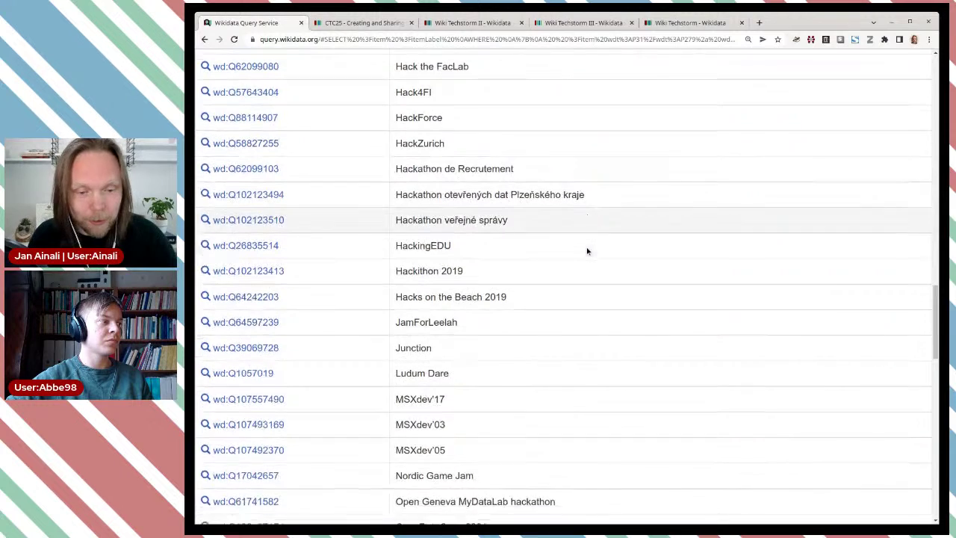
scroll(588, 252, "down", 2)
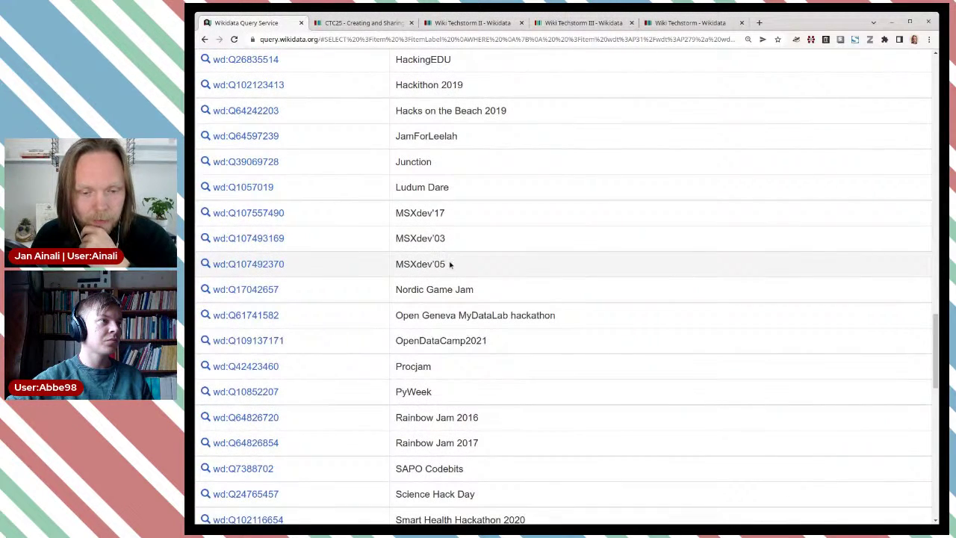
scroll(449, 264, "down", 1)
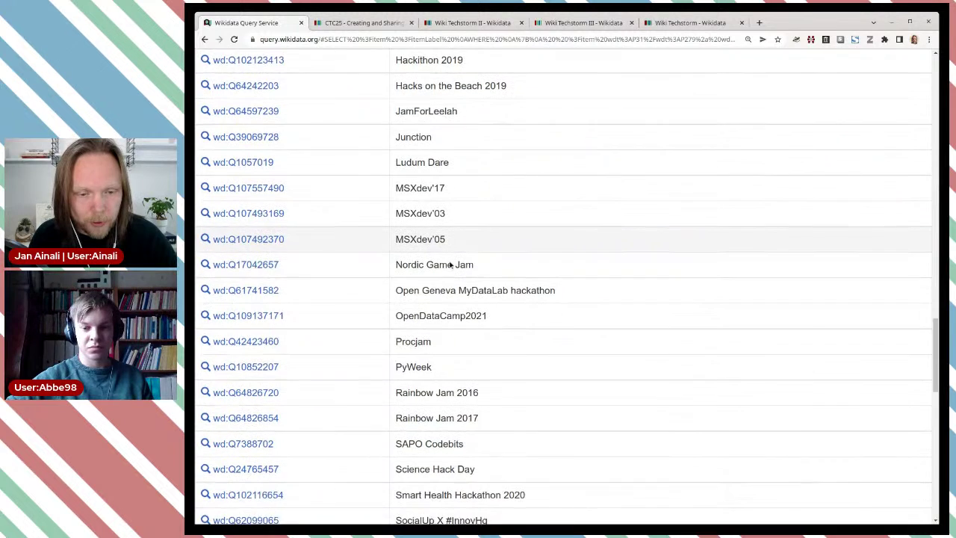
scroll(450, 240, "down", 2)
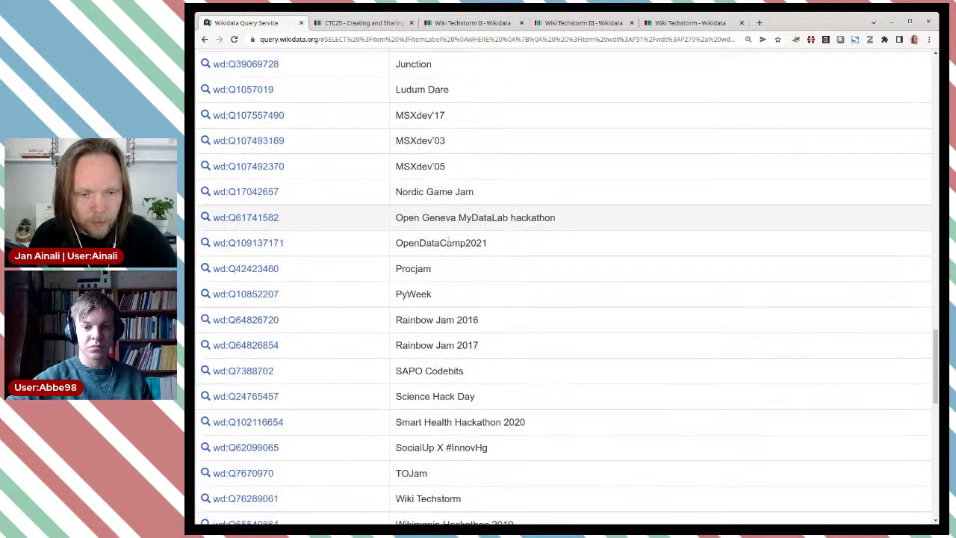
scroll(452, 267, "down", 3)
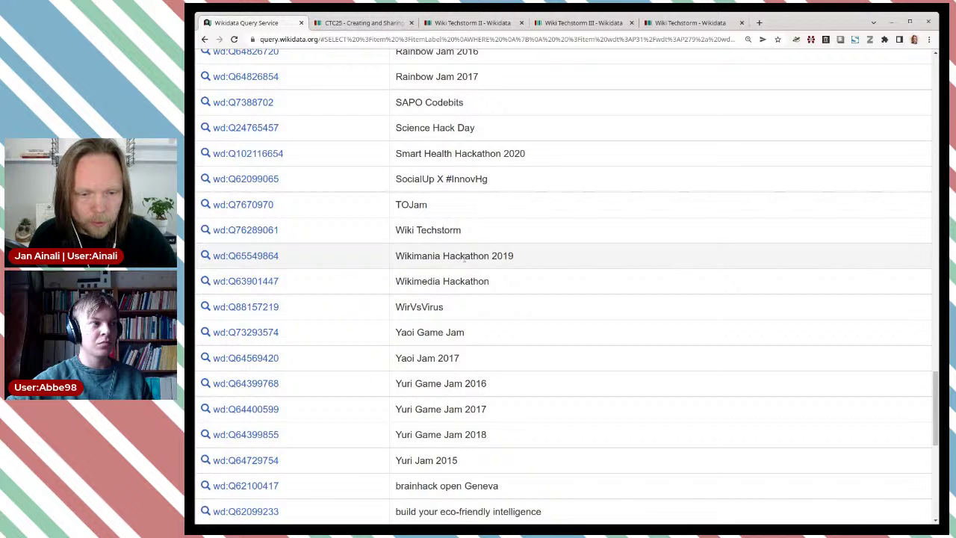
scroll(464, 257, "down", 1)
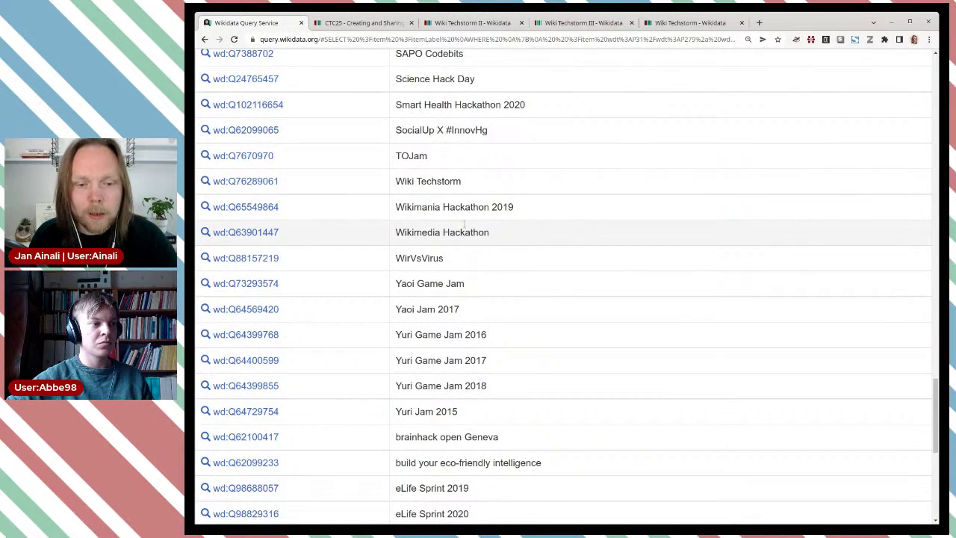
- Highlight the Wikimedia Hackathon and Wiki Techstorm labels, compare them with the CTC entries, and review the end of the list around eLife Sprint
left_click_drag(490, 232, 404, 232)
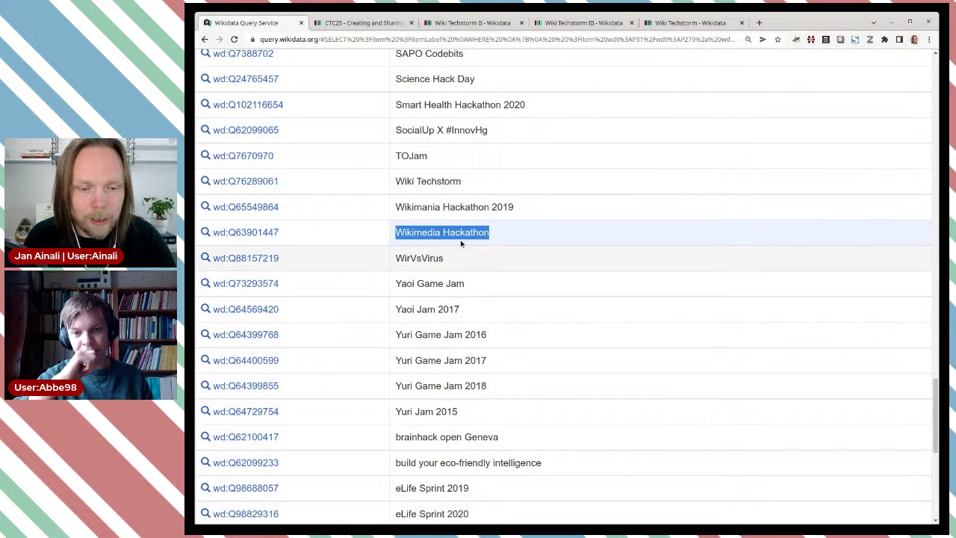
scroll(449, 255, "down", 3)
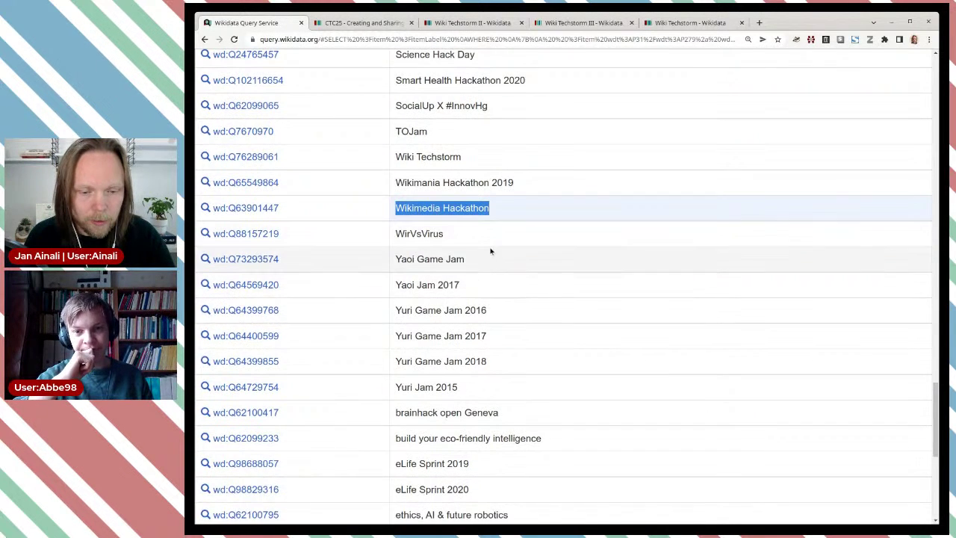
scroll(512, 270, "up", 6)
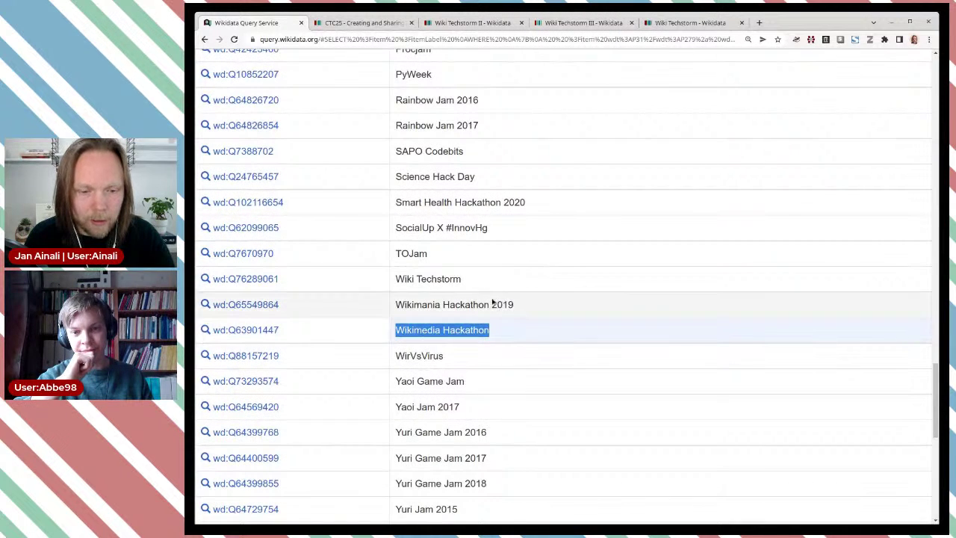
left_click_drag(471, 279, 394, 278)
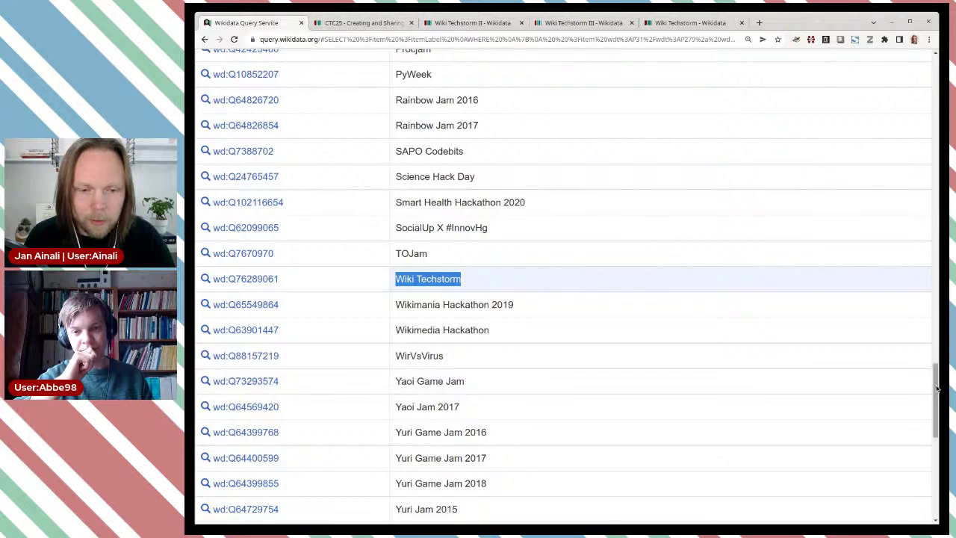
left_click_drag(933, 384, 869, 214)
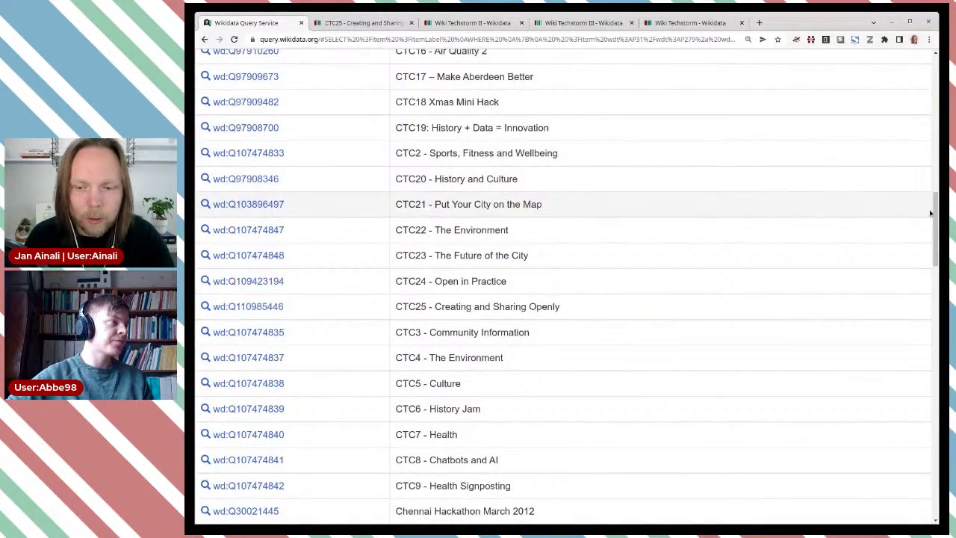
left_click_drag(932, 214, 914, 442)
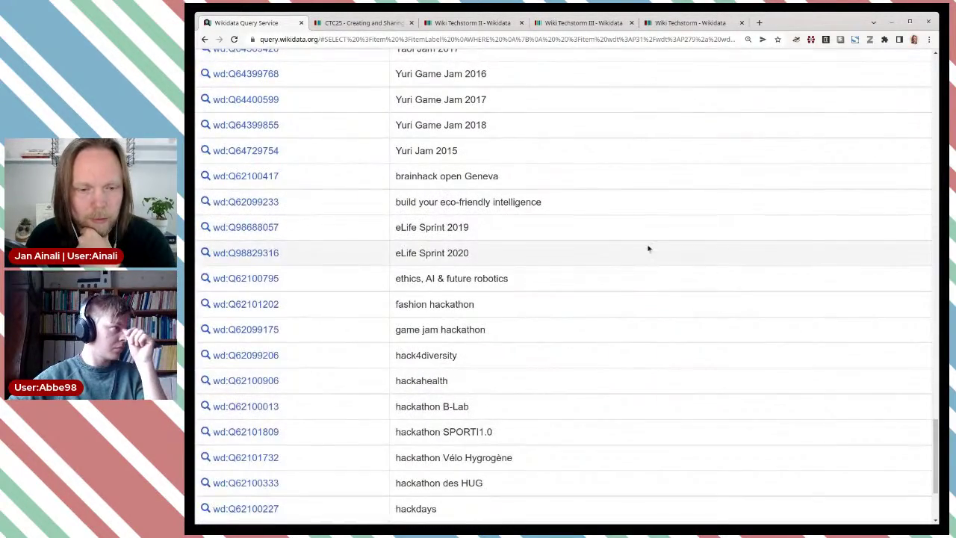
scroll(623, 237, "down", 1)
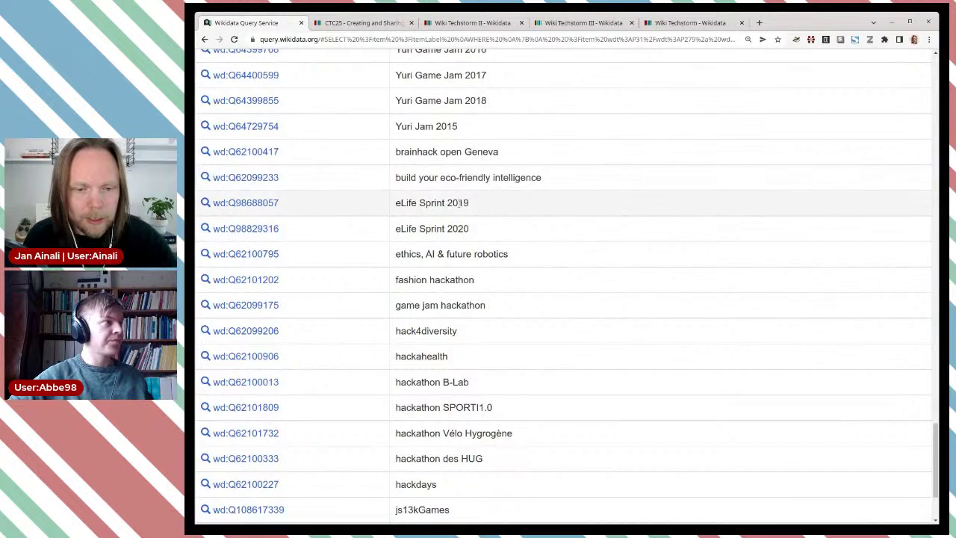
- Look through the end of the query results and highlight the Yuri Game Jam 2016 to 2018 entries, comparing them with Yuri Jam 2015
scroll(458, 221, "down", 2)
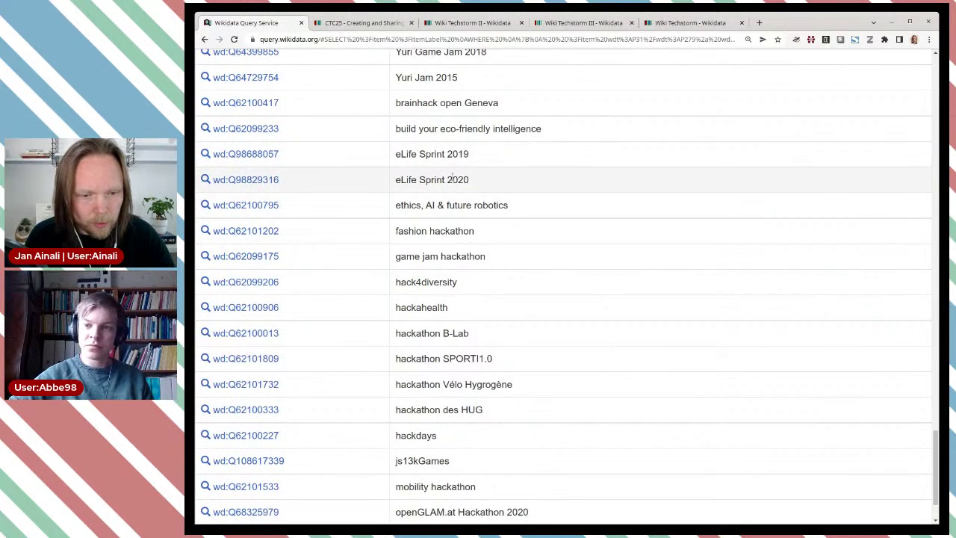
scroll(471, 268, "down", 1)
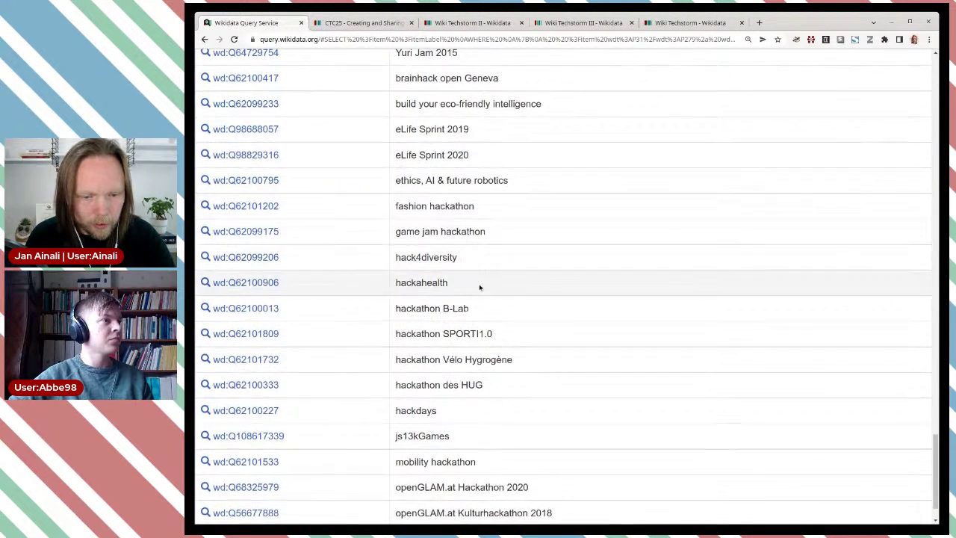
scroll(480, 287, "down", 2)
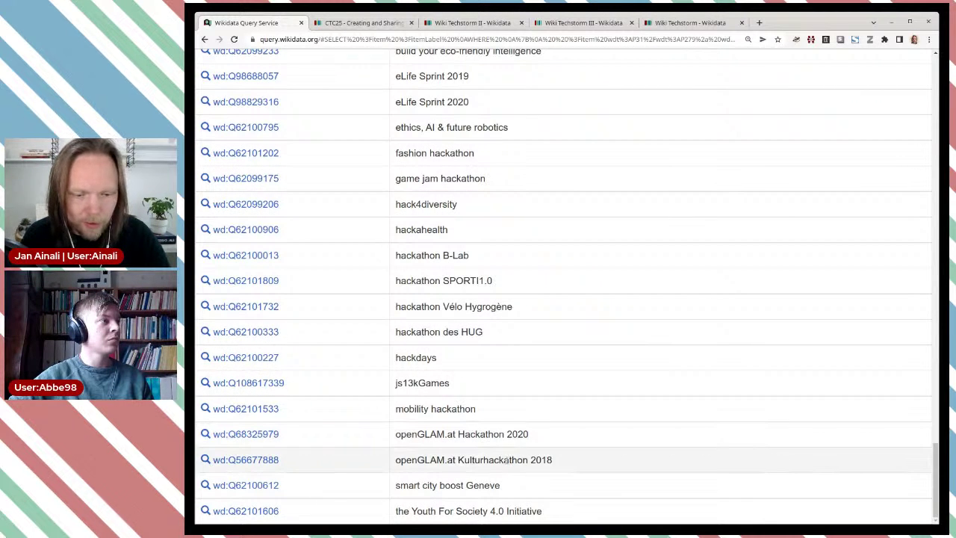
scroll(480, 463, "up", 1)
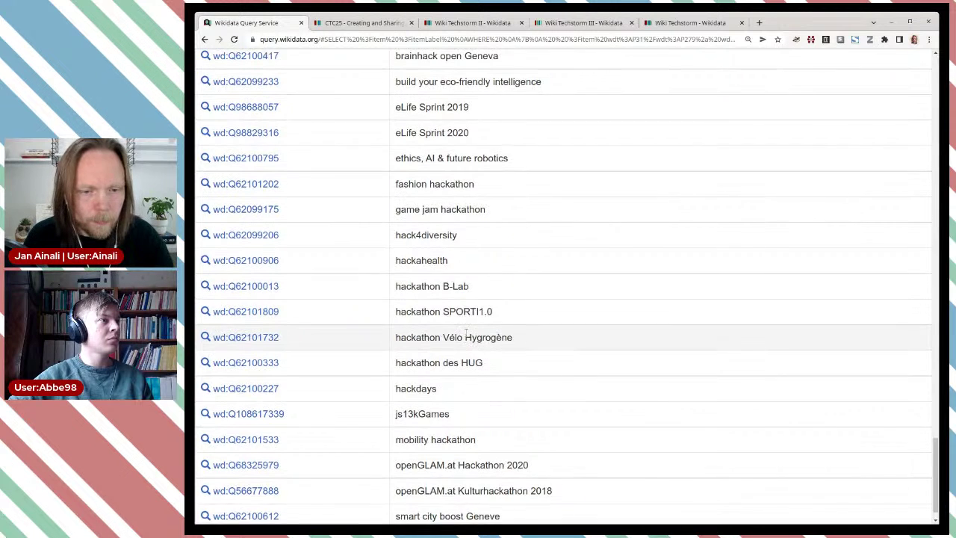
scroll(468, 336, "up", 3)
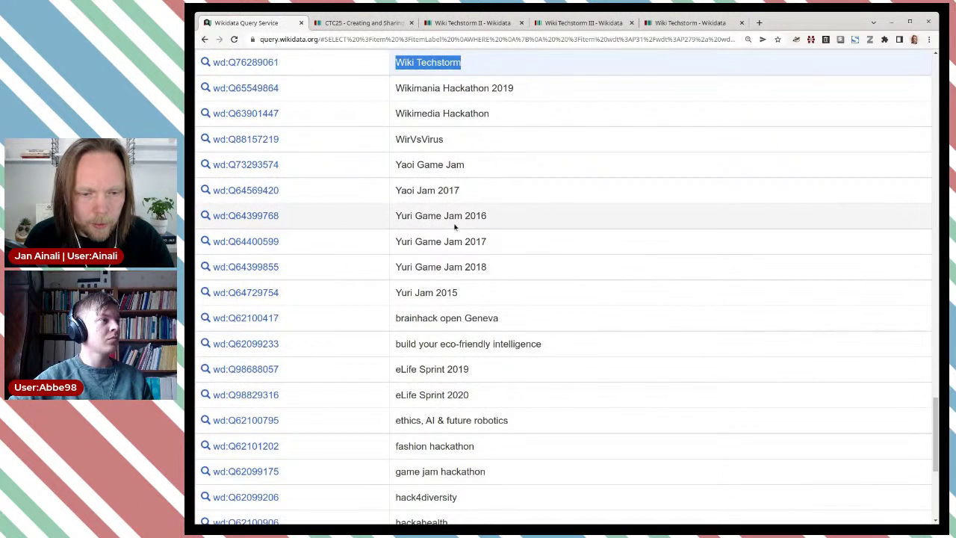
left_click_drag(401, 217, 501, 266)
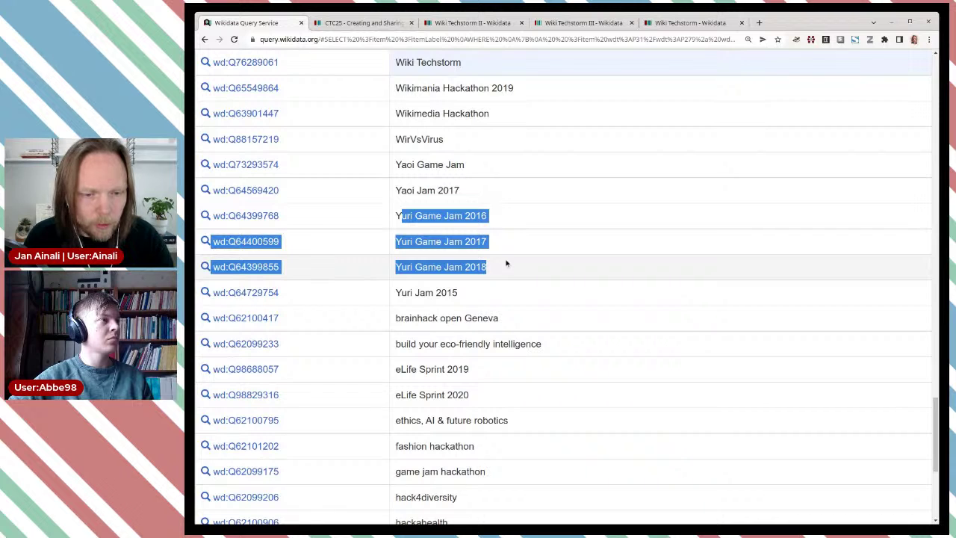
left_click(505, 262)
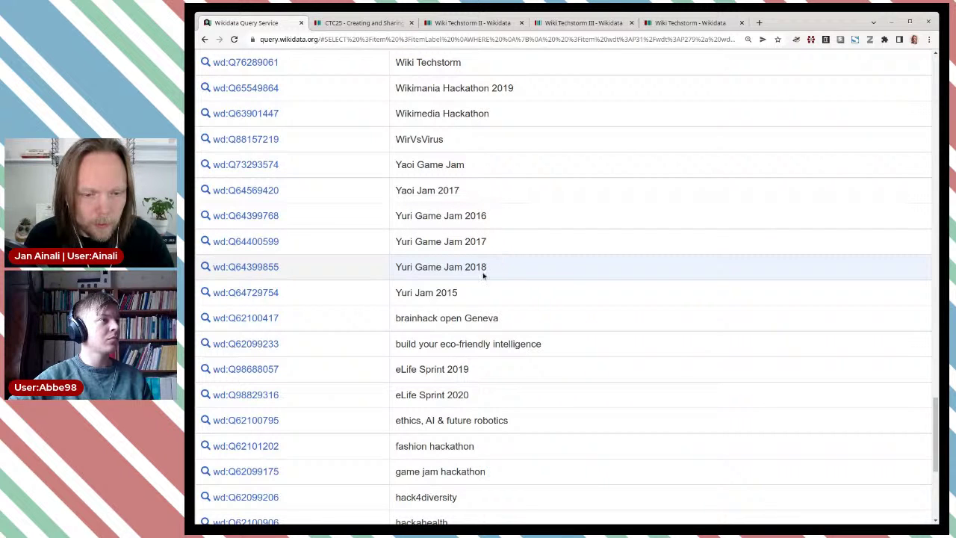
left_click(412, 293)
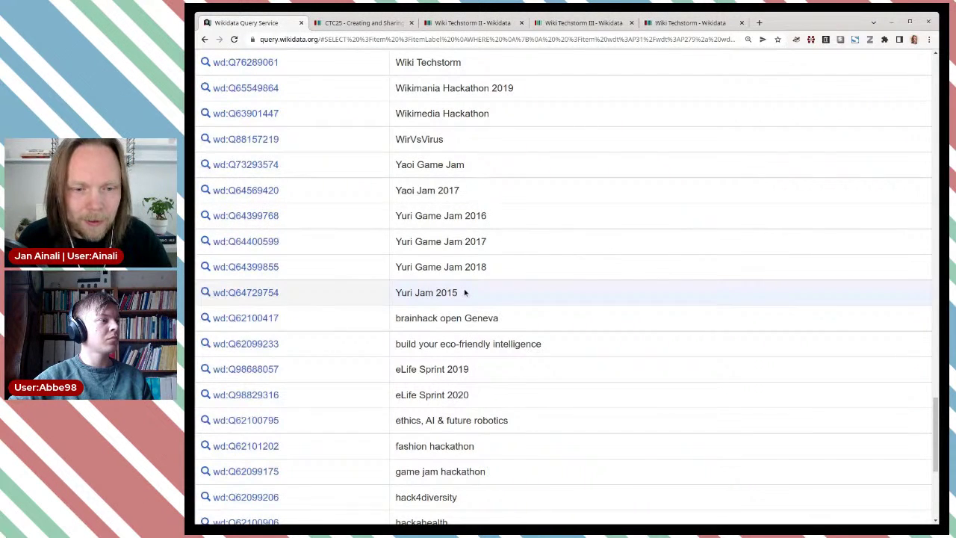
- Open the MSXdev'03 and MSXdev'05 items from the query results and close the CTC25 item
scroll(464, 292, "up", 3)
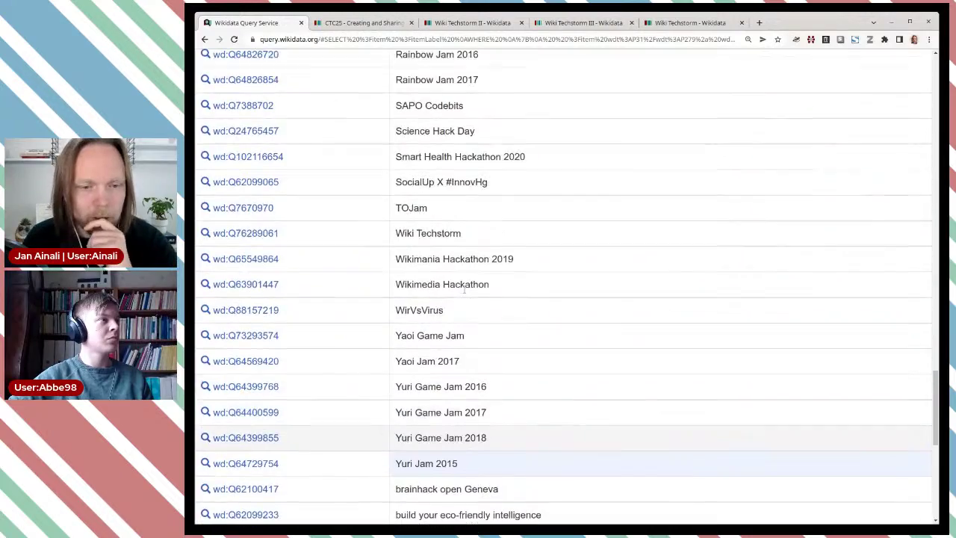
scroll(463, 292, "up", 7)
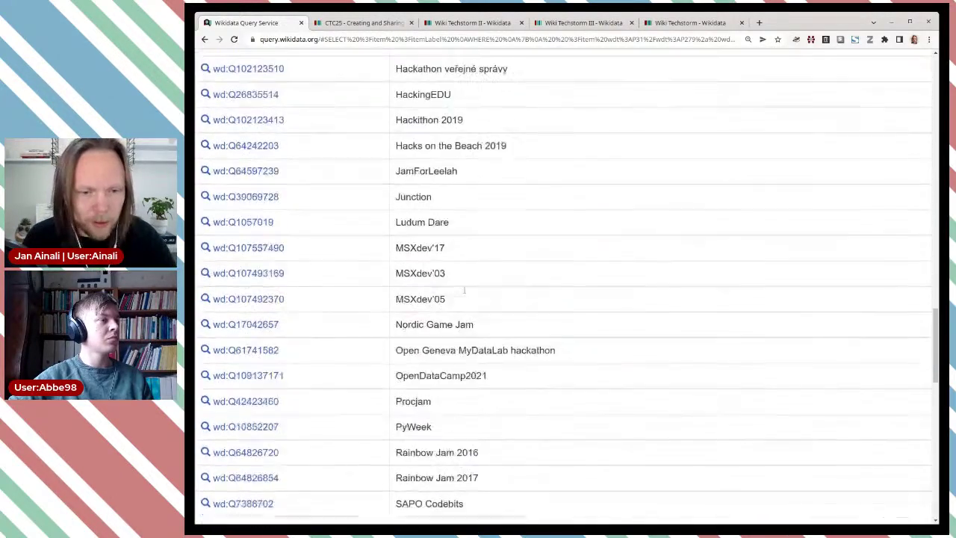
scroll(464, 291, "up", 7)
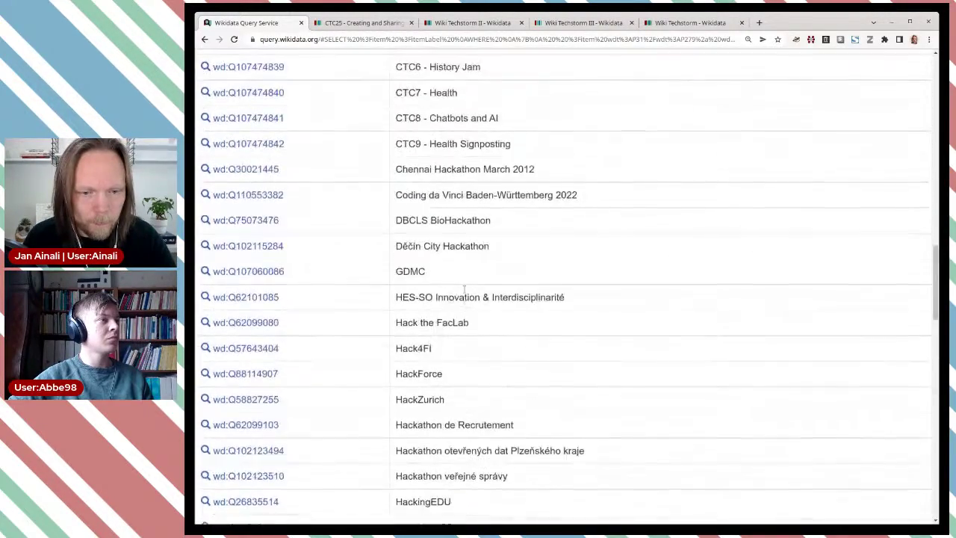
scroll(464, 289, "up", 1)
scroll(464, 291, "down", 6)
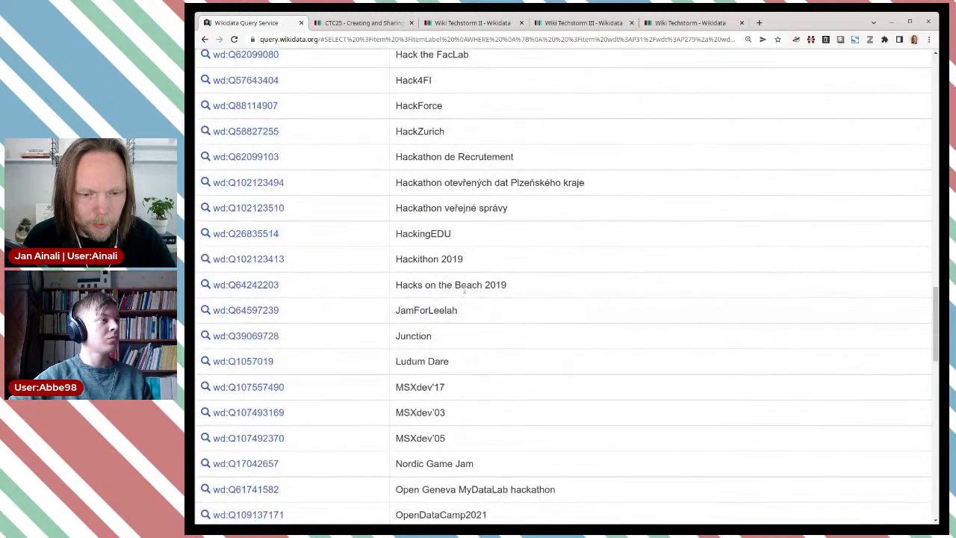
scroll(464, 290, "down", 4)
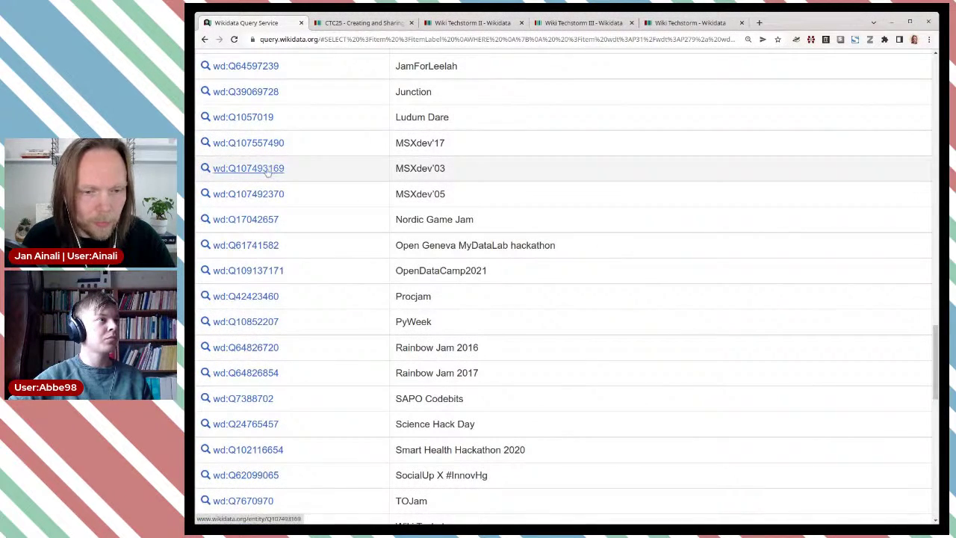
middle_click(268, 171)
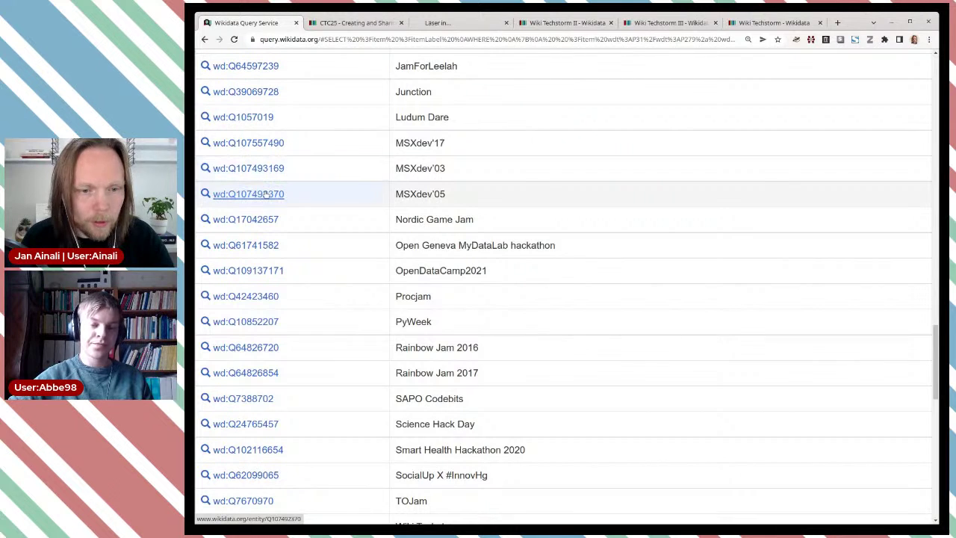
middle_click(270, 195)
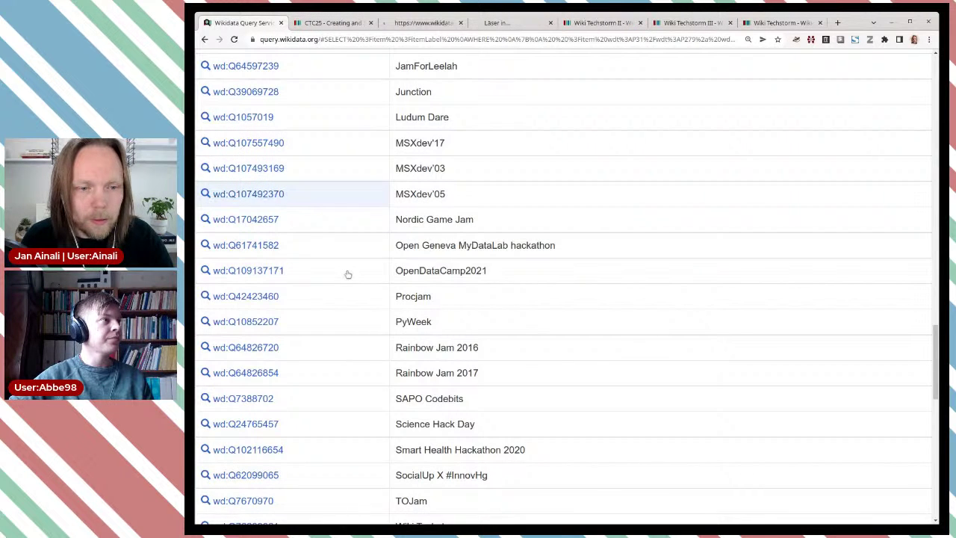
key("ctrl+Tab")
key("ctrl+w")
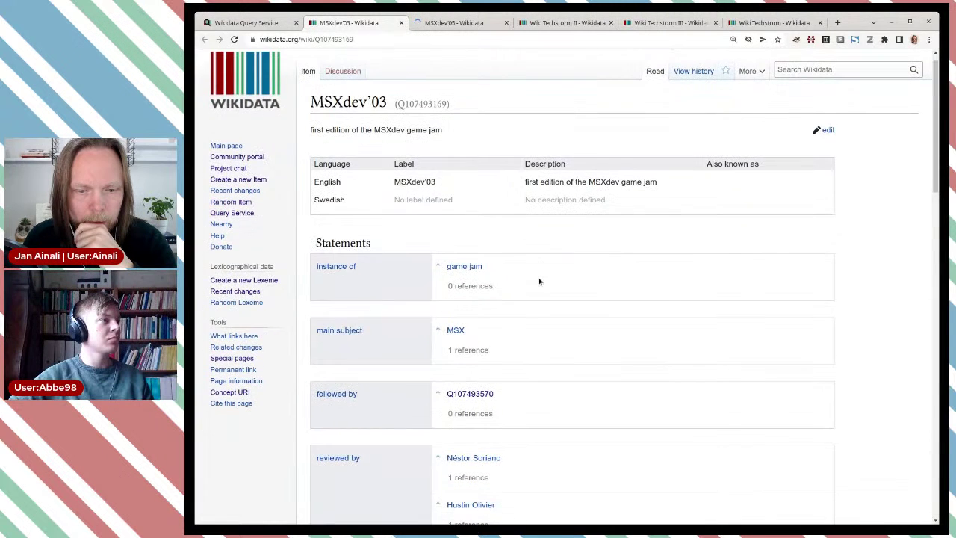
- Add recurrent event edition as a second instance of value on MSXdev'03, copy its label, publish the statement and close the item
scroll(539, 281, "down", 1)
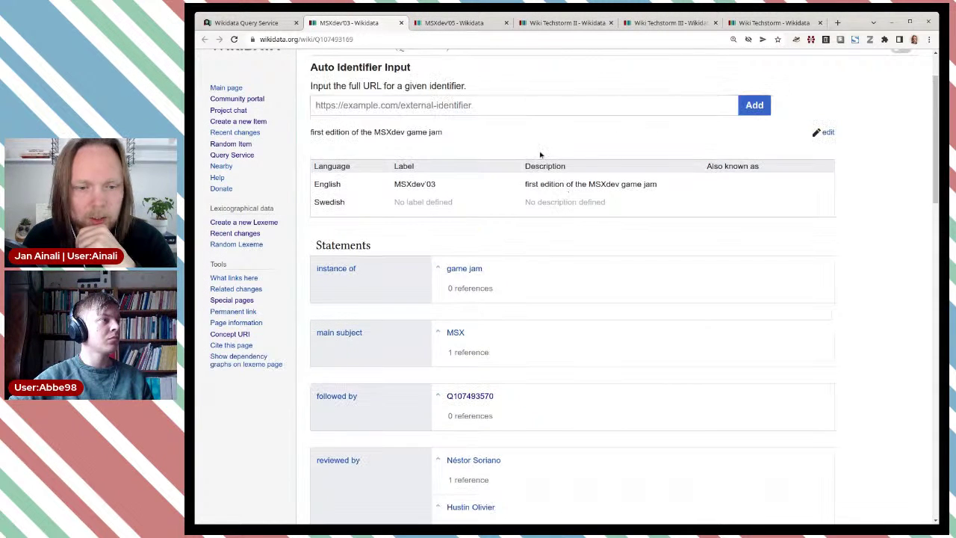
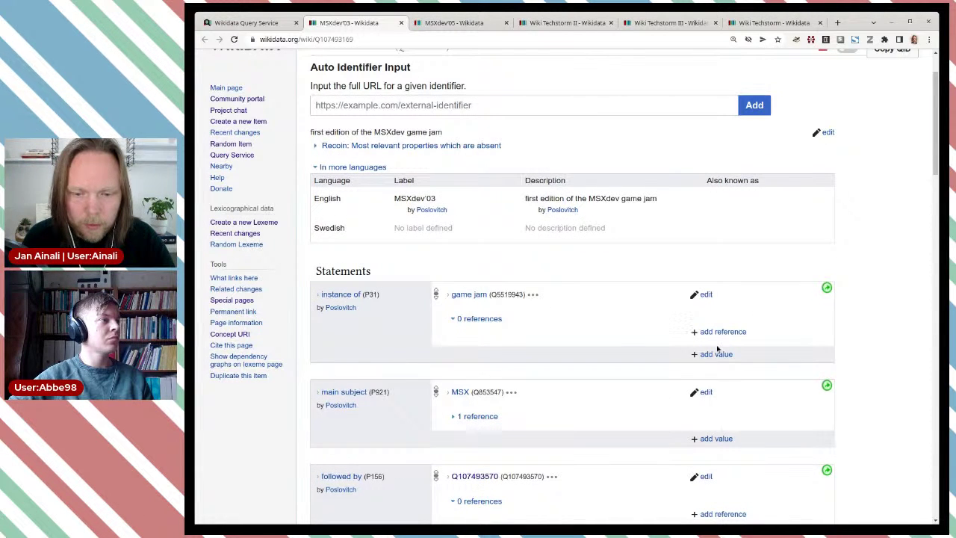
left_click(708, 354)
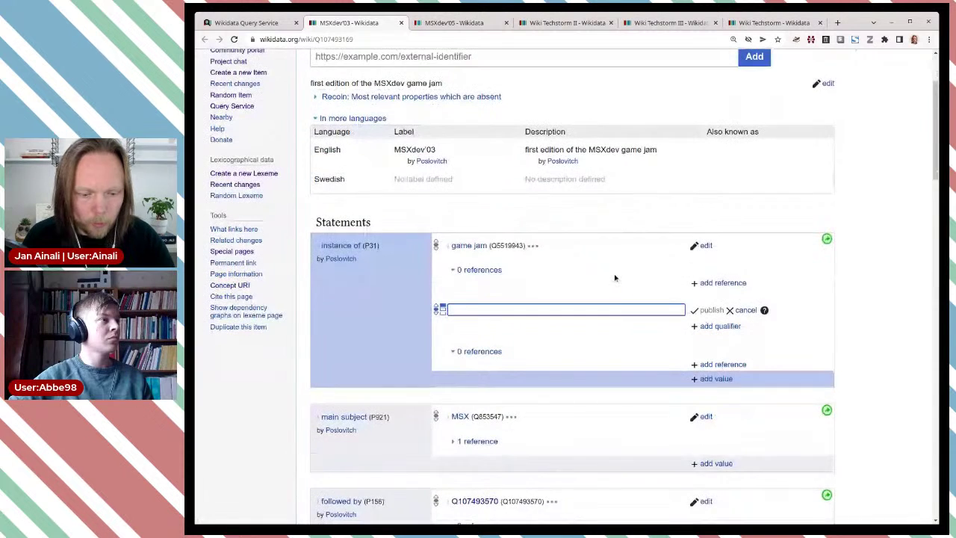
type("recu")
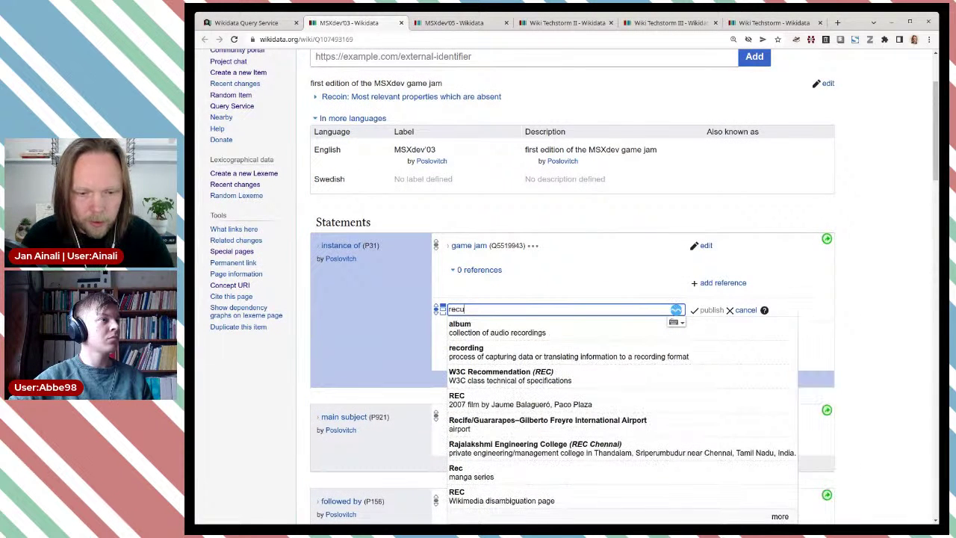
type("rrent ")
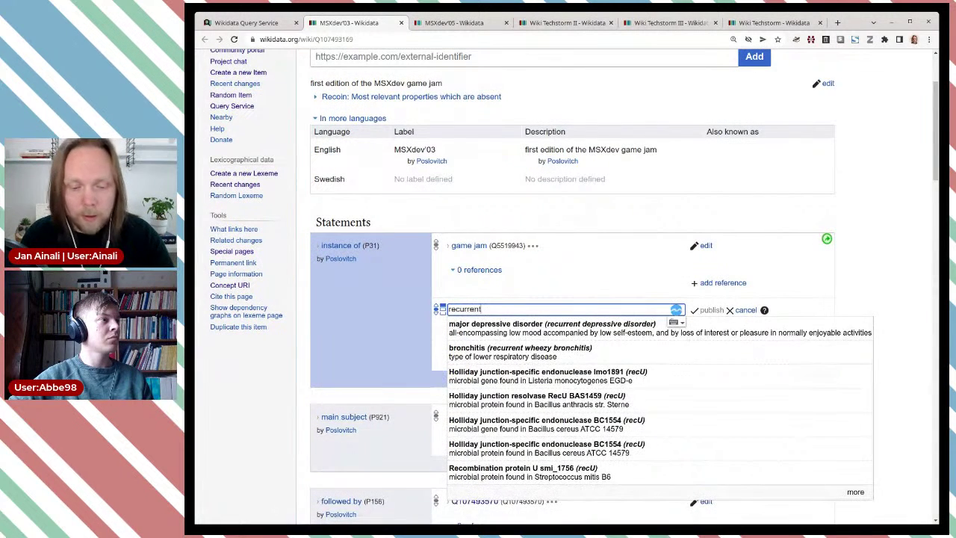
type("event")
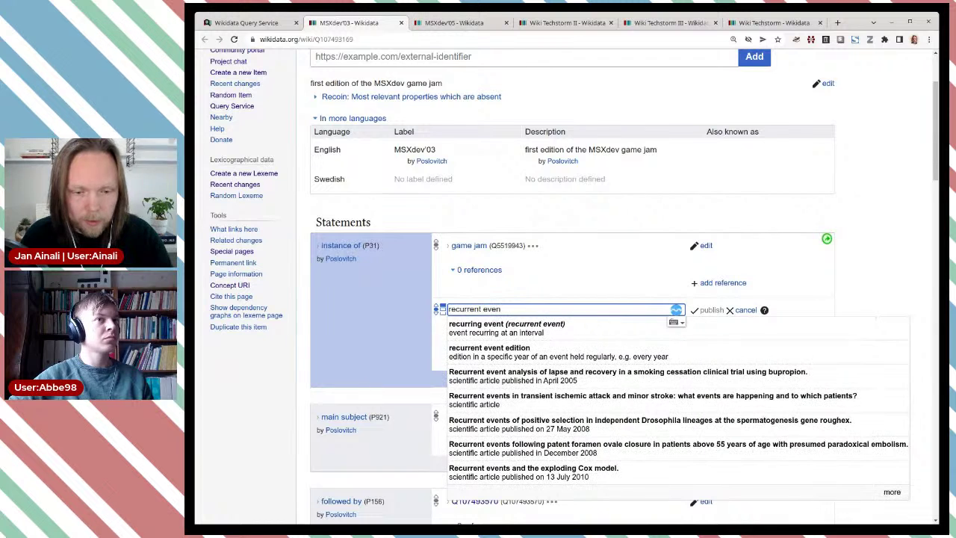
left_click(548, 350)
left_click_drag(543, 309, 432, 295)
key("ctrl+c")
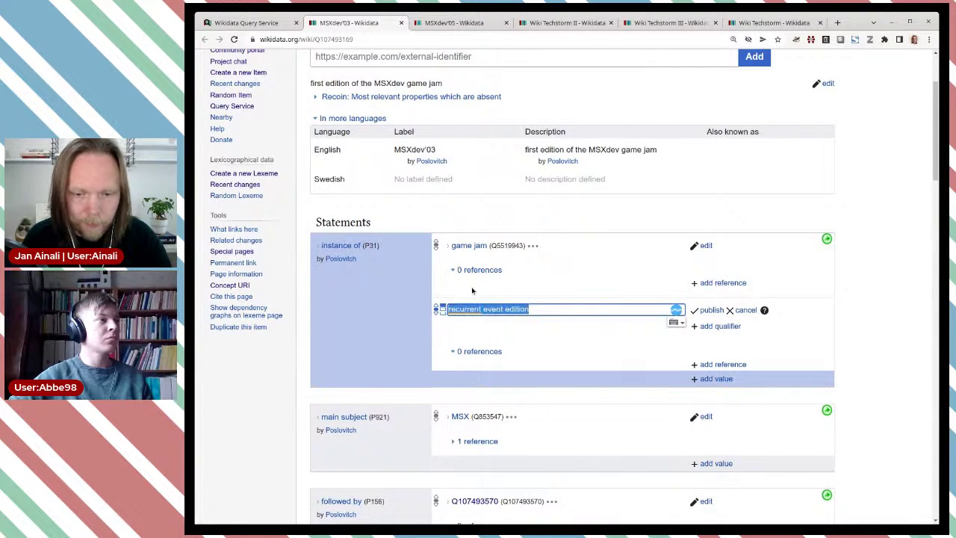
left_click(708, 310)
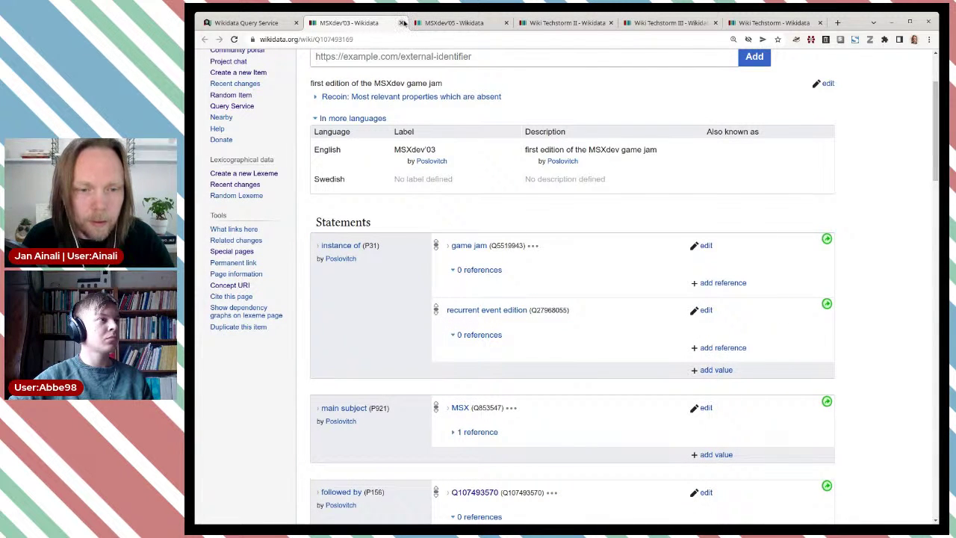
key("ctrl+w")
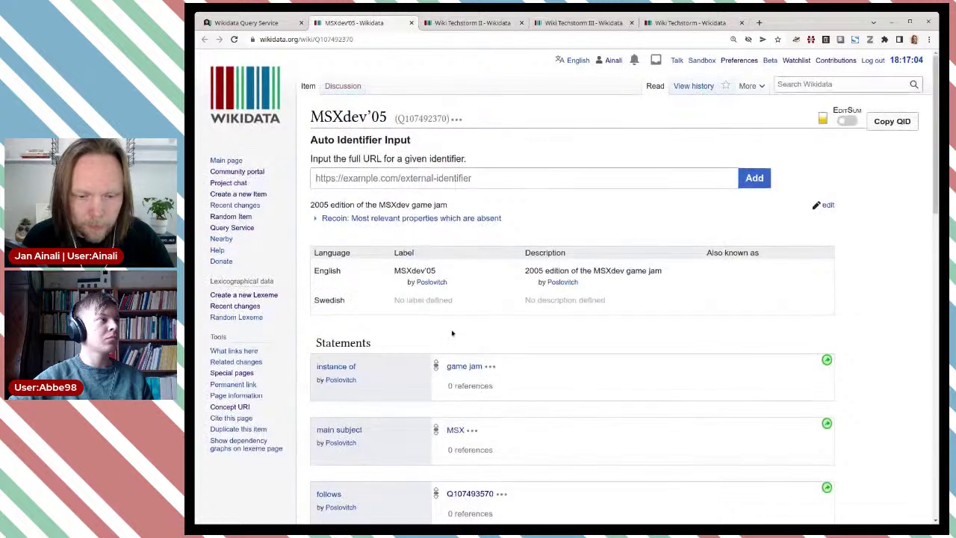
- Add the copied recurrent event edition as an instance of value on MSXdev'05 and publish it
scroll(451, 333, "down", 1)
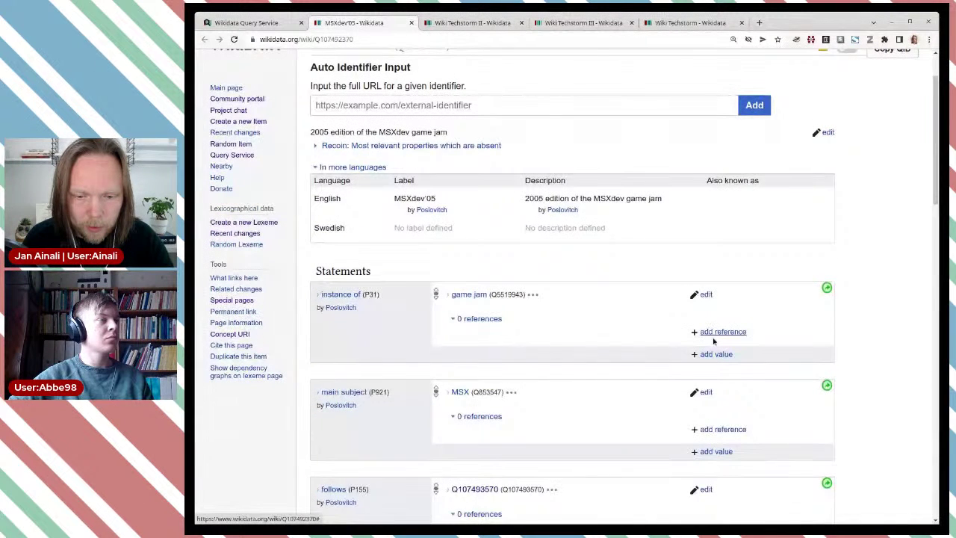
left_click(716, 355)
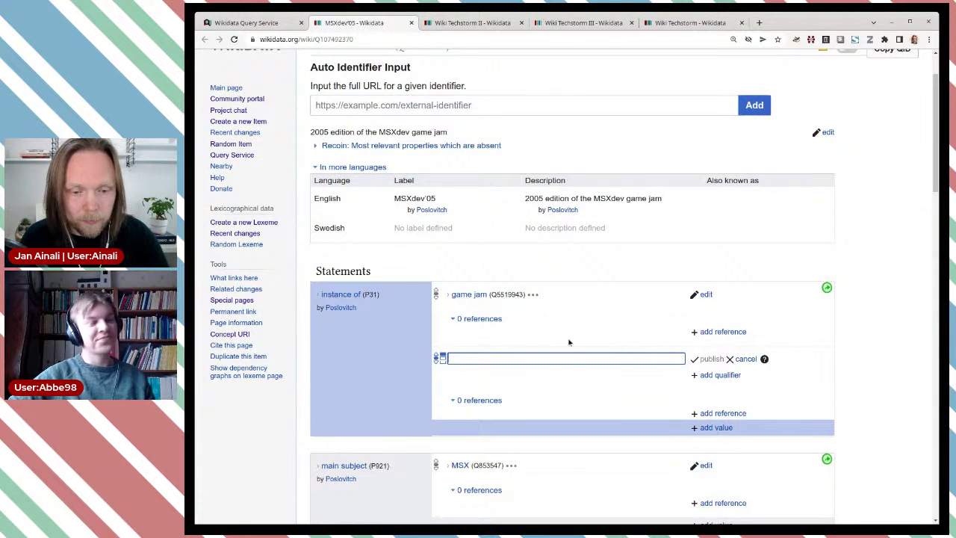
key("ctrl+v")
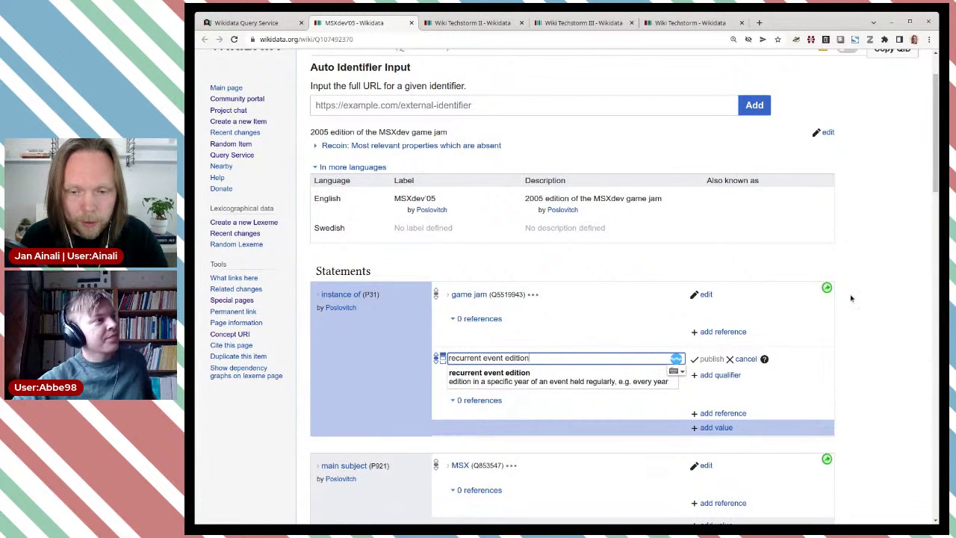
left_click(571, 381)
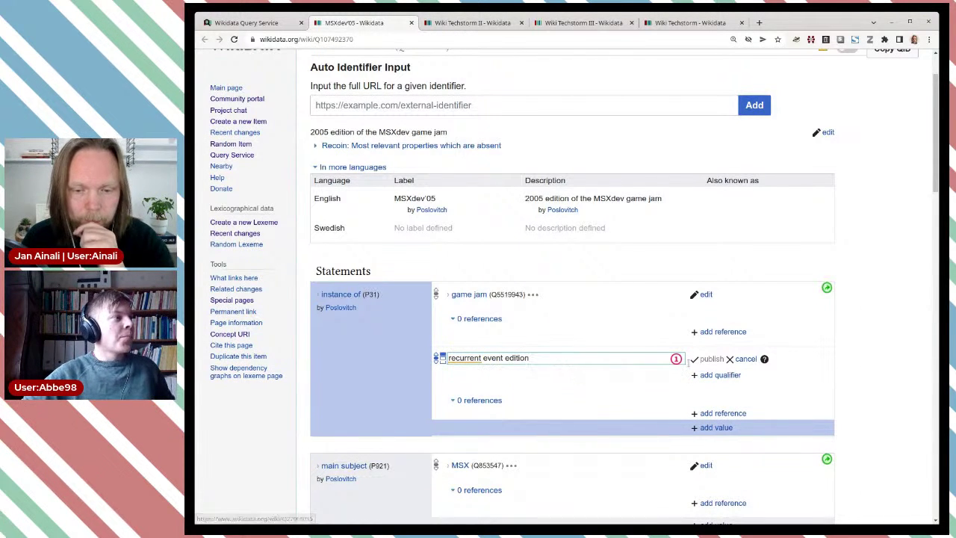
left_click(709, 360)
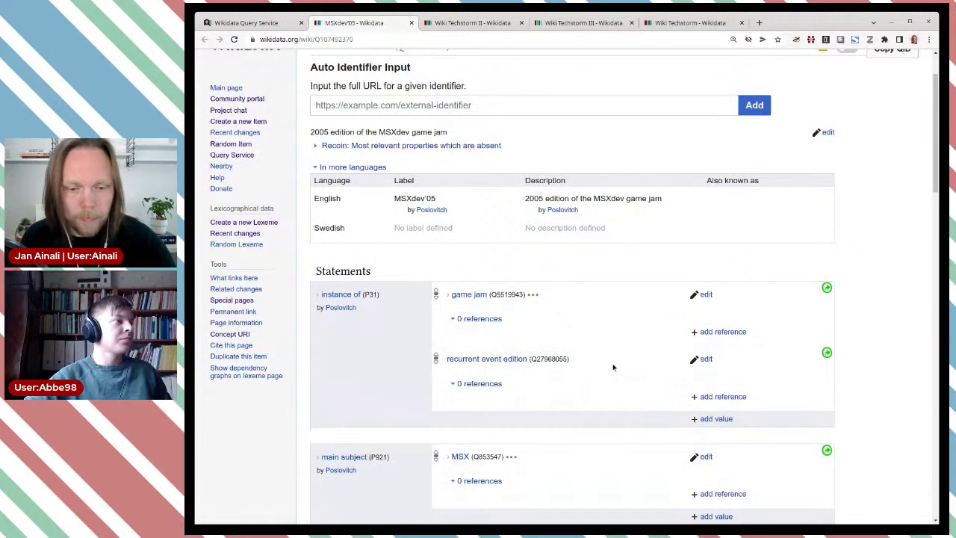
- Copy the identifier Q27968055 of recurrent event edition and close the MSXdev'05 item
double_click(550, 358)
key("ctrl+c")
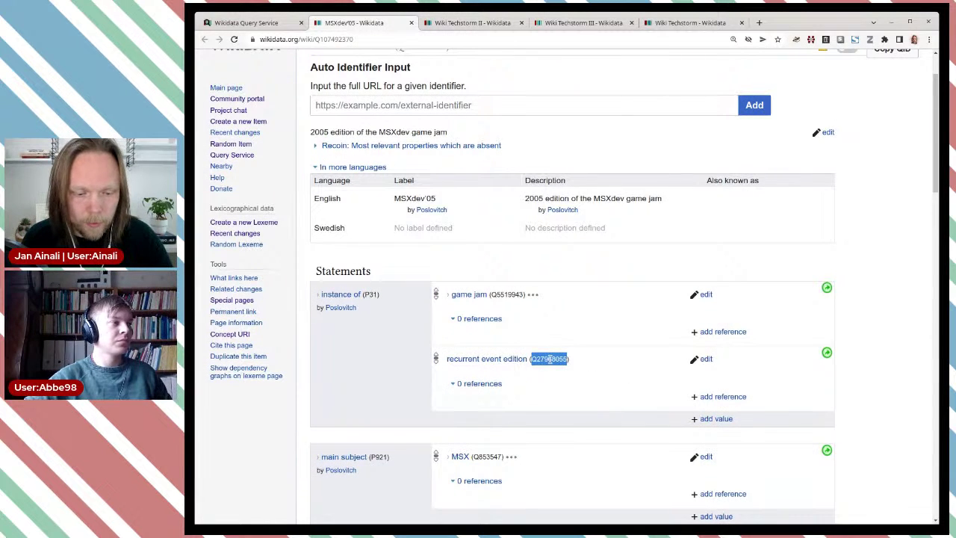
left_click(605, 394)
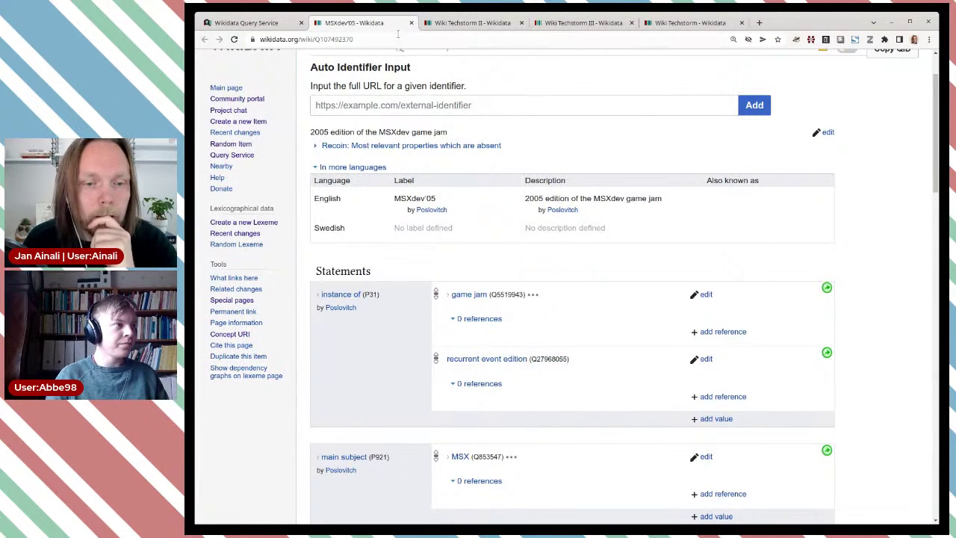
left_click(410, 23)
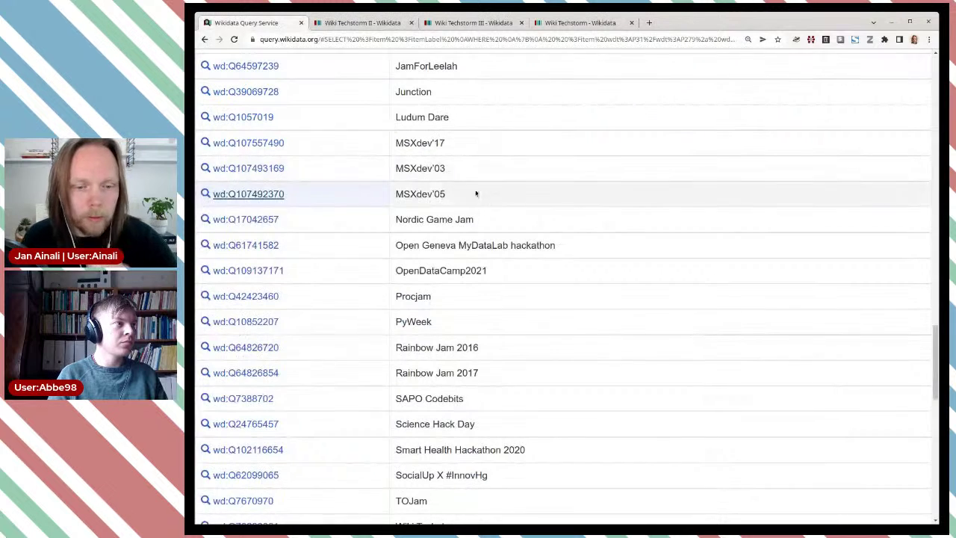
- Open the Rainbow Jam 2016 and Rainbow Jam 2017 items from the query results and switch to Rainbow Jam 2016
scroll(533, 261, "down", 3)
scroll(535, 261, "down", 1)
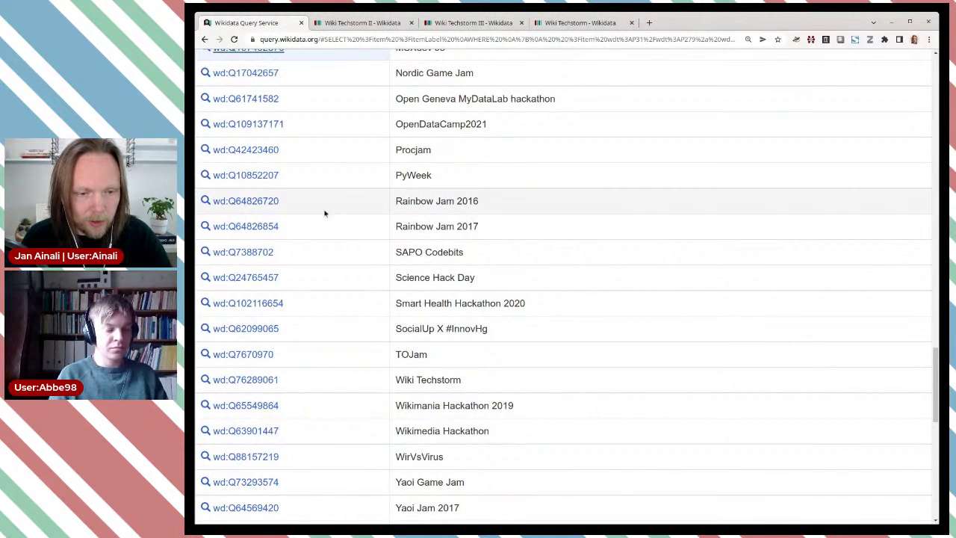
middle_click(254, 226)
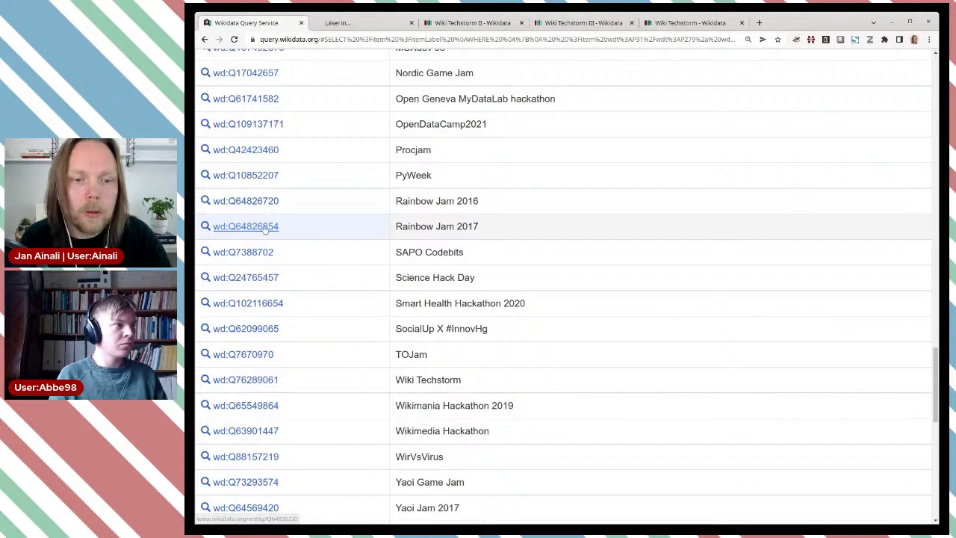
key("ctrl+Tab")
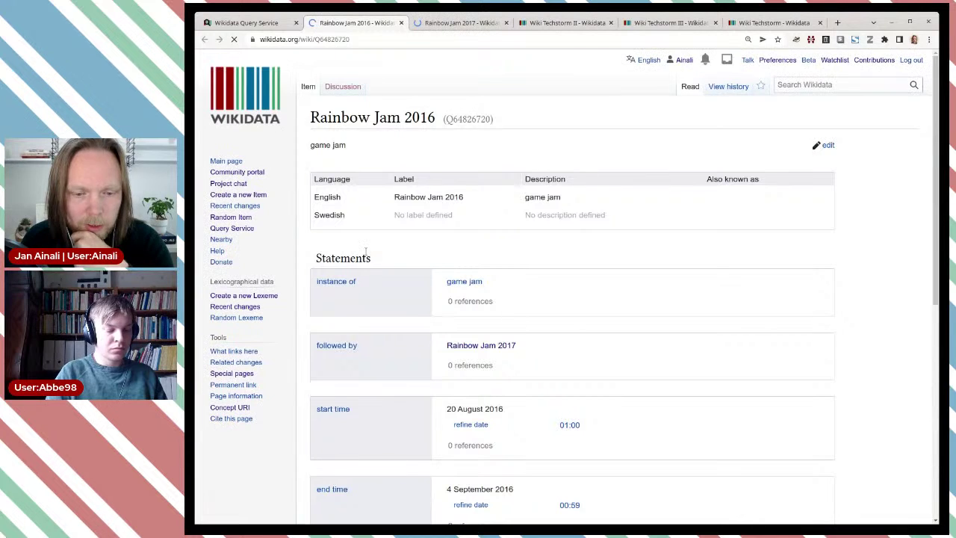
- Add recurrent event edition (Q27968055) as a second instance of value on Rainbow Jam 2016, publish it and close the item
scroll(366, 251, "down", 2)
scroll(366, 251, "down", 5)
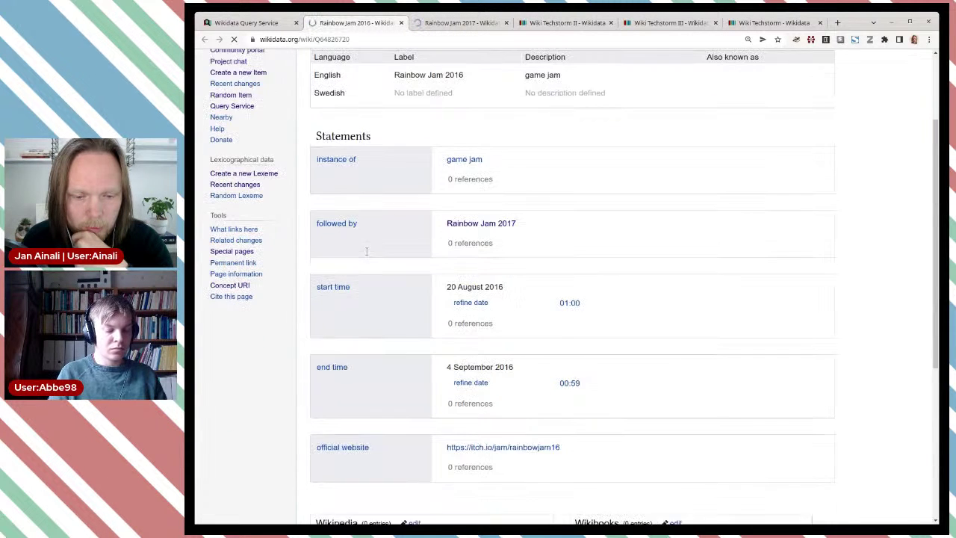
scroll(369, 254, "up", 5)
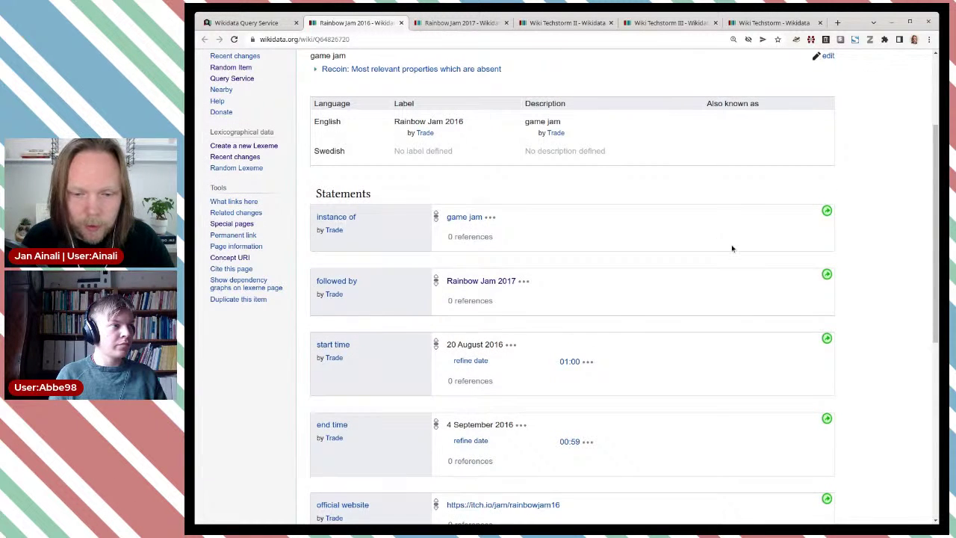
left_click(711, 278)
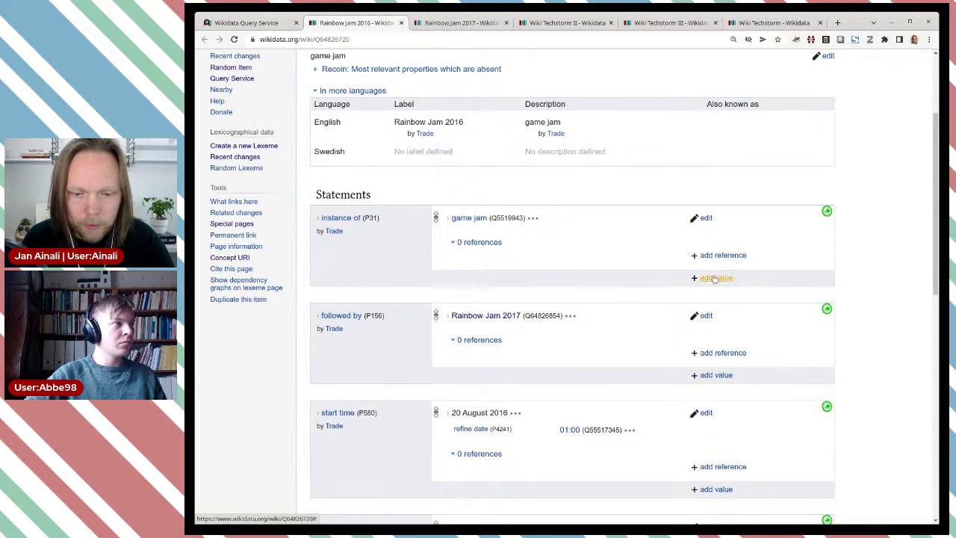
key("ctrl+v")
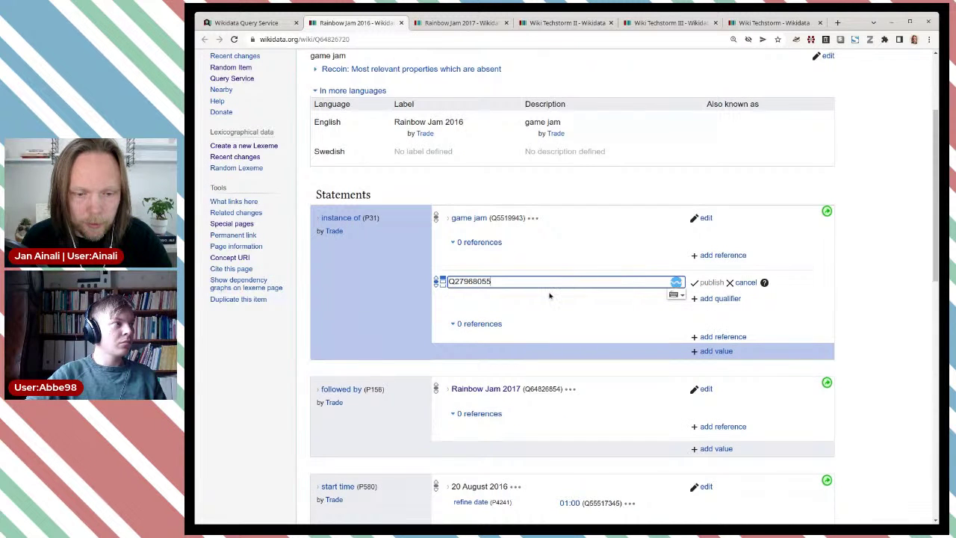
left_click(547, 300)
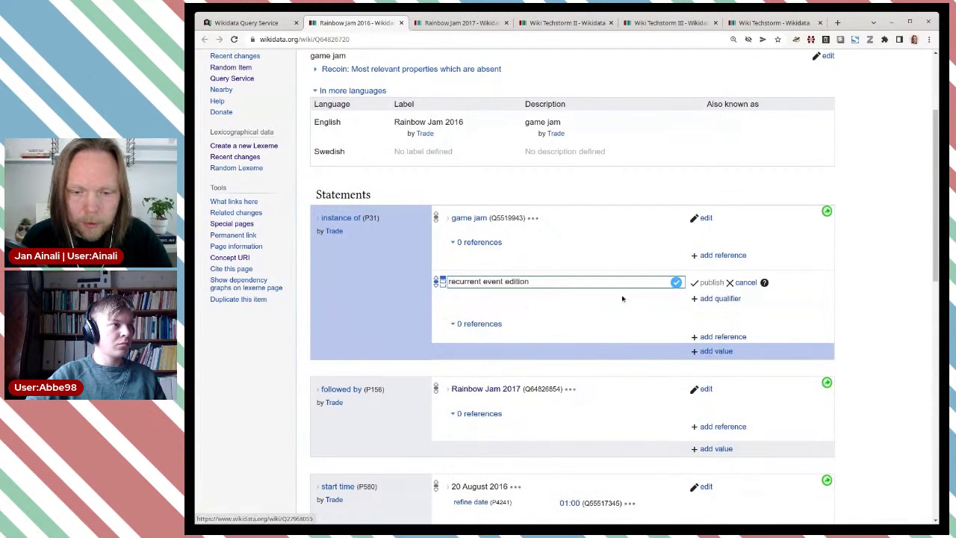
left_click(710, 283)
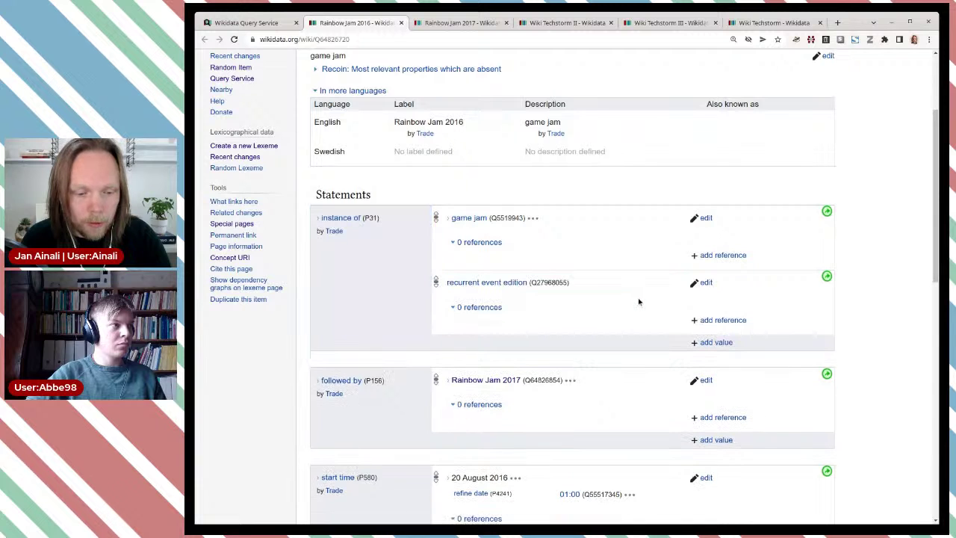
key("ctrl+w")
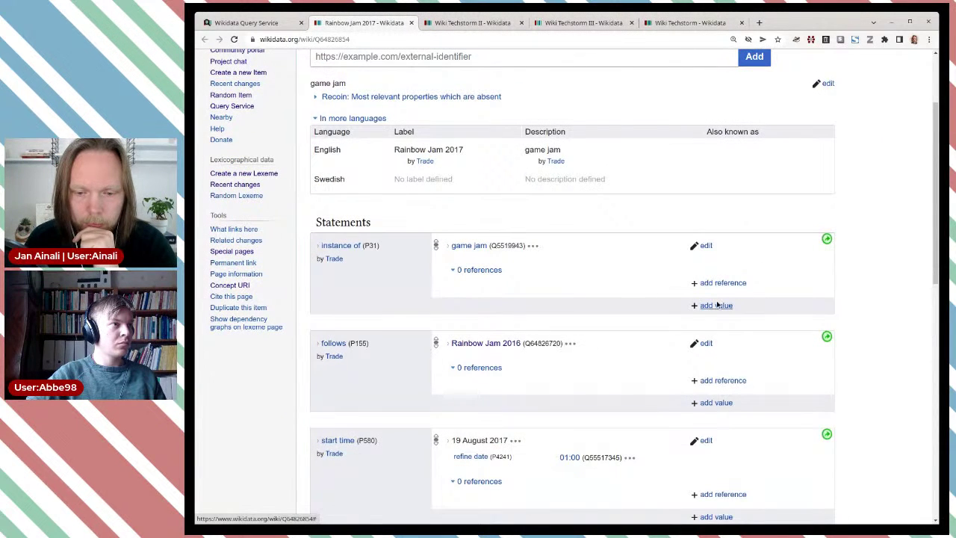
- Add recurrent event edition (Q27968055) as a second instance of value on Rainbow Jam 2017, publish it and close the item
left_click(717, 305)
key("ctrl+v")
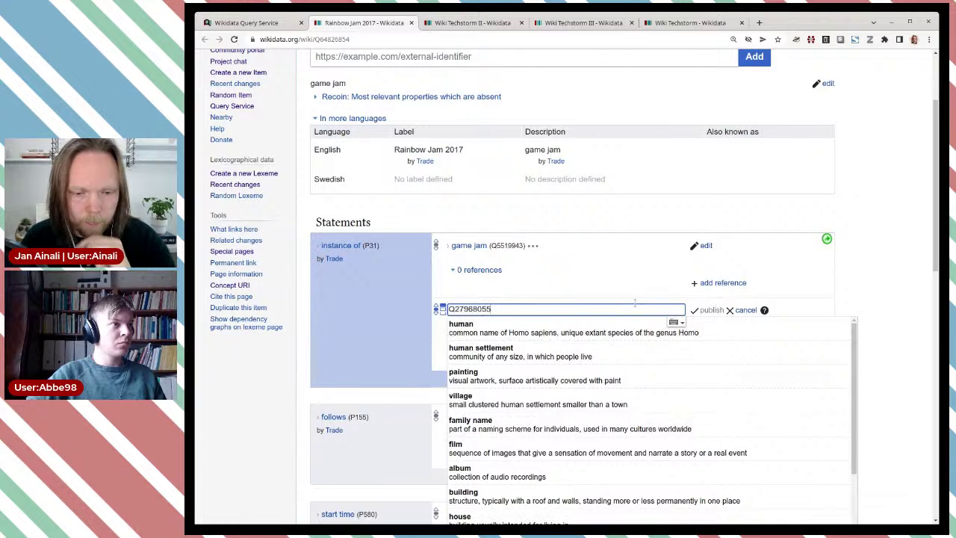
left_click(568, 329)
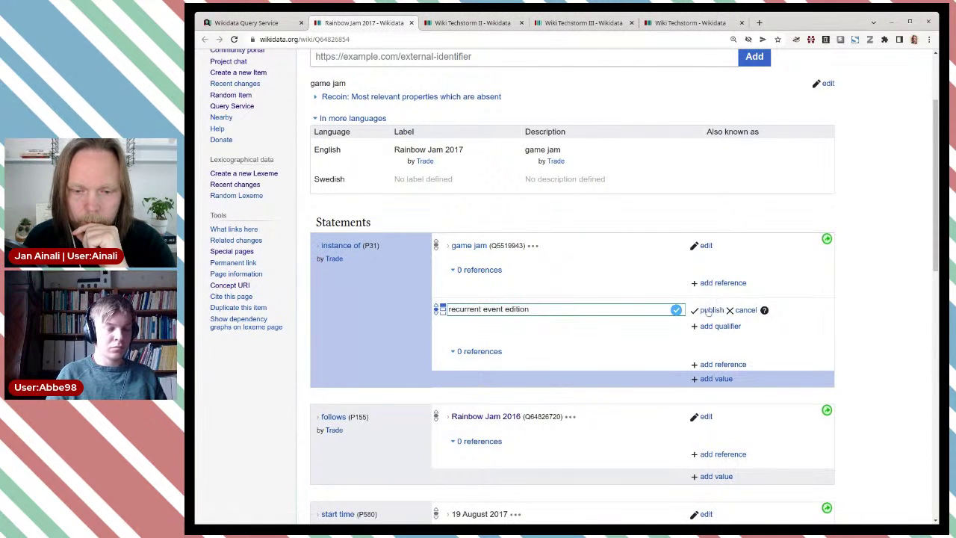
left_click(709, 311)
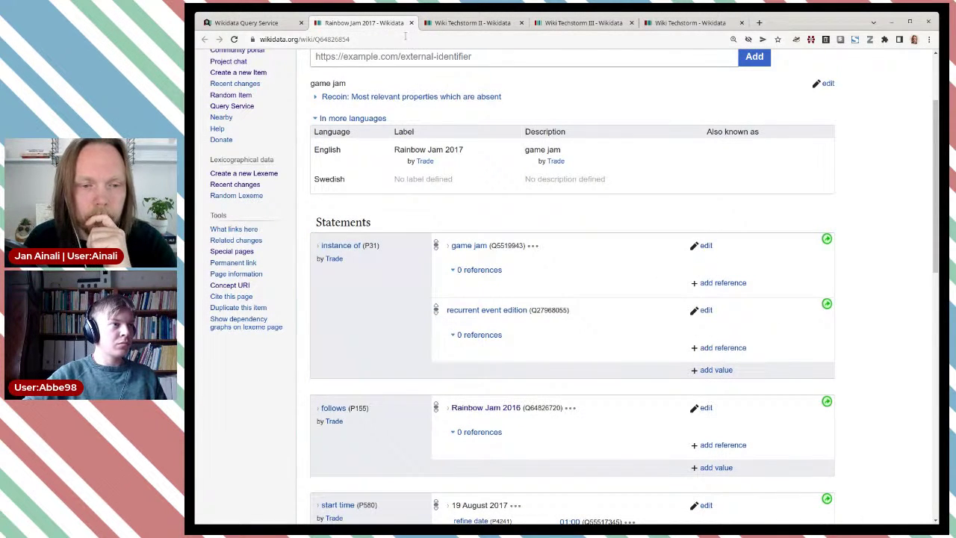
left_click(411, 23)
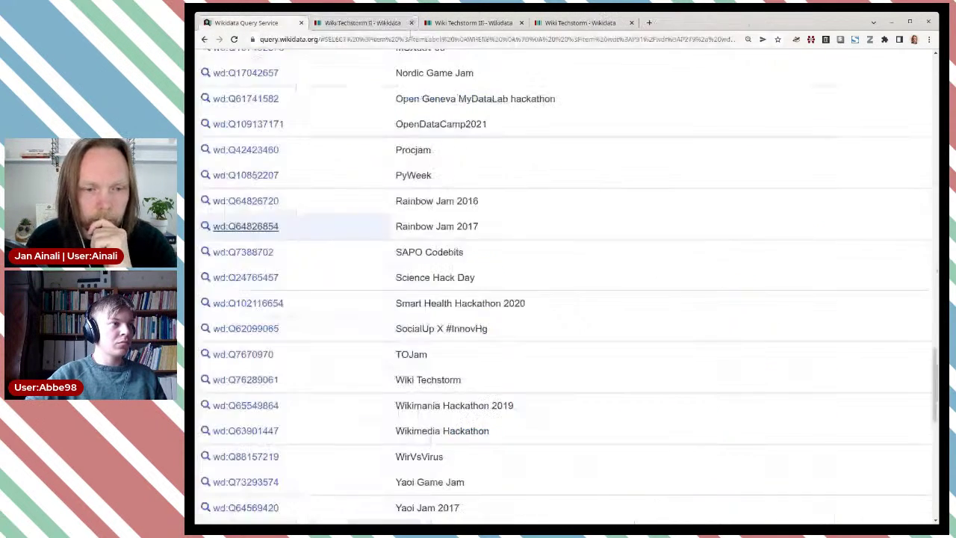
- Check the instance of values on Wiki Techstorm II and close the Wiki Techstorm II, Wiki Techstorm III and Wiki Techstorm items
left_click(381, 24)
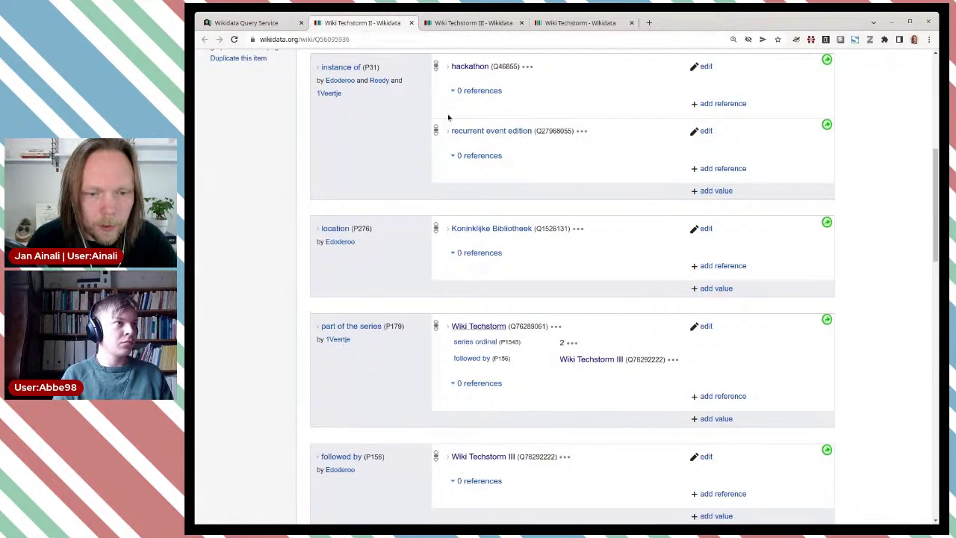
scroll(565, 192, "up", 2)
scroll(566, 192, "up", 1)
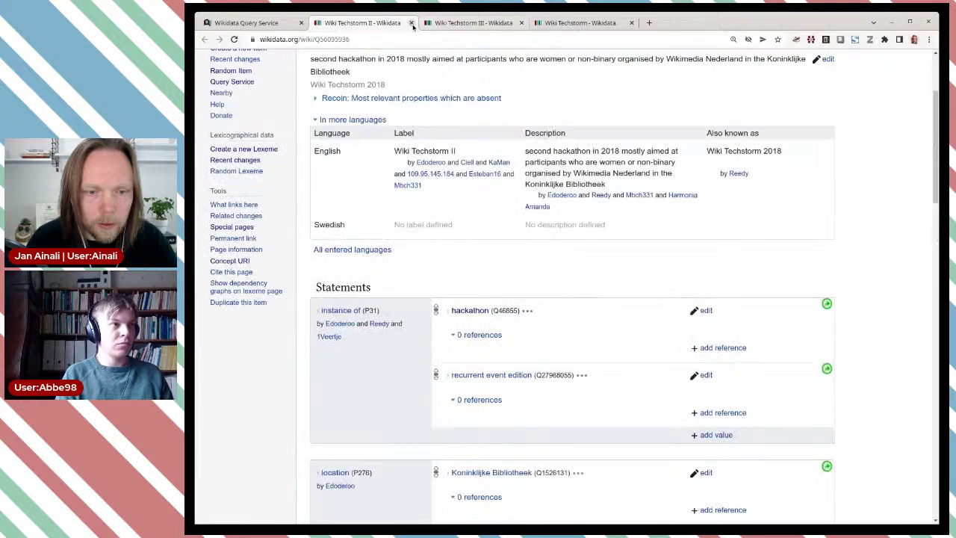
left_click(410, 23)
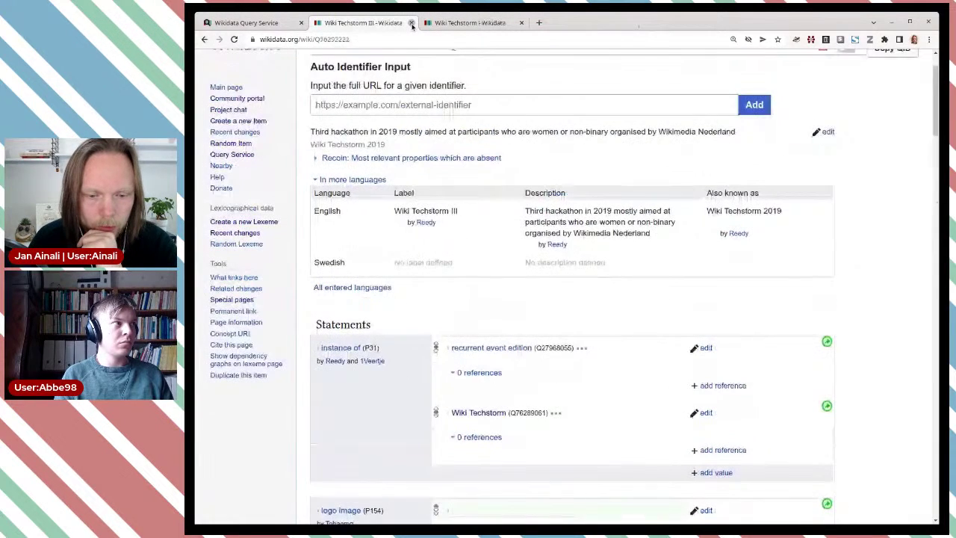
left_click(411, 23)
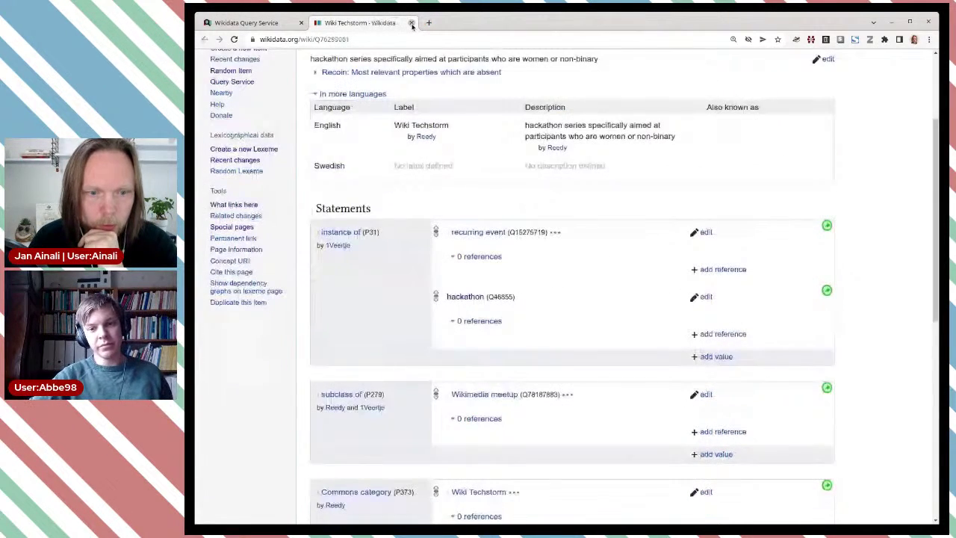
left_click(410, 23)
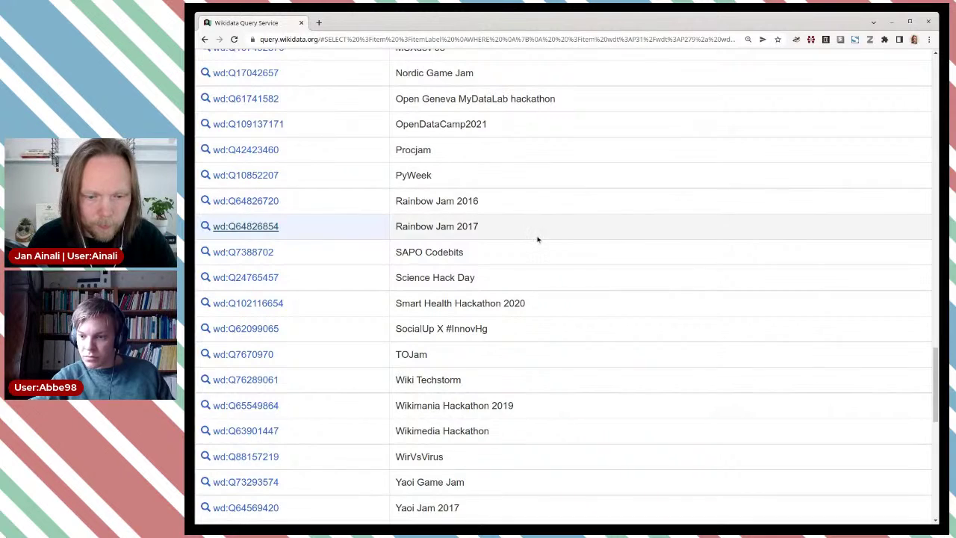
- Open the Yuri Game Jam 2016, 2017 and 2018 items from the query results and switch to Yuri Game Jam 2016
scroll(537, 239, "down", 3)
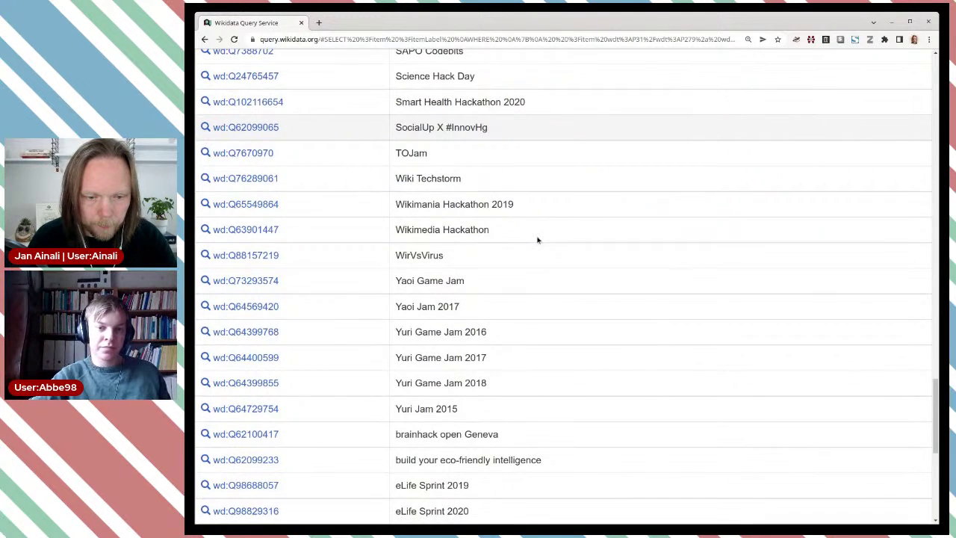
scroll(537, 239, "down", 1)
scroll(261, 257, "down", 1)
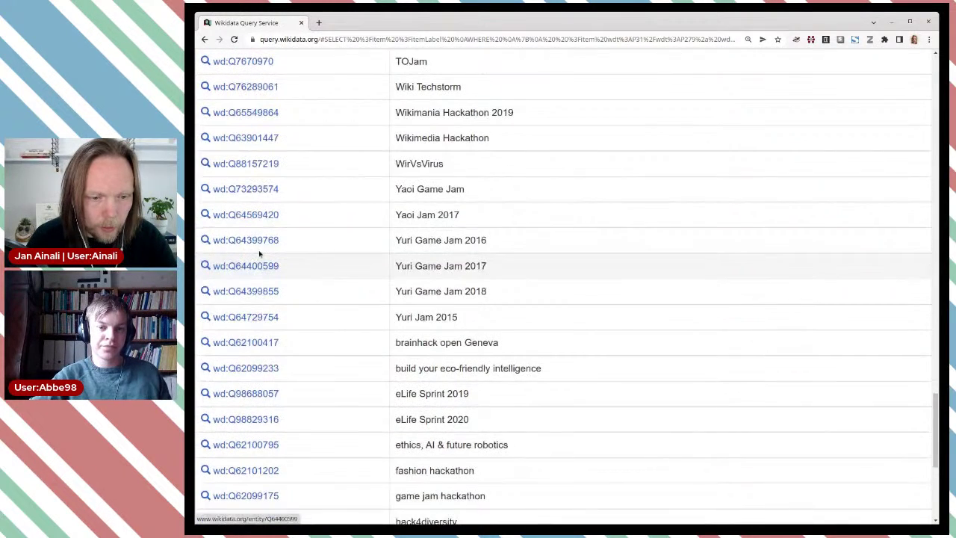
middle_click(259, 266)
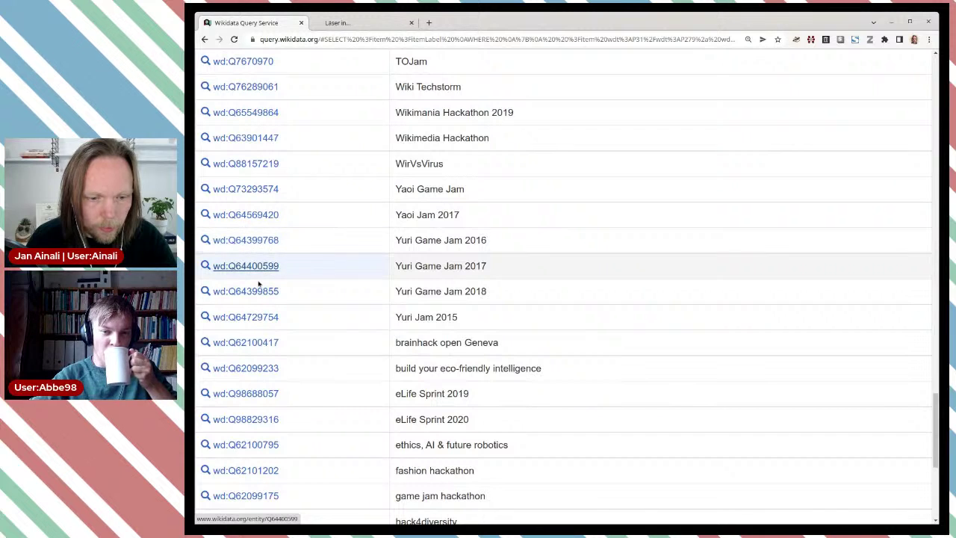
middle_click(259, 290)
key("ctrl+Tab")
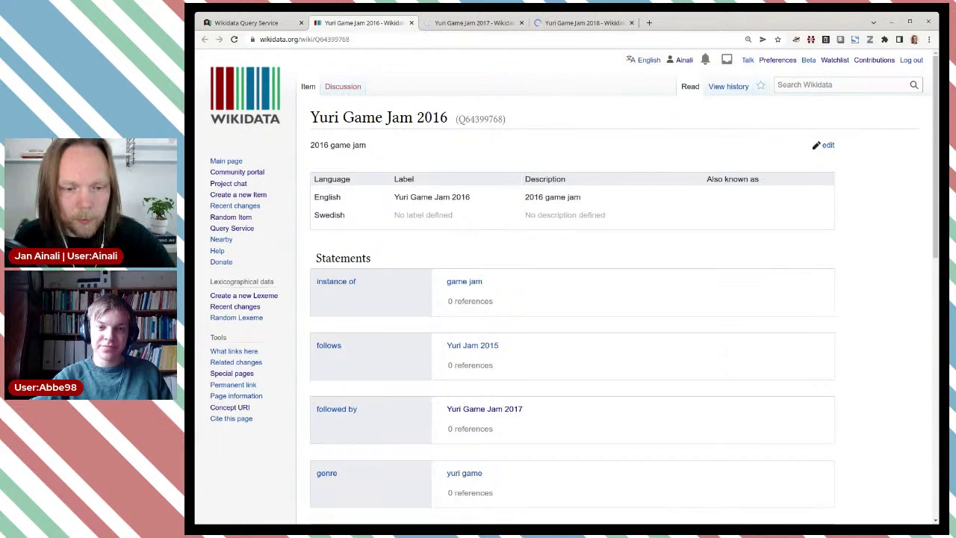
- Add recurrent event edition (Q27968055) as a second instance of value on Yuri Game Jam 2016 and publish it
scroll(578, 275, "down", 1)
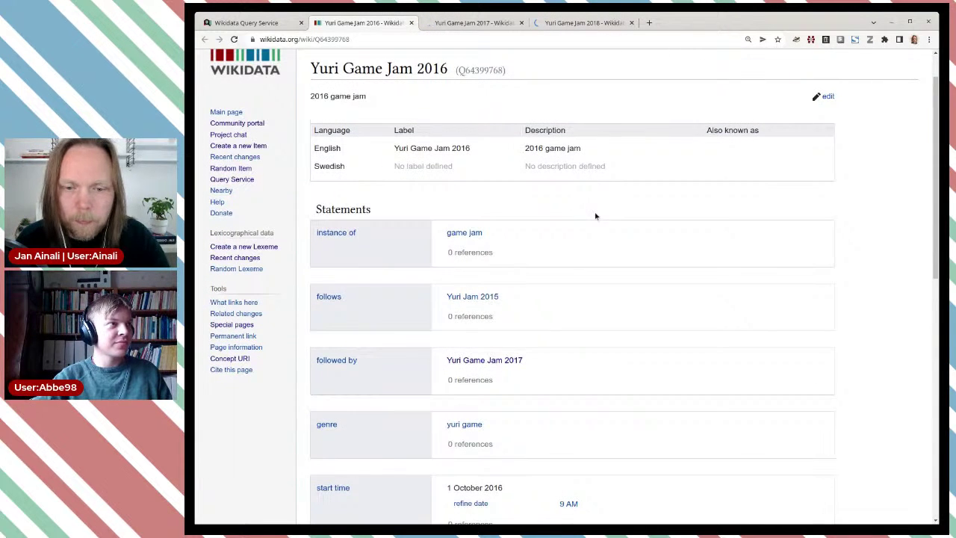
scroll(595, 215, "down", 1)
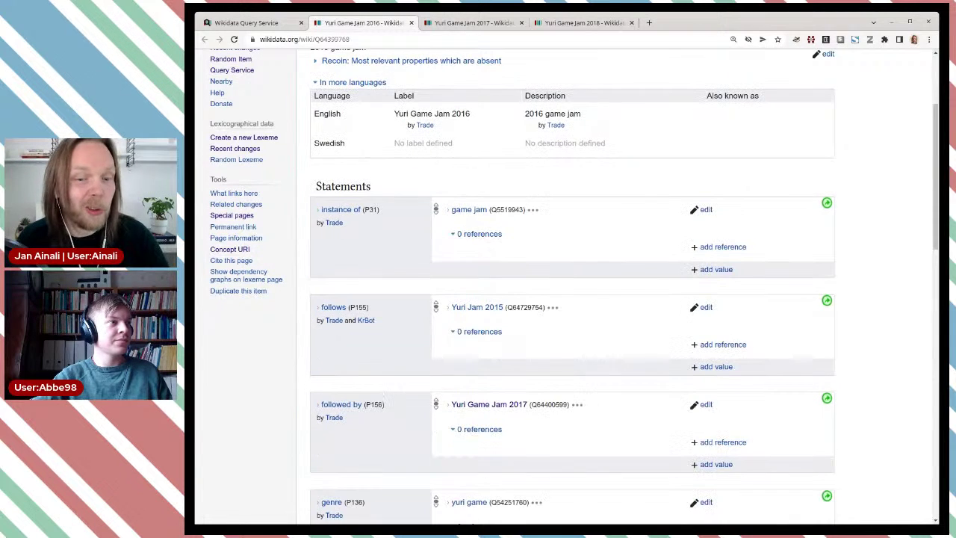
scroll(598, 206, "down", 1)
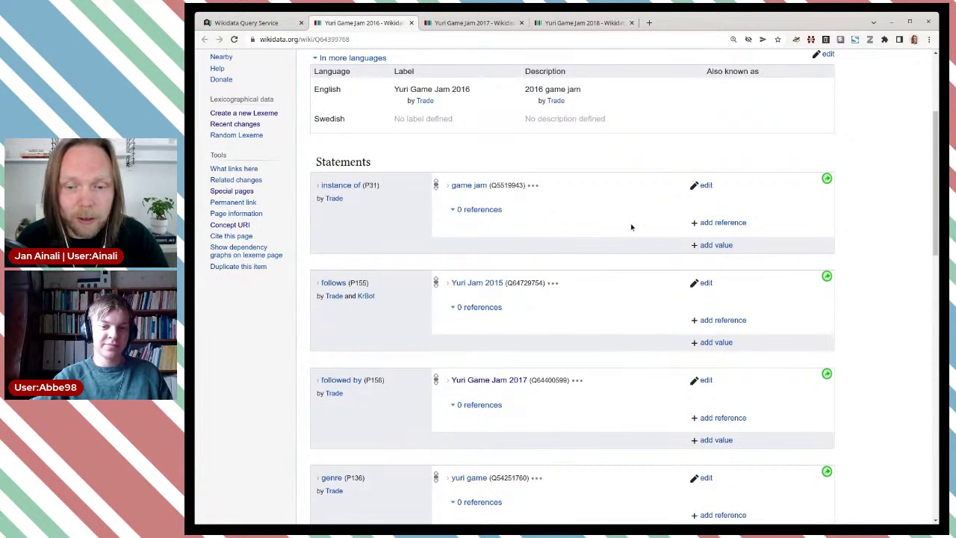
left_click(711, 247)
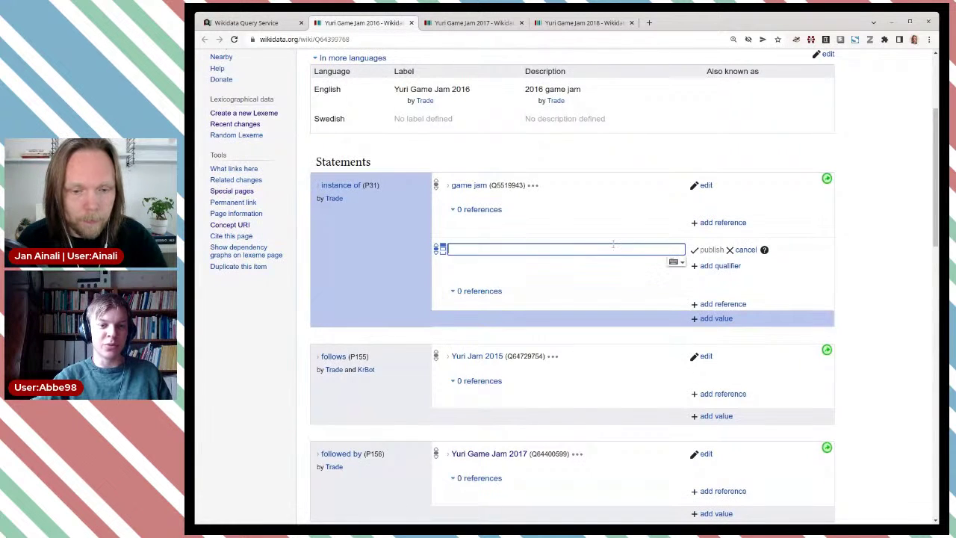
type("Q27968055")
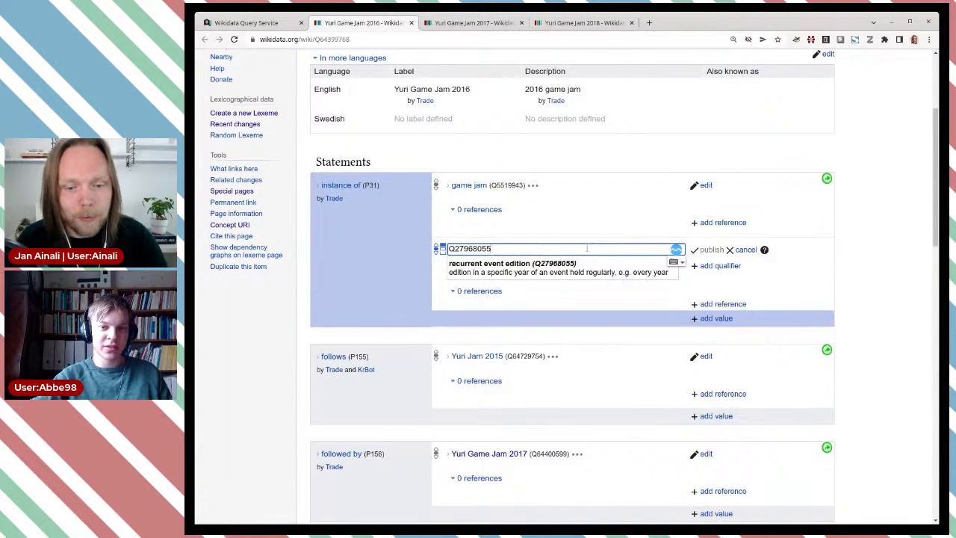
left_click(564, 267)
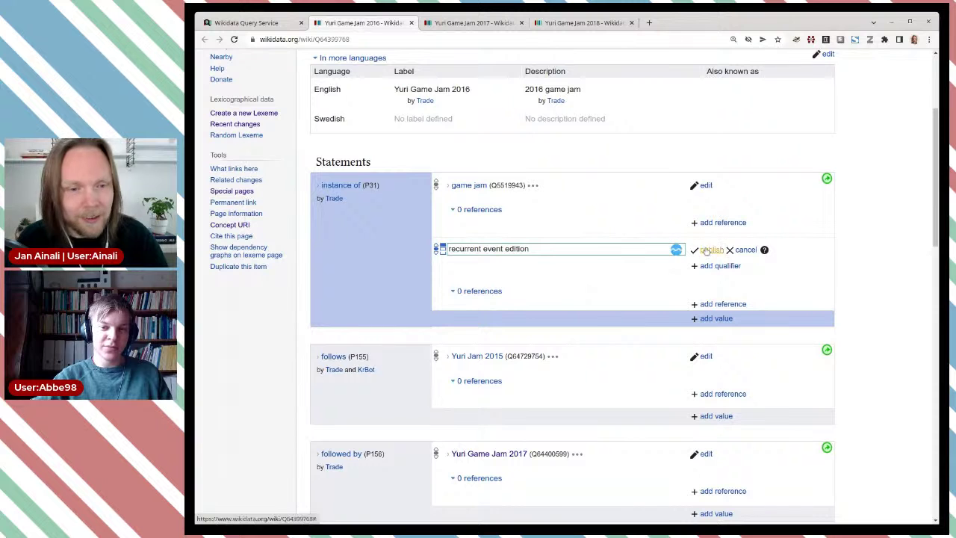
left_click(707, 250)
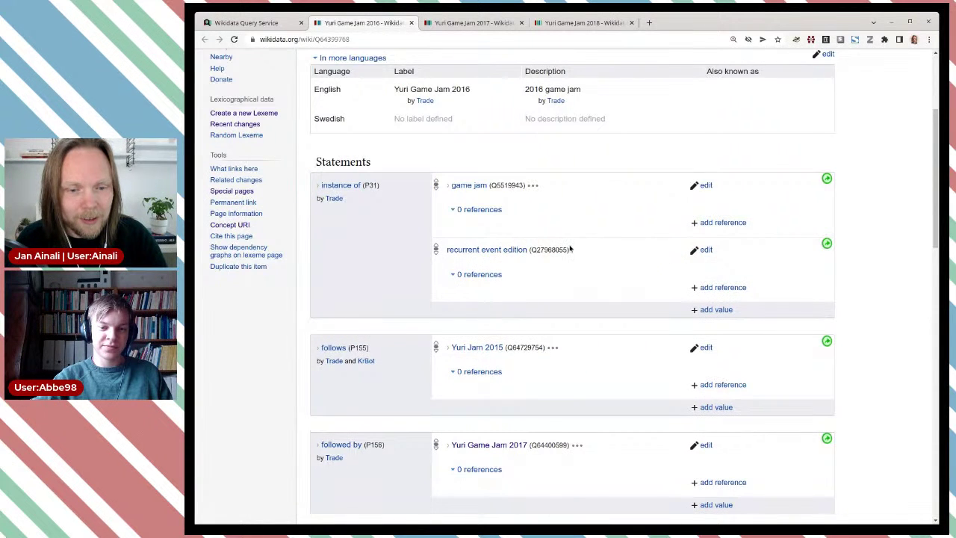
- Add recurrent event edition (Q27968055) as a second instance of value on Yuri Game Jam 2017 and publish it
key("ctrl+Tab")
scroll(721, 281, "down", 2)
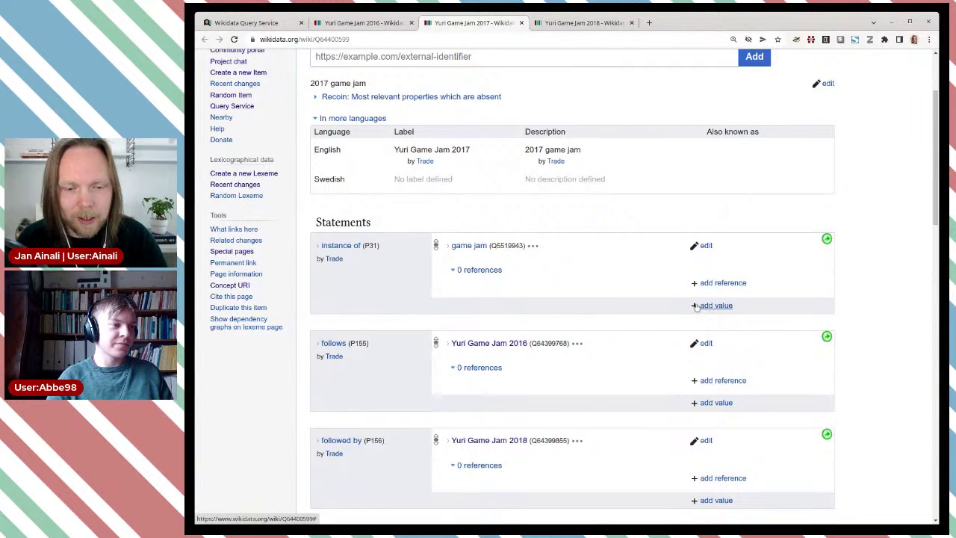
left_click(659, 308)
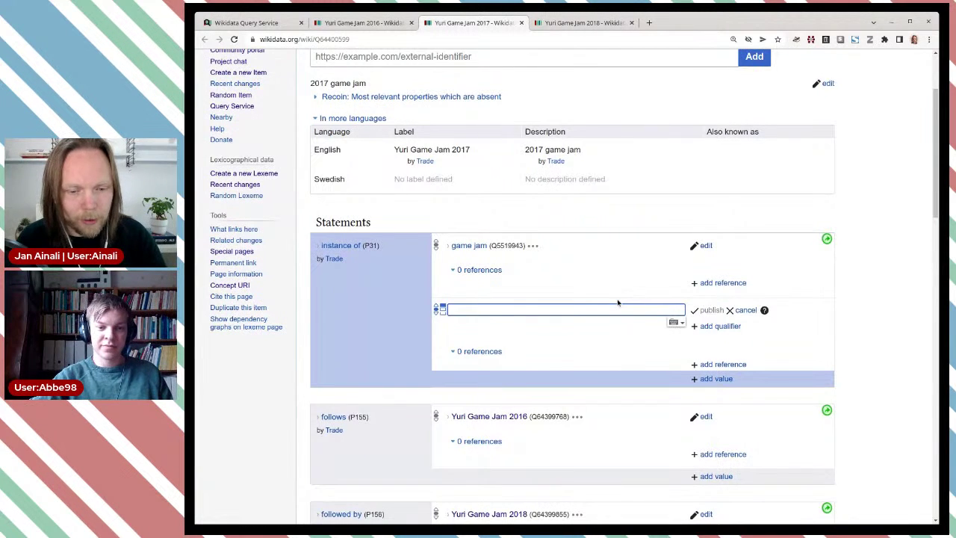
type("Q27968055")
left_click(570, 324)
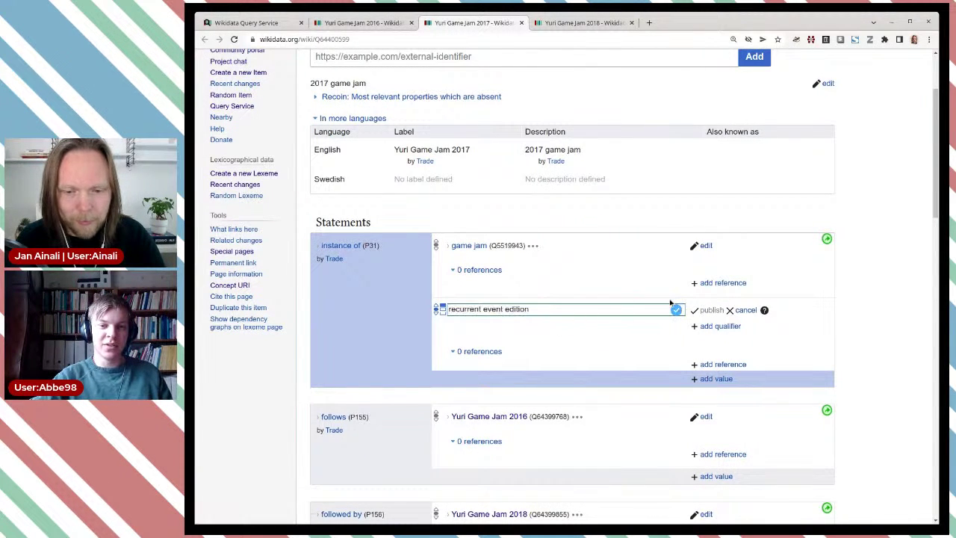
left_click(700, 311)
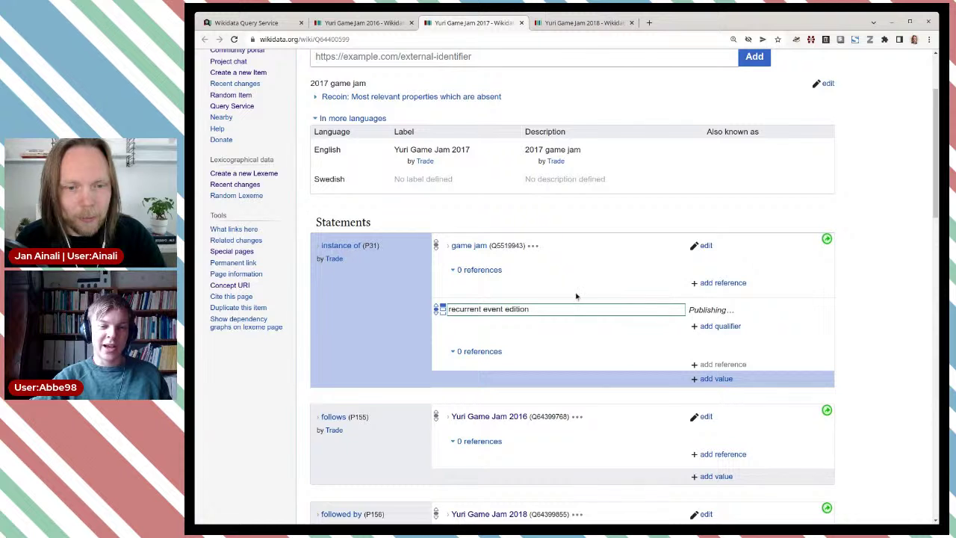
- Add recurrent event edition (Q27968055) as a second instance of value on Yuri Game Jam 2018 and publish it
key("ctrl+Tab")
scroll(604, 301, "down", 1)
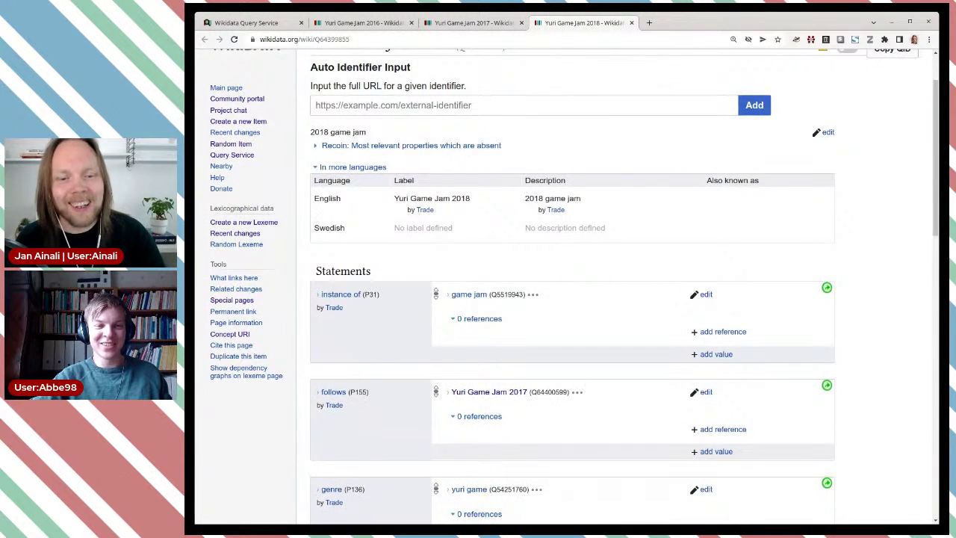
left_click(706, 355)
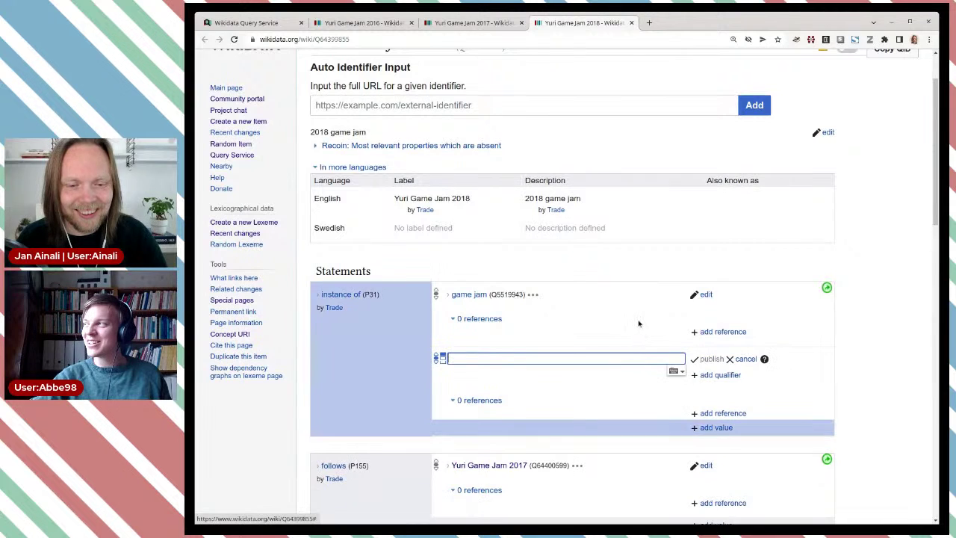
type("Q27968055")
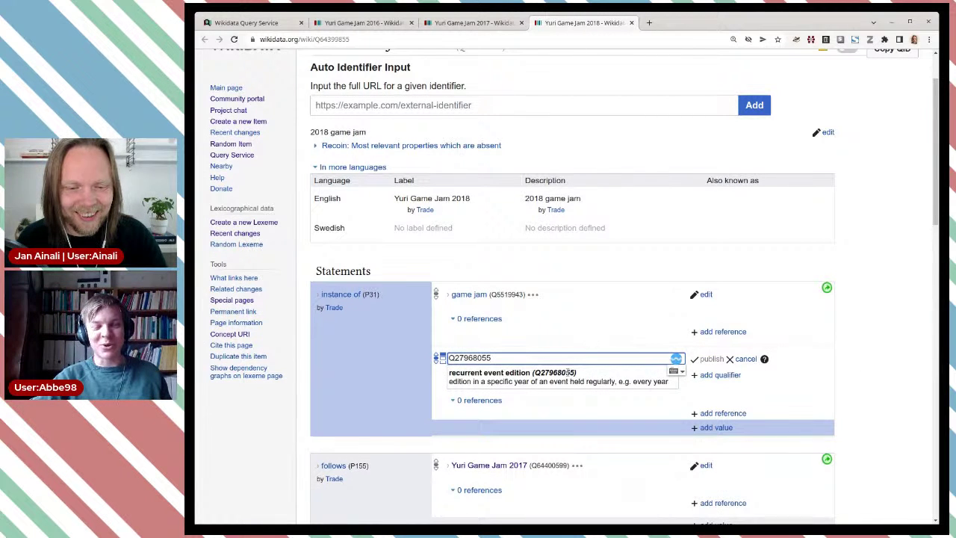
left_click(568, 372)
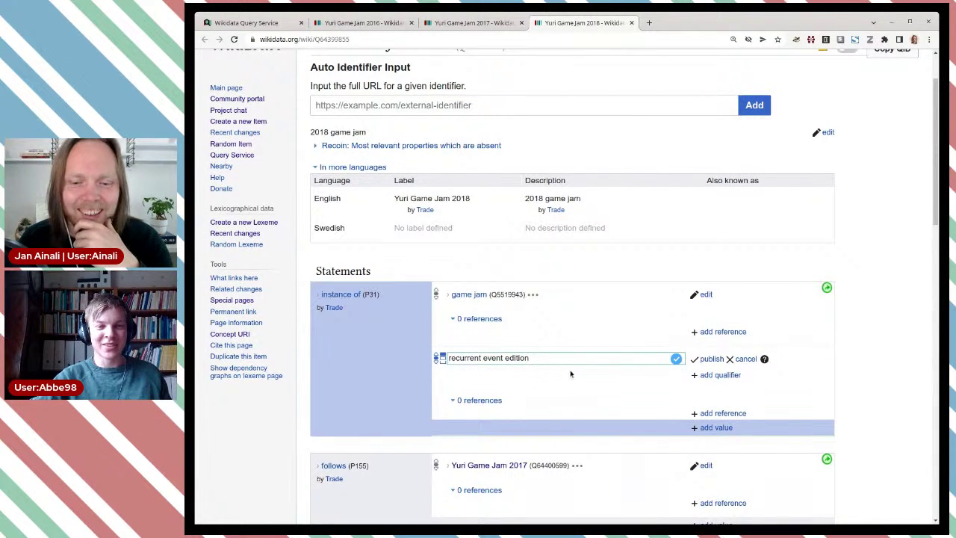
left_click(705, 360)
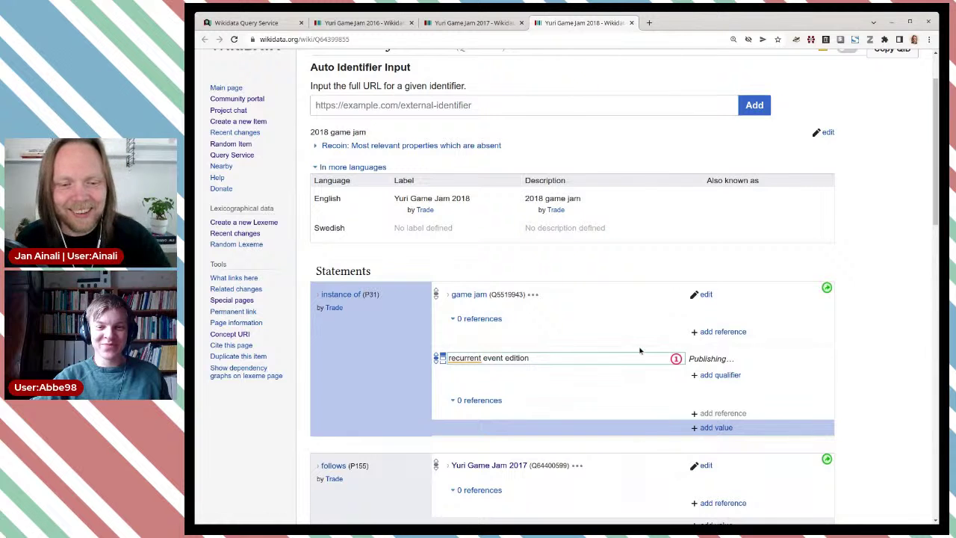
- Close the three Yuri Game Jam items and open the eLife Sprint 2019 and eLife Sprint 2020 items from the query results
left_click(411, 23)
left_click(411, 23)
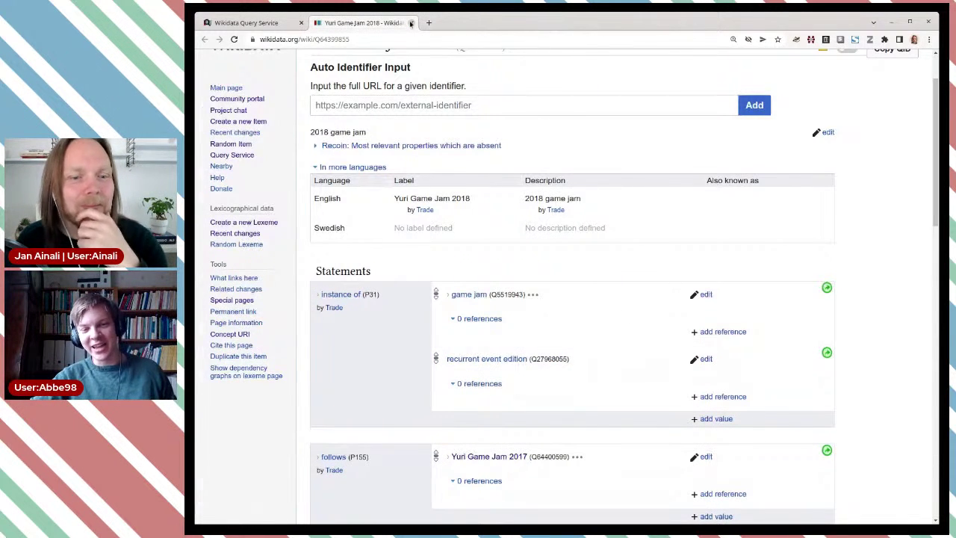
left_click(411, 22)
scroll(512, 225, "down", 4)
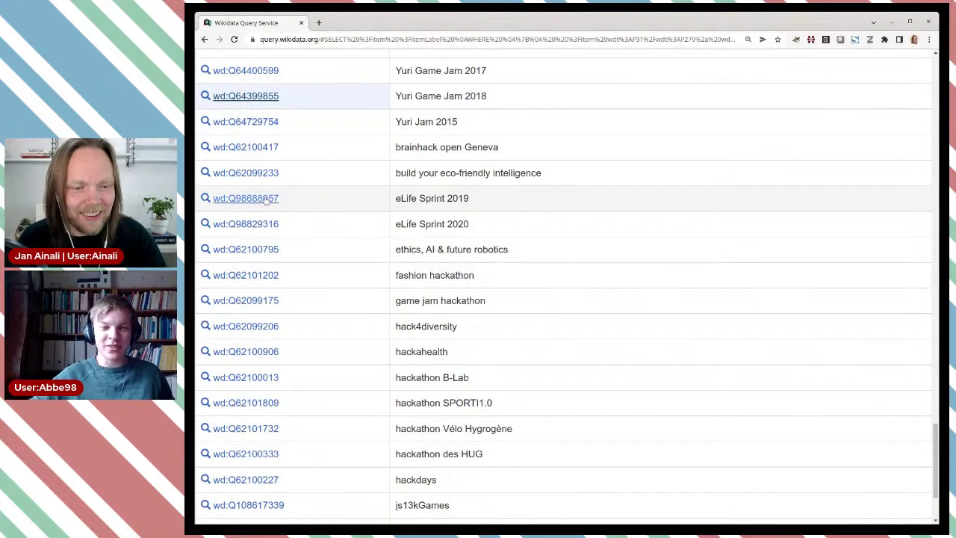
middle_click(266, 200)
middle_click(260, 225)
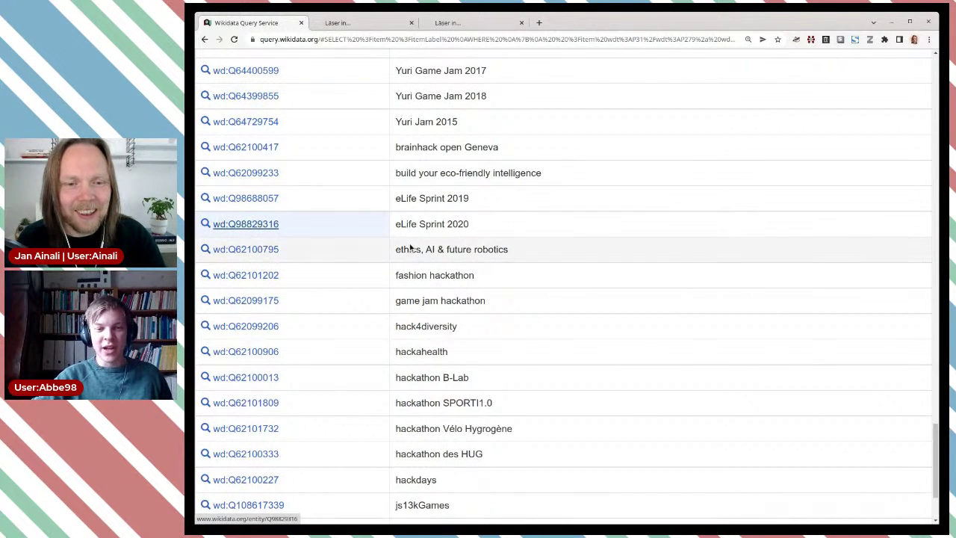
- Compare the instance of values and other statements on the eLife Sprint 2019 and eLife Sprint 2020 items
key("ctrl+Tab")
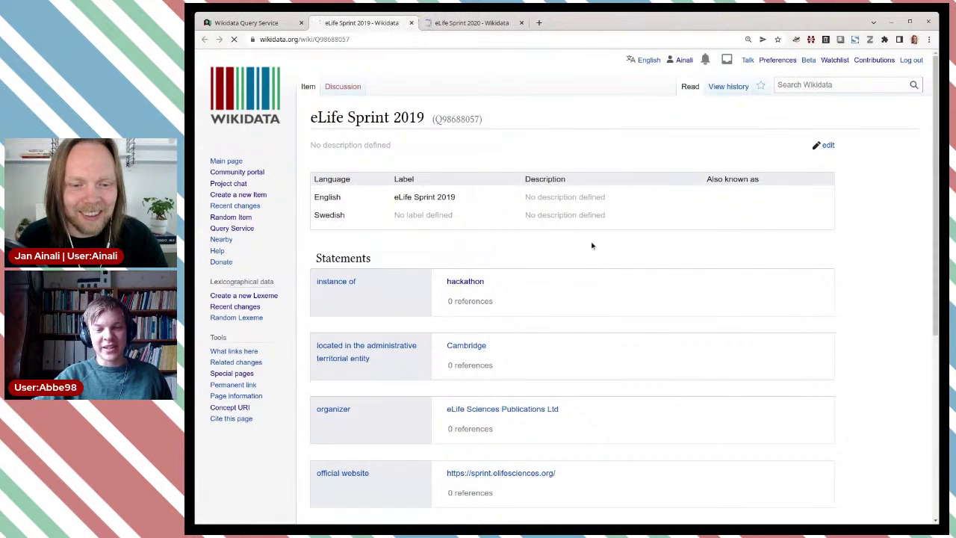
scroll(592, 245, "down", 2)
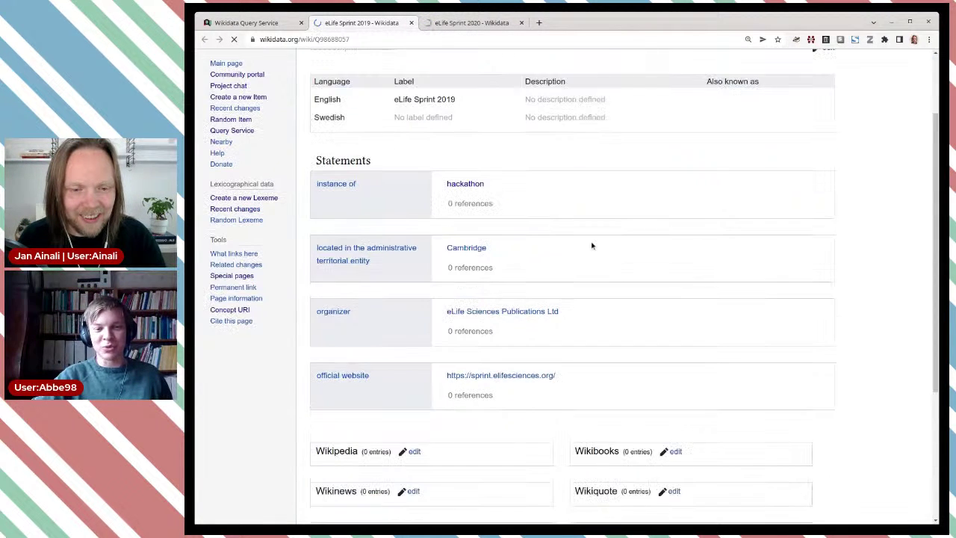
scroll(591, 245, "up", 1)
key("ctrl+Tab")
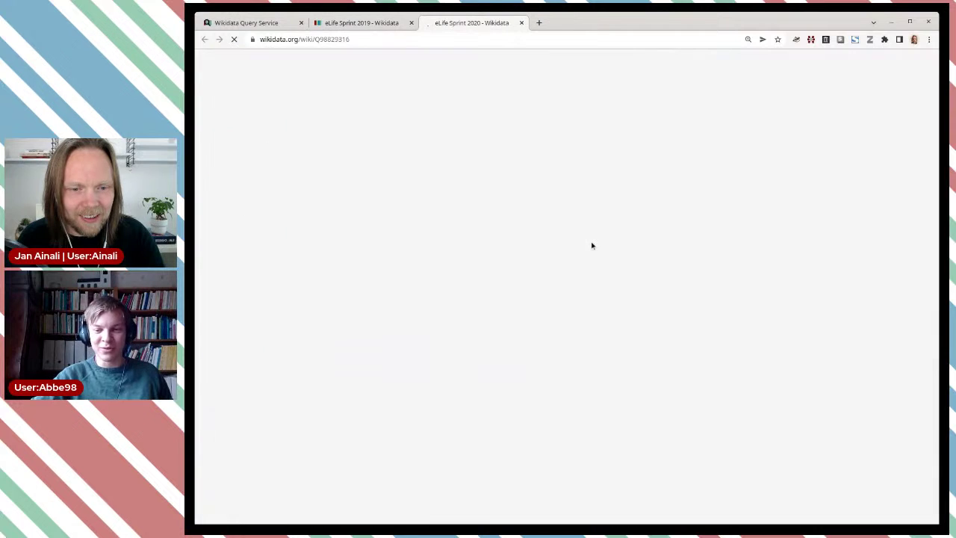
scroll(592, 245, "down", 1)
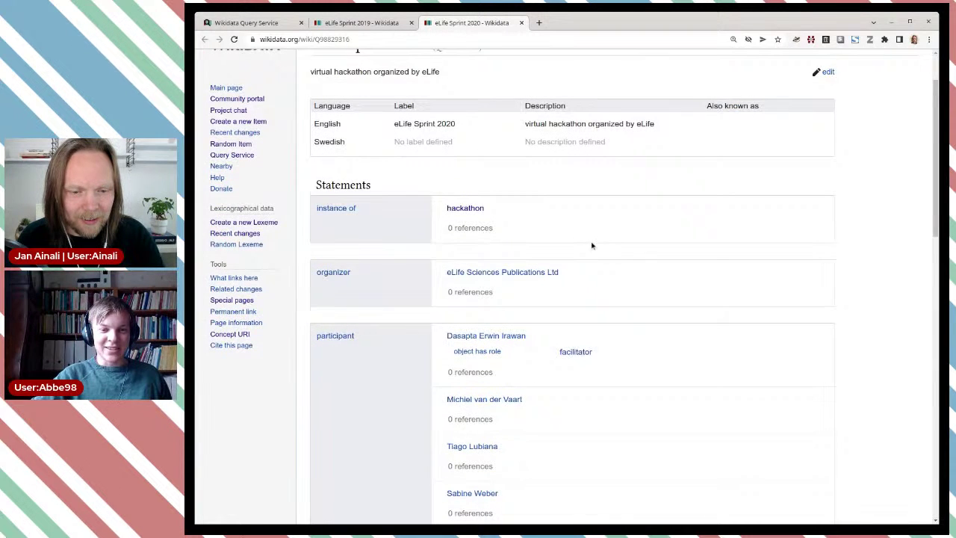
scroll(591, 245, "down", 2)
key("ctrl+shift+Tab")
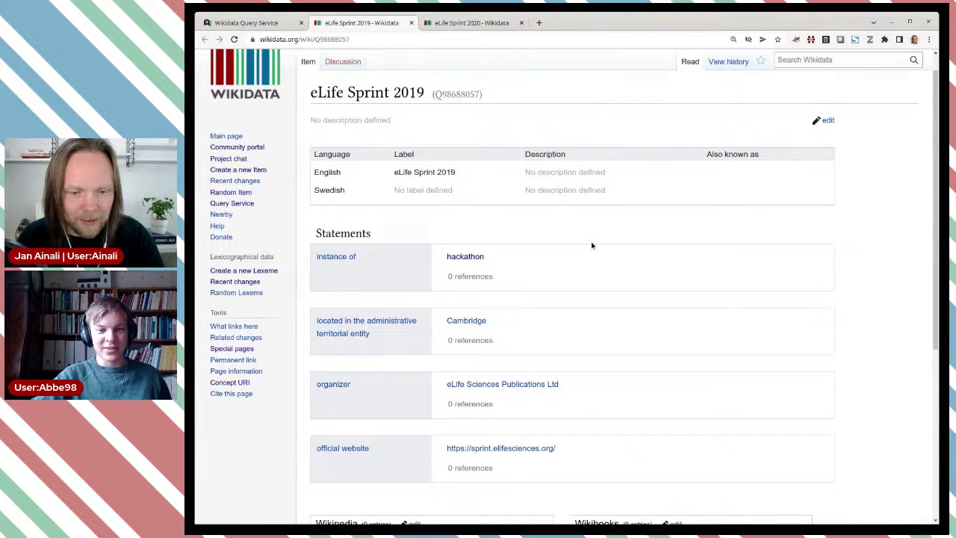
- Add recurrent event edition (Q27968055) as a second instance of value on eLife Sprint 2020, publish it and close the item
key("ctrl+Tab")
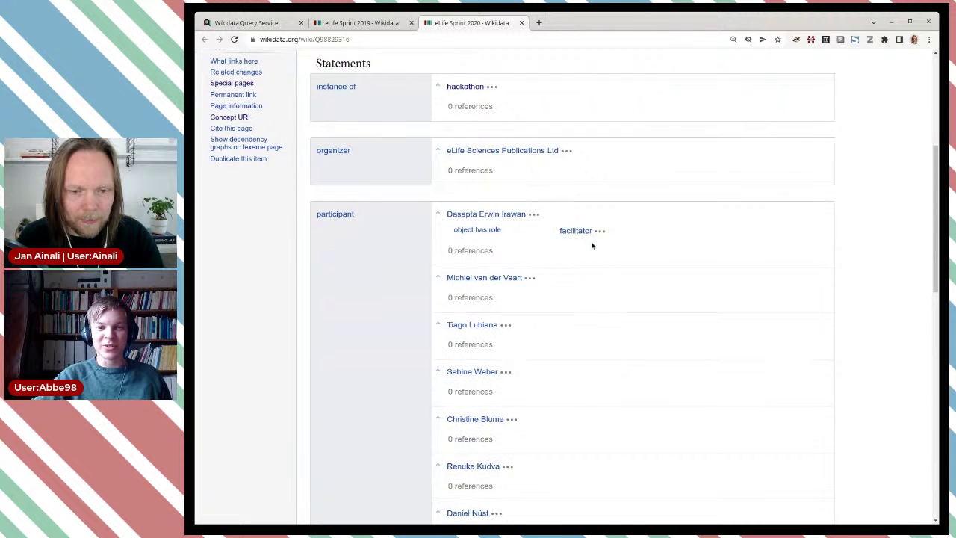
scroll(657, 240, "up", 1)
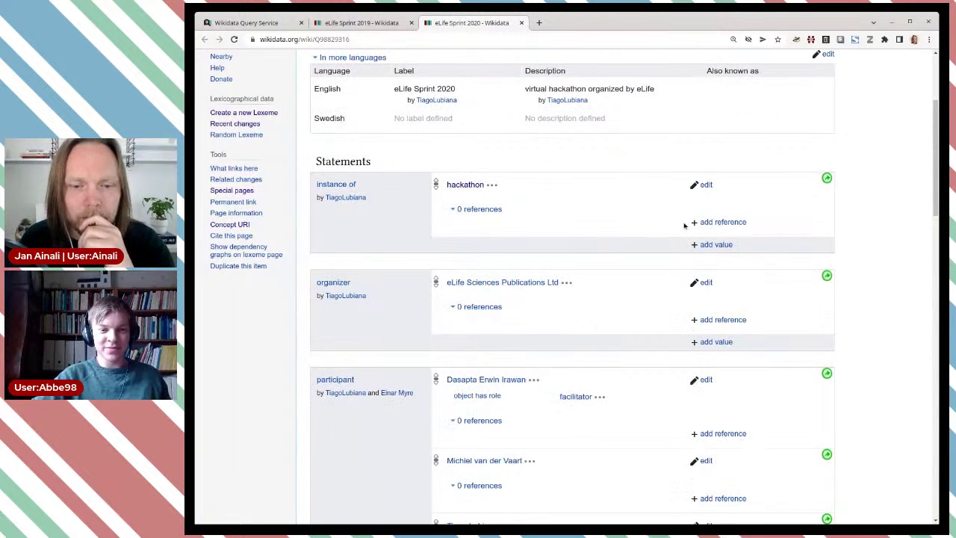
left_click(706, 245)
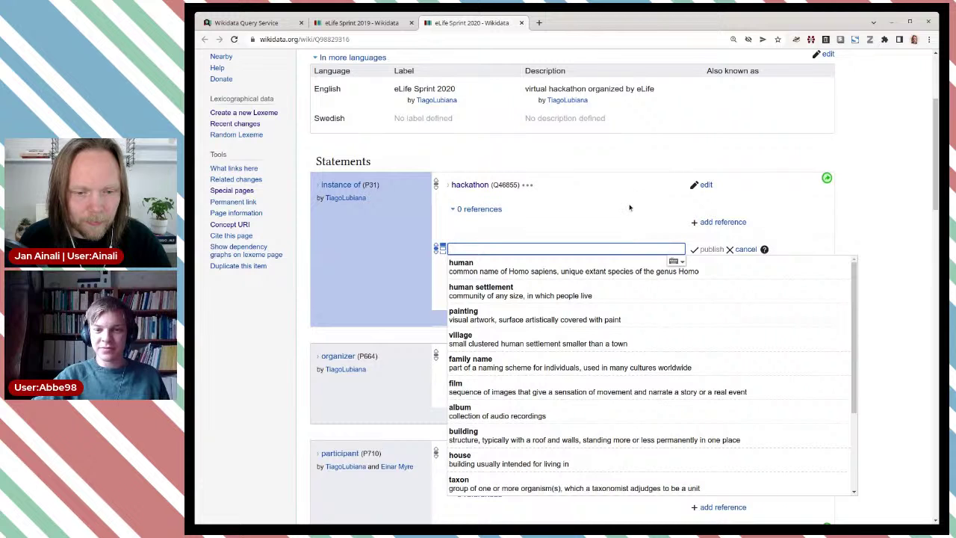
type("Q27968055")
left_click(512, 268)
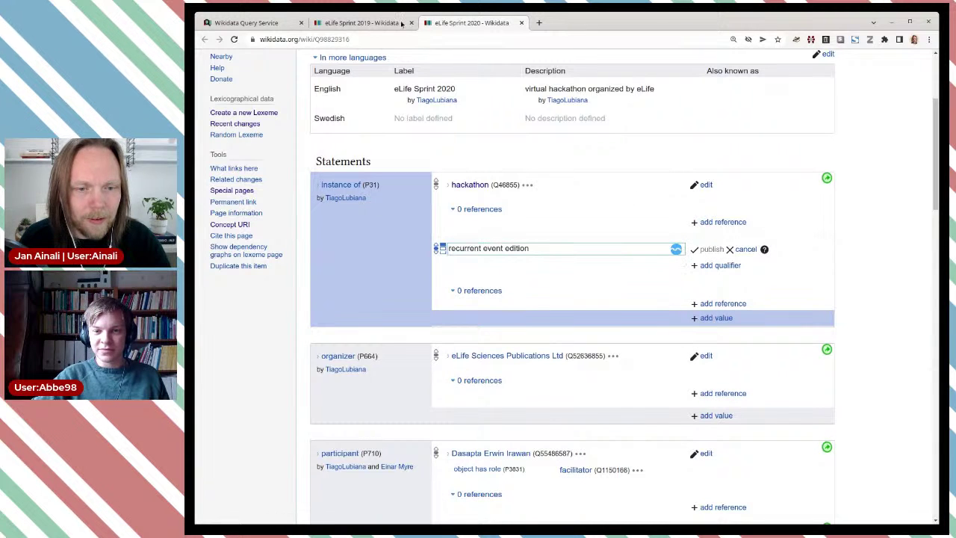
key("Return")
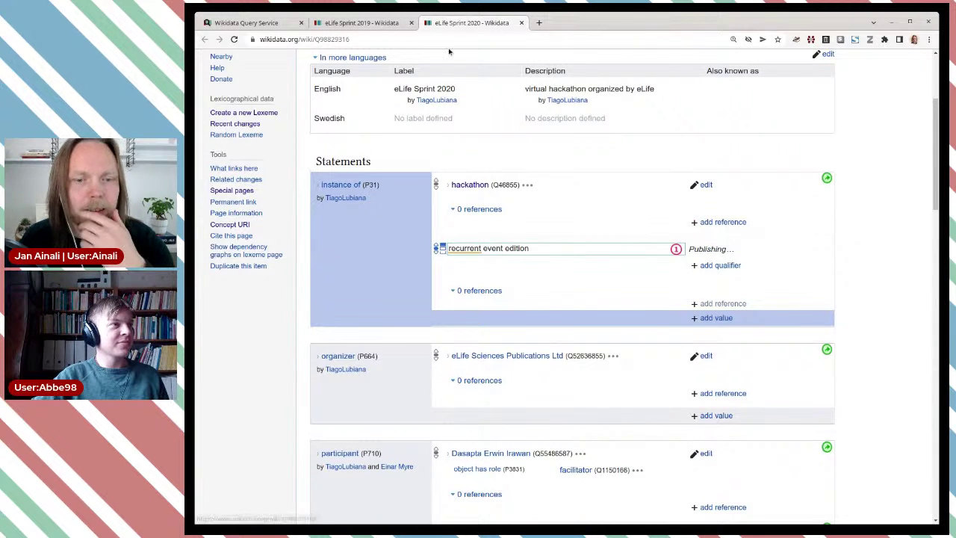
left_click(522, 22)
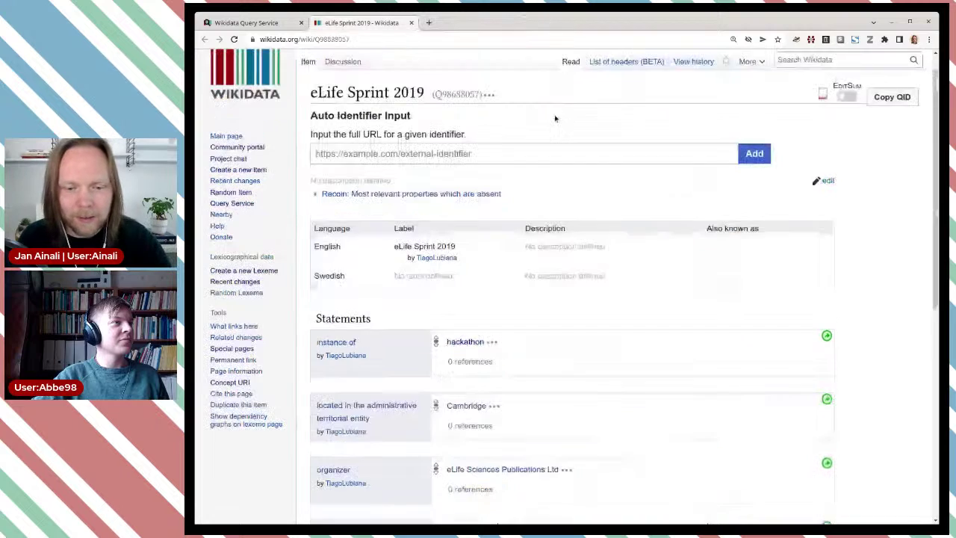
- Add recurrent event edition (Q27968055) as a second instance of value on eLife Sprint 2019, publish it and close the item
scroll(707, 308, "down", 1)
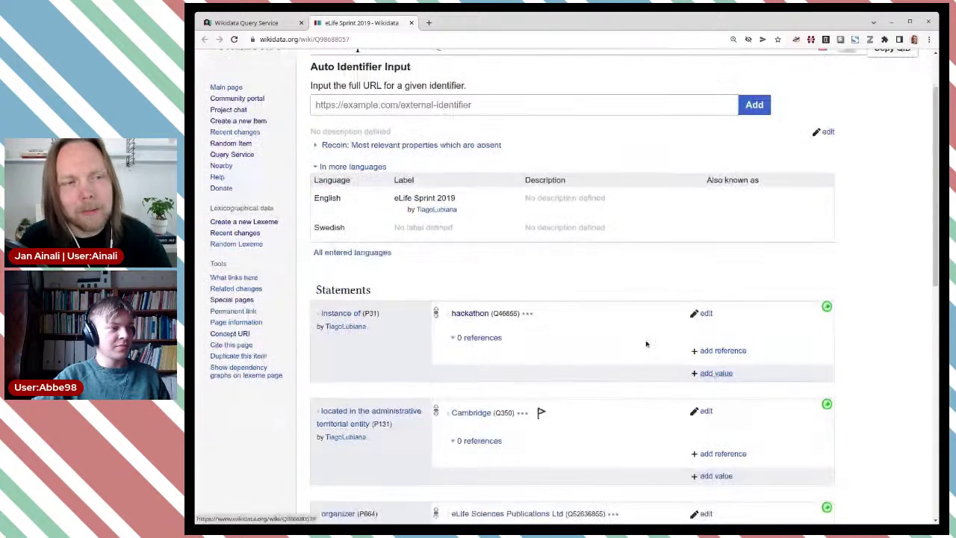
left_click(716, 372)
scroll(578, 271, "down", 1)
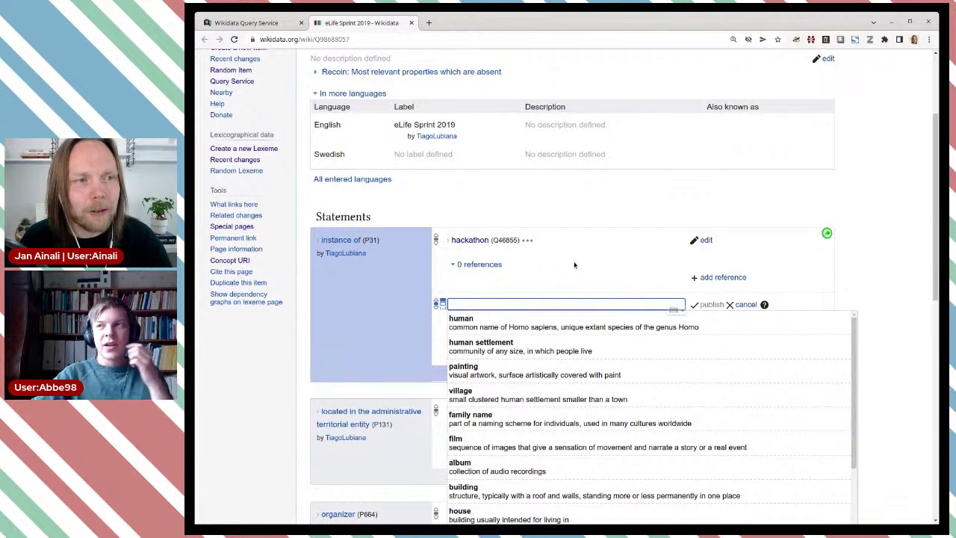
type("Q27968055")
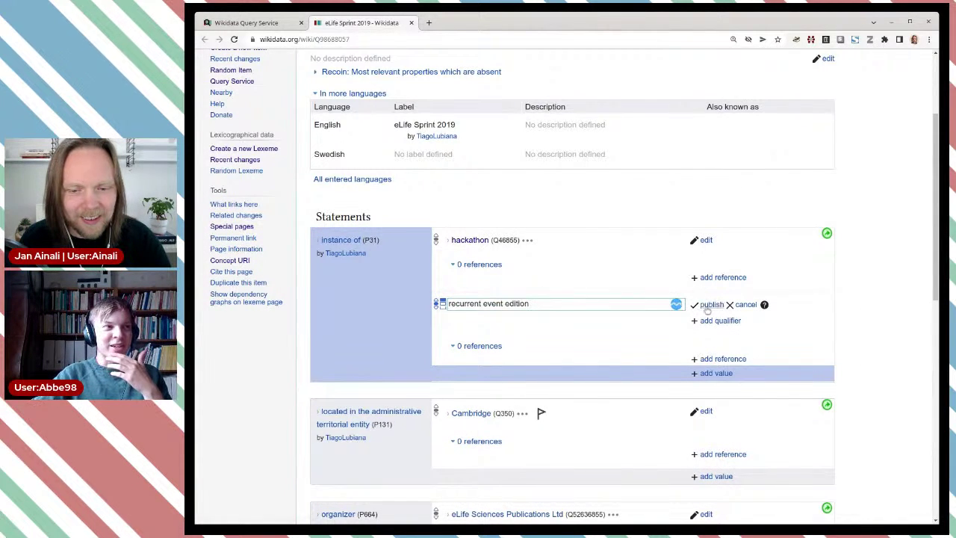
left_click(707, 304)
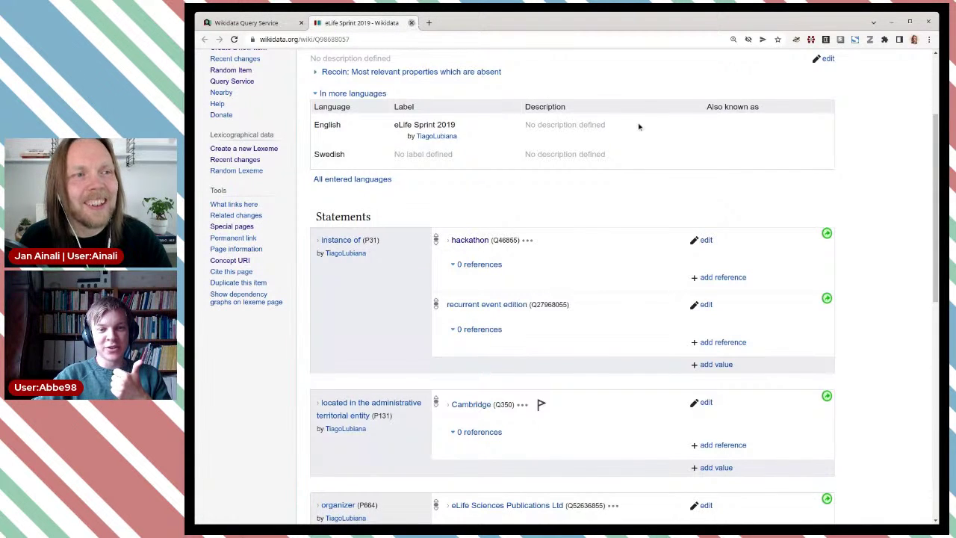
key("ctrl+w")
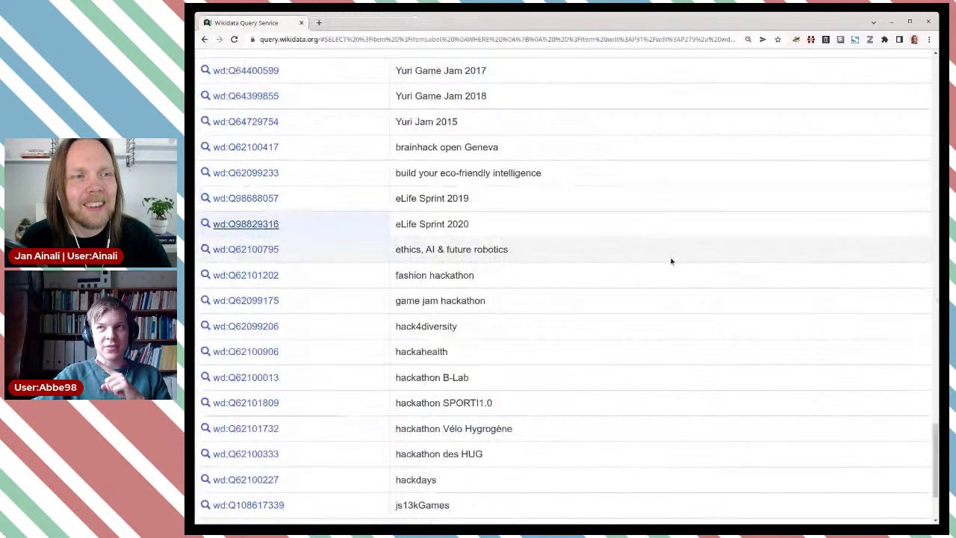
- Look through the hackathon query results, from the end of the list back up to the CTC events, for remaining recurring editions
scroll(595, 273, "down", 2)
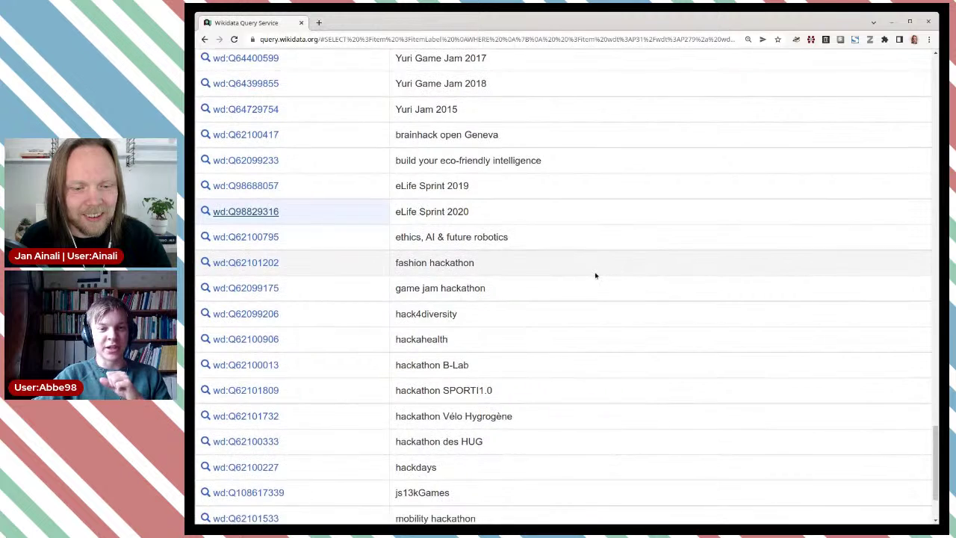
scroll(595, 276, "down", 1)
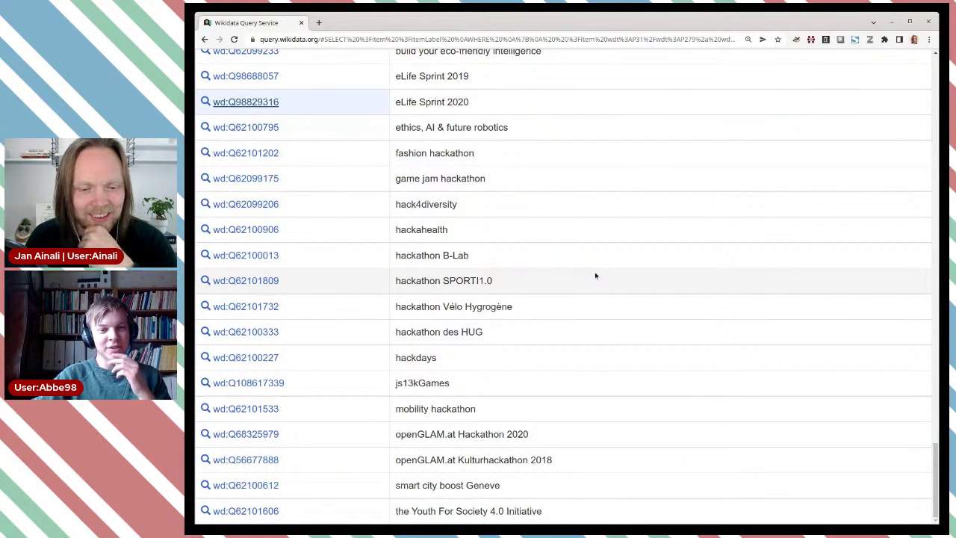
scroll(563, 293, "up", 4)
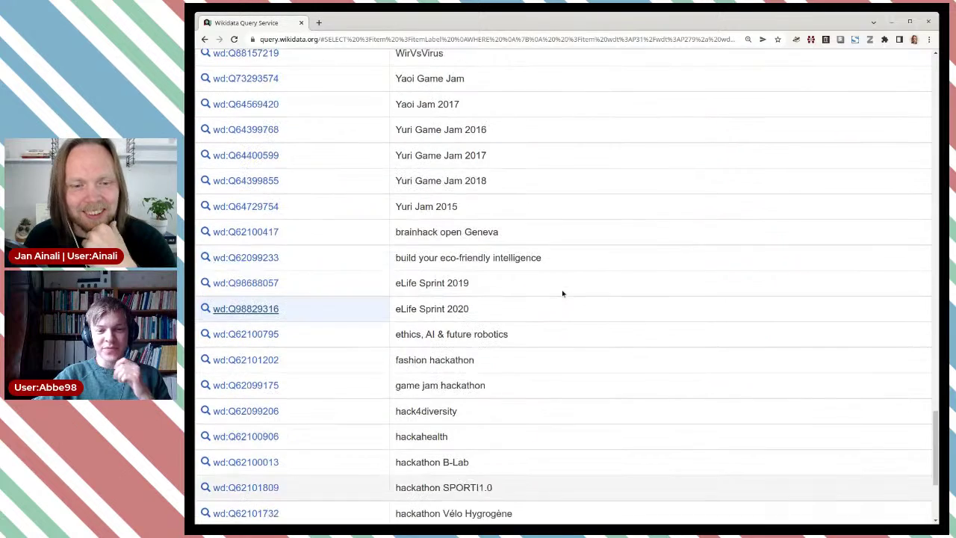
scroll(562, 292, "up", 3)
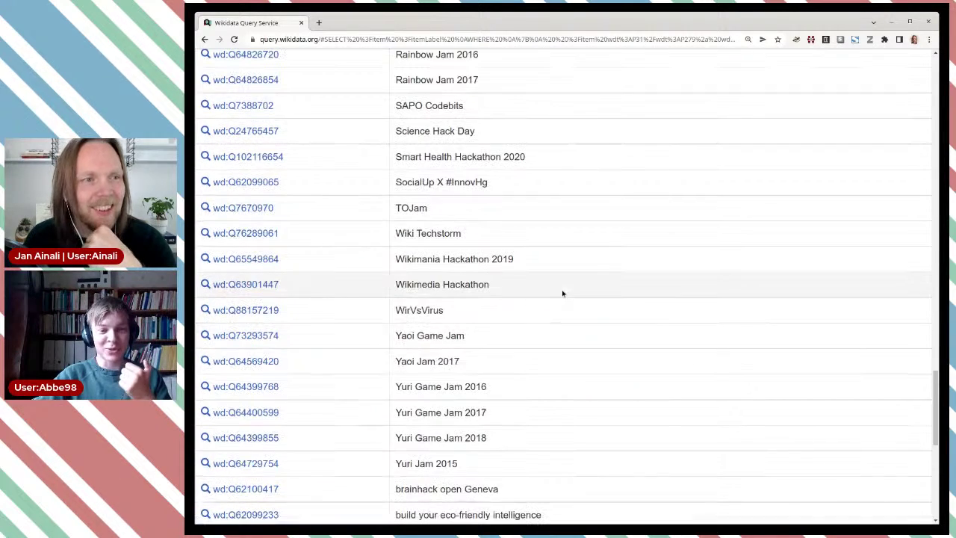
scroll(562, 293, "up", 3)
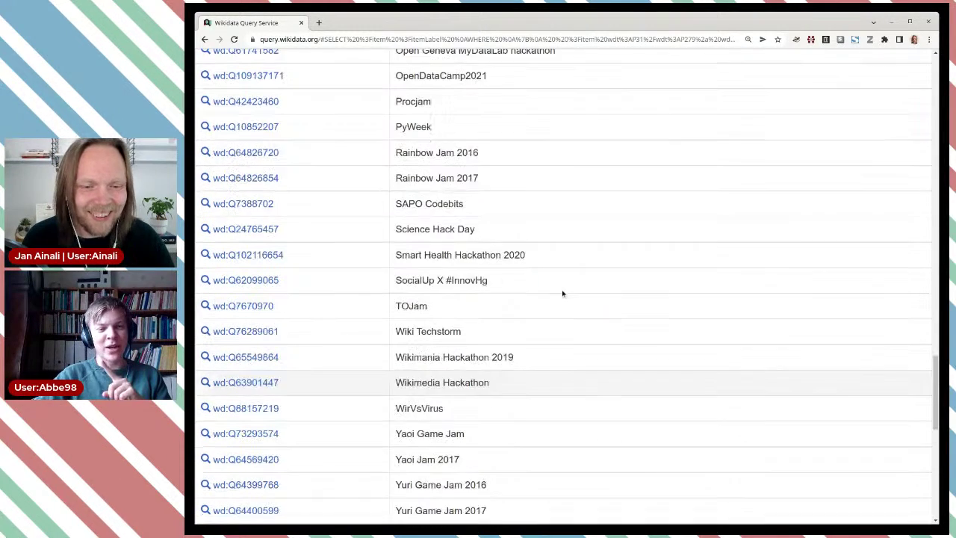
scroll(563, 293, "up", 4)
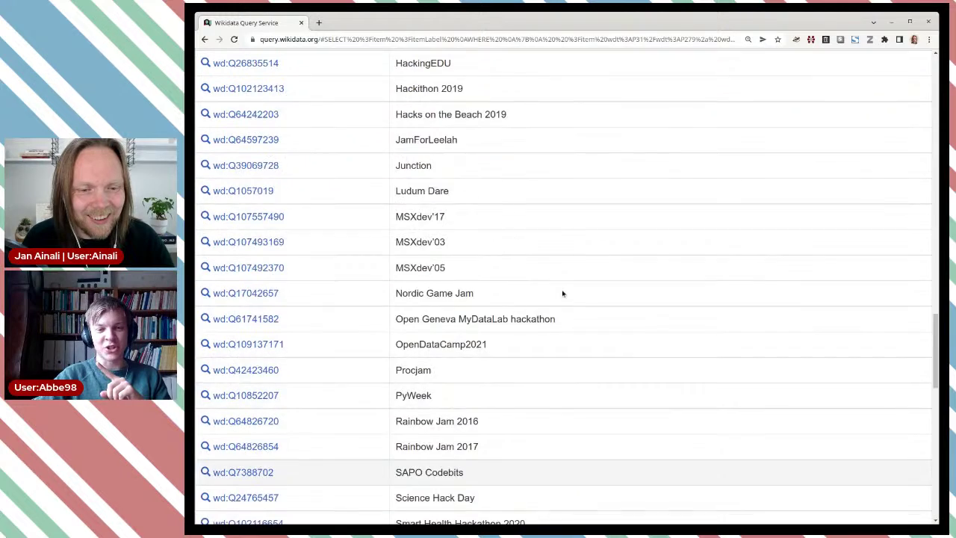
scroll(563, 293, "up", 3)
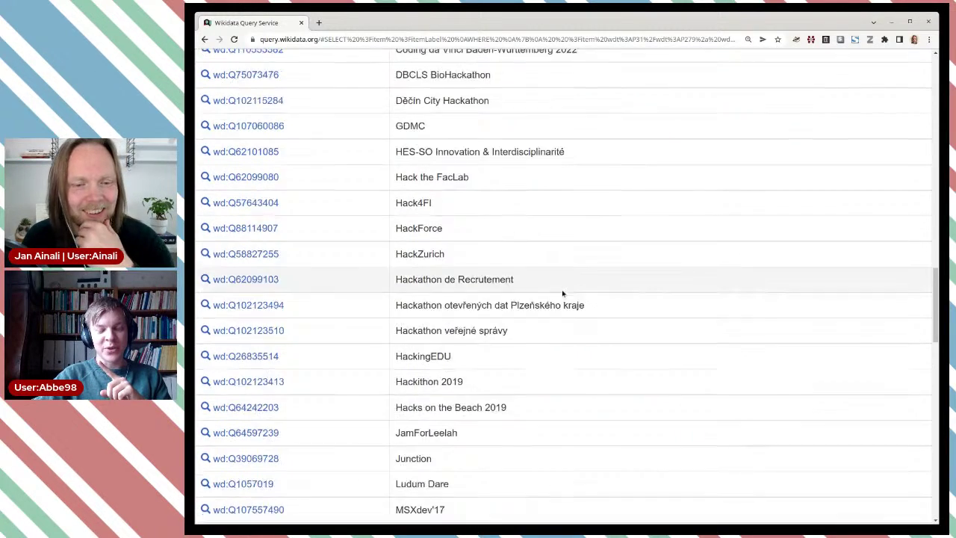
scroll(563, 293, "up", 2)
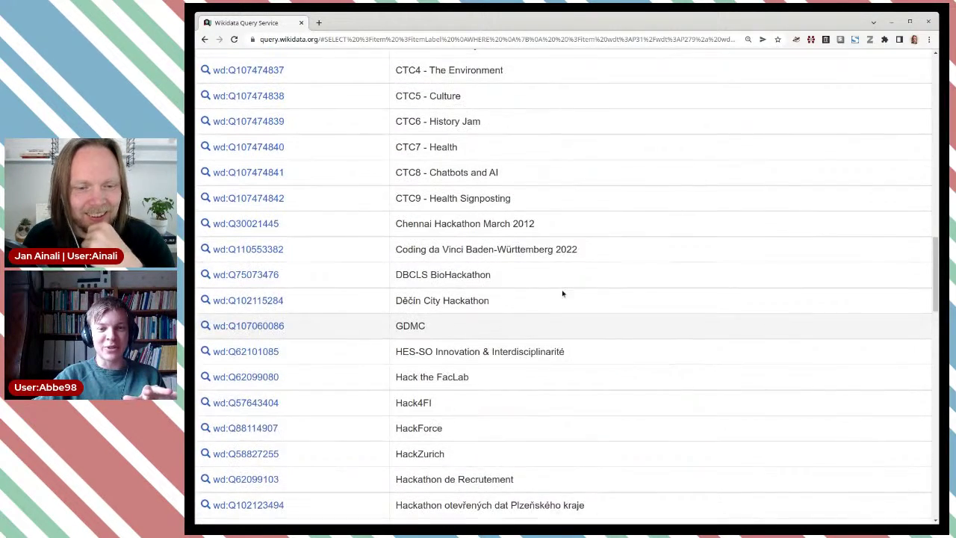
scroll(563, 293, "up", 1)
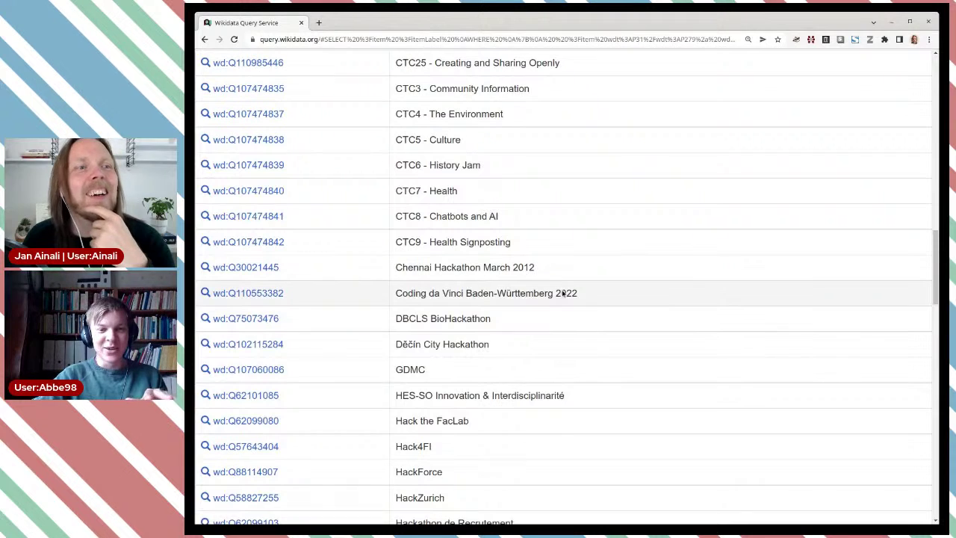
scroll(562, 292, "up", 1)
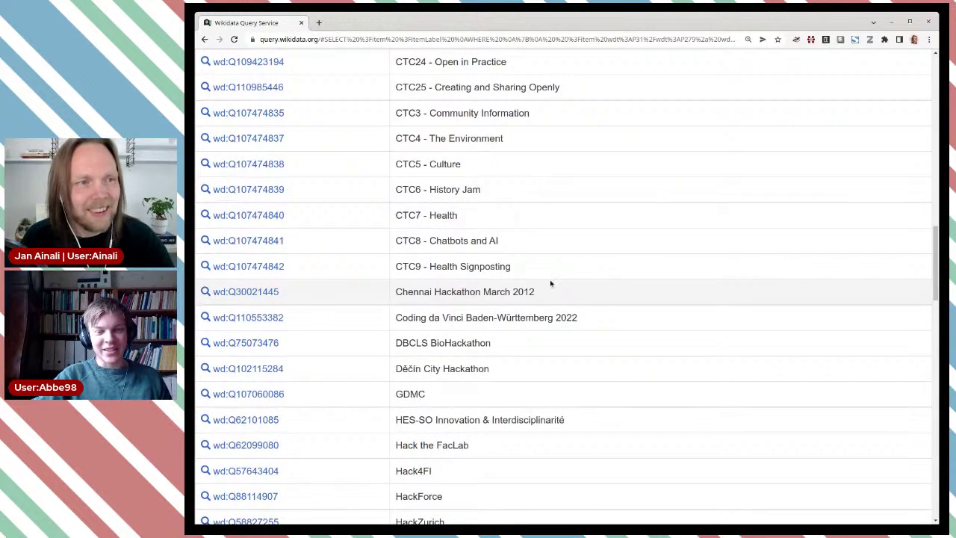
scroll(527, 281, "up", 5)
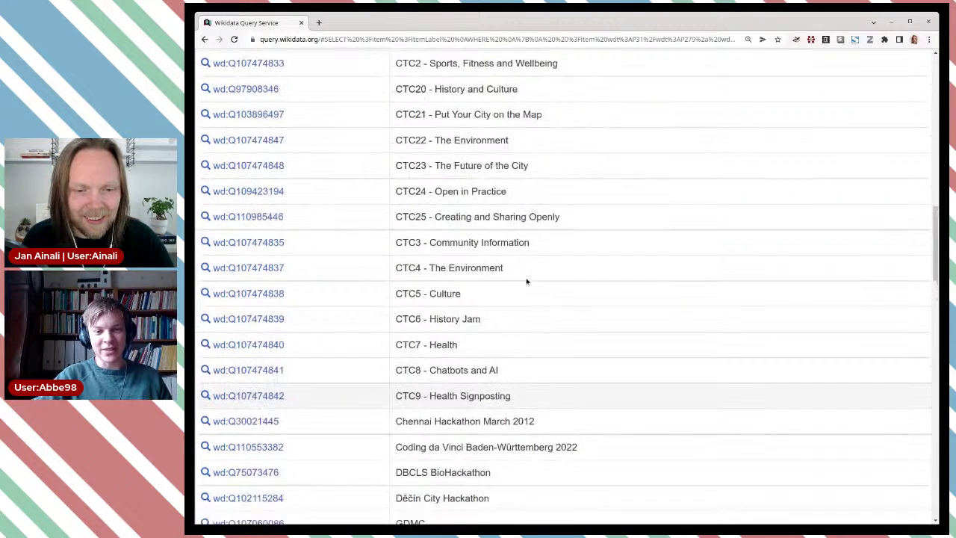
- Examine the numbered CTC events in the query results and the entries around them to judge whether they form a recurring series
scroll(527, 281, "up", 12)
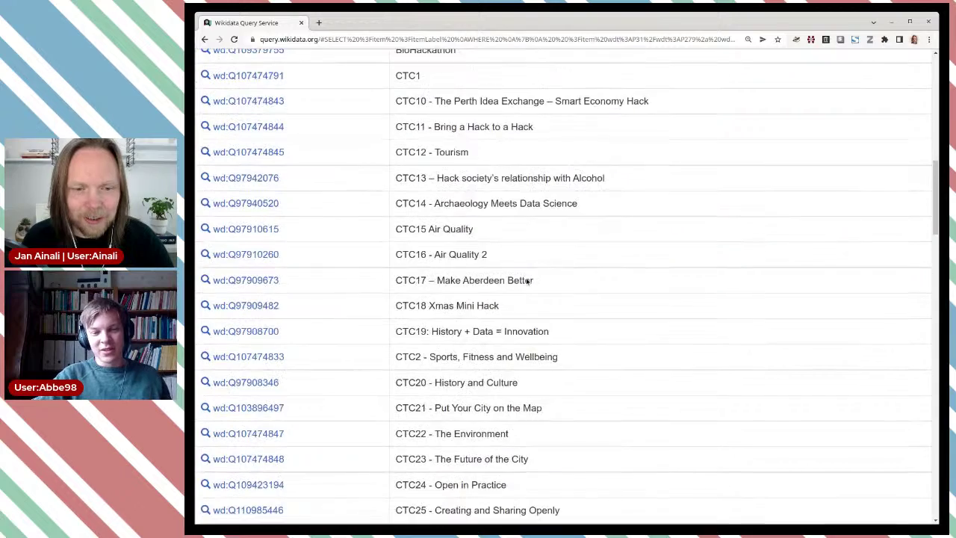
scroll(526, 281, "up", 2)
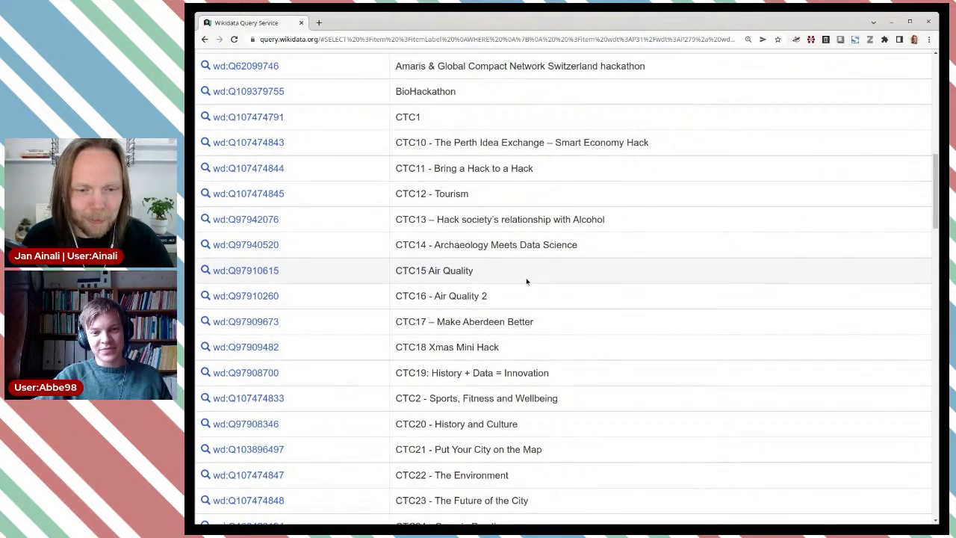
scroll(526, 281, "up", 7)
scroll(526, 280, "down", 6)
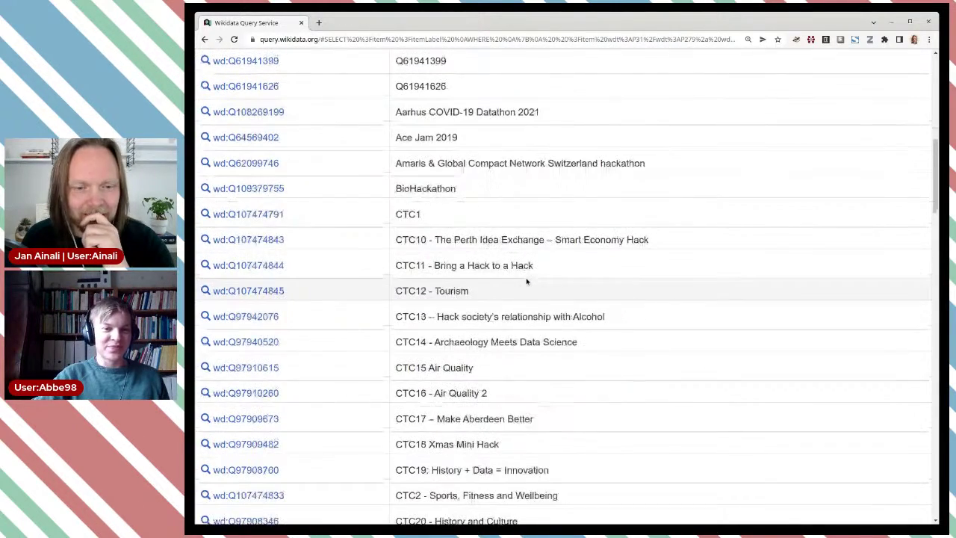
scroll(527, 281, "up", 1)
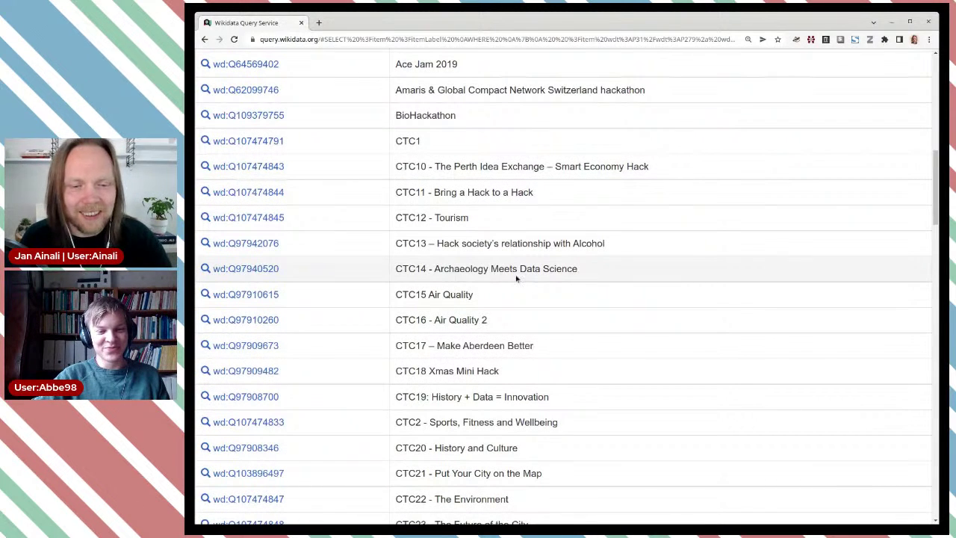
scroll(497, 262, "down", 5)
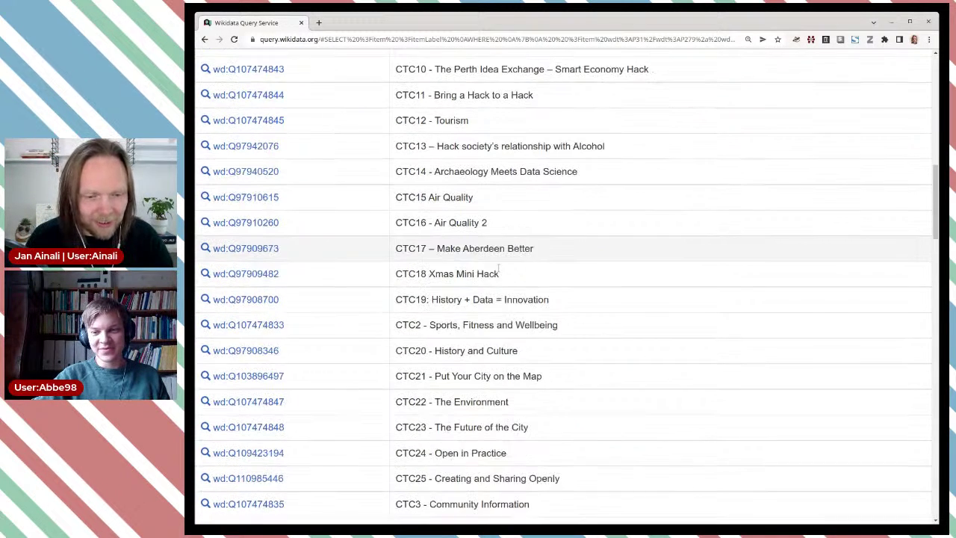
scroll(499, 271, "down", 3)
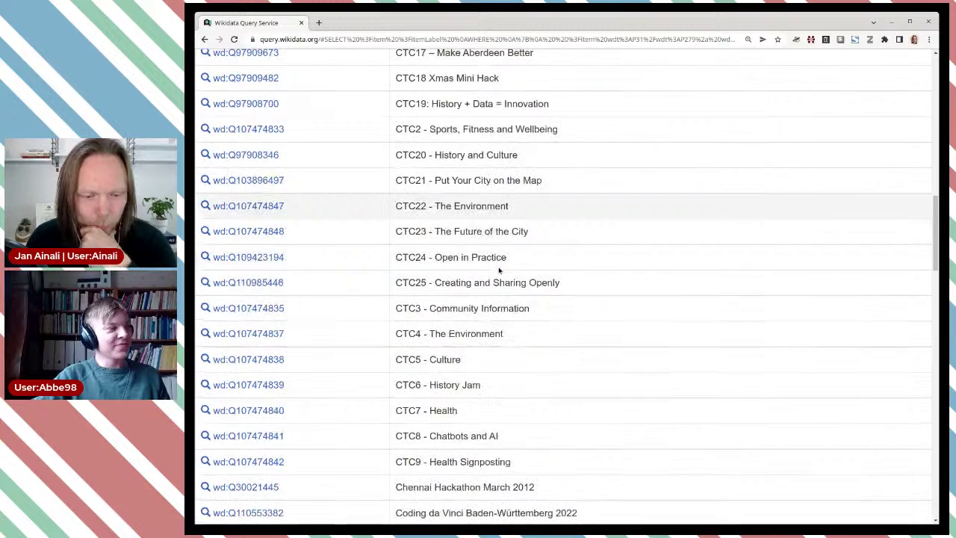
scroll(499, 270, "up", 3)
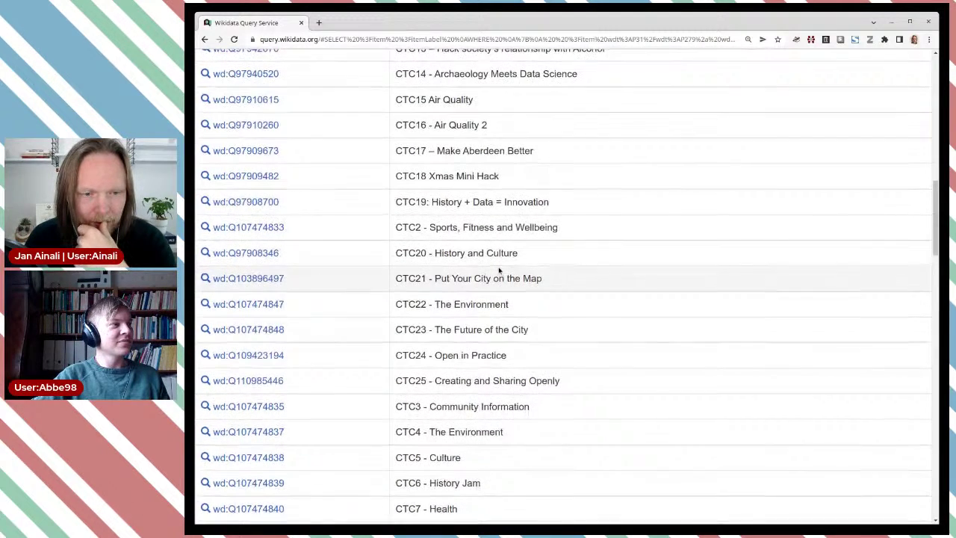
scroll(499, 271, "up", 4)
scroll(499, 270, "up", 2)
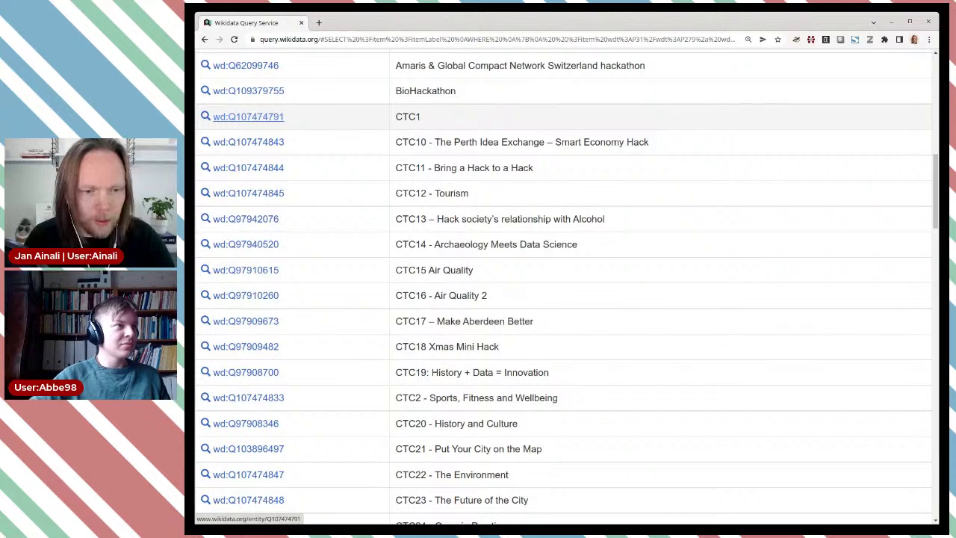
- Open the Wikidata items of the CTC events in list order, from CTC1 and CTC10 through CTC18, each in its own tab
middle_click(248, 142)
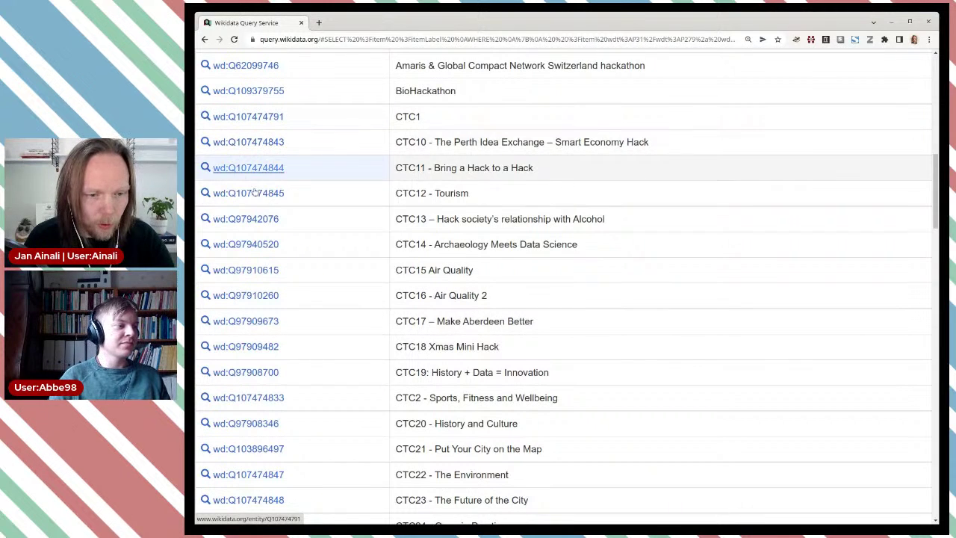
middle_click(248, 167)
middle_click(248, 193)
middle_click(246, 219)
middle_click(254, 247)
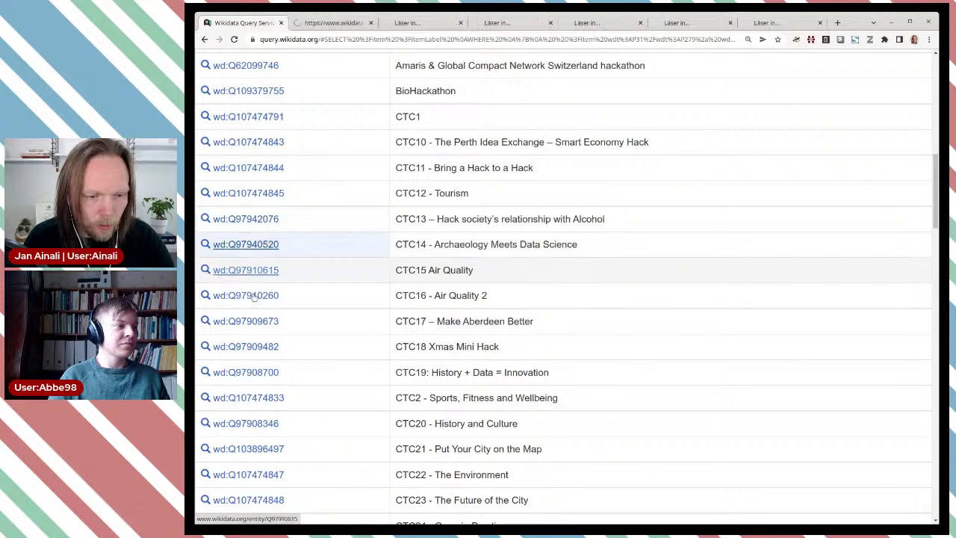
middle_click(252, 295)
middle_click(250, 321)
middle_click(251, 348)
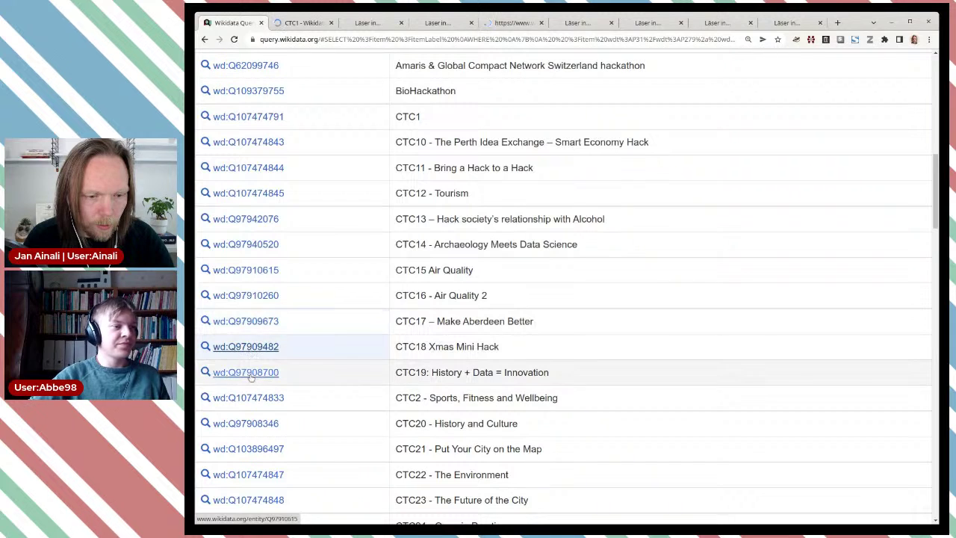
- Open the CTC19 to CTC25 hackathon items from the query results in background tabs
middle_click(250, 373)
scroll(256, 398, "down", 1)
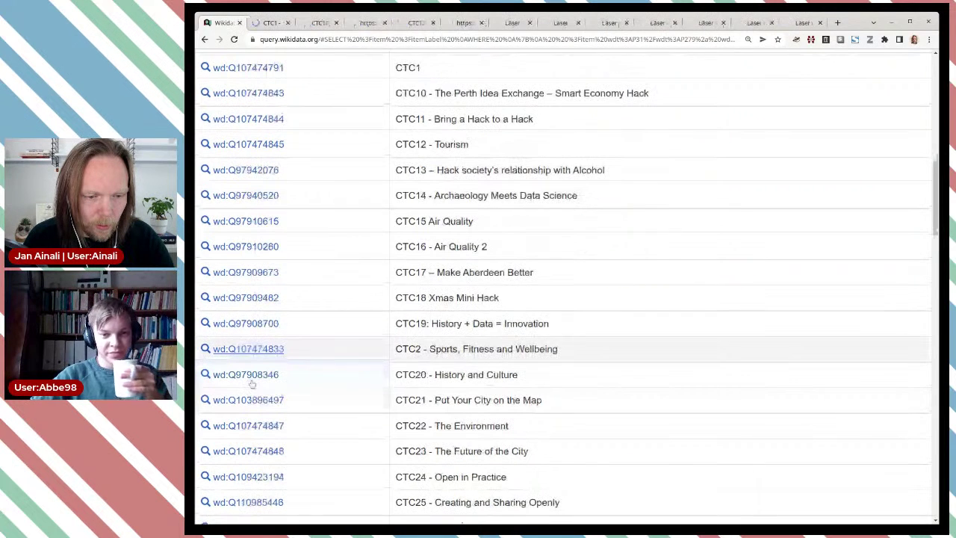
middle_click(250, 401)
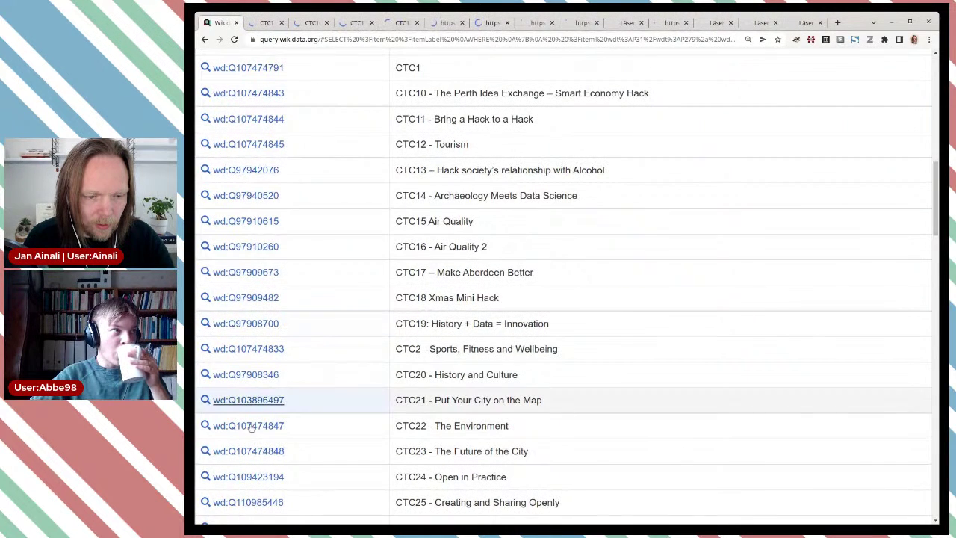
middle_click(251, 426)
middle_click(252, 451)
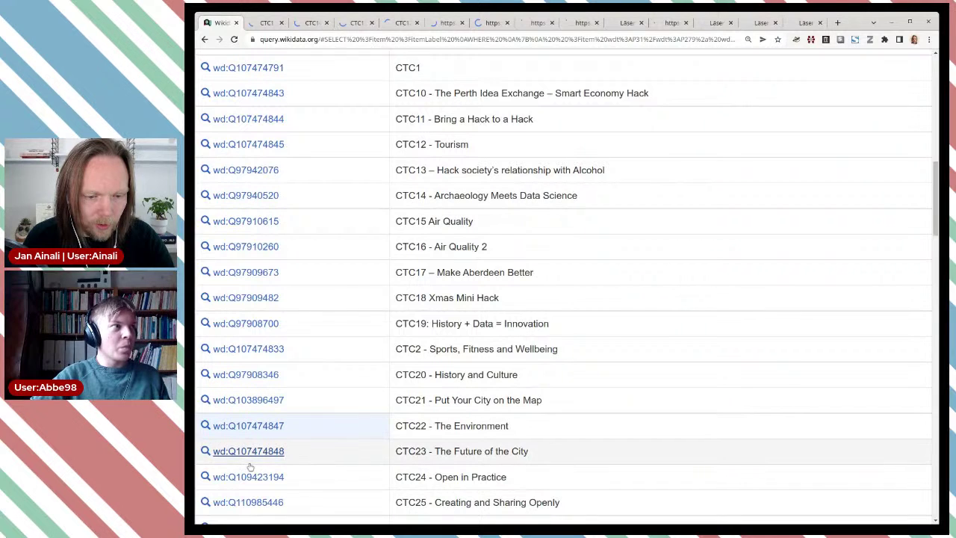
middle_click(250, 476)
scroll(252, 472, "down", 1)
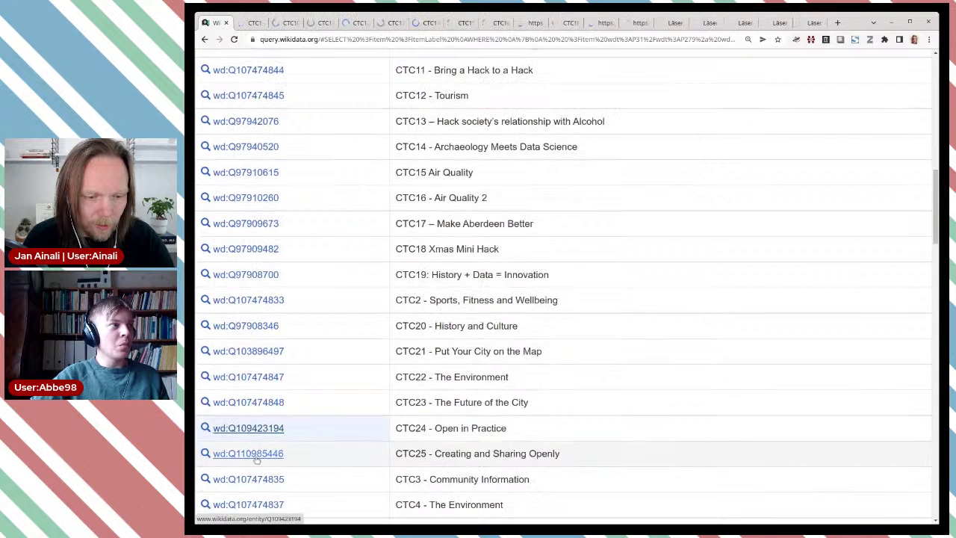
scroll(299, 429, "down", 1)
middle_click(248, 380)
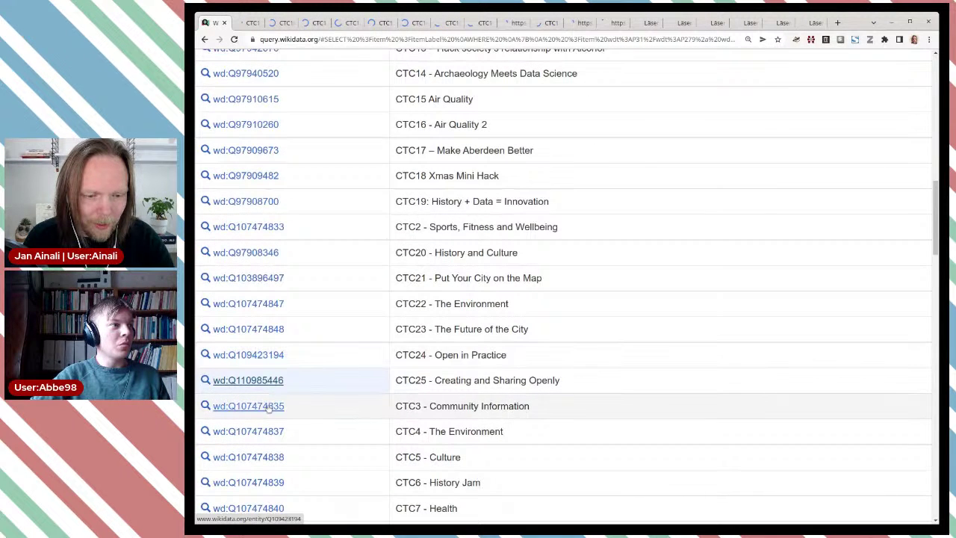
- Open the CTC3 to CTC9 hackathon items from the query results in background tabs
middle_click(249, 405)
middle_click(262, 437)
scroll(295, 366, "down", 1)
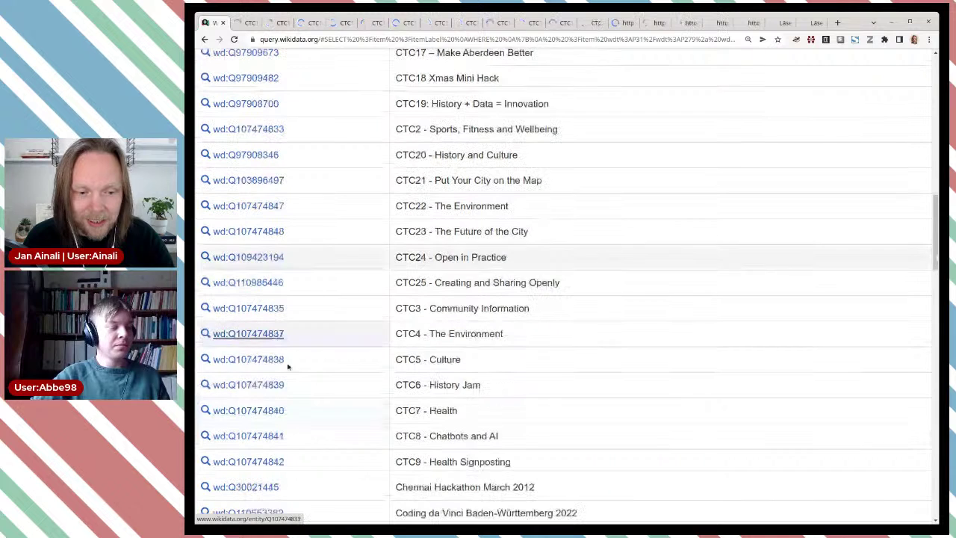
middle_click(252, 361)
middle_click(251, 385)
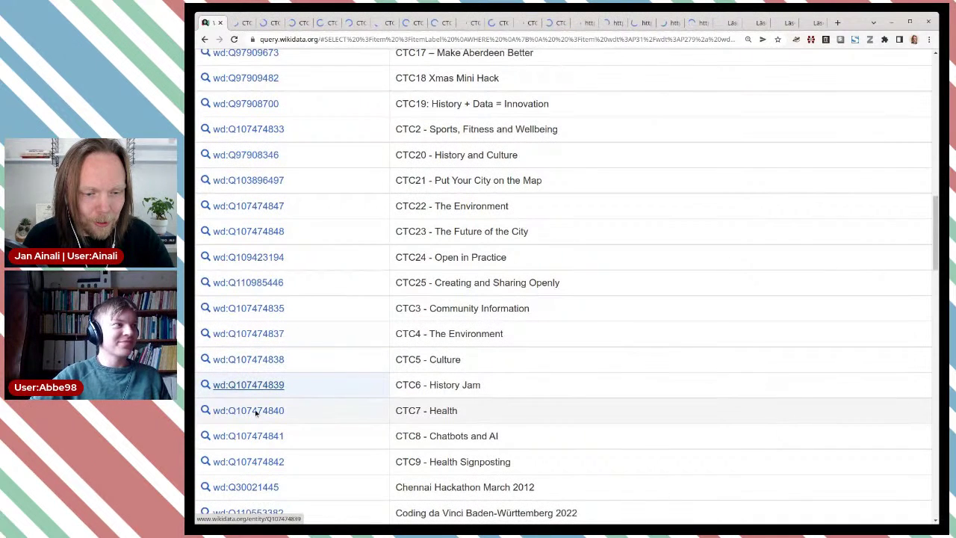
middle_click(254, 410)
middle_click(253, 437)
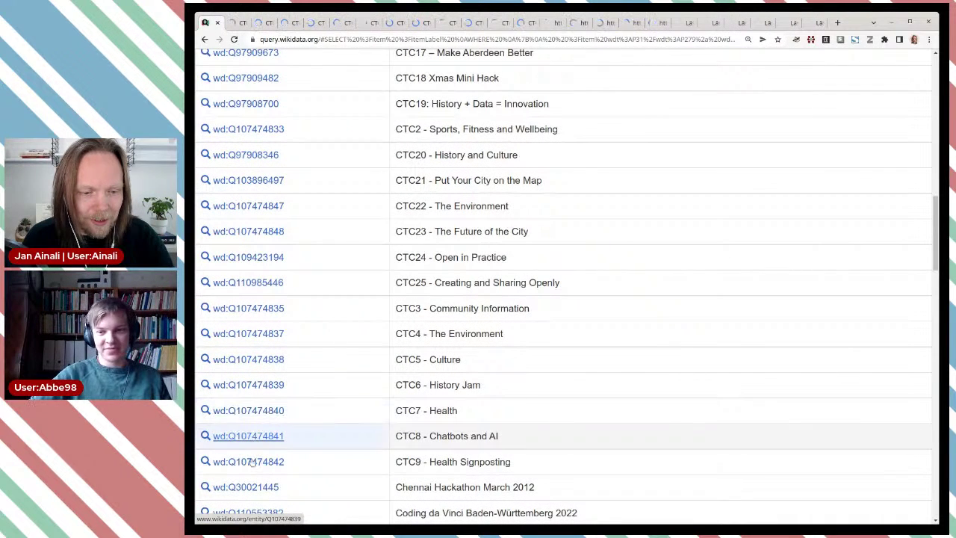
middle_click(252, 462)
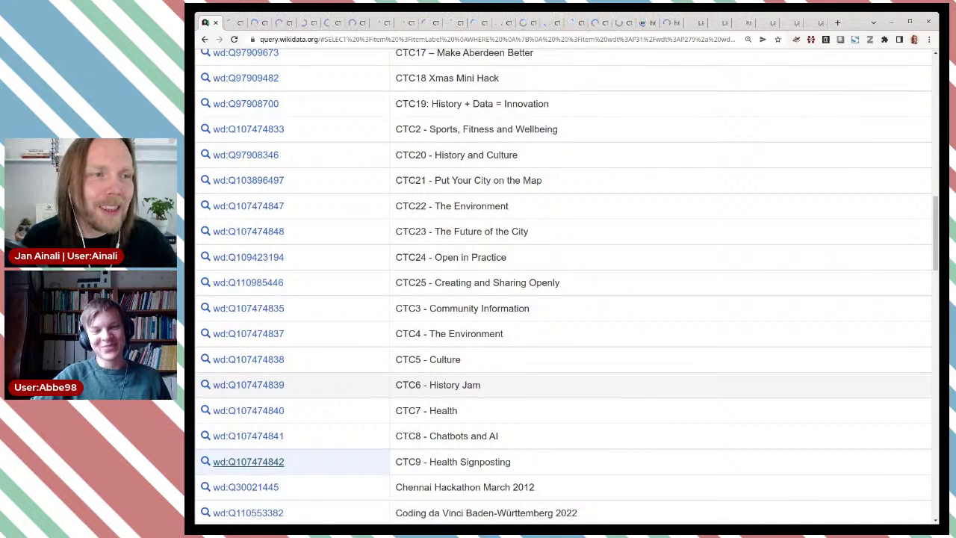
scroll(502, 391, "up", 1)
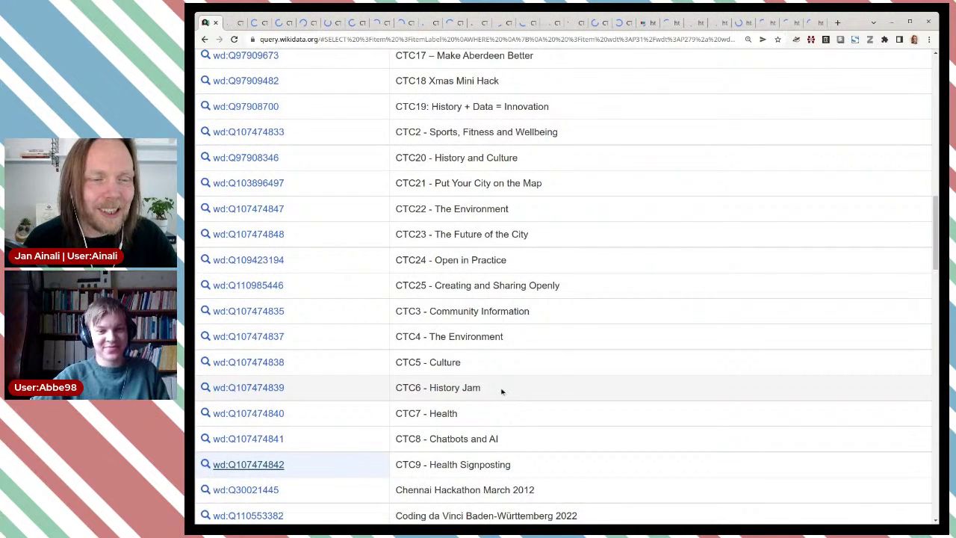
scroll(502, 391, "up", 3)
scroll(502, 391, "down", 2)
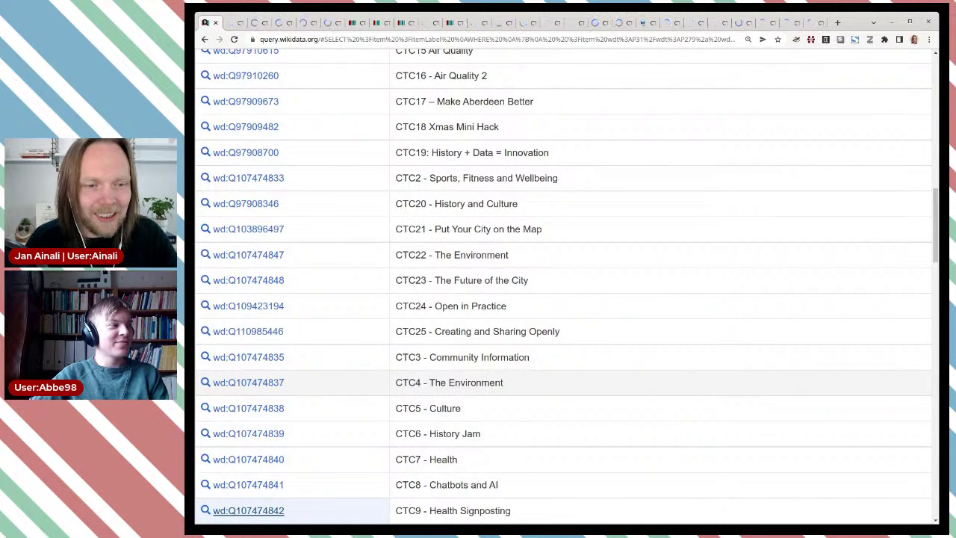
- Examine the description and existing statements of the CTC1 item and glance at the CTC10 item for comparison
key("ctrl+Tab")
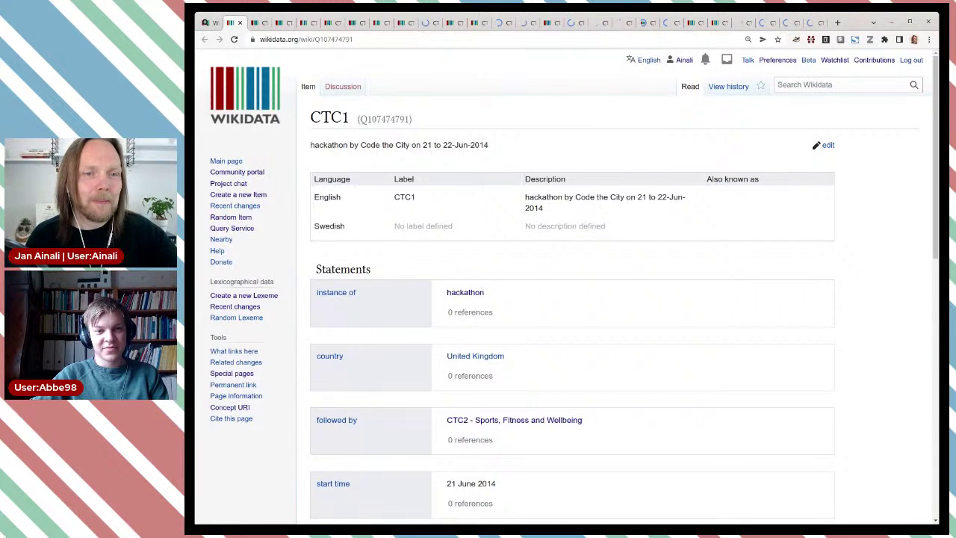
scroll(629, 360, "down", 1)
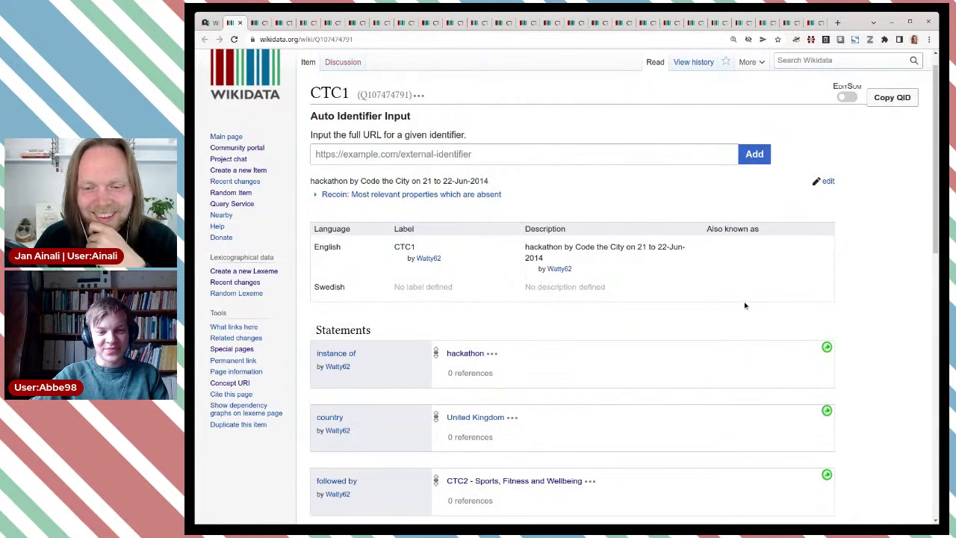
scroll(744, 306, "down", 2)
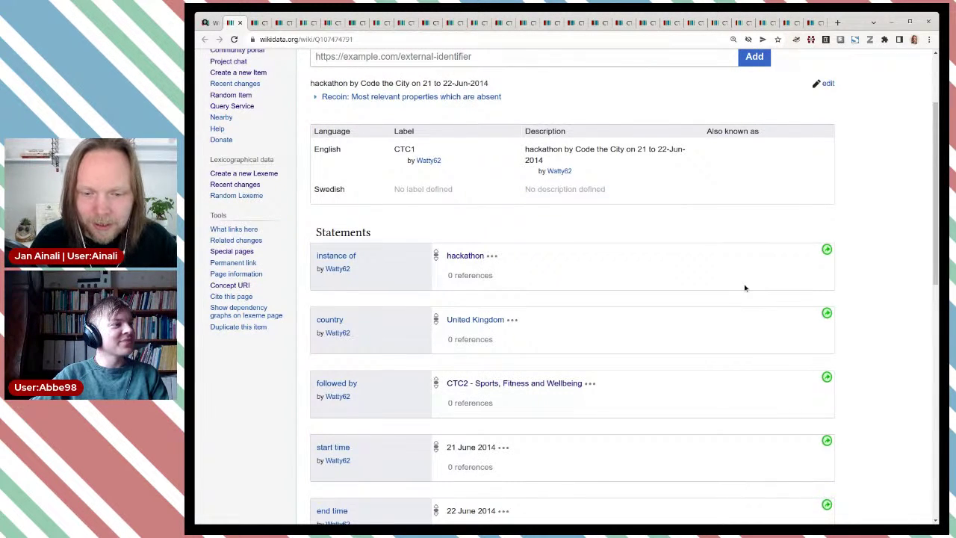
scroll(745, 287, "up", 1)
scroll(745, 288, "down", 1)
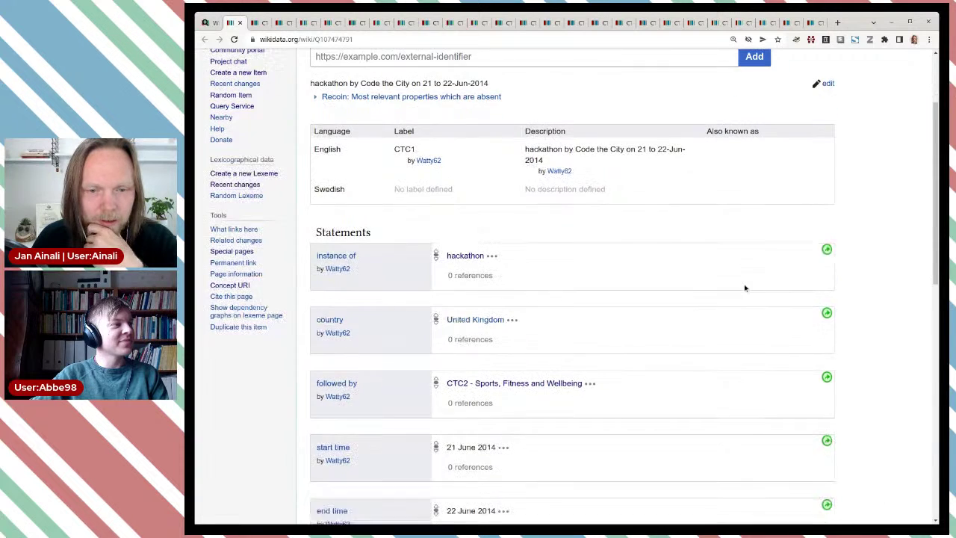
scroll(744, 288, "up", 2)
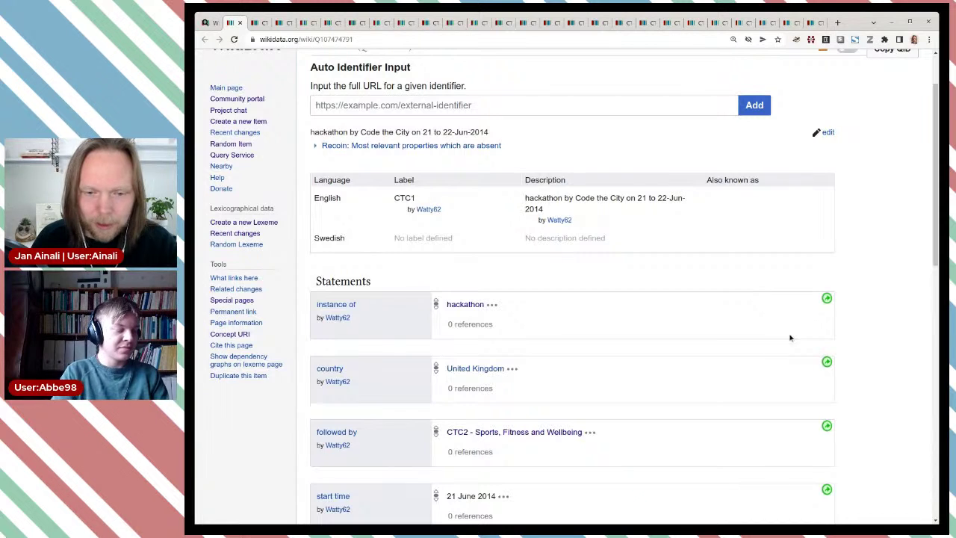
scroll(753, 327, "up", 1)
scroll(753, 327, "down", 1)
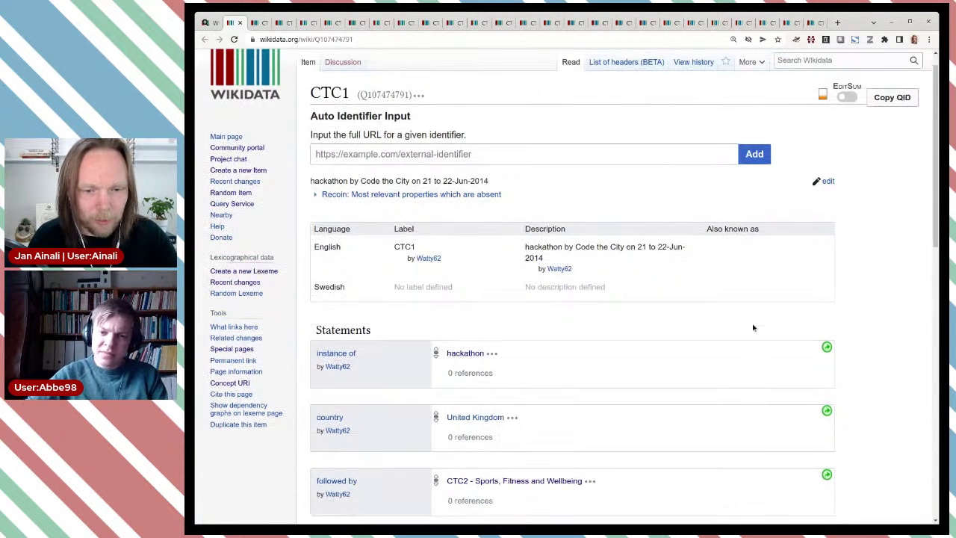
key("ctrl+Tab")
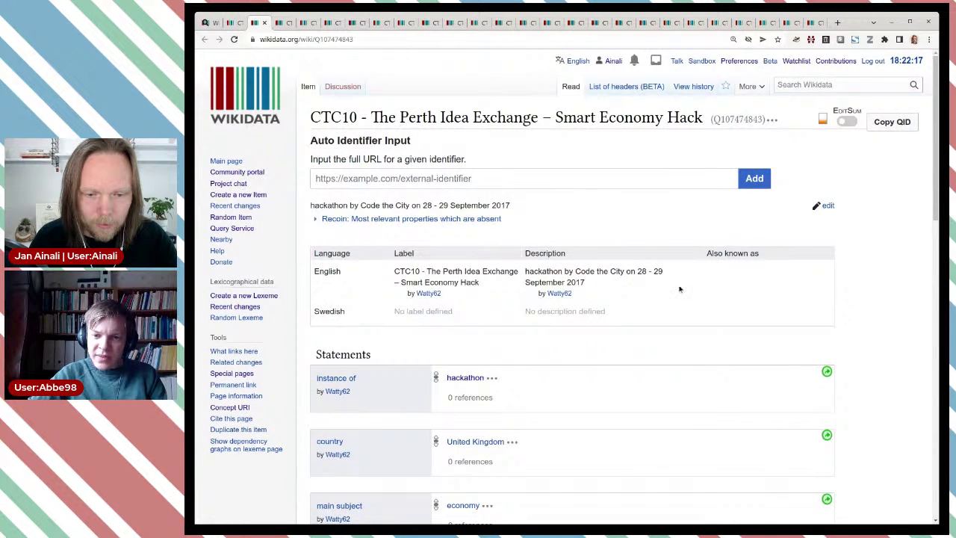
scroll(680, 289, "down", 1)
key("ctrl+shift+Tab")
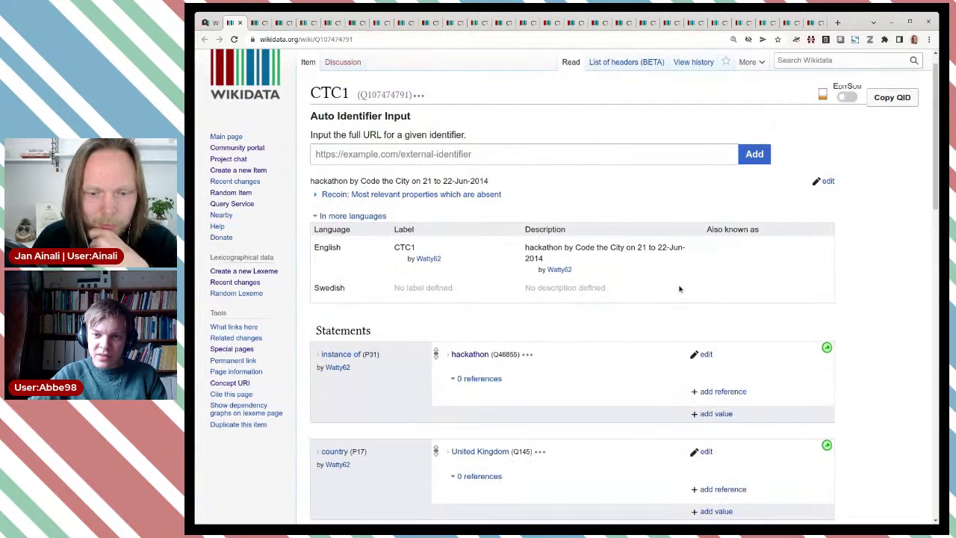
- Add "recurrent event edition" (Q27968055) as a second "instance of" value on the CTC1 item and publish it
left_click(716, 414)
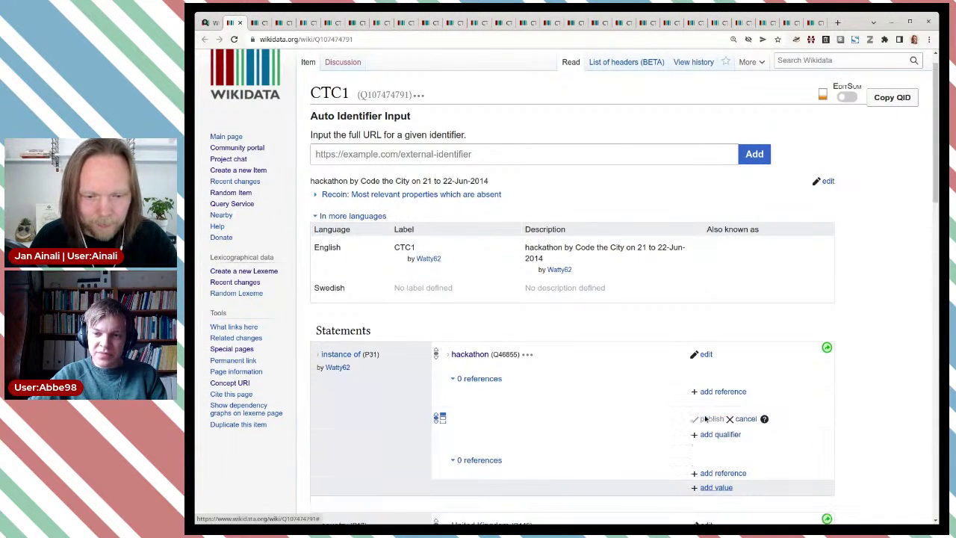
type("Q27968055")
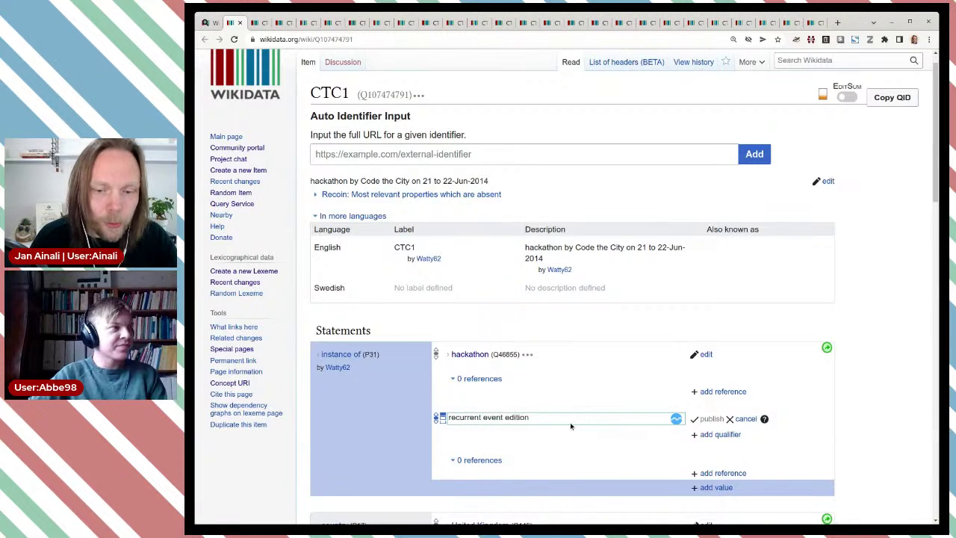
scroll(620, 410, "down", 1)
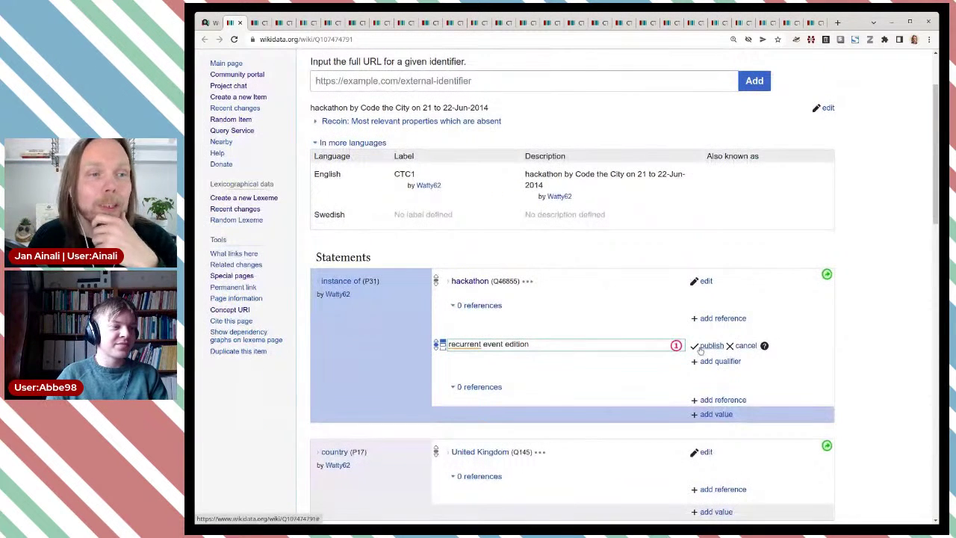
left_click(706, 346)
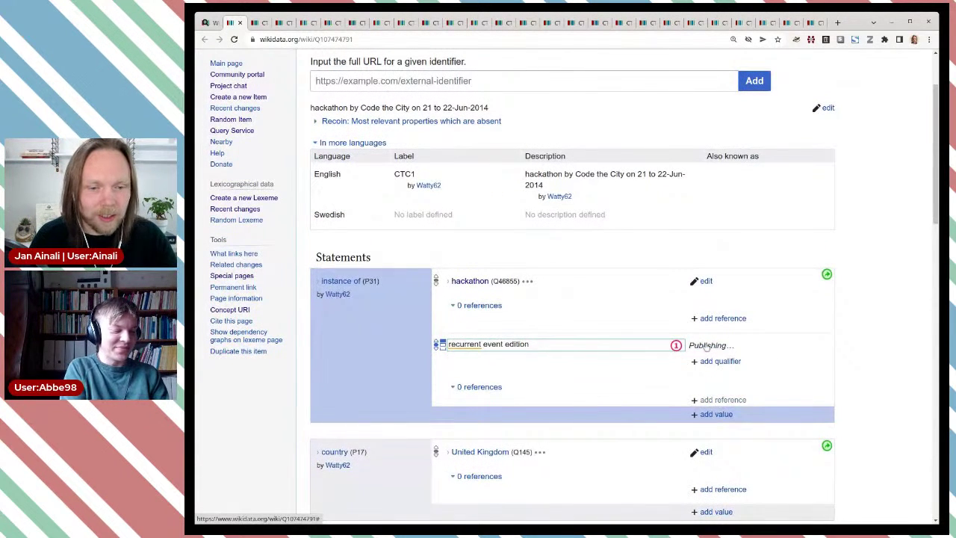
- Copy the identifier Q27968055 from CTC1's new "instance of" value and close the CTC1 item
scroll(598, 319, "down", 1)
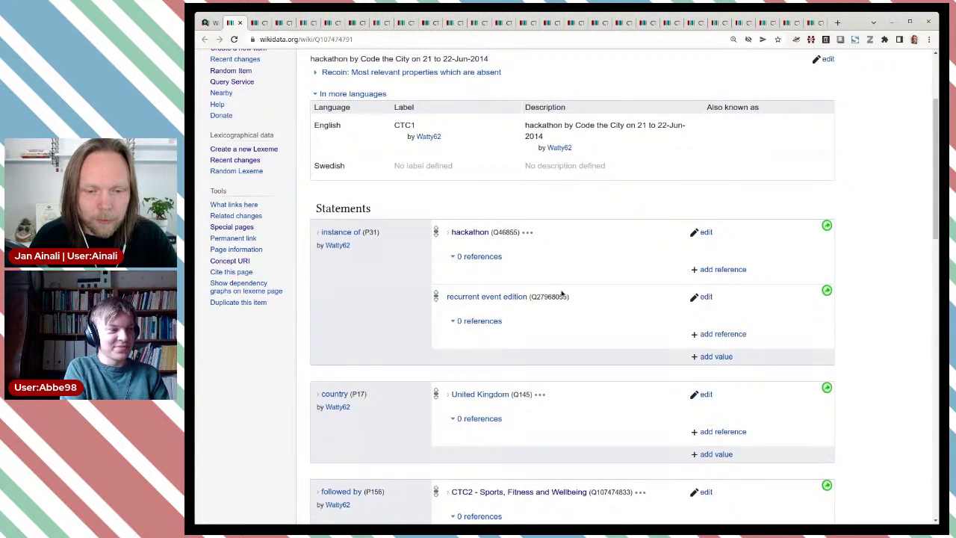
double_click(549, 297)
key("ctrl+c")
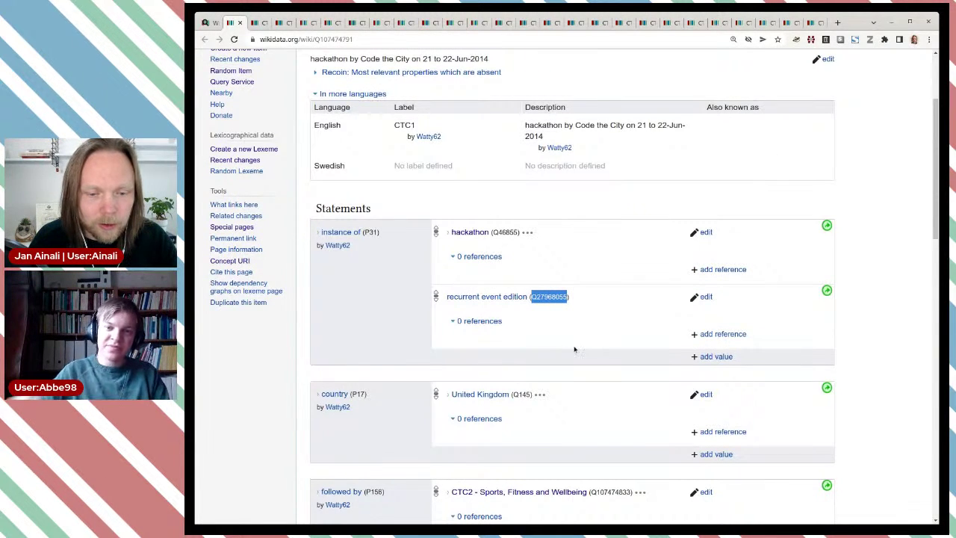
scroll(441, 321, "down", 1)
scroll(355, 376, "down", 1)
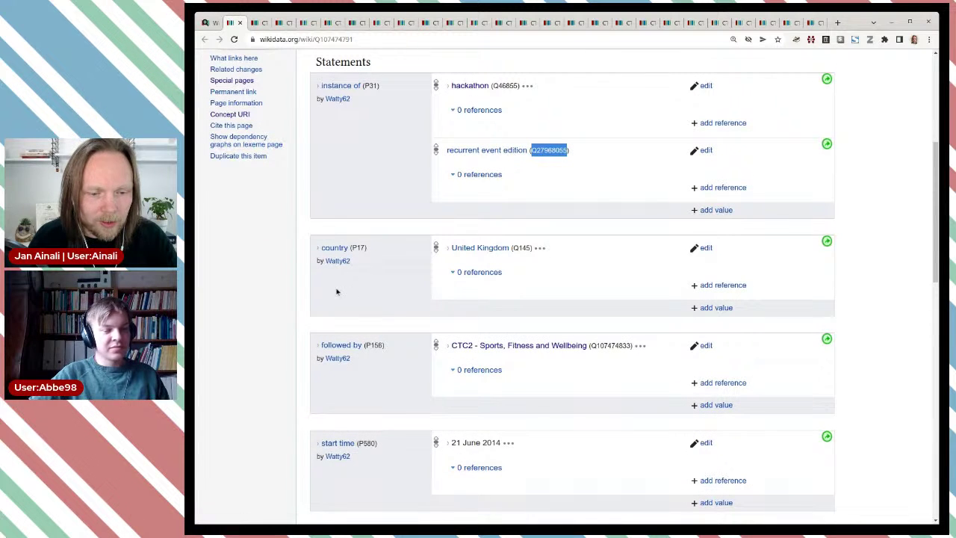
scroll(355, 429, "up", 2)
scroll(354, 428, "up", 1)
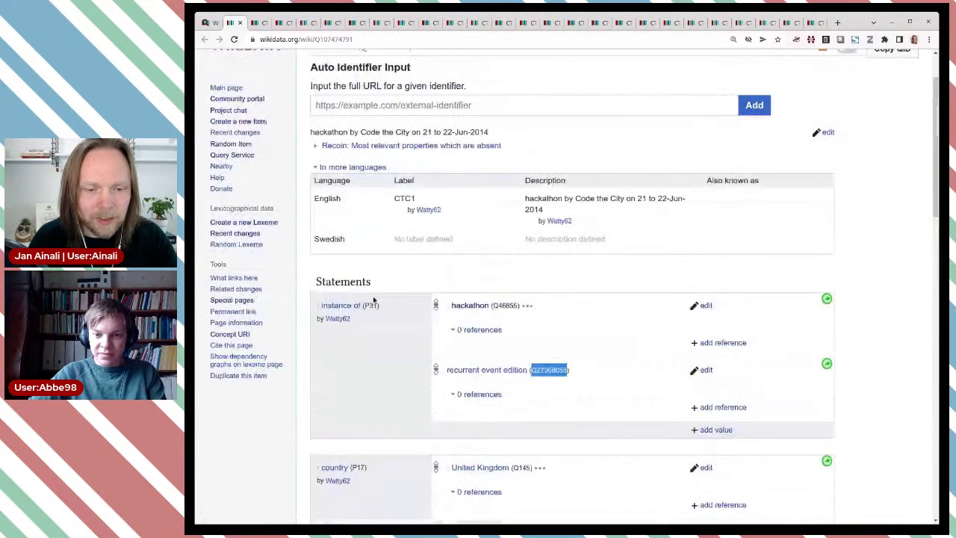
left_click(236, 23)
- Add "recurrent event edition" (Q27968055) as an "instance of" value on the CTC10 item, publish it and close the item
scroll(315, 196, "down", 1)
scroll(516, 252, "down", 1)
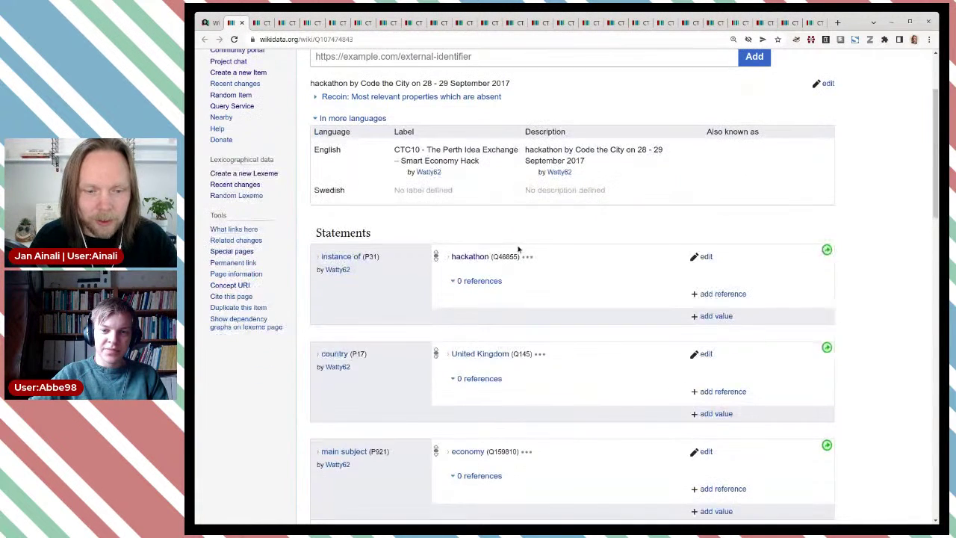
left_click(715, 316)
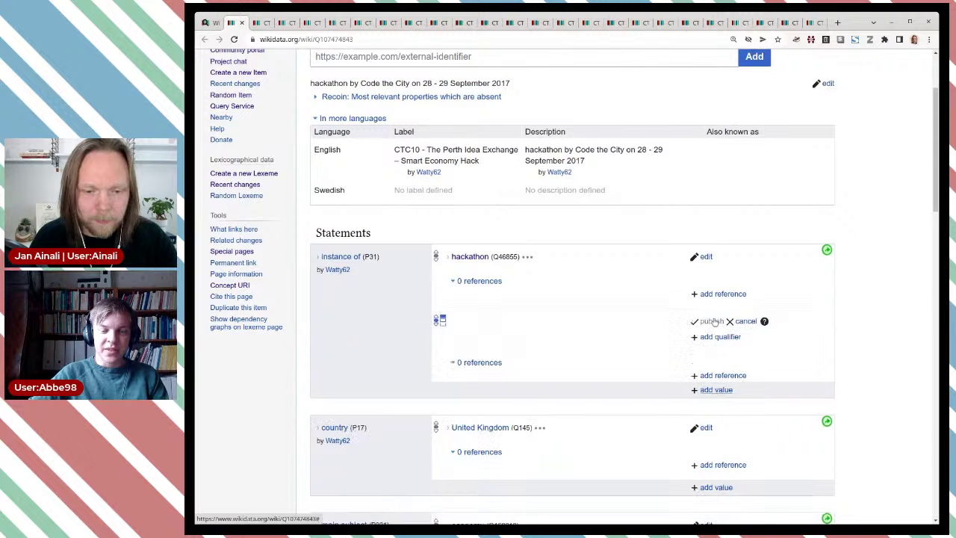
key("ctrl+v")
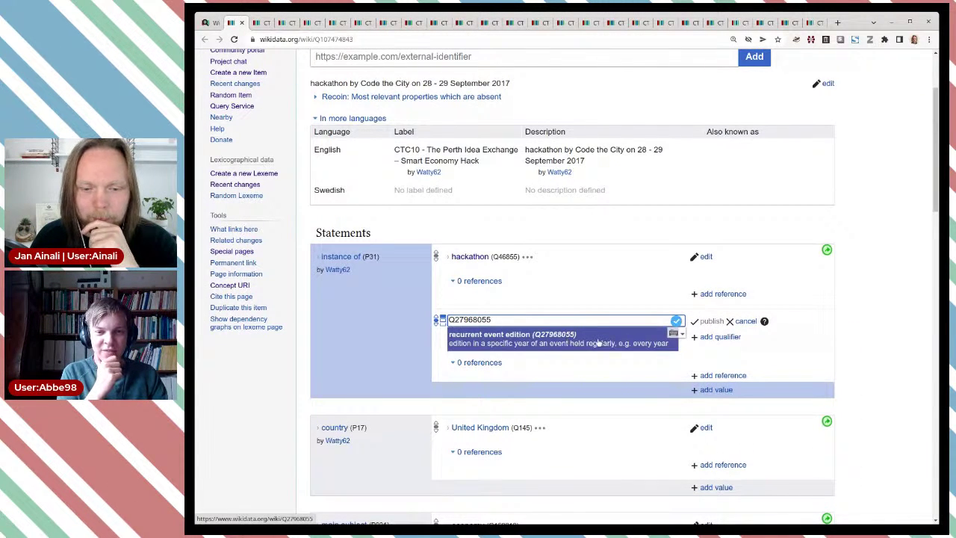
left_click(598, 342)
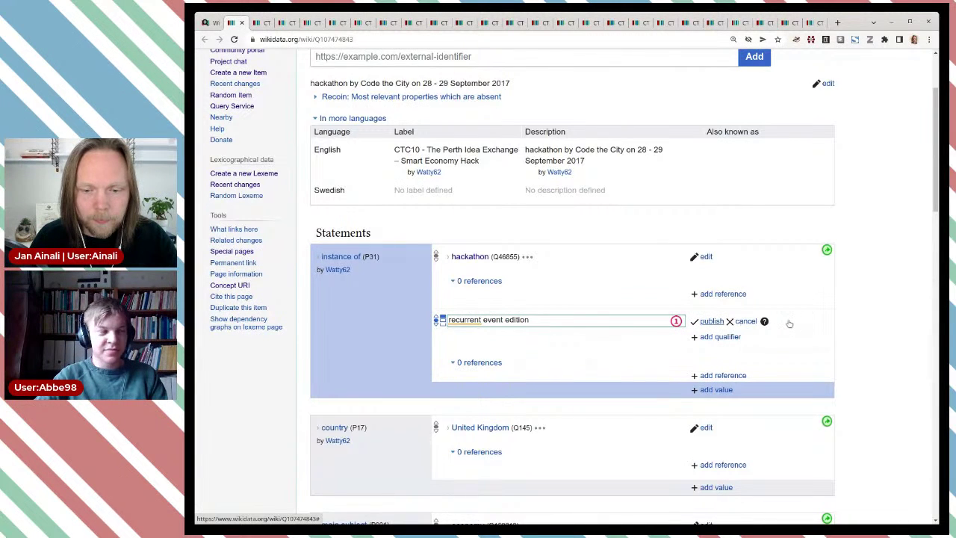
left_click(709, 322)
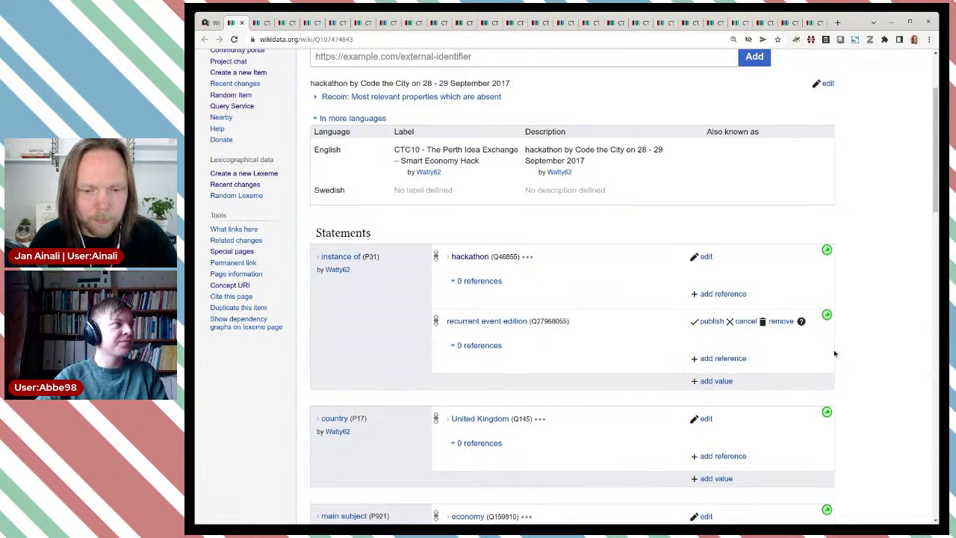
key("ctrl+w")
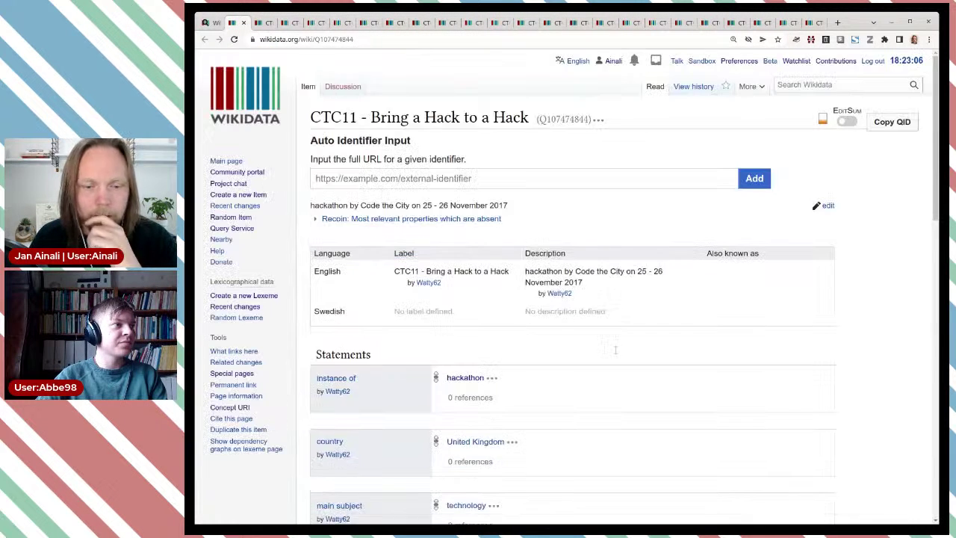
- Add "recurrent event edition" (Q27968055) as a second "instance of" value on the CTC11 item, publish it and close the item
scroll(619, 349, "down", 2)
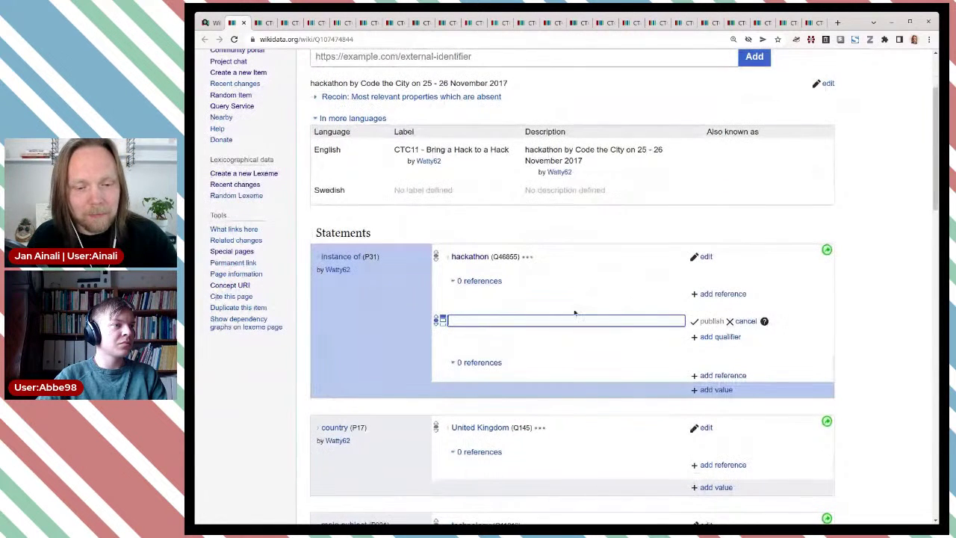
key("ctrl+v")
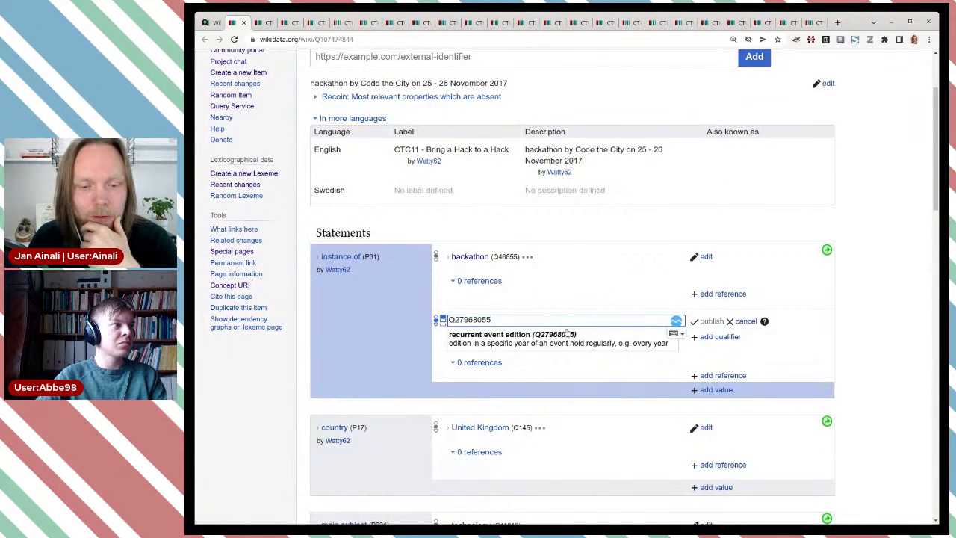
left_click(560, 340)
left_click(711, 321)
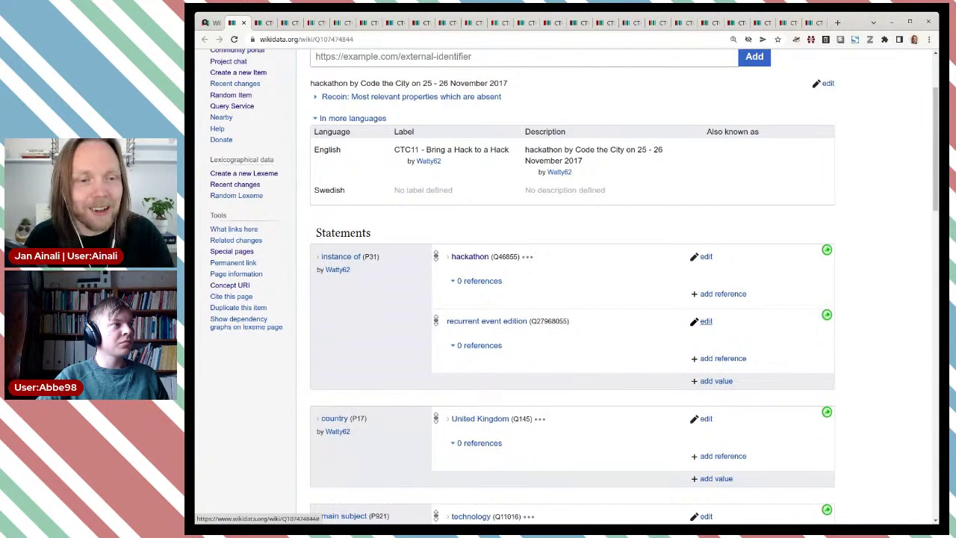
key("ctrl+w")
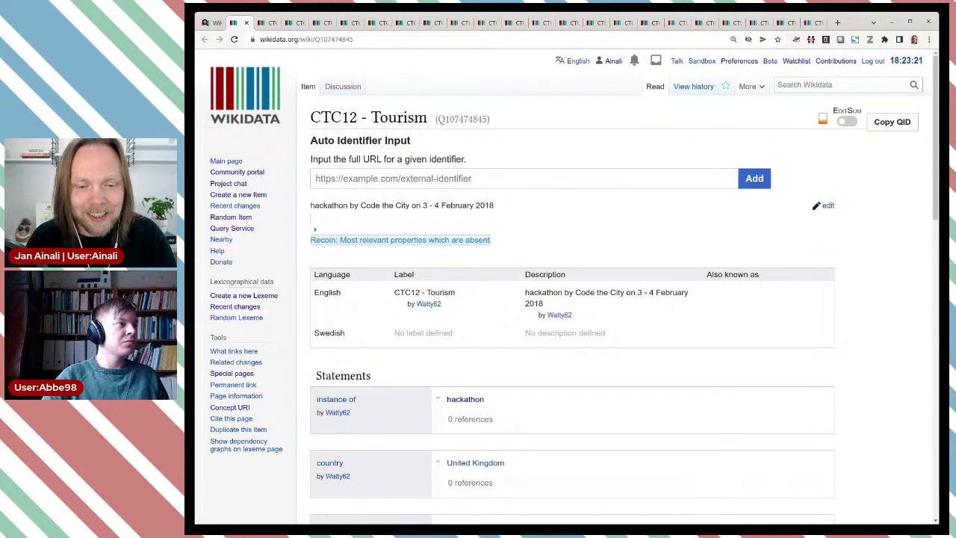
- Add "recurrent event edition" (Q27968055) as a second "instance of" value on the CTC12 item, publish it and close the item
scroll(704, 335, "down", 2)
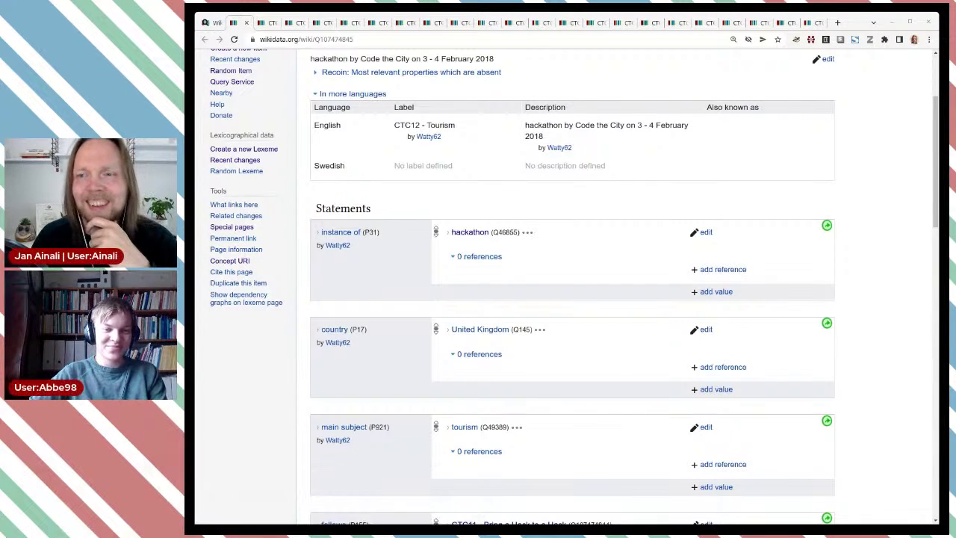
left_click(715, 291)
key("ctrl+v")
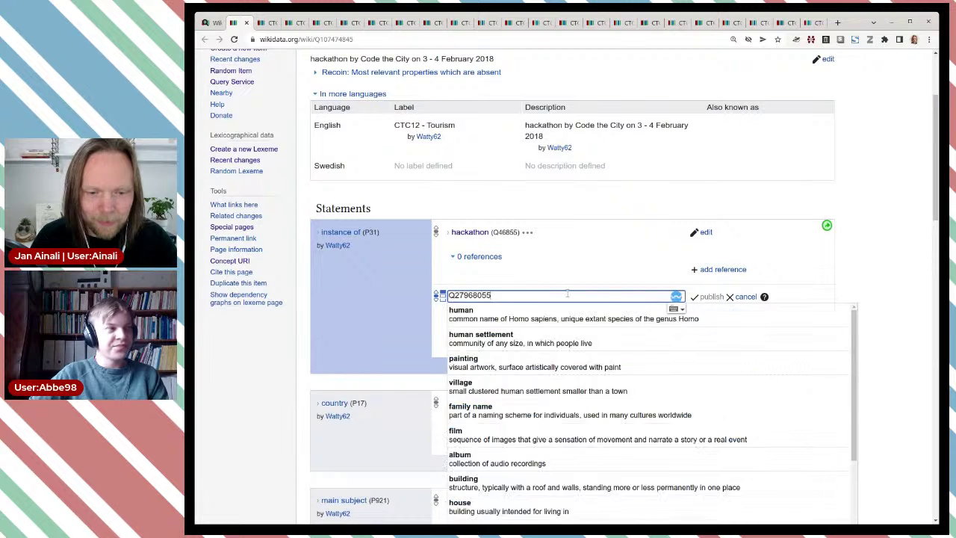
left_click(563, 315)
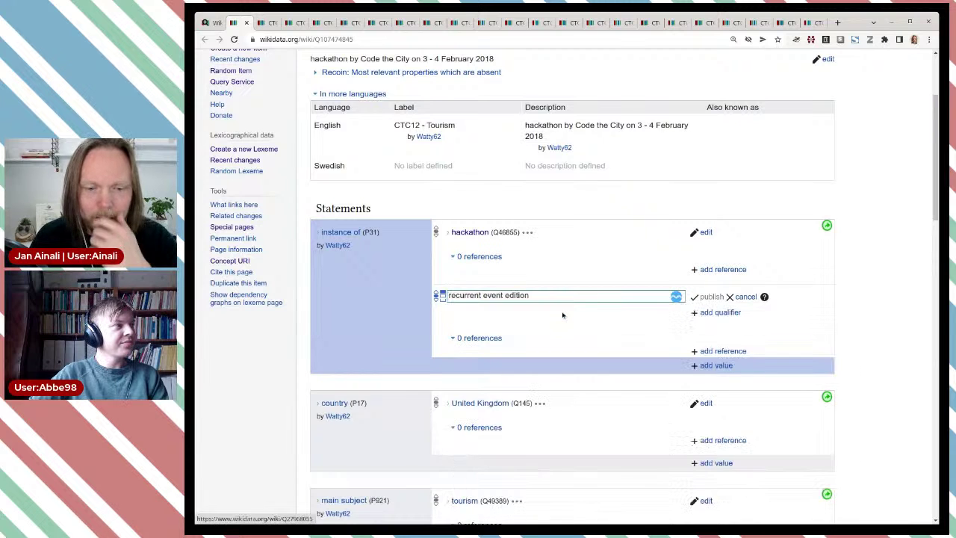
left_click(706, 297)
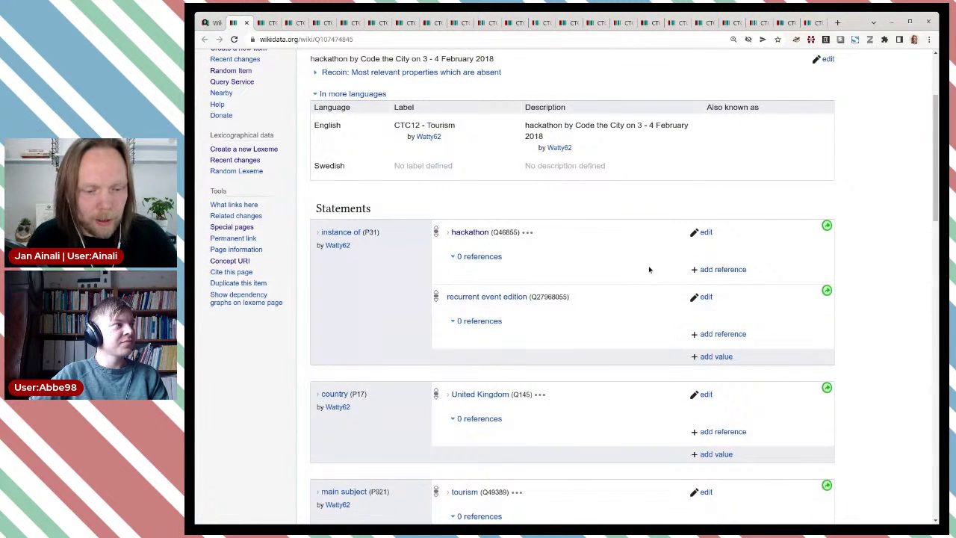
key("ctrl+w")
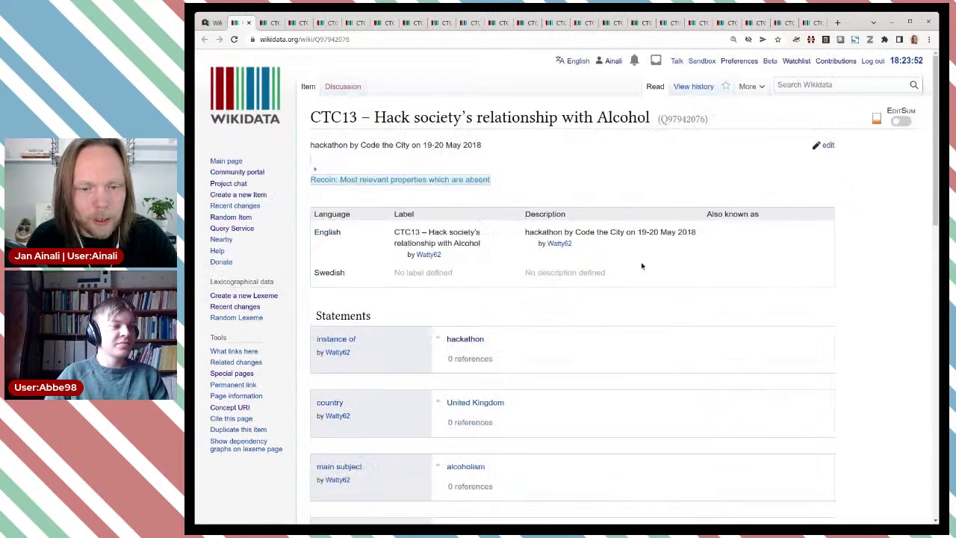
- Add "recurrent event edition" (Q27968055) as a second "instance of" value on the CTC13 item, publish it and close the item
scroll(643, 314, "down", 1)
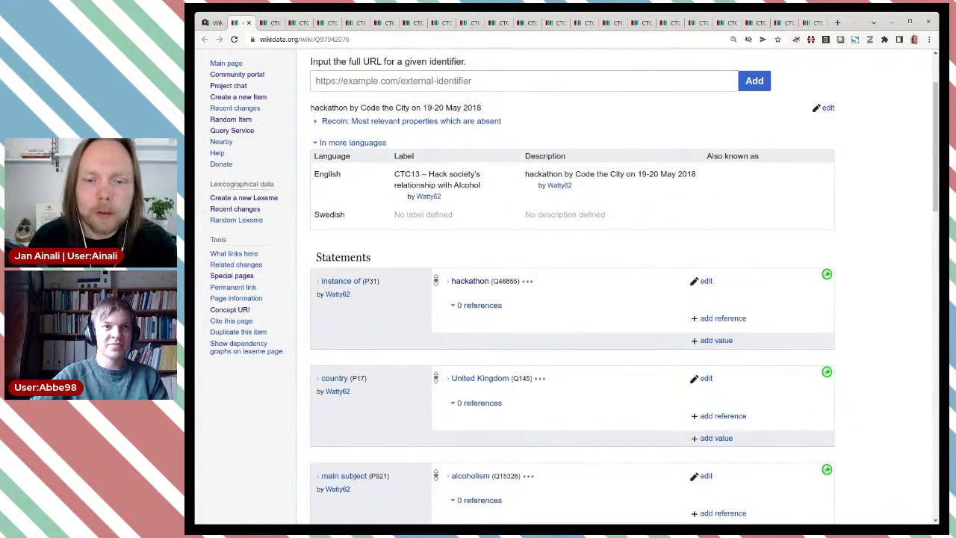
scroll(642, 312, "down", 1)
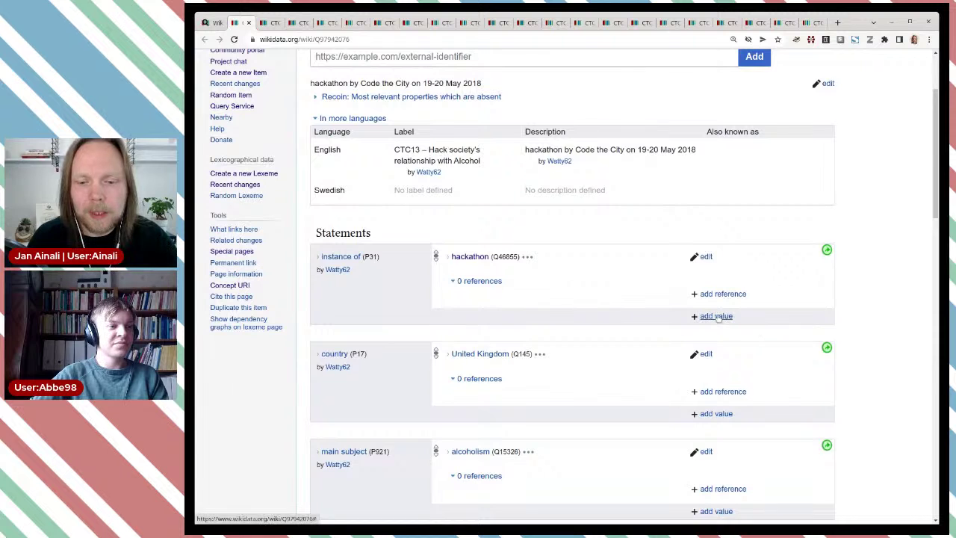
left_click(601, 315)
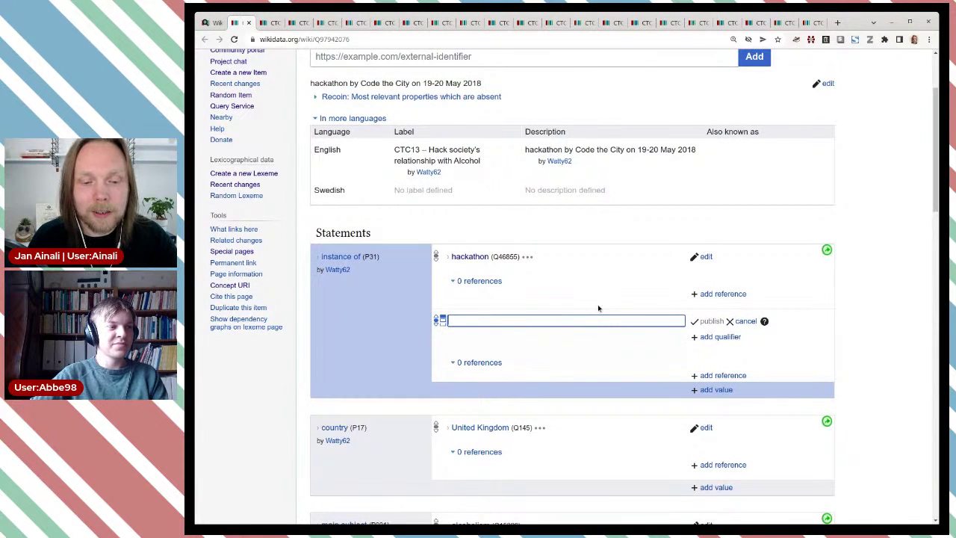
type("Q27968055")
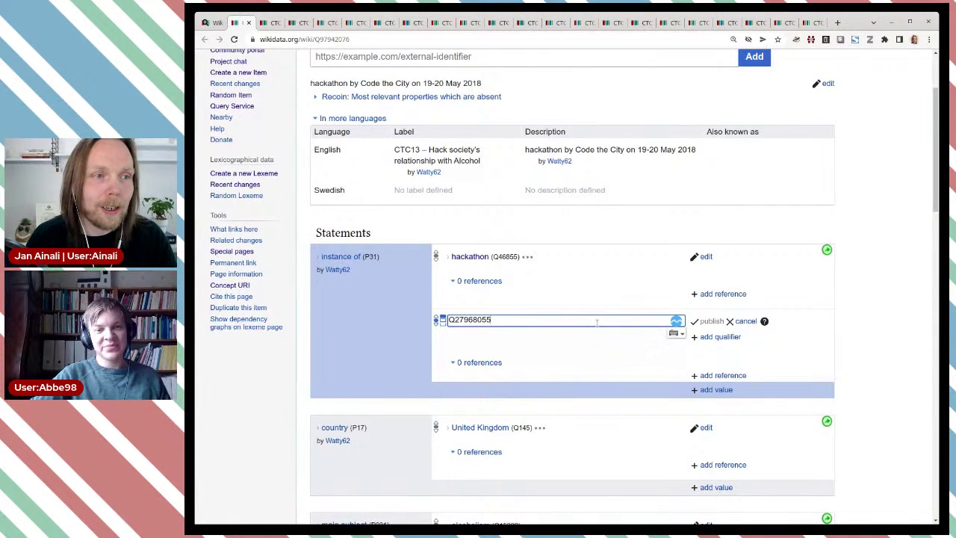
left_click(576, 337)
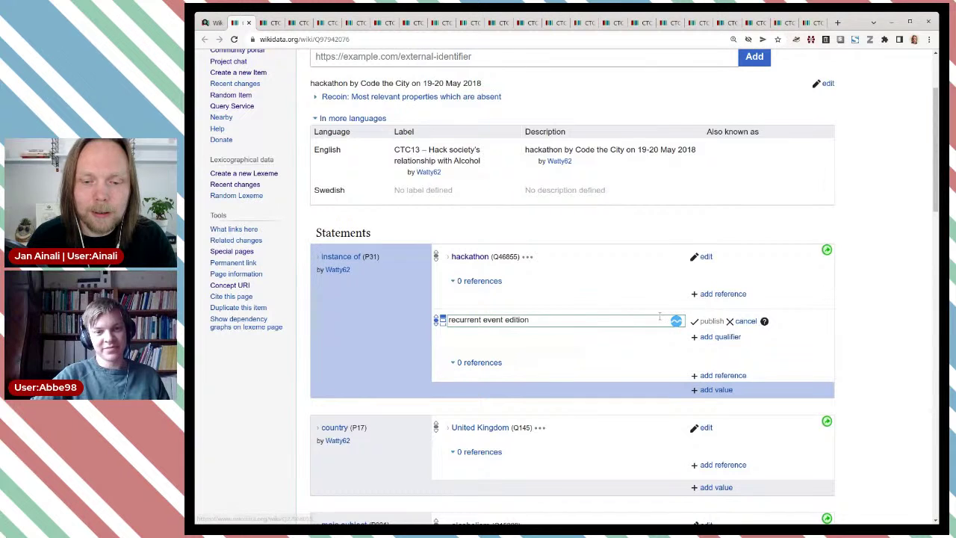
left_click(702, 322)
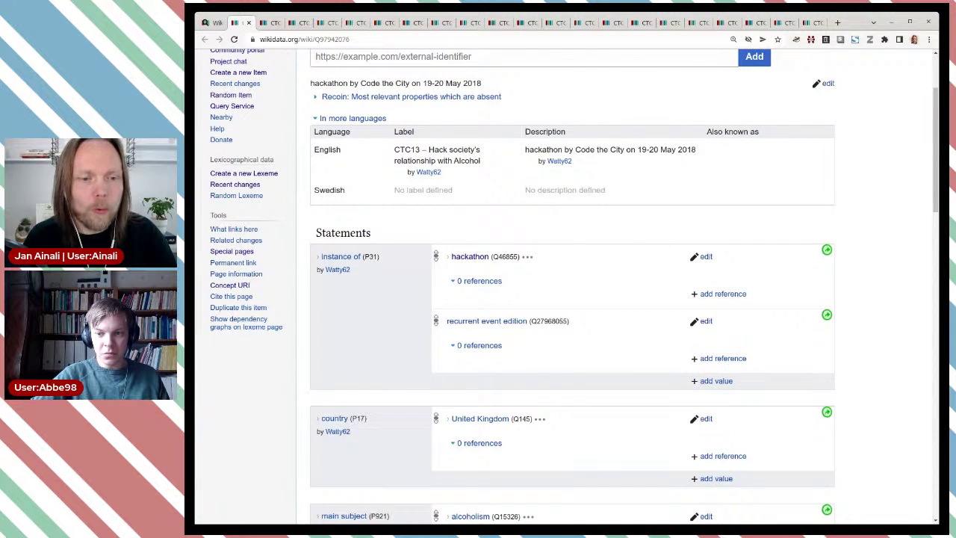
key("ctrl+w")
- Add "recurrent event edition" (Q27968055) as a second "instance of" value on the CTC14 item, publish it and close the item
scroll(645, 308, "down", 2)
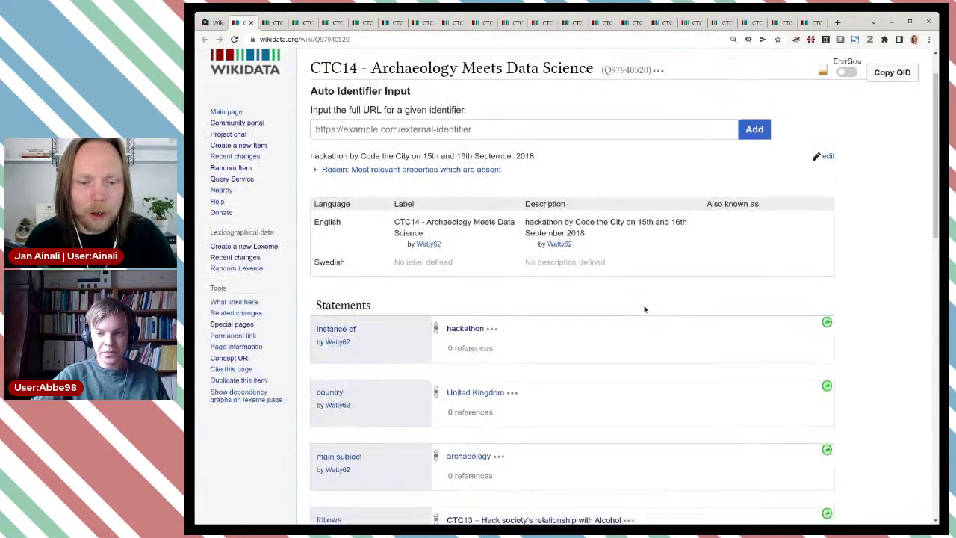
scroll(645, 308, "down", 2)
left_click(709, 319)
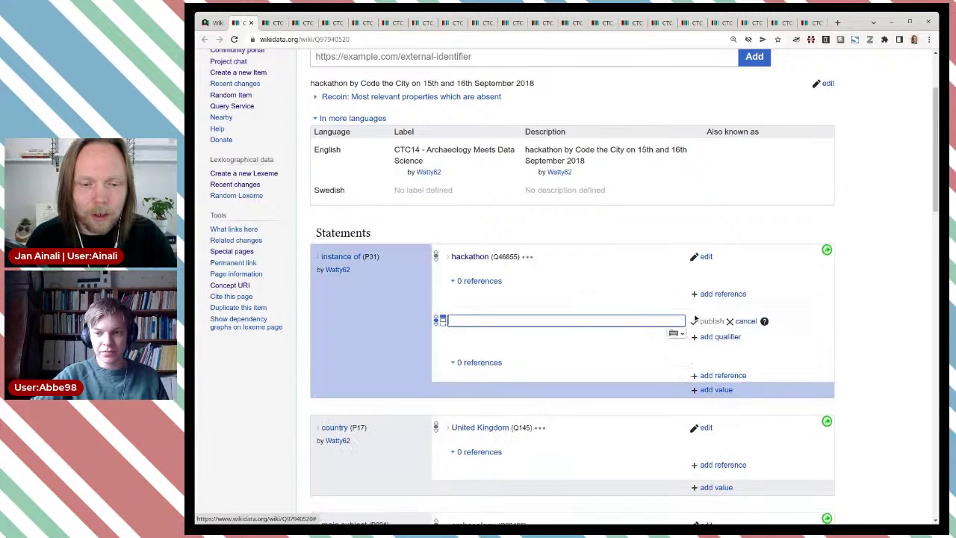
type("Q27968055")
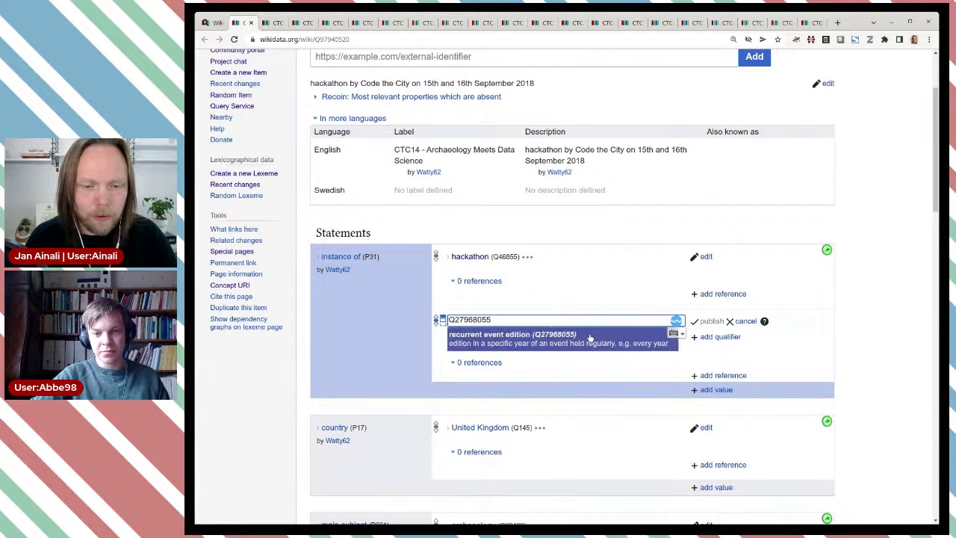
left_click(590, 340)
left_click(710, 321)
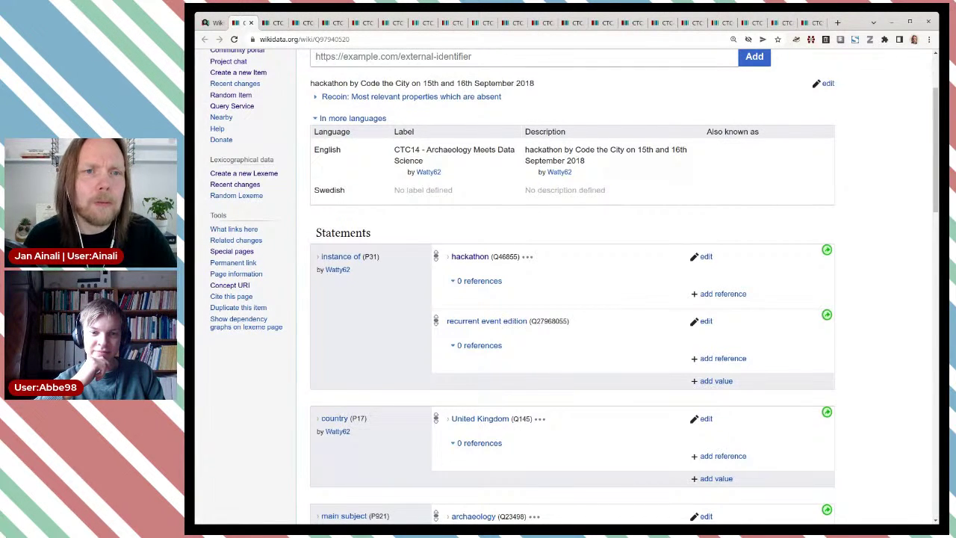
key("ctrl+w")
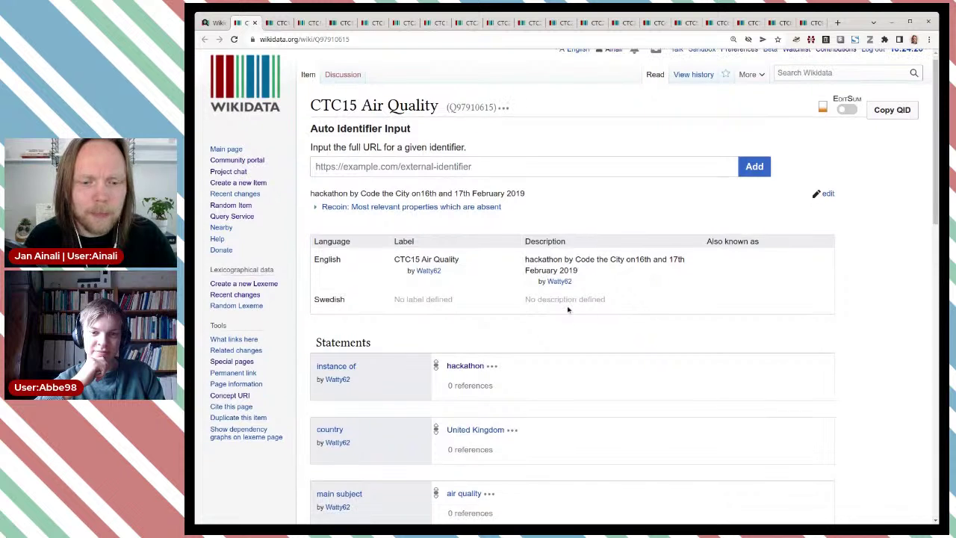
- Add "recurrent event edition" (Q27968055) as a second "instance of" value on the CTC15 item, publish it and close the item
scroll(568, 309, "down", 2)
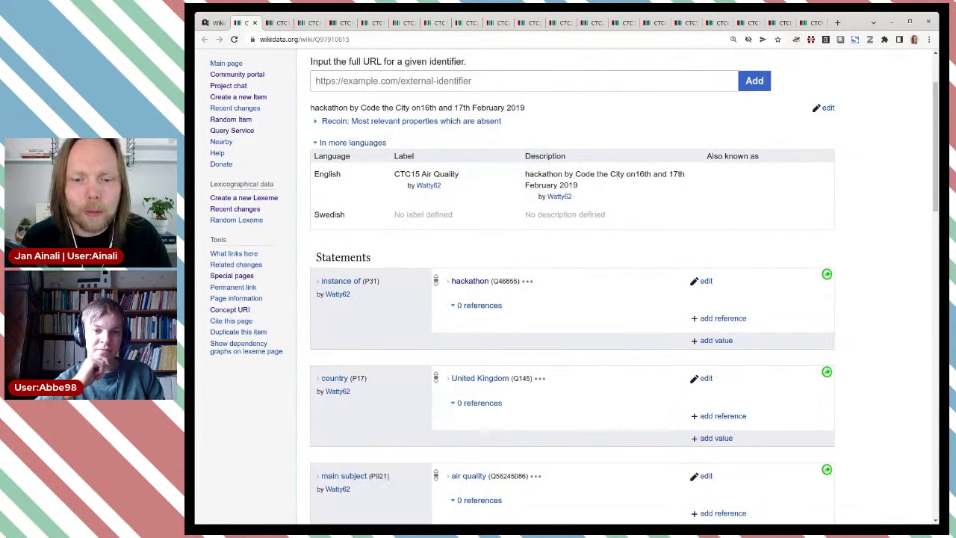
left_click(700, 342)
type("Q27968055")
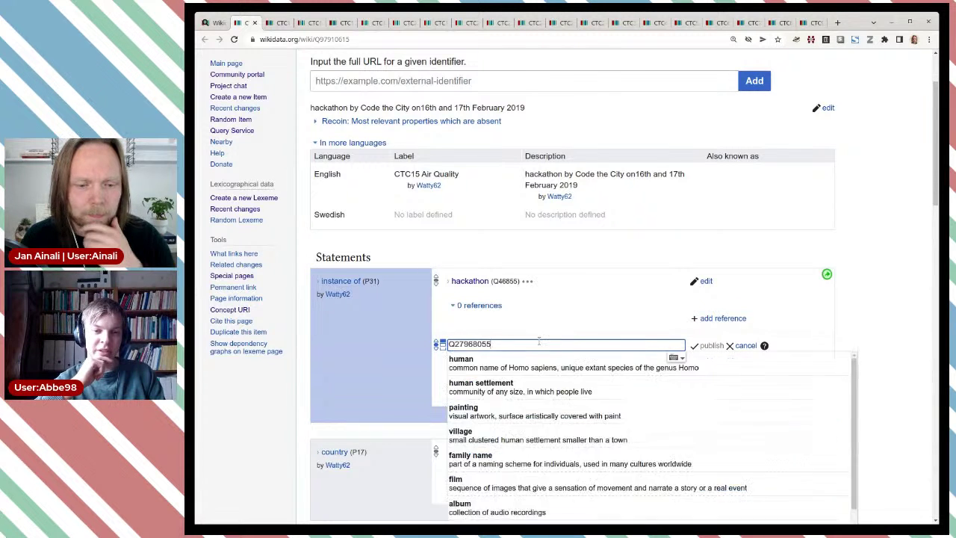
left_click(542, 362)
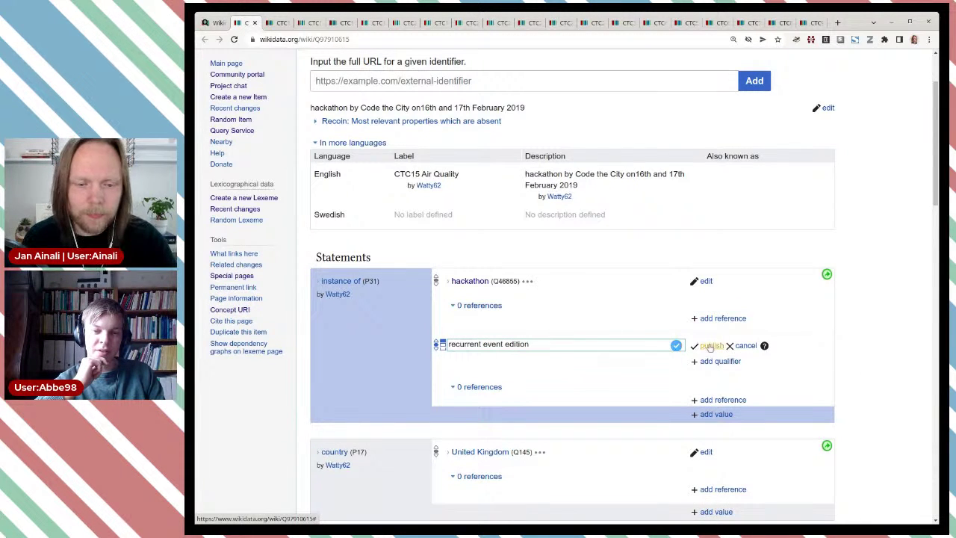
left_click(707, 346)
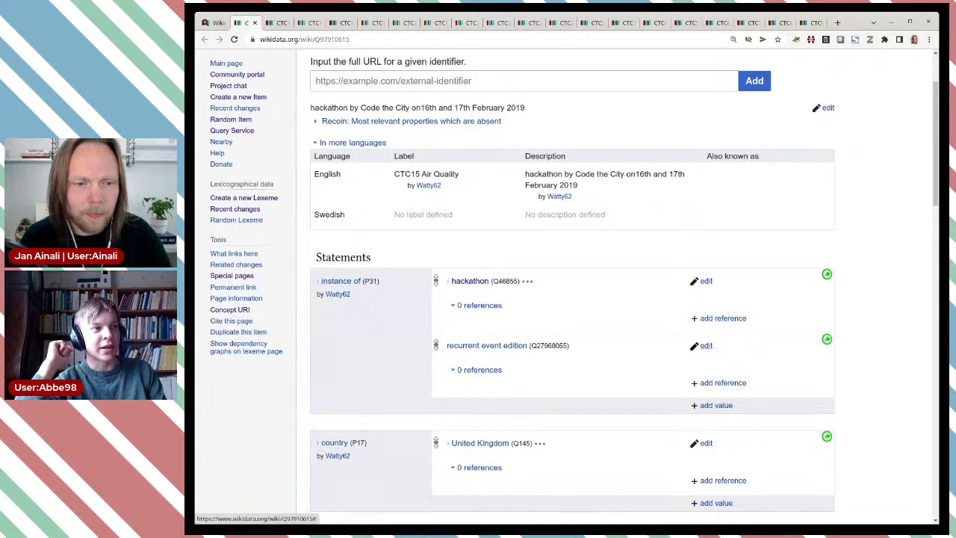
key("ctrl+w")
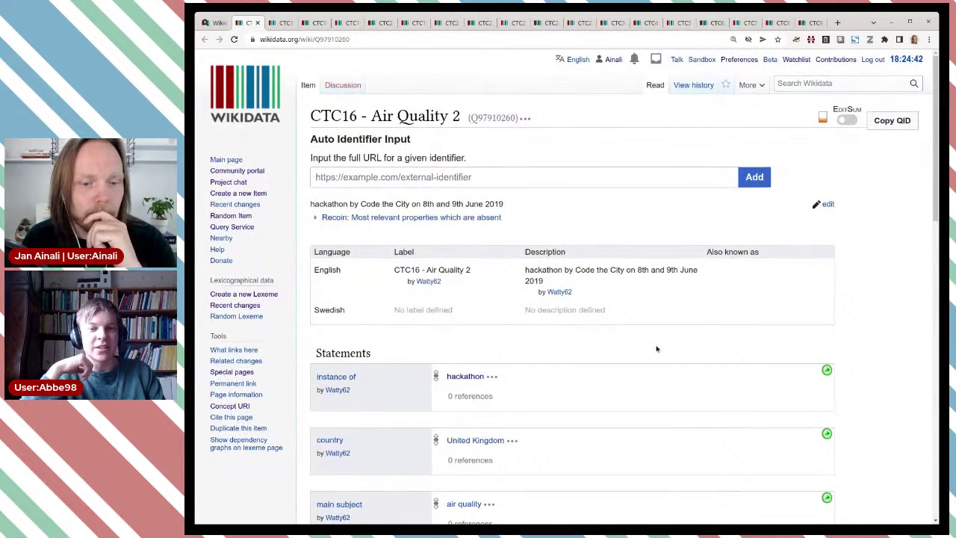
- Add "recurrent event edition" (Q27968055) as a second "instance of" value on the CTC16 item, publish it and close the item
scroll(664, 340, "down", 1)
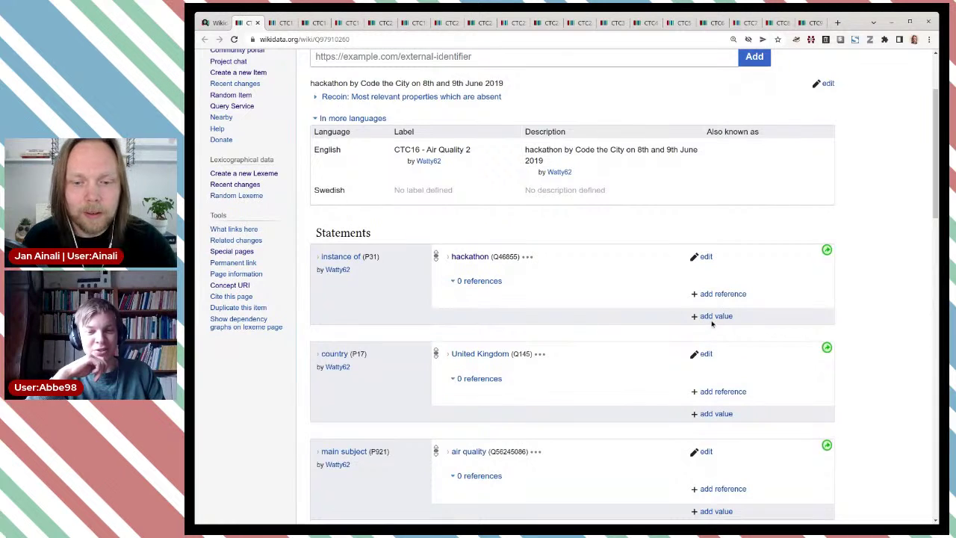
left_click(713, 318)
type("Q27968055")
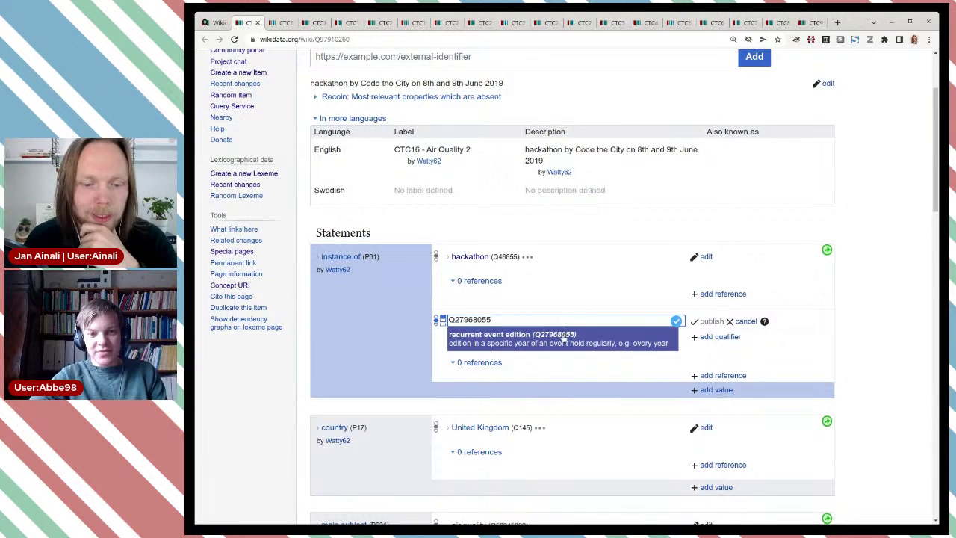
left_click(564, 340)
left_click(708, 321)
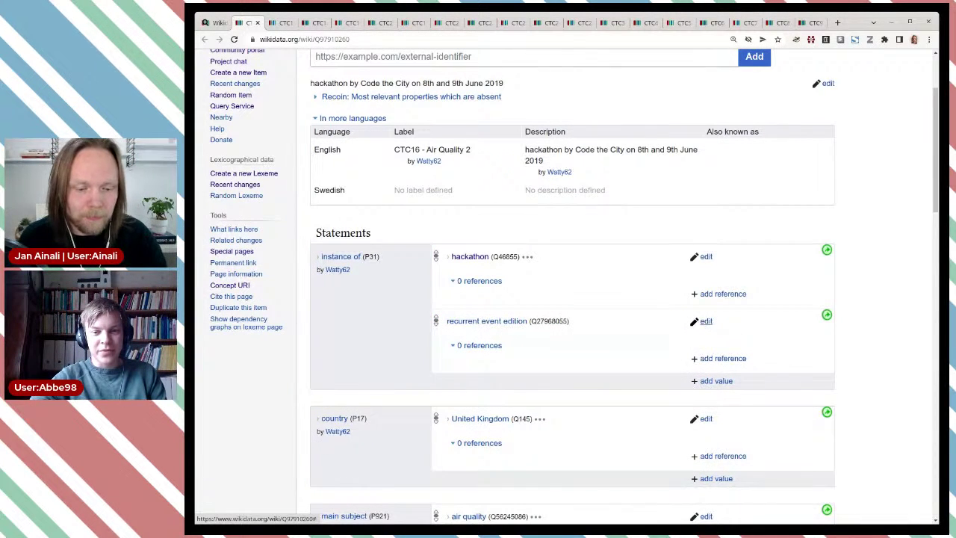
key("ctrl+w")
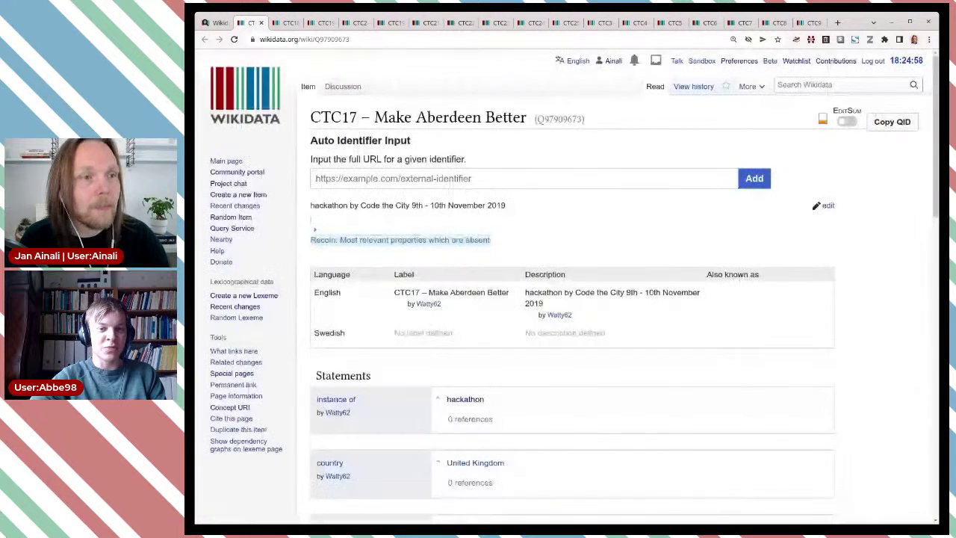
- Add "recurrent event edition" (Q27968055) as a second "instance of" value on the CTC17 item and publish it
scroll(700, 328, "down", 1)
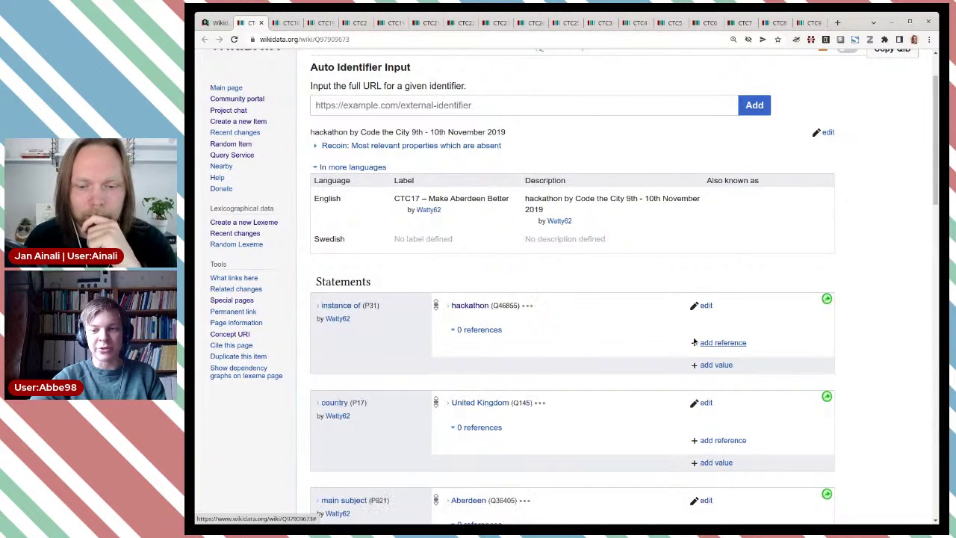
left_click(706, 365)
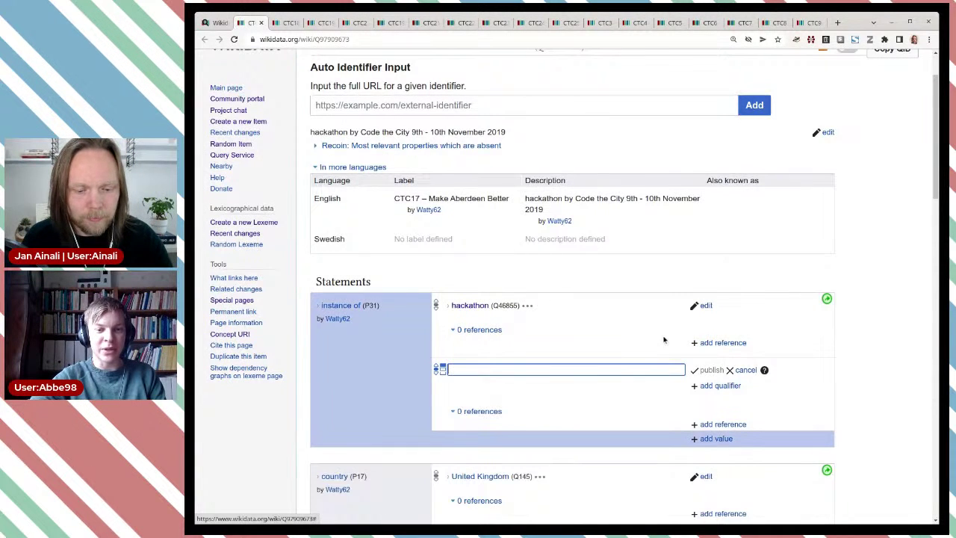
type("Q27968055")
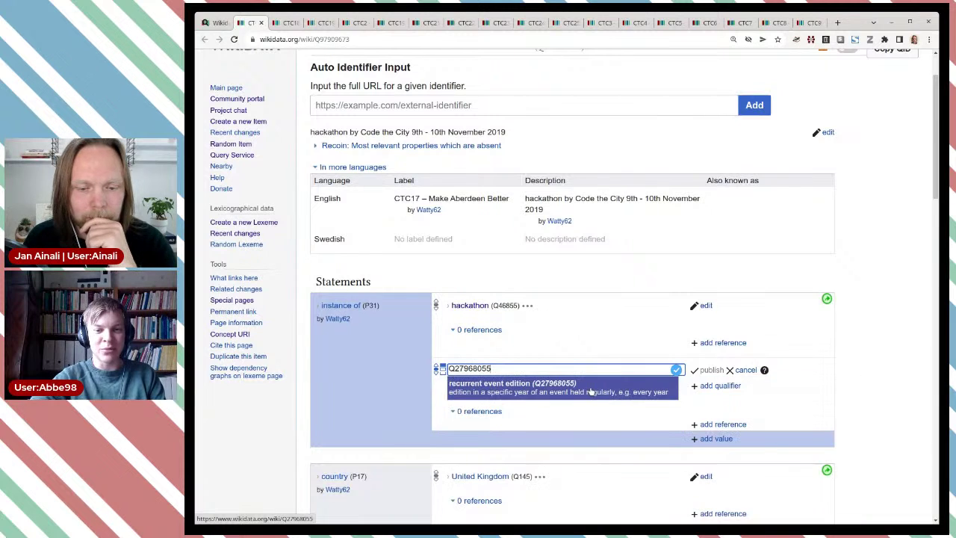
left_click(590, 388)
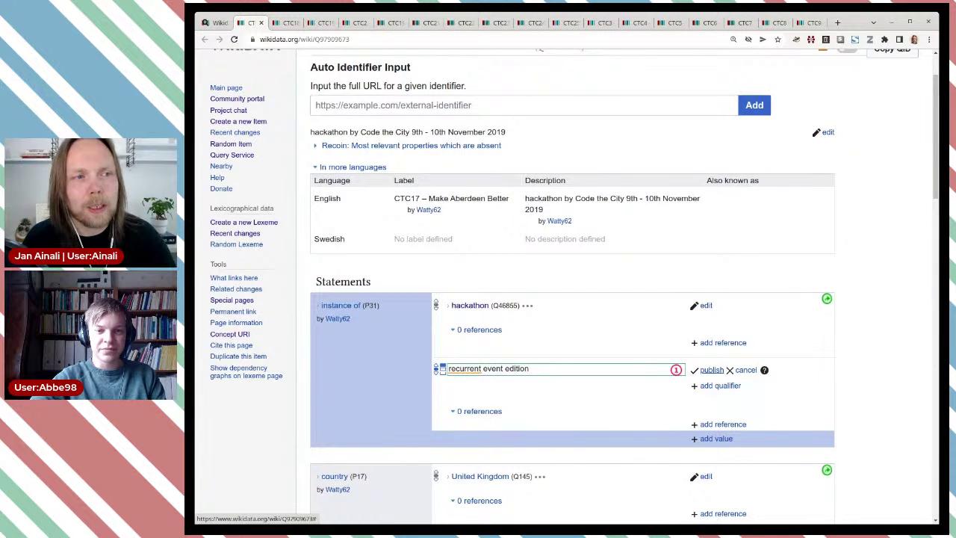
left_click(711, 370)
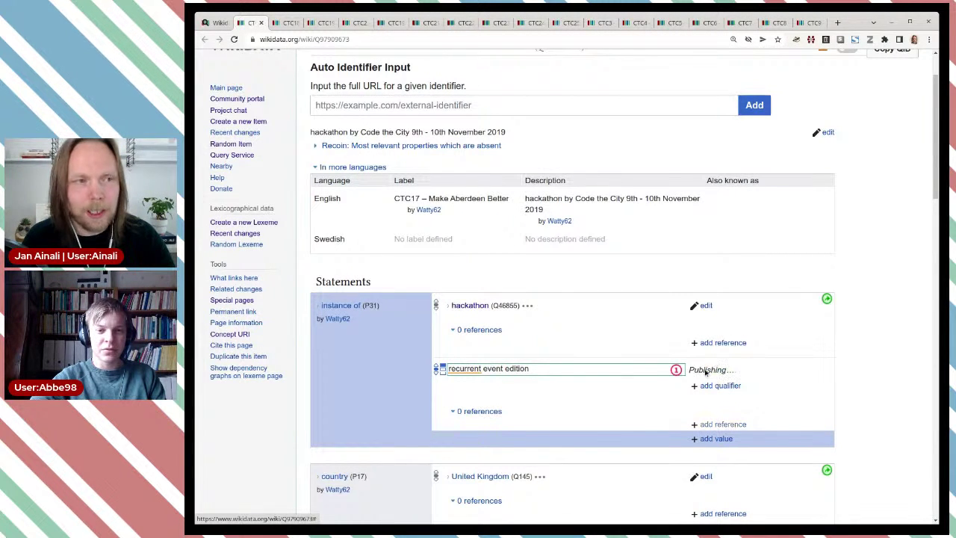
scroll(703, 362, "down", 2)
scroll(703, 361, "up", 1)
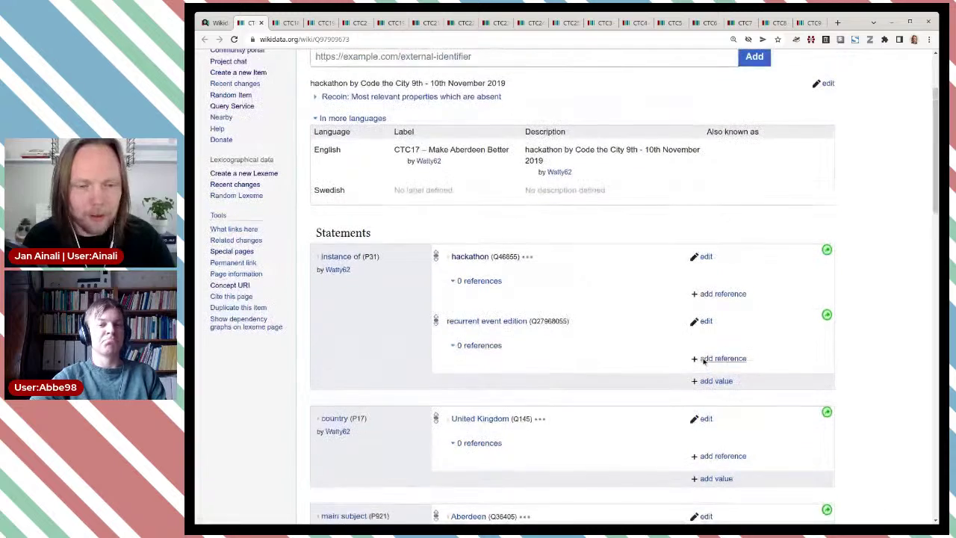
- Close the CTC17 item, then add "recurrent event edition" (Q27968055) as a second "instance of" value on the CTC18 item and publish it
key("ctrl+w")
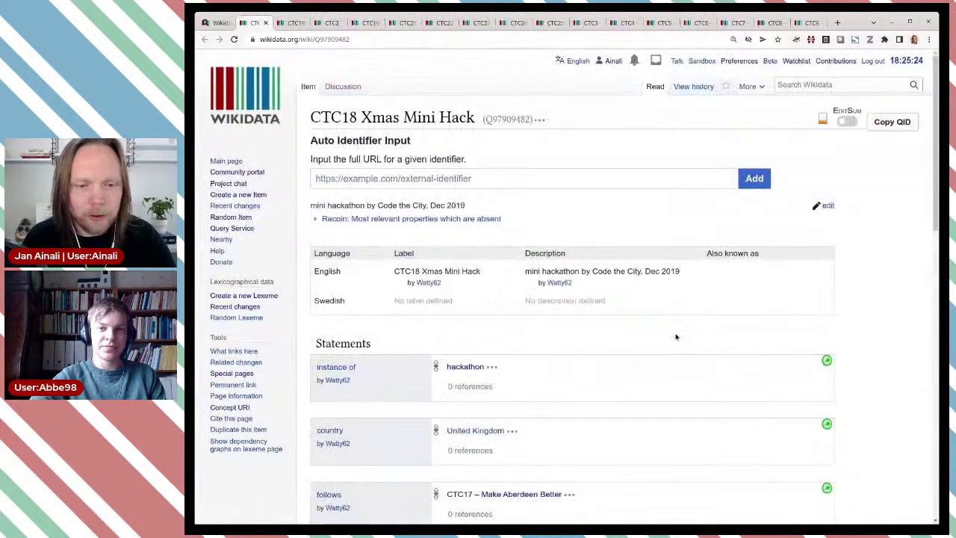
scroll(678, 321, "down", 4)
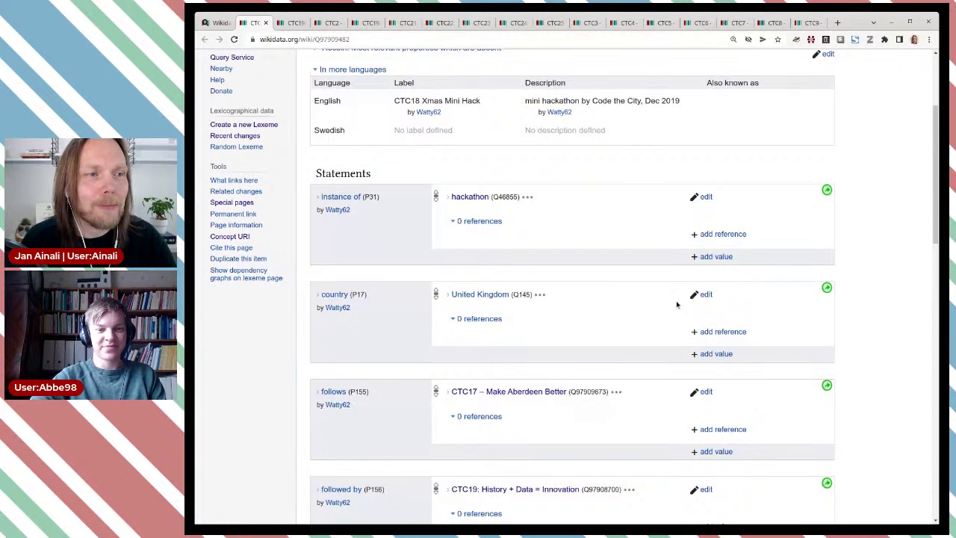
left_click(711, 256)
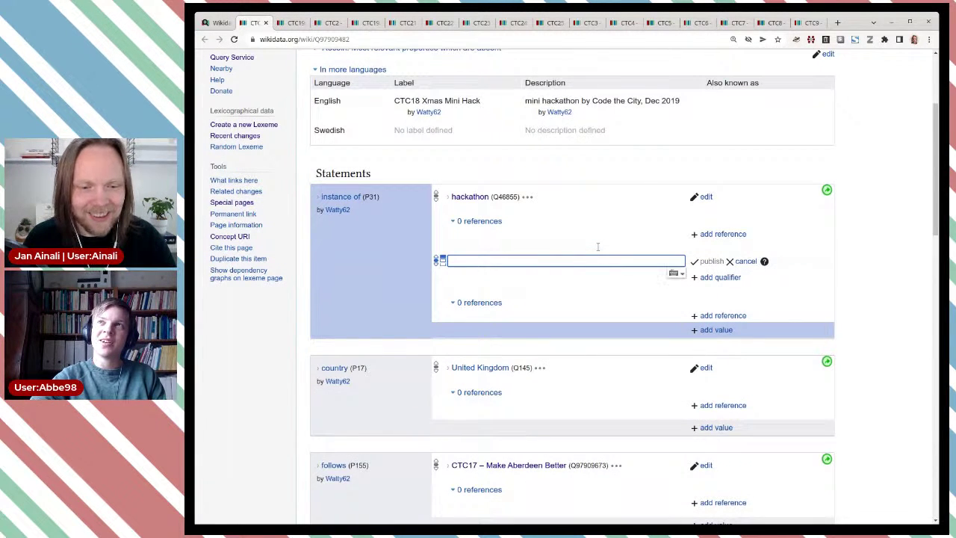
type("Q27968055")
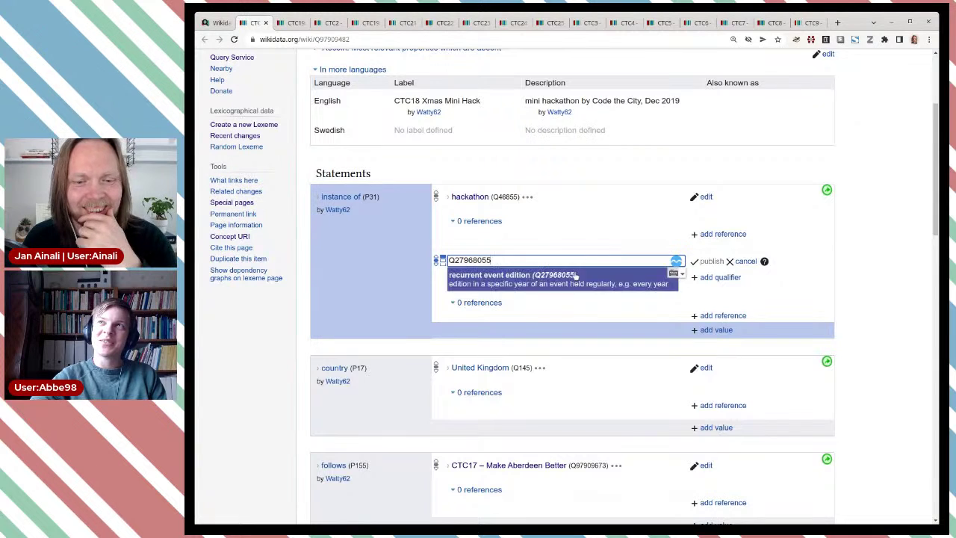
left_click(574, 277)
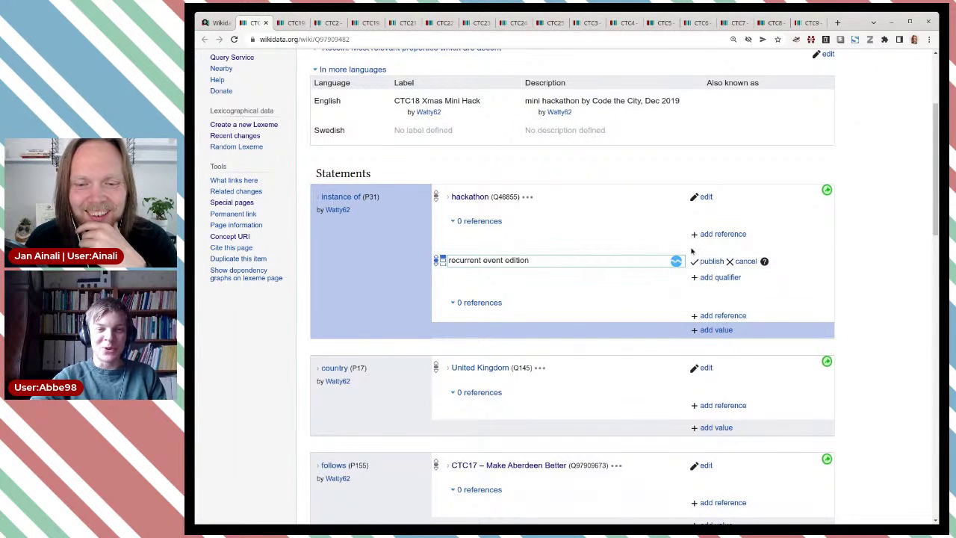
left_click(704, 264)
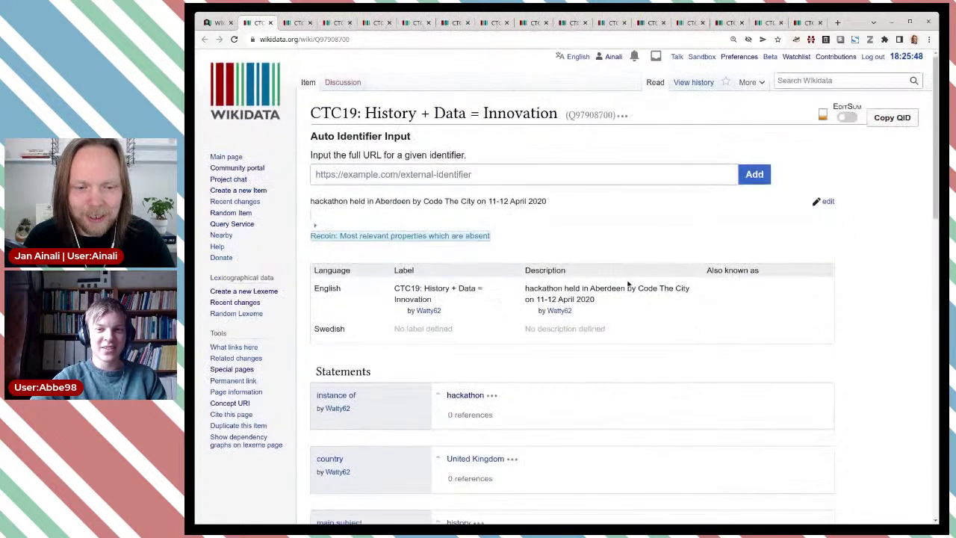
- Add "recurrent event edition" (Q27968055) as a second "instance of" value on the CTC19 item, publish it and close the item
scroll(630, 277, "down", 3)
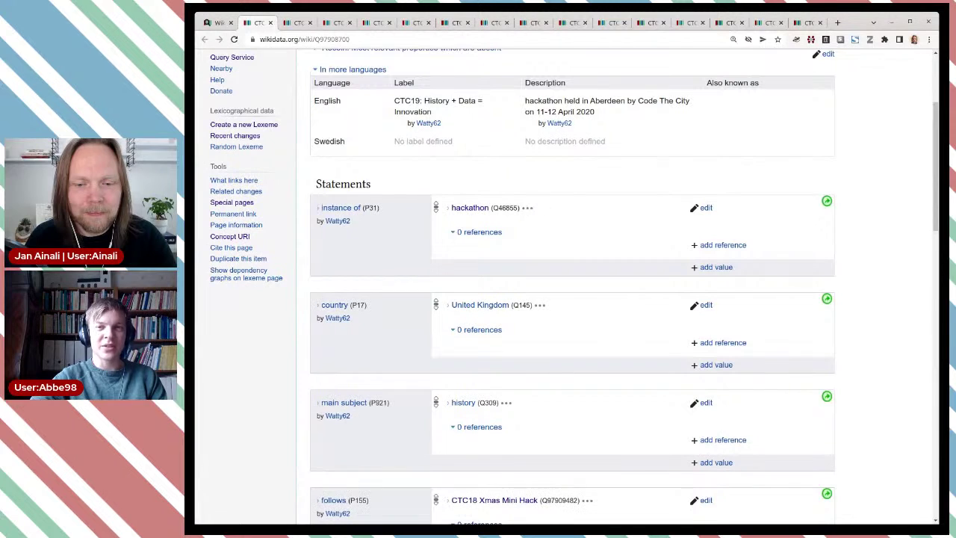
left_click(652, 264)
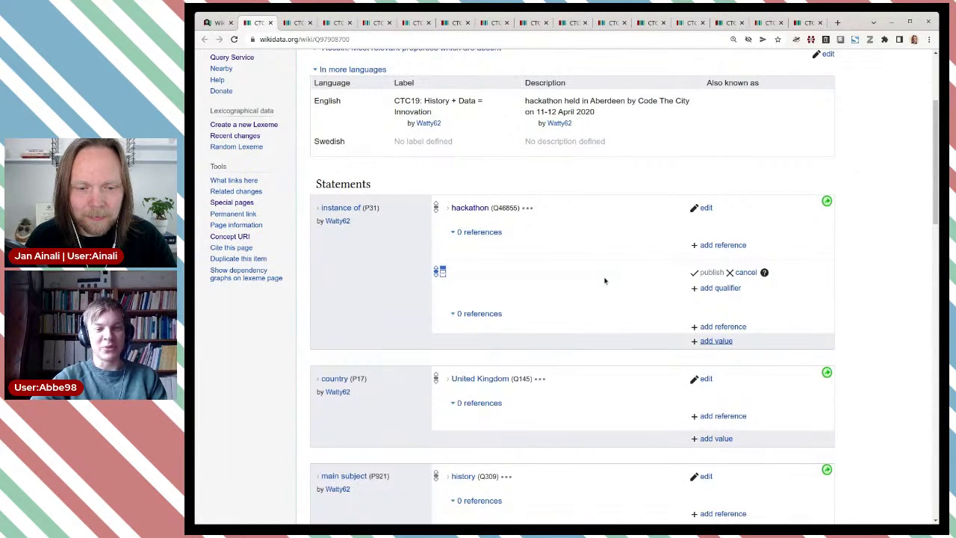
type("Q27968055")
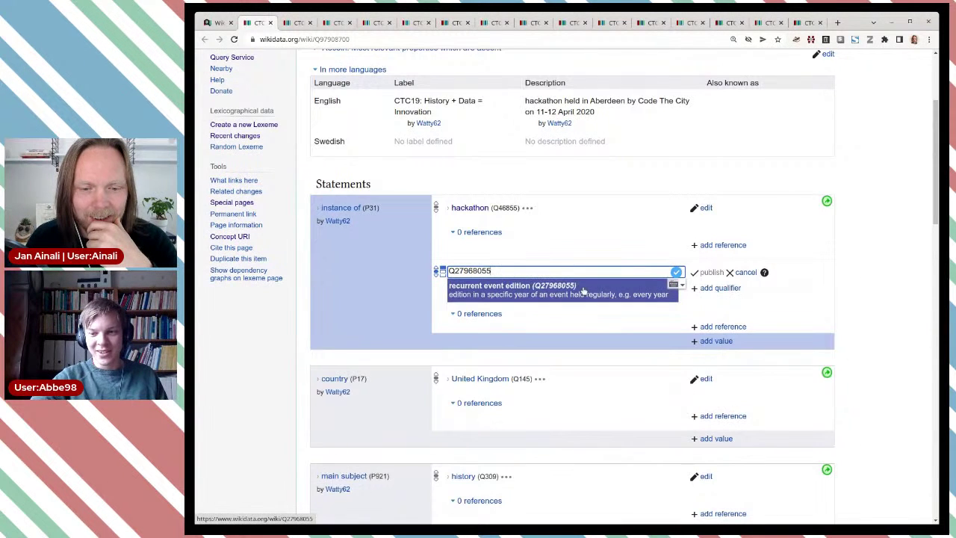
left_click(581, 291)
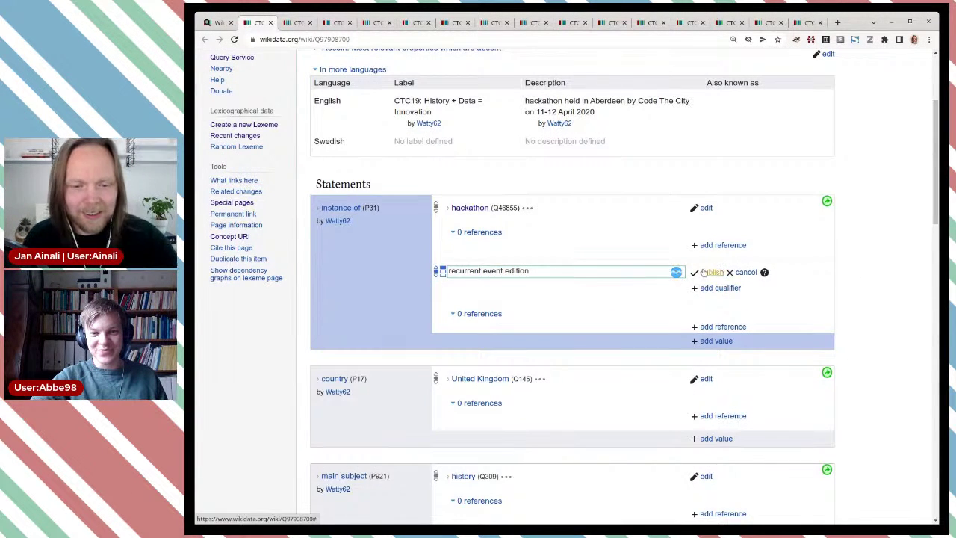
left_click(705, 272)
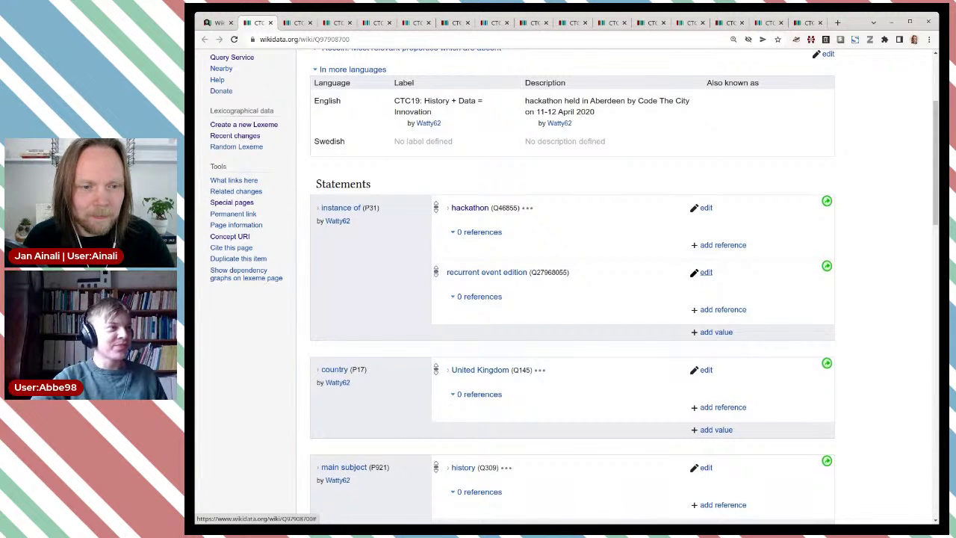
key("ctrl+w")
- Add "recurrent event edition" (Q27968055) as a second "instance of" value on the CTC2 item, publish it and close the item
scroll(672, 283, "down", 2)
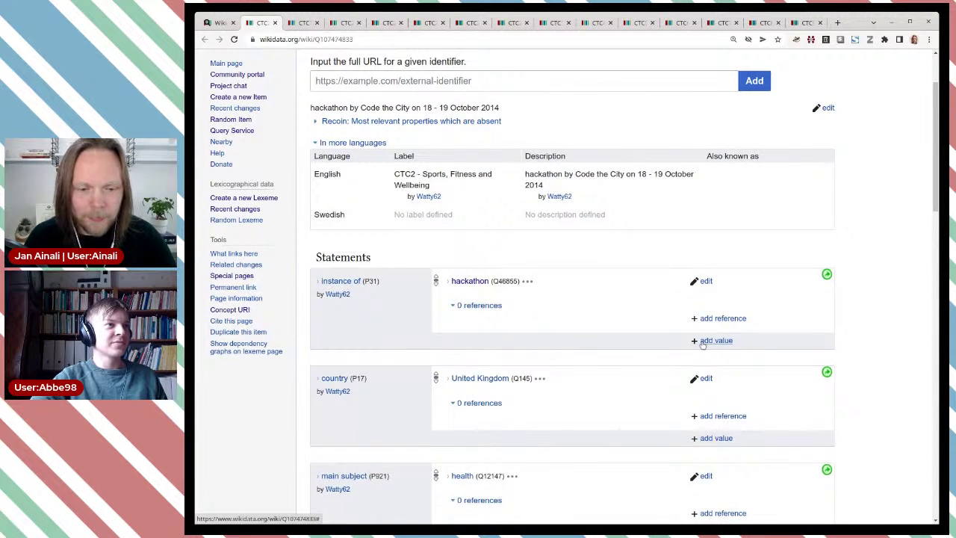
left_click(715, 341)
type("Q27968055")
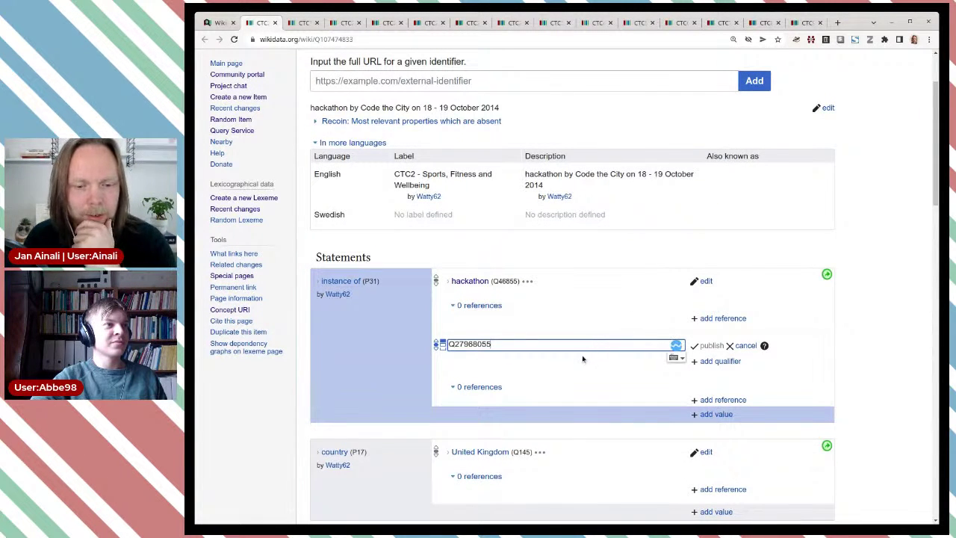
left_click(579, 362)
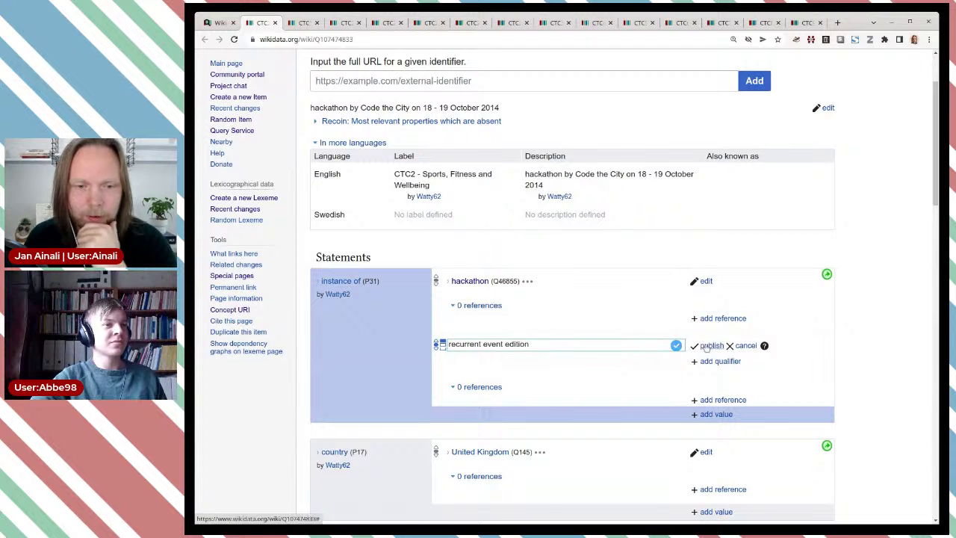
left_click(706, 346)
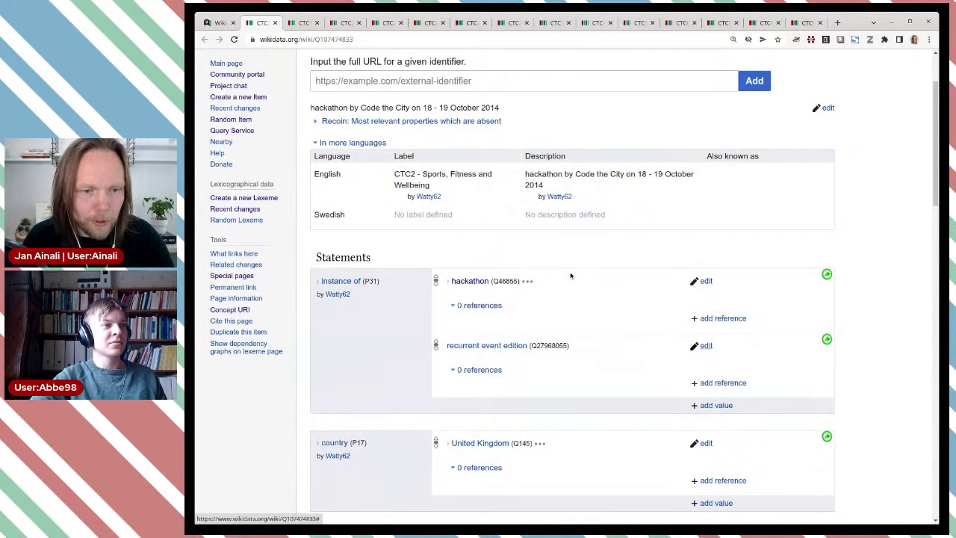
key("ctrl+w")
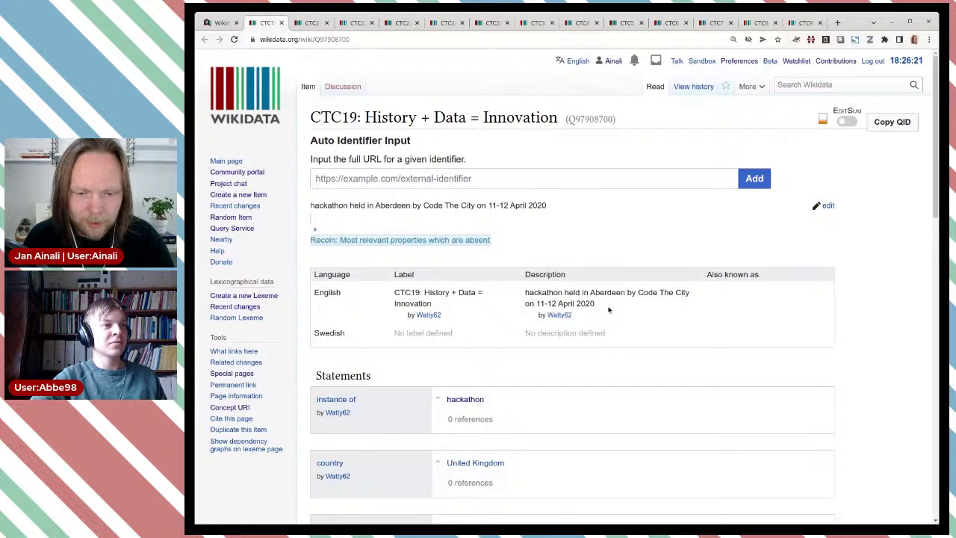
- Add "recurrent event edition" (Q27968055) as an "instance of" value on the other open copy of the CTC19 item, publish and close it
scroll(635, 306, "down", 3)
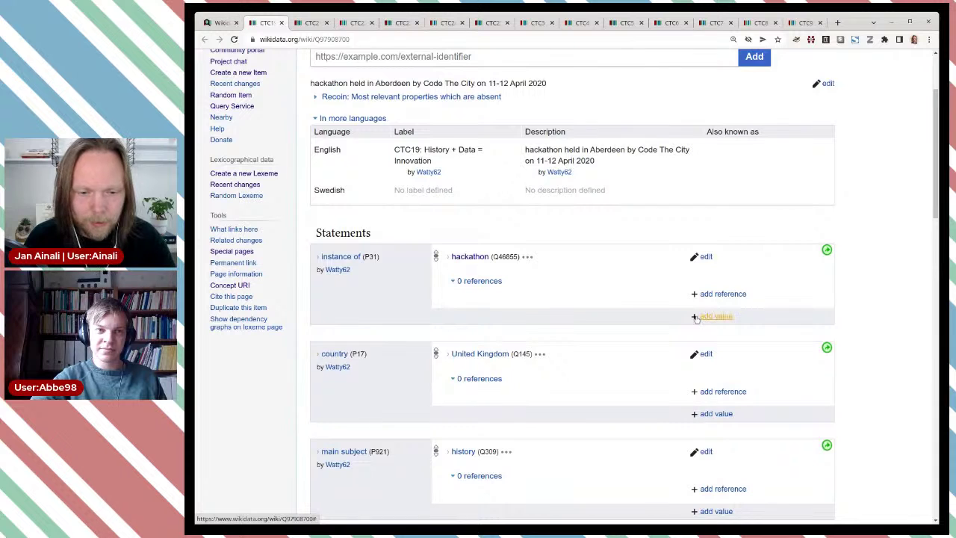
left_click(696, 319)
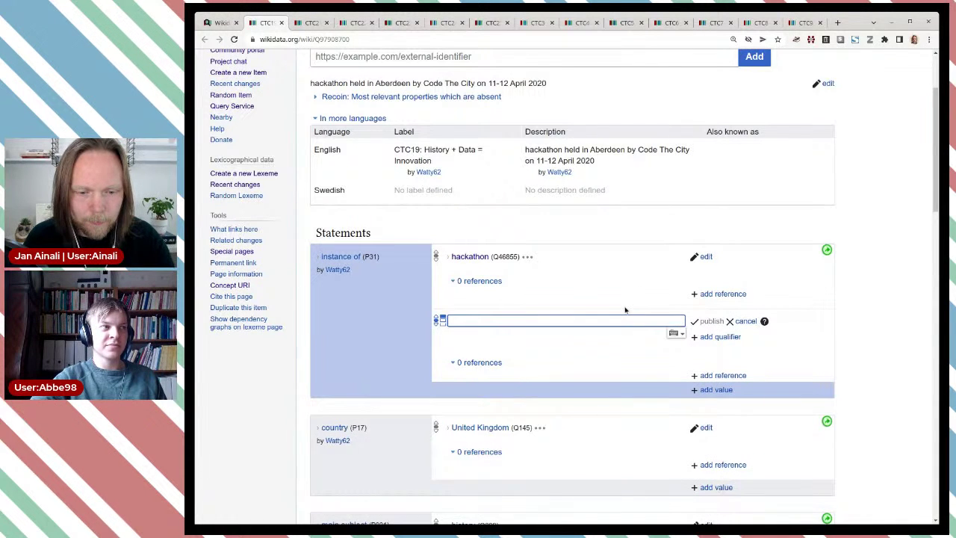
type("Q5")
left_click(582, 339)
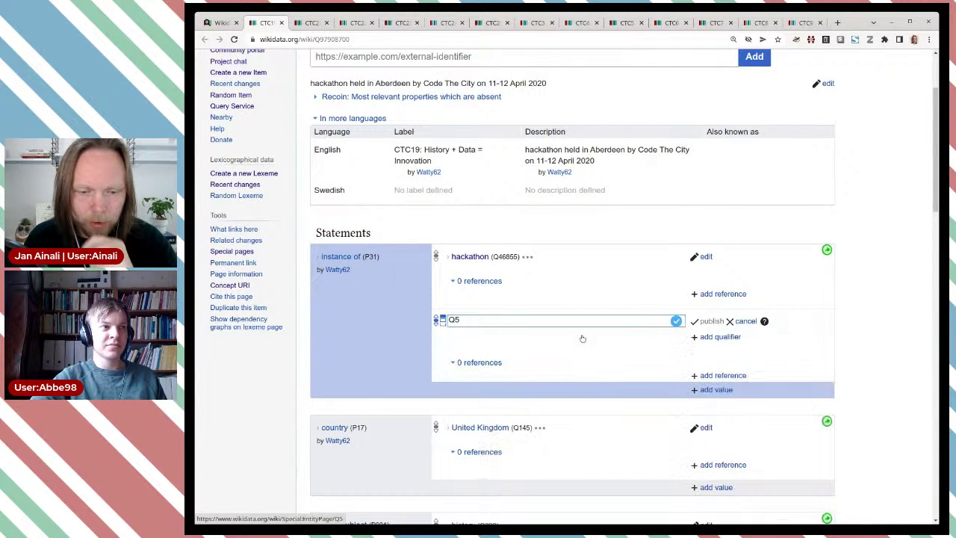
double_click(542, 321)
type("Q27968055")
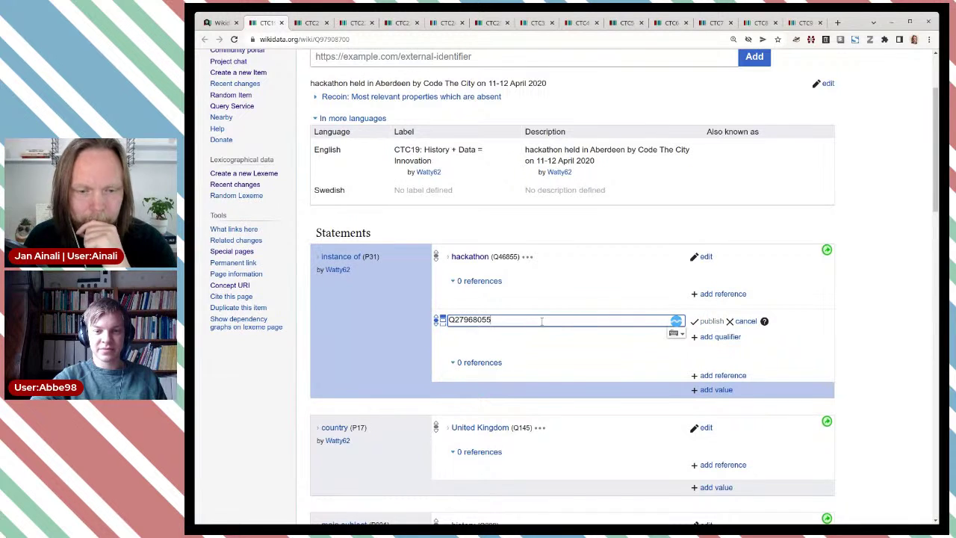
left_click(542, 337)
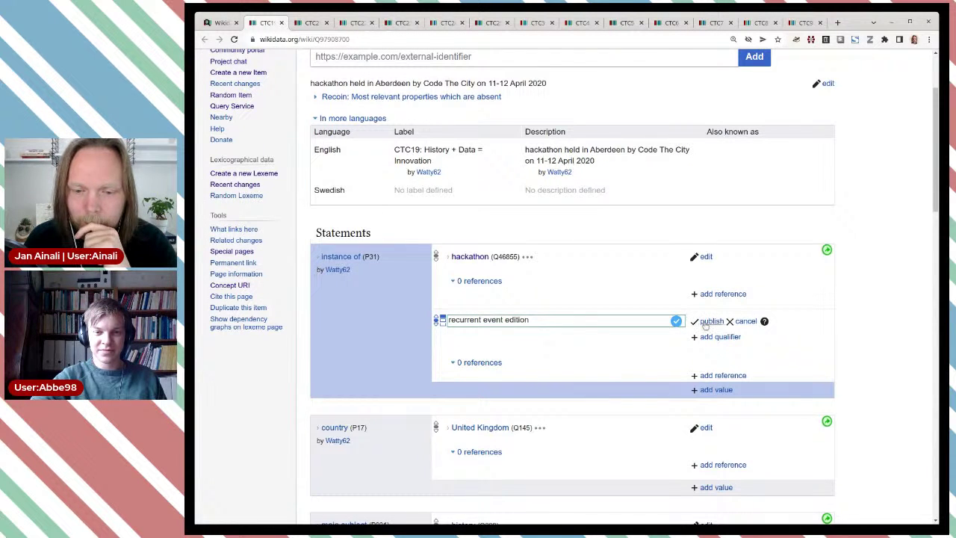
left_click(708, 321)
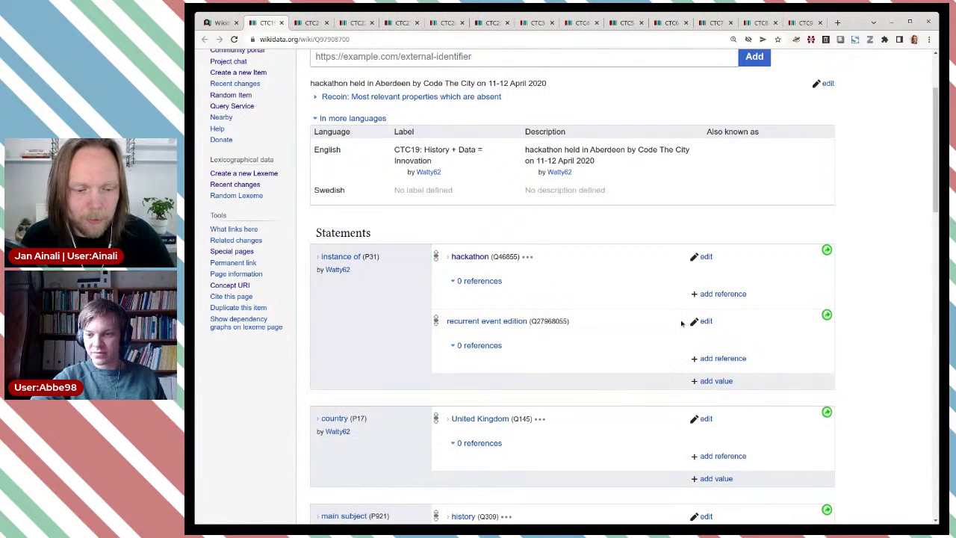
key("ctrl+w")
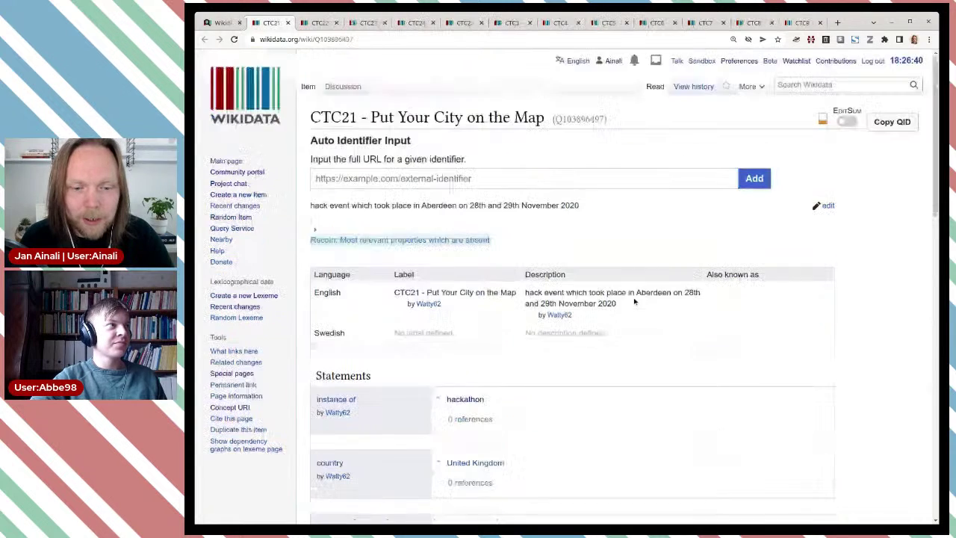
- Add "recurrent event edition" (Q27968055) as a second "instance of" value on the CTC21 item, publish it and close the item
scroll(643, 333, "down", 2)
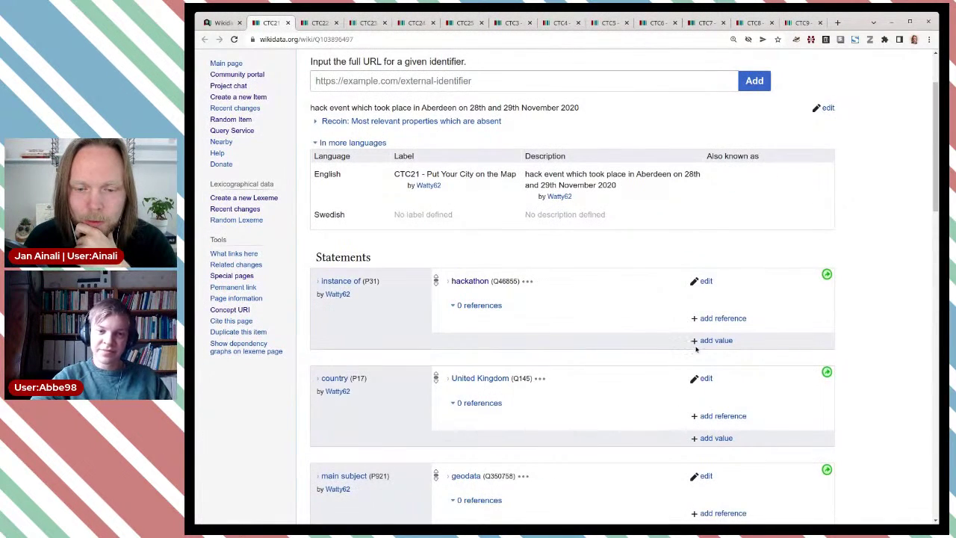
left_click(708, 341)
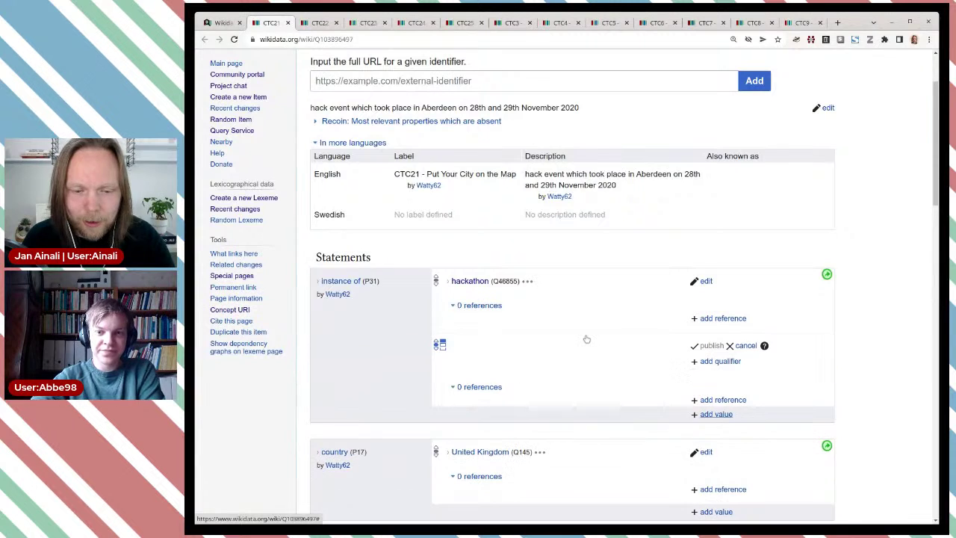
type("Q27968055")
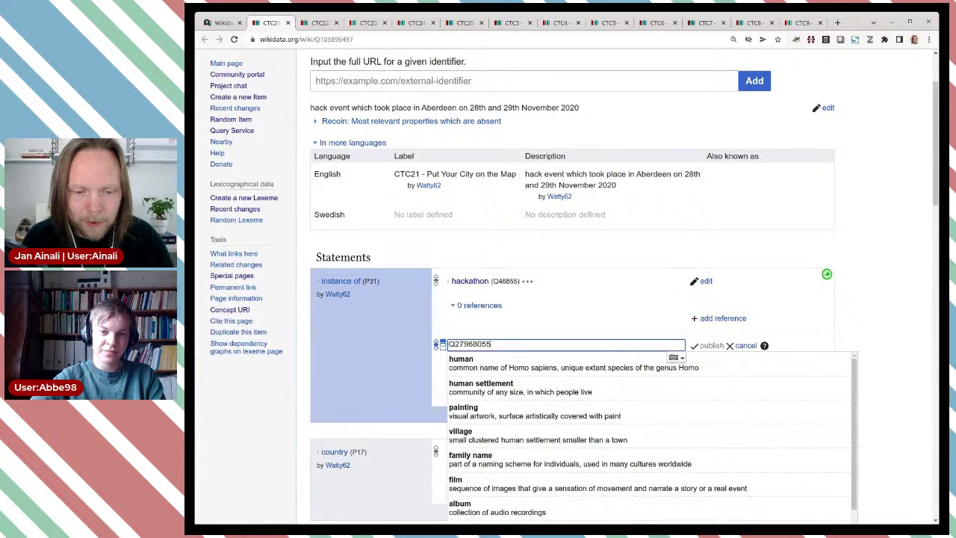
left_click(580, 359)
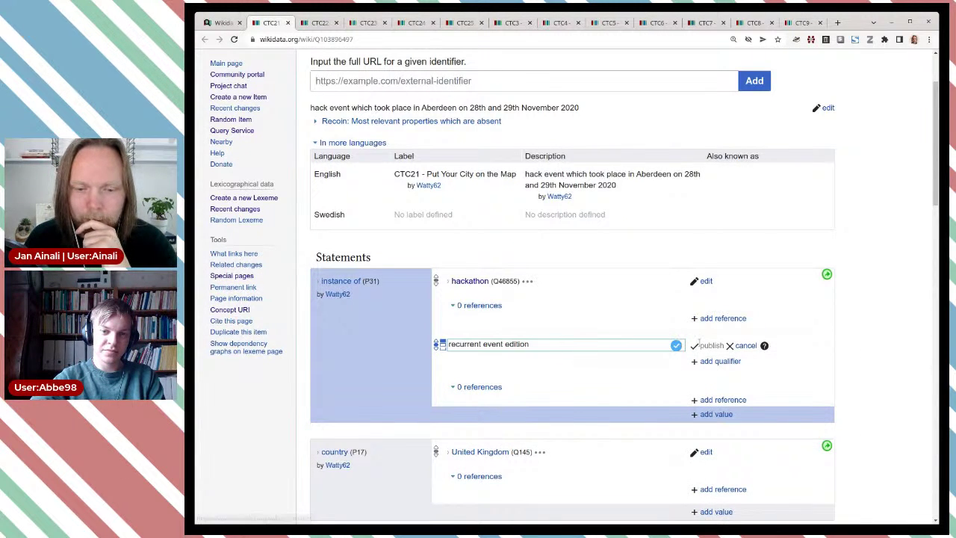
left_click(706, 345)
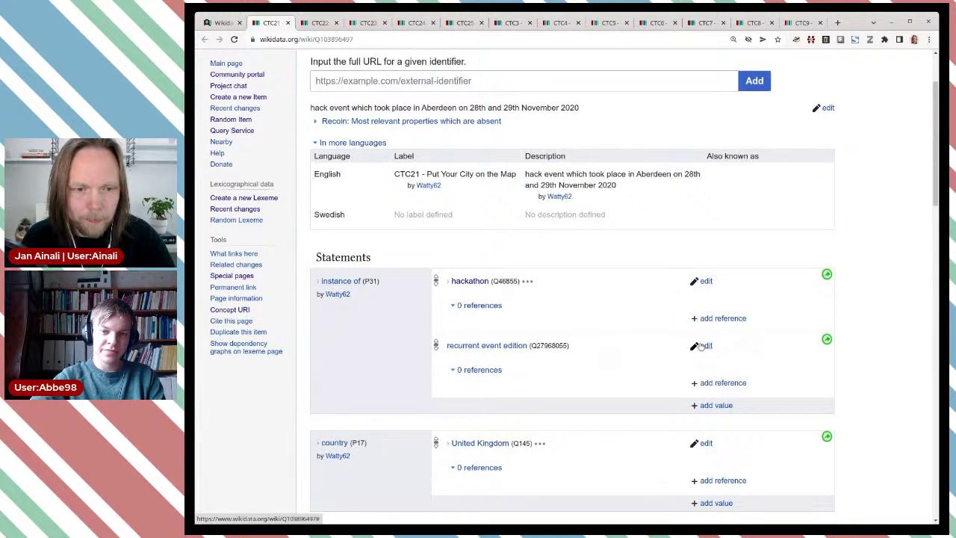
key("ctrl+w")
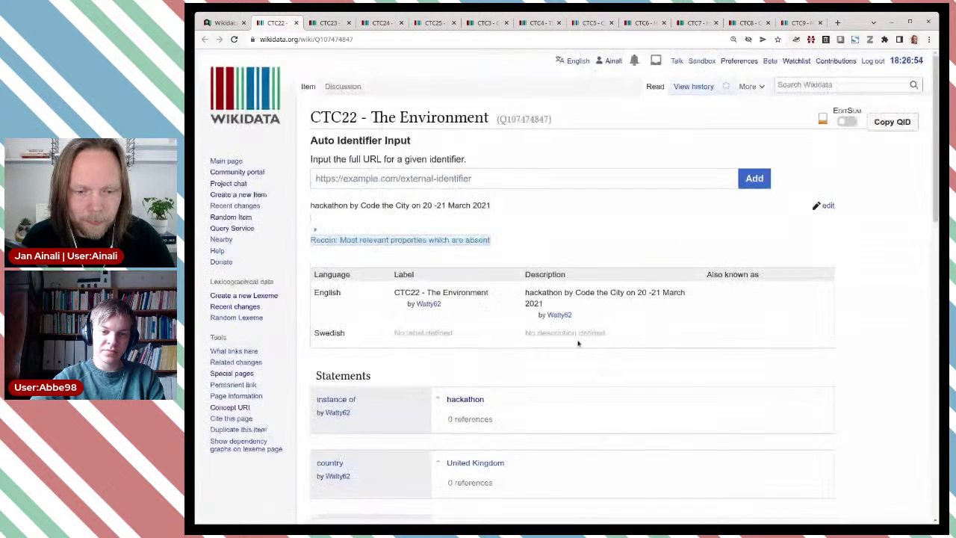
- Add "recurrent event edition" (Q27968055) as a second "instance of" value on the CTC22 item, publish it and close the item
scroll(597, 319, "down", 2)
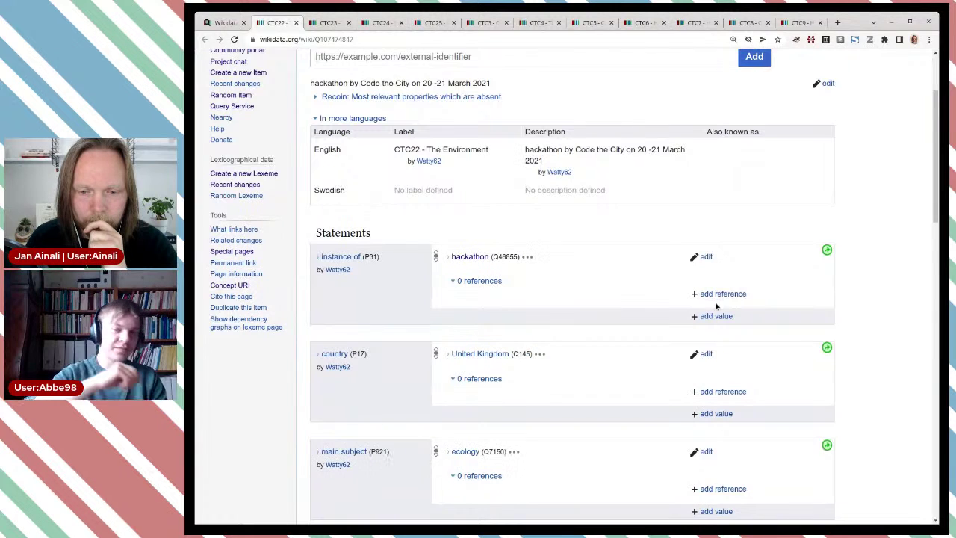
left_click(710, 317)
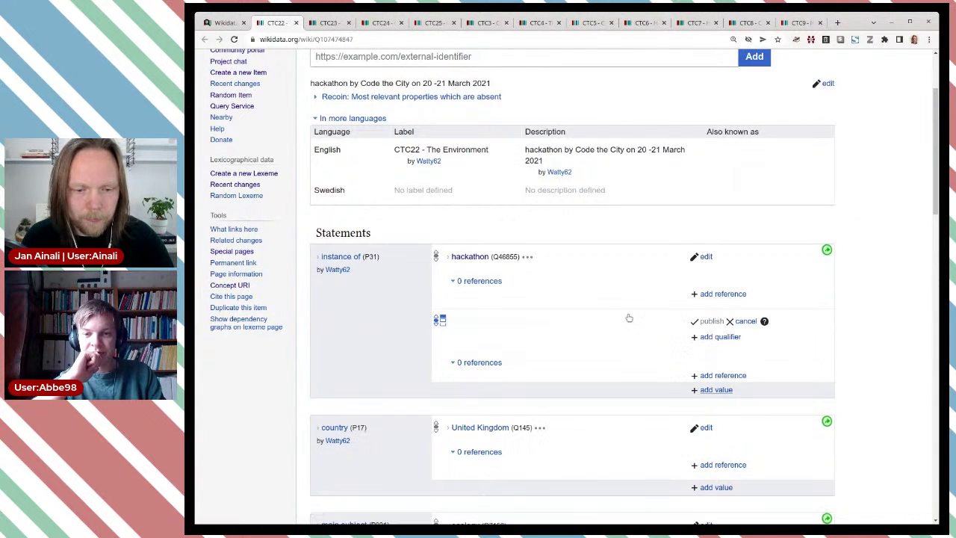
type("Q27968055")
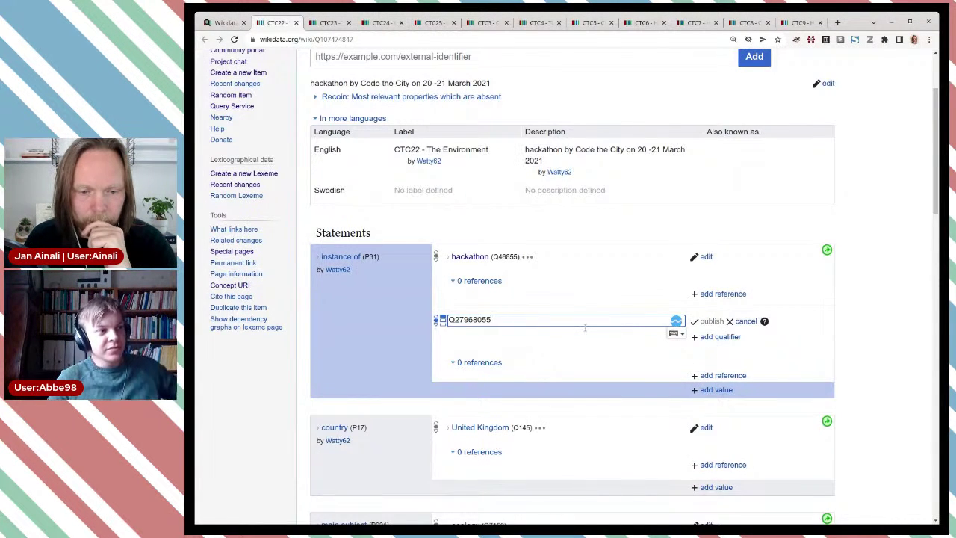
left_click(711, 321)
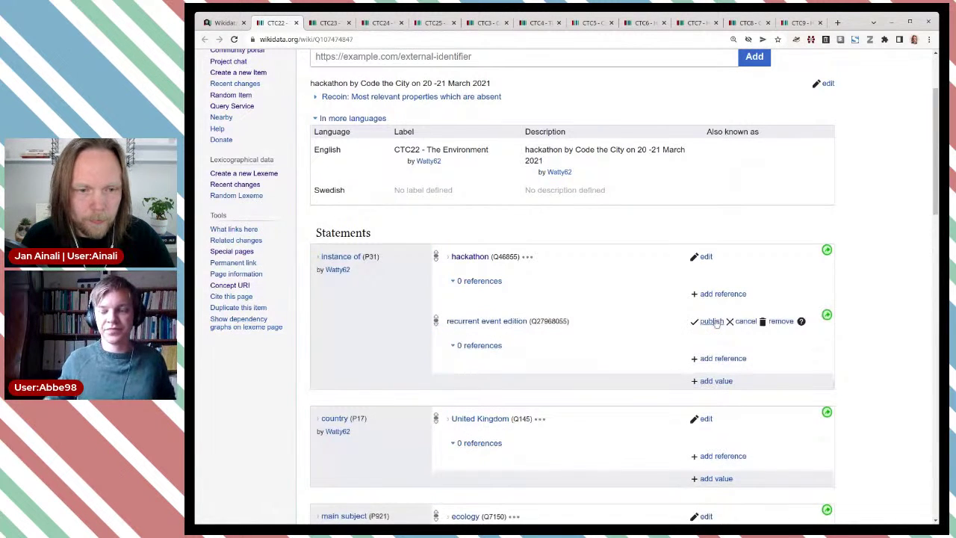
key("ctrl+w")
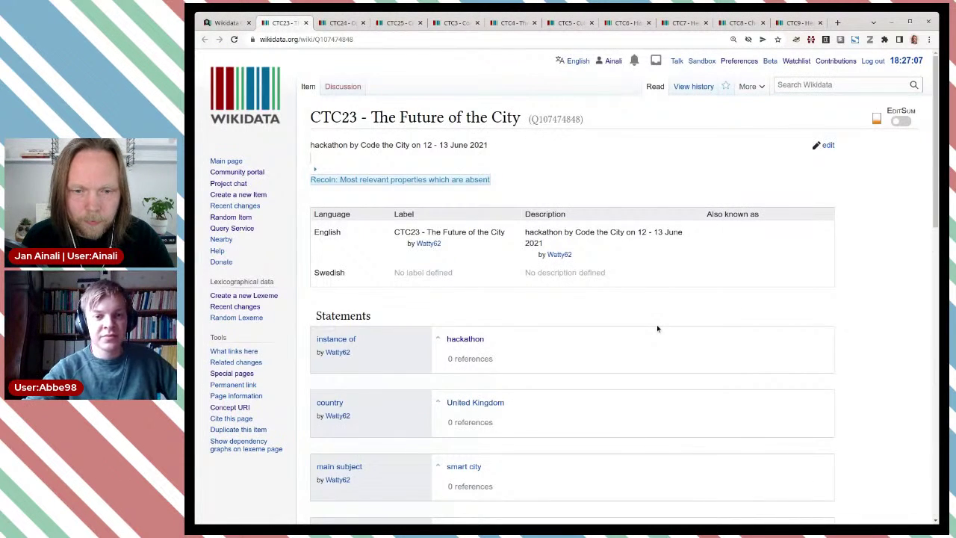
- Add "recurrent event edition" (Q27968055) as a second "instance of" value on the CTC23 item, publish it and close the item
scroll(610, 357, "down", 1)
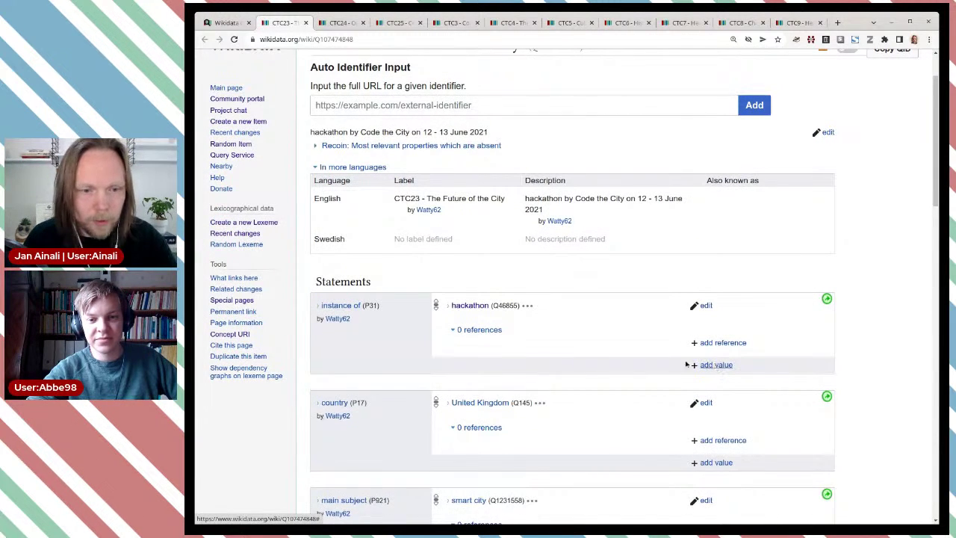
left_click(687, 364)
type("Q27968055")
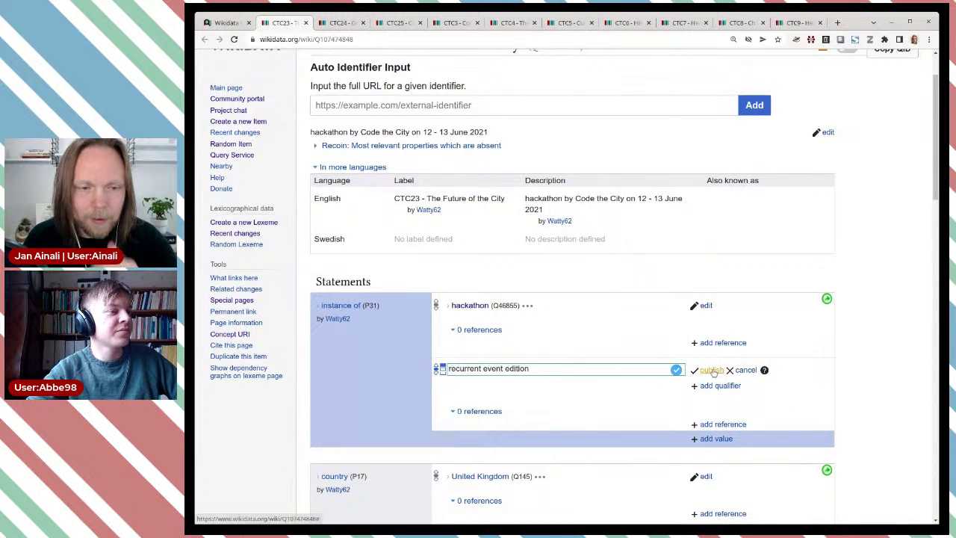
left_click(712, 371)
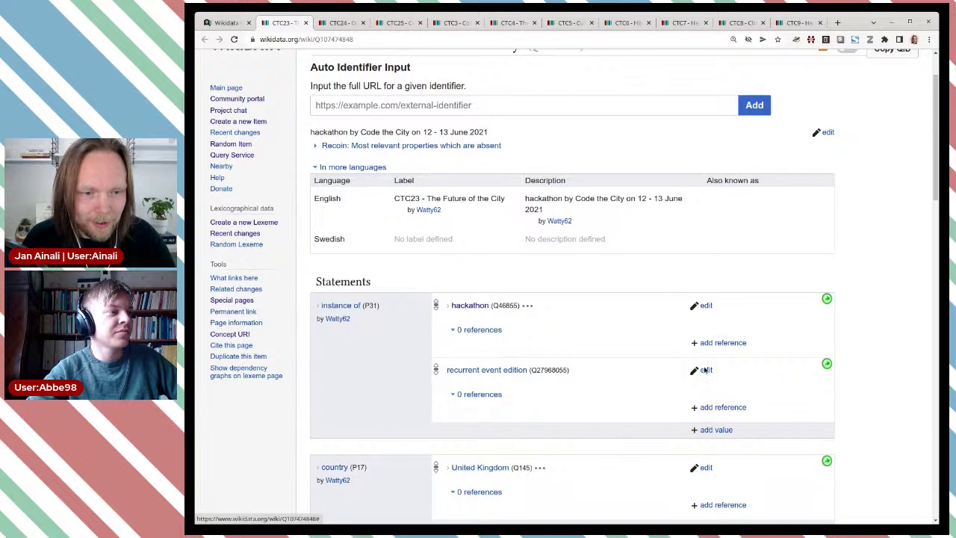
key("ctrl+w")
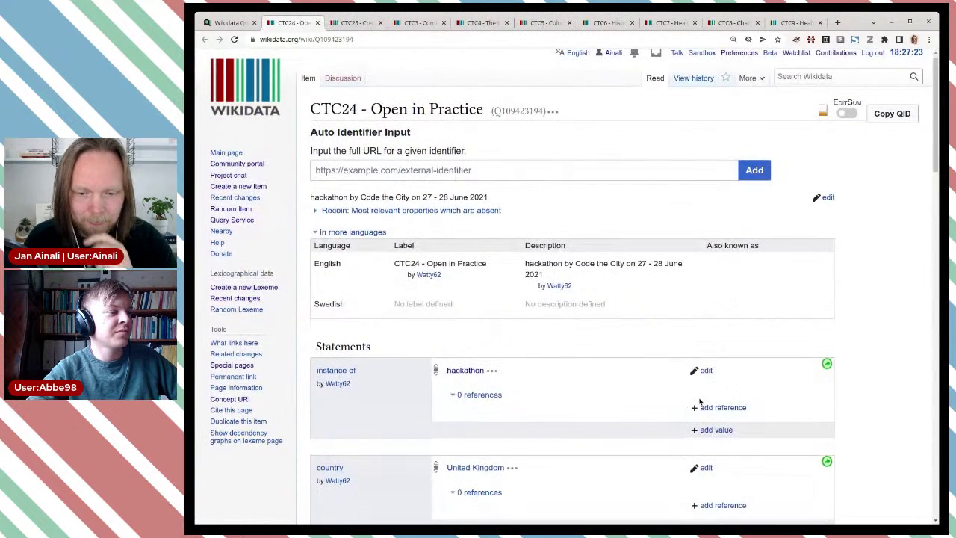
- Add "recurrent event edition" (Q27968055) as a second "instance of" value on the CTC24 item, publish it and close the item
scroll(700, 402, "down", 1)
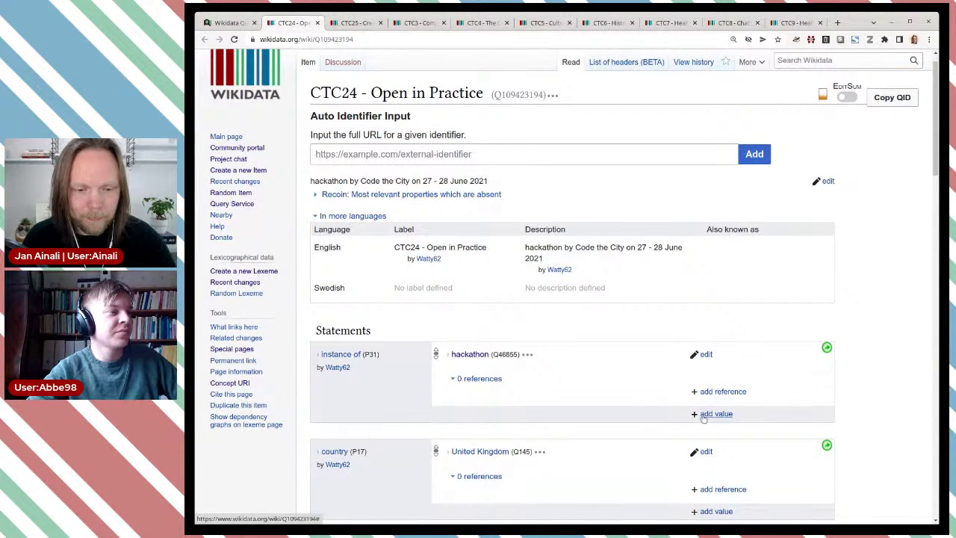
left_click(715, 414)
type("Q27968055")
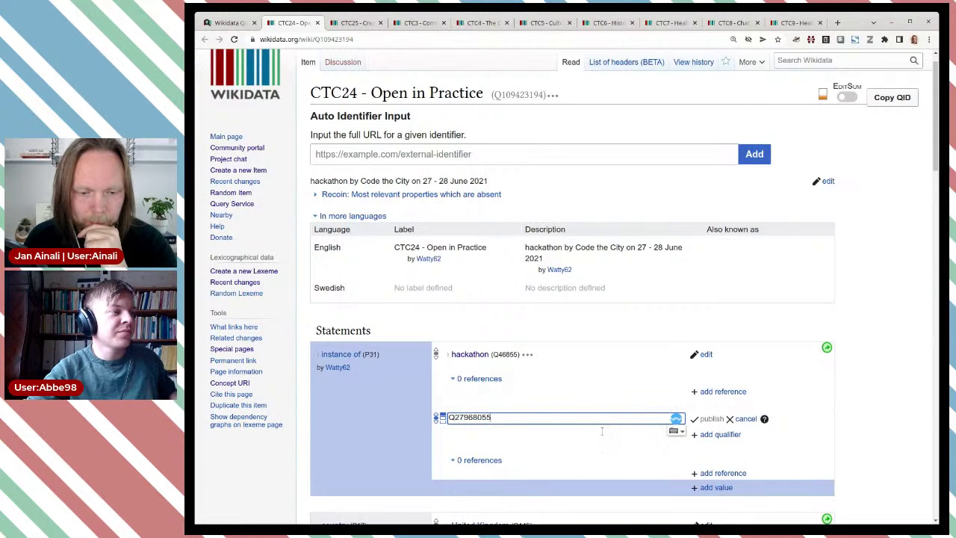
left_click(595, 438)
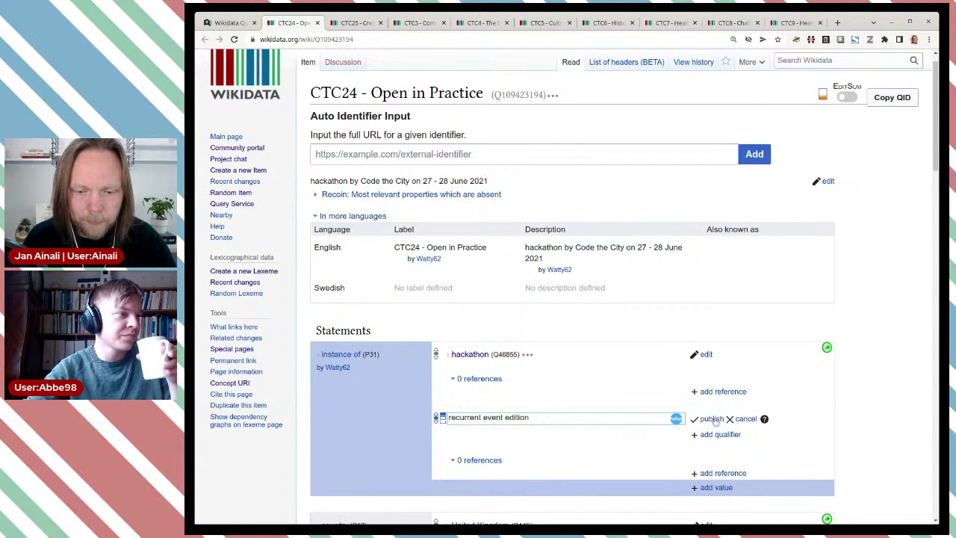
left_click(710, 419)
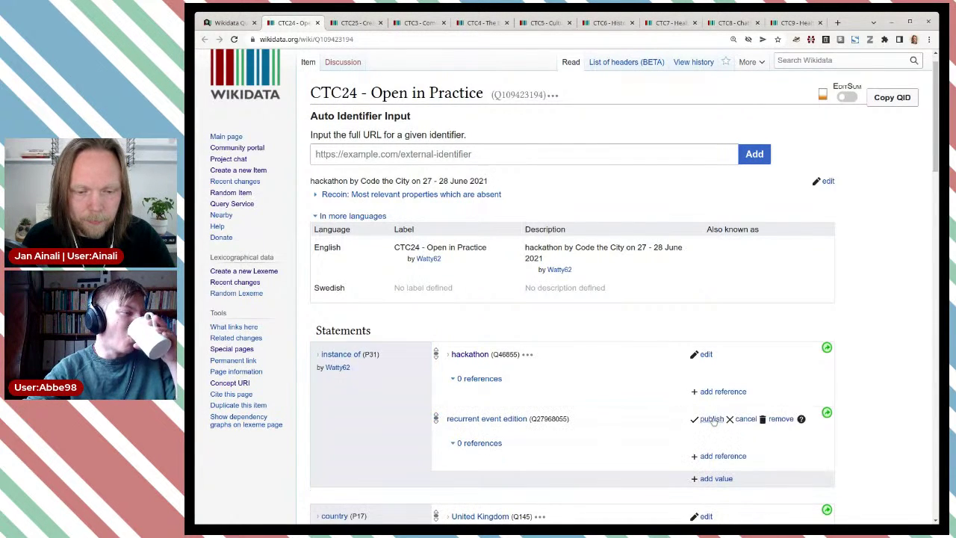
key("ctrl+w")
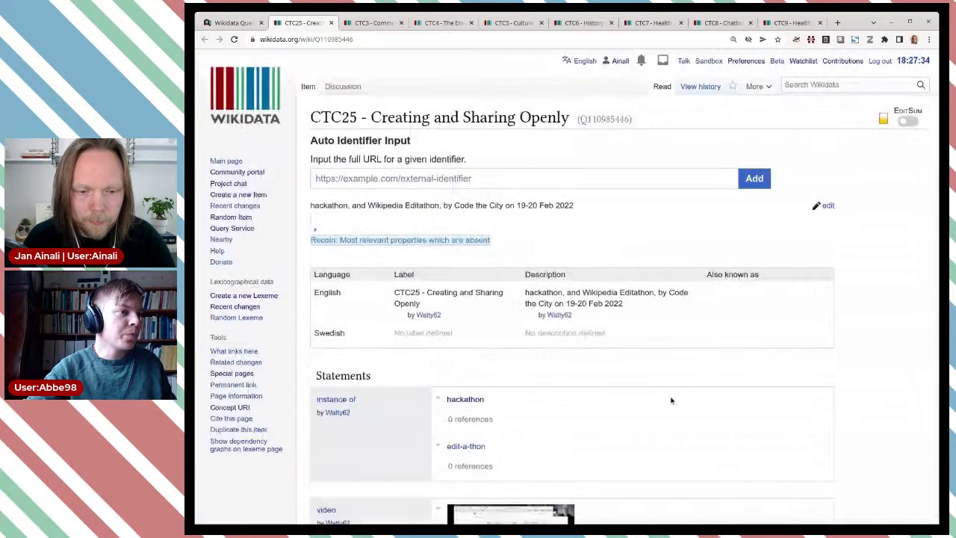
- Add "recurrent event edition" (Q27968055) as a third "instance of" value on the CTC25 item, publish it and close the item
scroll(672, 399, "down", 3)
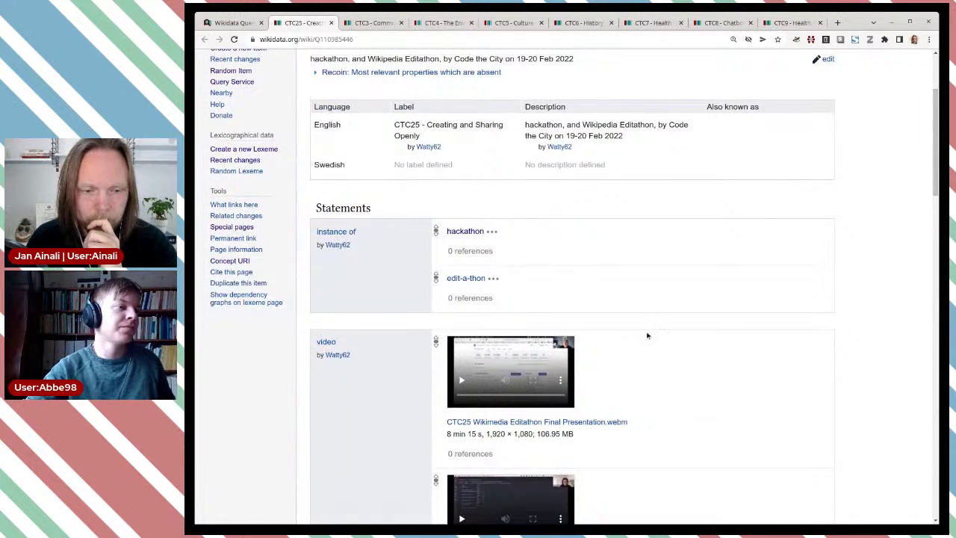
scroll(664, 318, "up", 1)
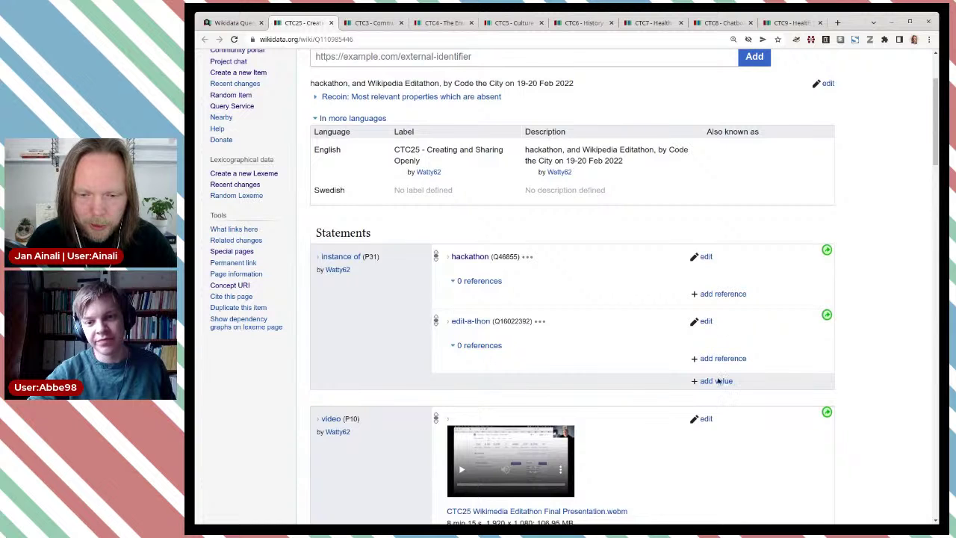
left_click(713, 382)
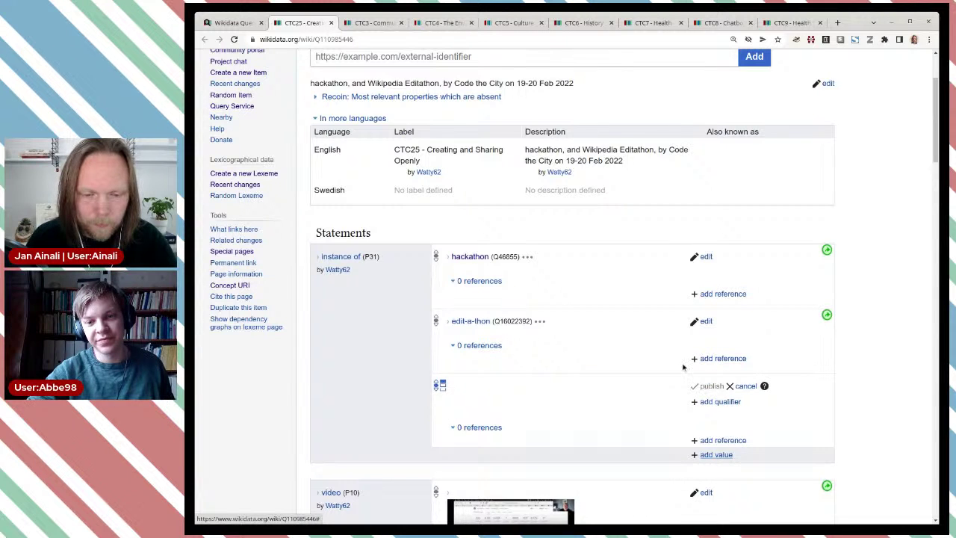
type("Q27968055")
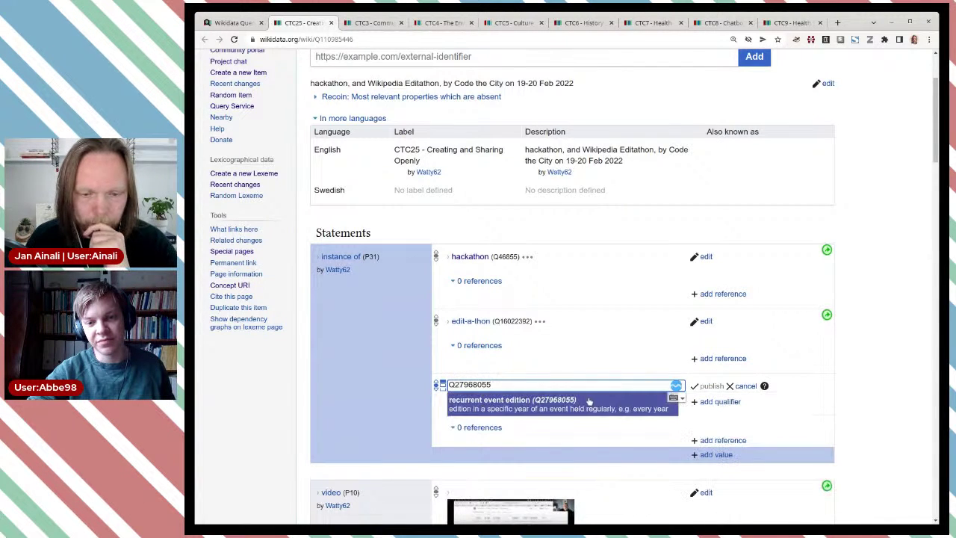
left_click(588, 403)
left_click(709, 386)
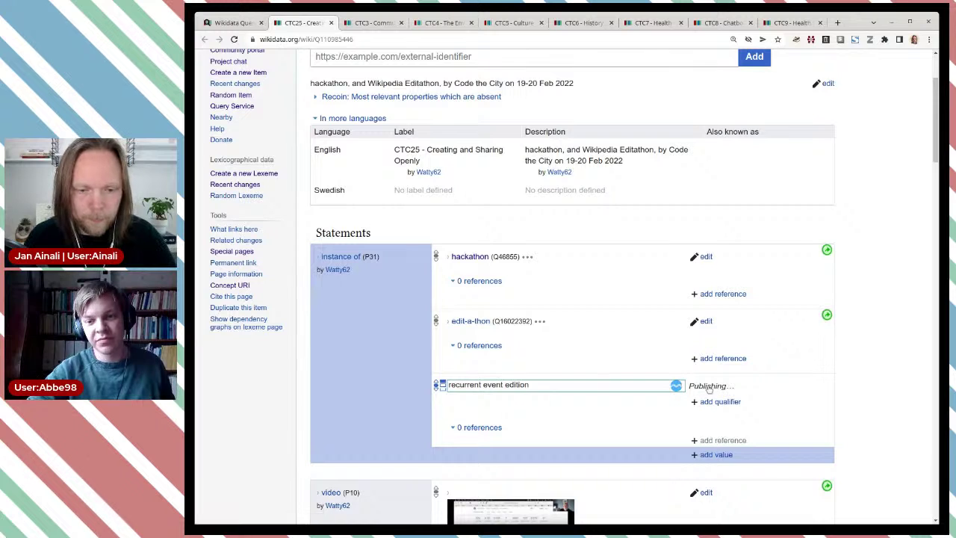
key("ctrl+w")
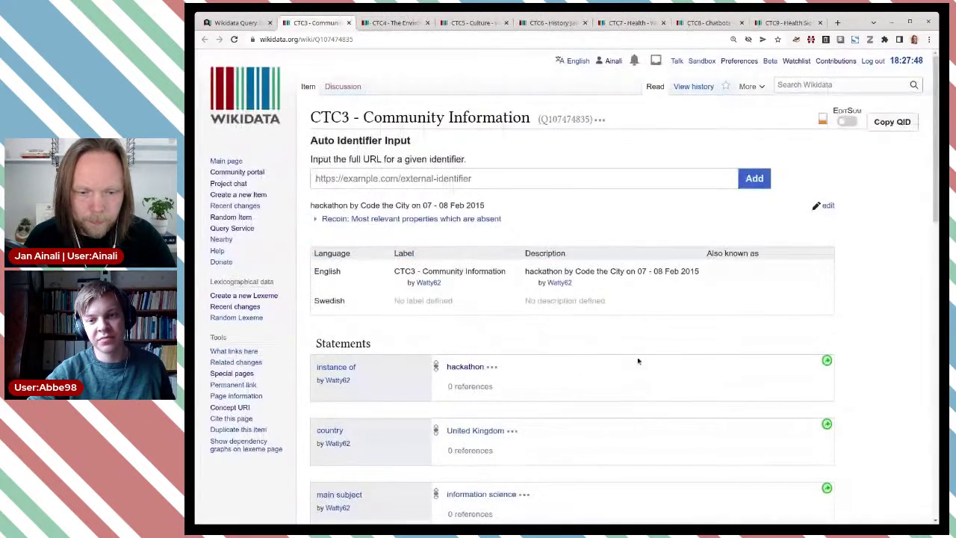
scroll(636, 358, "down", 1)
left_click(715, 354)
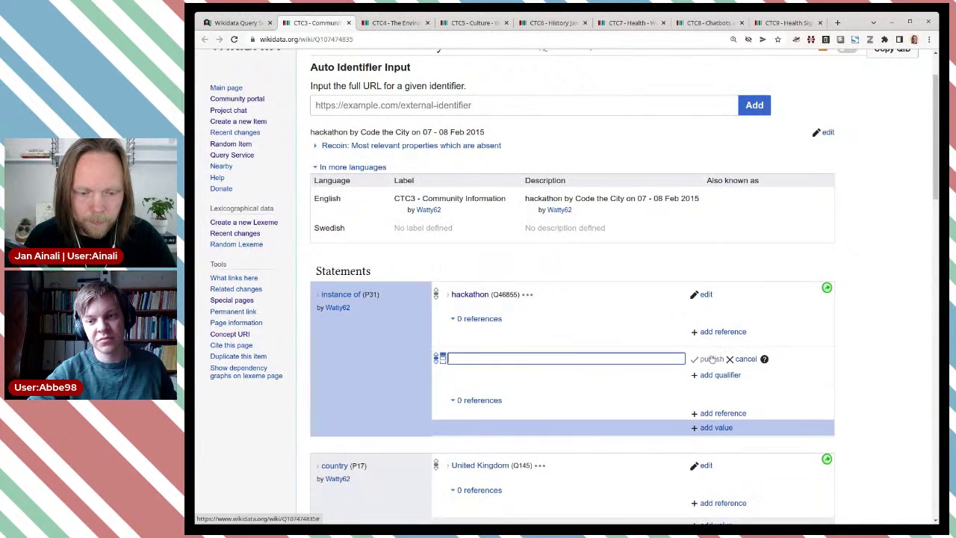
key("ctrl+w")
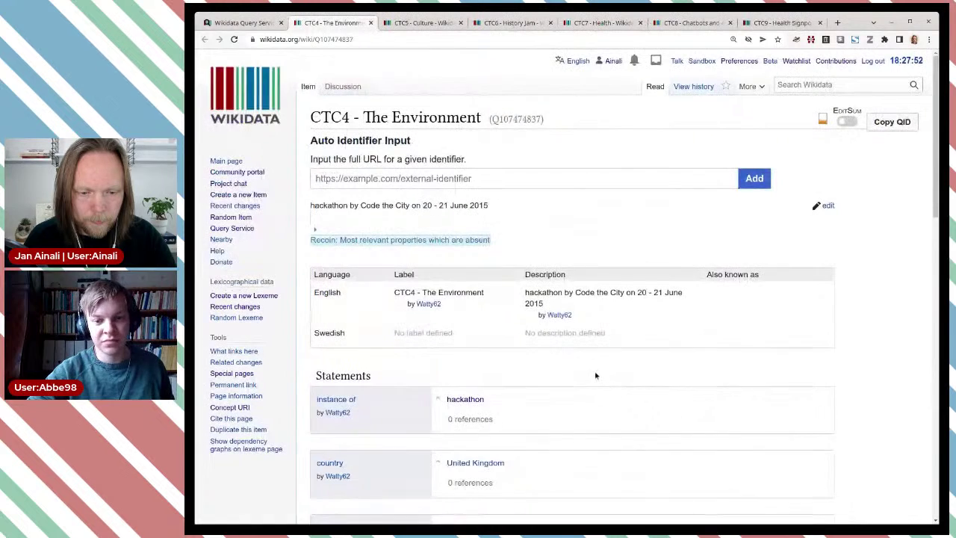
scroll(608, 366, "down", 1)
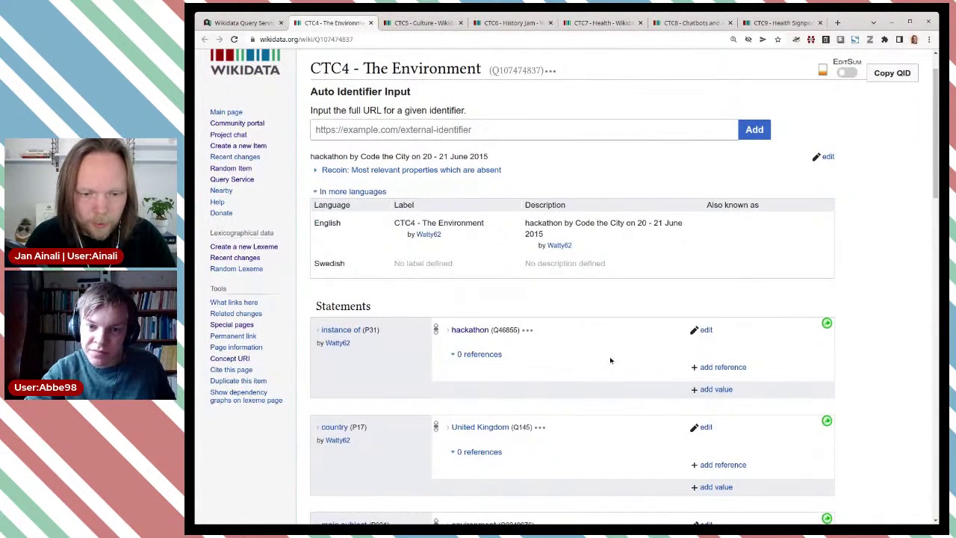
key("ctrl+shift+t")
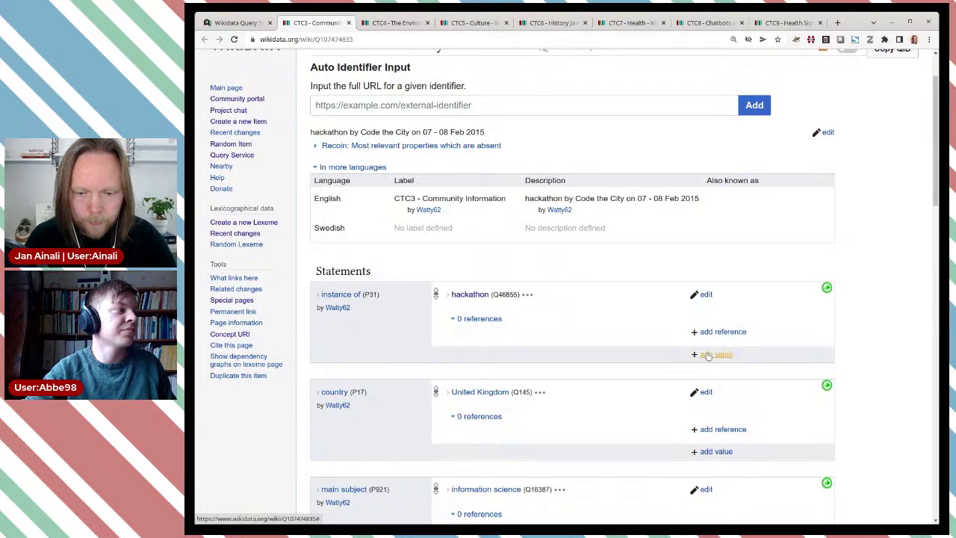
- Add "recurrent event edition" (Q27968055) as a second "instance of" value on the CTC3 item, publish it and close the item
left_click(714, 354)
type("Q27968055")
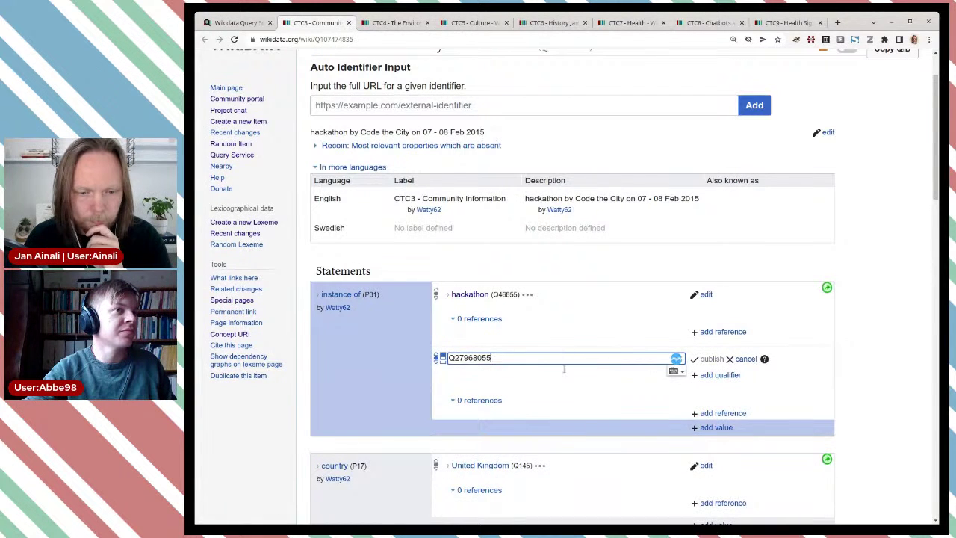
left_click(566, 374)
left_click(717, 360)
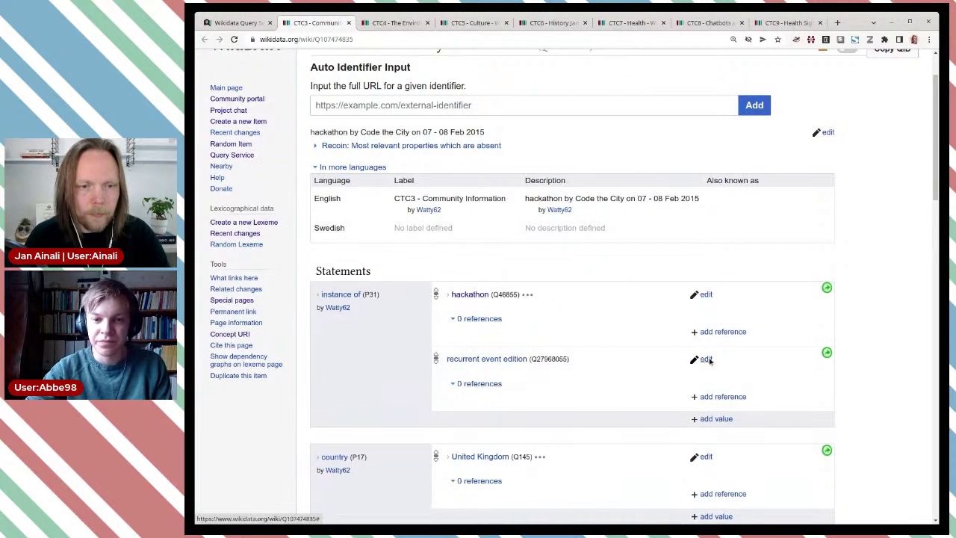
key("ctrl+w")
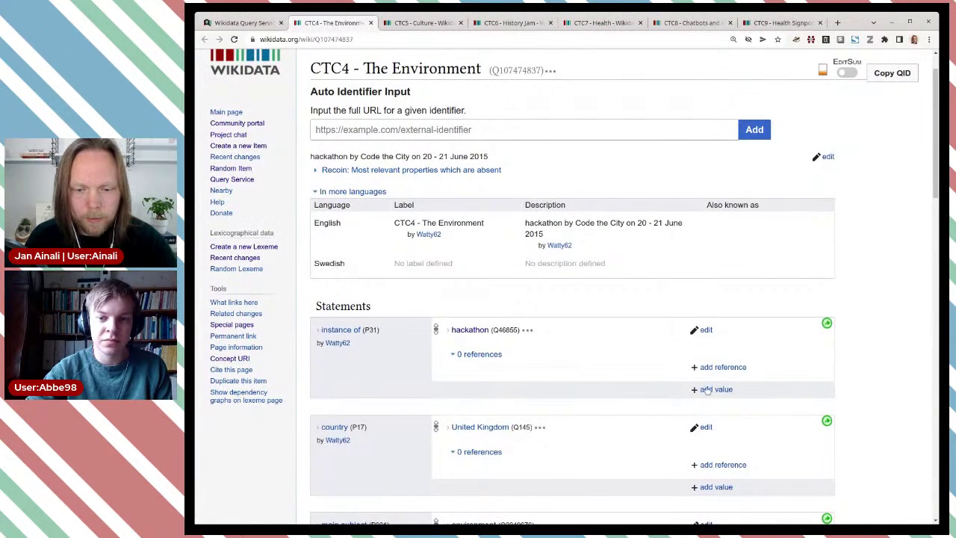
- Add "recurrent event edition" (Q27968055) as a second "instance of" value on the CTC4 item, publish it and close the item
left_click(706, 389)
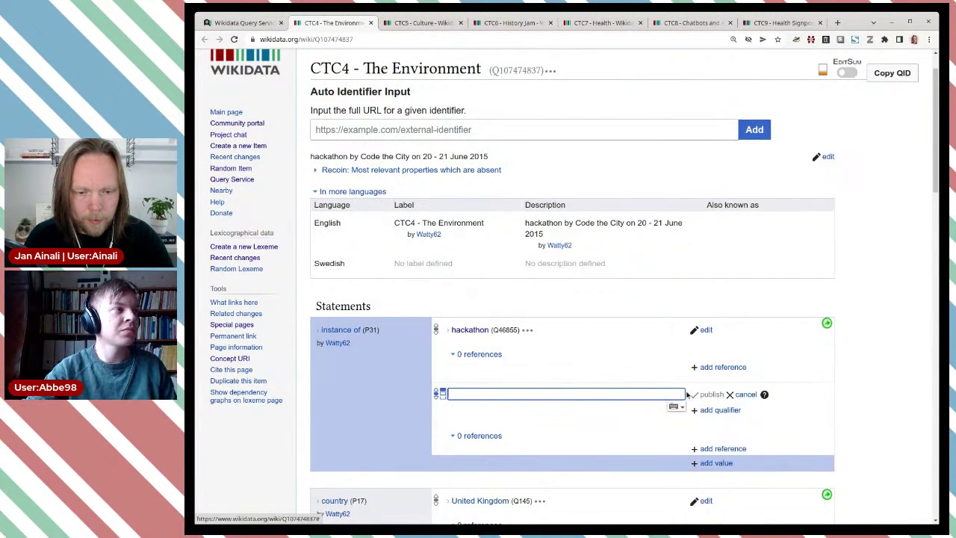
type("Q27968055")
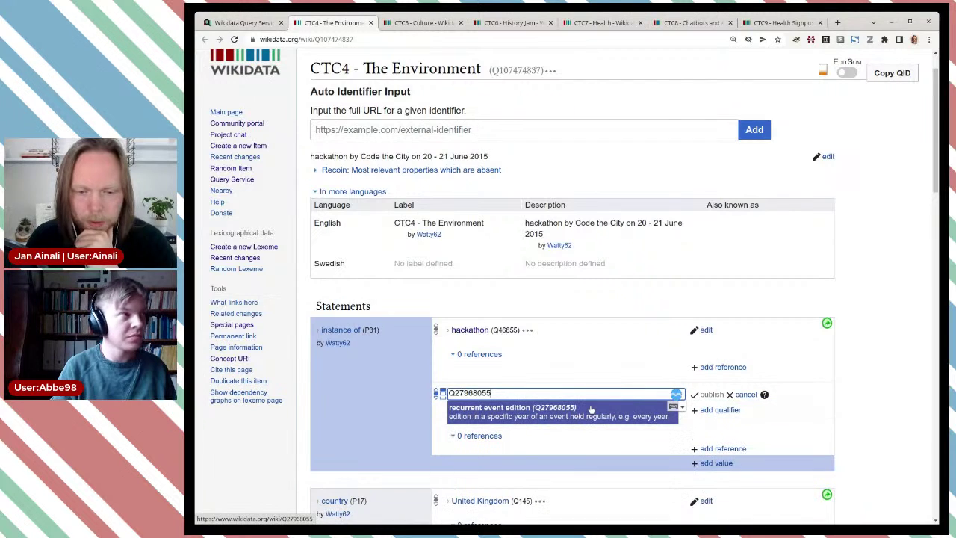
left_click(590, 409)
left_click(713, 395)
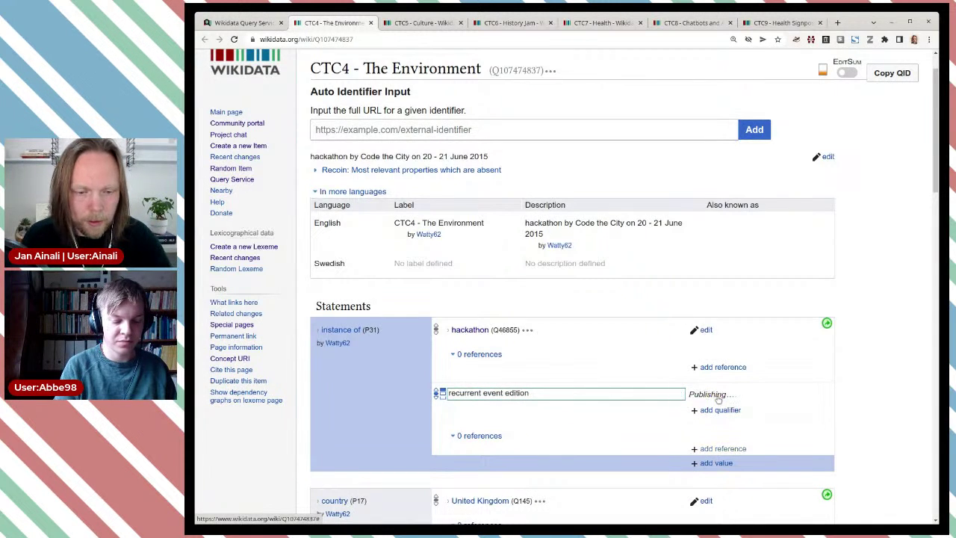
key("ctrl+Tab")
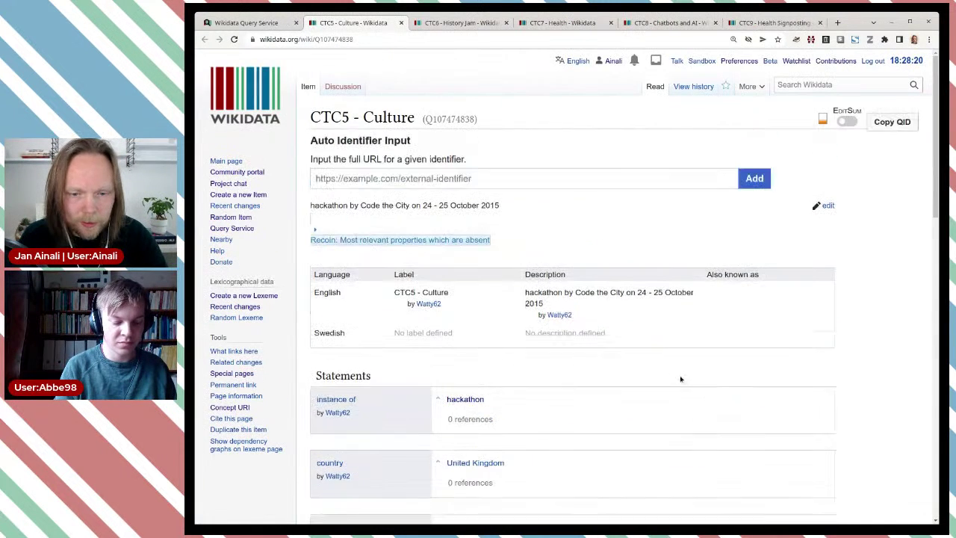
scroll(730, 339, "down", 2)
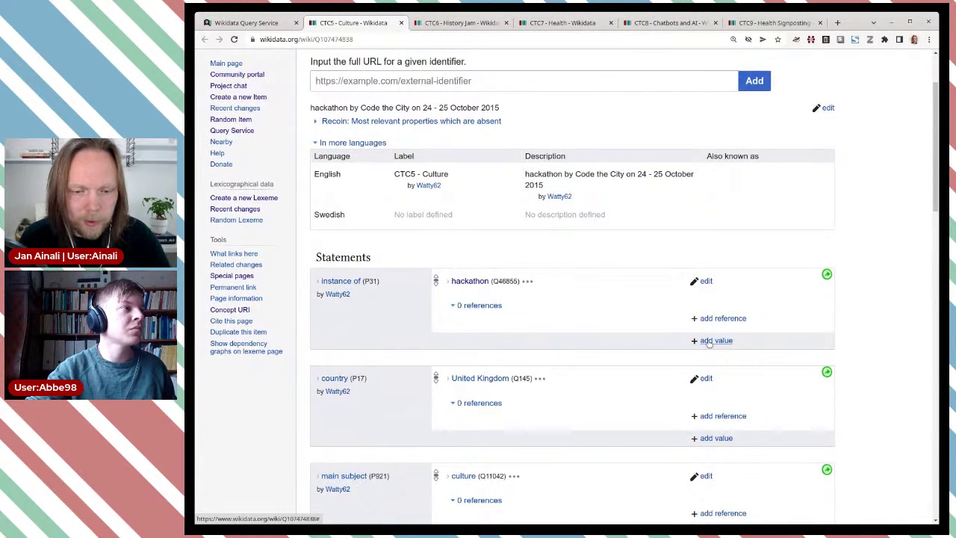
left_click(715, 340)
key("ctrl+w")
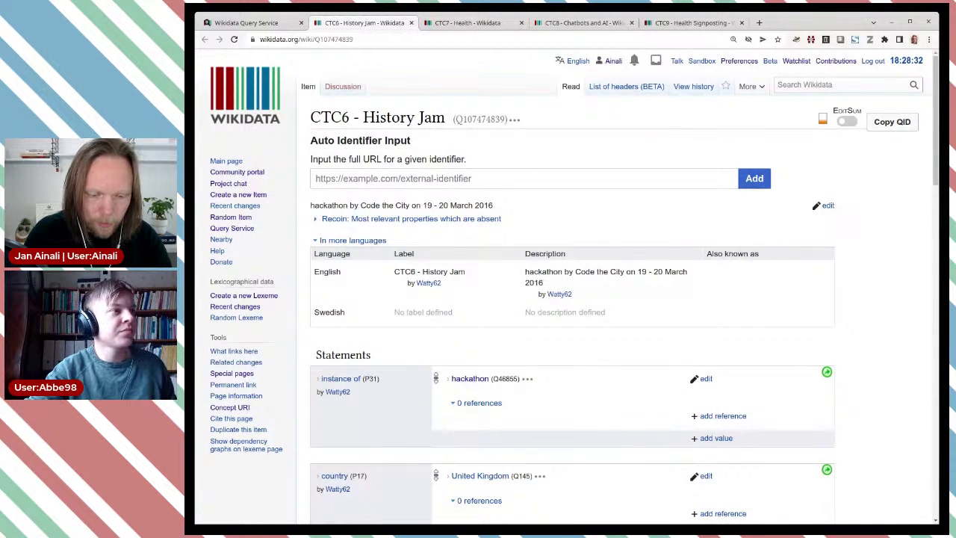
key("ctrl+shift+t")
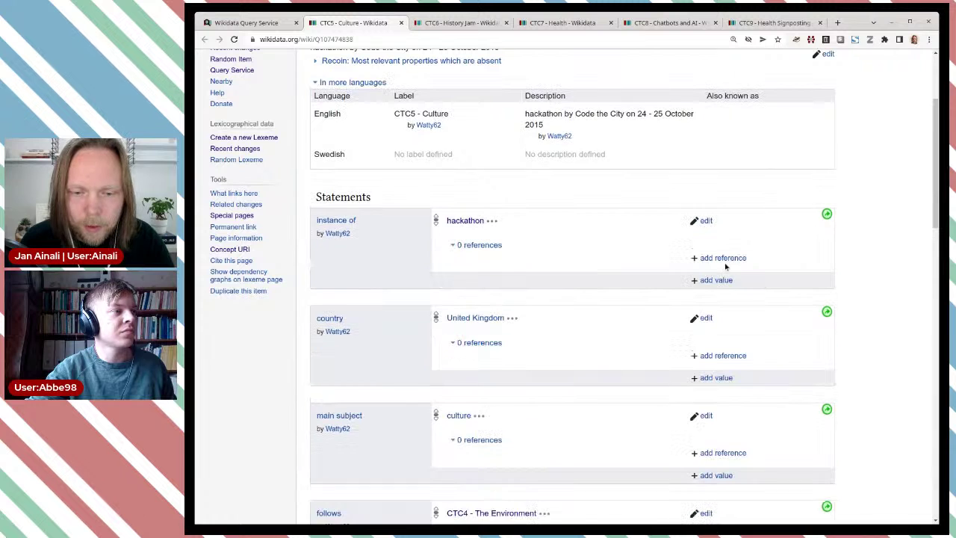
- Add "recurrent event edition" (Q27968055) as a second "instance of" value on the CTC5 item, publish it and close the item
left_click(715, 280)
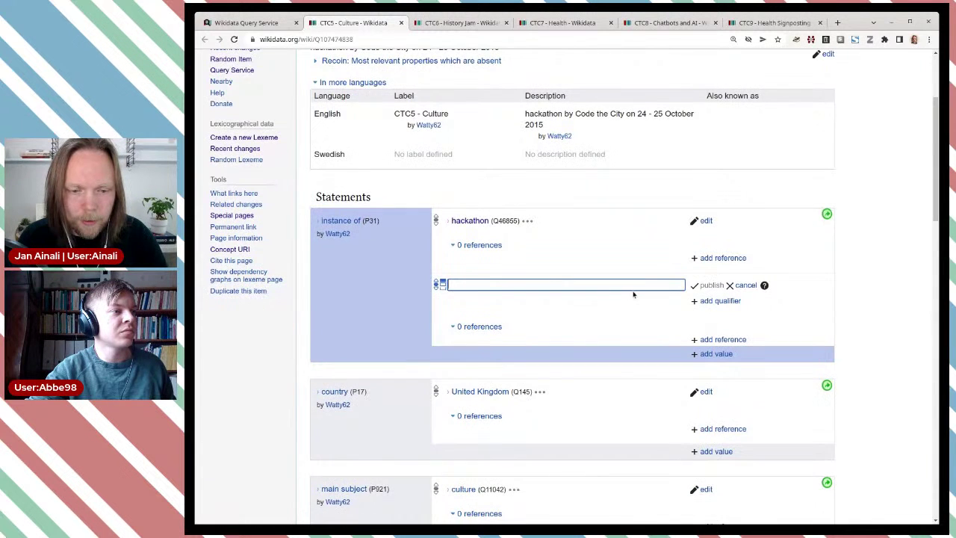
type("Q27968055")
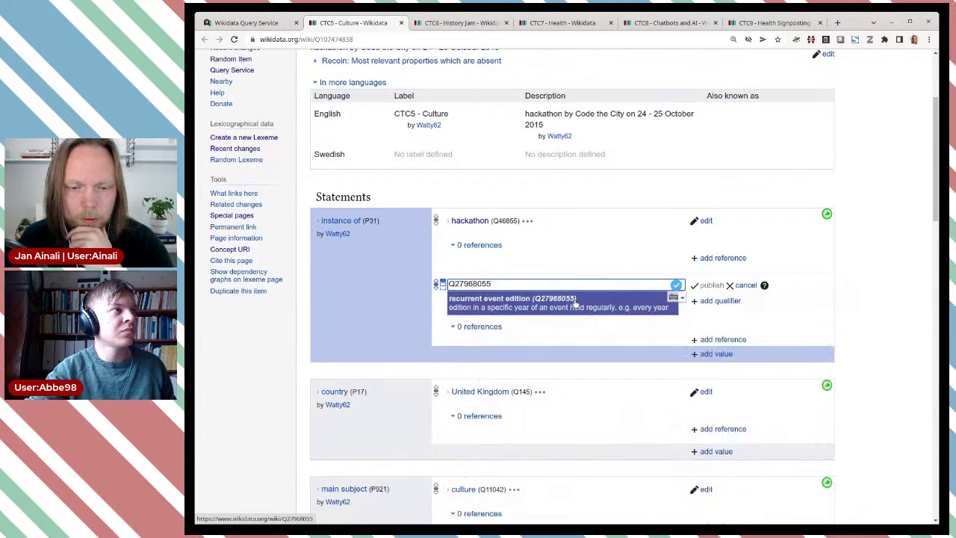
left_click(579, 300)
left_click(696, 287)
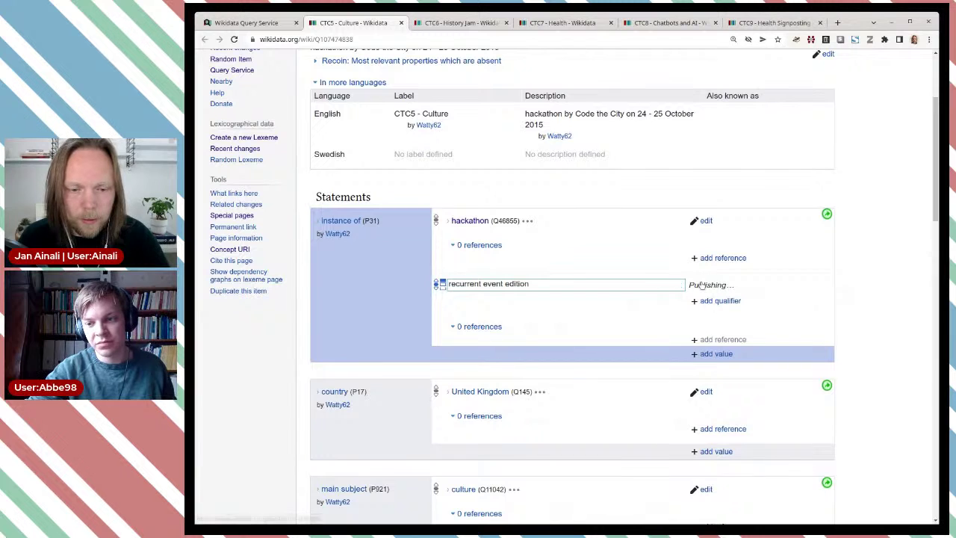
key("ctrl+w")
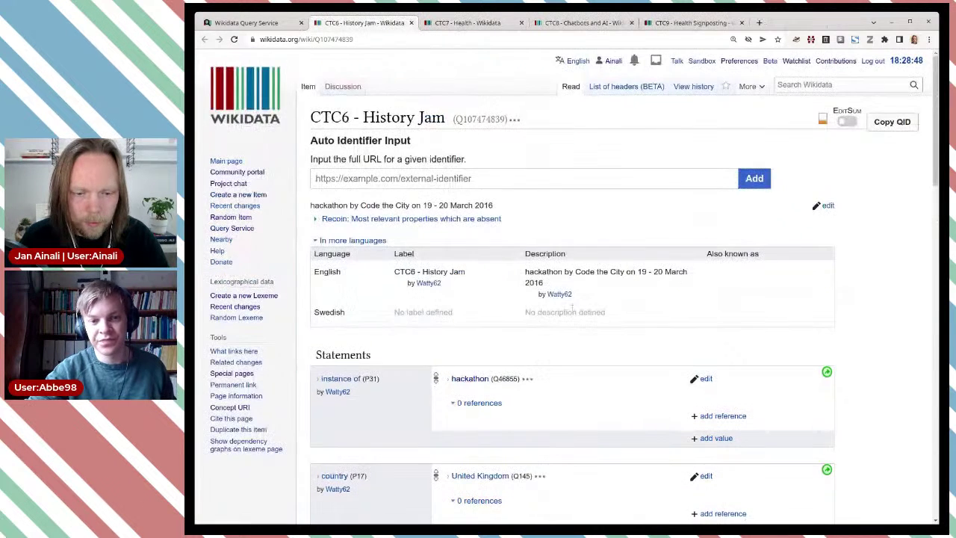
- Add "recurrent event edition" (Q27968055) as a second "instance of" value on the CTC6 item, publish it and close the item
scroll(703, 313, "down", 2)
left_click(705, 317)
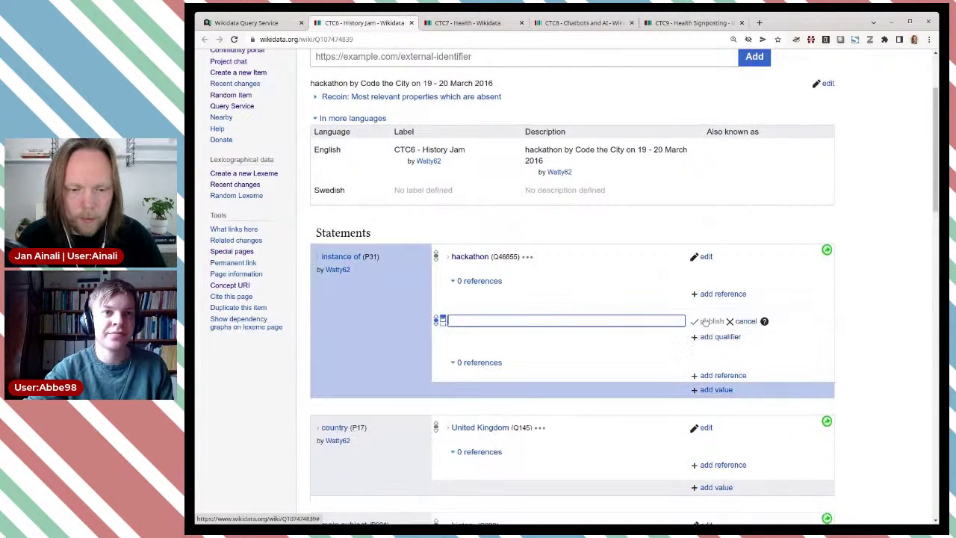
type("Q27968055")
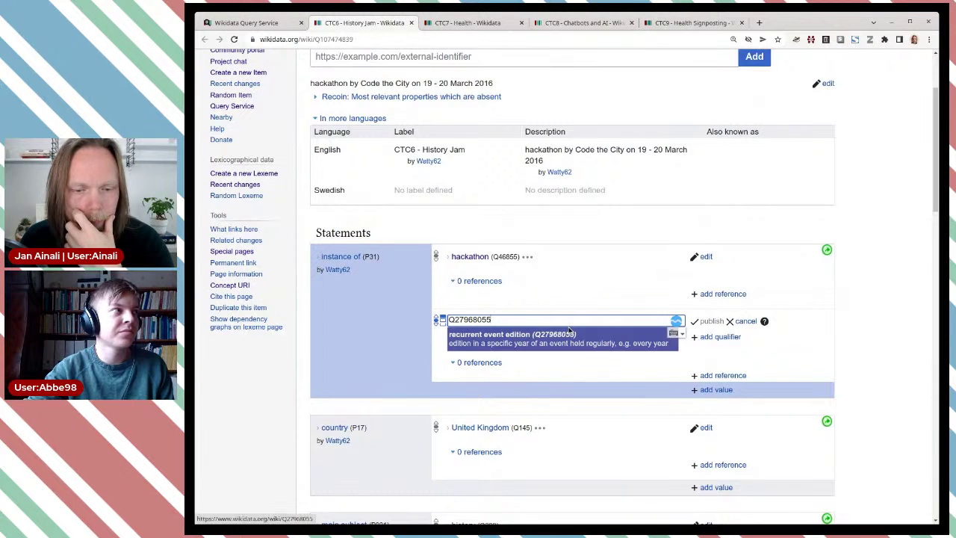
left_click(571, 335)
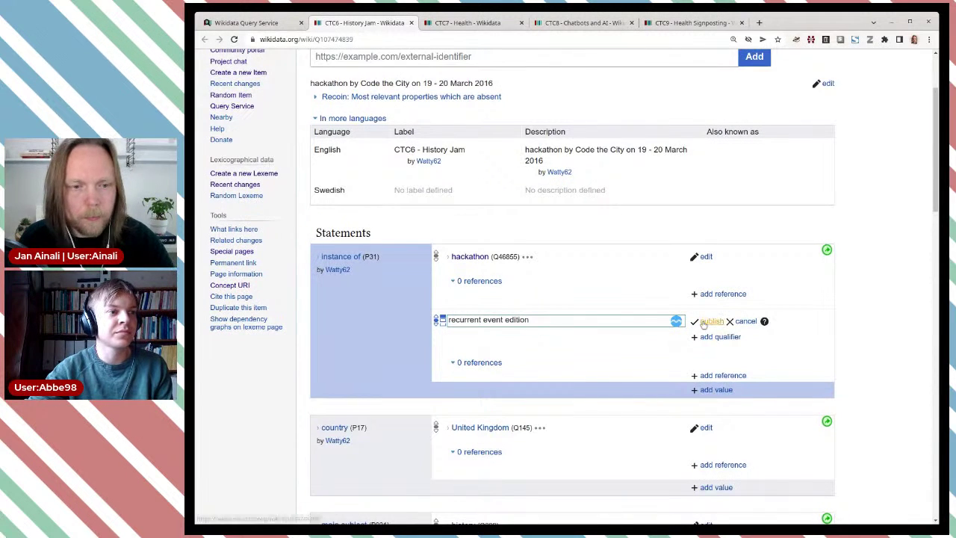
left_click(703, 322)
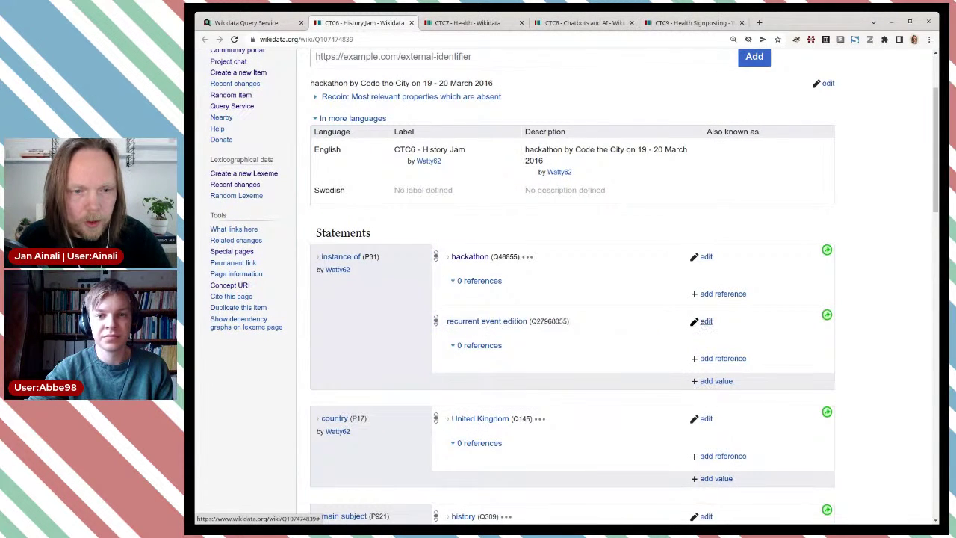
key("ctrl+w")
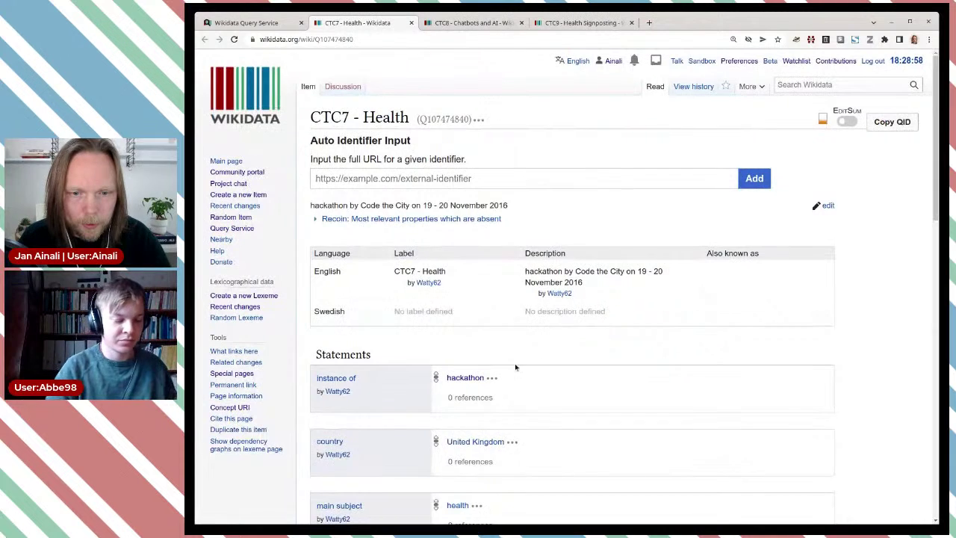
- Add "recurrent event edition" (Q27968055) as a second "instance of" value on the CTC7 item, publish it and close the item
scroll(510, 369, "down", 1)
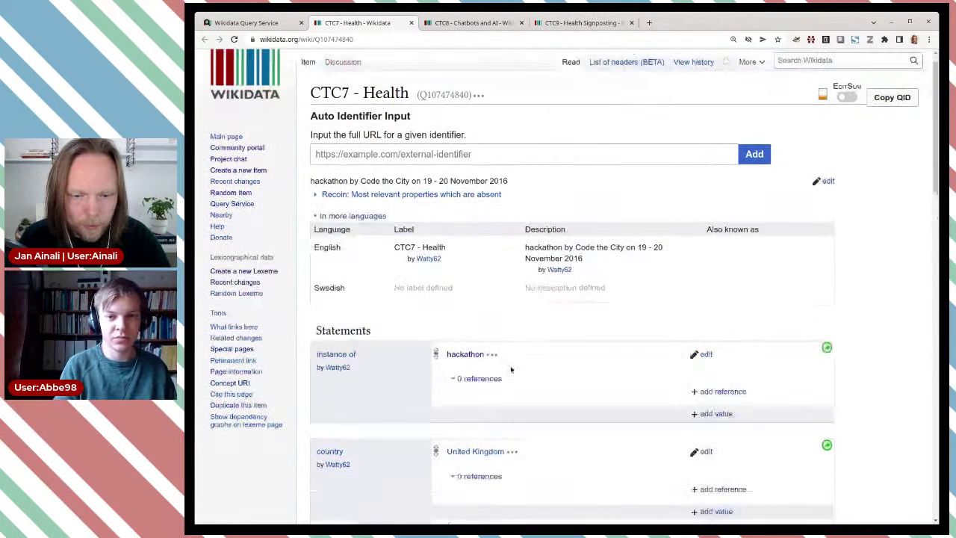
left_click(703, 415)
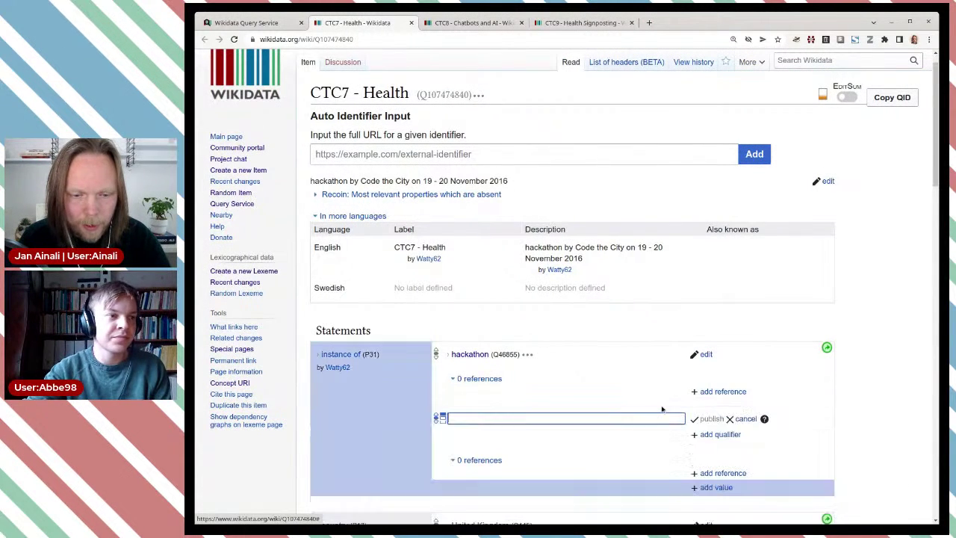
type("Q27968055")
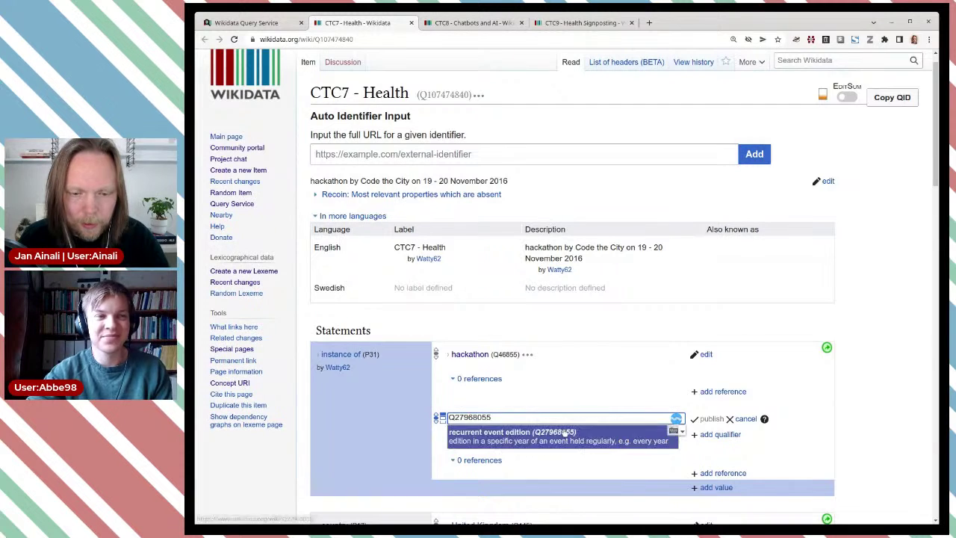
left_click(565, 434)
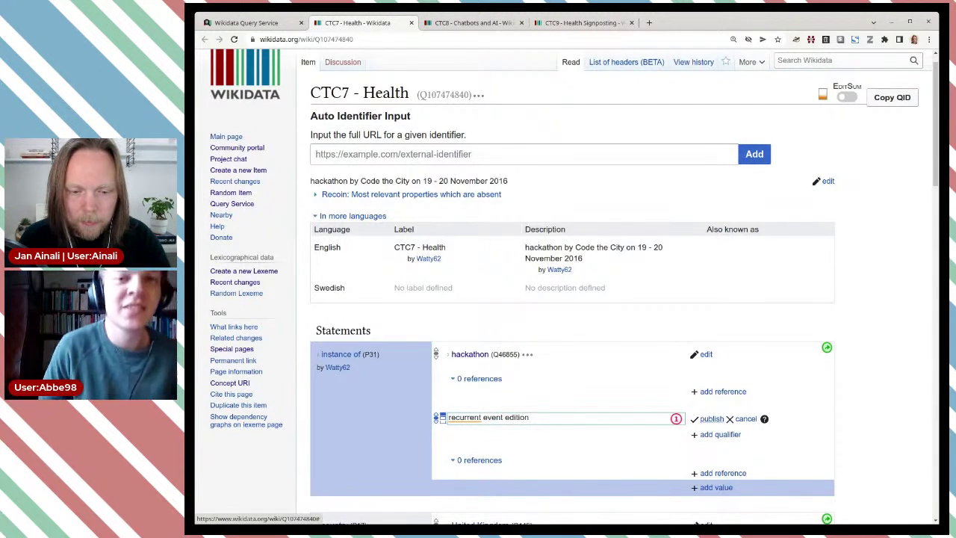
left_click(706, 419)
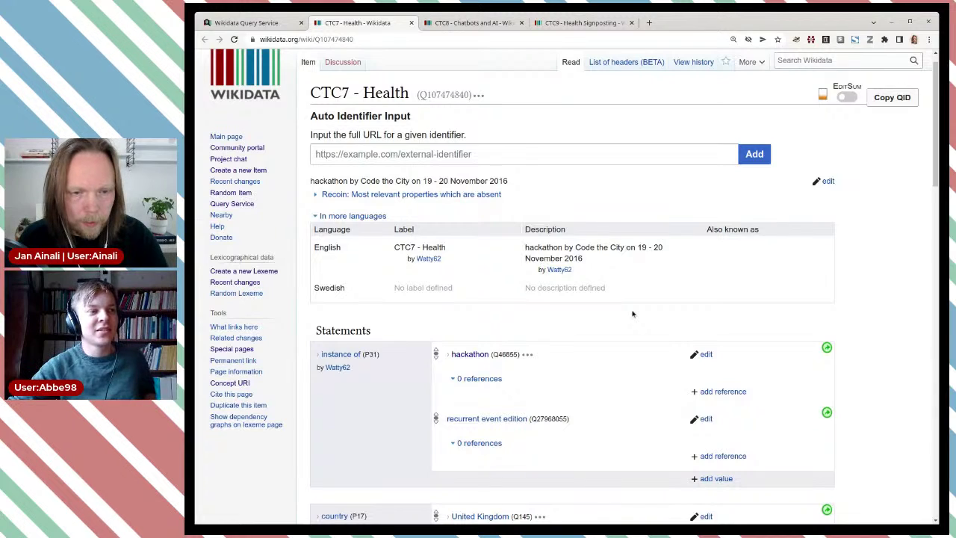
key("ctrl+w")
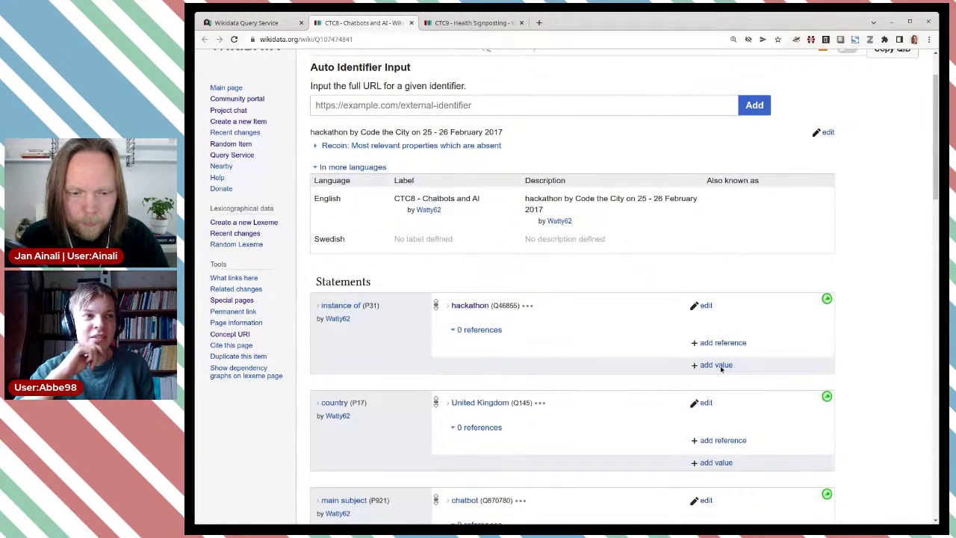
- Add "recurrent event edition" (Q27968055) as a second "instance of" value on the CTC8 item, publish it and close the item
left_click(718, 366)
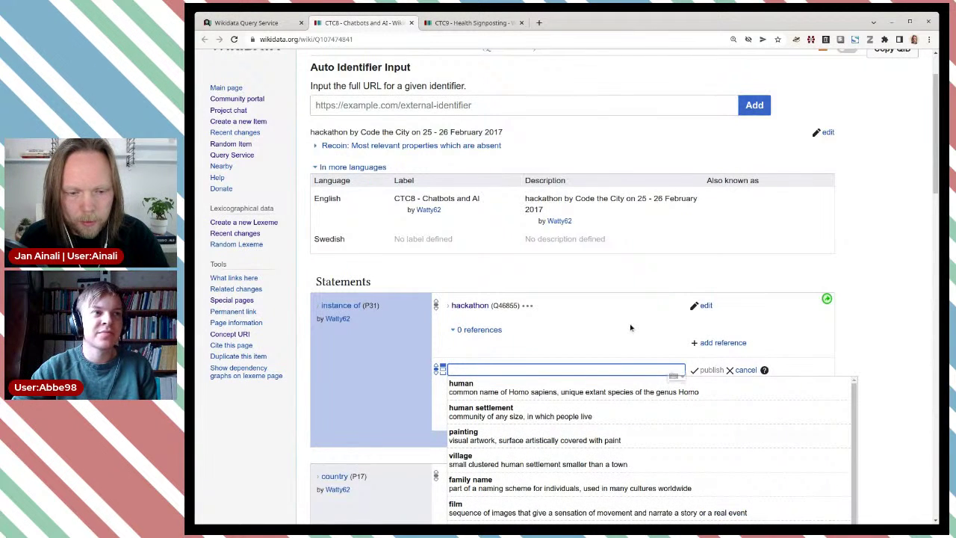
type("Q27968055")
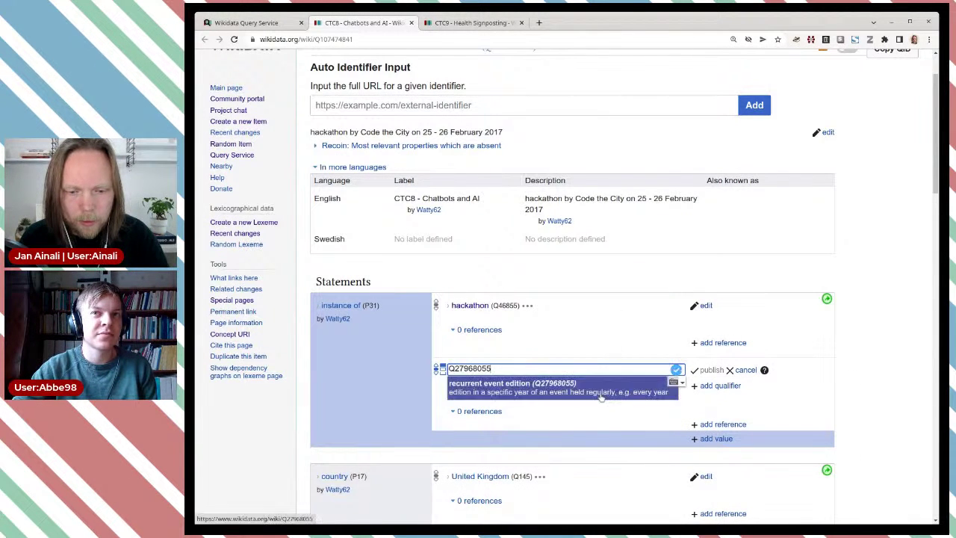
left_click(605, 387)
left_click(707, 371)
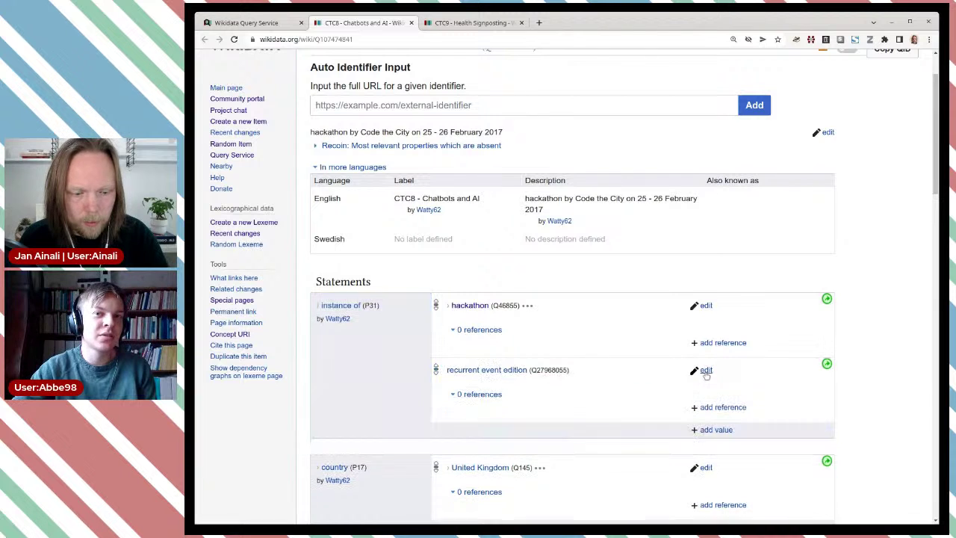
key("ctrl+w")
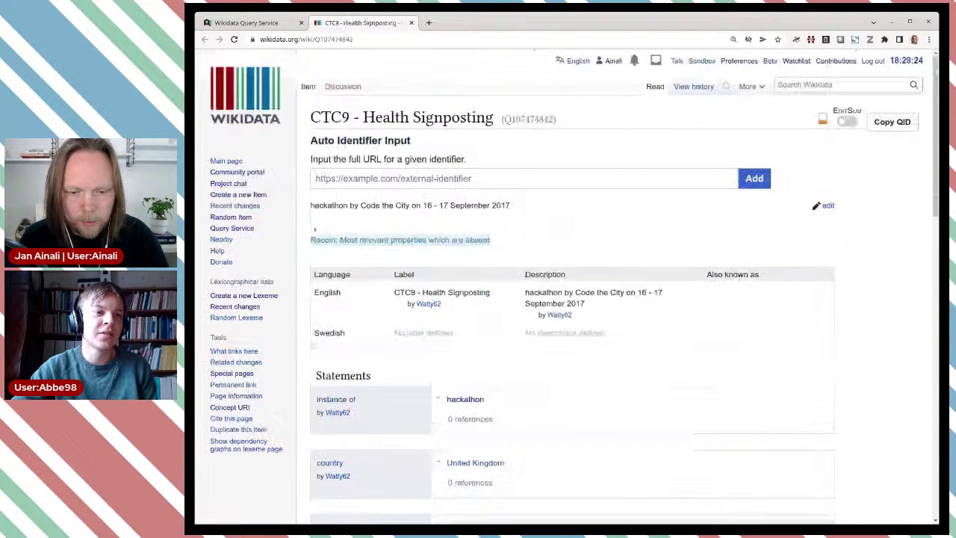
- Add "recurrent event edition" (Q27968055) as a second "instance of" value on the CTC9 item and publish it
scroll(704, 349, "down", 2)
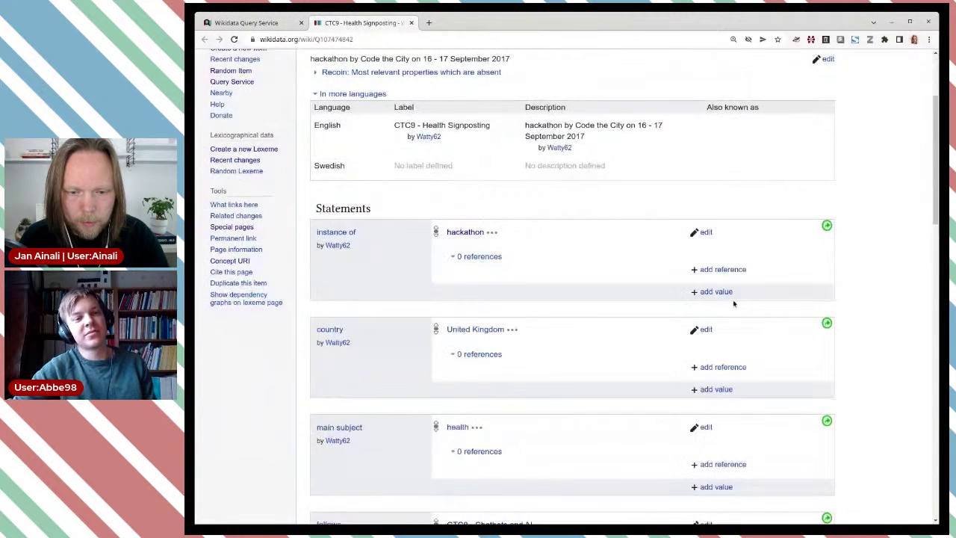
left_click(727, 292)
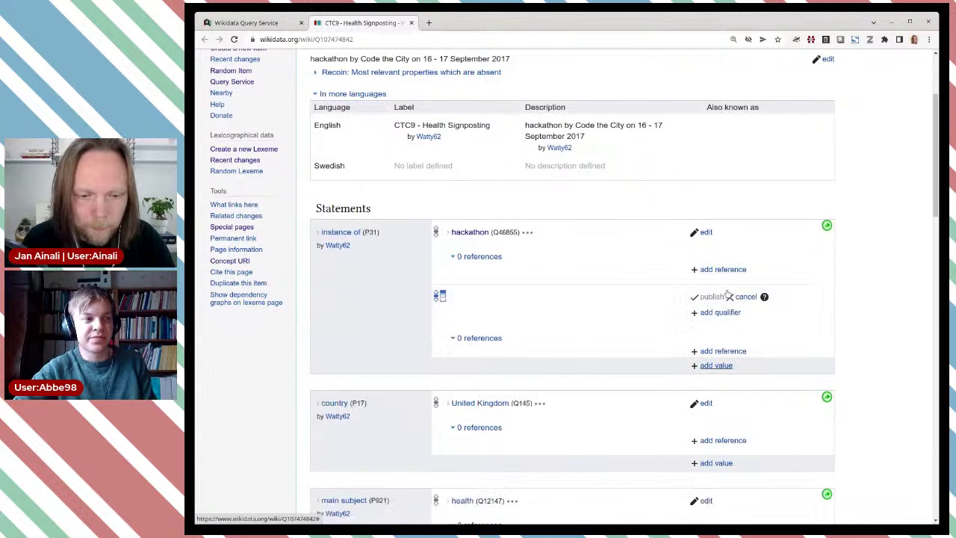
type("Q27968055")
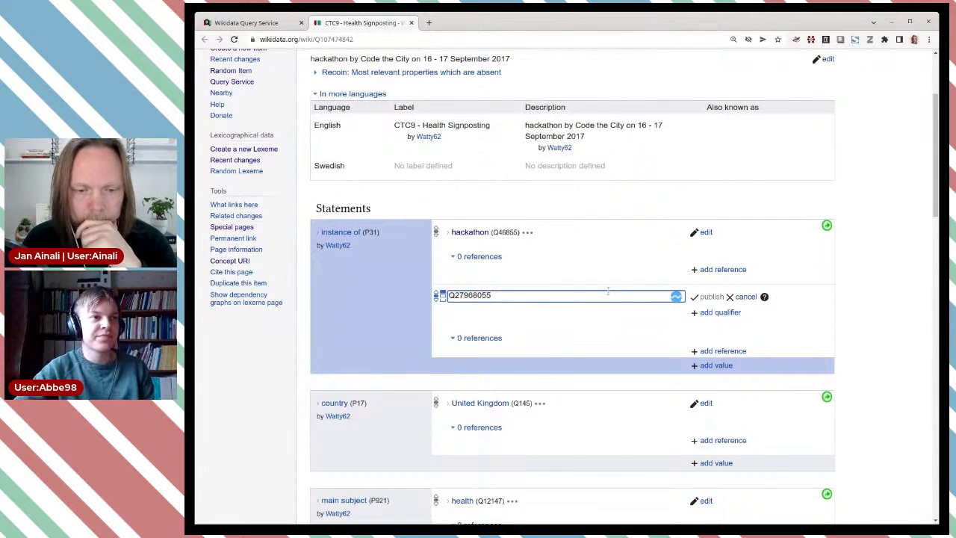
left_click(572, 317)
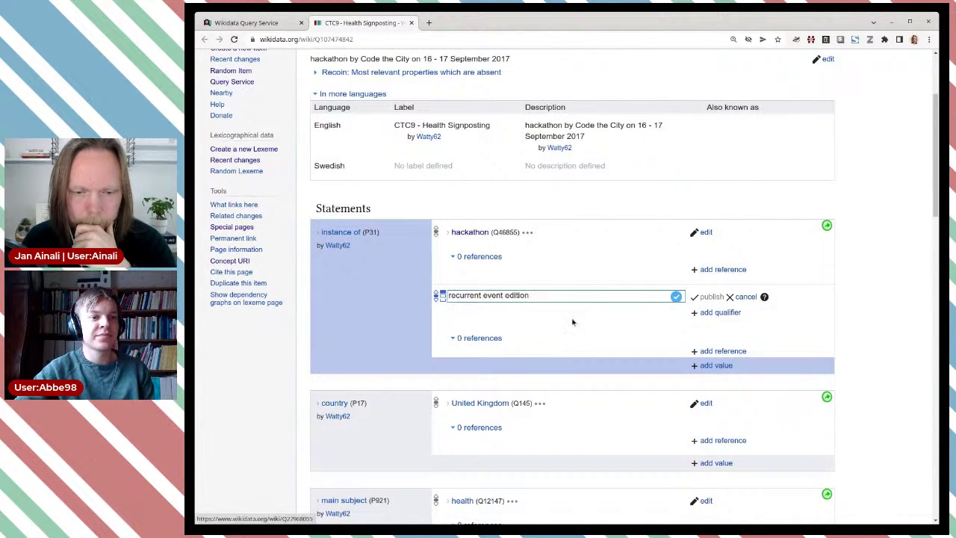
left_click(707, 296)
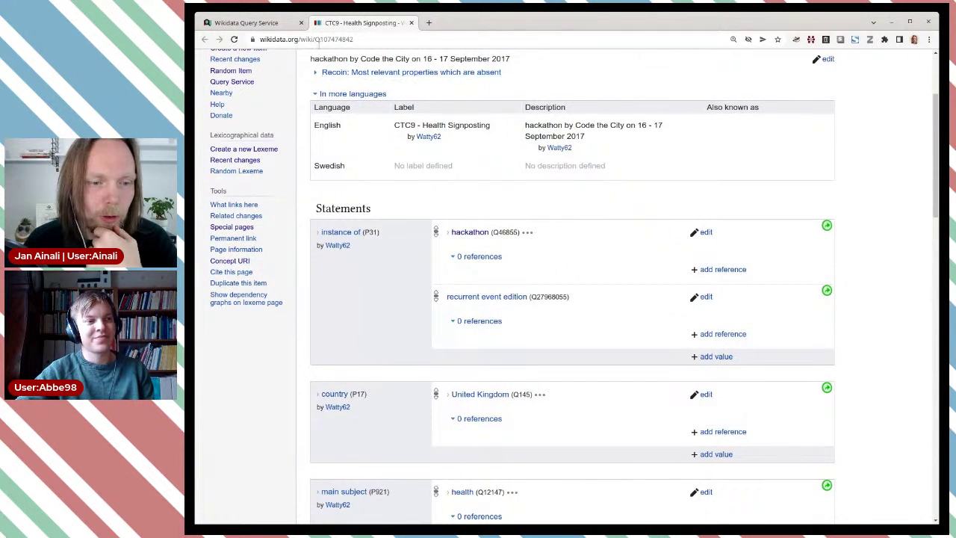
- Return to the Wikidata Query Service and rerun the query for hackathon items that lack the "recurrent event edition" value
left_click(280, 22)
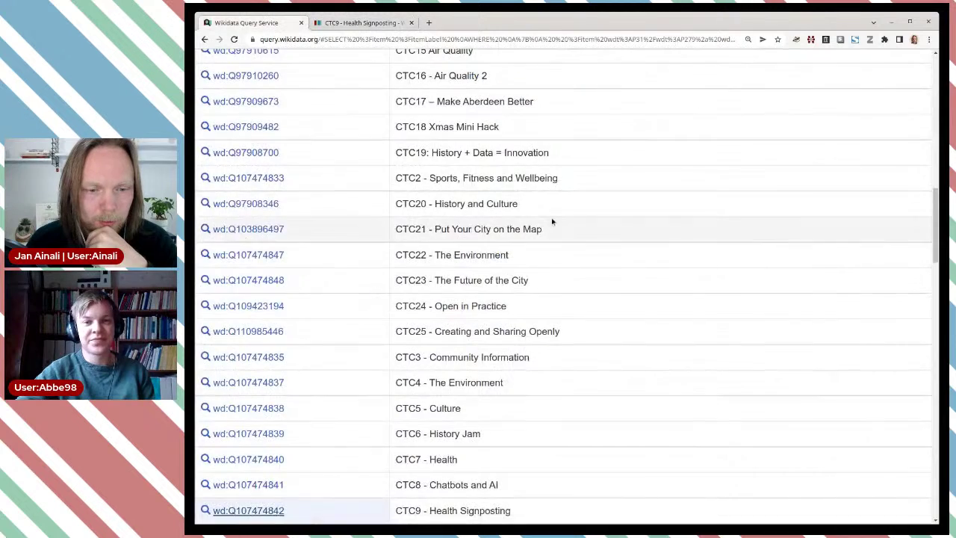
scroll(551, 221, "up", 2)
scroll(552, 222, "up", 10)
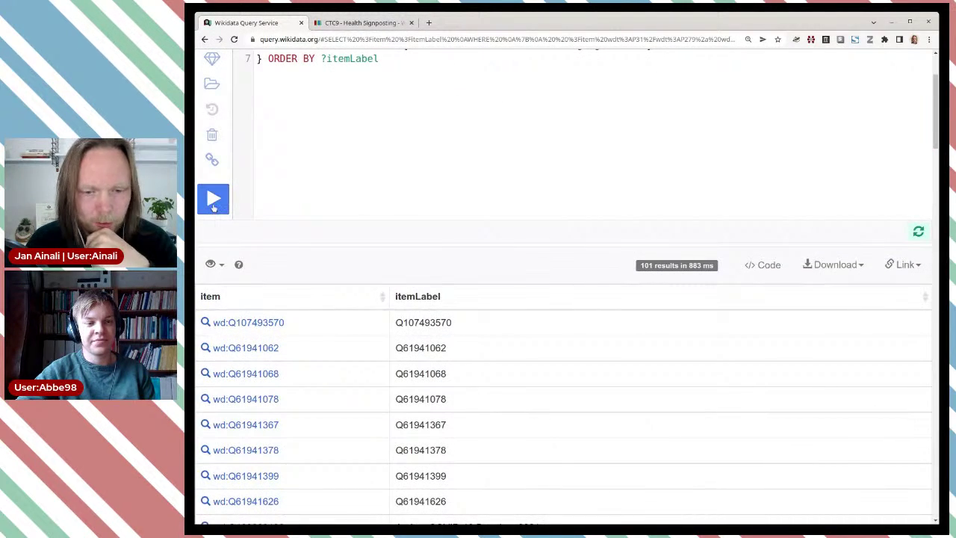
left_click(217, 209)
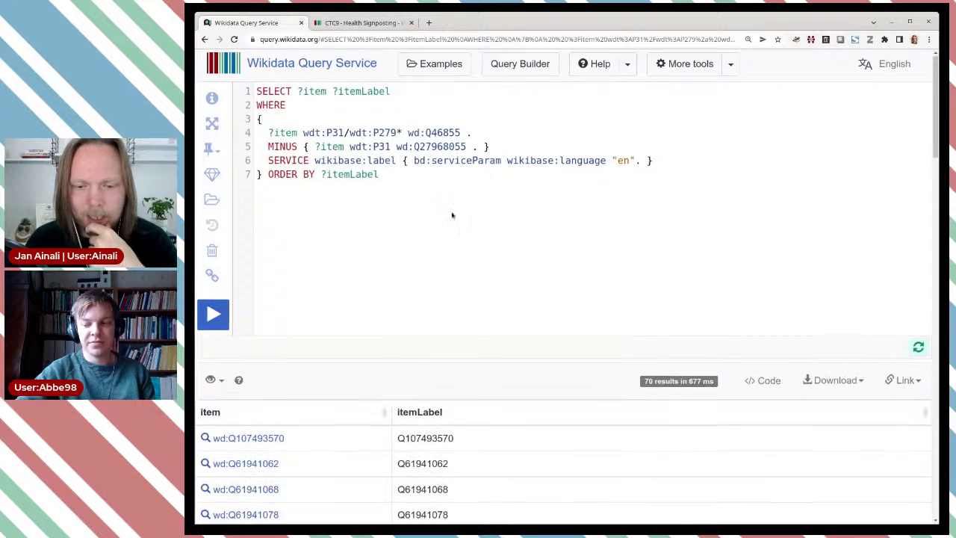
- Examine the refreshed query results for hackathon items, including any CTC items, that still lack "recurrent event edition"
scroll(452, 213, "down", 5)
scroll(454, 201, "down", 3)
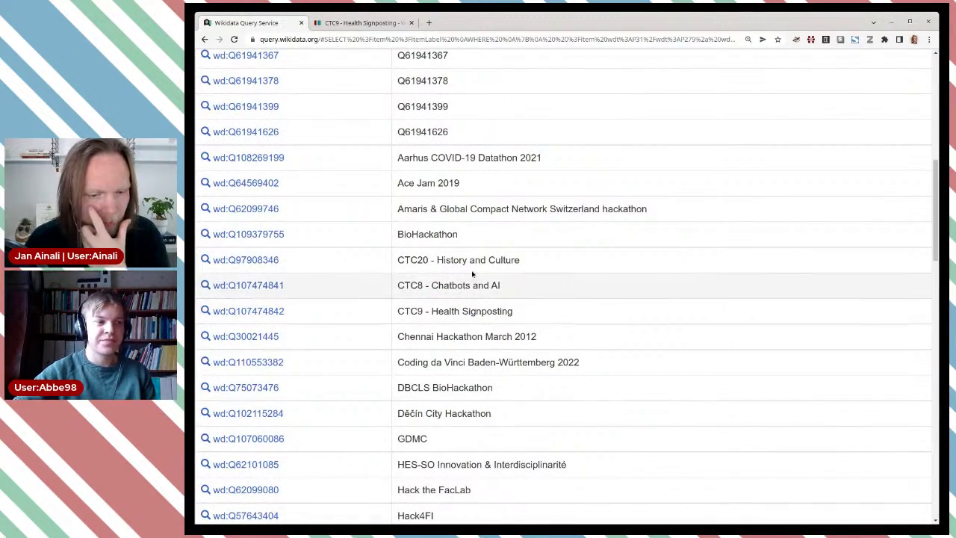
scroll(549, 280, "down", 3)
scroll(550, 280, "down", 7)
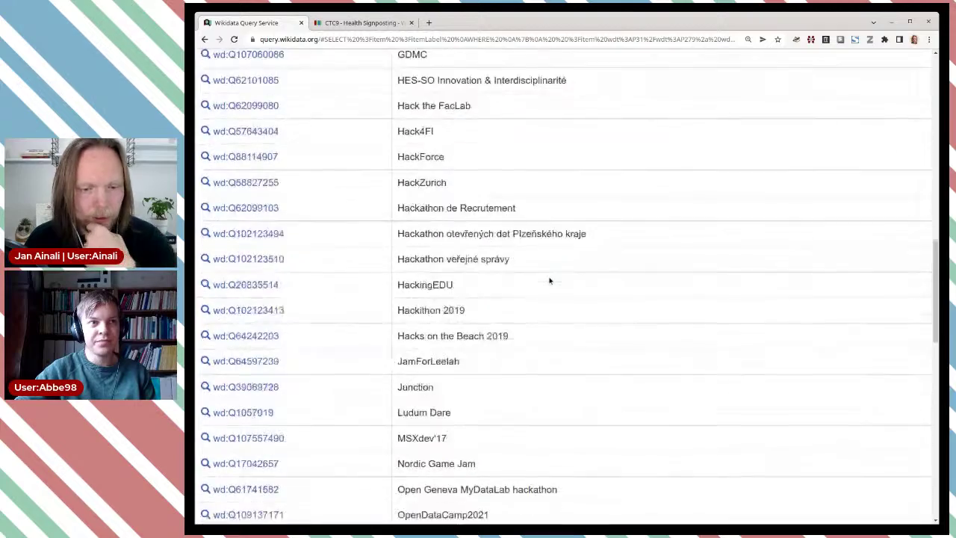
scroll(549, 280, "down", 5)
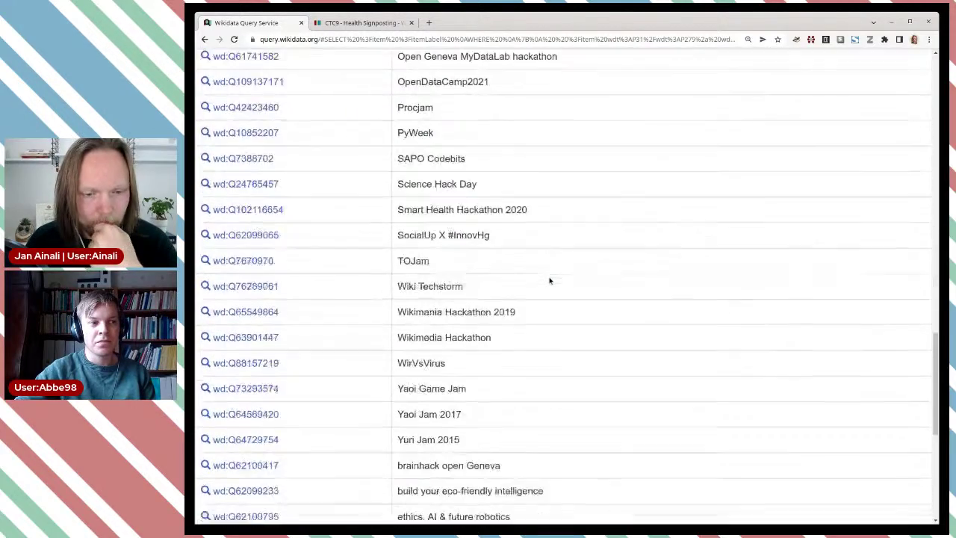
scroll(551, 276, "down", 1)
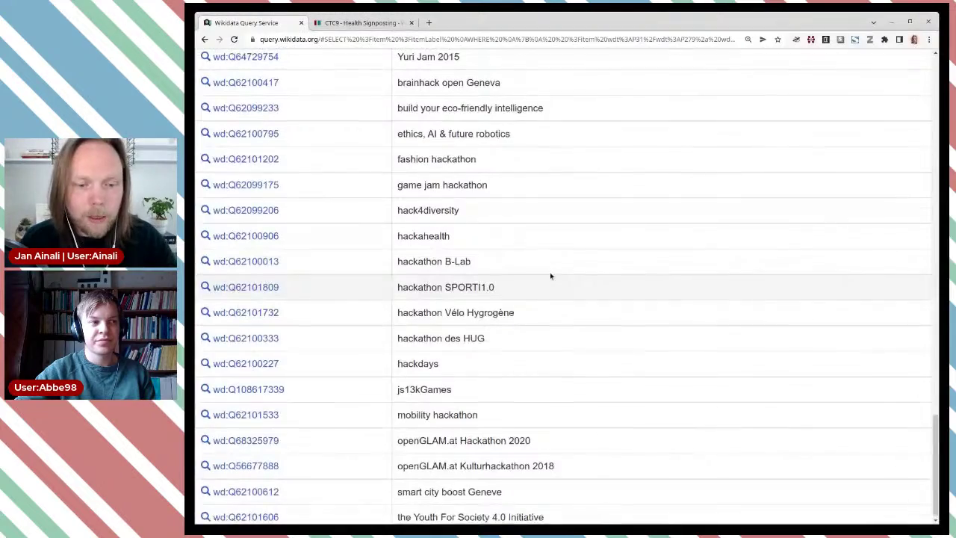
scroll(550, 276, "up", 10)
scroll(550, 277, "up", 3)
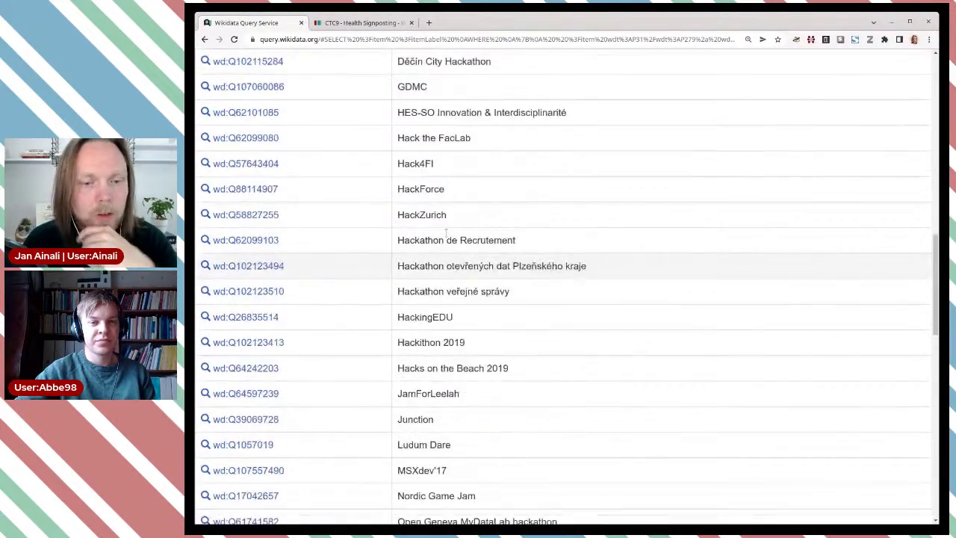
scroll(440, 233, "up", 6)
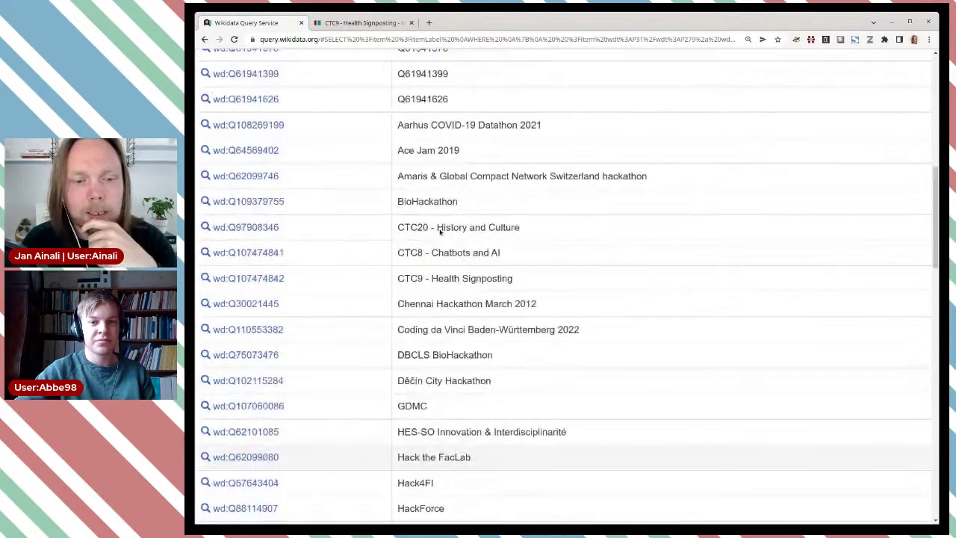
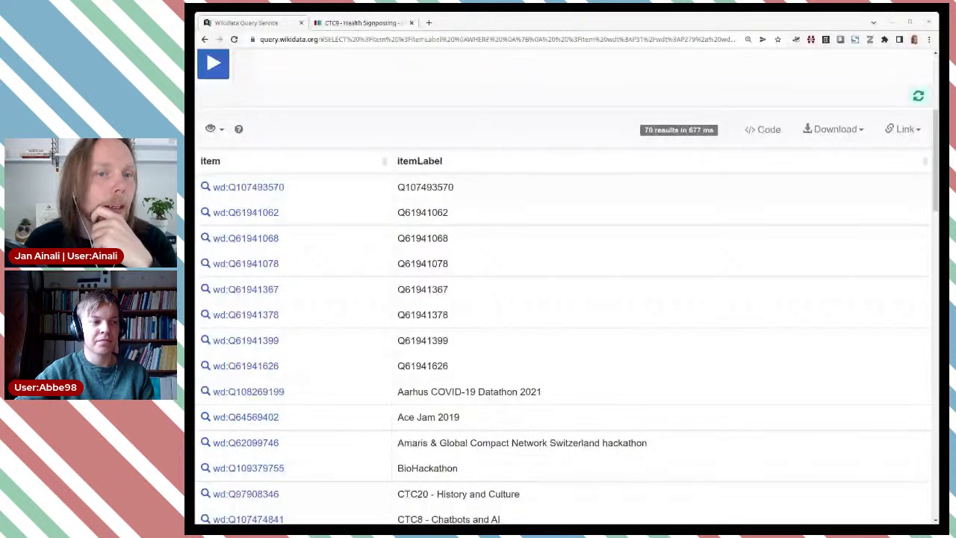
scroll(555, 209, "up", 4)
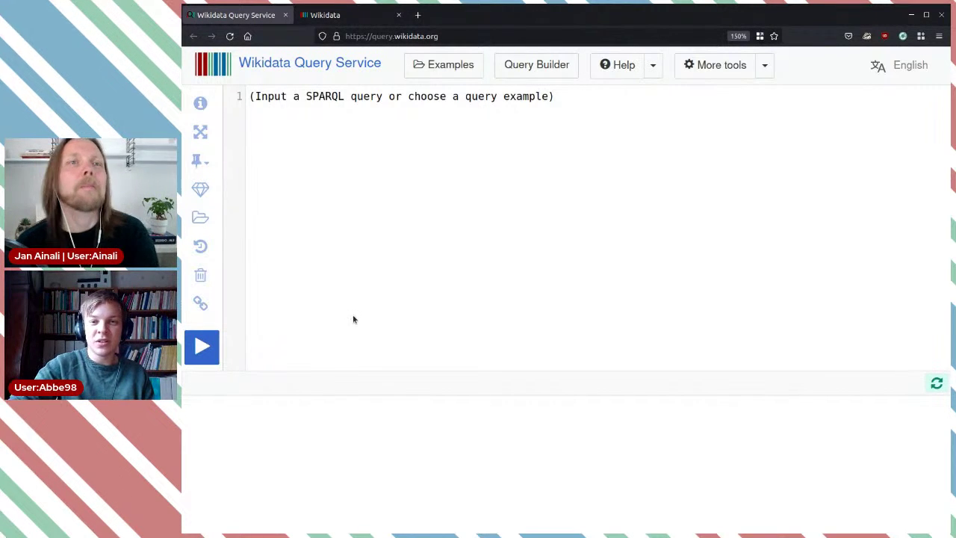
- Switch to the Wikidata main page, search for "mediawiki" and open the MediaWiki item (Q83)
left_click(353, 16)
left_click(541, 68)
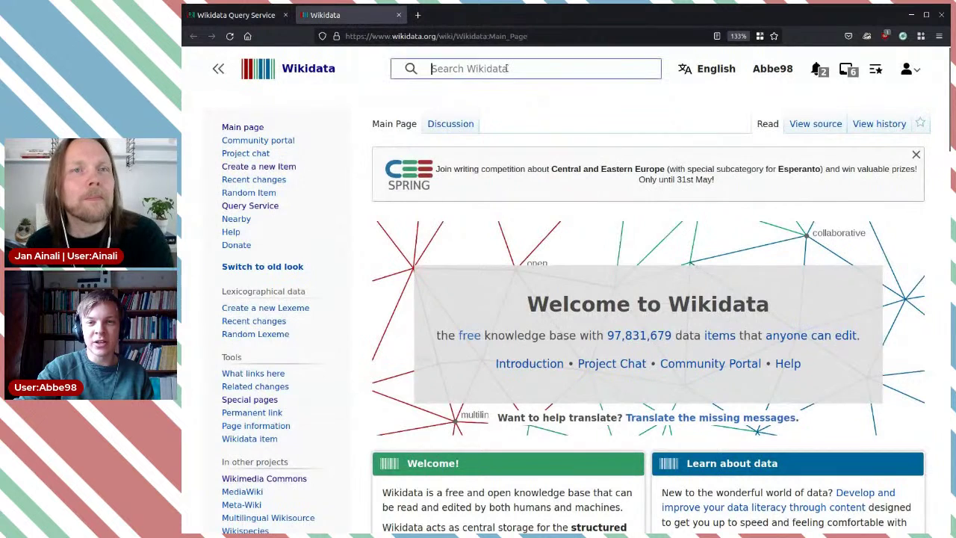
type("wiki")
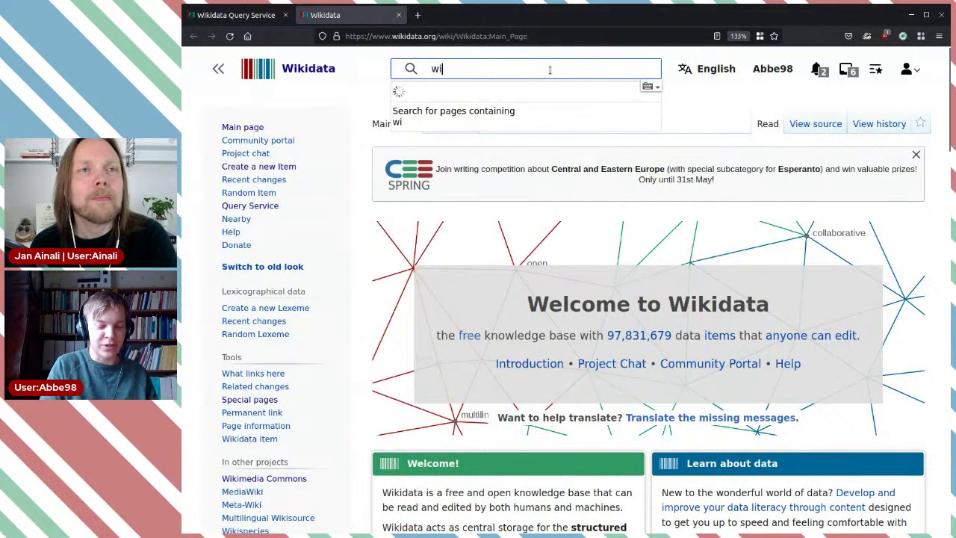
key("BackSpace")
key("BackSpace")
key("BackSpace")
key("BackSpace")
type("m")
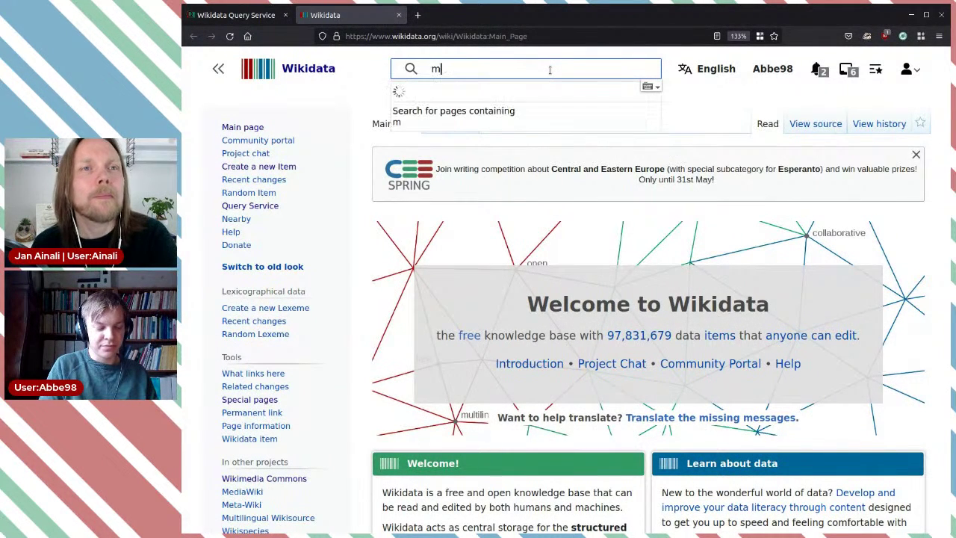
type("ediawiki")
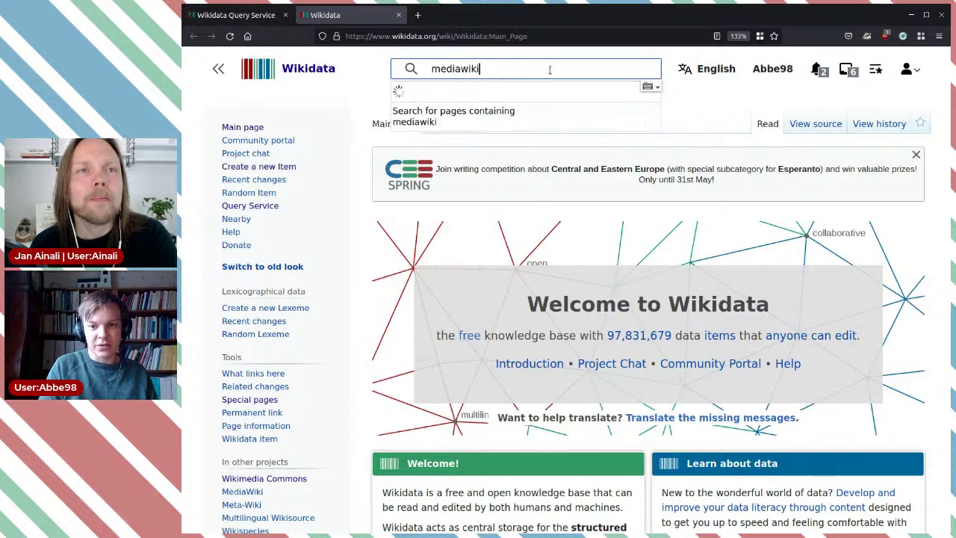
key("Return")
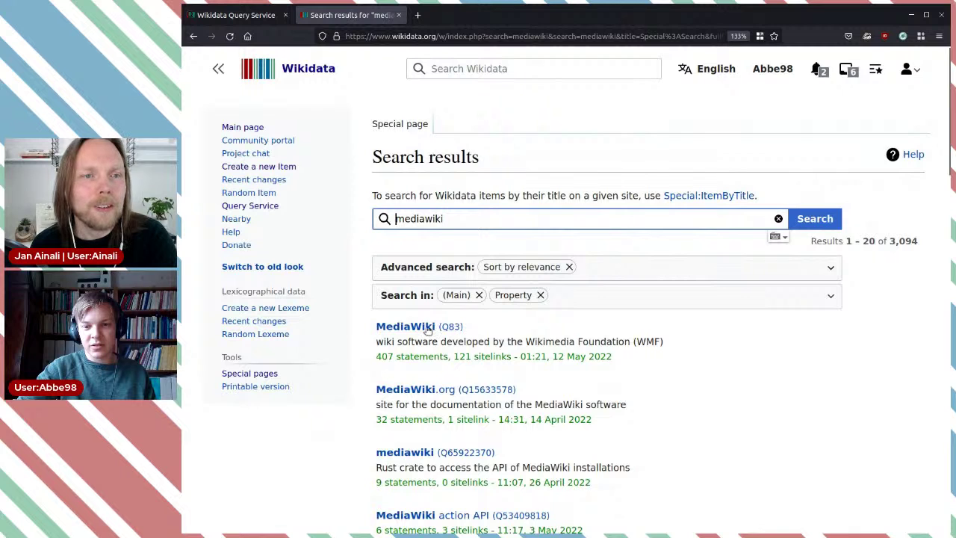
left_click(431, 330)
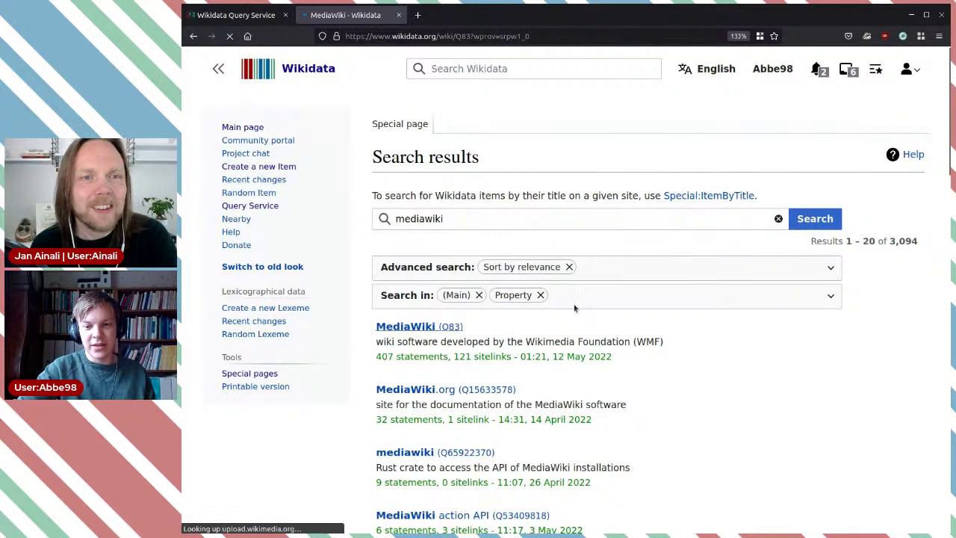
- Examine the MediaWiki item's general statements, from instance of and logo images through contributors and developer to operating systems
scroll(567, 304, "down", 2)
scroll(567, 303, "down", 5)
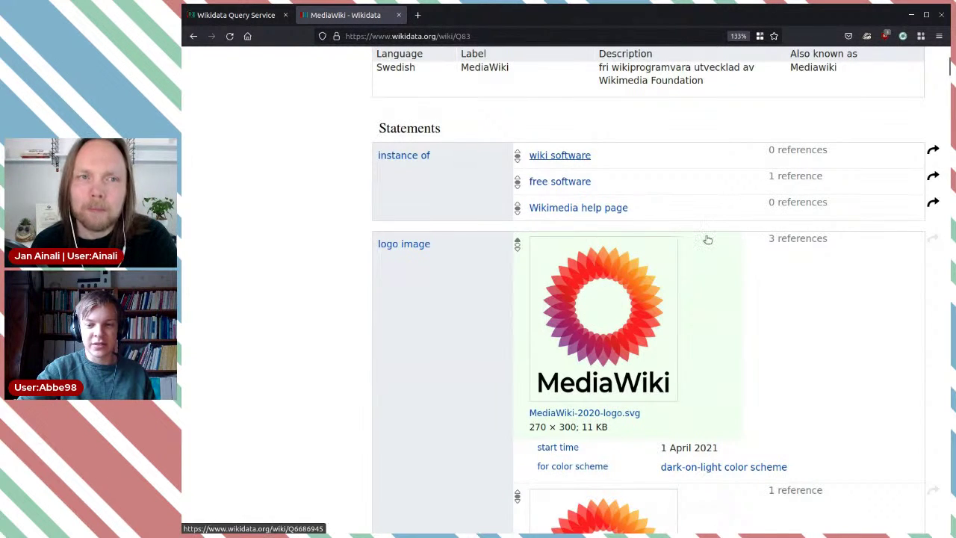
scroll(704, 235, "down", 2)
scroll(590, 150, "down", 7)
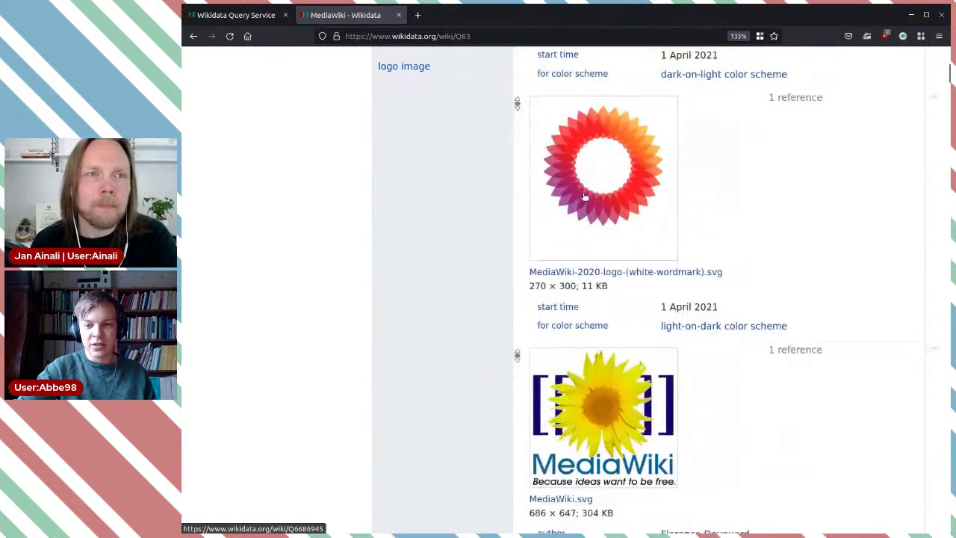
scroll(598, 224, "up", 2)
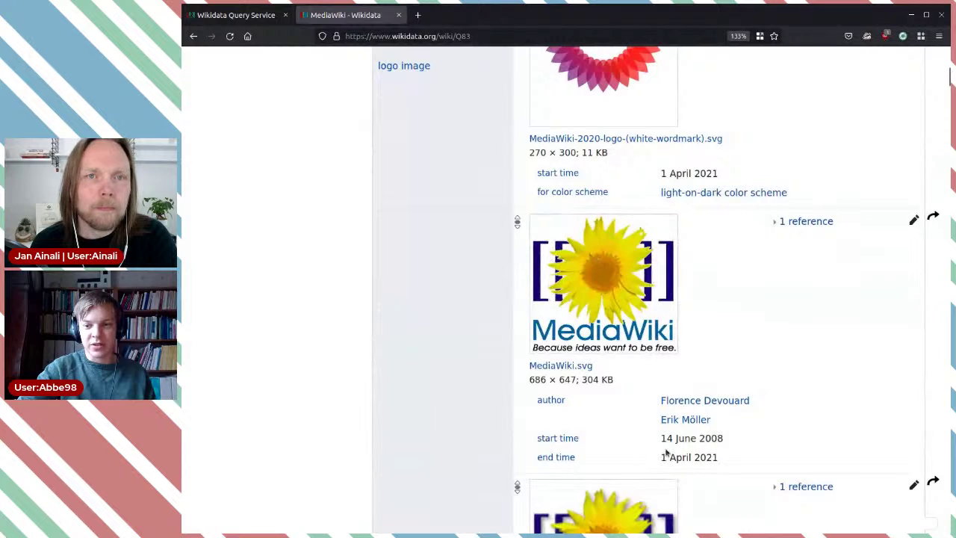
scroll(614, 243, "down", 8)
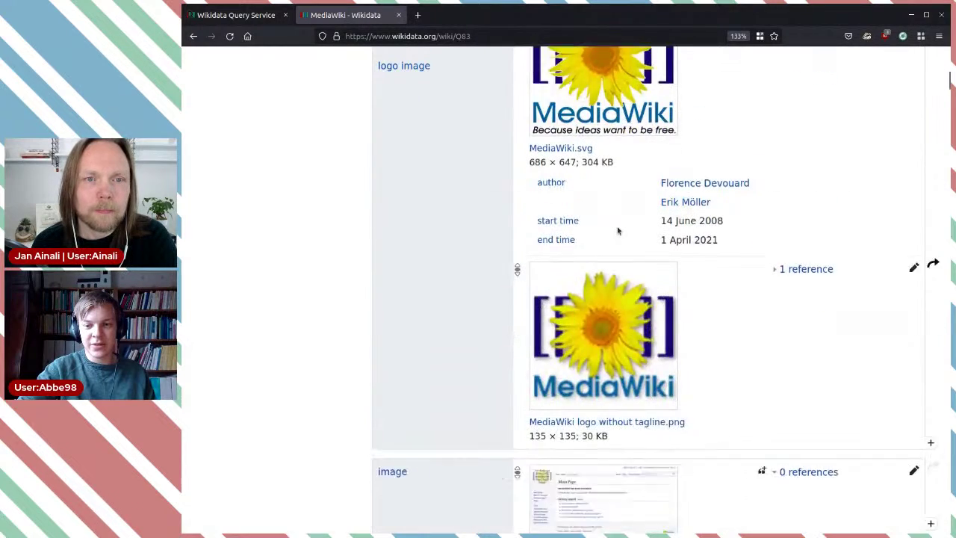
scroll(622, 227, "up", 1)
scroll(644, 262, "down", 3)
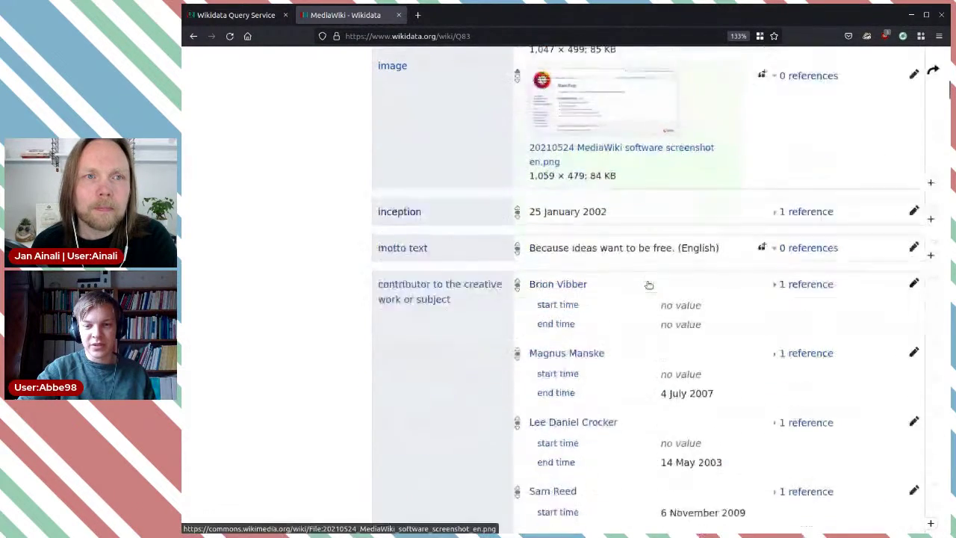
scroll(618, 179, "up", 1)
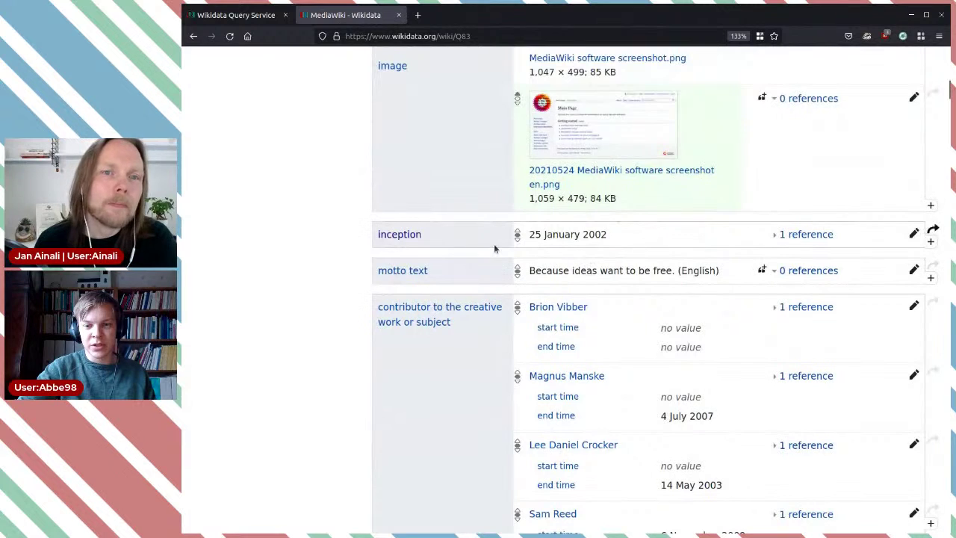
scroll(483, 269, "down", 2)
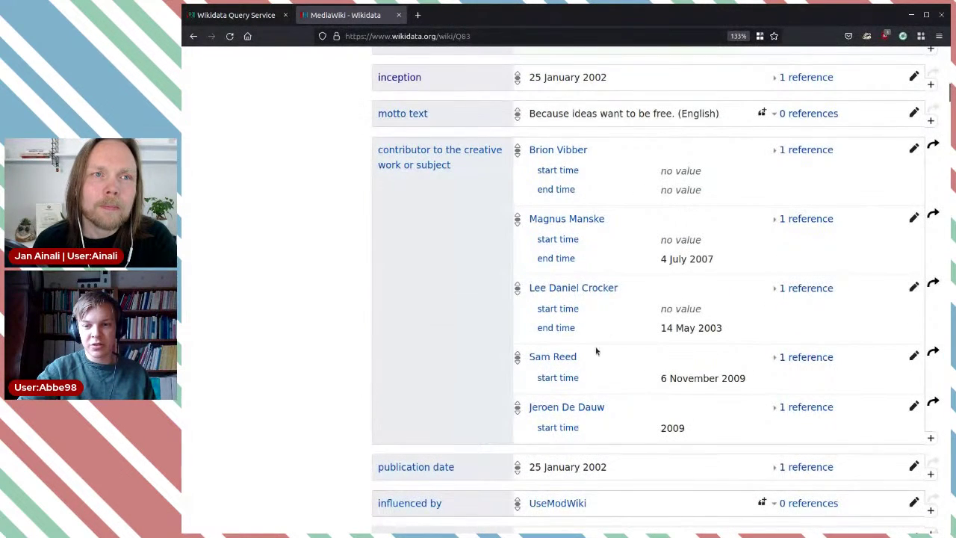
scroll(626, 369, "down", 3)
scroll(621, 351, "down", 2)
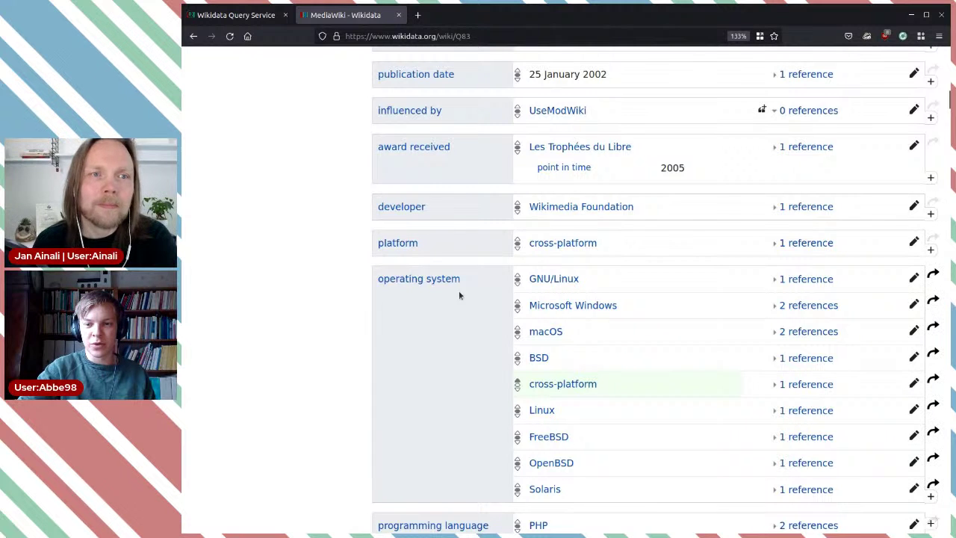
scroll(471, 310, "down", 3)
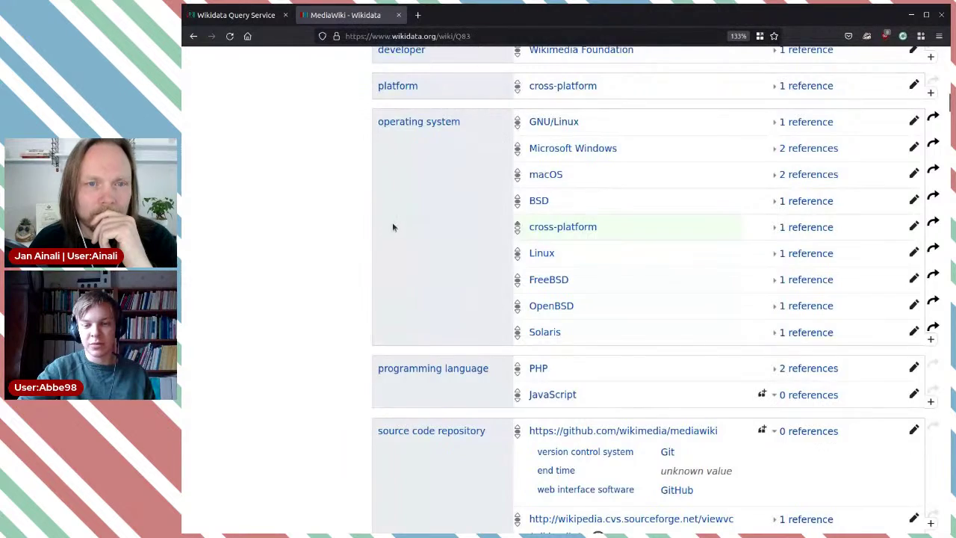
- Review the programming language and source code repository statements, comparing the repositories' version control system, end time and web interface software qualifiers
scroll(393, 223, "down", 4)
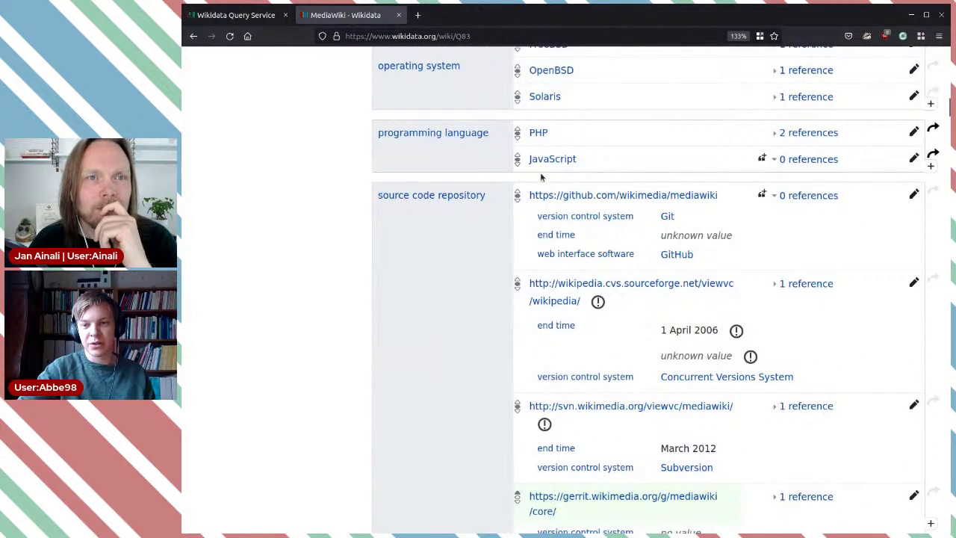
scroll(498, 254, "down", 3)
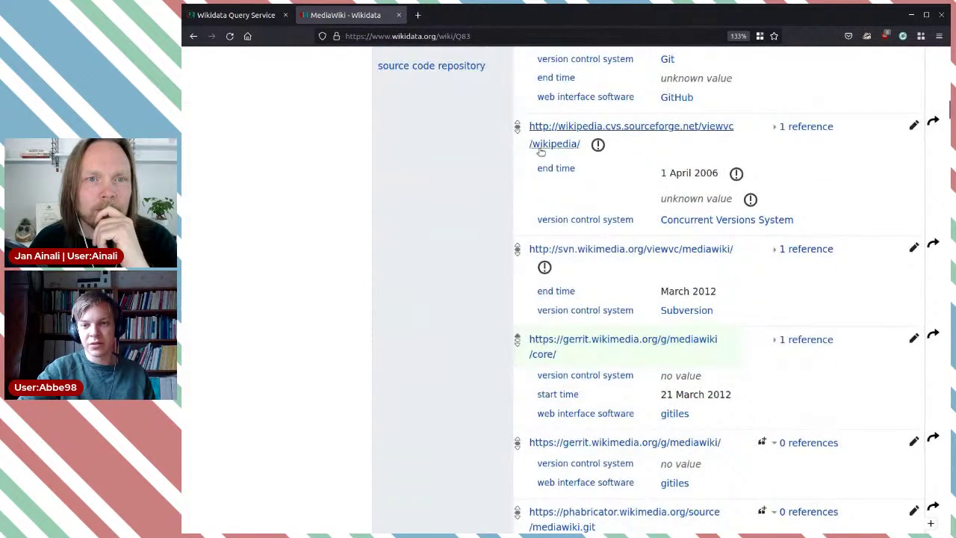
scroll(539, 149, "up", 3)
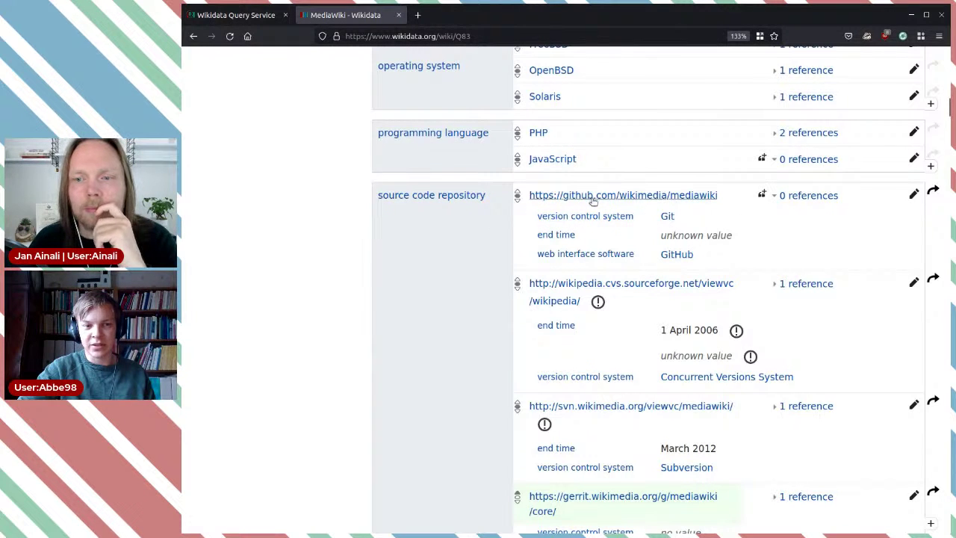
scroll(679, 275, "down", 3)
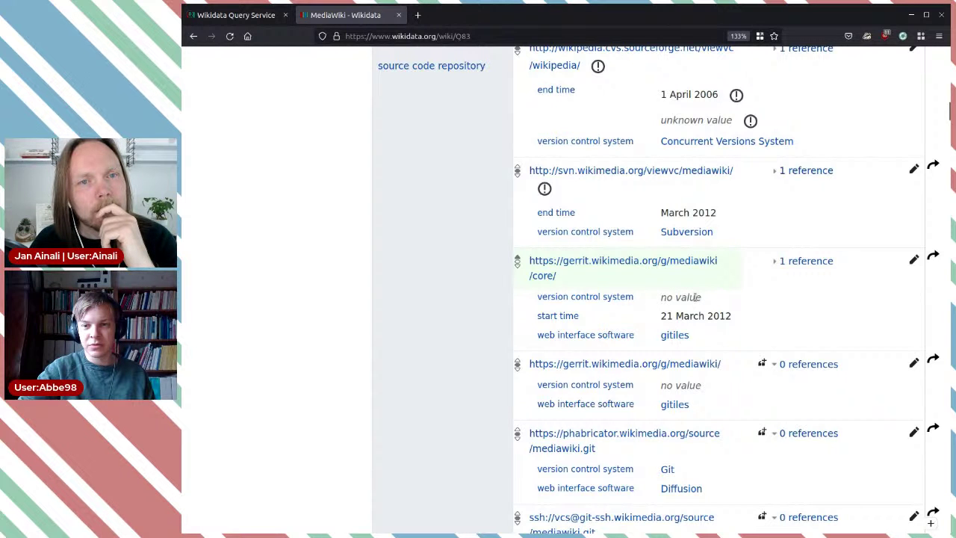
scroll(696, 297, "up", 3)
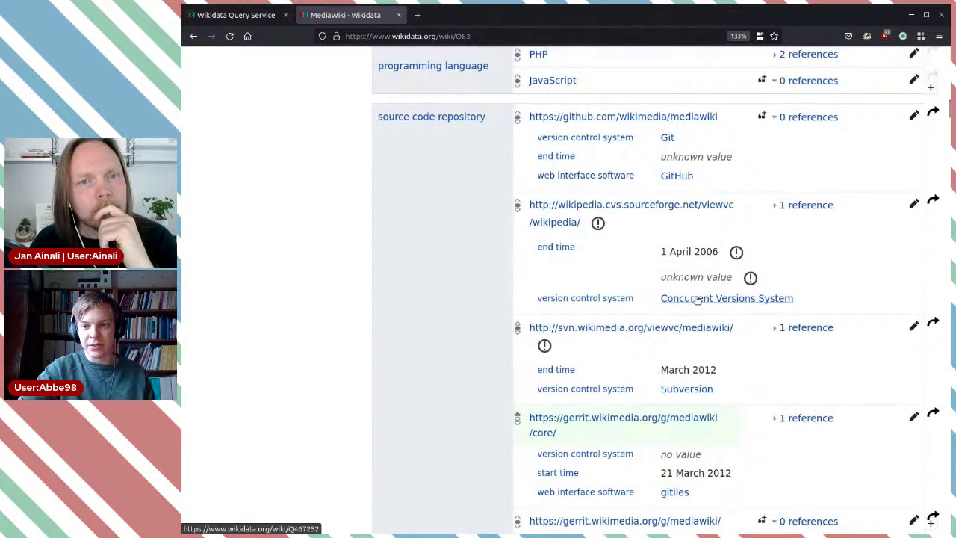
scroll(696, 297, "down", 5)
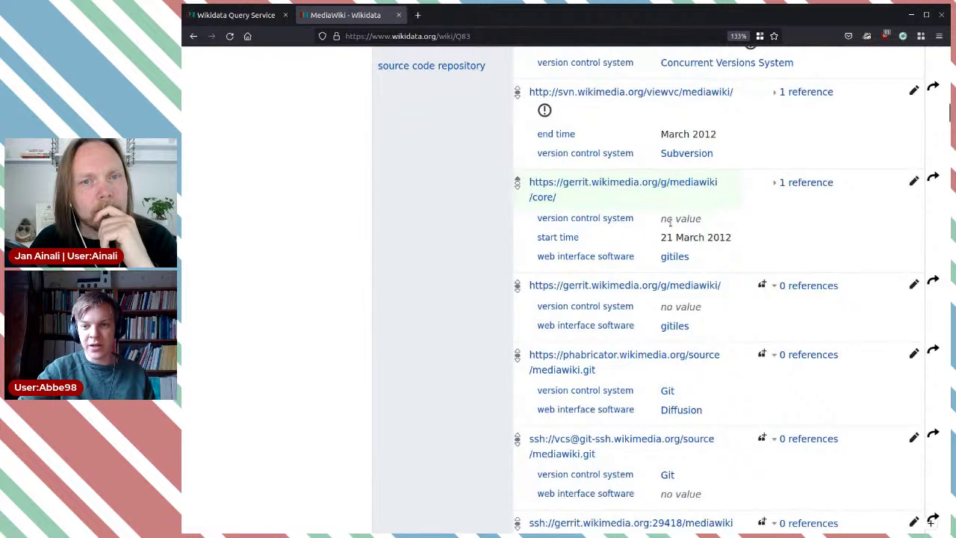
left_click_drag(661, 219, 710, 220)
left_click(755, 219)
scroll(752, 217, "down", 3)
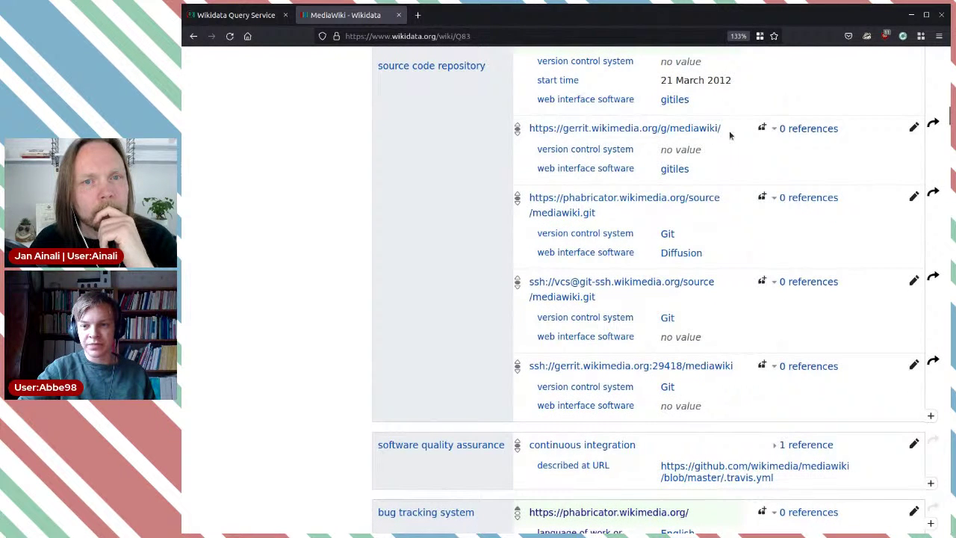
scroll(708, 166, "up", 2)
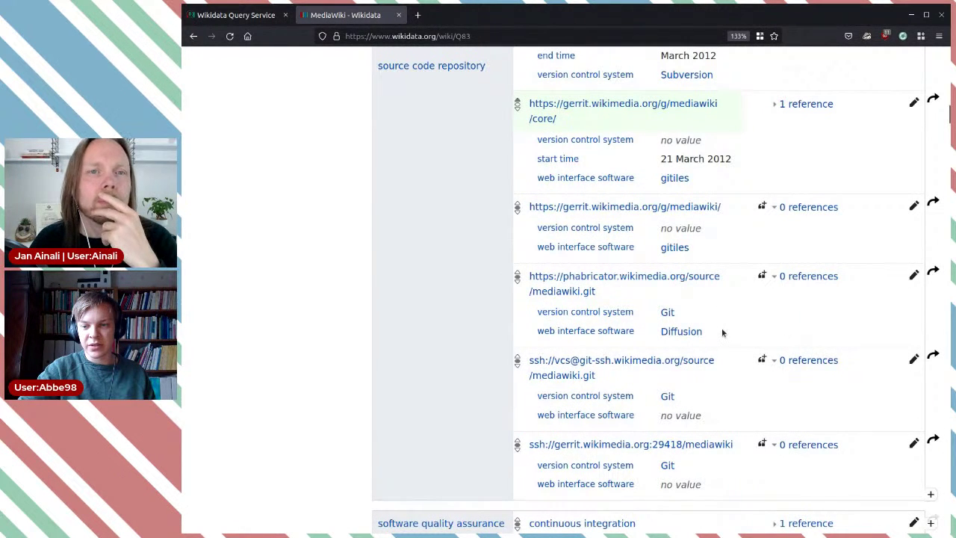
scroll(723, 333, "down", 5)
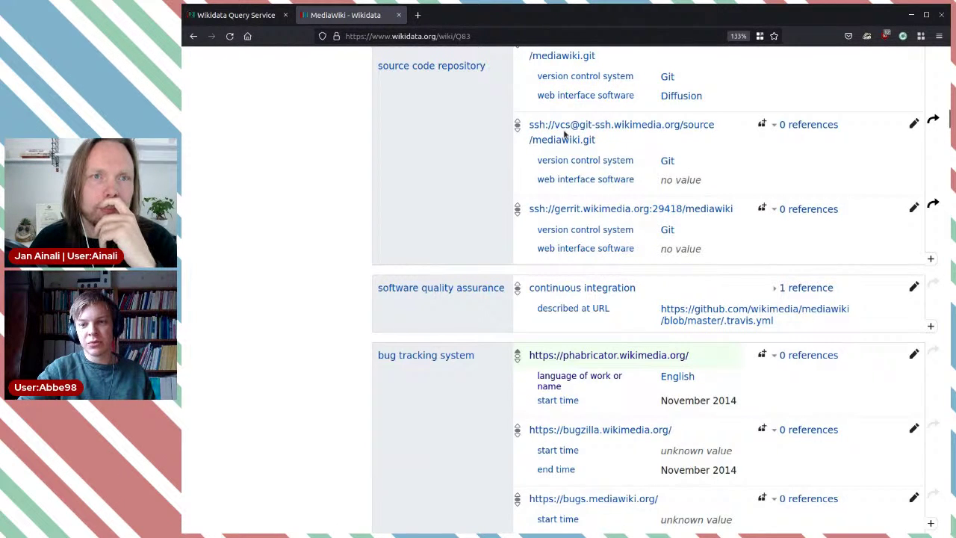
scroll(638, 148, "up", 8)
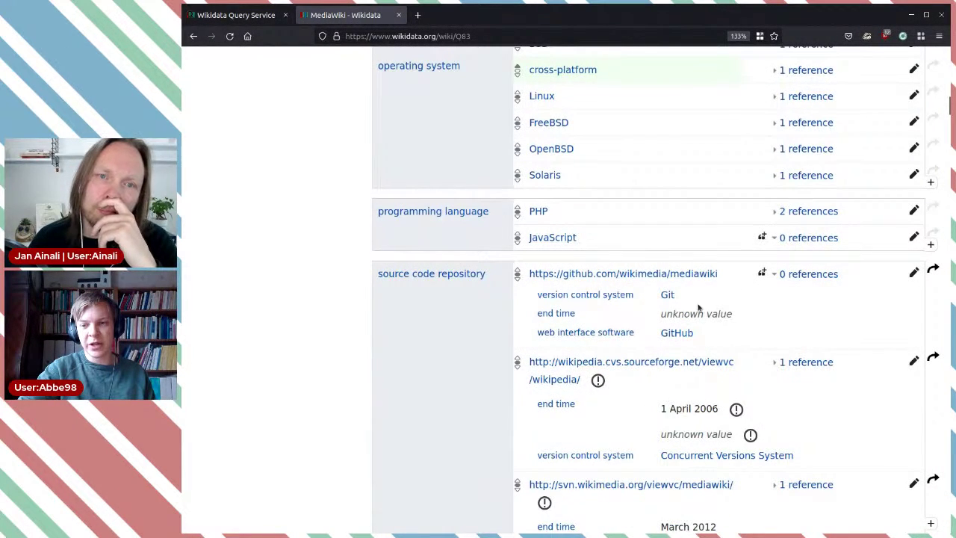
scroll(699, 308, "down", 4)
- Look through the software quality assurance, bug tracking and software version statements, continuing to the item's use, website, icon and licensing statements
scroll(699, 308, "down", 12)
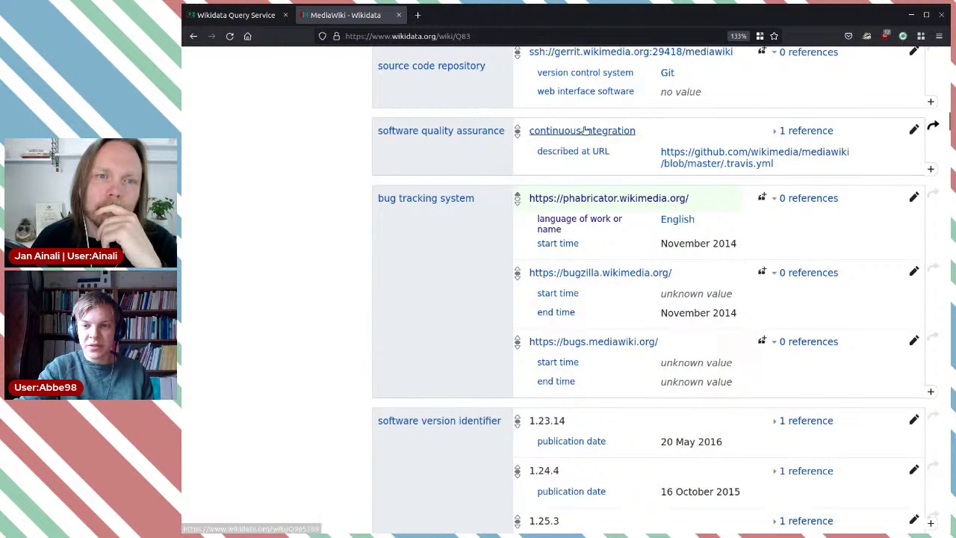
scroll(629, 288, "down", 3)
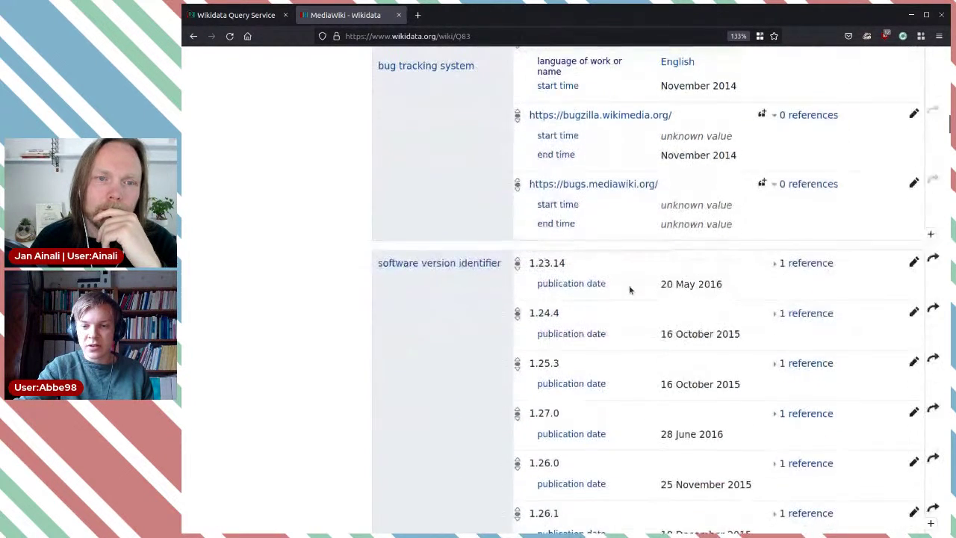
scroll(629, 288, "down", 20)
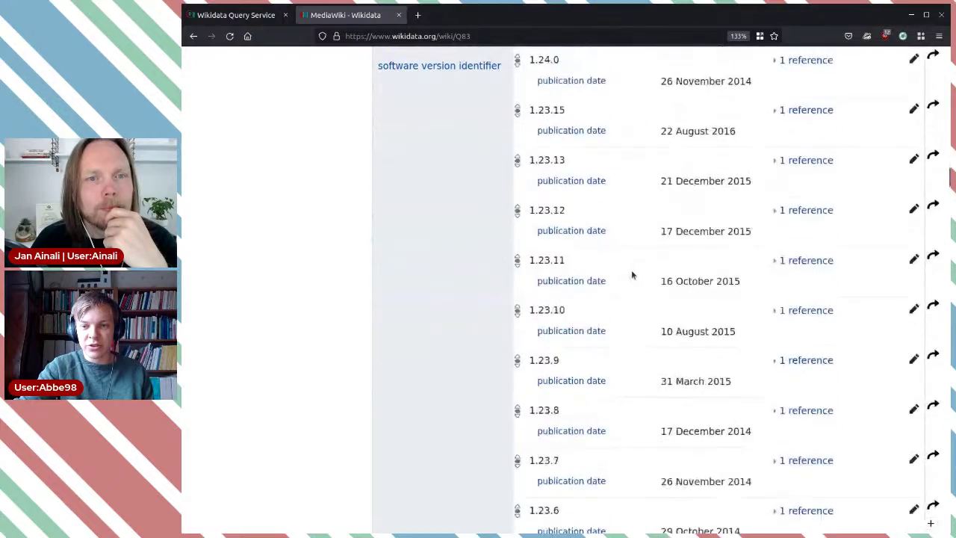
scroll(631, 276, "down", 20)
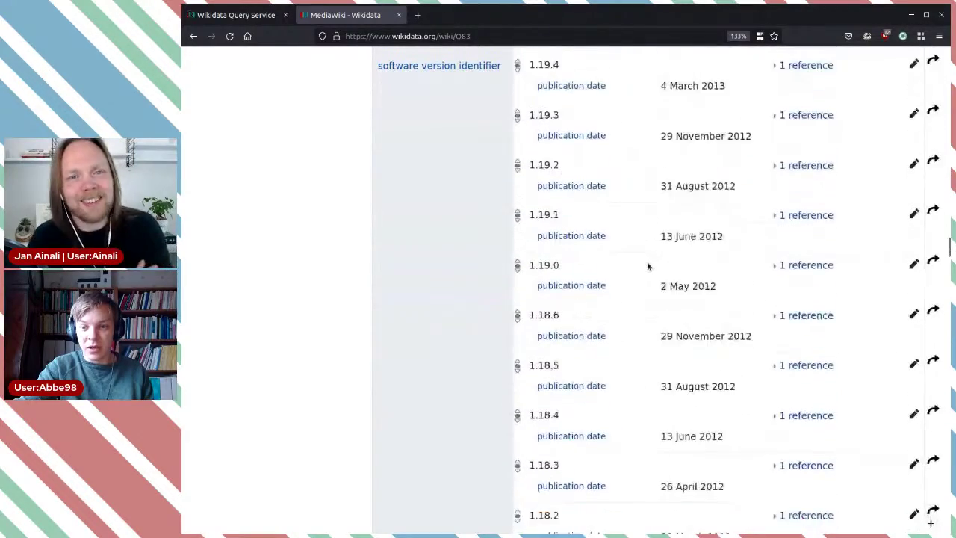
scroll(647, 269, "down", 20)
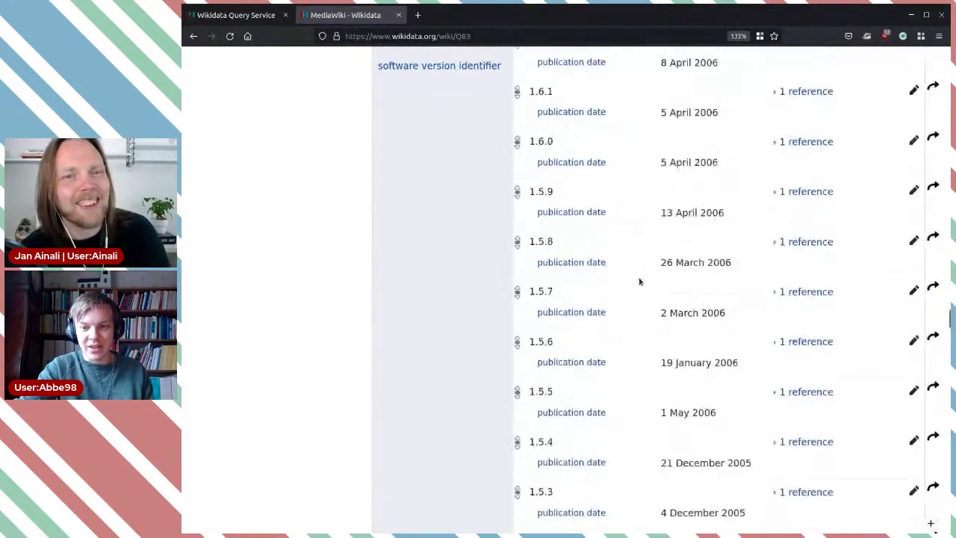
scroll(639, 281, "down", 20)
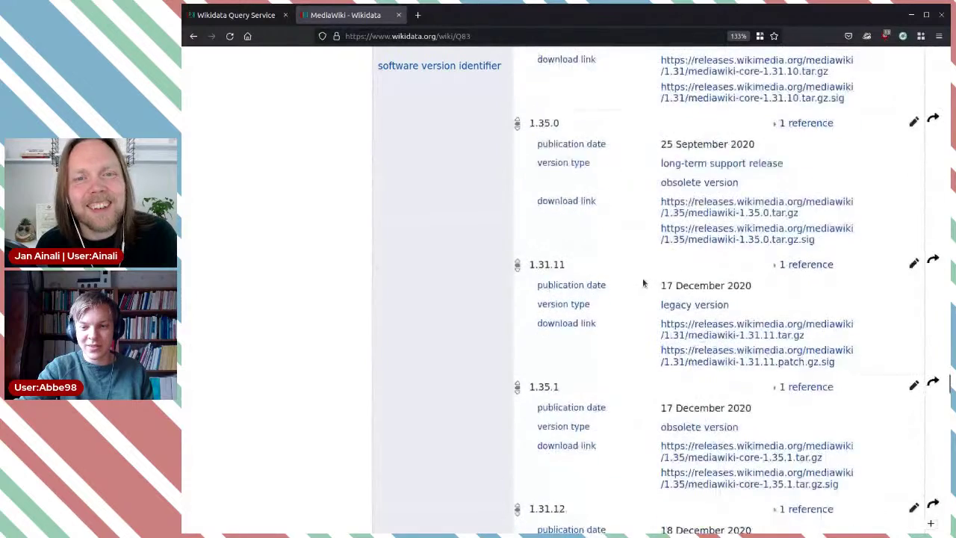
scroll(642, 283, "down", 20)
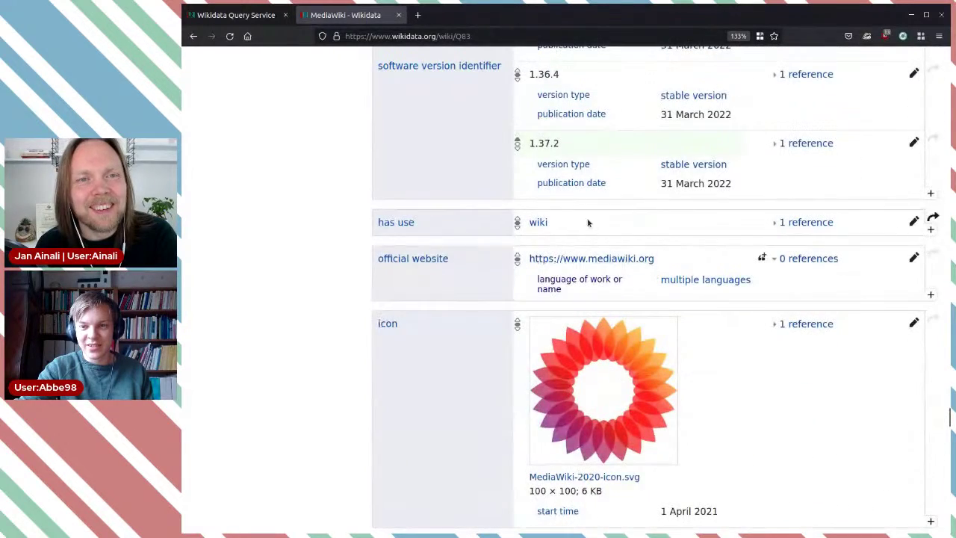
scroll(690, 186, "down", 2)
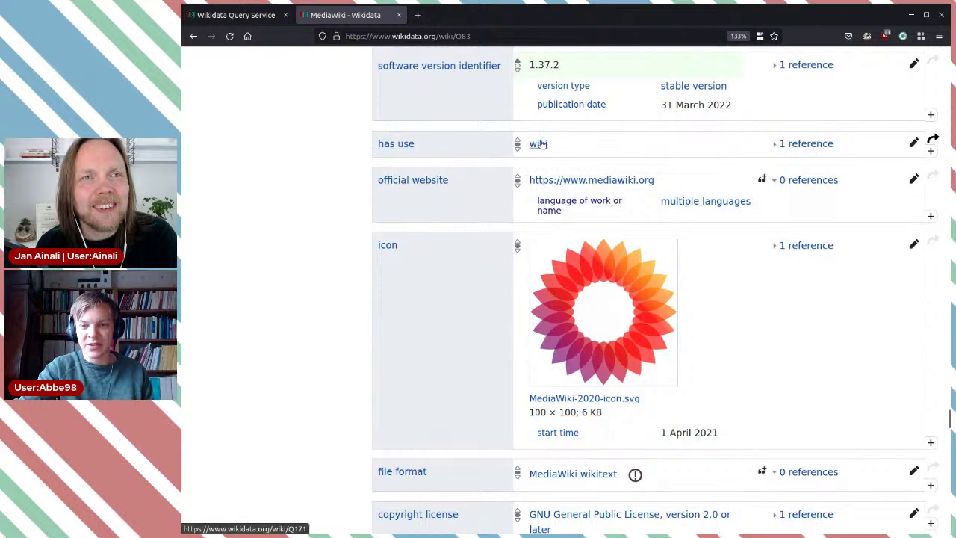
scroll(625, 310, "down", 5)
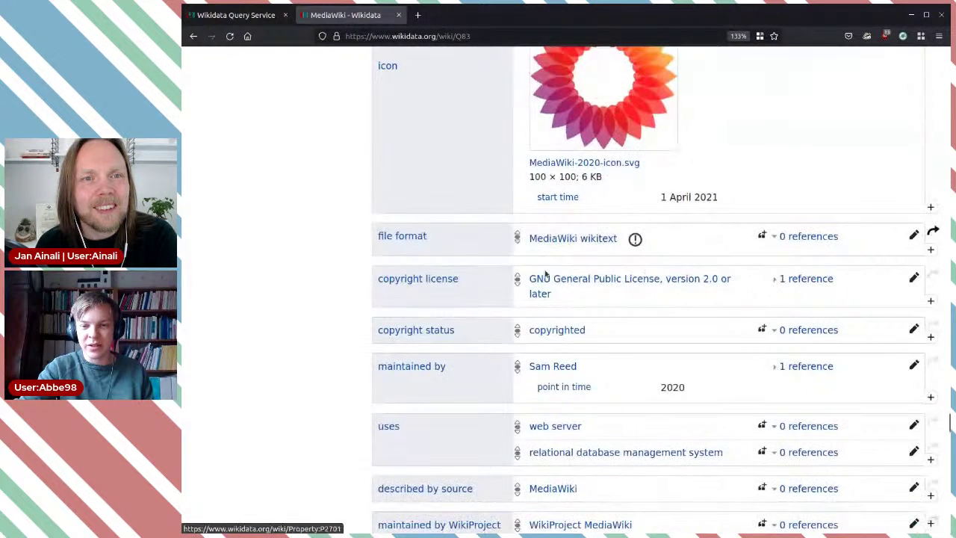
scroll(668, 295, "down", 2)
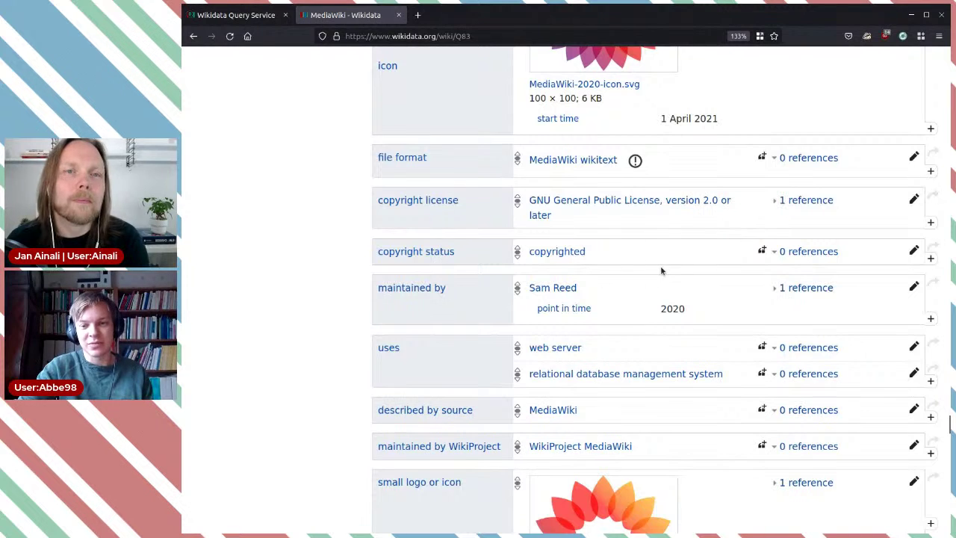
- Read the MediaWiki item's remaining statements, from file format and maintained by through mailing list archive and topic's main category to the first identifiers
scroll(668, 262, "down", 2)
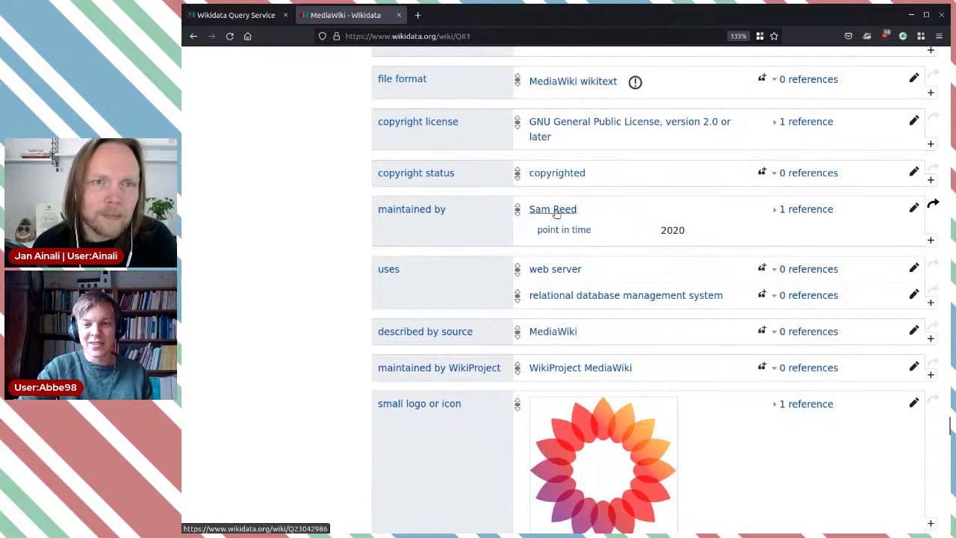
scroll(711, 296, "down", 1)
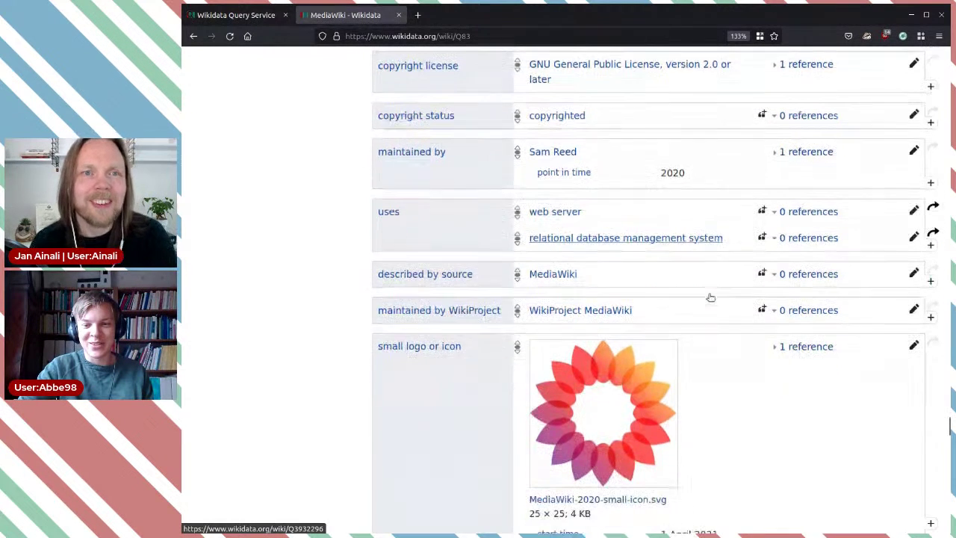
double_click(666, 252)
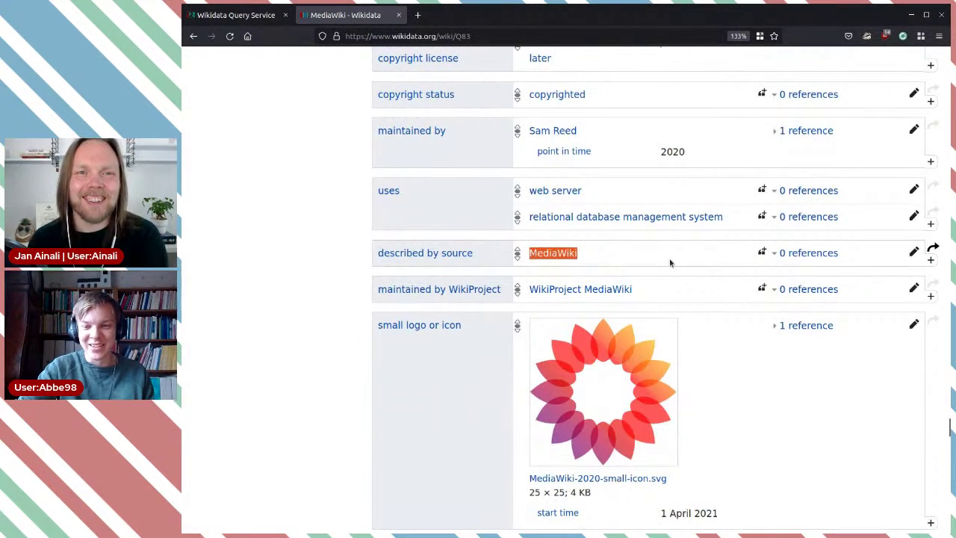
left_click(670, 262)
scroll(697, 314, "down", 1)
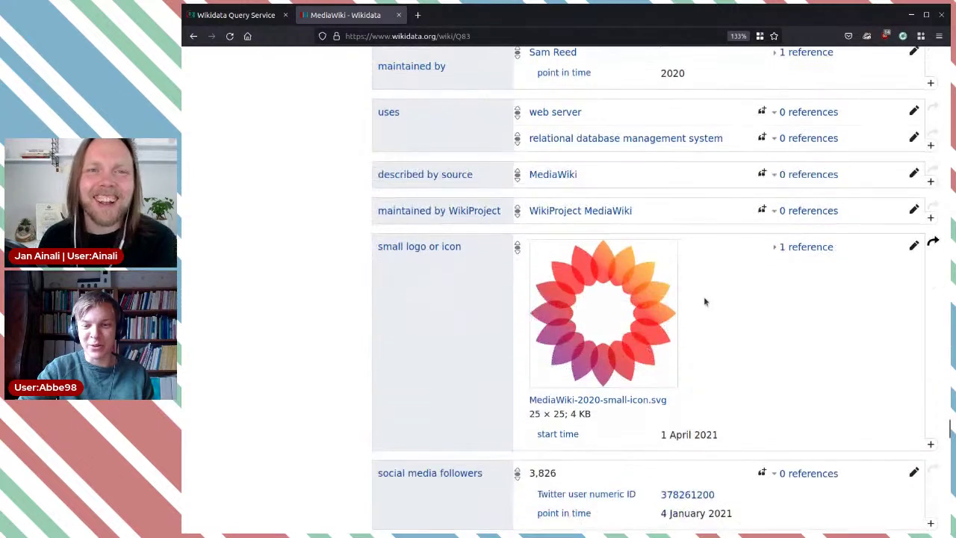
scroll(703, 296, "down", 3)
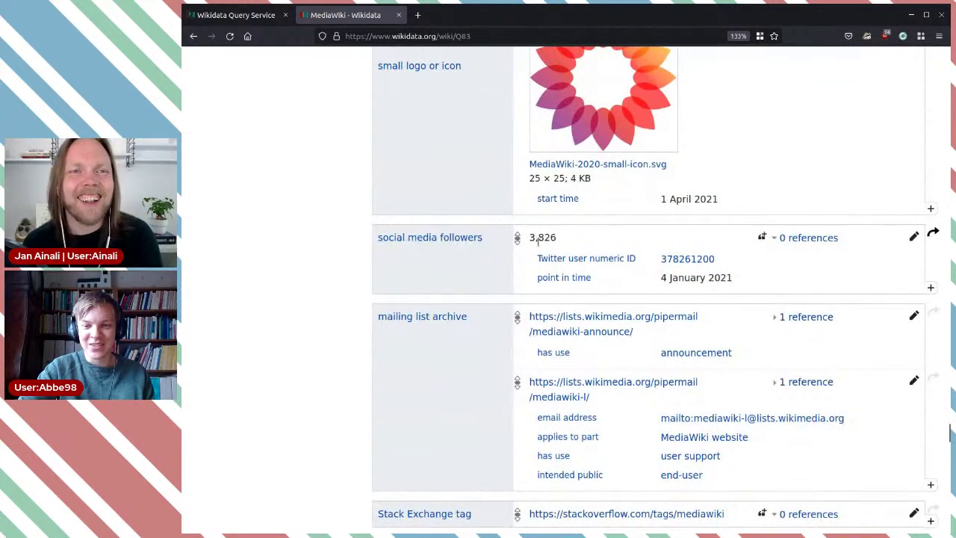
scroll(668, 252, "down", 3)
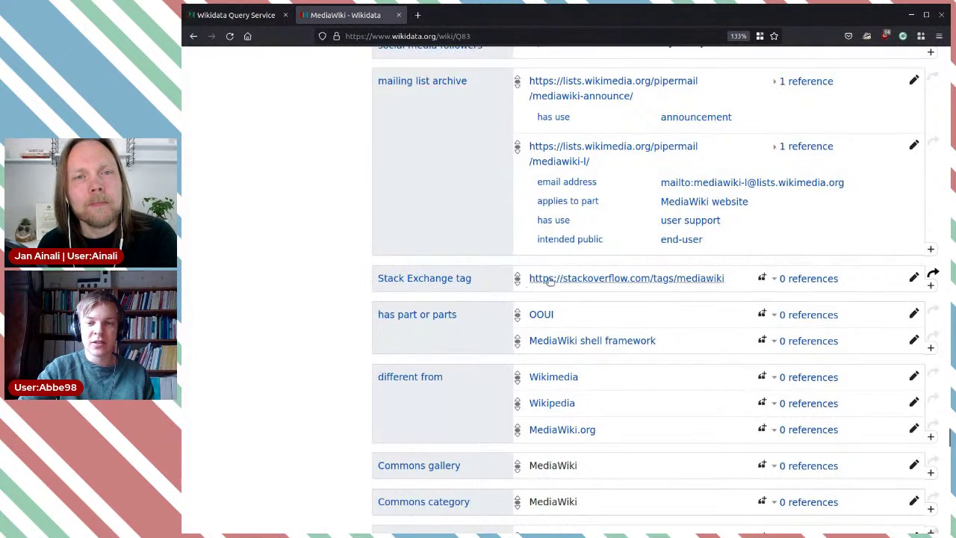
scroll(613, 331, "down", 2)
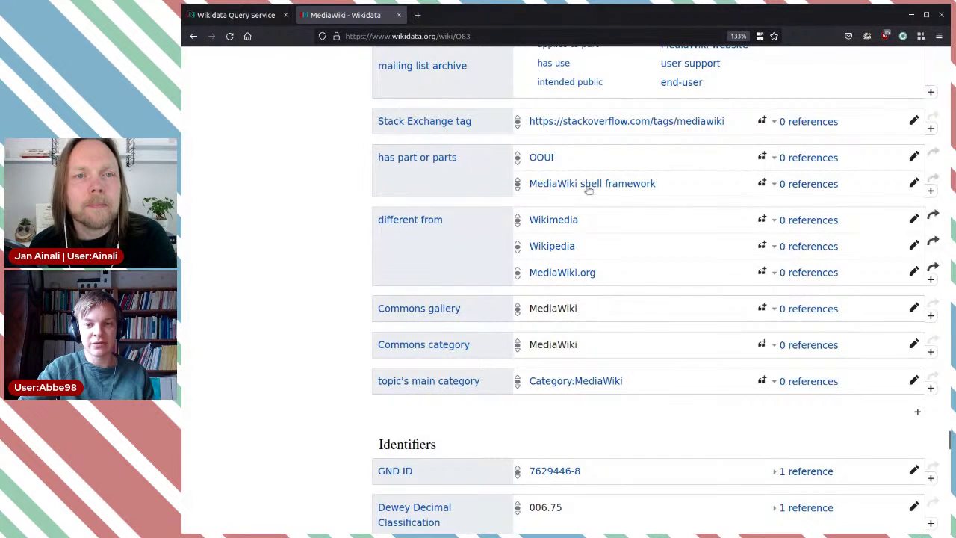
scroll(738, 333, "down", 4)
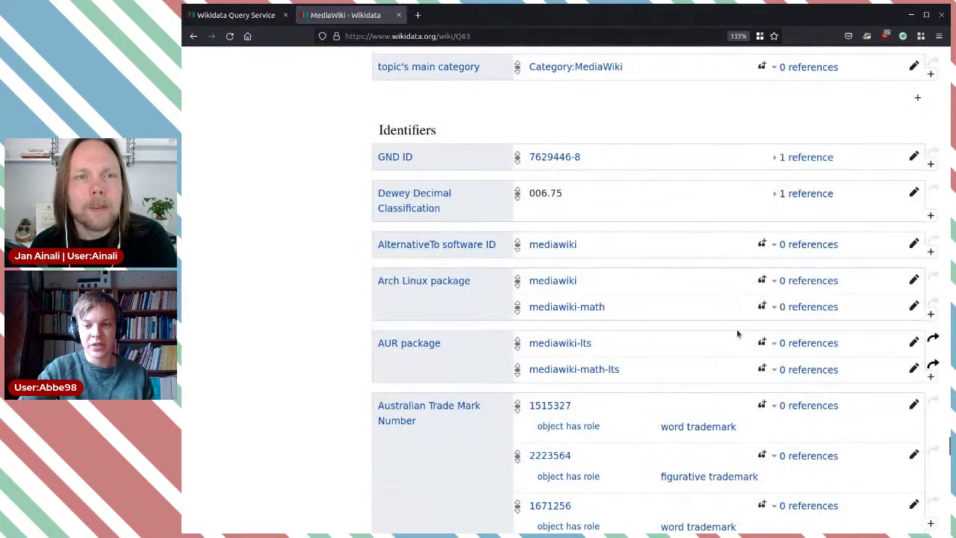
scroll(736, 335, "up", 2)
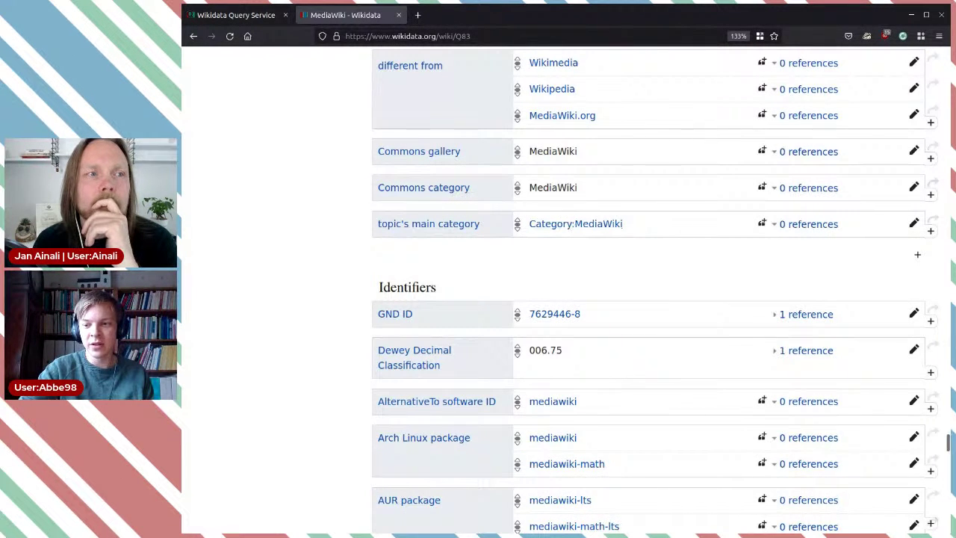
- Search Wikidata for the account's own "Glaciers" user subpage, open it and follow its query "Glaciers with most statements"
left_click_drag(949, 440, 870, 50)
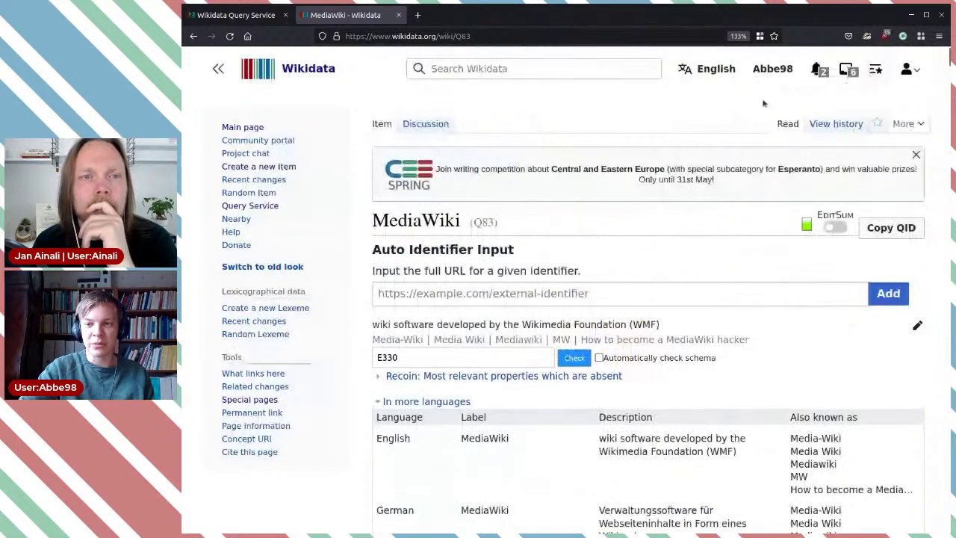
left_click(538, 69)
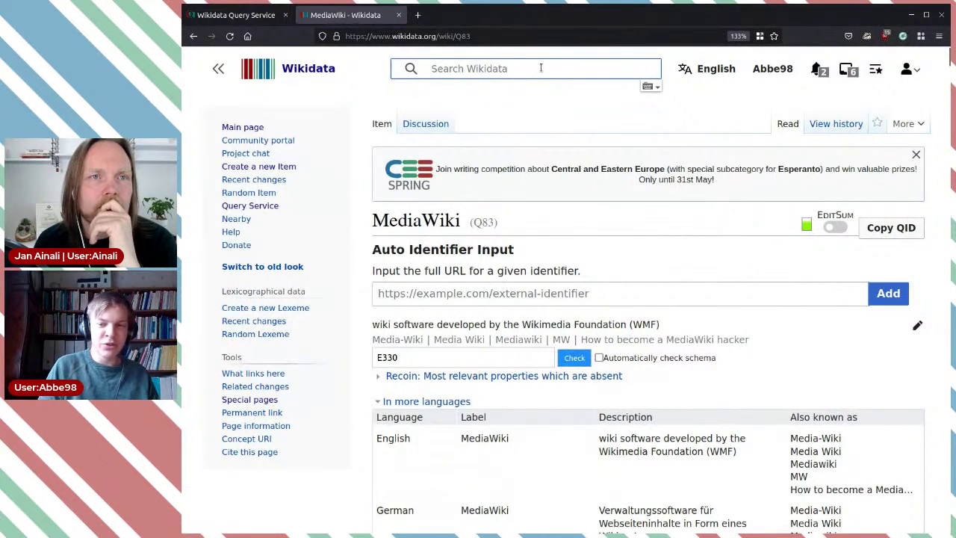
type("User")
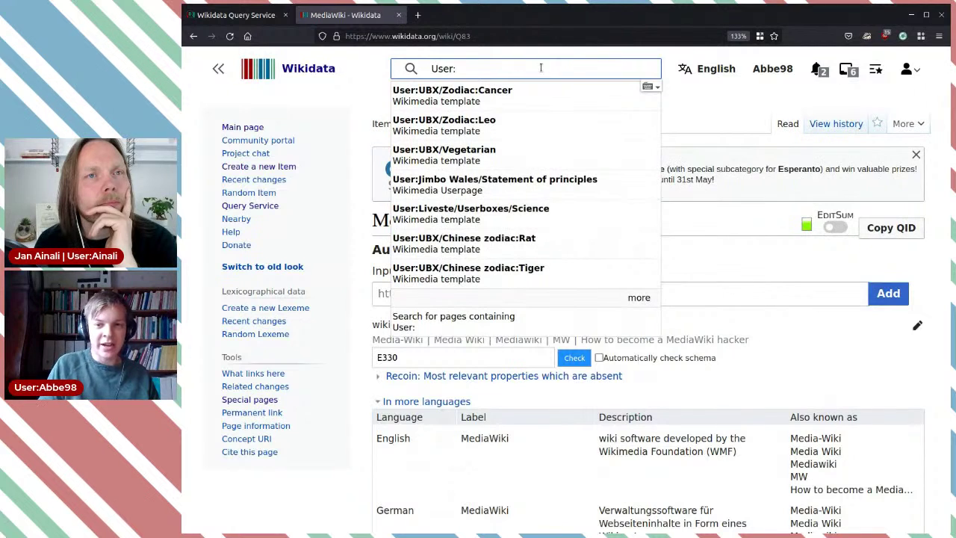
type(":Abbe")
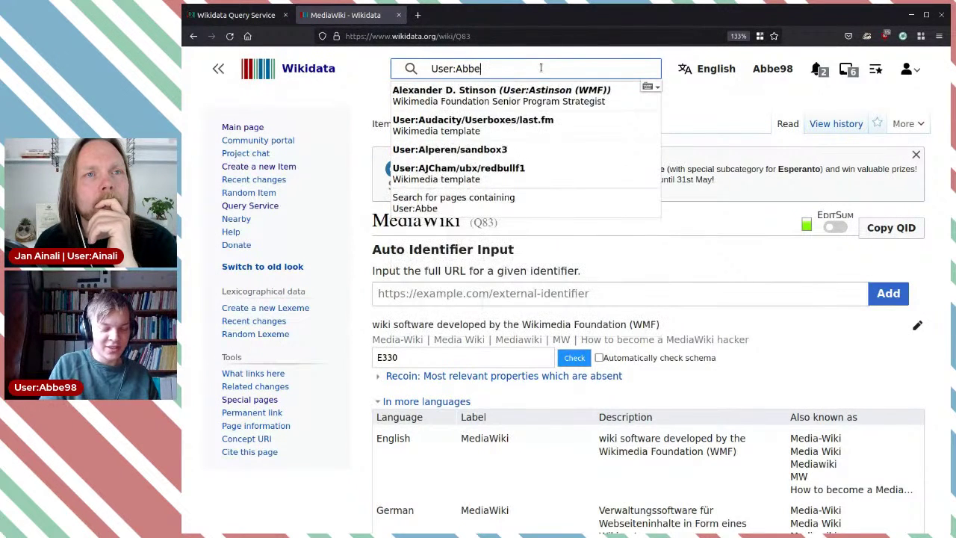
type("98/")
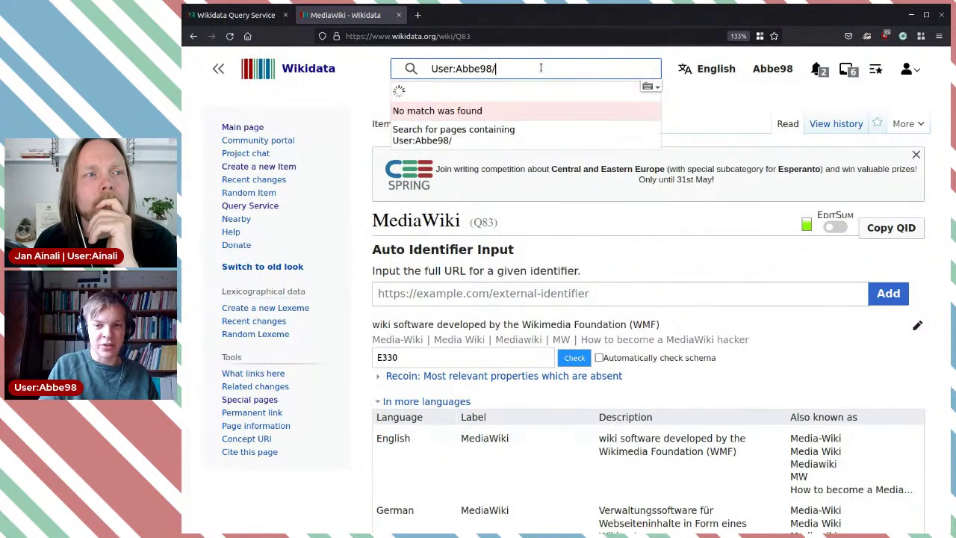
type("Glacie")
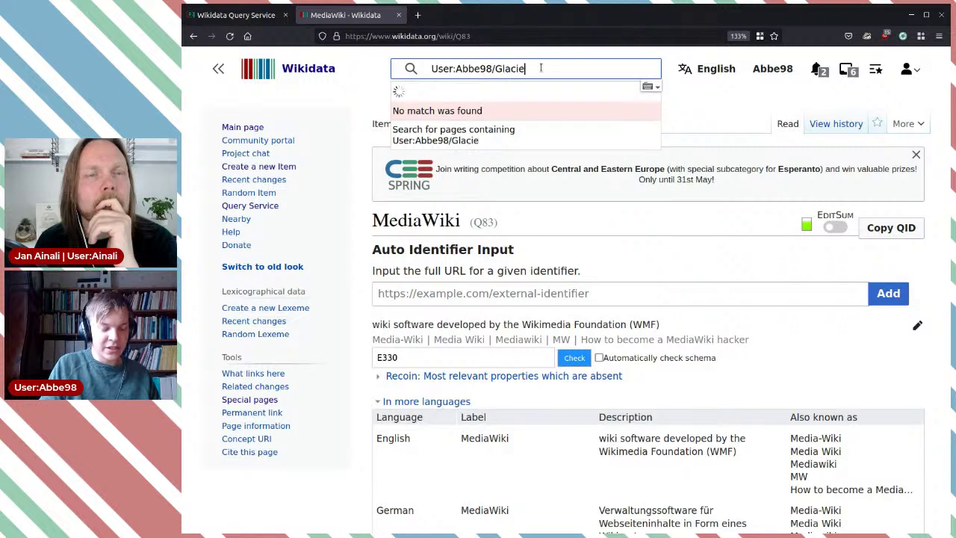
type("rs")
key("Return")
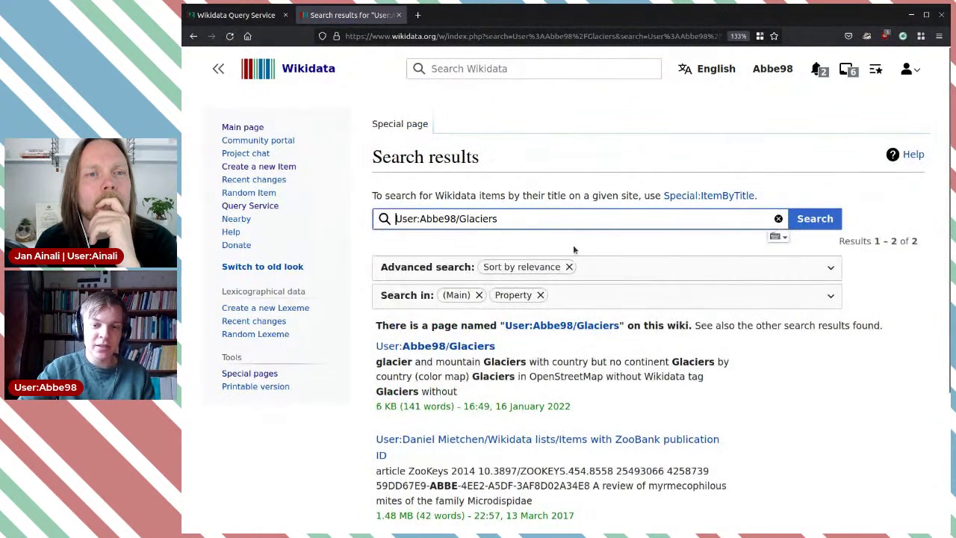
left_click(463, 347)
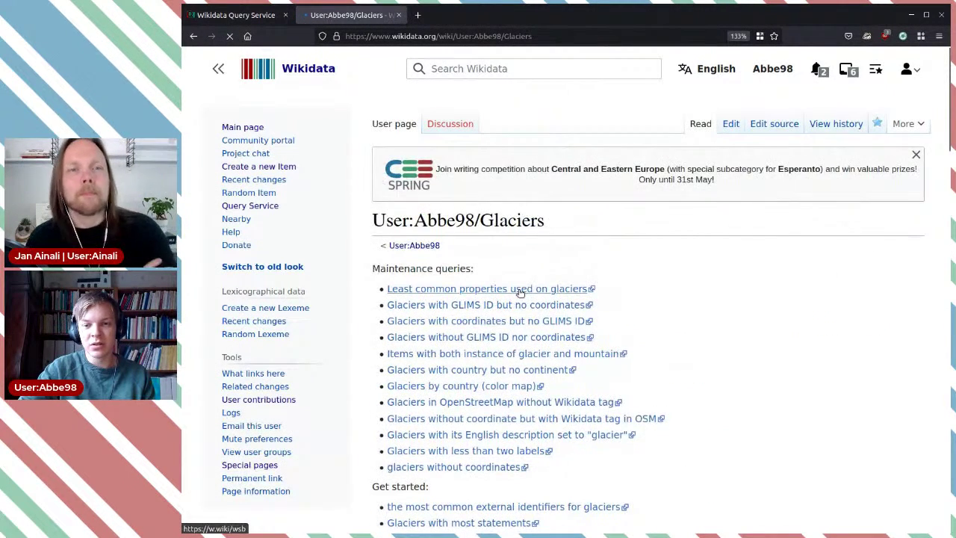
scroll(720, 420, "down", 1)
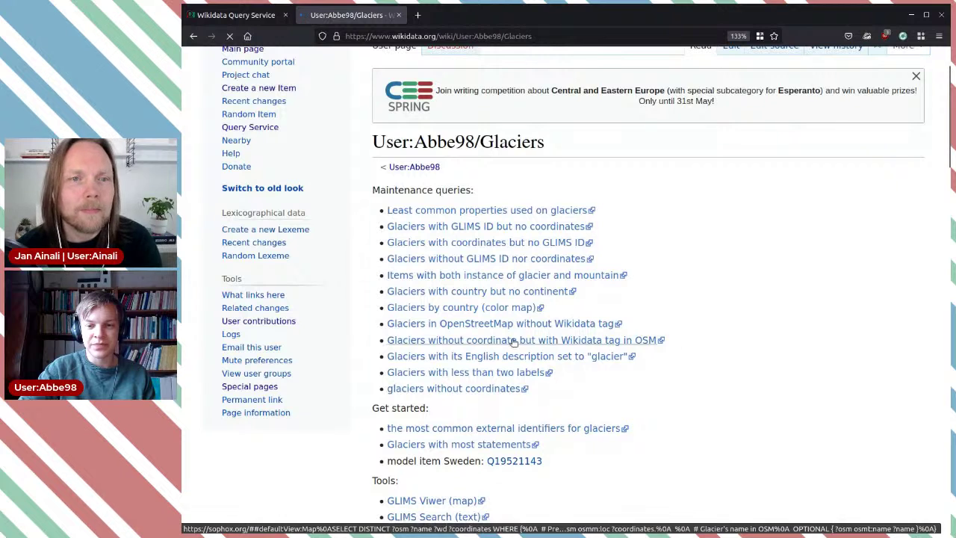
left_click(493, 447)
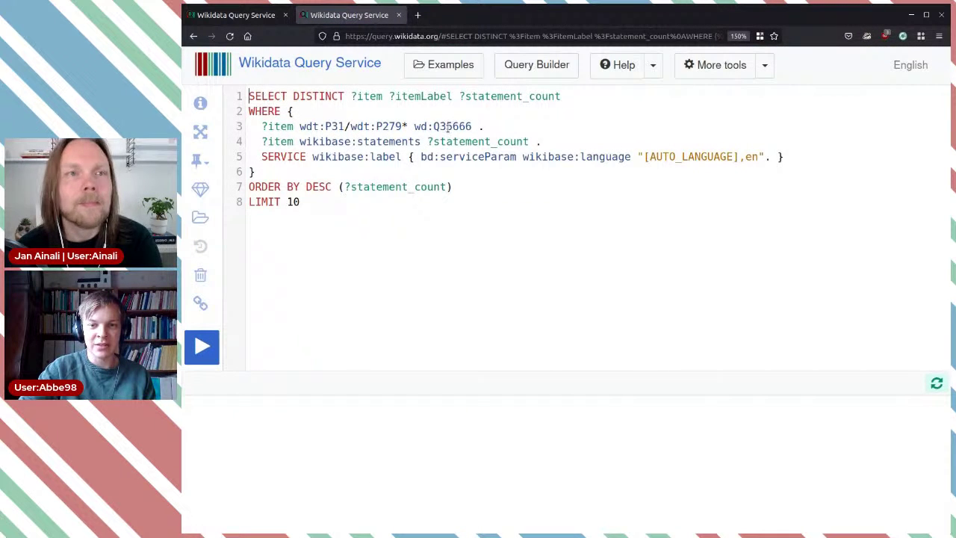
- Replace the glacier class Q35666 in the query with free software (Q341) and run the query
double_click(448, 126)
key("BackSpace")
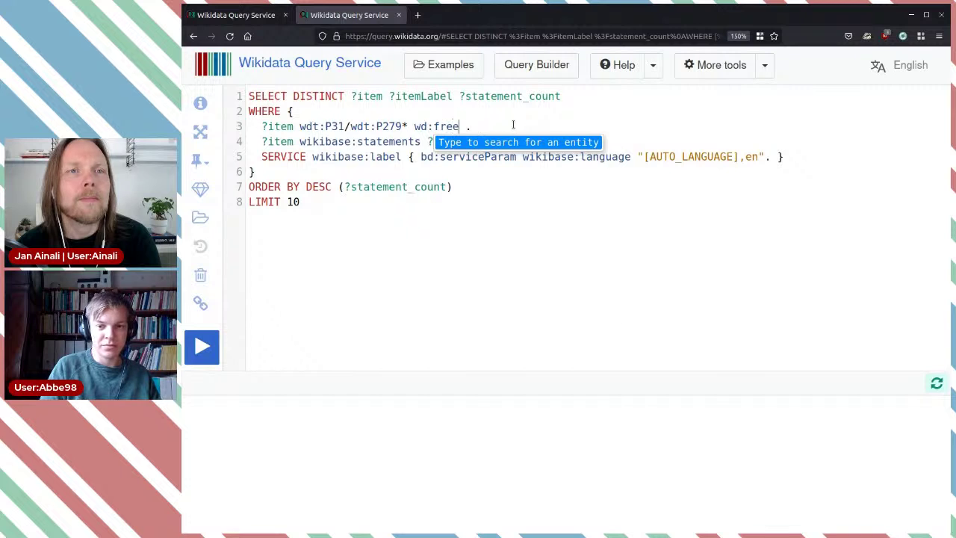
type("free soft")
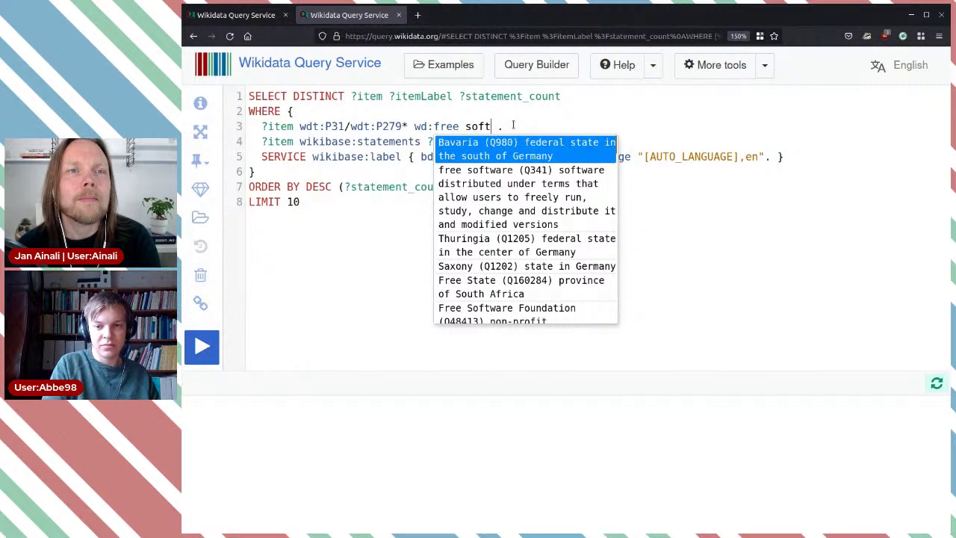
key("Return")
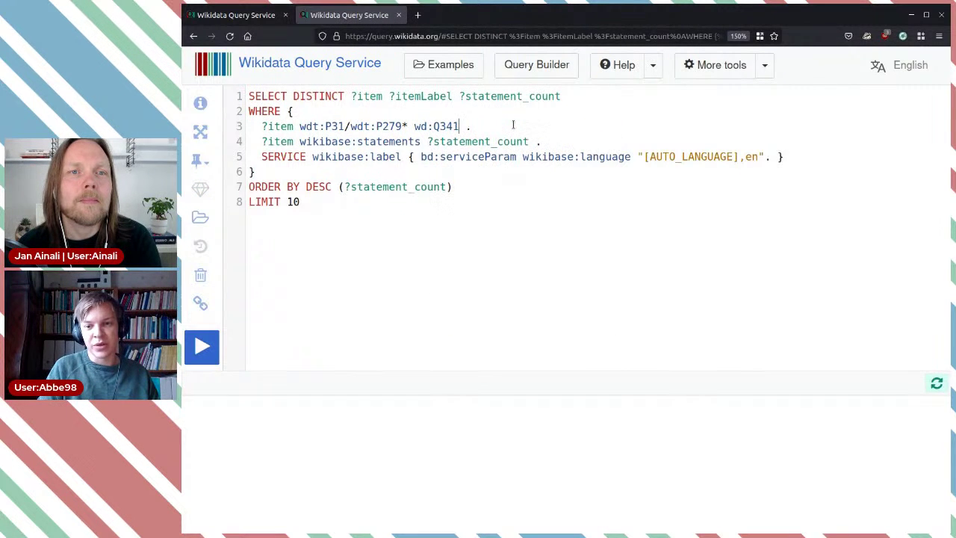
left_click(215, 345)
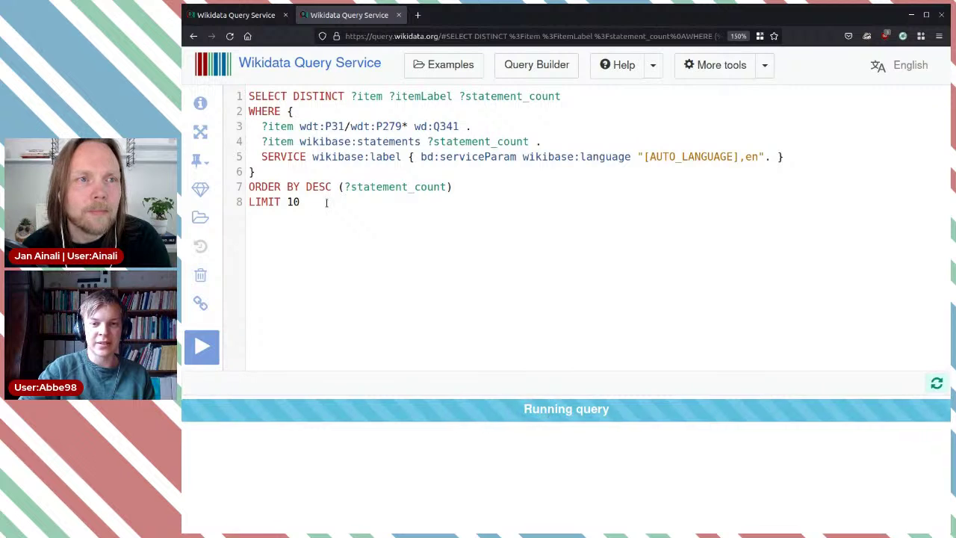
- Examine the query's LIMIT 10 clause and the wikibase:statements line that supplies ?statement_count, checking them against the first results
left_click_drag(314, 203, 250, 200)
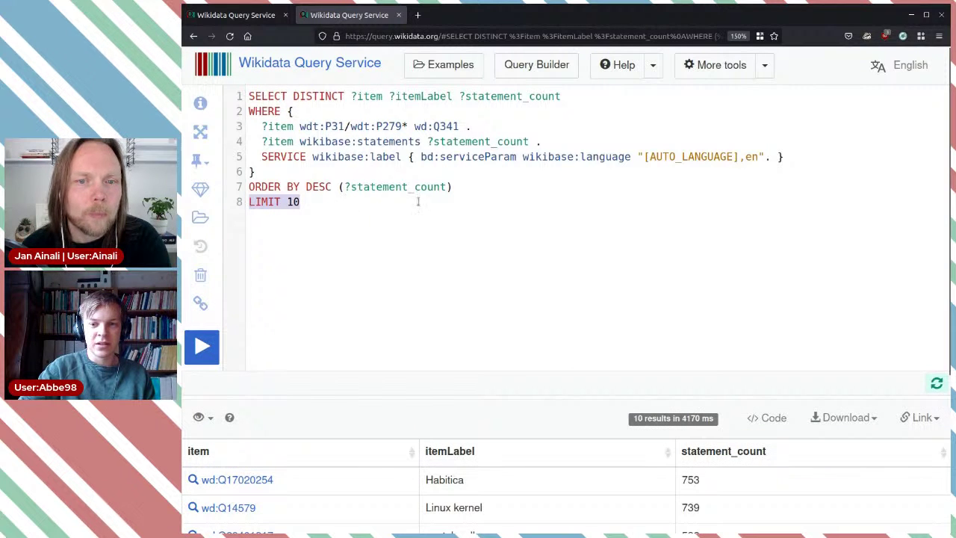
left_click(354, 232)
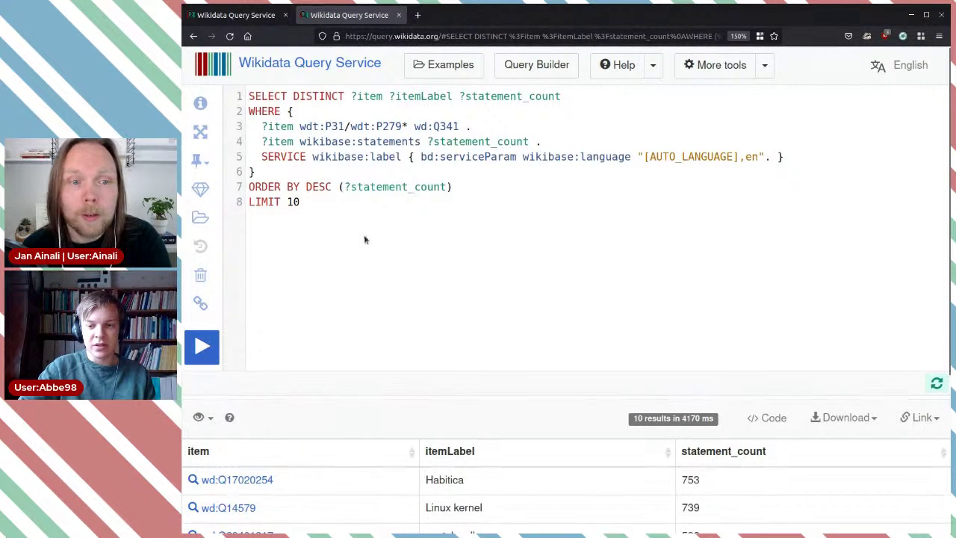
scroll(365, 237, "down", 2)
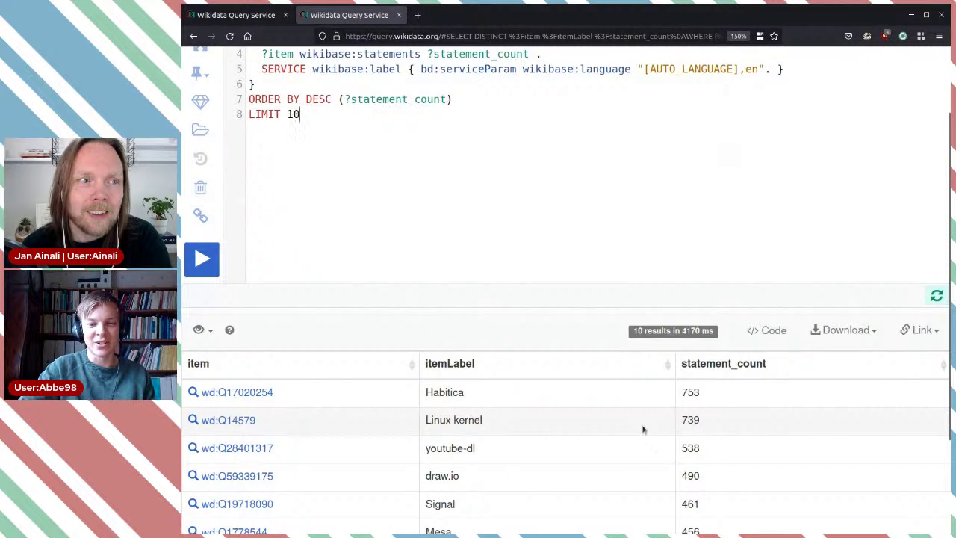
scroll(577, 418, "up", 2)
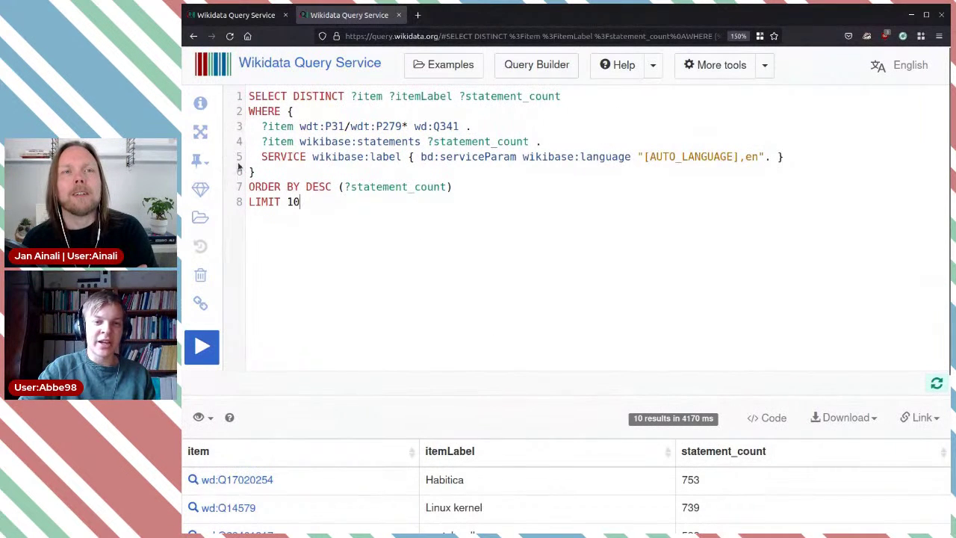
left_click_drag(542, 141, 261, 142)
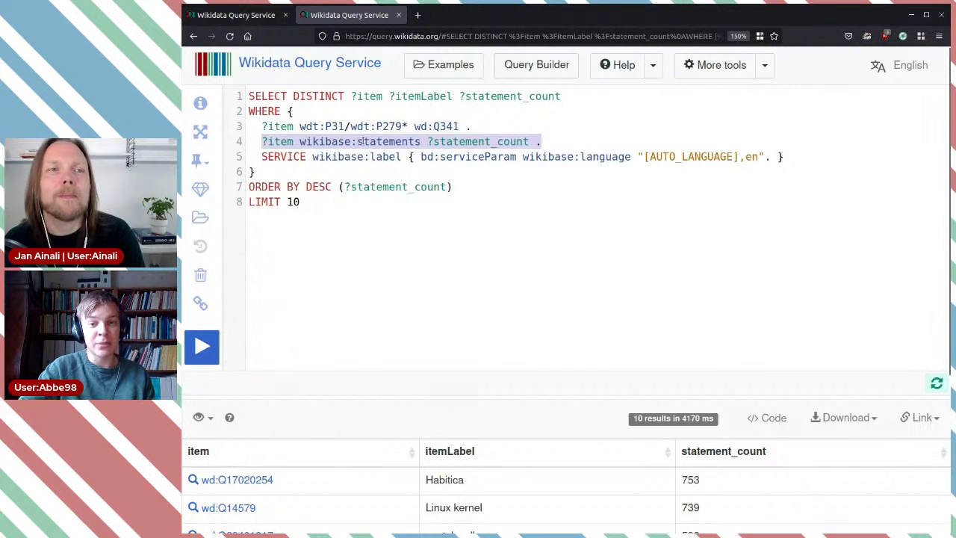
double_click(392, 142)
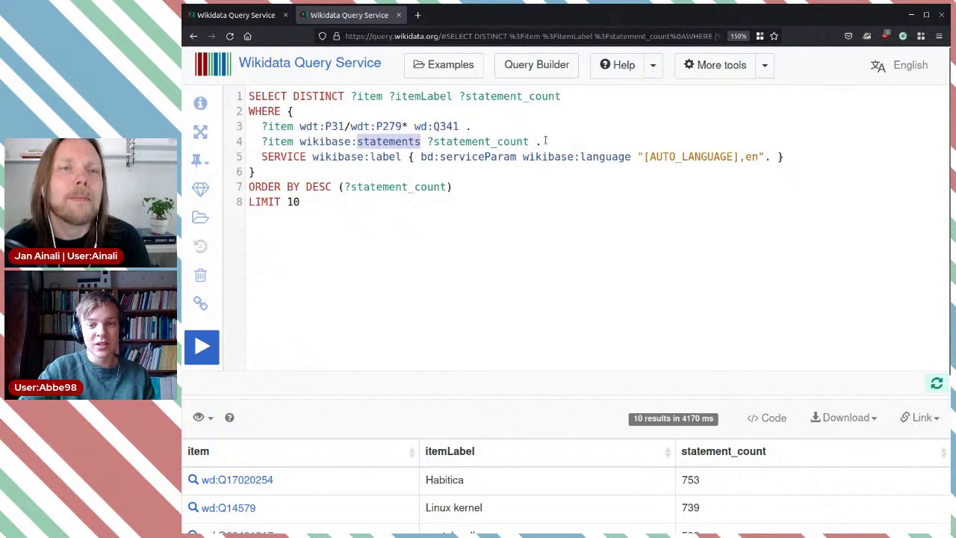
double_click(514, 141)
left_click(541, 141)
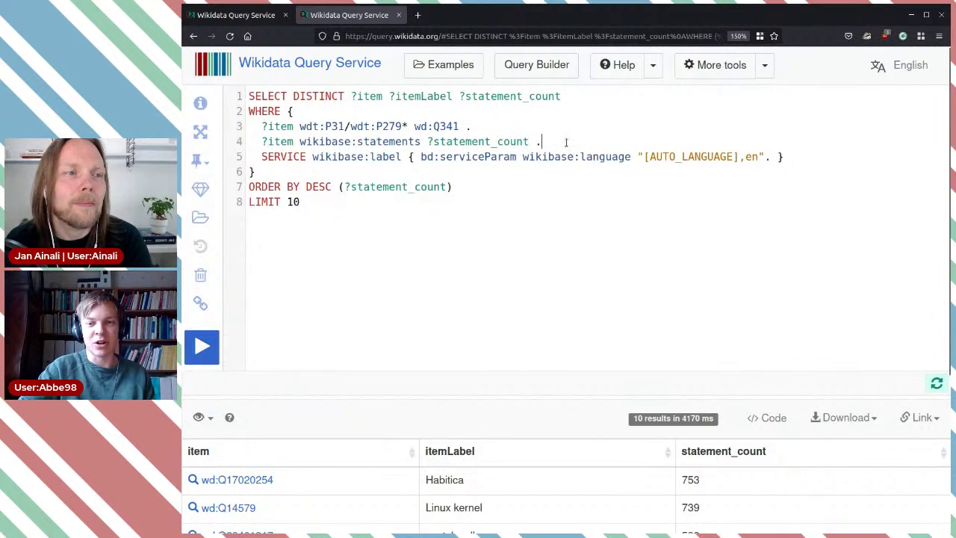
double_click(496, 141)
left_click(566, 131)
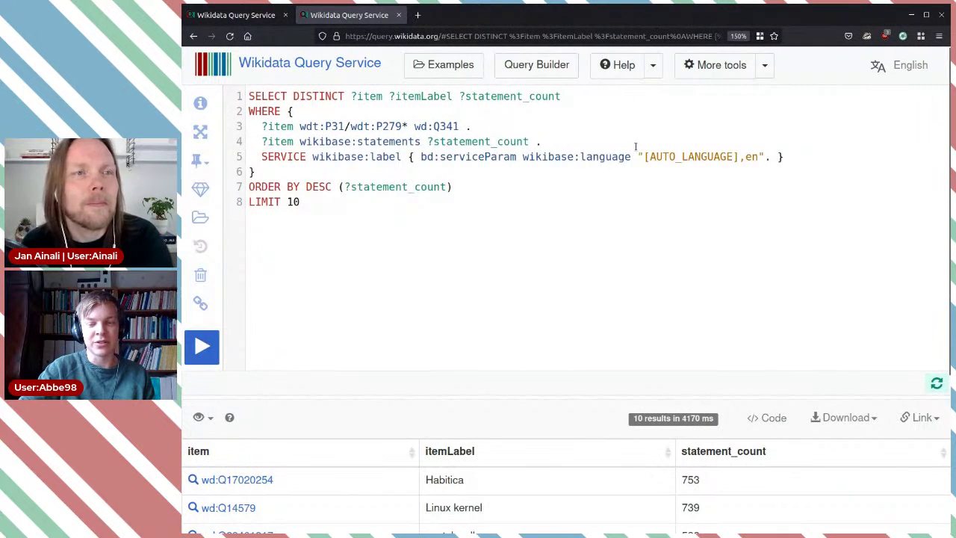
- Review the full list of free software items ranked by statement count and compare it with the query text
scroll(552, 240, "down", 3)
scroll(552, 240, "down", 2)
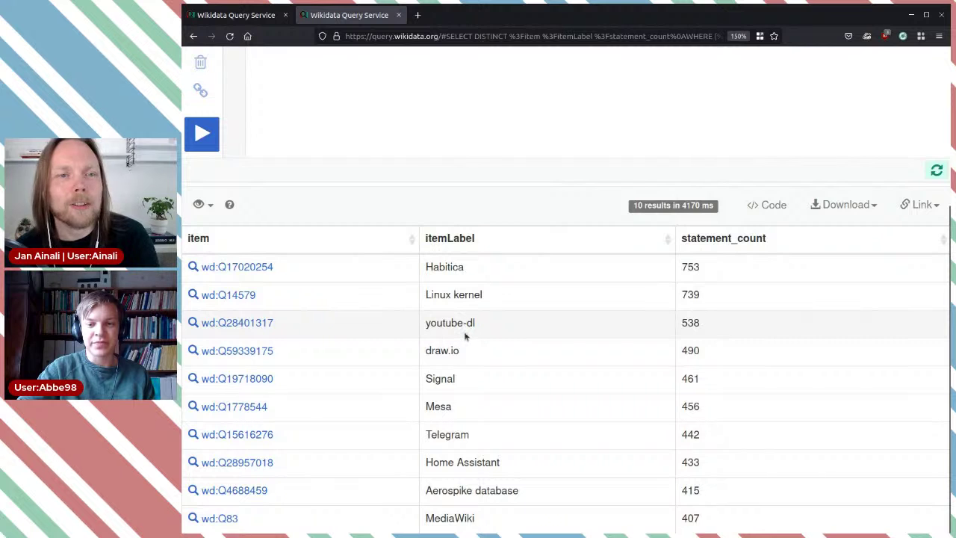
scroll(483, 318, "up", 4)
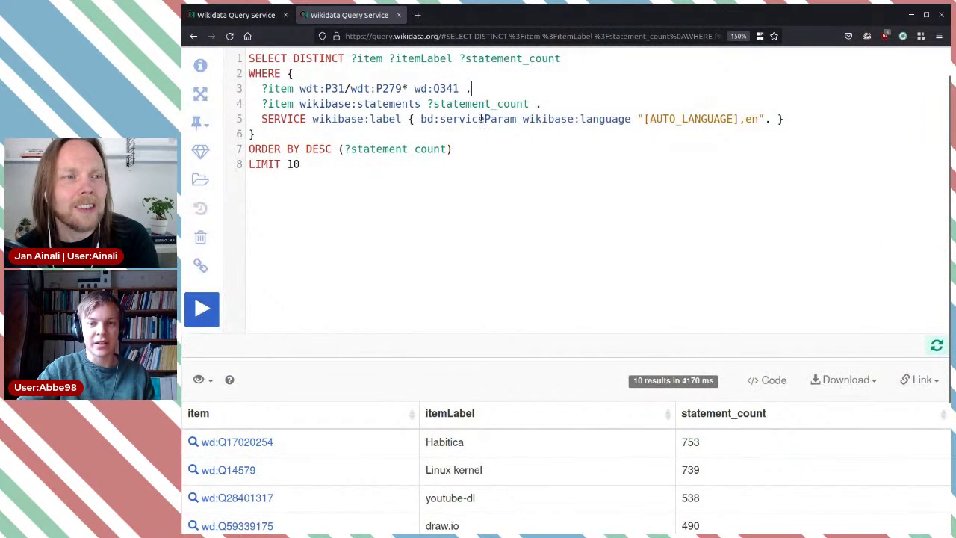
scroll(512, 314, "down", 4)
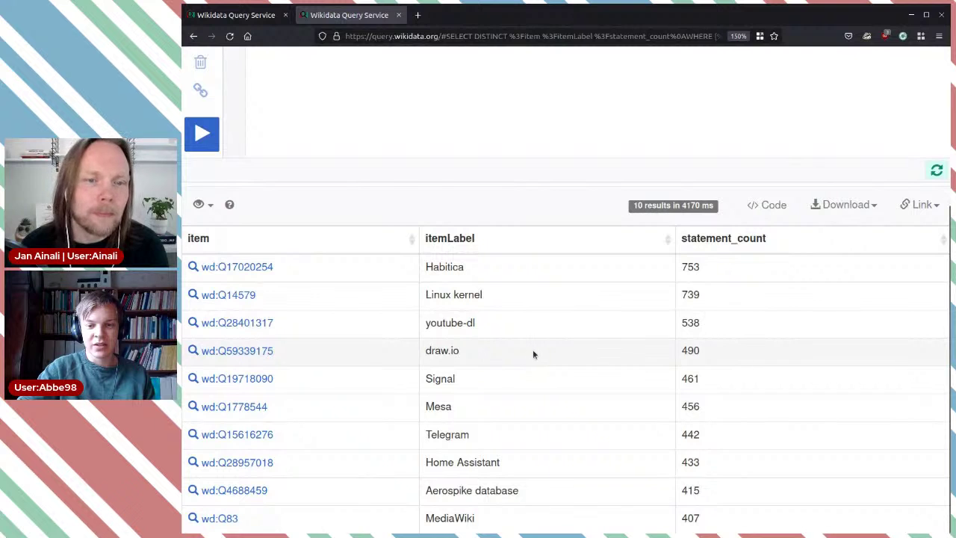
scroll(463, 344, "up", 5)
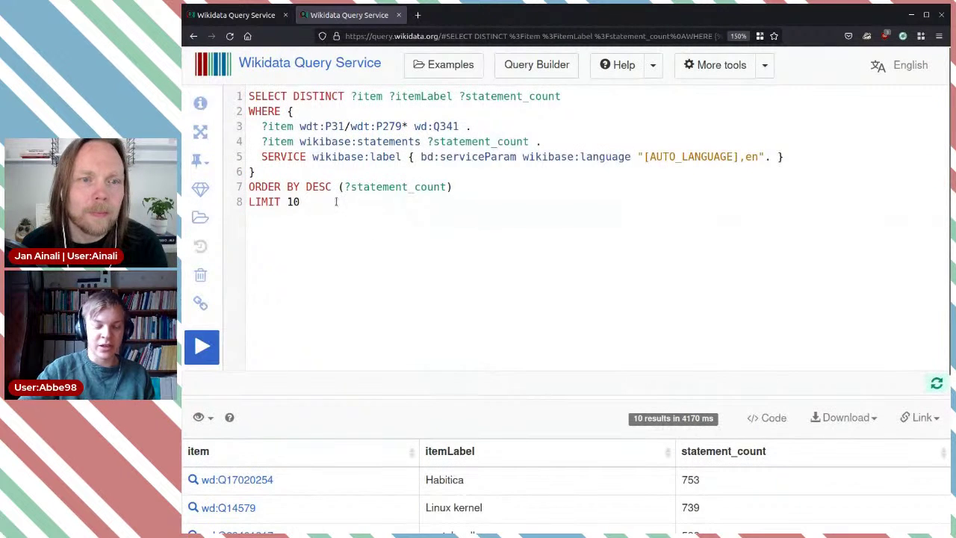
- Raise the free software query's result limit to 100 and run the query again
left_click(336, 202)
type("0")
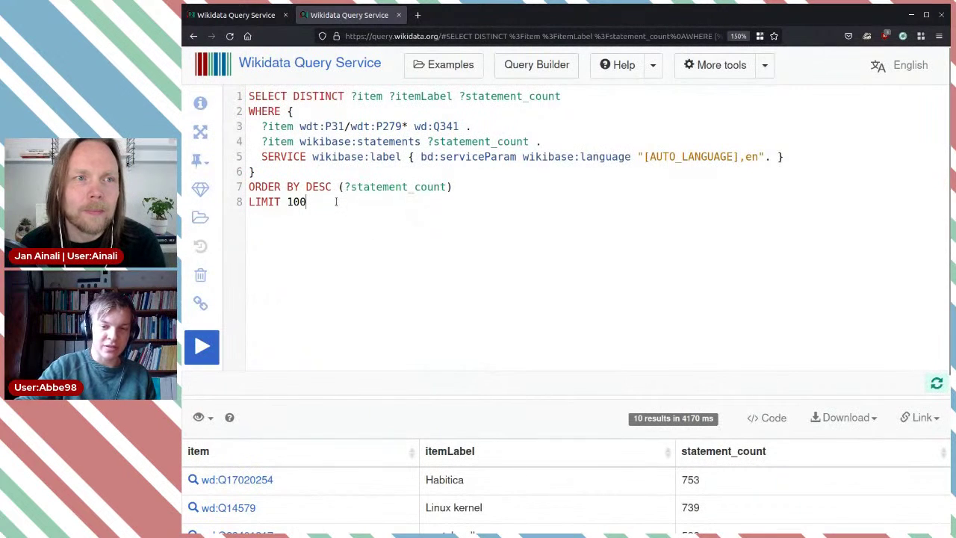
left_click(204, 347)
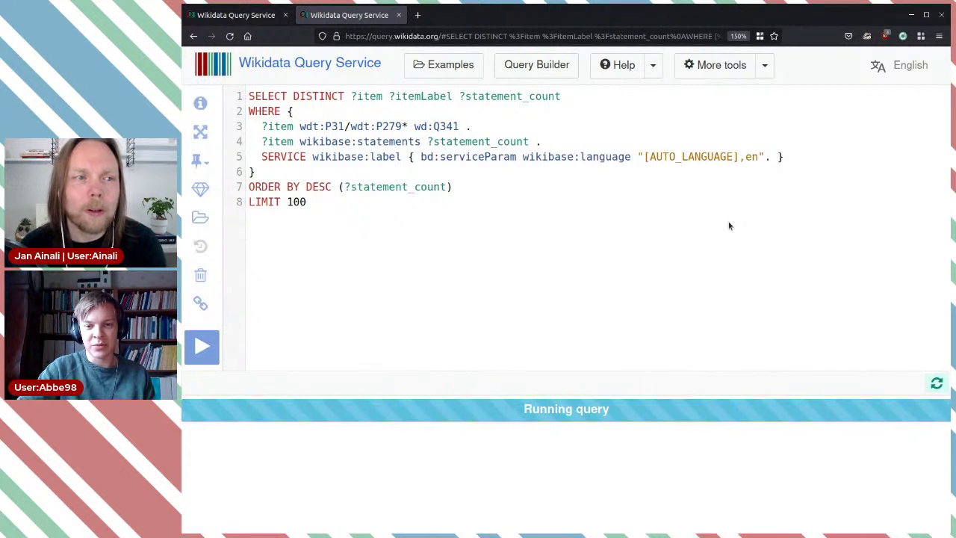
- Look over the top of the new results and open the Linux kernel item (Q14579) in a new tab
scroll(622, 256, "down", 5)
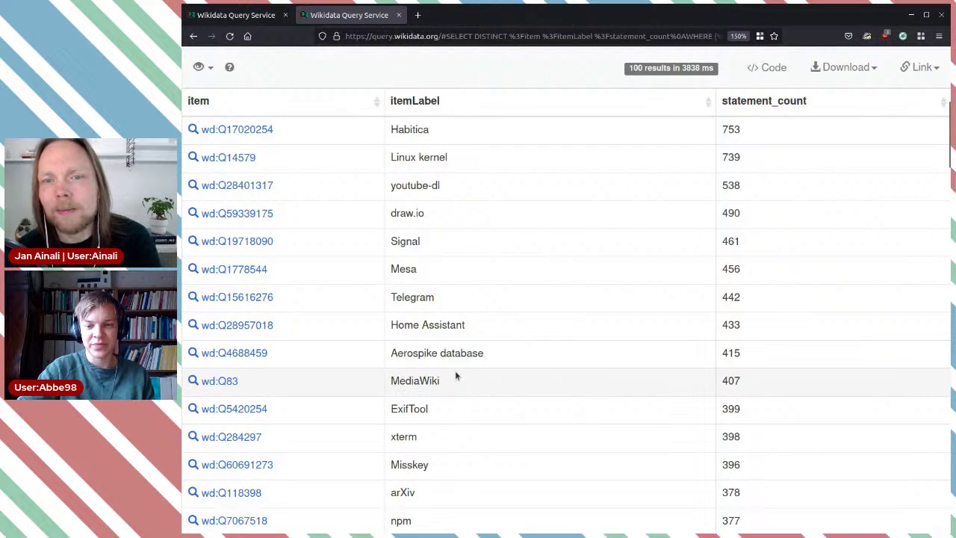
scroll(450, 333, "up", 3)
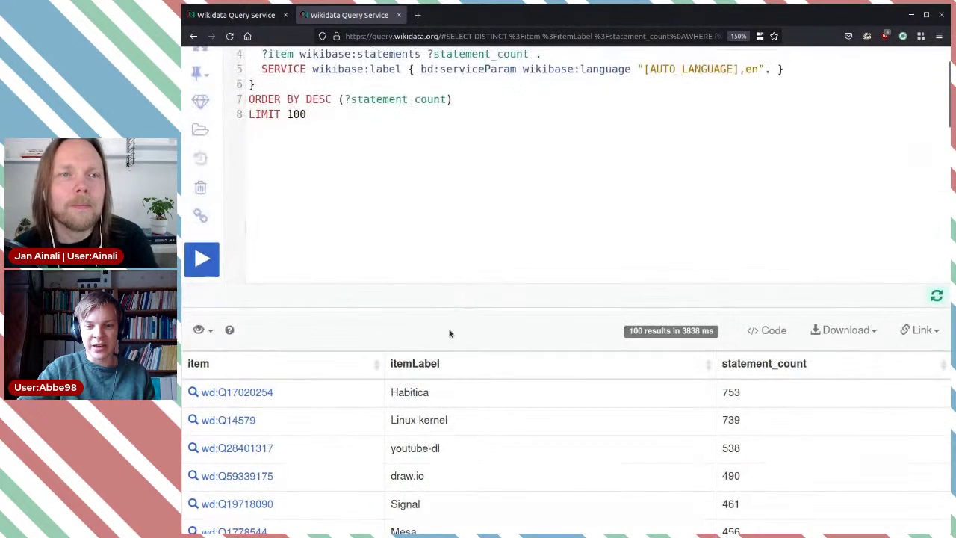
scroll(450, 333, "down", 1)
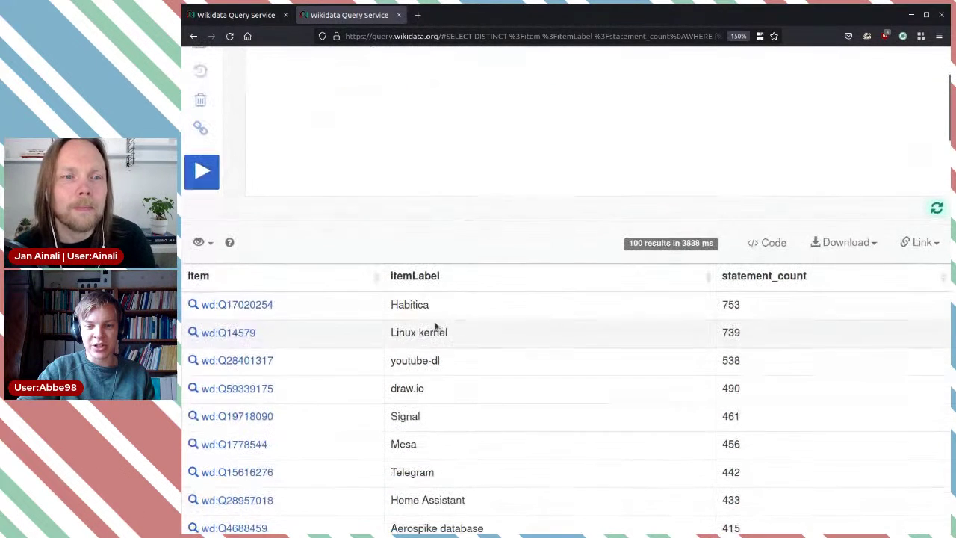
middle_click(253, 342)
- Review the rest of the ranked free software list and open the Konsole item (Q257793) in a new tab
scroll(587, 336, "down", 4)
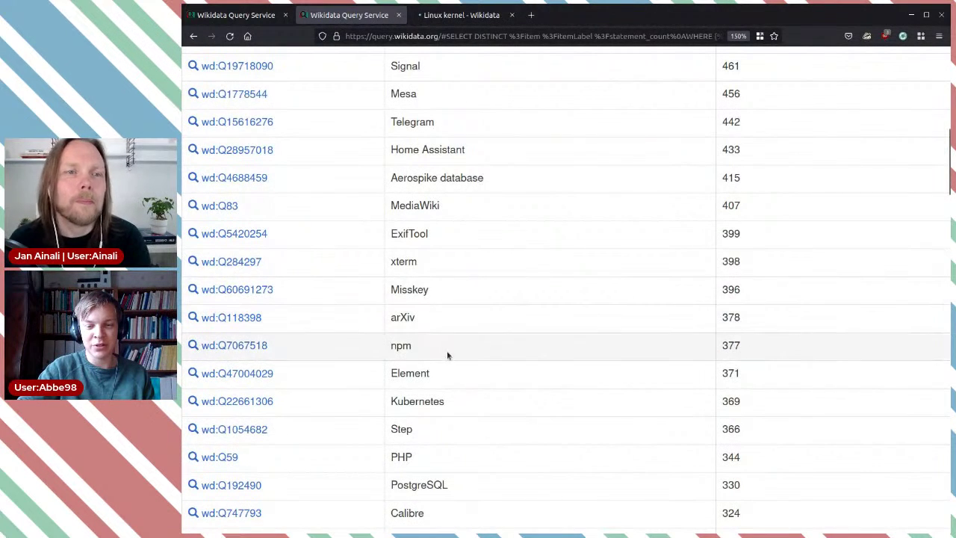
scroll(463, 362, "down", 4)
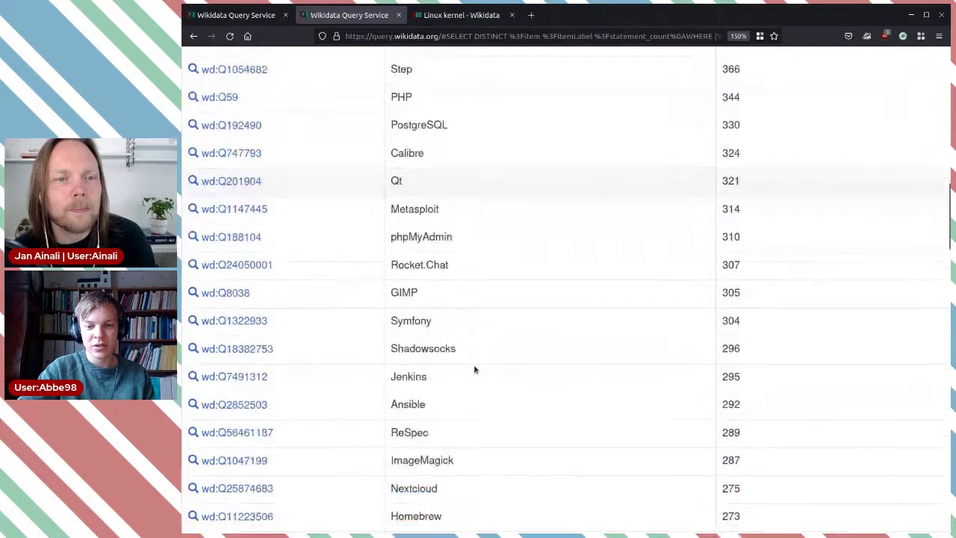
scroll(474, 369, "down", 4)
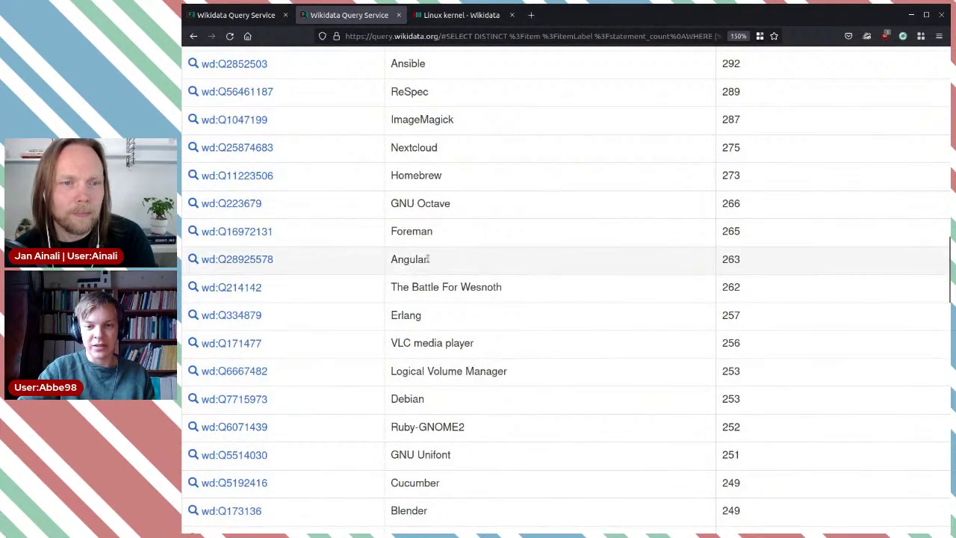
scroll(510, 307, "down", 12)
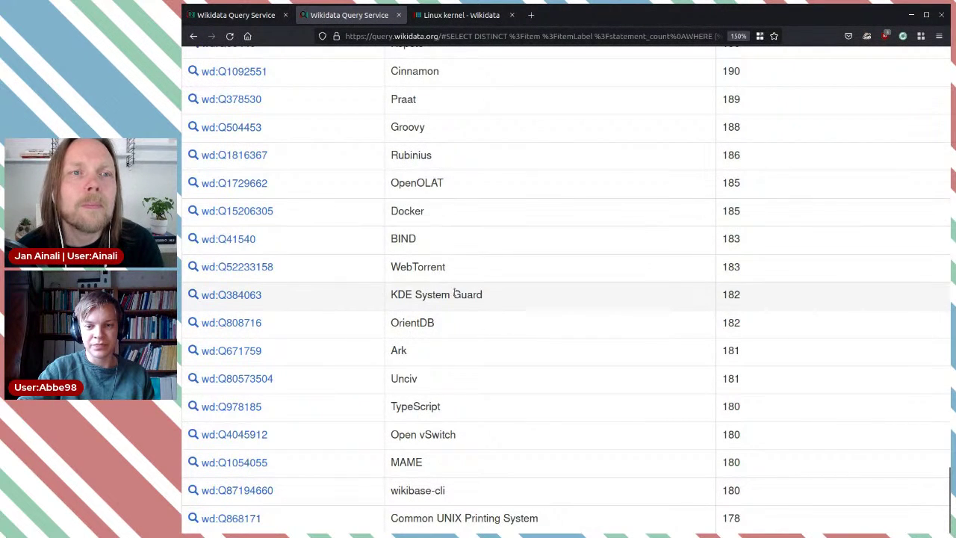
scroll(476, 292, "up", 3)
scroll(478, 294, "up", 2)
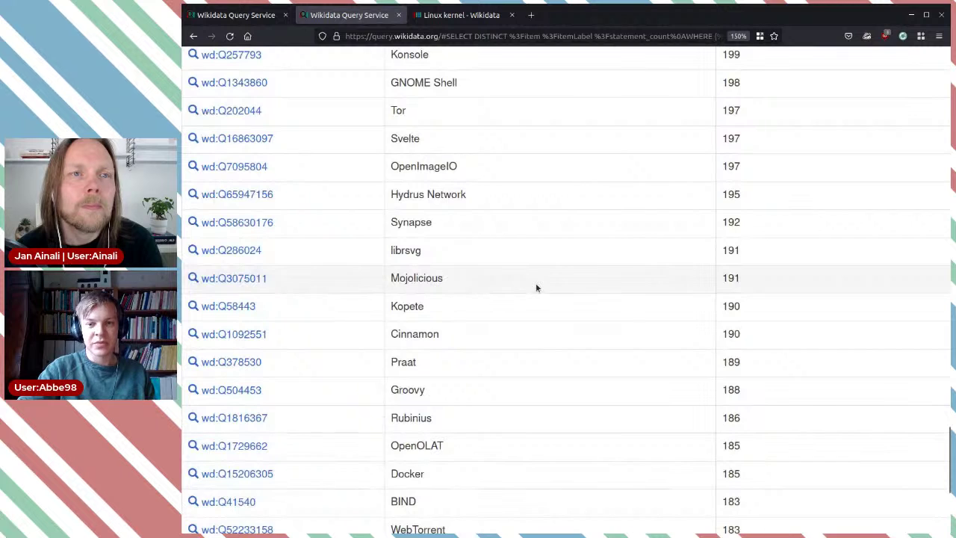
scroll(536, 283, "up", 2)
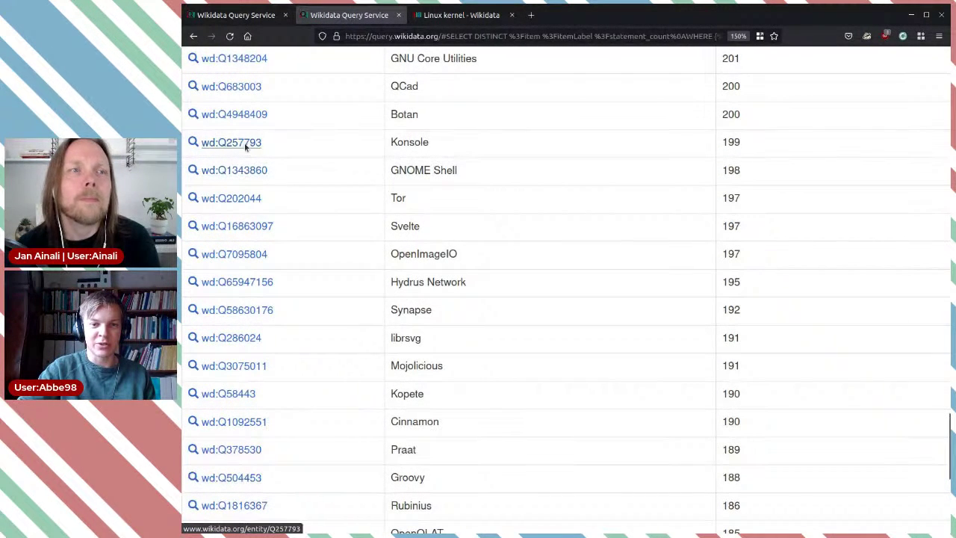
middle_click(260, 149)
left_click_drag(431, 142, 389, 142)
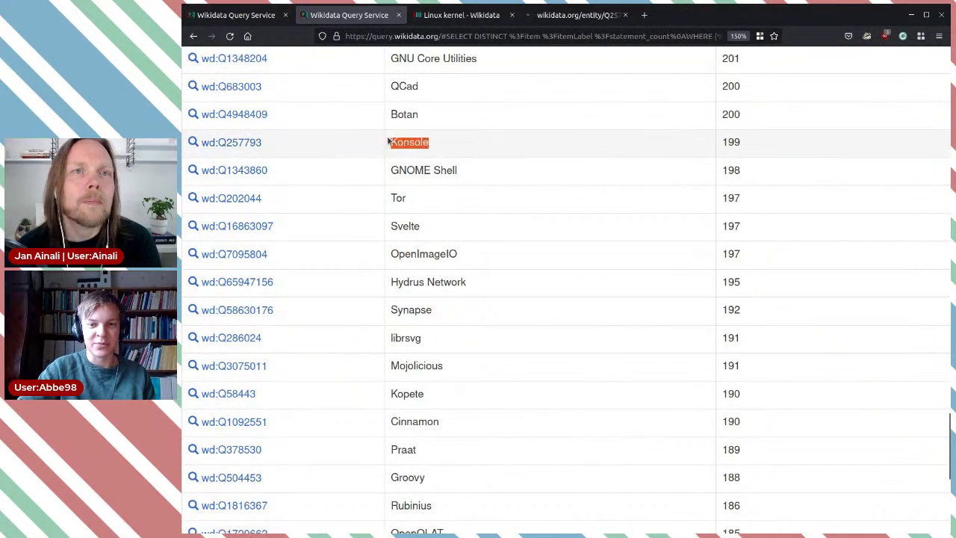
left_click(470, 146)
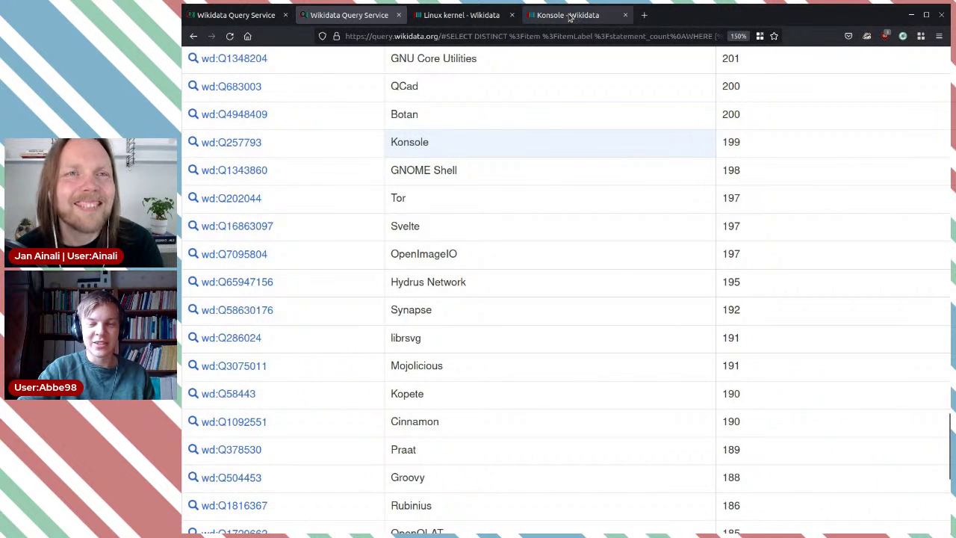
- Switch to the Linux kernel item and examine its instance of values, especially collaborative work and project
left_click(452, 15)
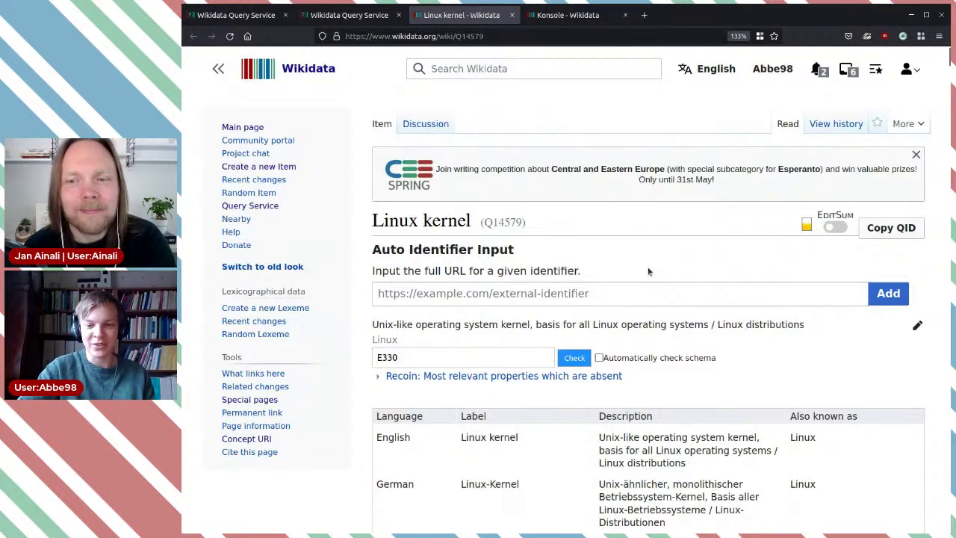
scroll(649, 270, "down", 10)
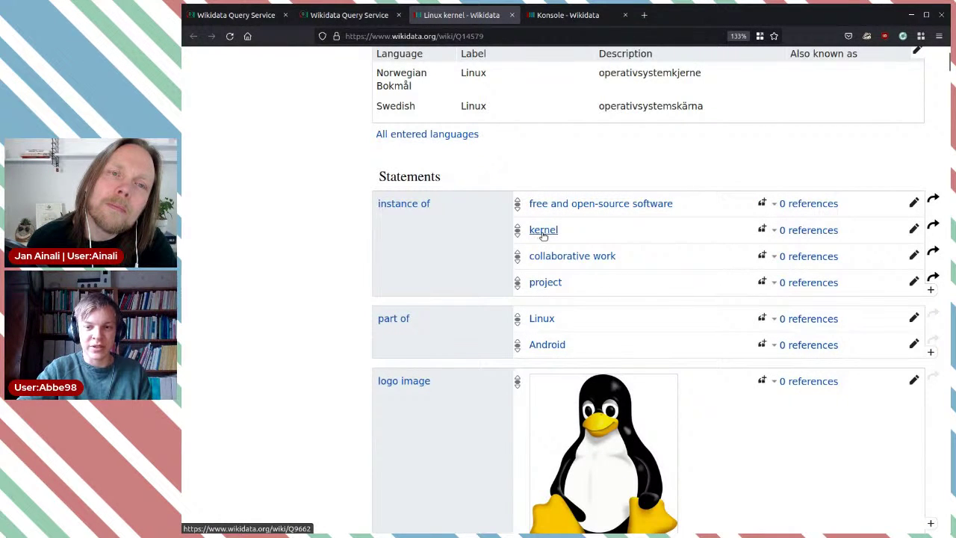
triple_click(630, 259)
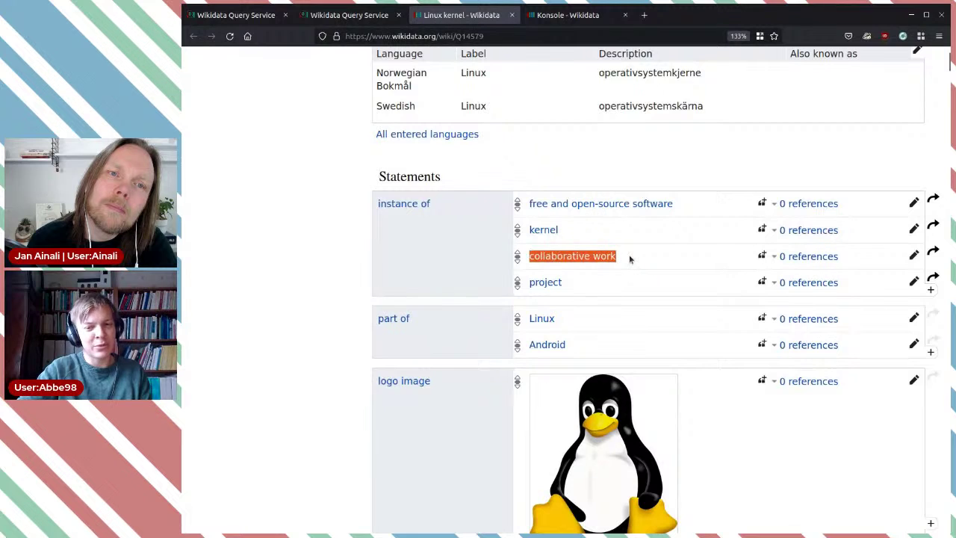
left_click(638, 275)
triple_click(629, 296)
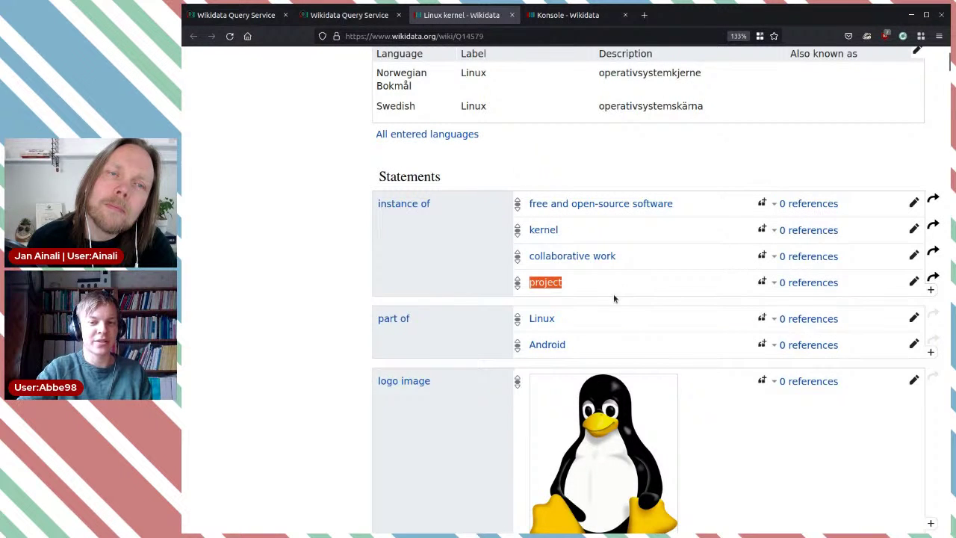
left_click(595, 283)
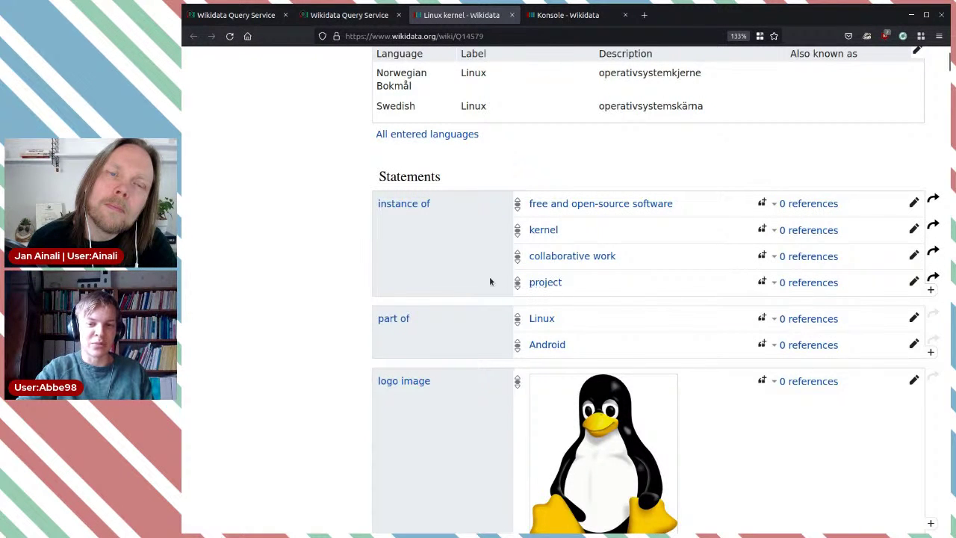
- Examine how the Linux kernel is modelled, from part of and logo image through mascot, developer and platform to source code repository
scroll(729, 258, "down", 2)
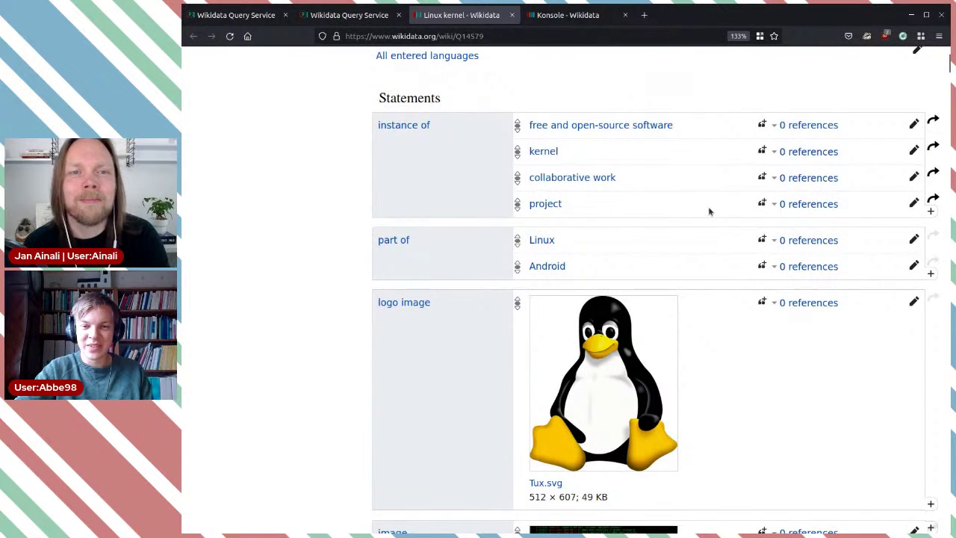
scroll(708, 206, "down", 2)
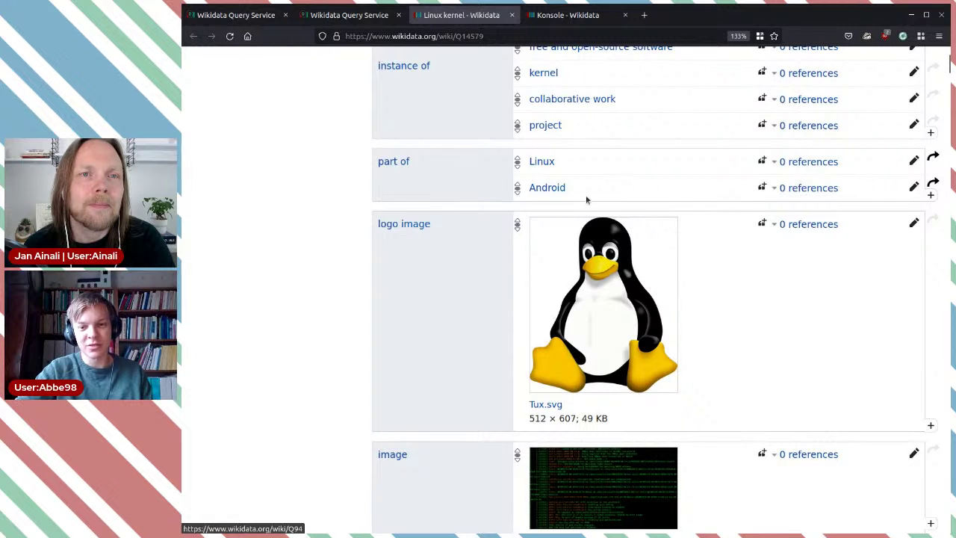
scroll(648, 174, "down", 6)
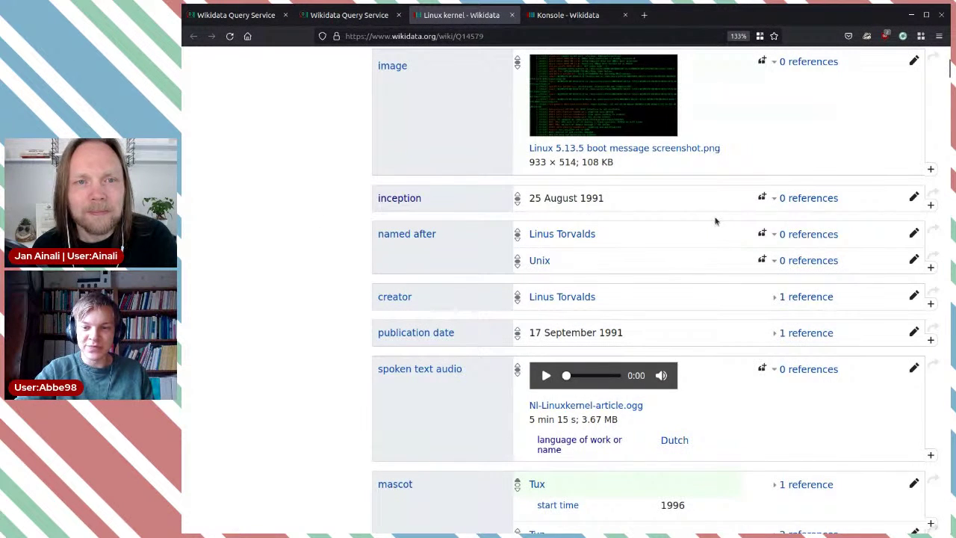
scroll(714, 216, "down", 3)
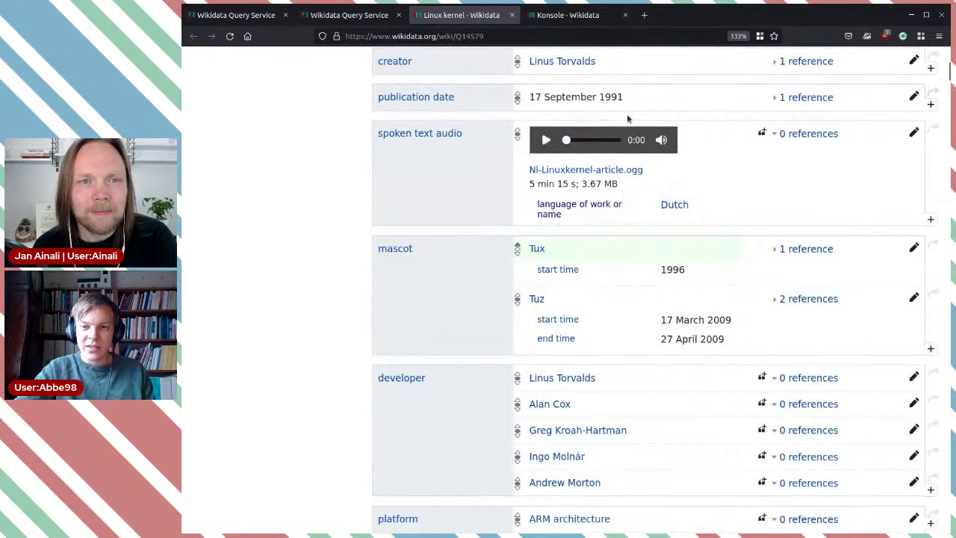
scroll(791, 250, "down", 1)
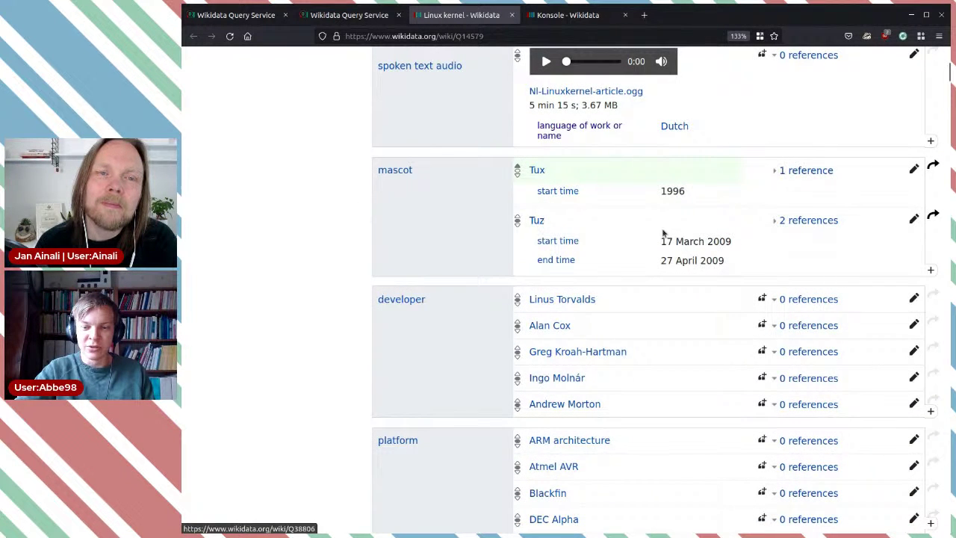
scroll(702, 232, "down", 1)
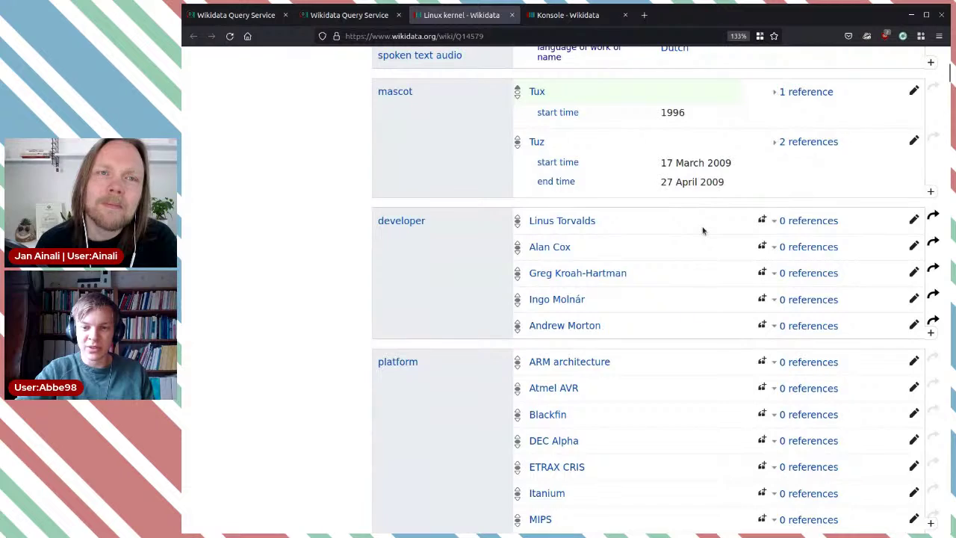
scroll(702, 232, "down", 2)
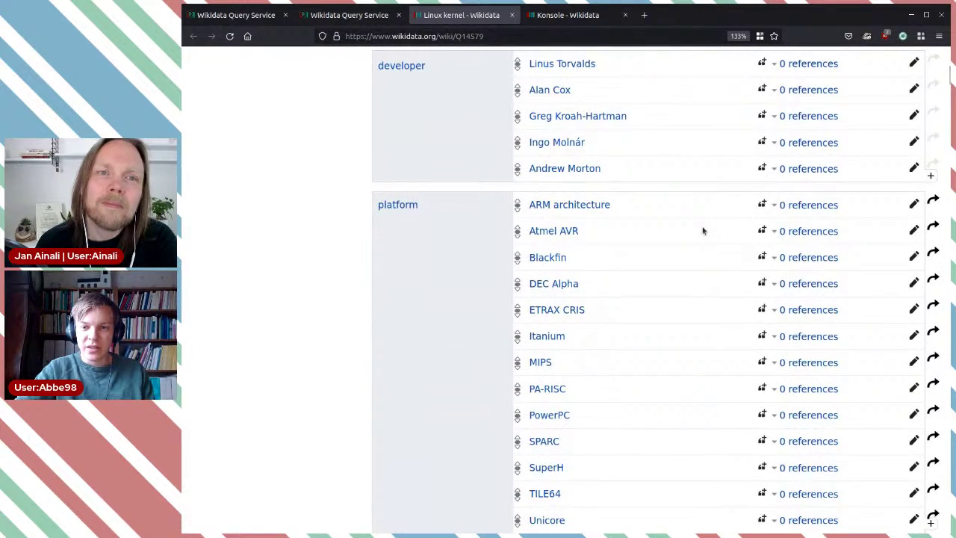
scroll(702, 231, "down", 5)
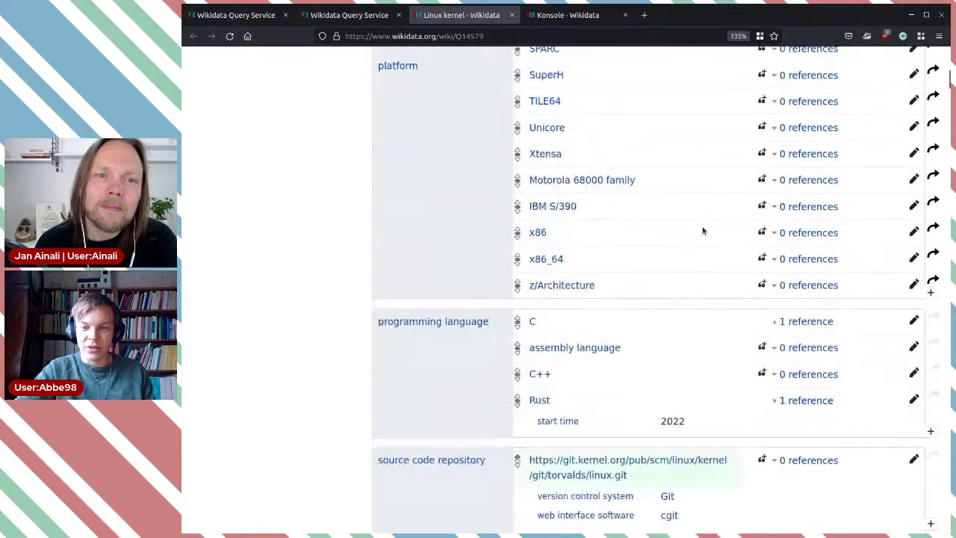
scroll(702, 232, "down", 3)
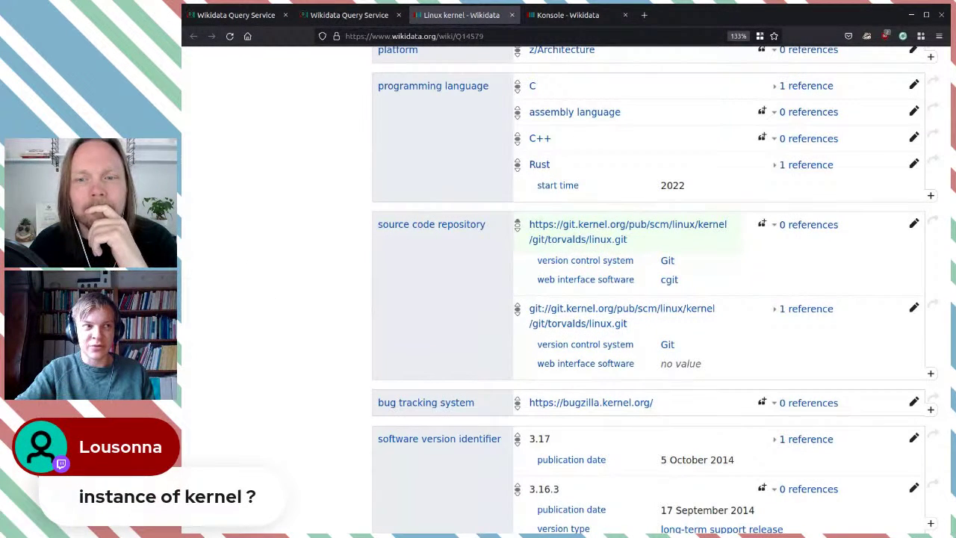
- Return to the Linux kernel item's heading and compare its label and descriptions with the instance of kernel statement
scroll(422, 373, "up", 3)
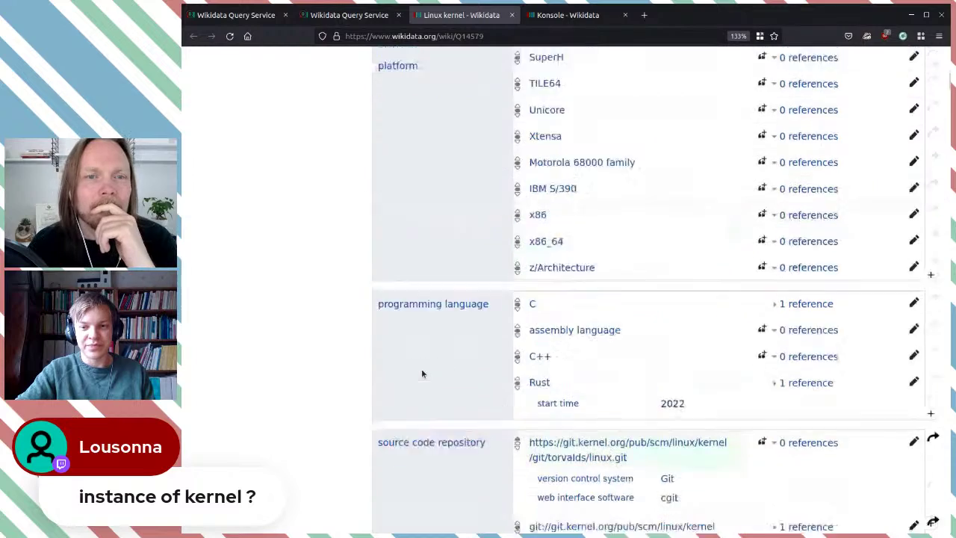
scroll(422, 370, "up", 15)
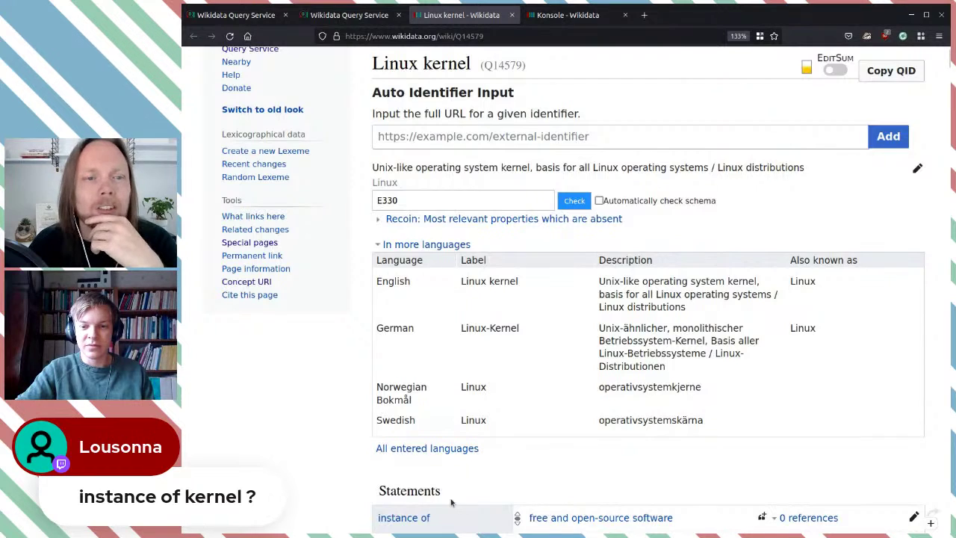
scroll(452, 503, "down", 3)
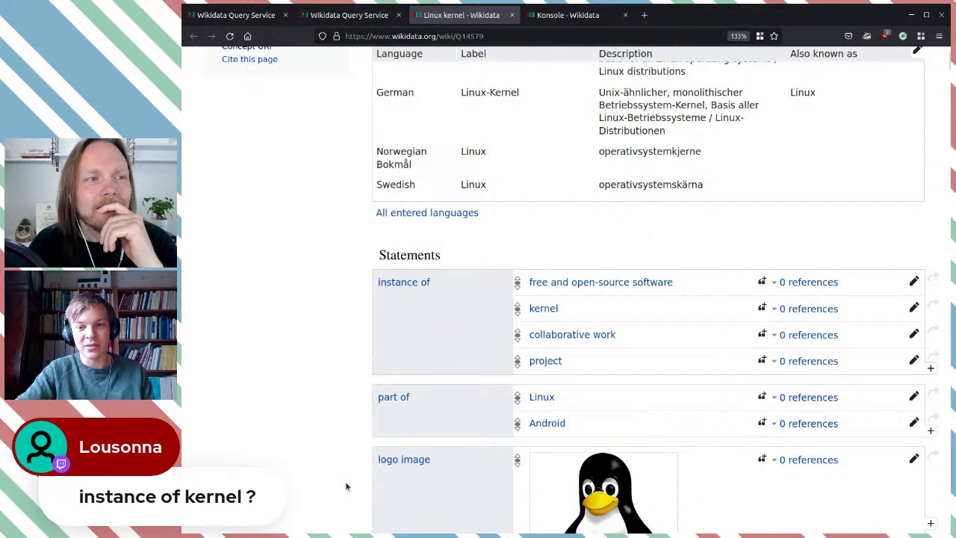
scroll(346, 486, "up", 3)
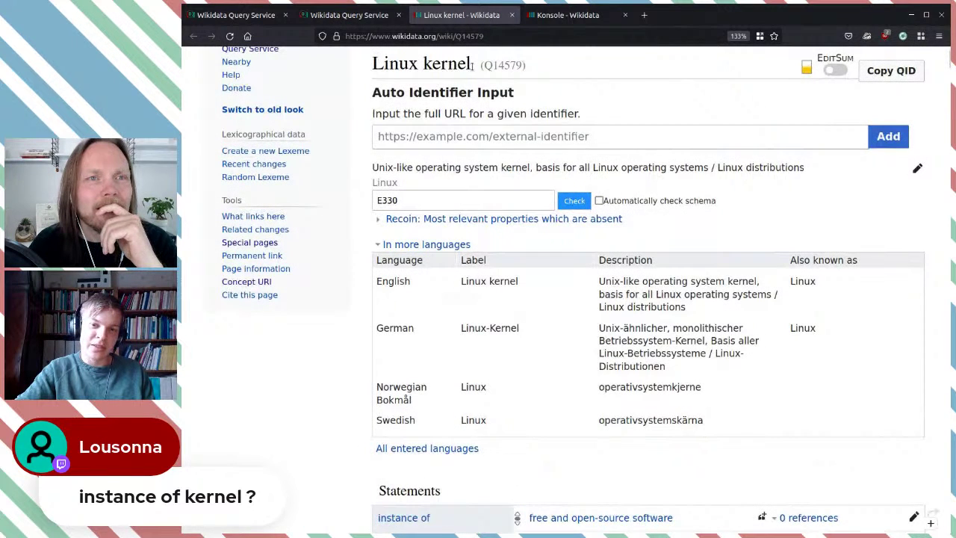
left_click_drag(472, 65, 371, 67)
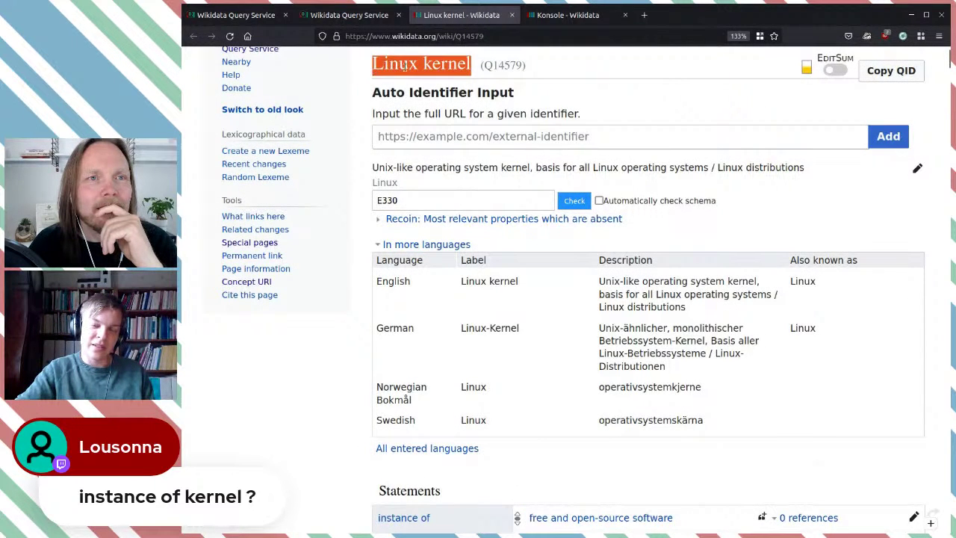
left_click(313, 100)
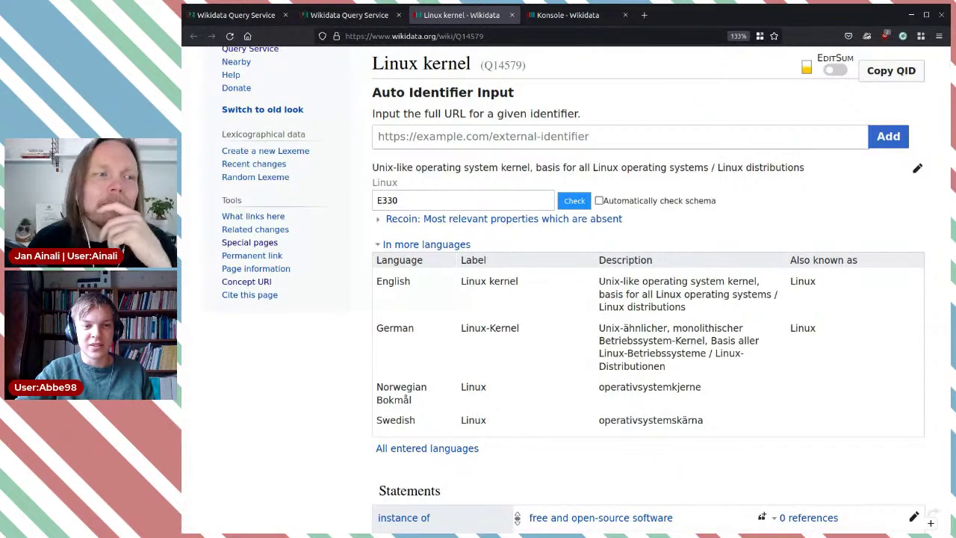
- Examine the Linux kernel statements from mascot and developer down to source code repository and software version identifier
scroll(561, 378, "down", 15)
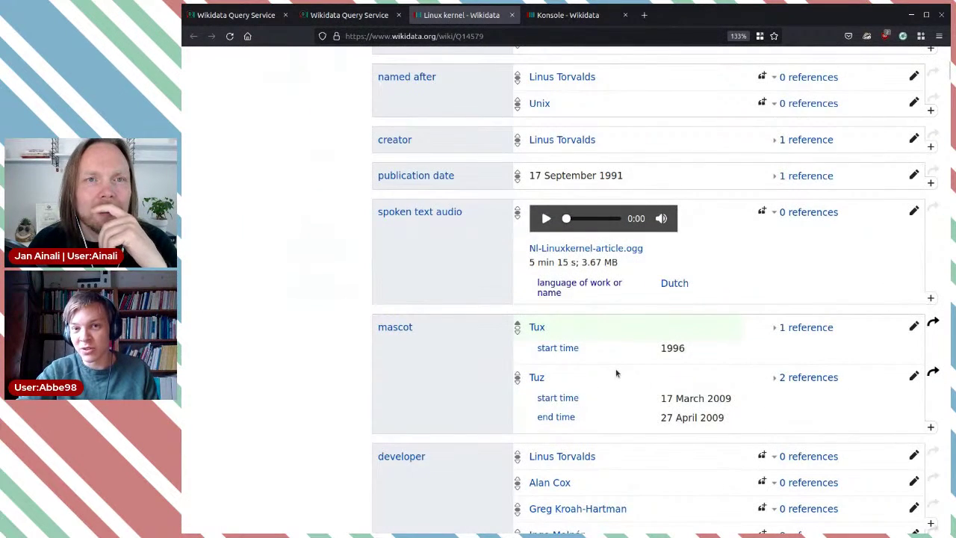
scroll(616, 374, "down", 5)
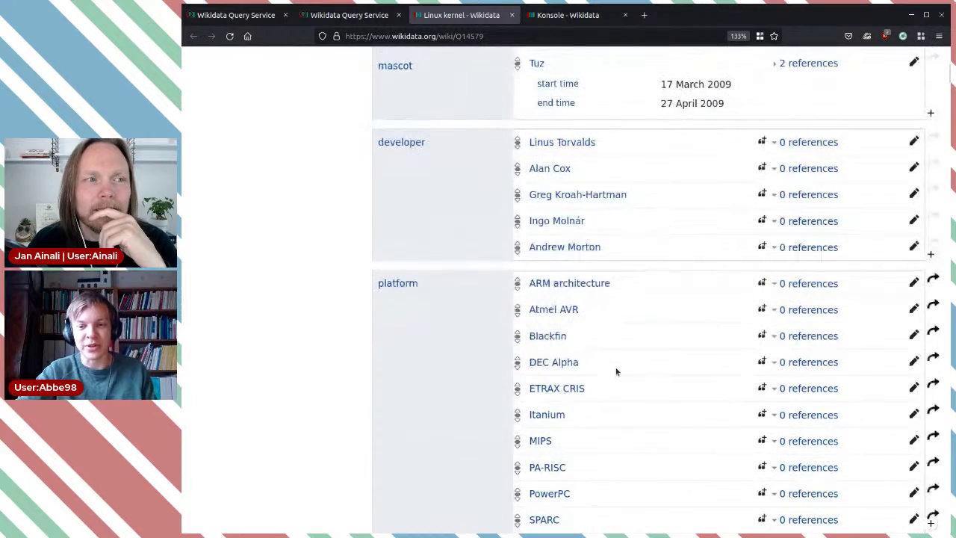
scroll(617, 371, "down", 12)
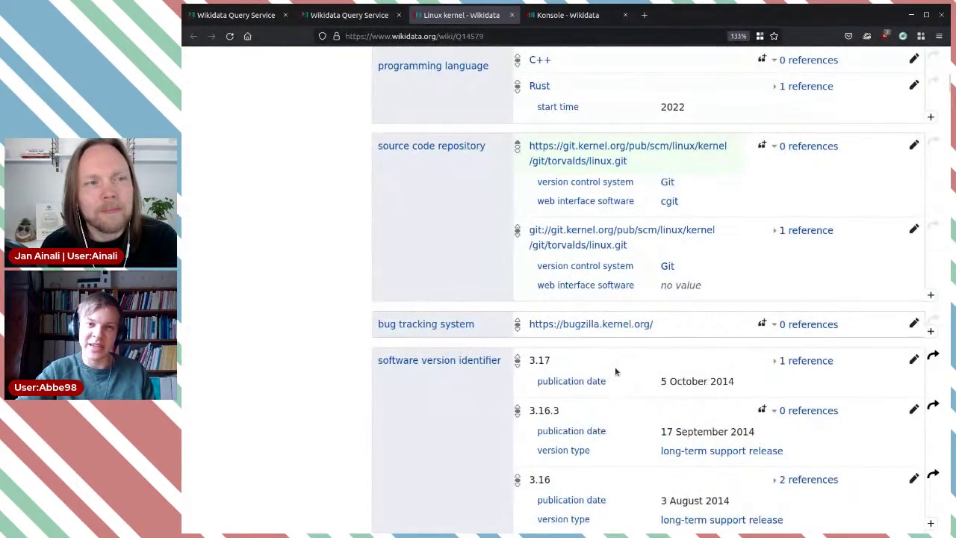
scroll(615, 369, "down", 4)
scroll(615, 369, "up", 4)
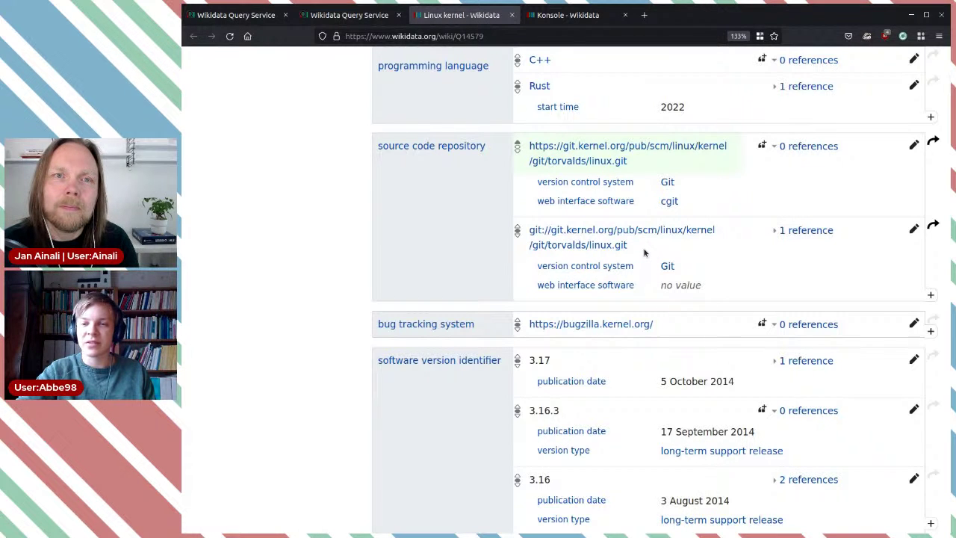
left_click_drag(644, 252, 530, 237)
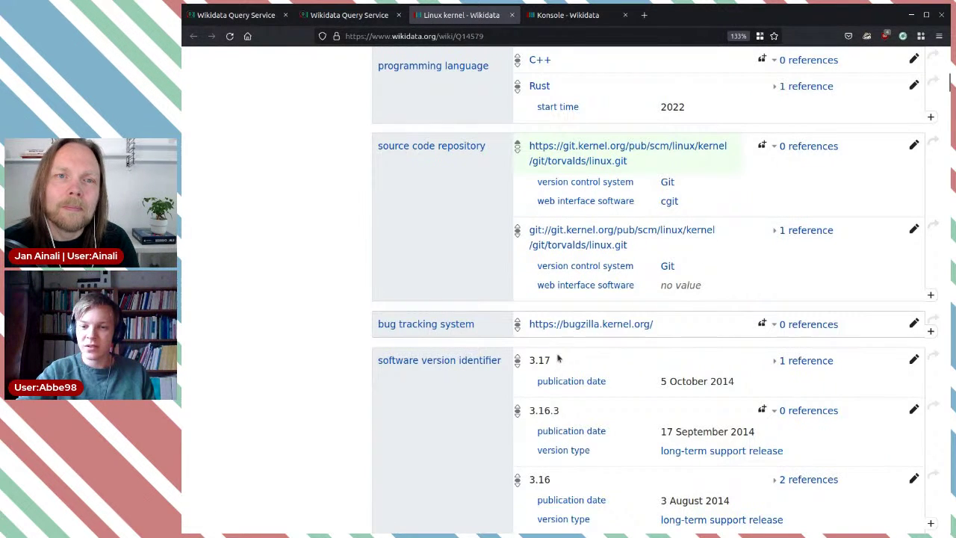
scroll(552, 359, "down", 4)
scroll(581, 303, "down", 20)
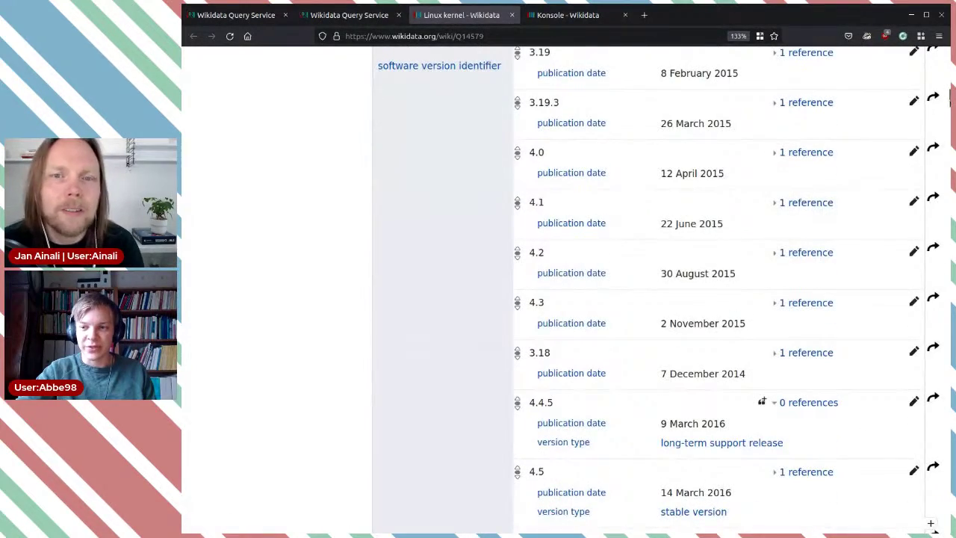
- Examine the Linux kernel's later statements and package identifiers, including announcement date, Stack Exchange tag, Arch Linux package and copyright license
left_click_drag(949, 98, 948, 425)
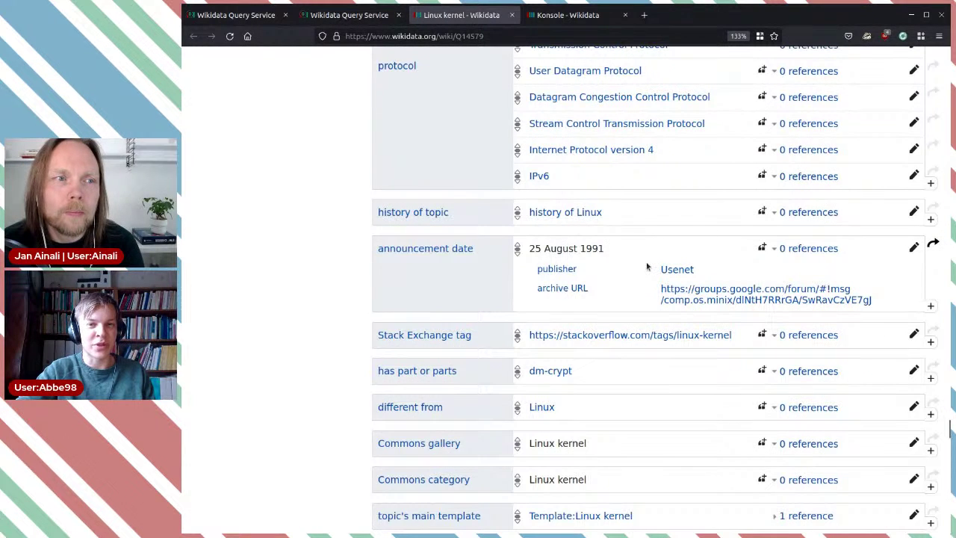
scroll(647, 262, "down", 3)
scroll(621, 246, "down", 1)
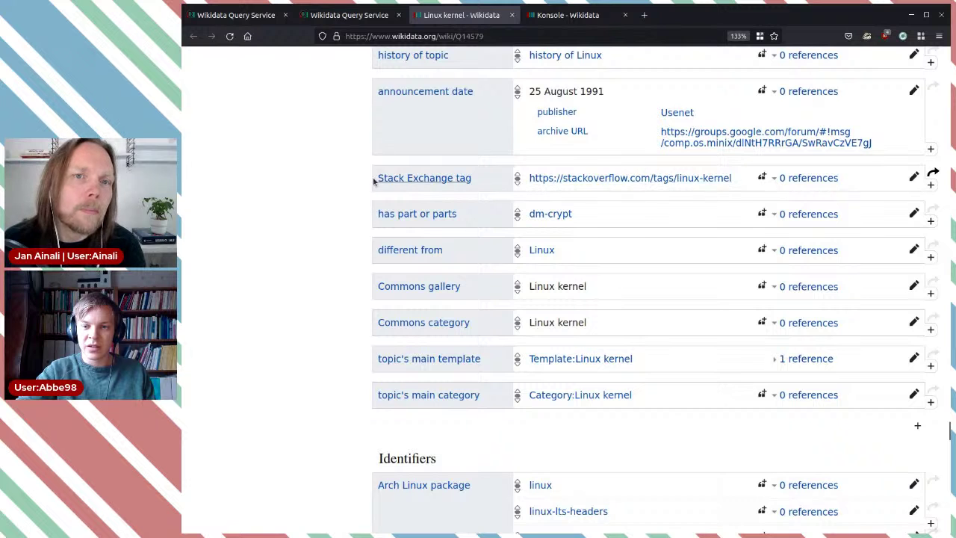
scroll(523, 398, "down", 2)
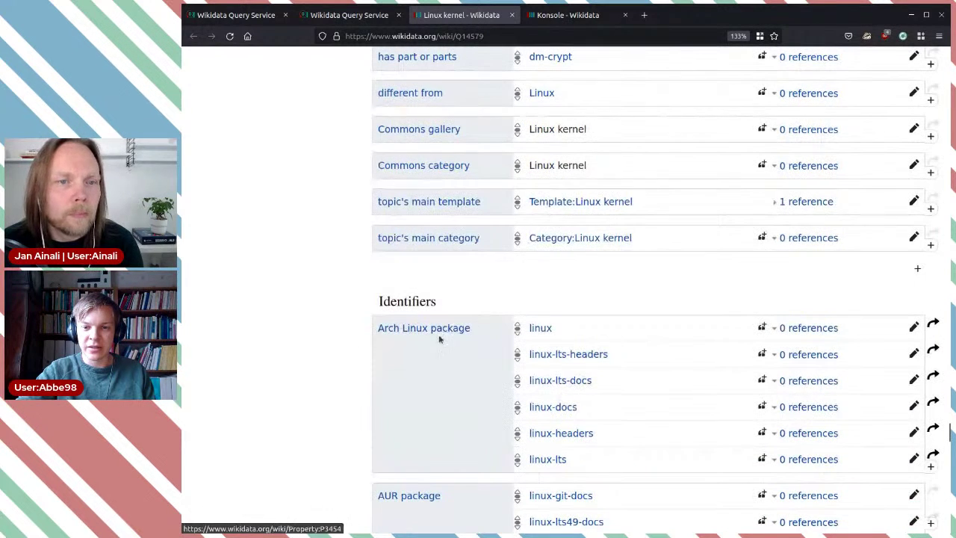
scroll(586, 407, "down", 1)
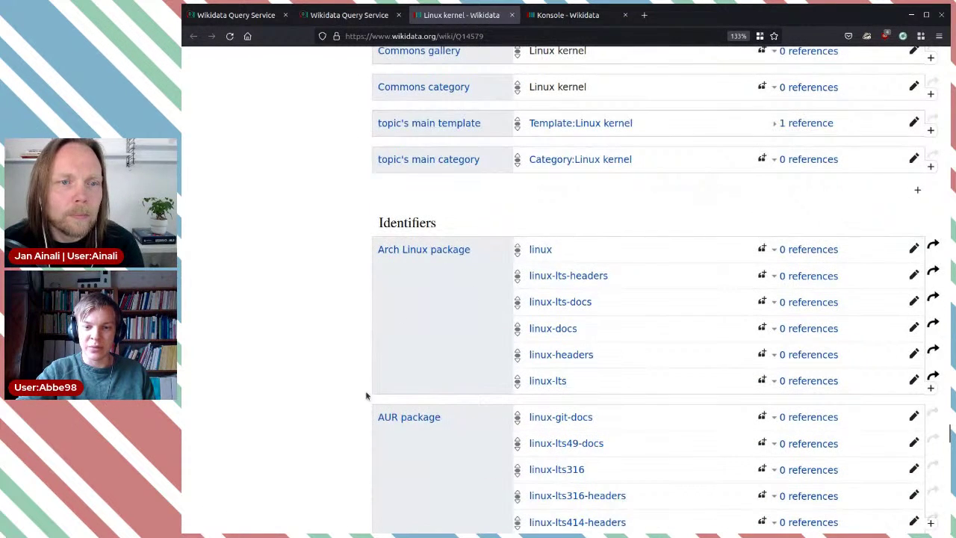
scroll(560, 295, "up", 4)
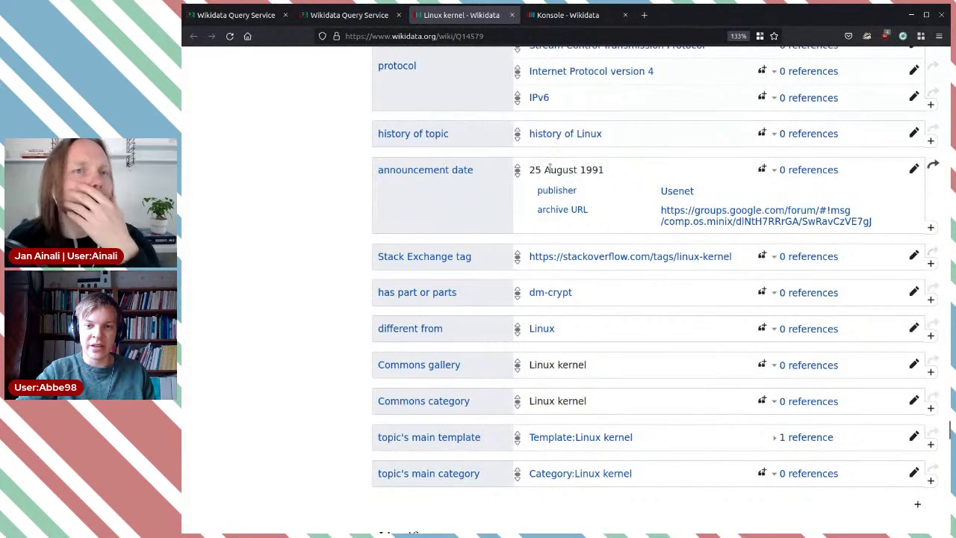
mouse_move(489, 174)
left_mouse_down()
mouse_move(390, 177)
mouse_move(494, 177)
left_mouse_up()
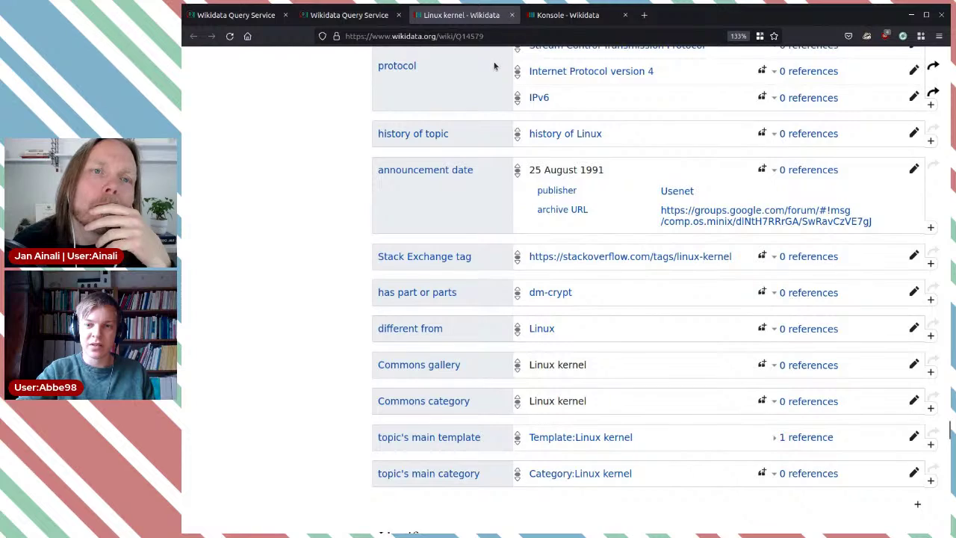
scroll(490, 93, "up", 4)
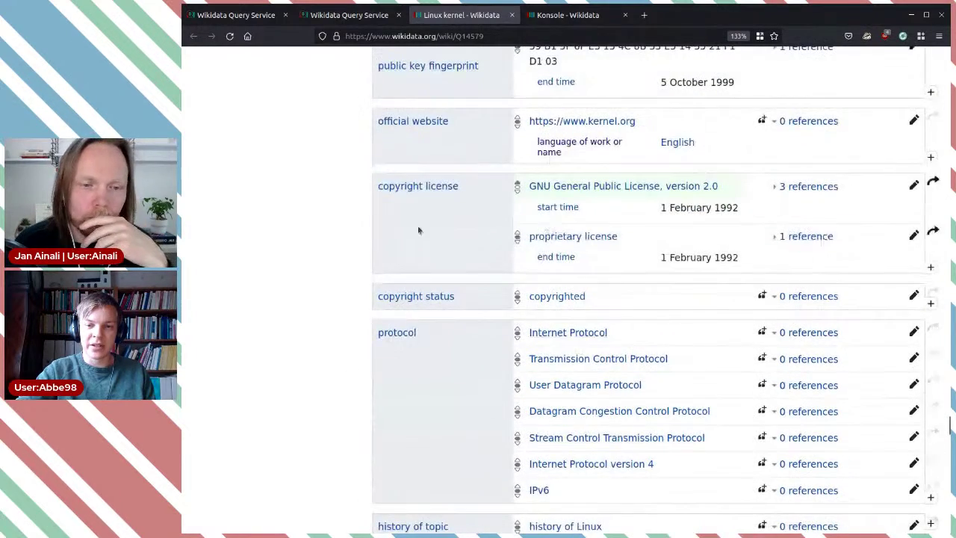
- Close the Linux kernel item and examine Konsole's statements from instance of, part of and logo image to source code repository
left_click(511, 15)
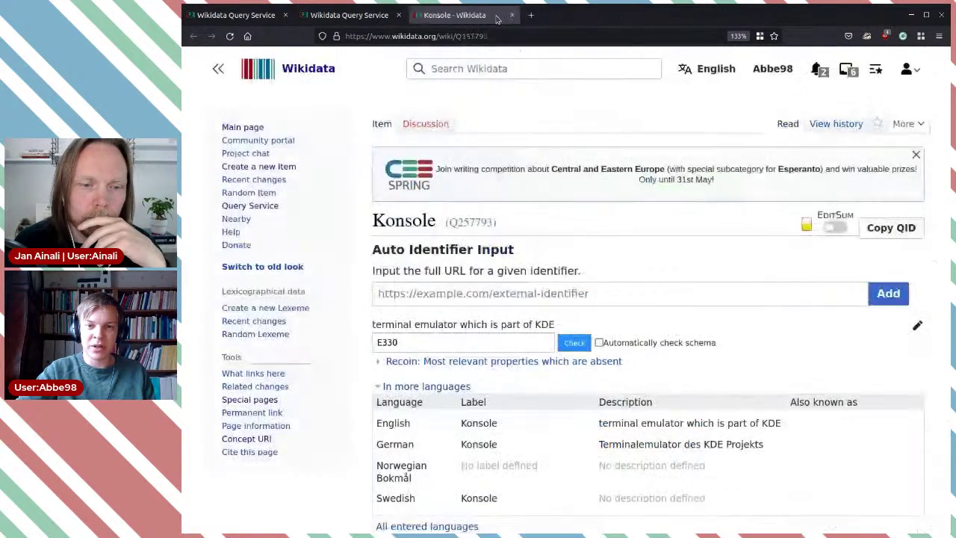
scroll(672, 262, "down", 2)
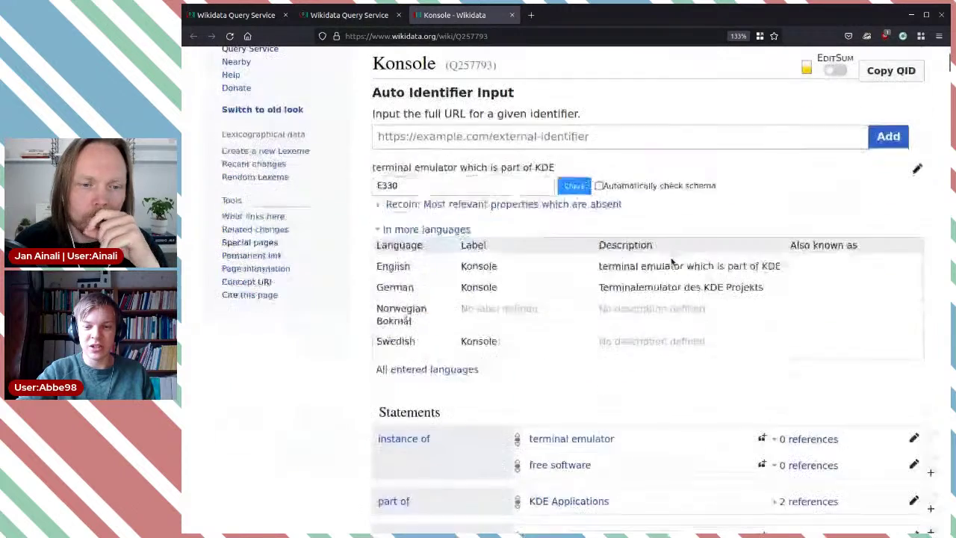
scroll(679, 265, "down", 3)
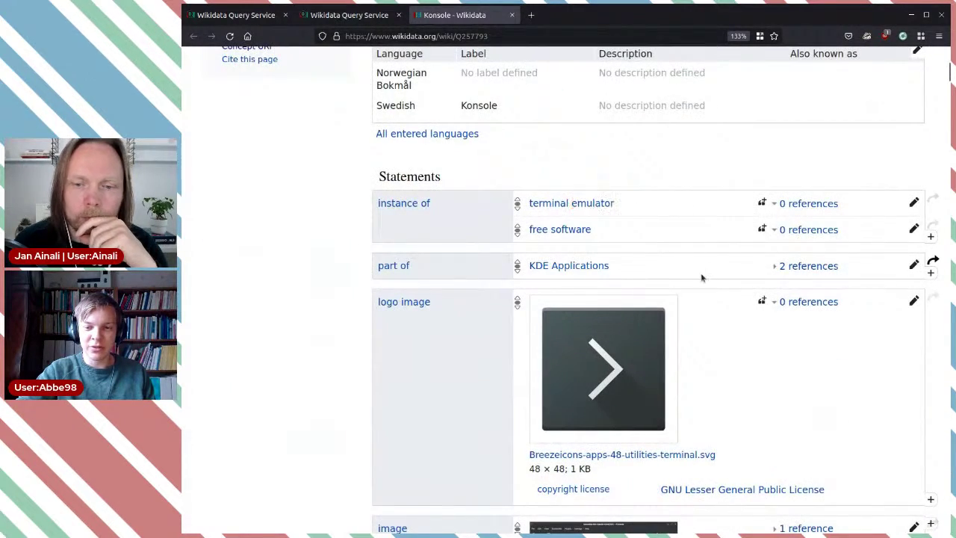
scroll(699, 256, "down", 2)
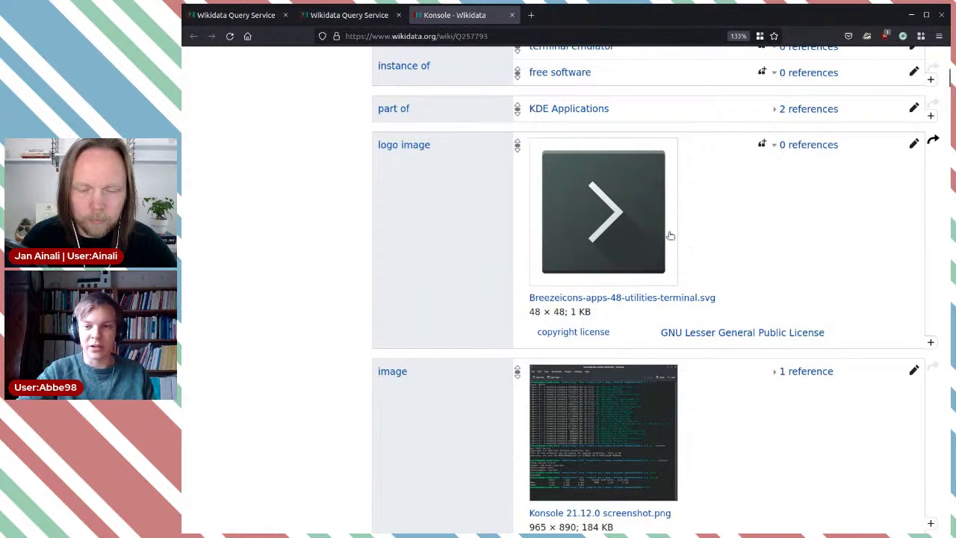
scroll(788, 245, "down", 3)
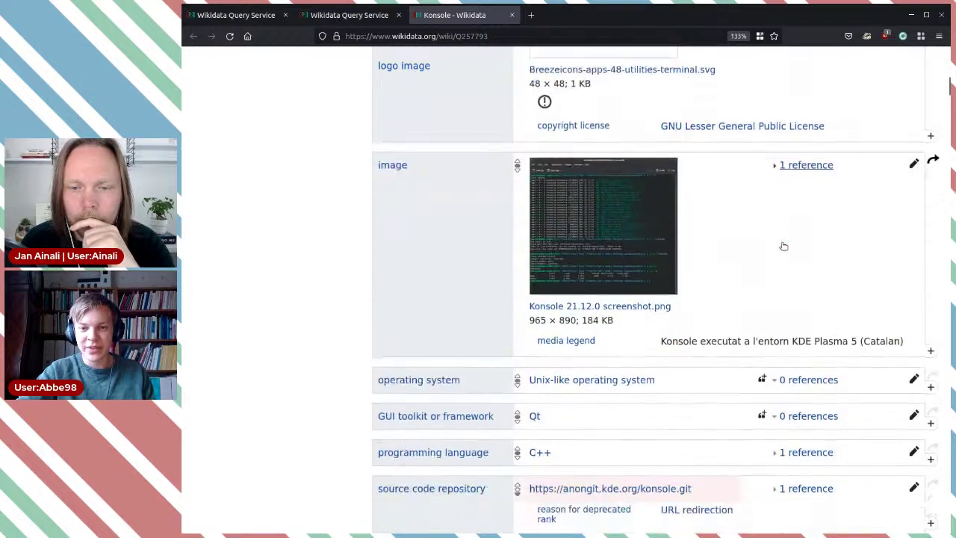
scroll(783, 246, "down", 5)
scroll(738, 237, "up", 2)
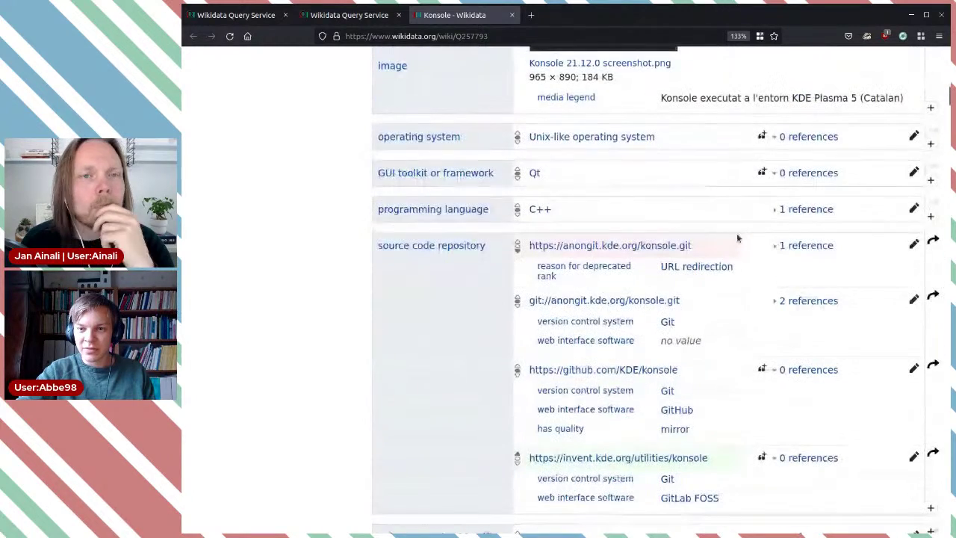
- Inspect Konsole's operating system value and the has quality qualifier on its GitHub source code repository
triple_click(474, 141)
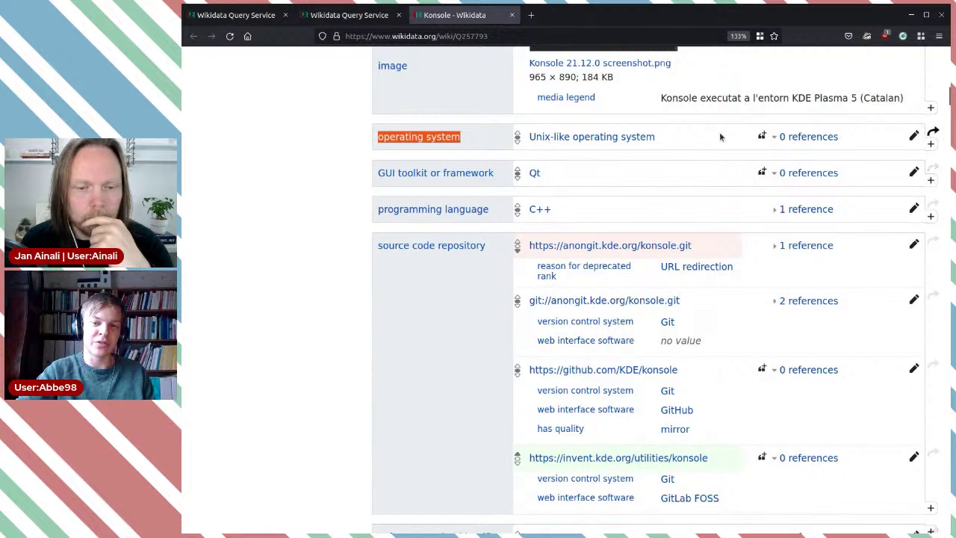
triple_click(683, 134)
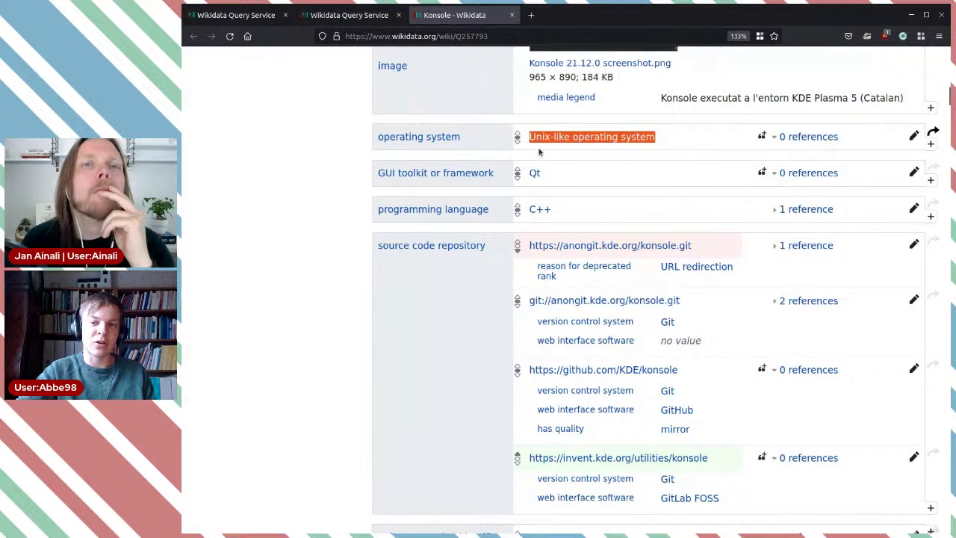
left_click(689, 140)
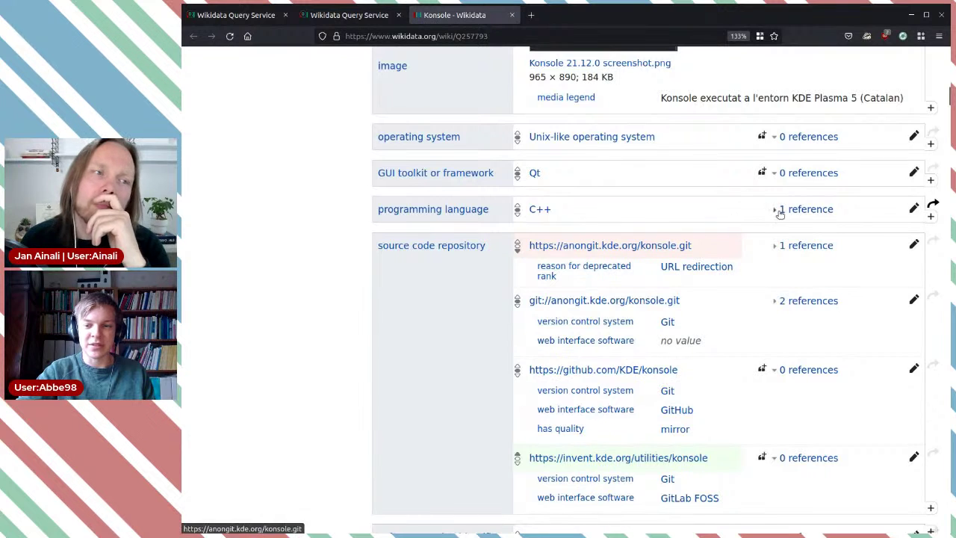
scroll(670, 198, "down", 2)
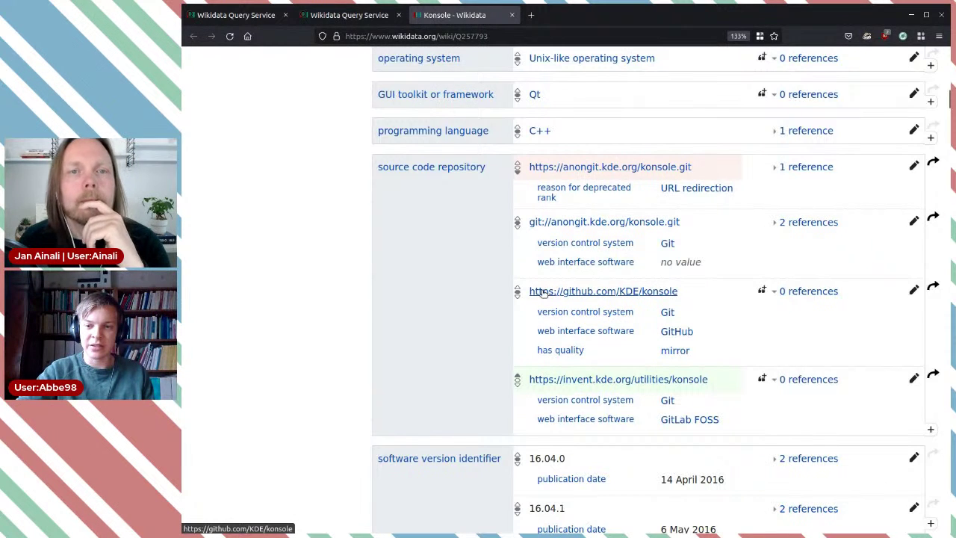
triple_click(560, 351)
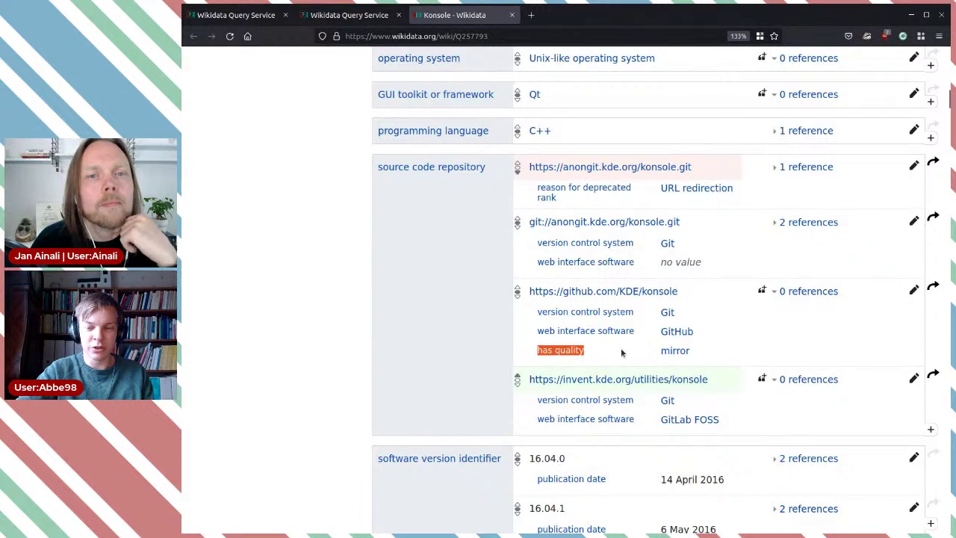
triple_click(718, 357)
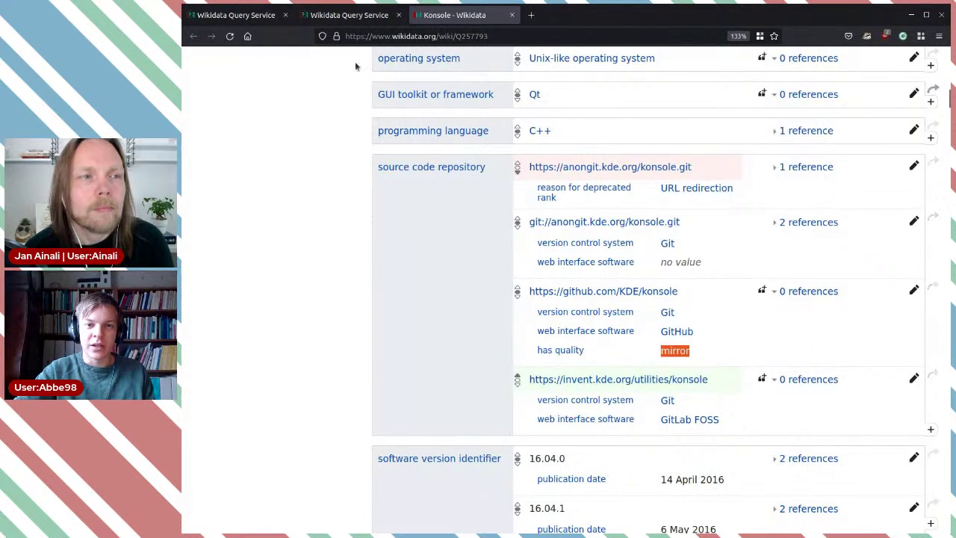
- Find "media" in the ranked free software results and open the MediaWiki item (Q83) in a new tab
left_click(238, 15)
left_click(336, 16)
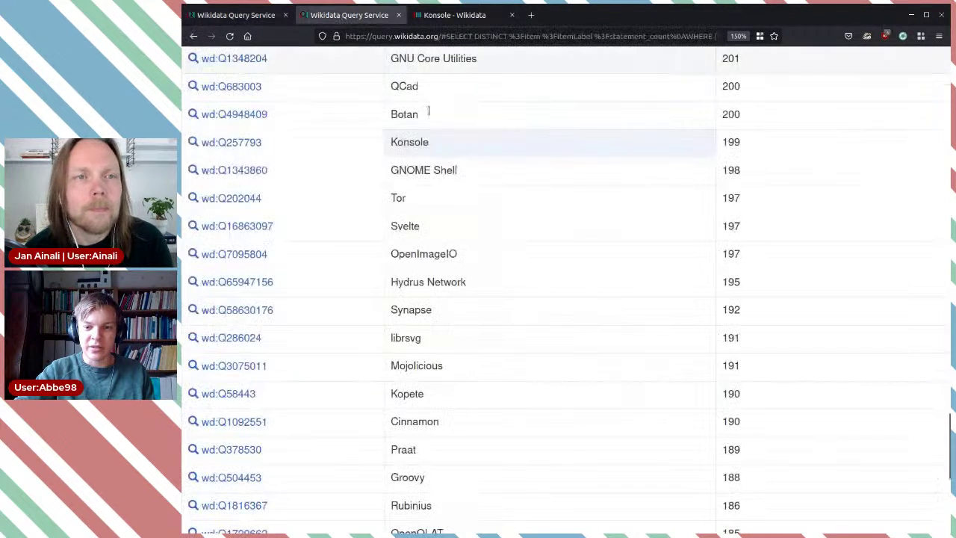
scroll(460, 348, "up", 3)
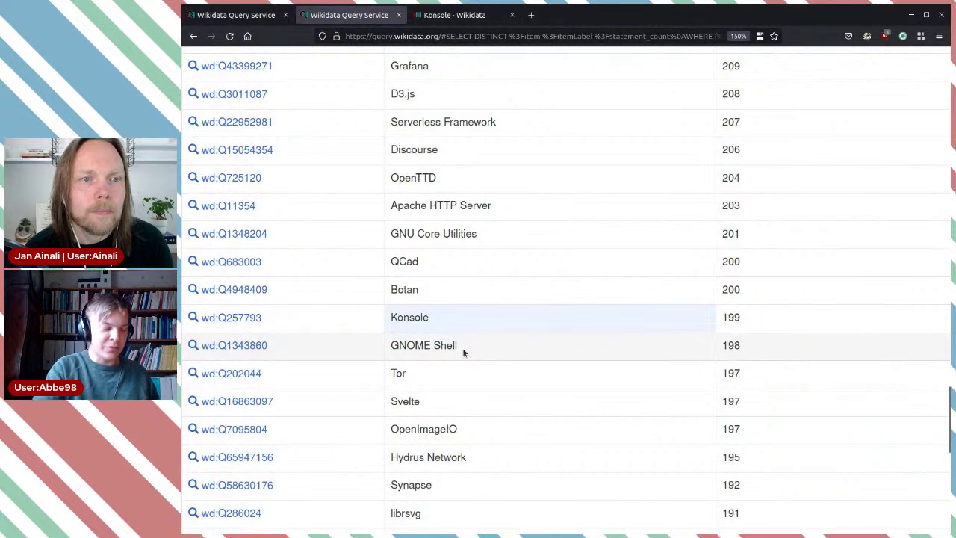
key("ctrl+f")
type("media")
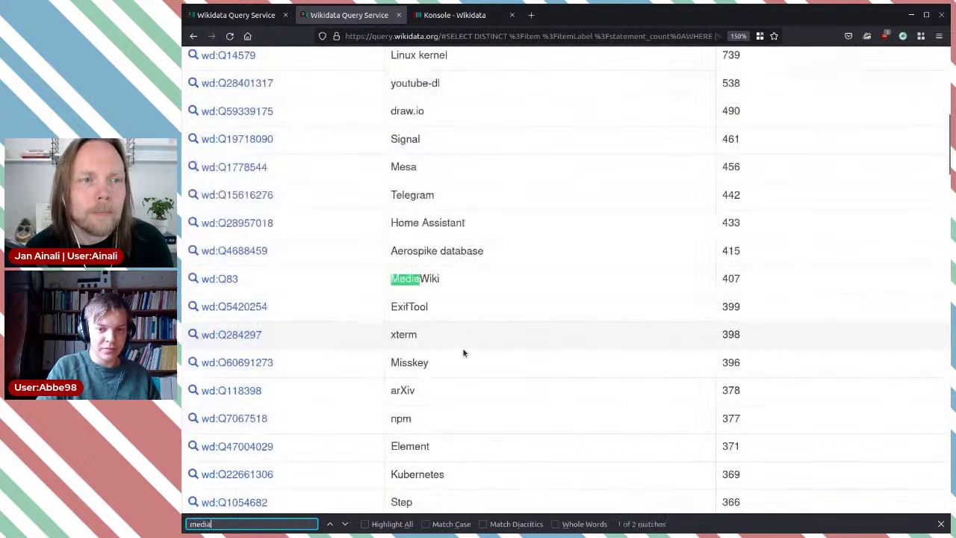
left_click(221, 282)
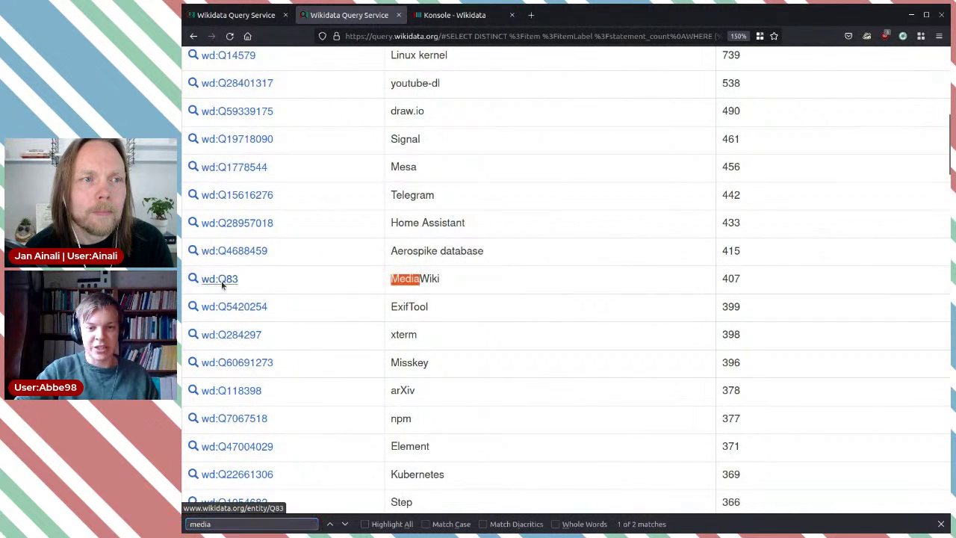
- Return to the Konsole item and examine its software version identifiers, user manual URL, official website and copyright license statements
left_click(587, 14)
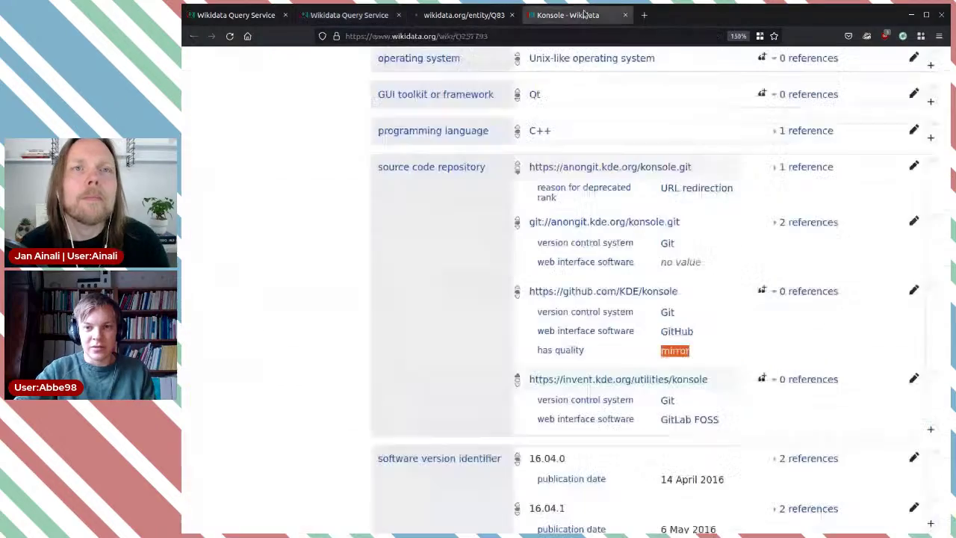
scroll(572, 292, "down", 5)
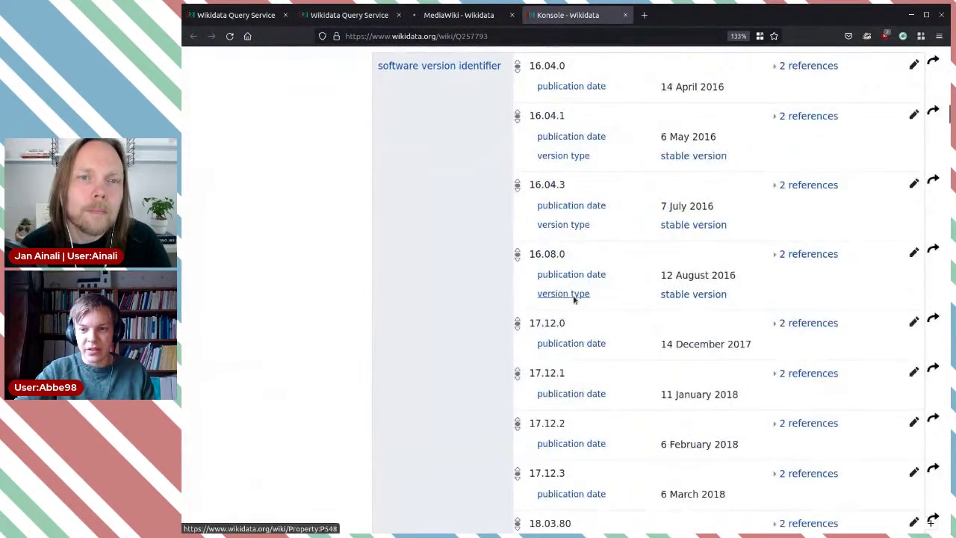
scroll(572, 293, "down", 10)
scroll(574, 301, "down", 20)
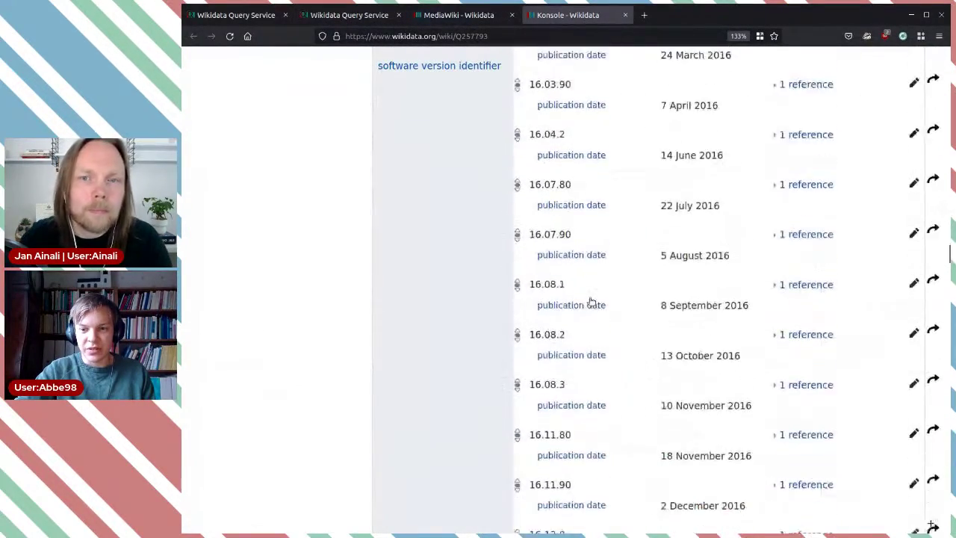
scroll(606, 298, "down", 20)
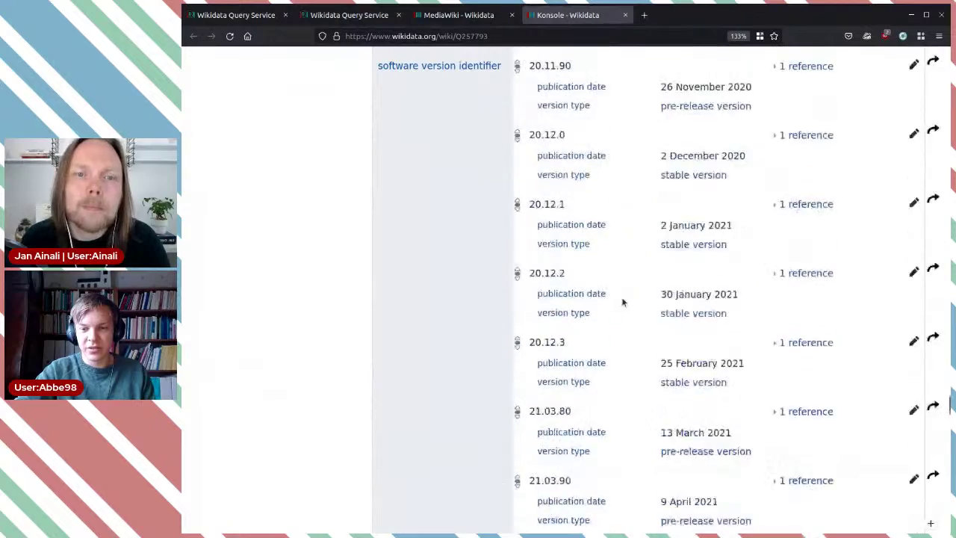
scroll(622, 302, "down", 10)
scroll(621, 302, "up", 3)
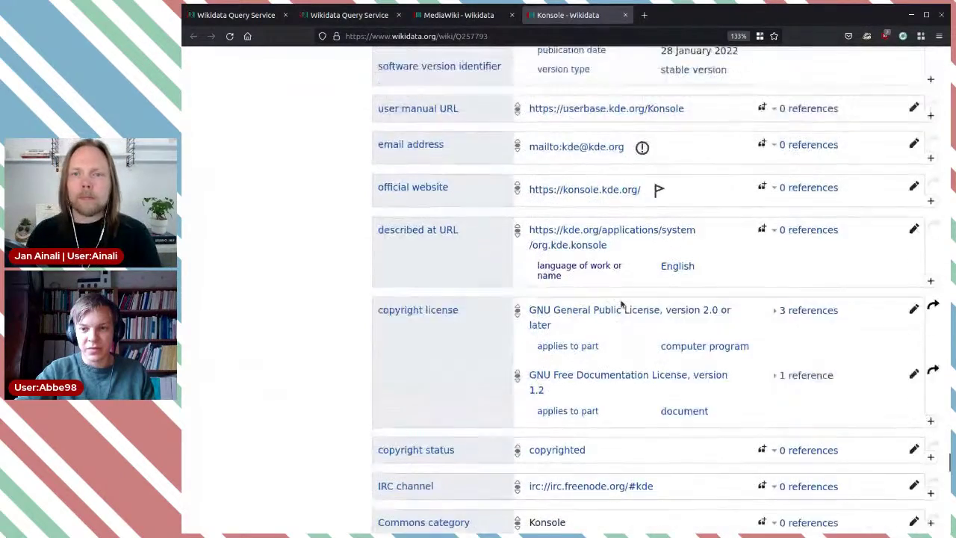
scroll(622, 303, "up", 2)
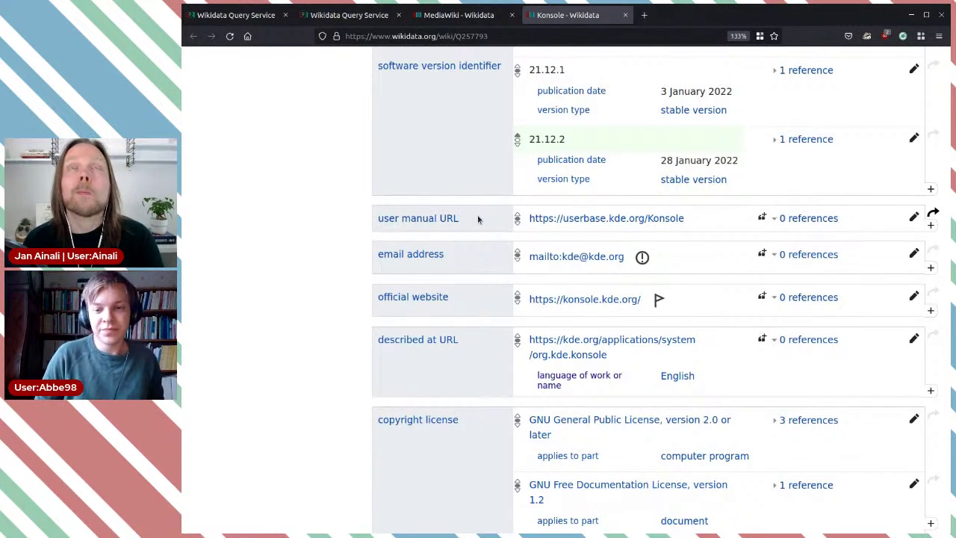
- Examine Konsole's user manual URL, copyright, IRC channel and Commons category statements, and its 2021 and 2022 software version identifiers
scroll(530, 258, "down", 3)
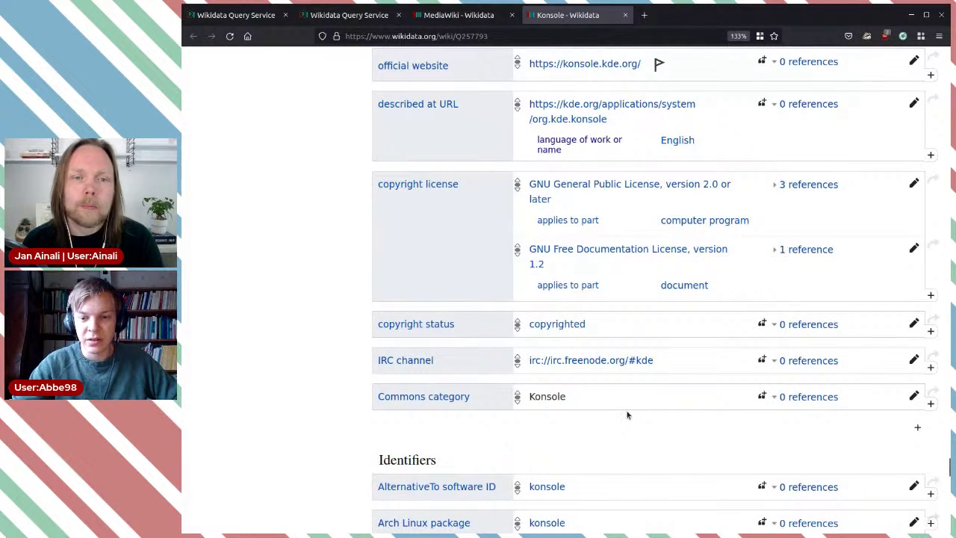
scroll(514, 318, "up", 2)
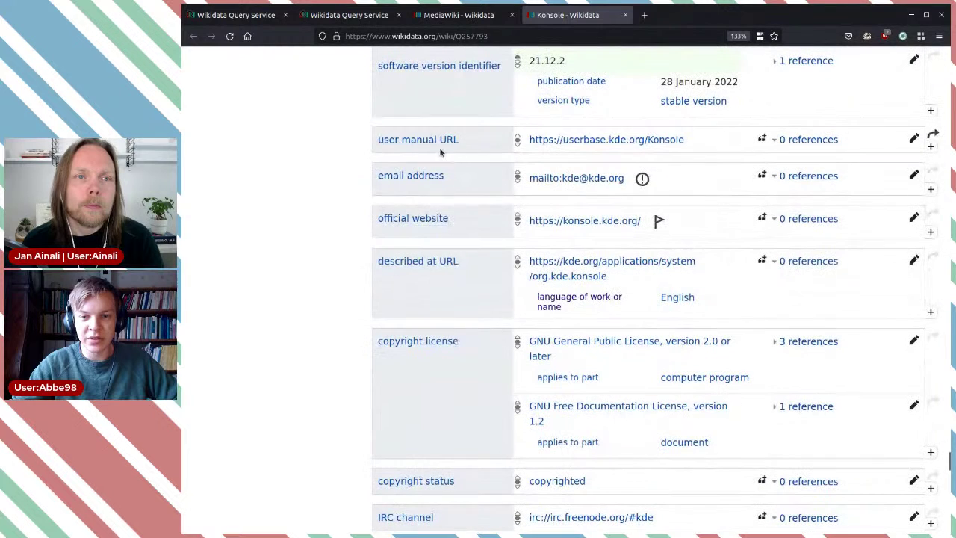
triple_click(488, 144)
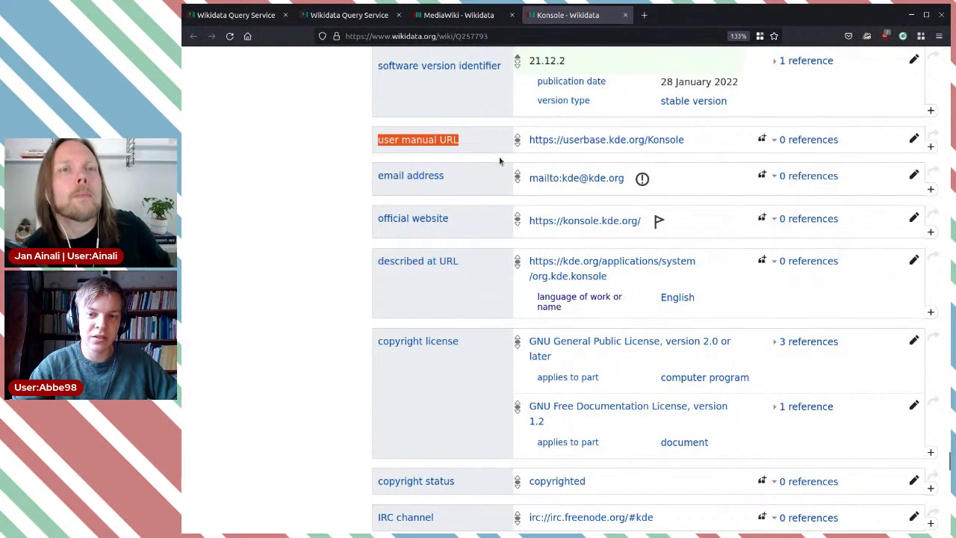
left_click(499, 161)
scroll(501, 157, "up", 1)
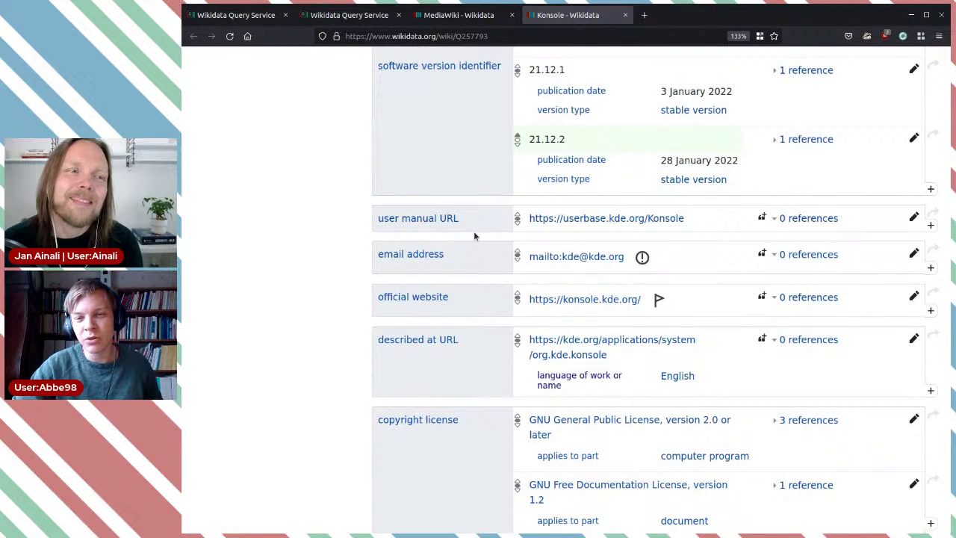
scroll(473, 236, "up", 3)
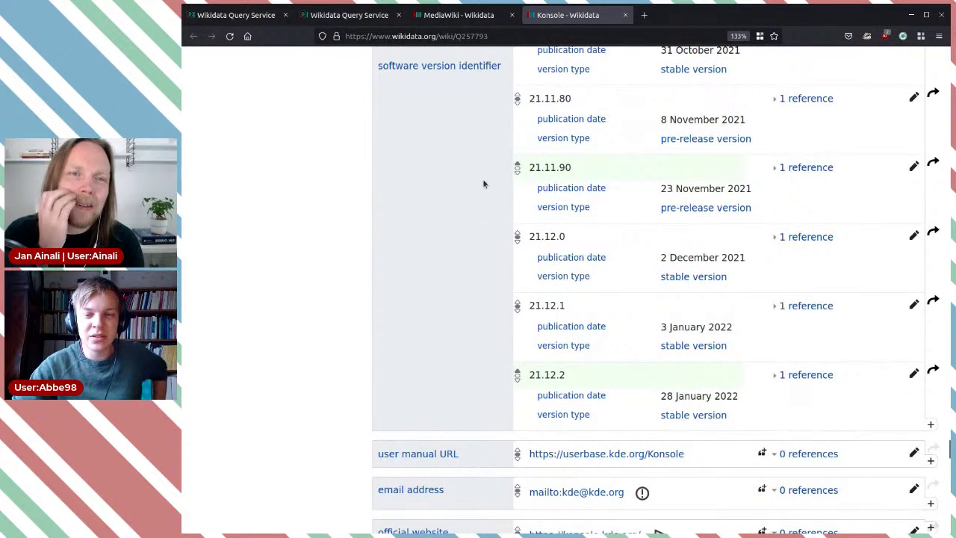
scroll(478, 209, "up", 5)
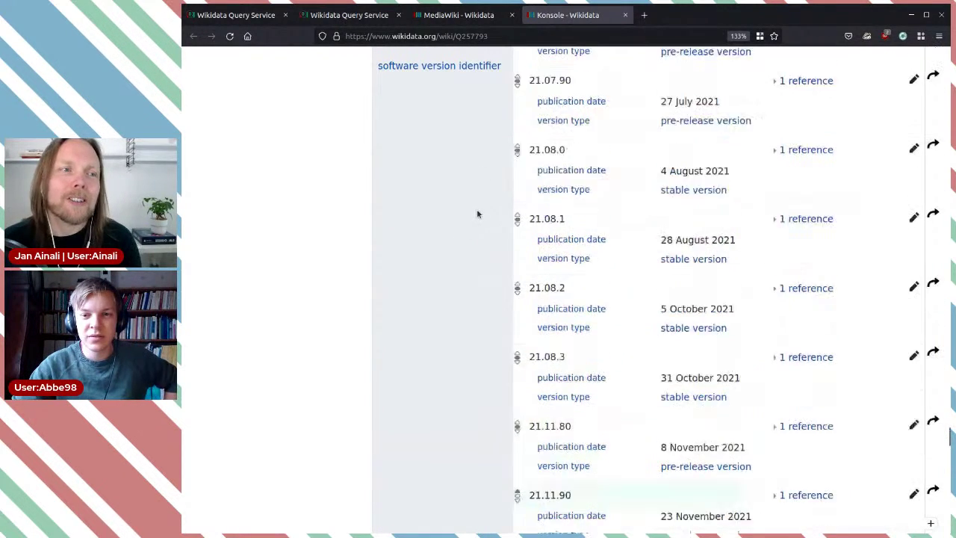
scroll(478, 214, "up", 2)
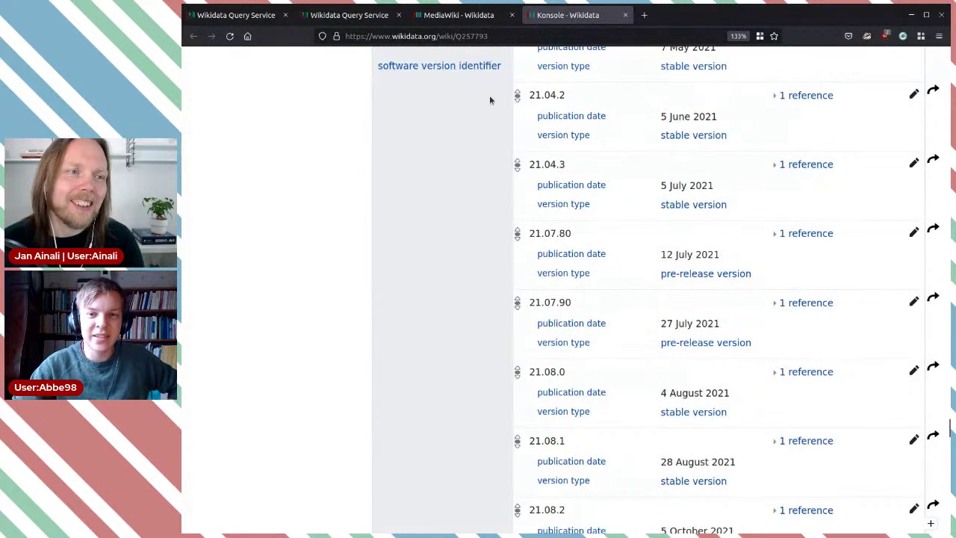
- Open mediawiki.org in a new browser tab and view its Support desk page in another tab
left_click(645, 16)
type("m")
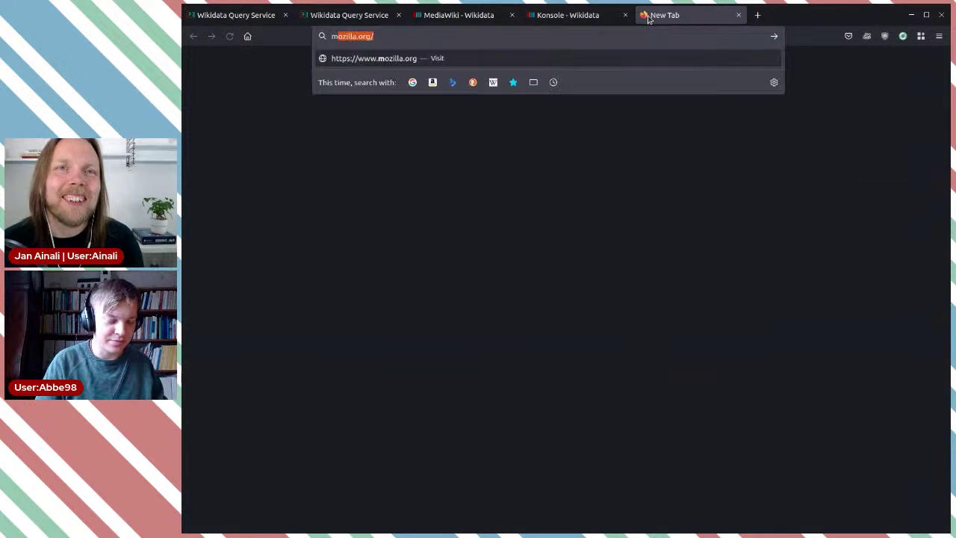
type("ediwiki.org")
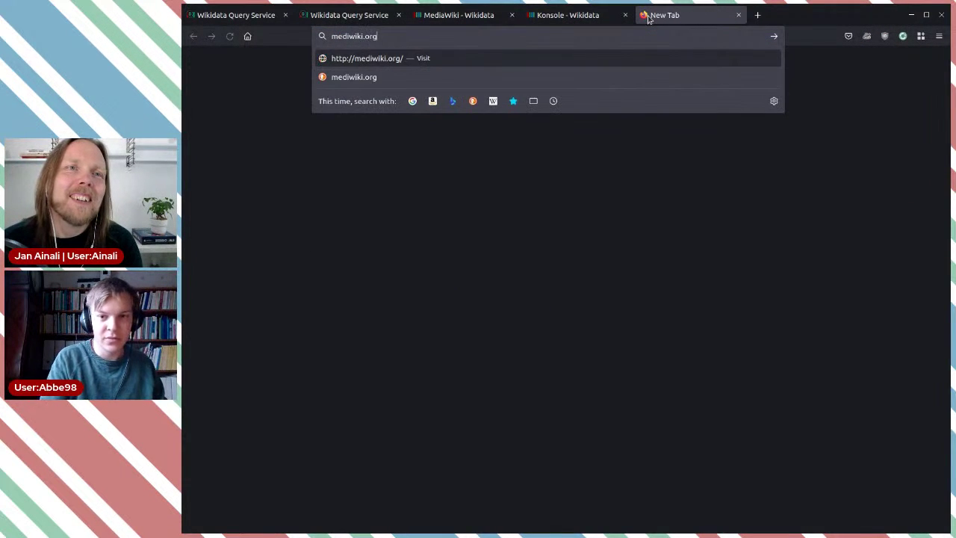
key("Return")
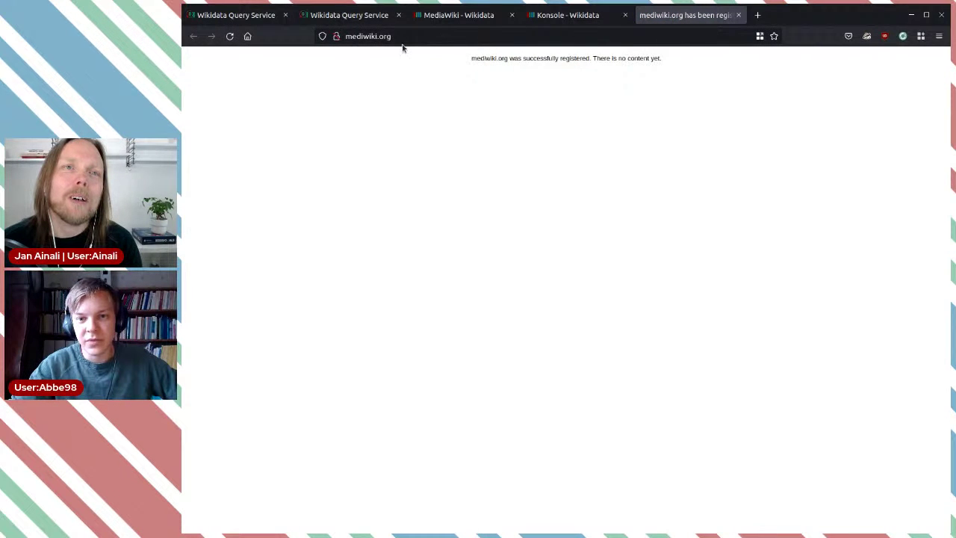
left_click(358, 38)
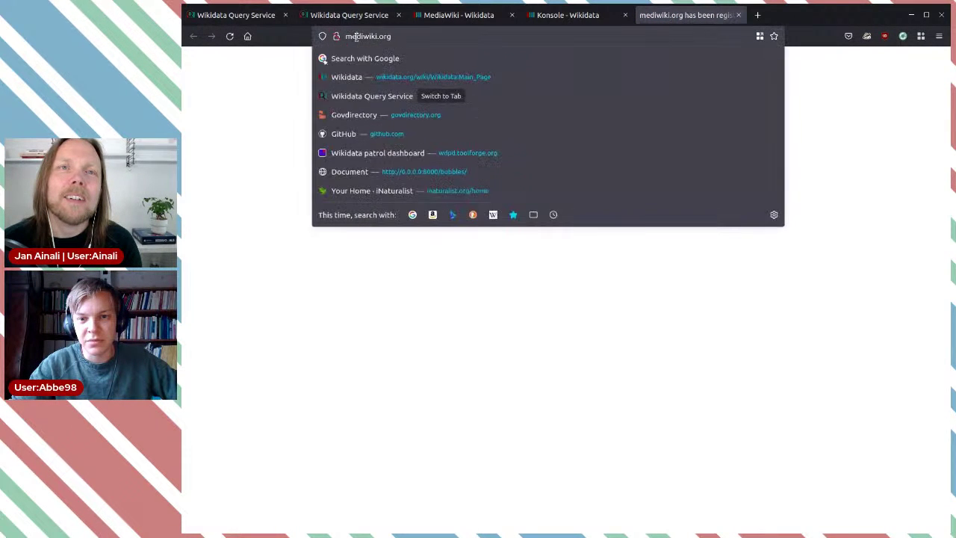
left_click(359, 37)
type("a")
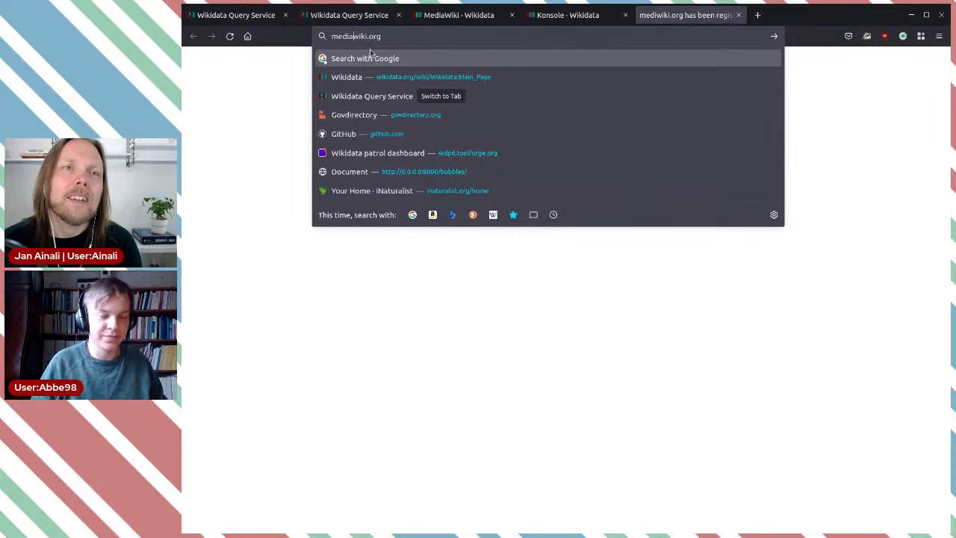
key("Return")
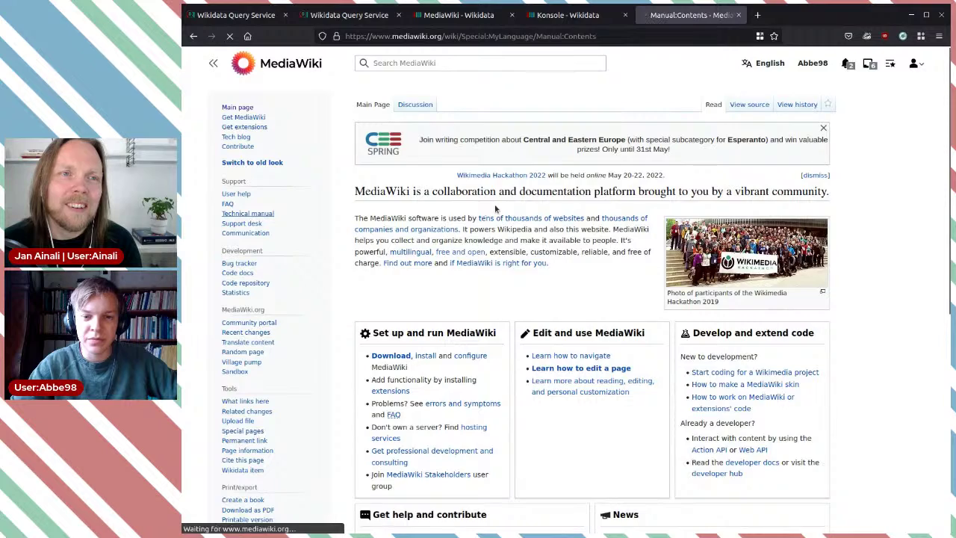
middle_click(252, 237)
left_click(797, 15)
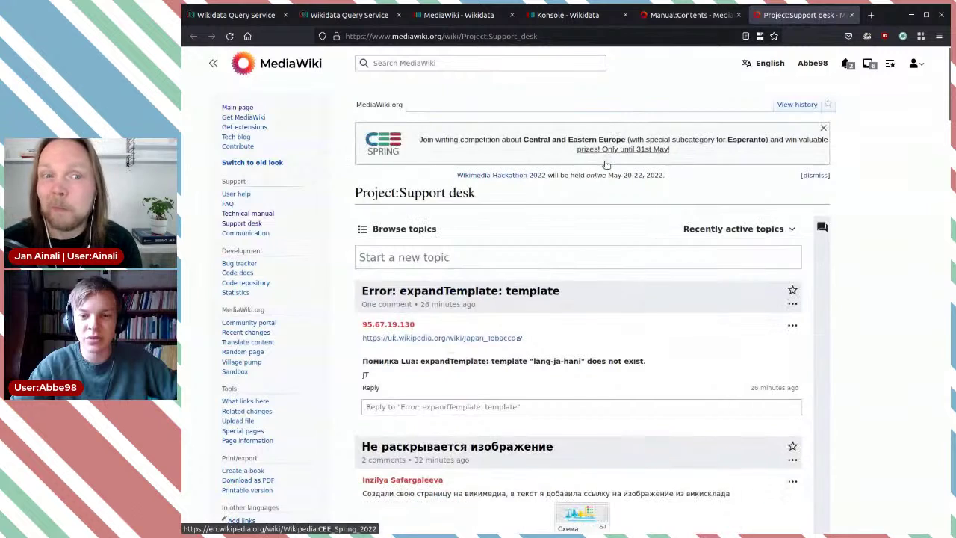
- Return to the Konsole item and look through its earlier 2021 software version identifiers
left_click(470, 18)
left_click(565, 19)
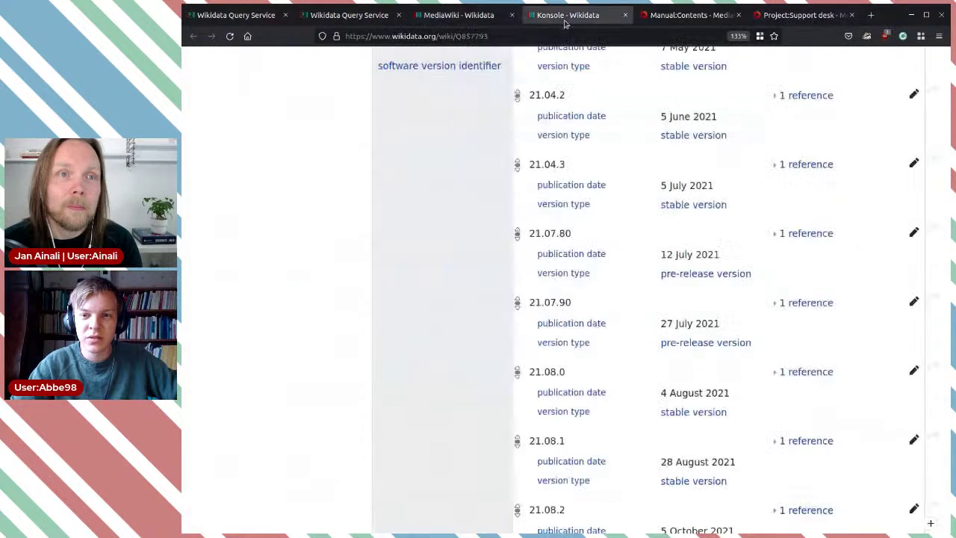
scroll(632, 74, "up", 2)
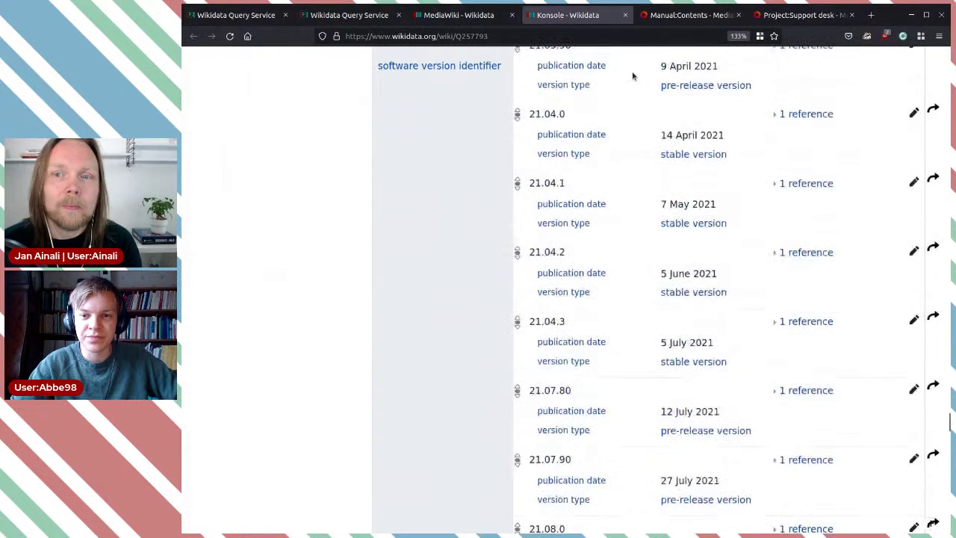
left_click(448, 15)
scroll(800, 223, "down", 5)
scroll(800, 223, "down", 20)
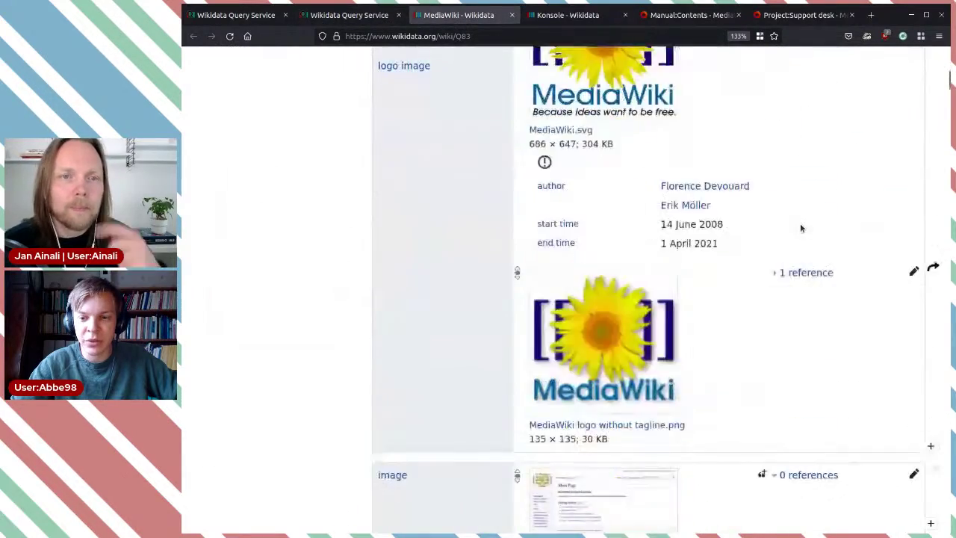
scroll(799, 219, "up", 3)
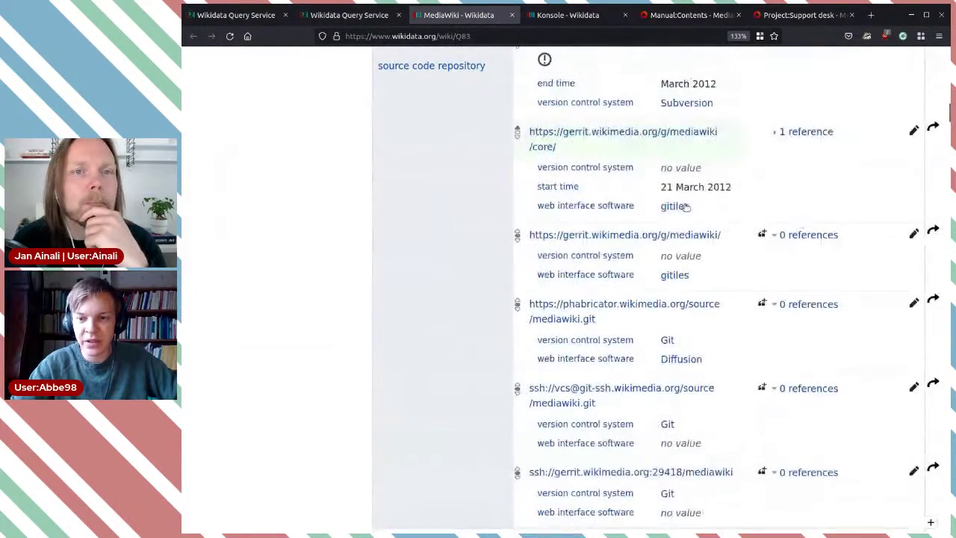
scroll(779, 263, "up", 1)
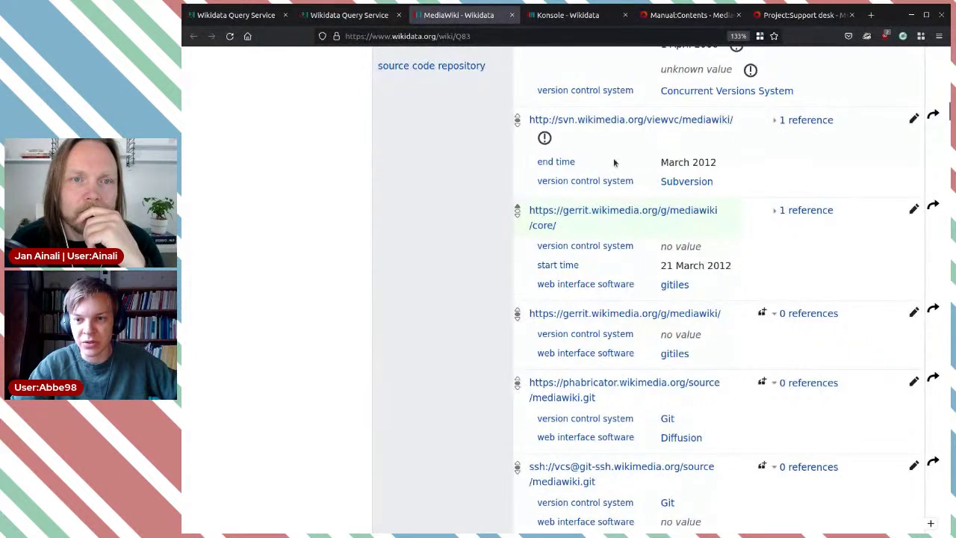
scroll(614, 162, "up", 3)
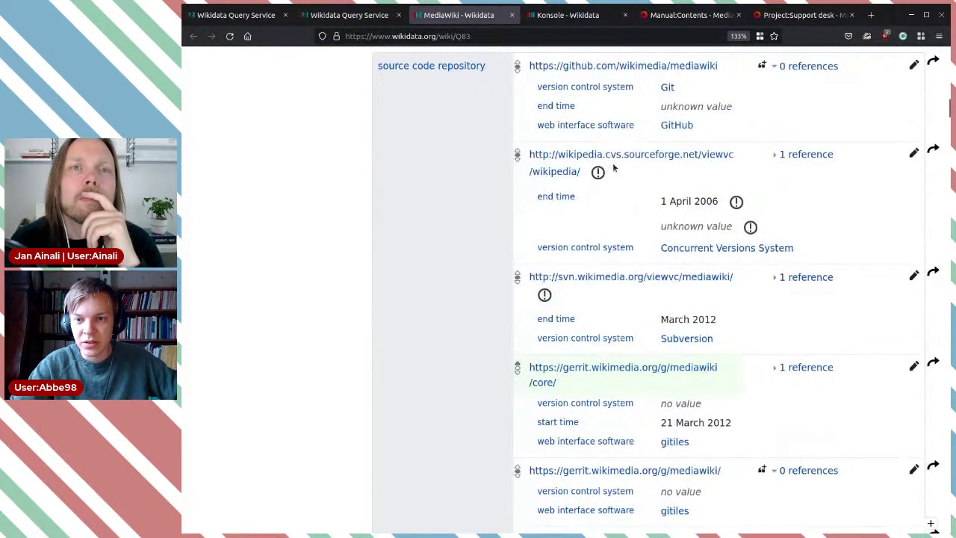
scroll(612, 162, "up", 3)
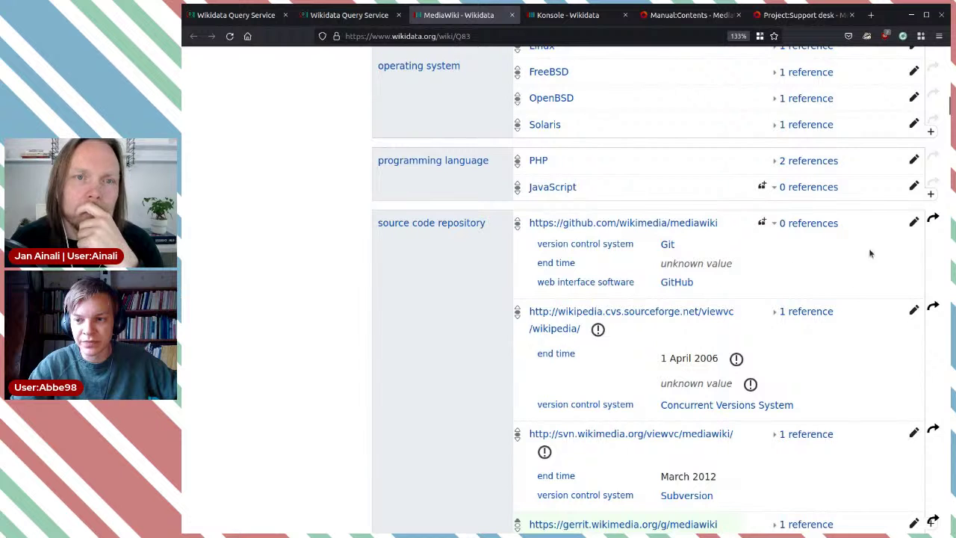
left_click(914, 222)
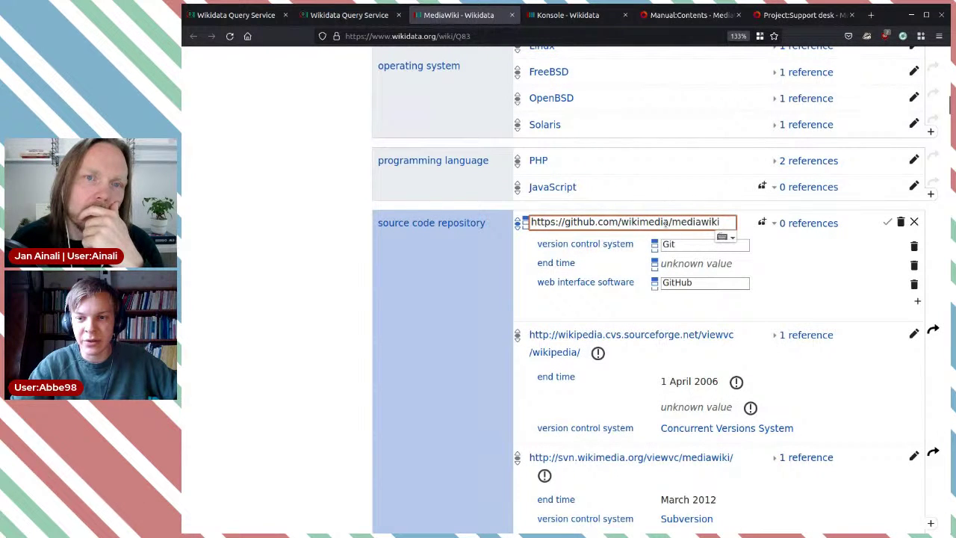
- Copy the statement's GitHub repository URL, inspect that page in a separate browser tab and close it
triple_click(654, 221)
key("ctrl+c")
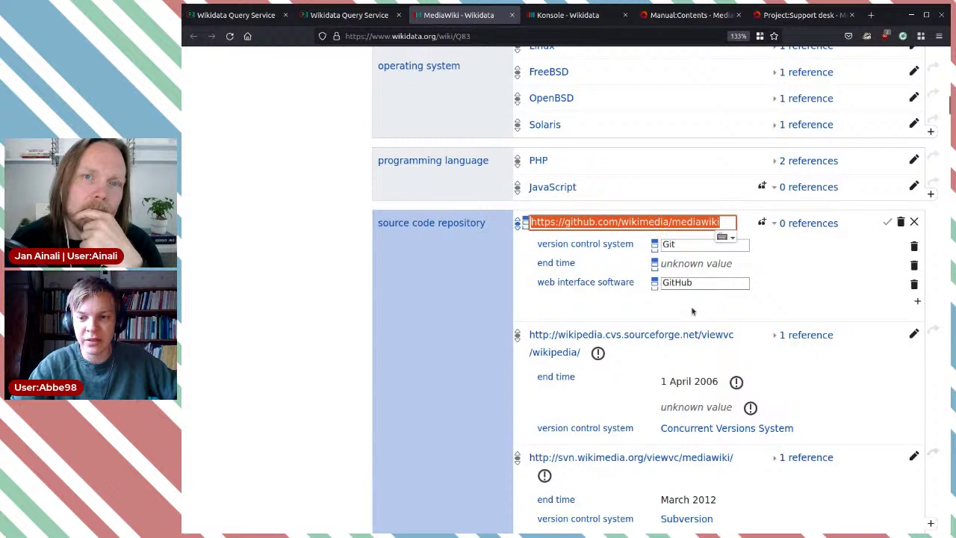
left_click(874, 14)
key("ctrl+v")
key("Return")
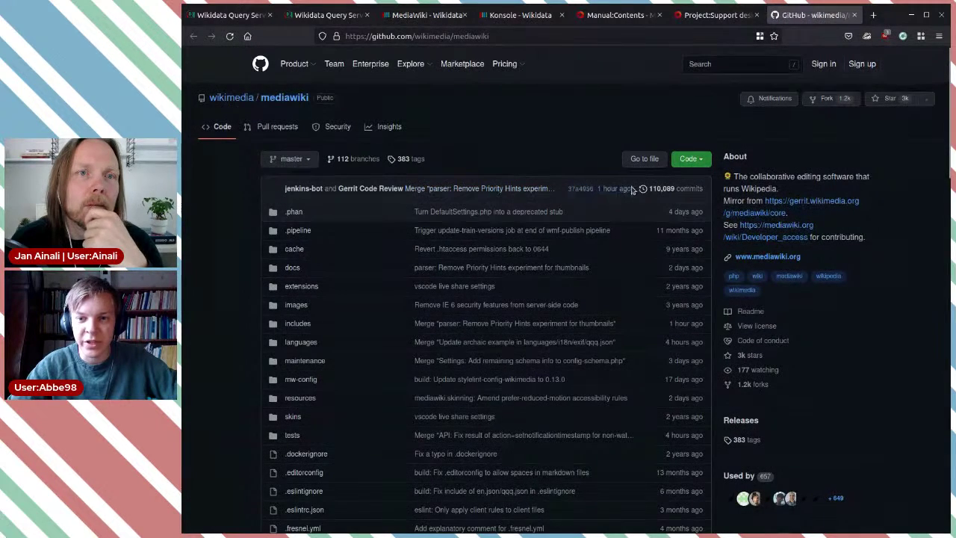
left_click(856, 15)
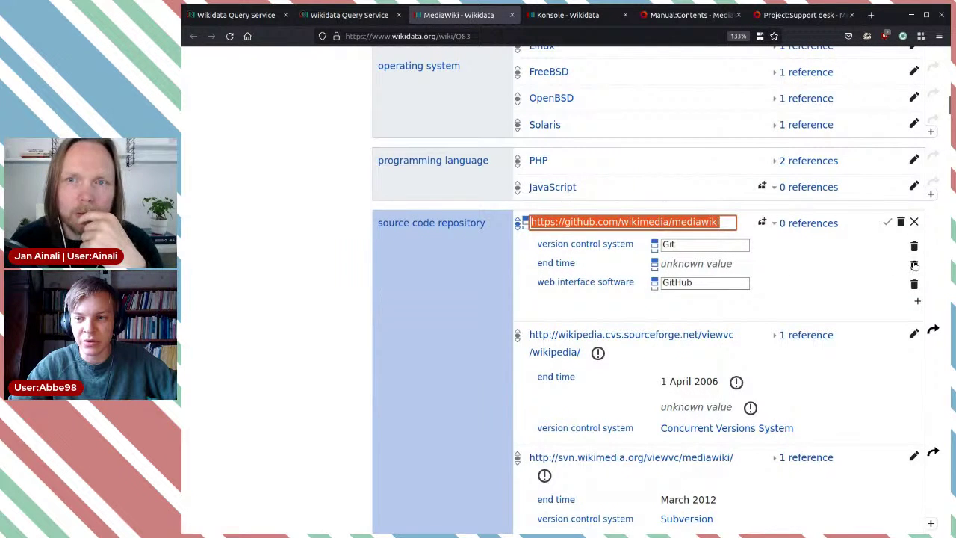
- Replace the GitHub repository's end time qualifier with "has quality": mirror (exact copy of data), and publish the statement
left_click(915, 265)
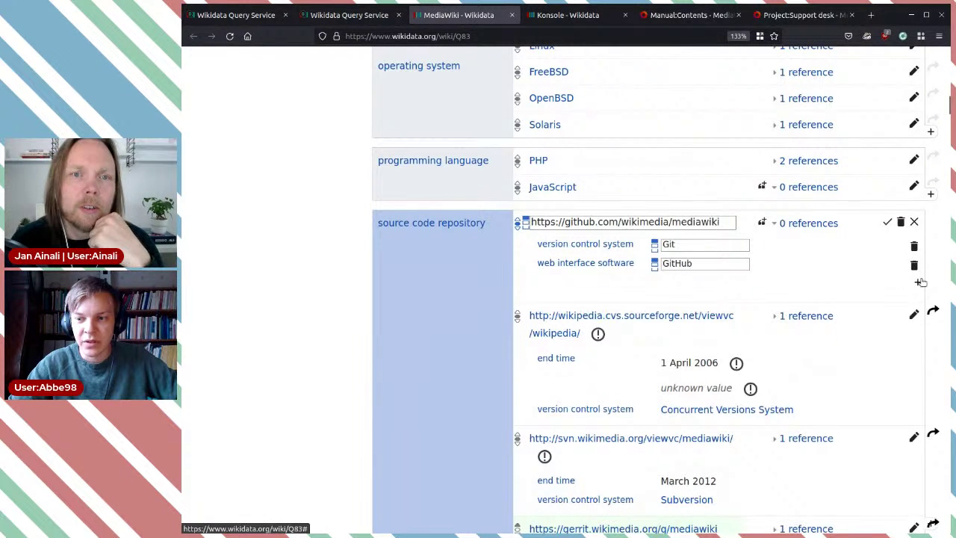
left_click(914, 283)
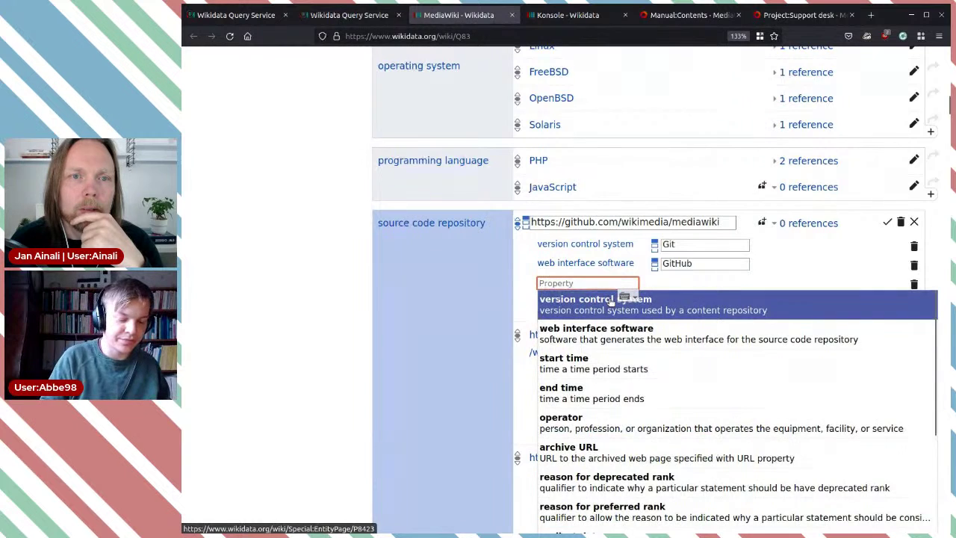
type("has qual")
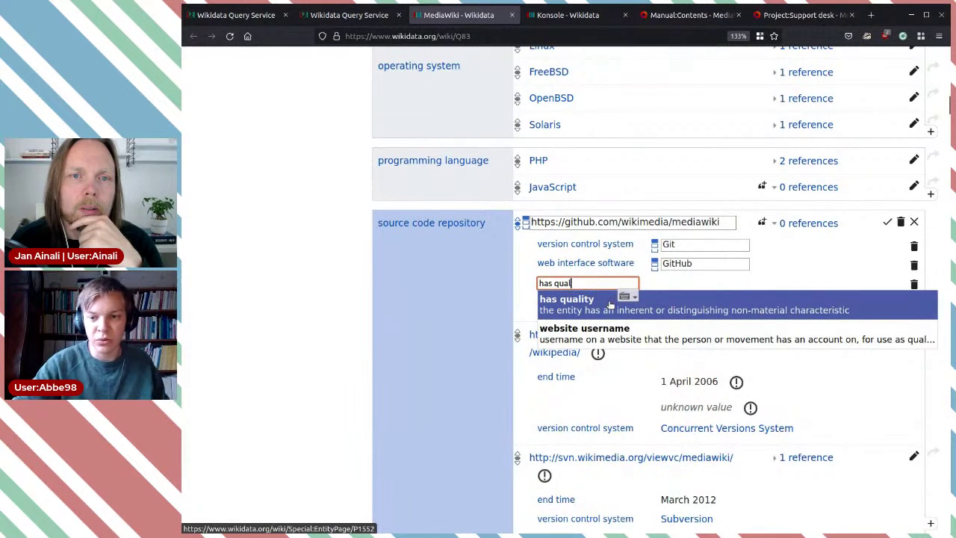
left_click(611, 301)
type("mirror")
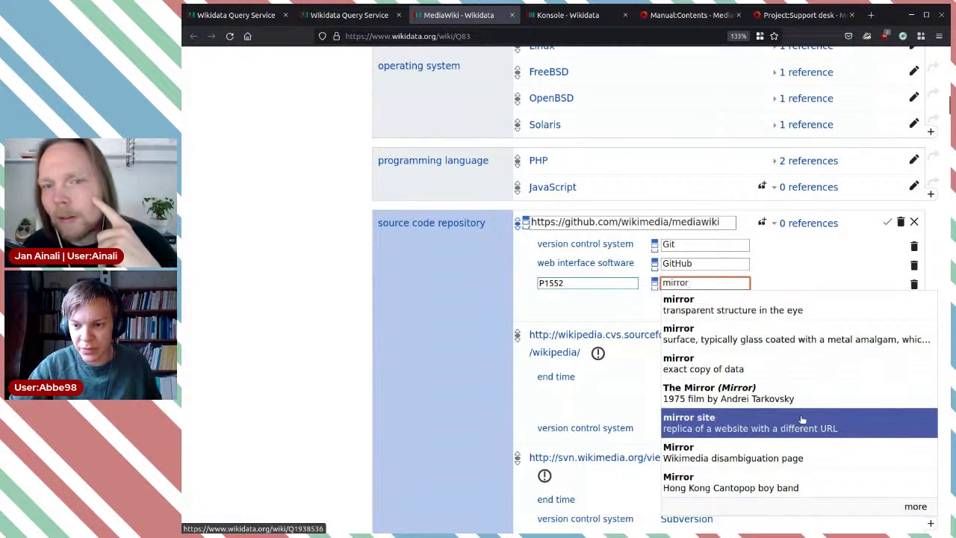
left_click(751, 363)
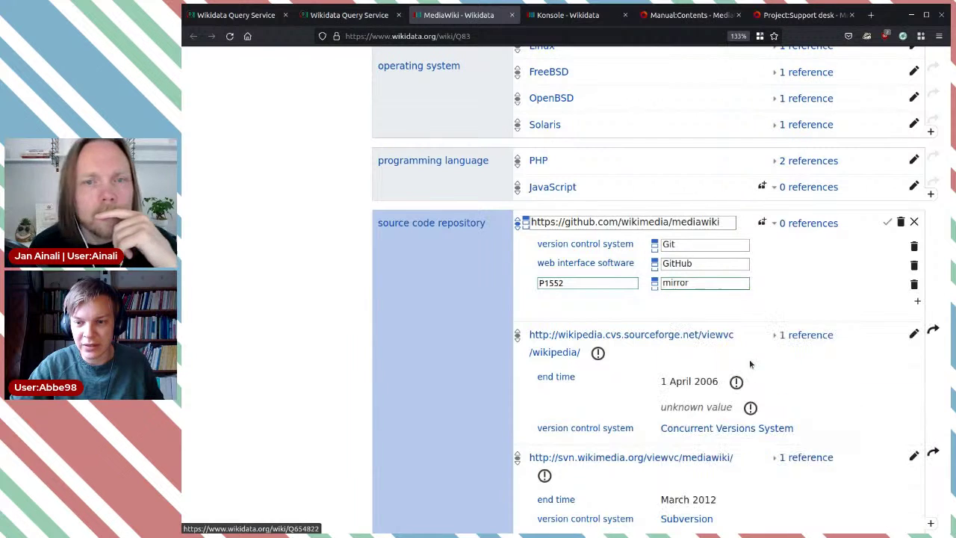
left_click(889, 223)
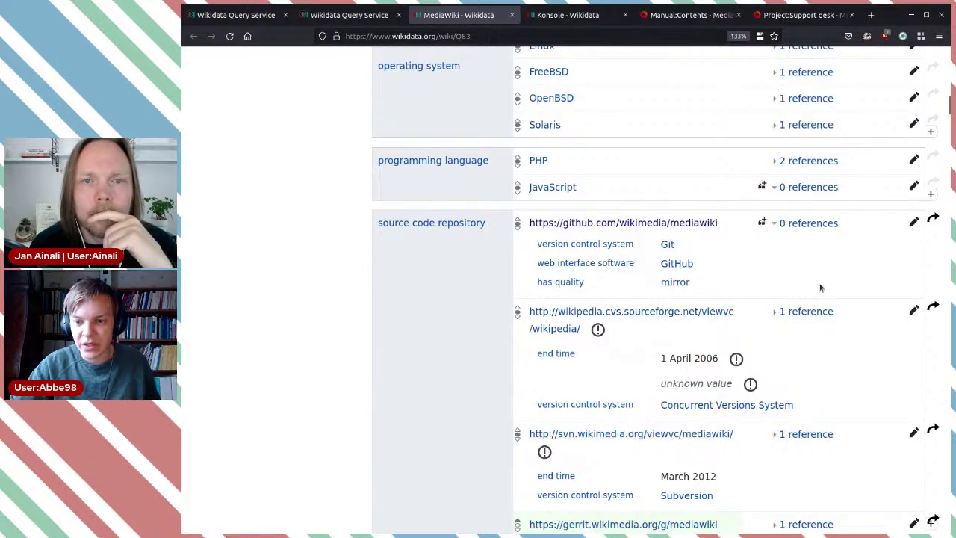
- Review the qualifiers of the remaining source code repository statements on the MediaWiki item
scroll(820, 287, "down", 3)
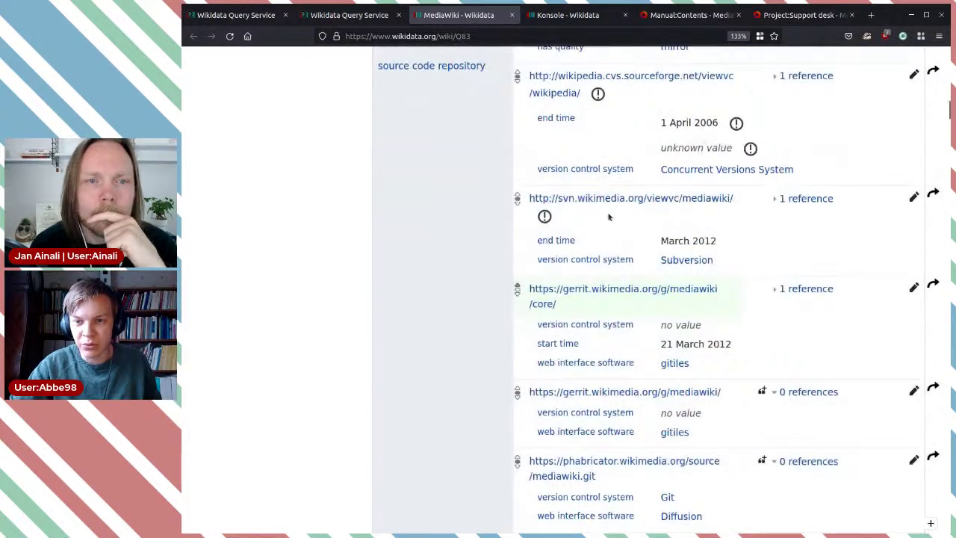
scroll(657, 360, "down", 1)
scroll(746, 429, "down", 1)
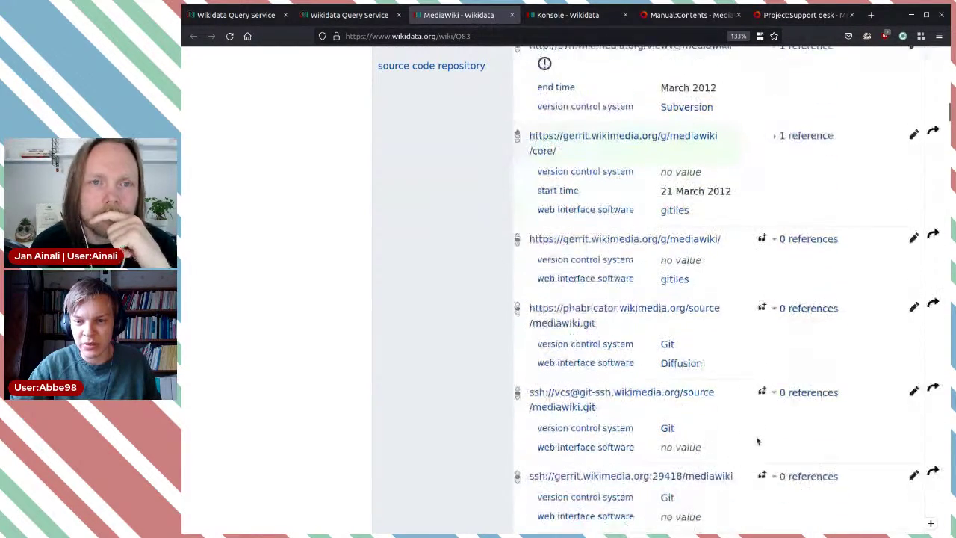
scroll(696, 437, "down", 3)
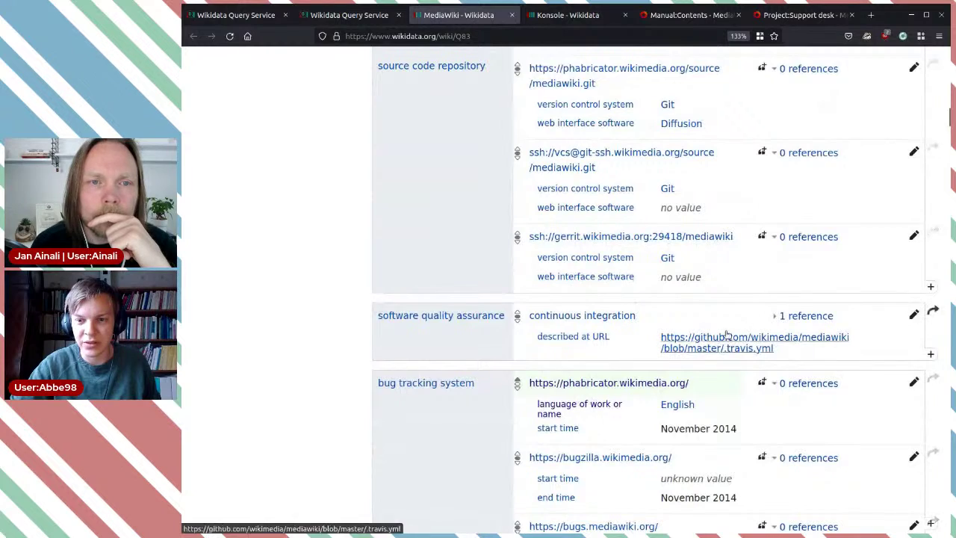
scroll(881, 306, "up", 3)
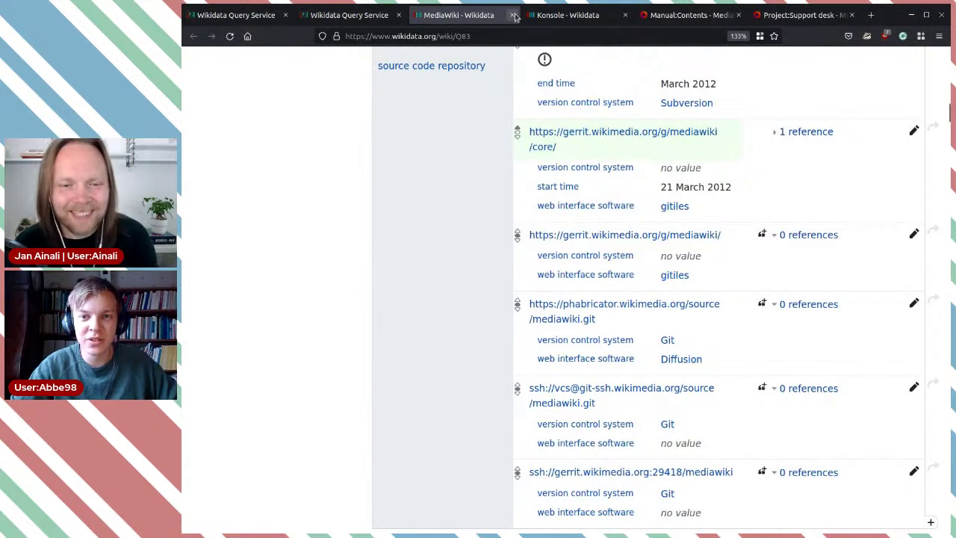
- Start a new statement after the topic's main category statement, just before the Identifiers section
scroll(414, 313, "down", 10)
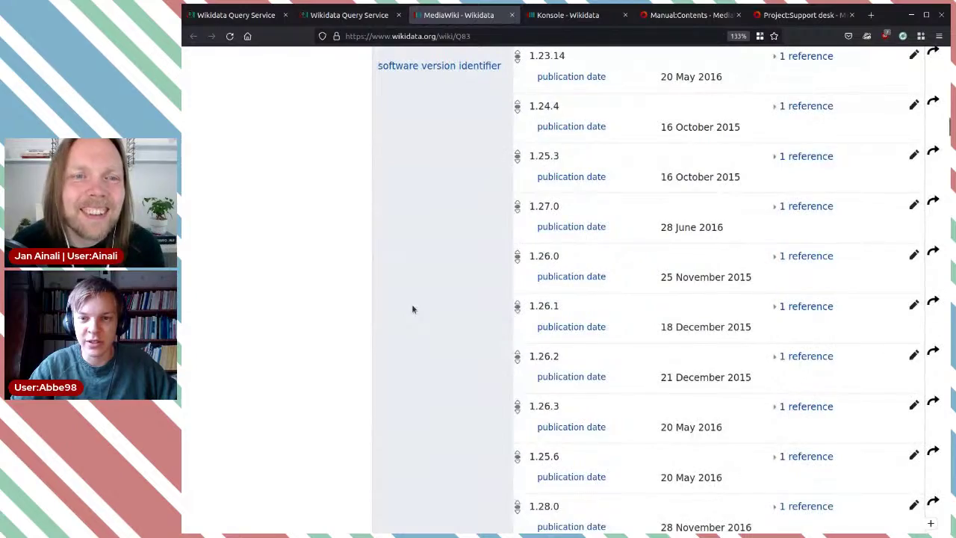
left_click_drag(948, 134, 948, 441)
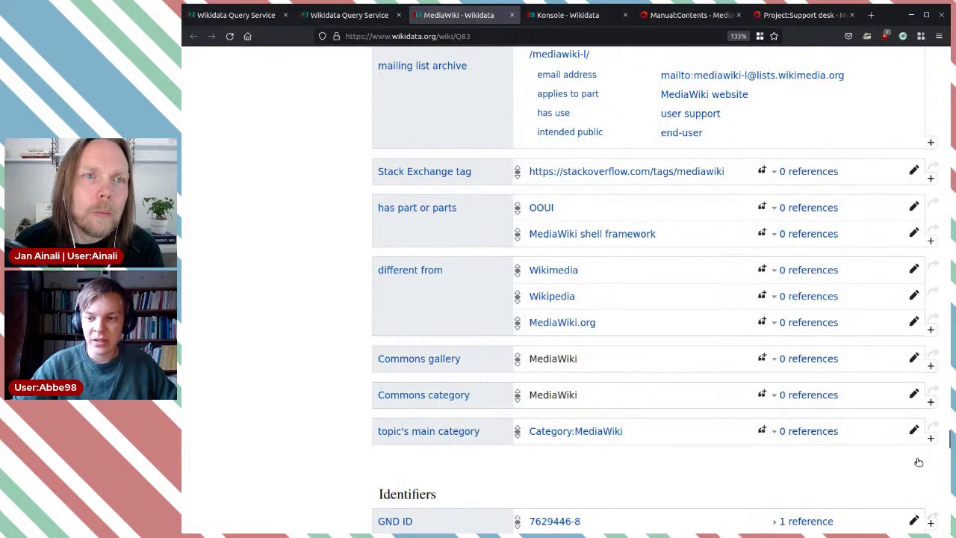
left_click(917, 461)
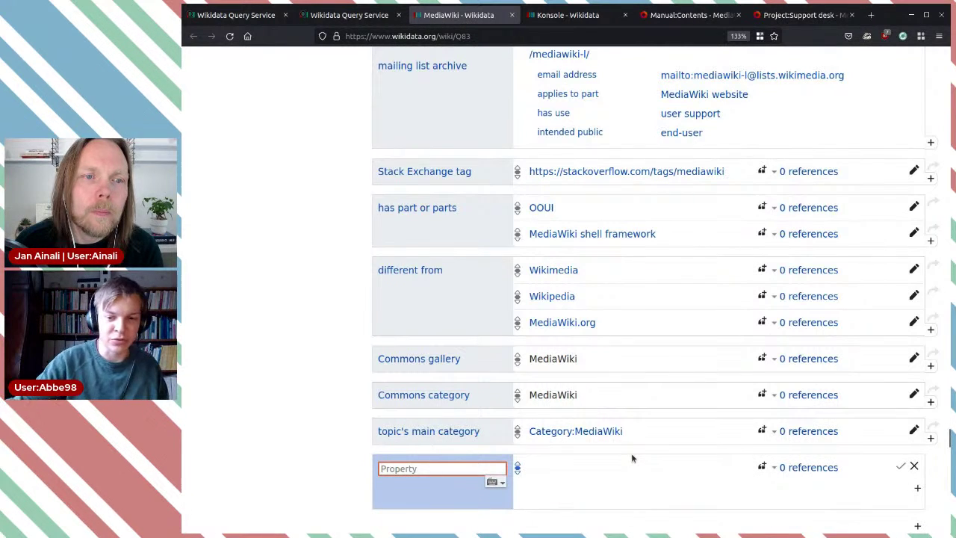
scroll(655, 444, "down", 3)
scroll(655, 444, "down", 2)
- Search the available properties for "support" in the new statement and clear the entry
type("su")
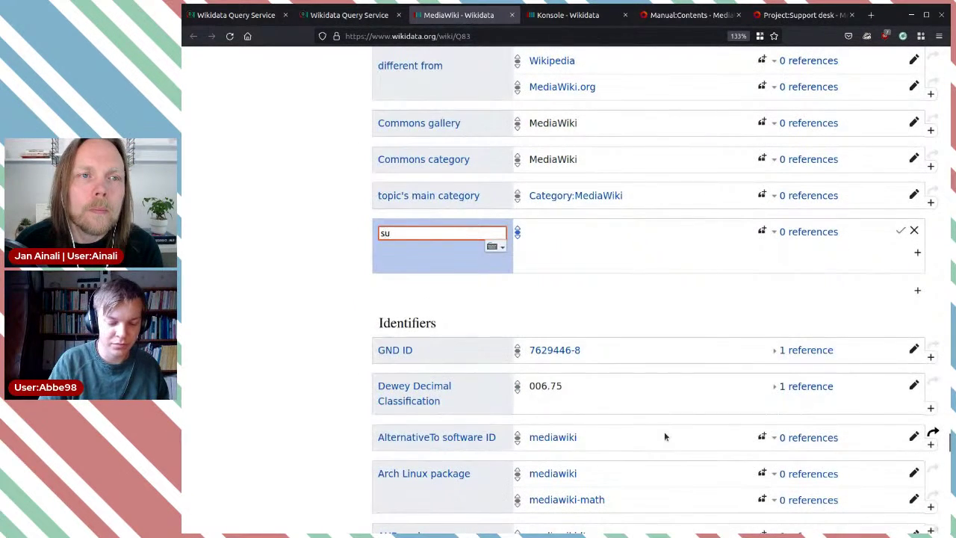
type("pport")
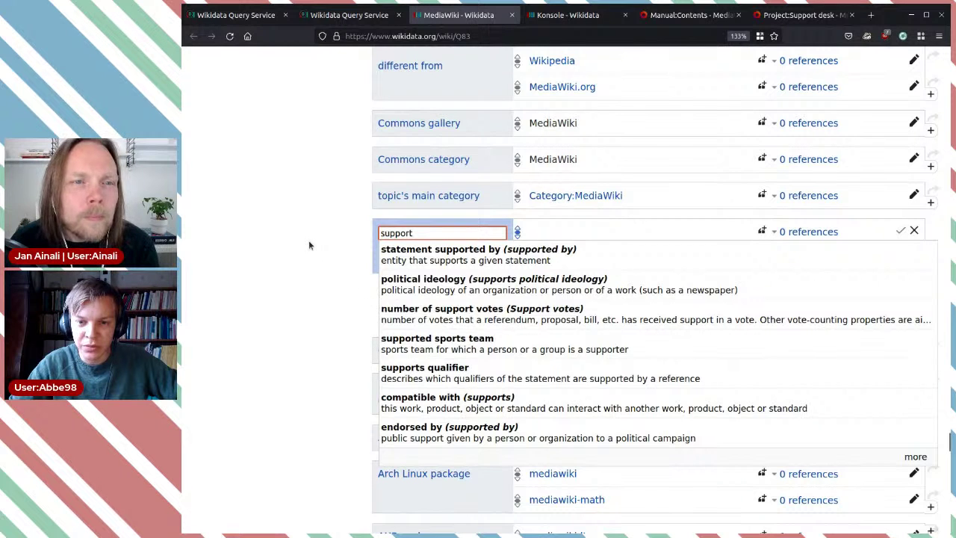
double_click(441, 229)
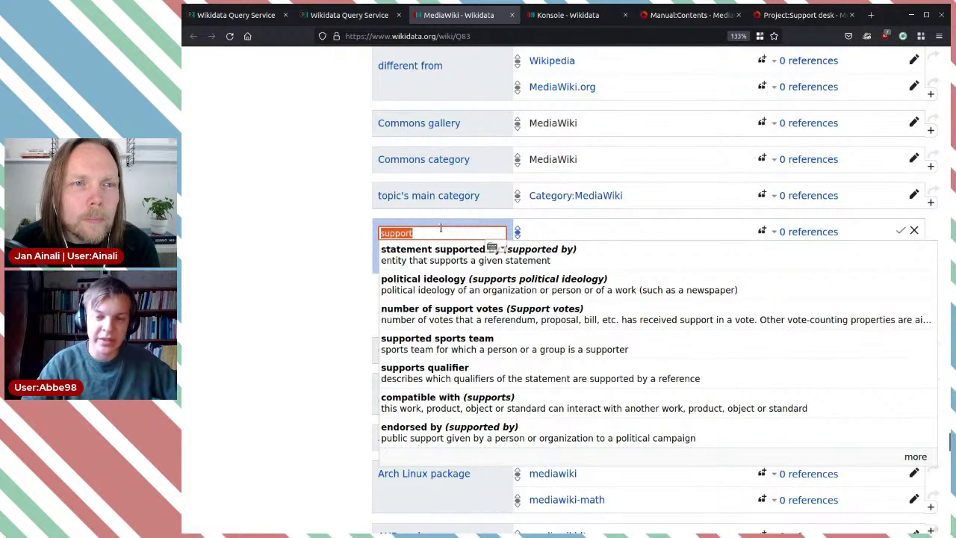
key("BackSpace")
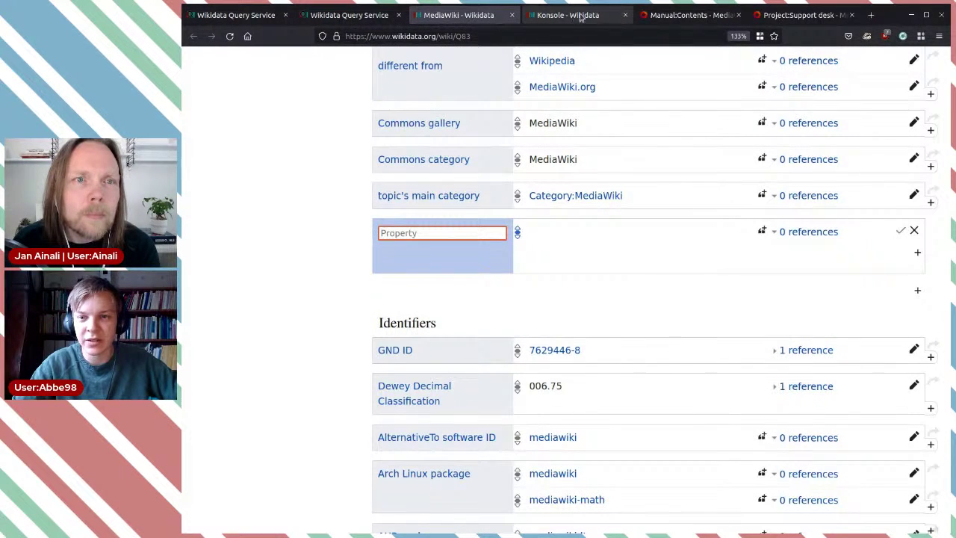
- Close the Support desk page and examine the MediaWiki Manual:Contents page for links to further documentation
left_click(702, 21)
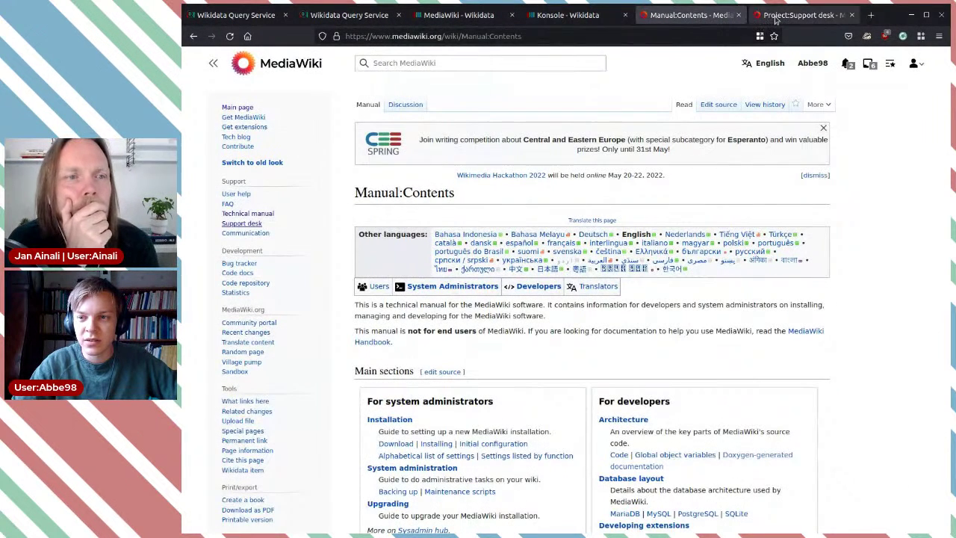
left_click(852, 15)
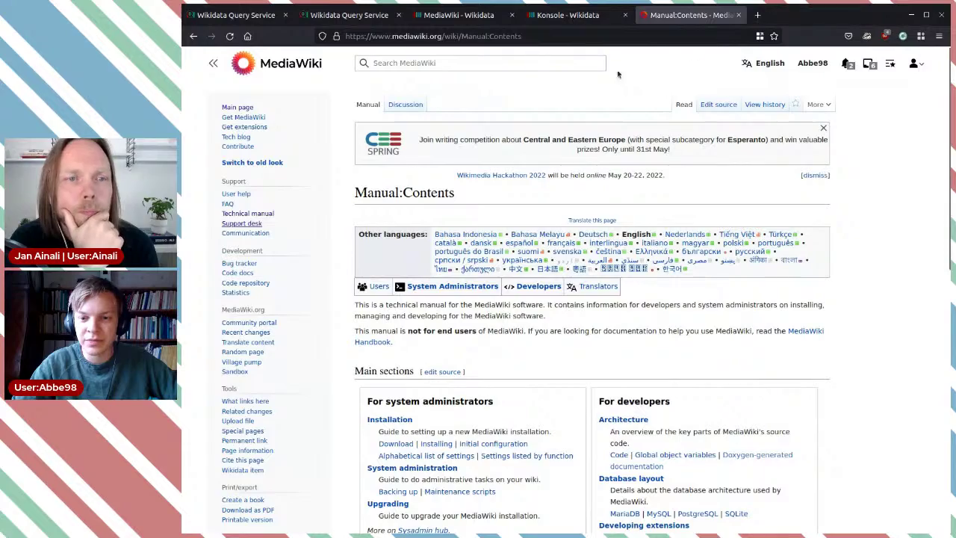
scroll(471, 208, "down", 3)
scroll(475, 213, "up", 3)
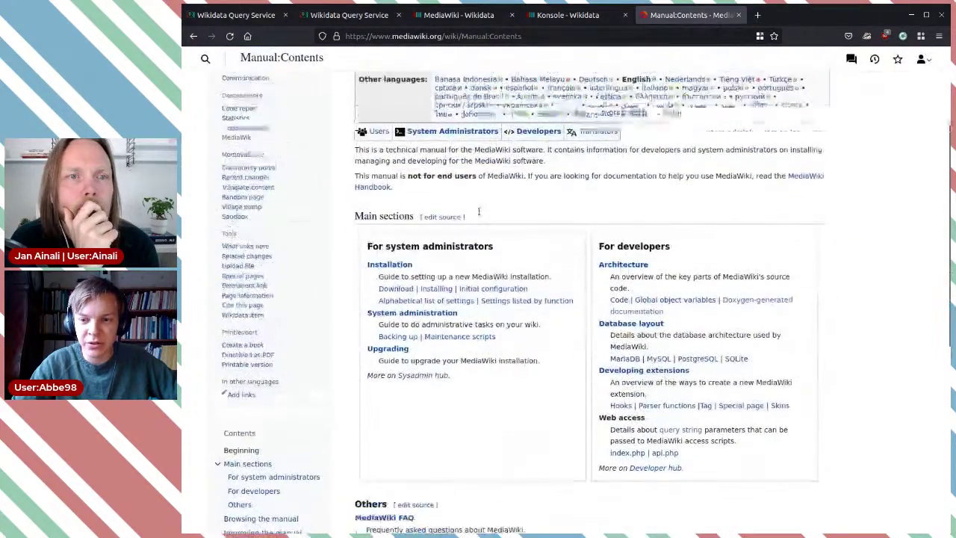
scroll(480, 218, "down", 3)
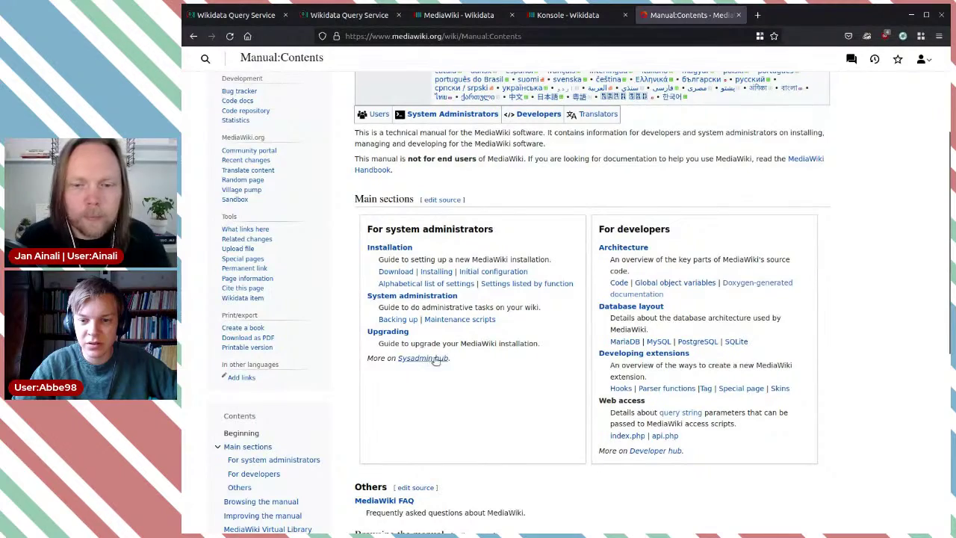
scroll(672, 380, "down", 2)
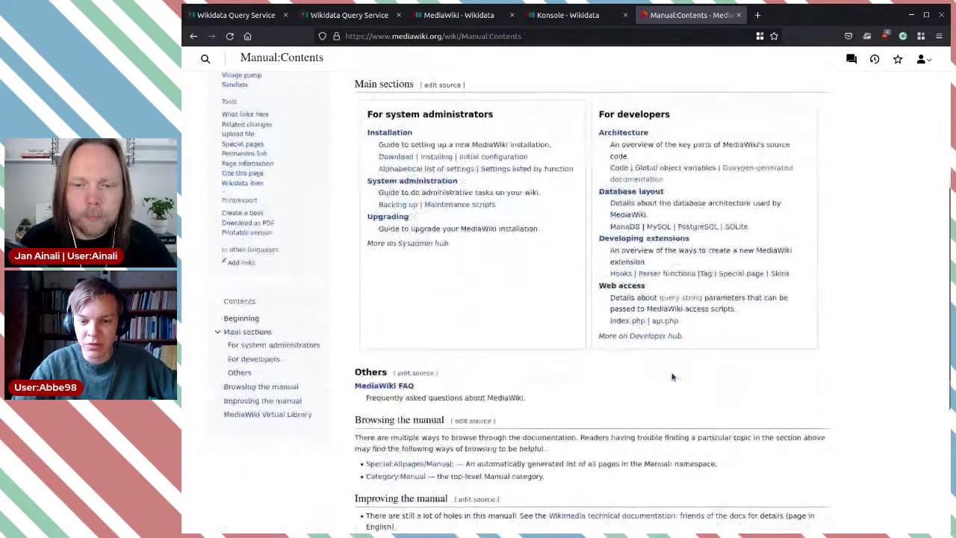
scroll(571, 302, "down", 1)
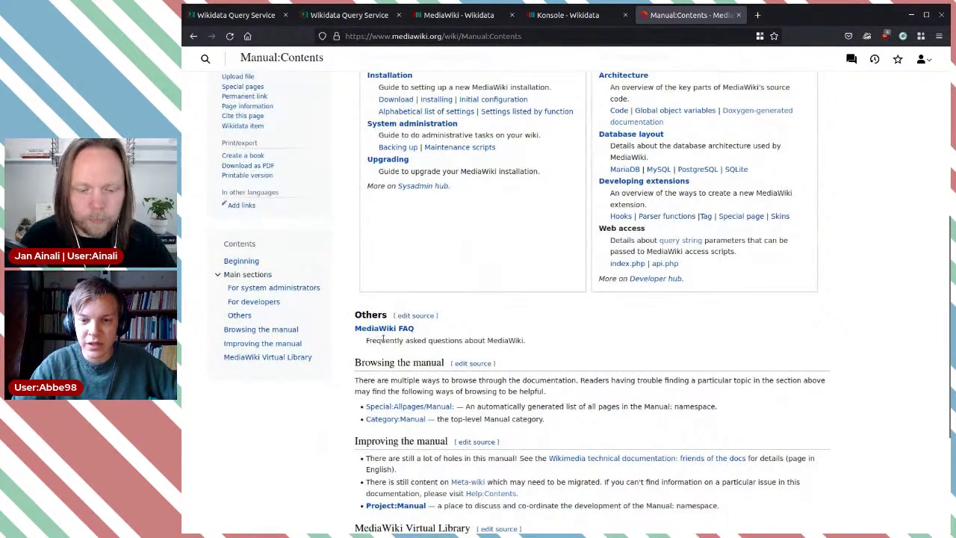
- Return to the MediaWiki item on Wikidata and set the new statement's property to FAQ URL
left_click(459, 15)
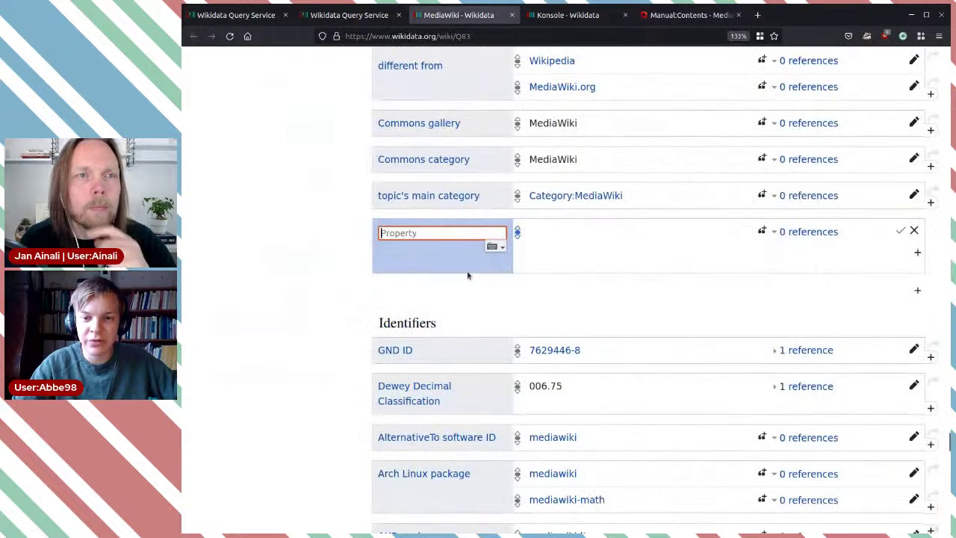
type("faq")
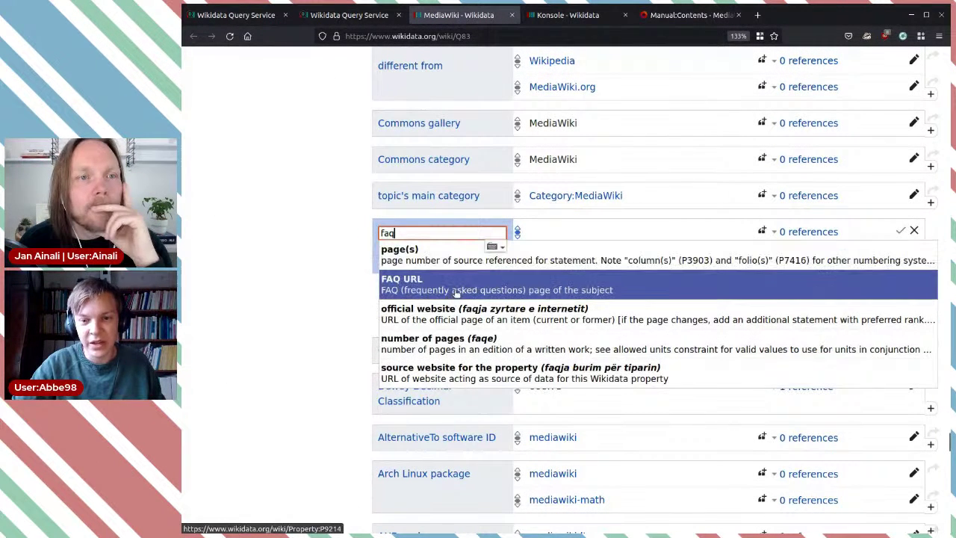
left_click(460, 288)
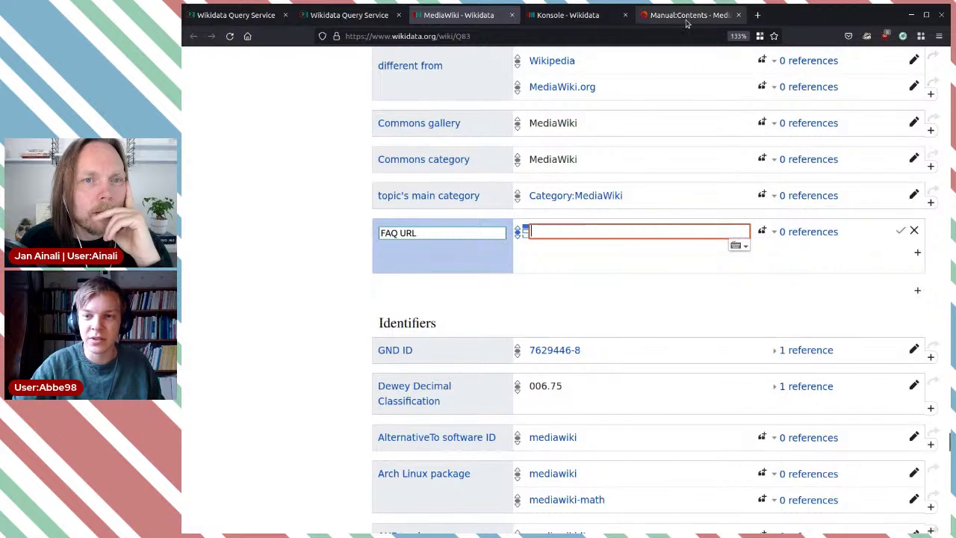
left_click(687, 21)
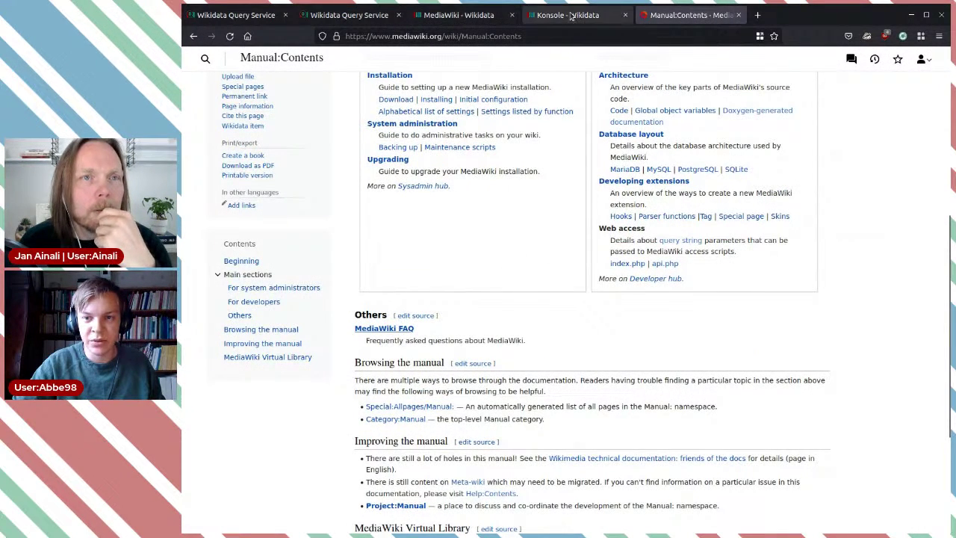
left_click(521, 15)
left_click(515, 15)
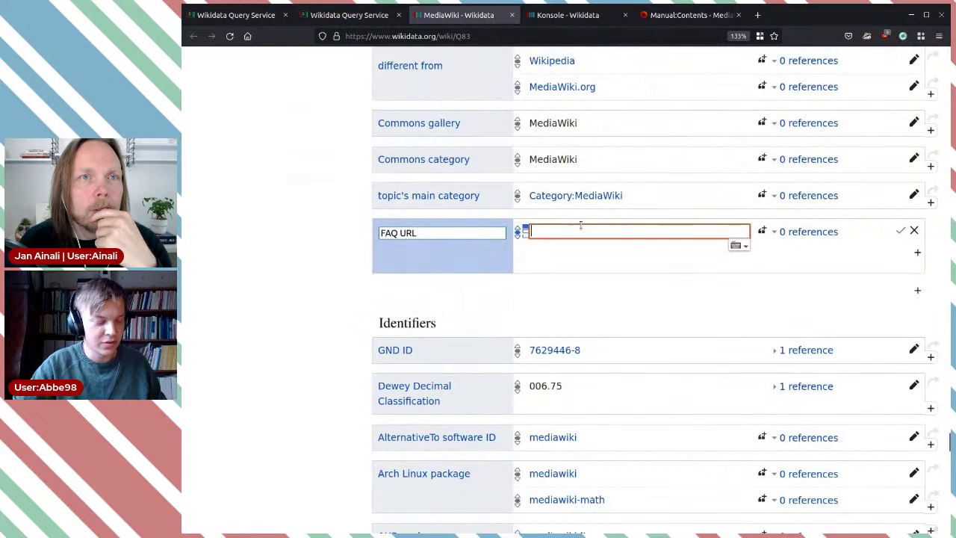
type("https://www.mediawiki.org/wiki/Special:MyLanguage/Manual:FAQ")
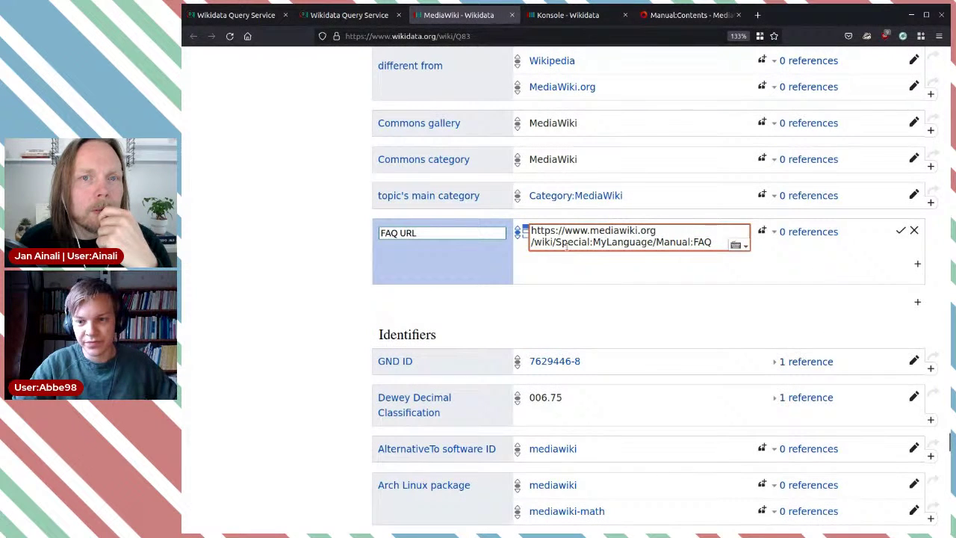
left_click(900, 232)
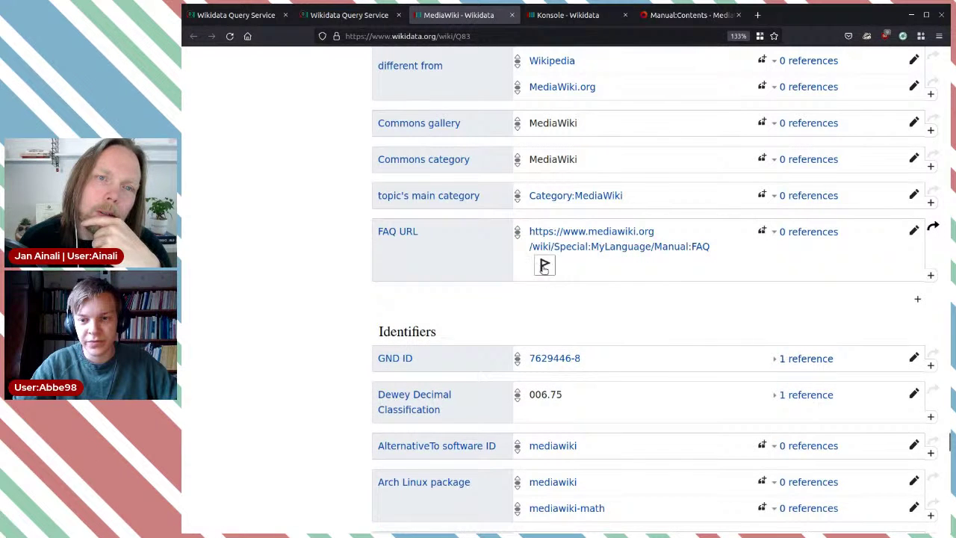
- Check the constraint suggestion on the FAQ URL statement and try a "language of work or name" qualifier, searching for "adaptive" as its value
left_click(545, 266)
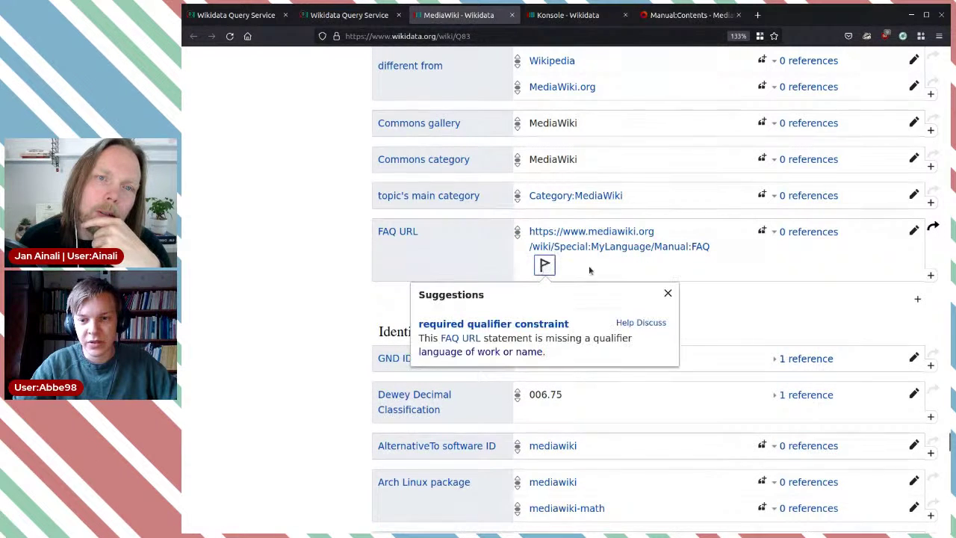
left_click(750, 322)
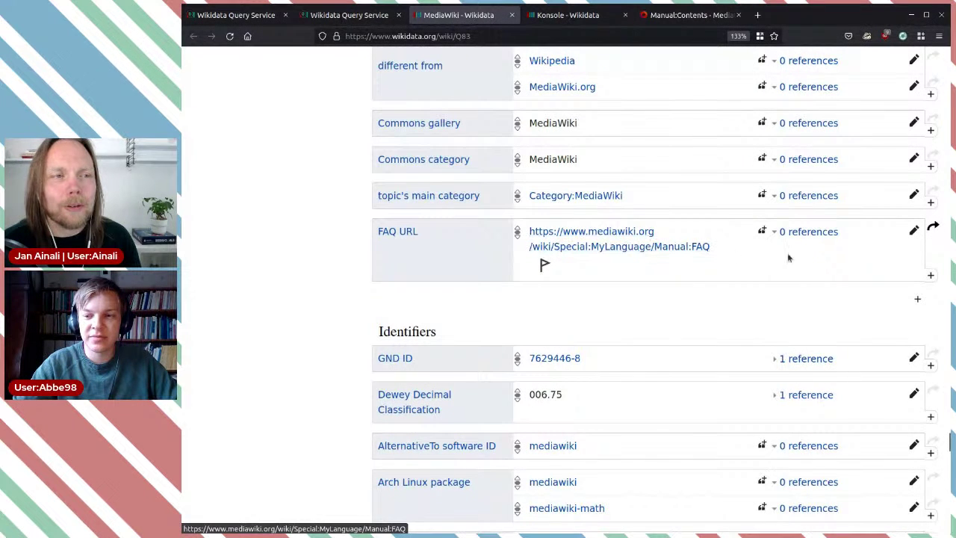
left_click(912, 233)
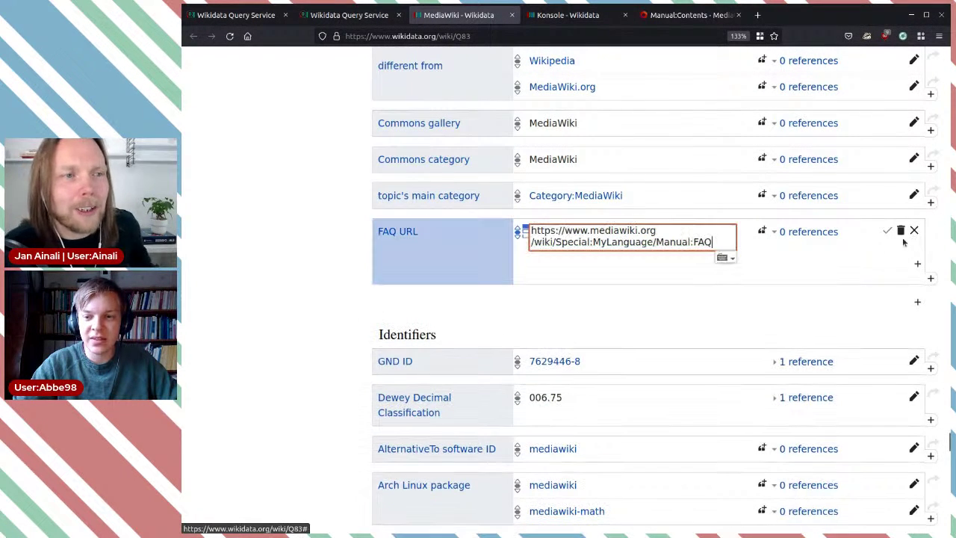
left_click(915, 268)
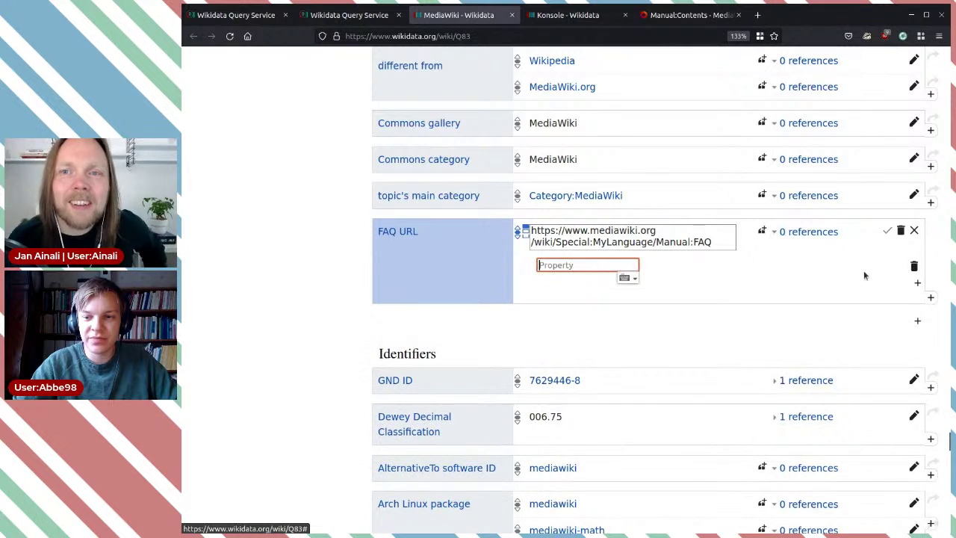
type("lang")
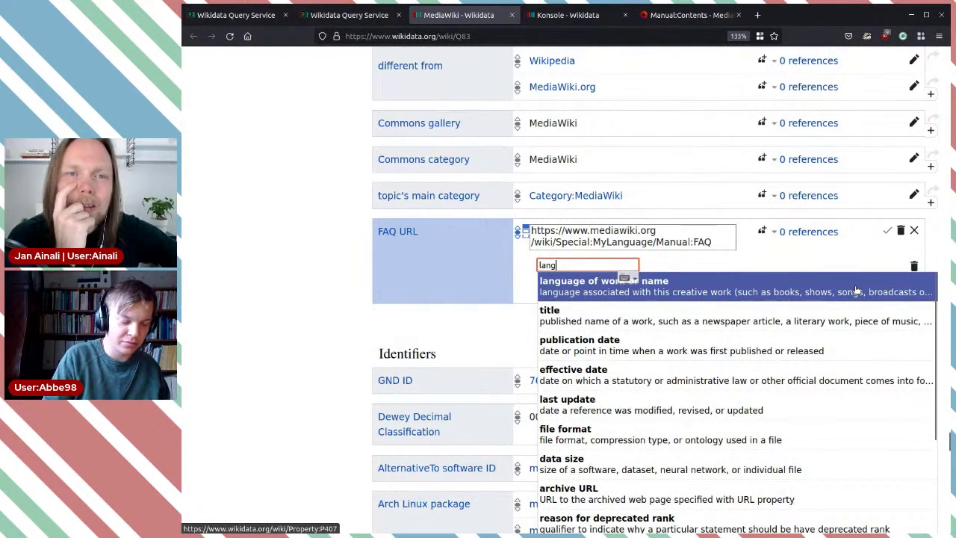
type("uage of")
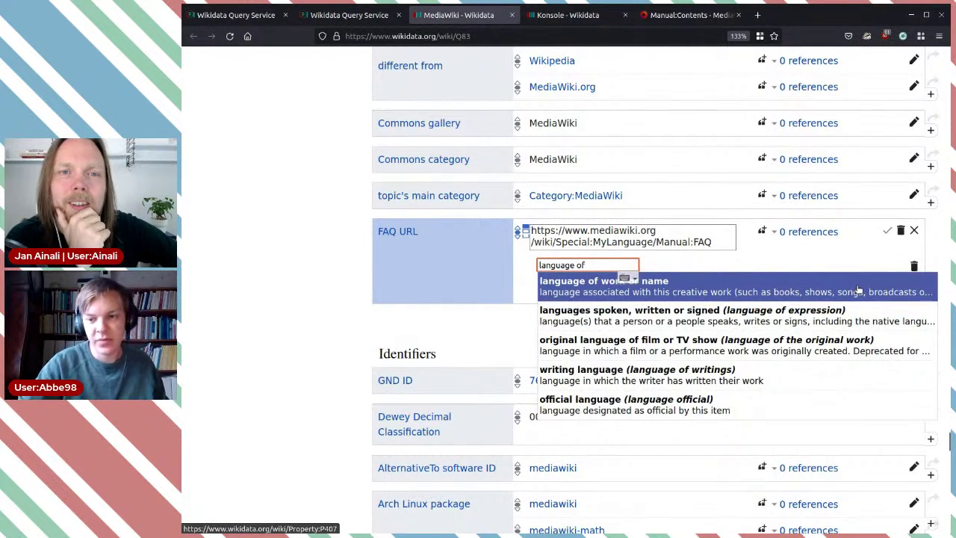
left_click(771, 279)
type("ad")
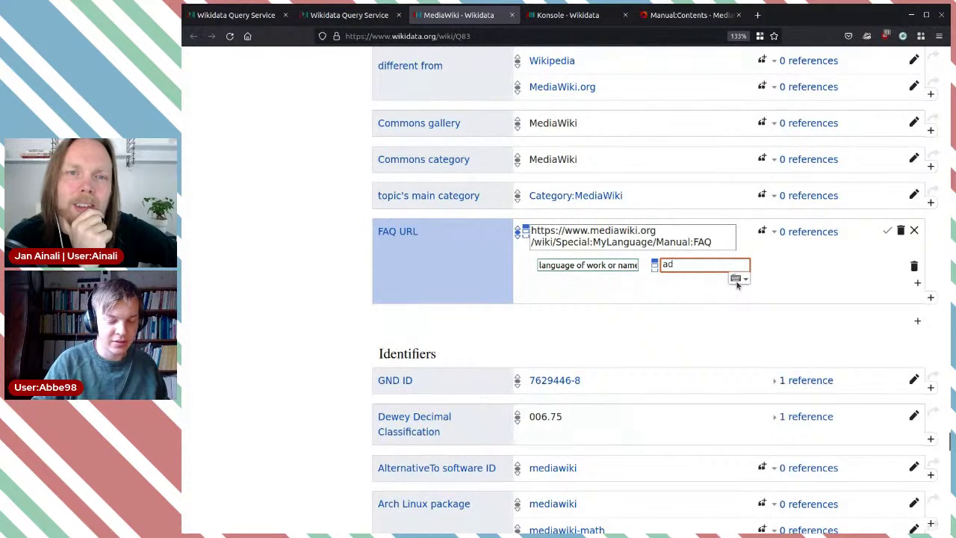
type("aptive")
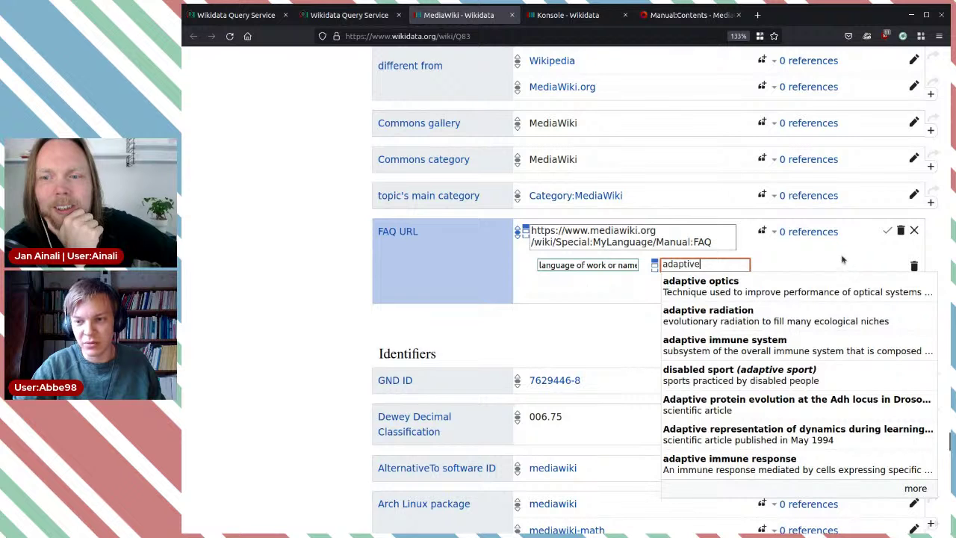
- Clear the qualifier's search text, try "§" as its value, and discard the edit of the FAQ URL statement
double_click(702, 264)
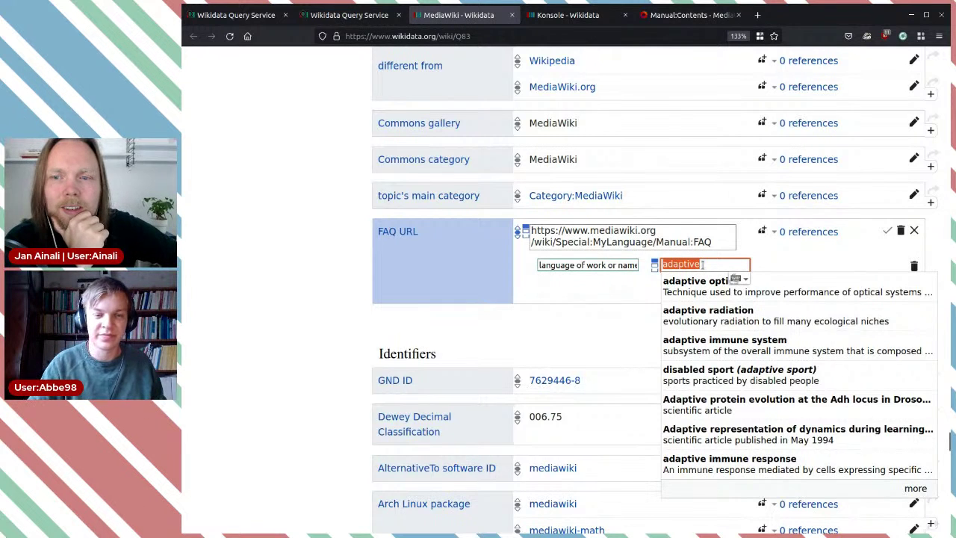
key("BackSpace")
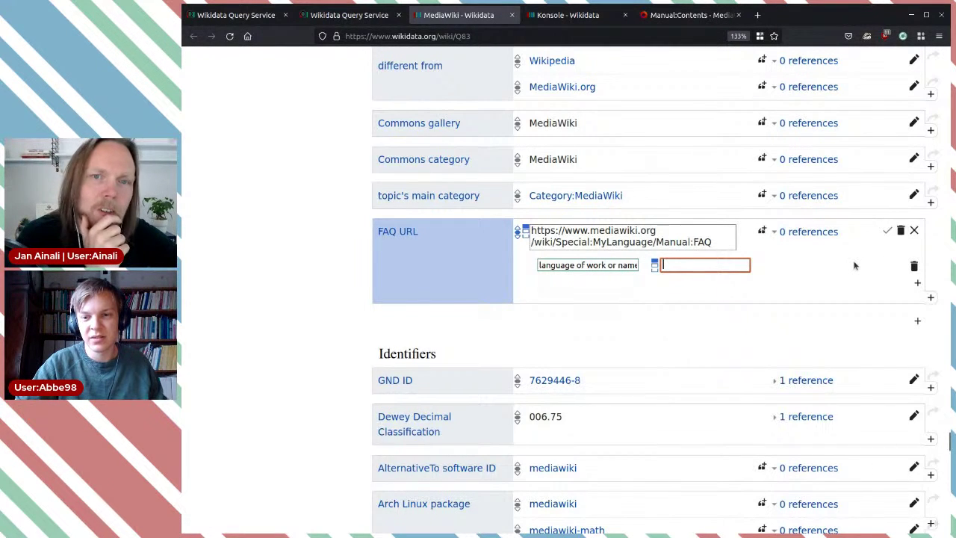
type("§")
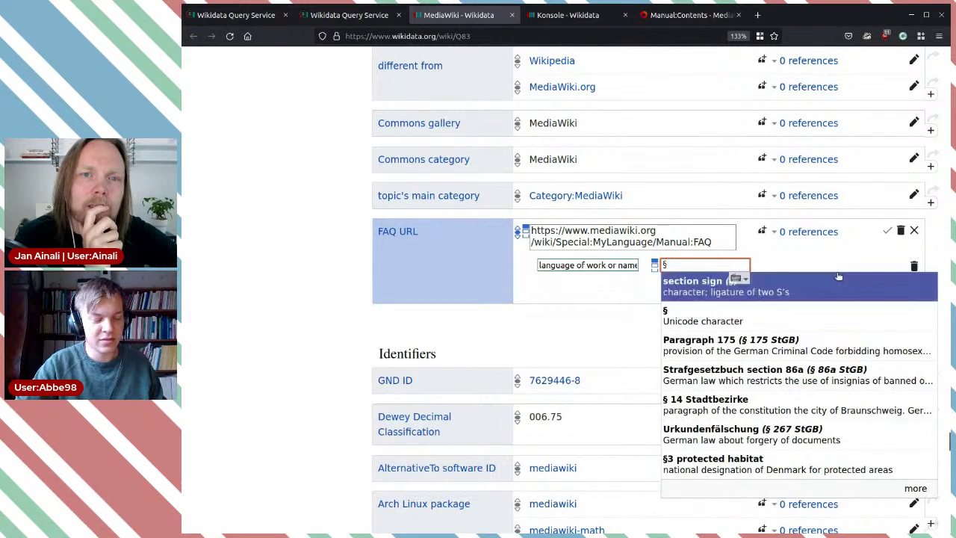
key("BackSpace")
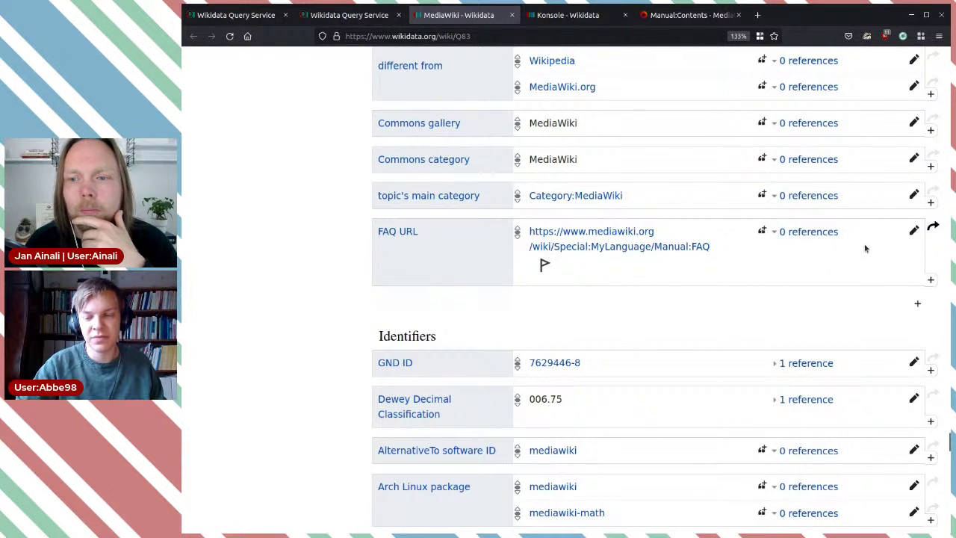
left_click(913, 231)
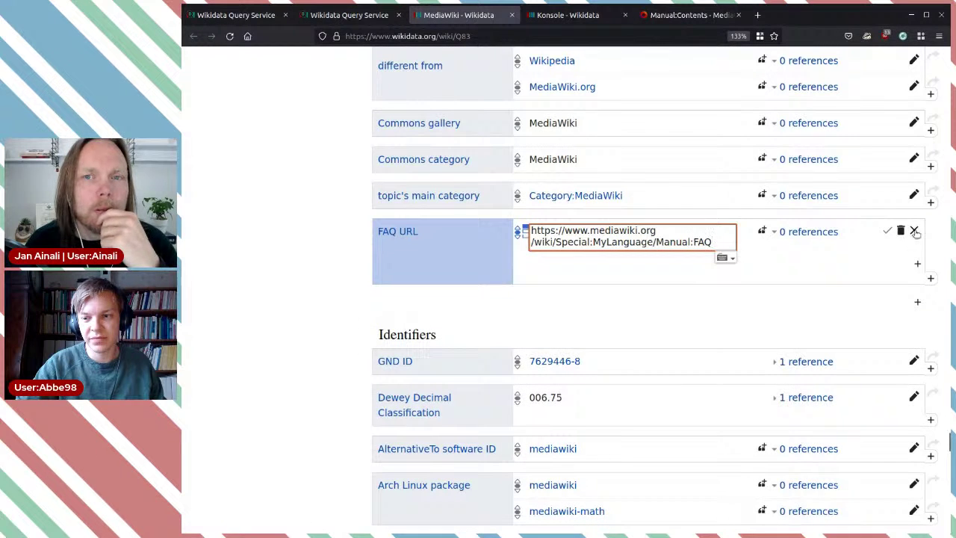
left_click(914, 231)
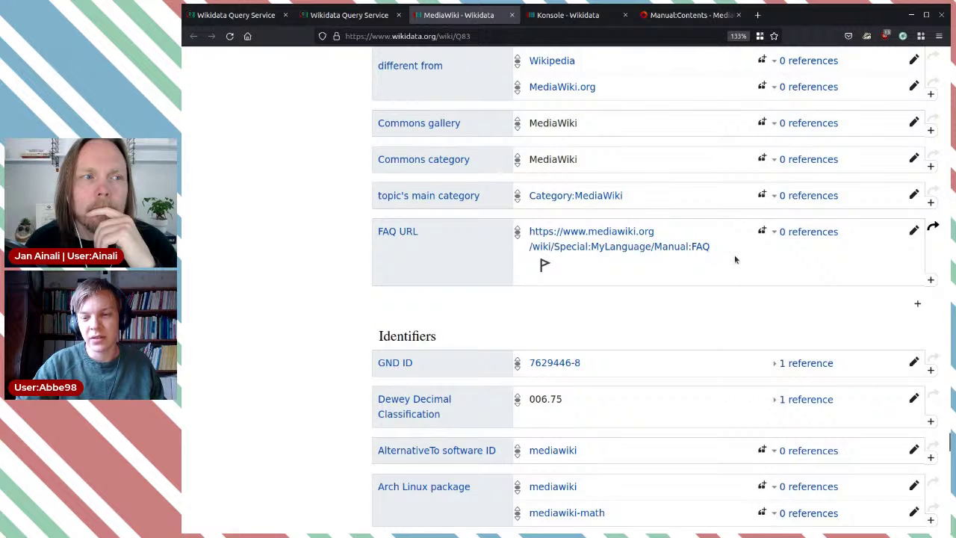
- Open the FAQ URL property page, examine its qualifier constraints and property examples, and close the page
middle_click(404, 234)
left_click(580, 22)
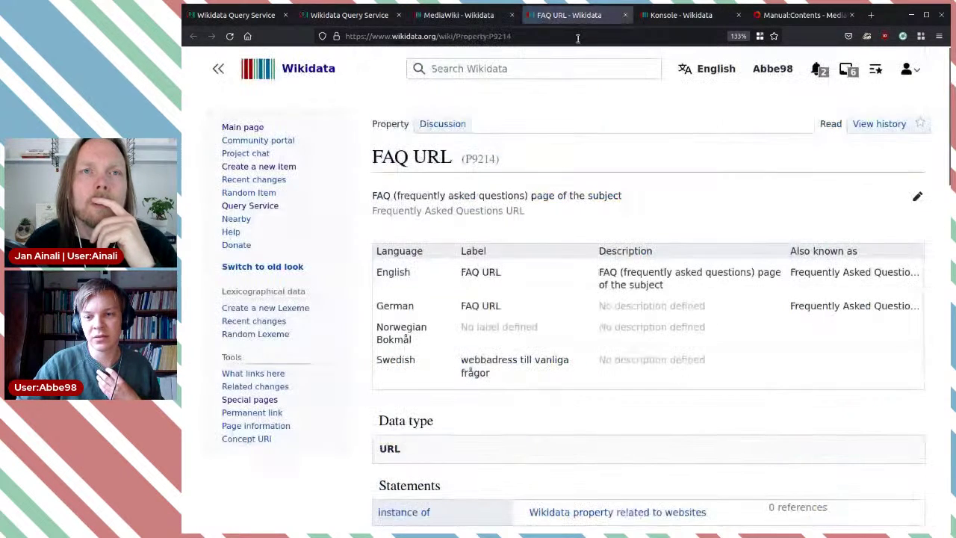
scroll(558, 318, "down", 5)
scroll(559, 317, "down", 6)
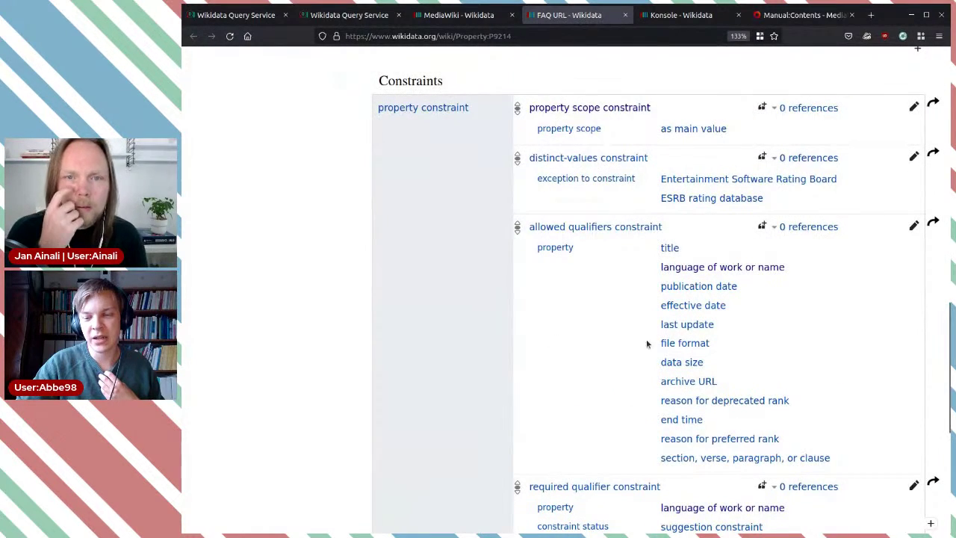
scroll(858, 379, "down", 5)
scroll(859, 381, "up", 5)
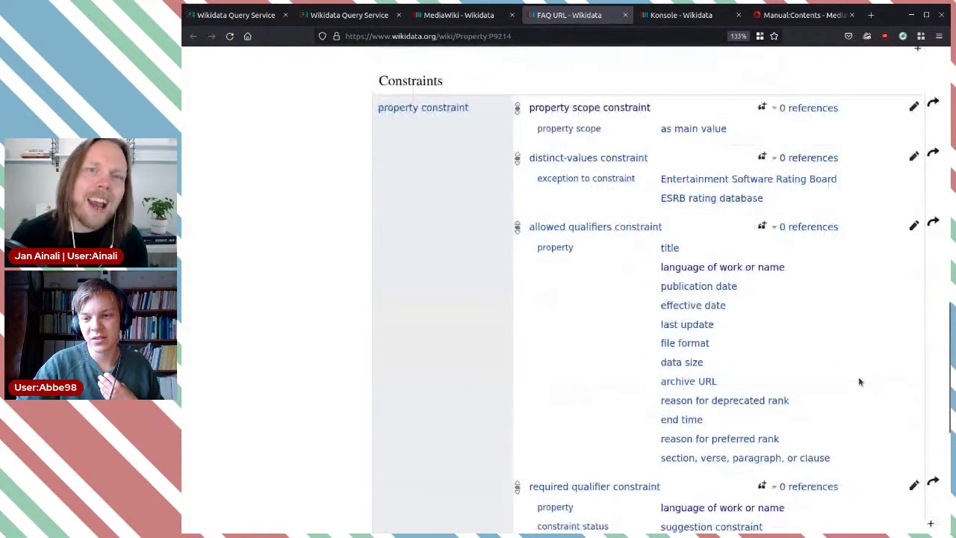
scroll(859, 382, "up", 4)
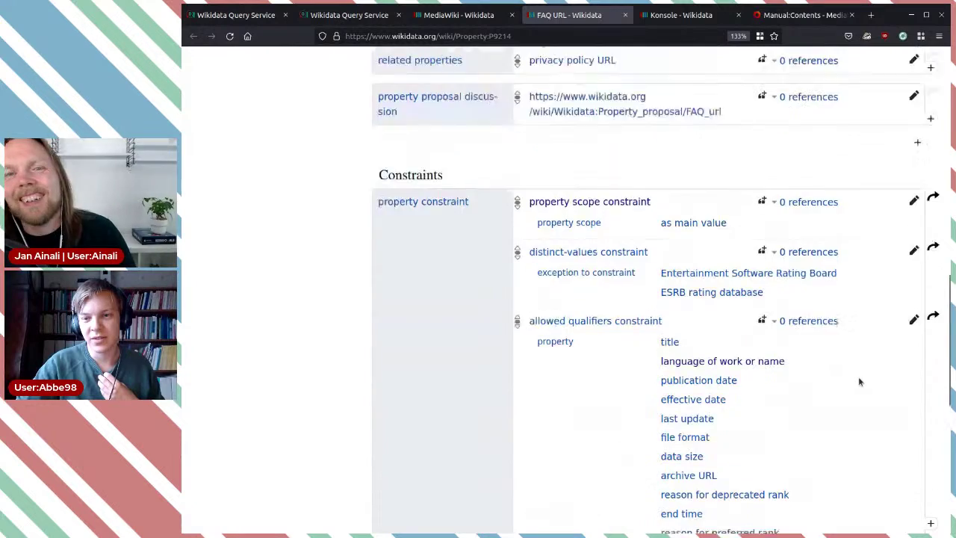
scroll(859, 382, "up", 2)
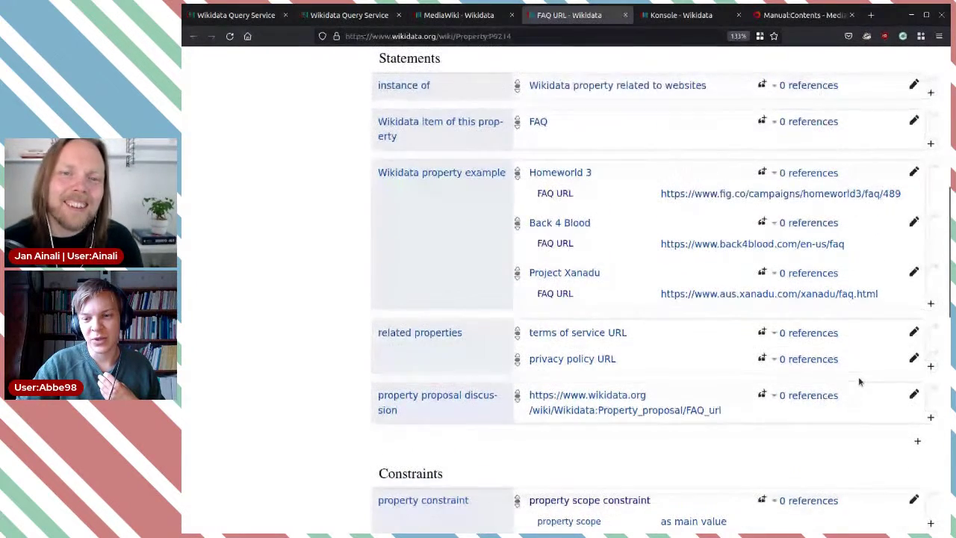
scroll(676, 242, "up", 2)
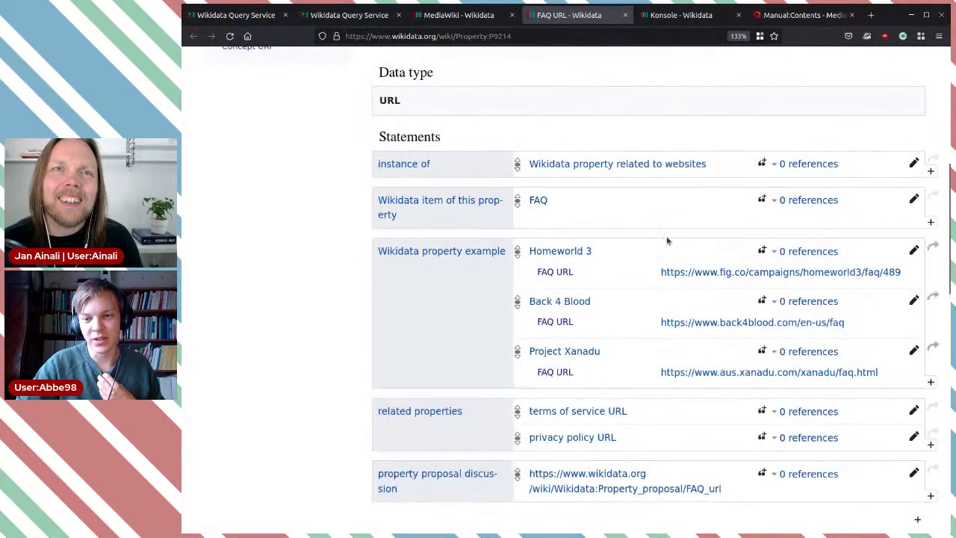
left_click(625, 15)
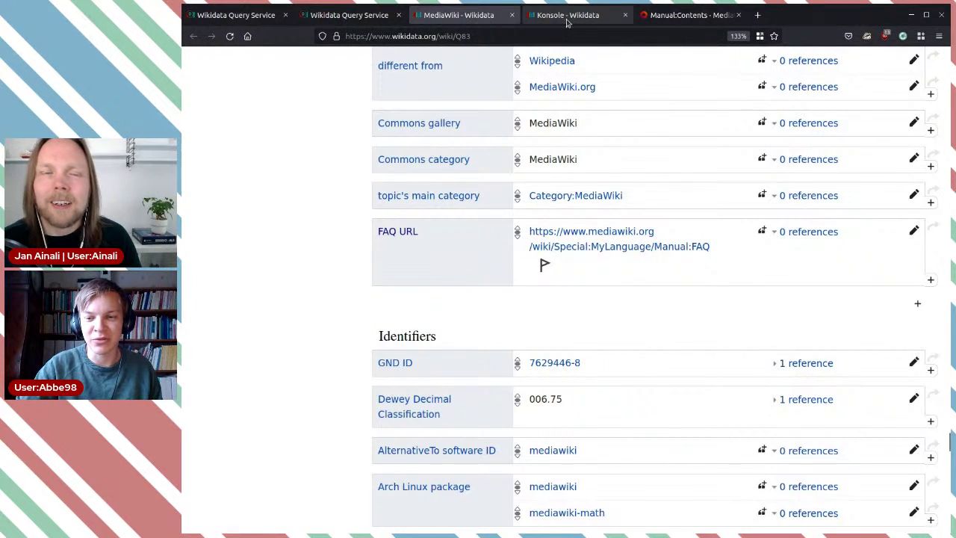
- Compare the support and documentation statements of the MediaWiki item with those of the Konsole item, down to the Identifiers section
scroll(696, 228, "up", 3)
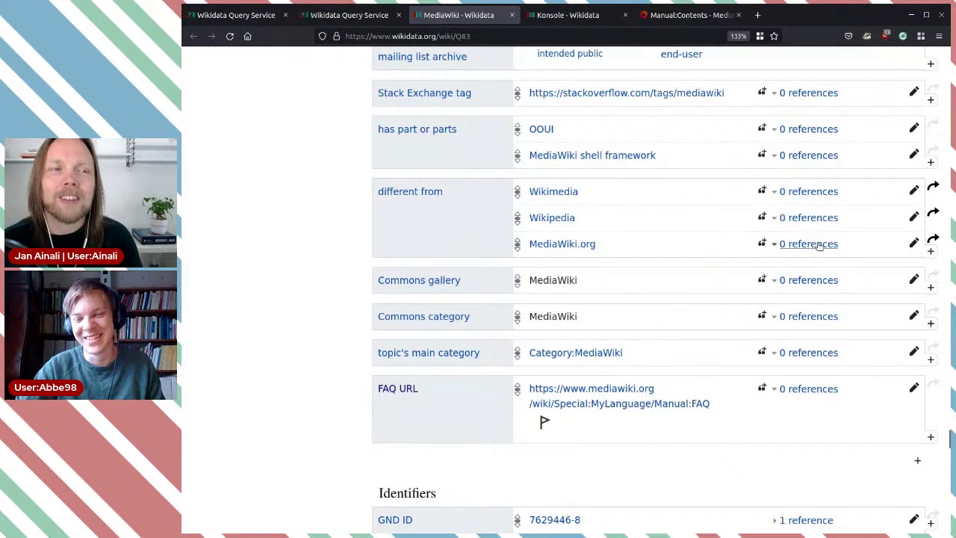
scroll(814, 239, "up", 2)
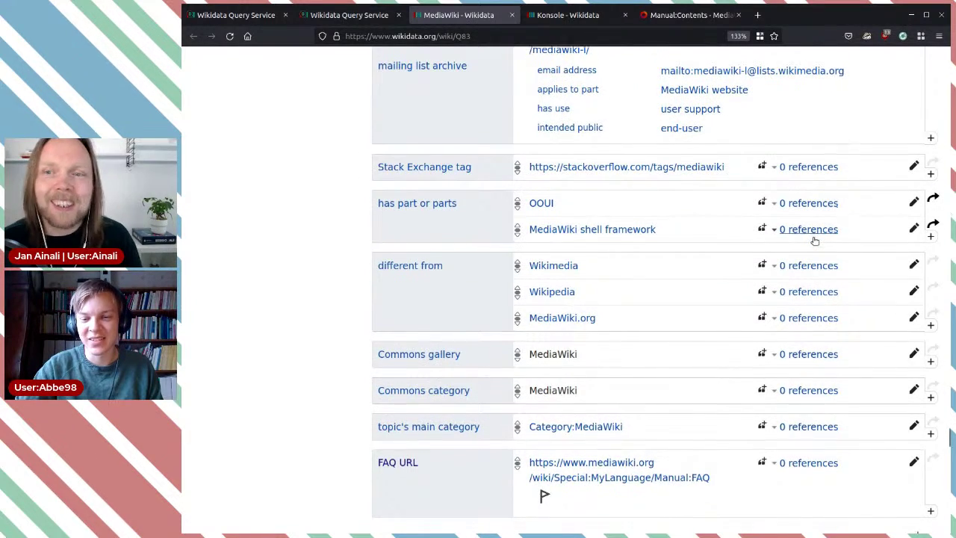
scroll(814, 239, "down", 4)
left_click(579, 25)
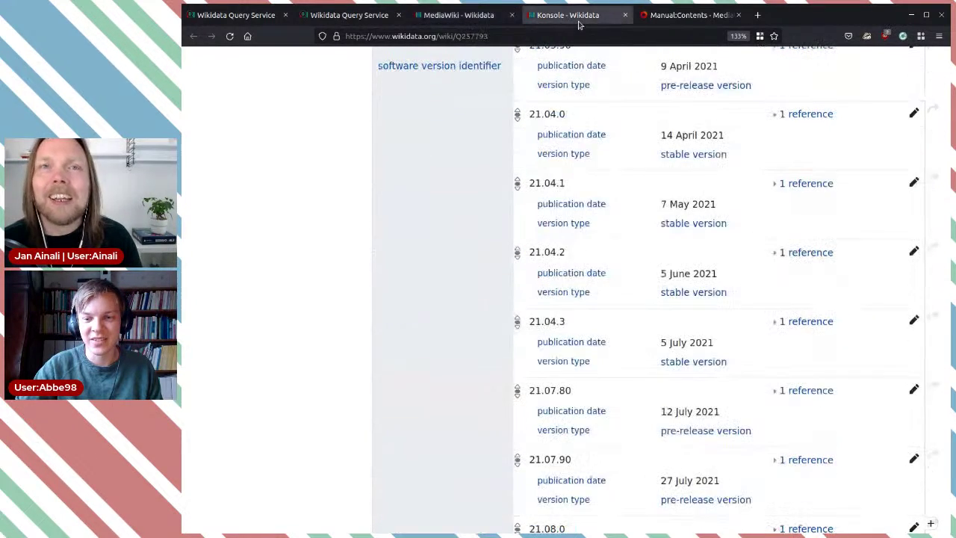
scroll(675, 239, "down", 15)
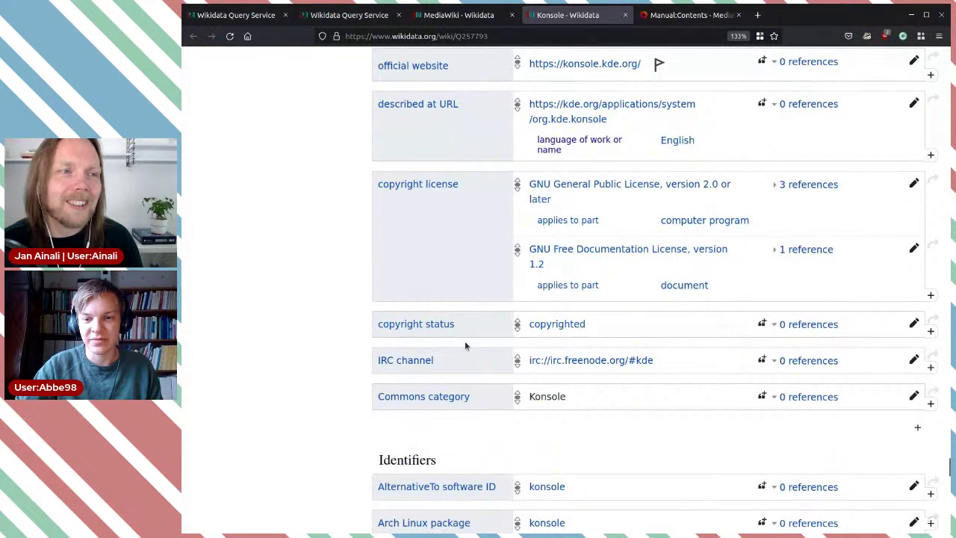
scroll(469, 321, "up", 3)
left_click(460, 17)
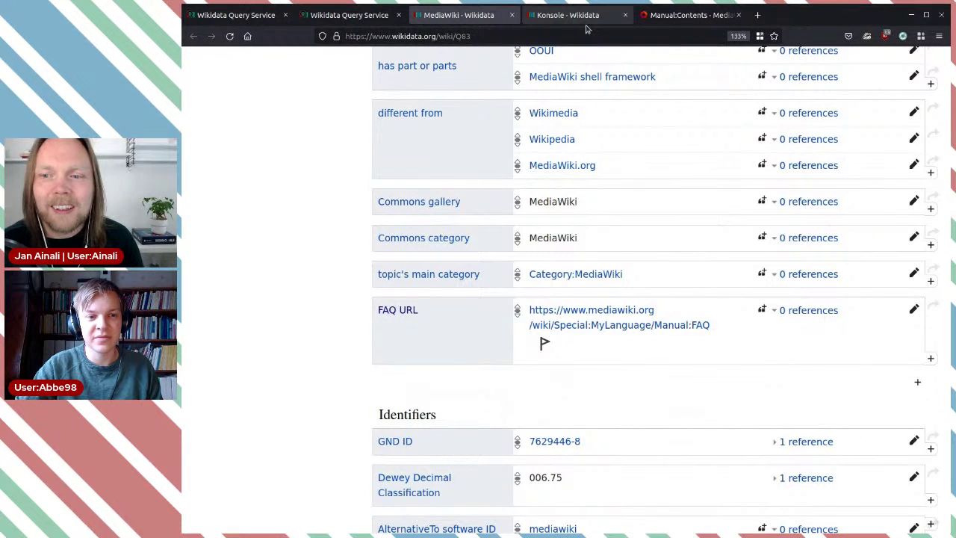
left_click(664, 18)
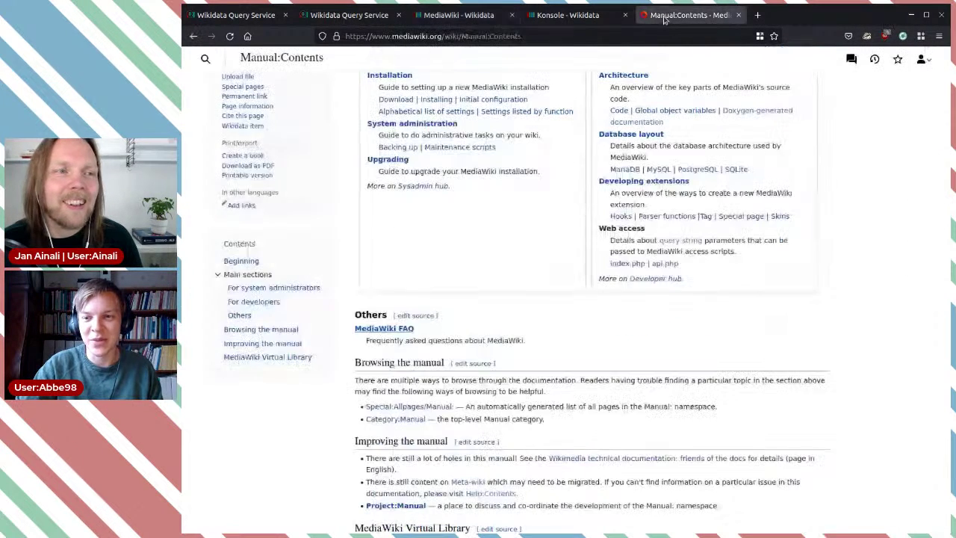
left_click(566, 15)
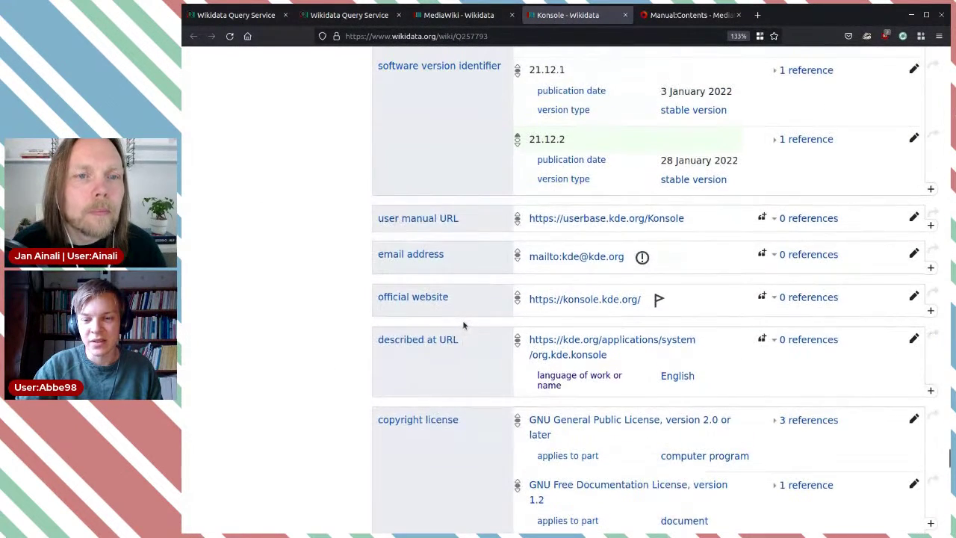
scroll(463, 323, "down", 3)
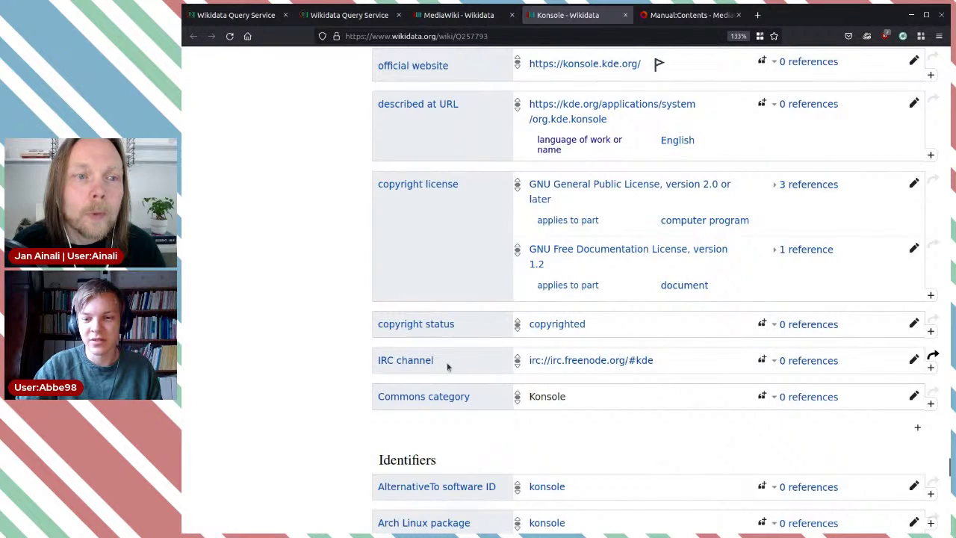
- Look through the Manual:Contents page on MediaWiki.org for an IRC channel, searching the page text for "irc"
left_click(686, 17)
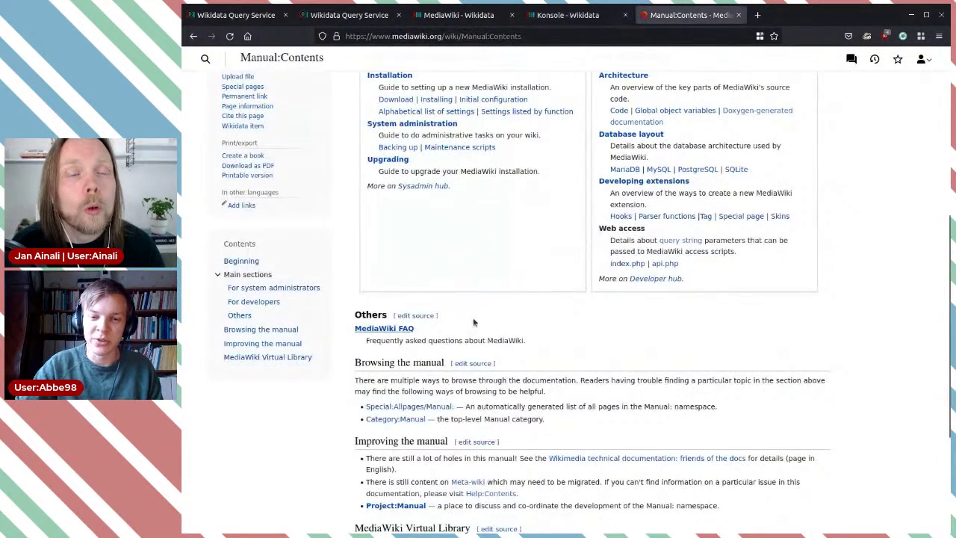
scroll(475, 320, "up", 5)
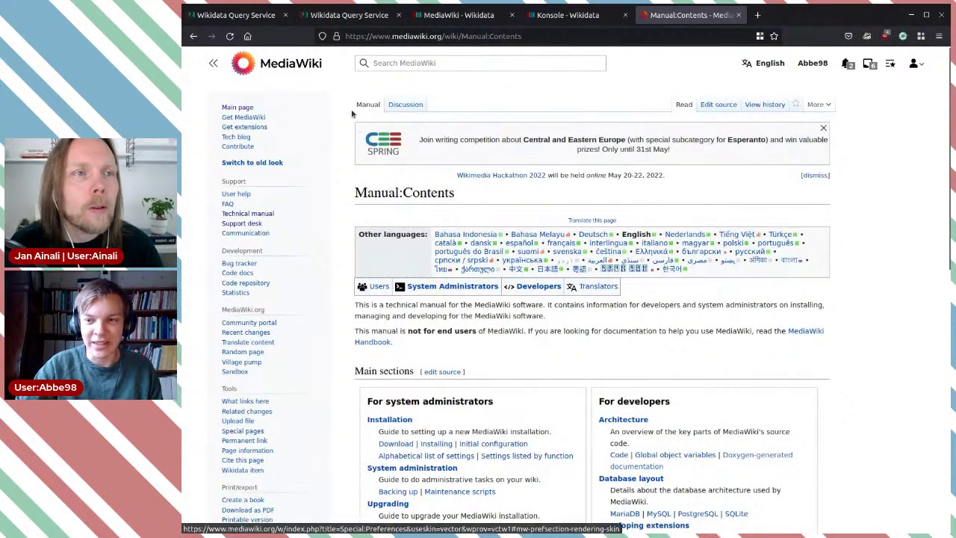
scroll(363, 138, "down", 5)
scroll(364, 138, "down", 5)
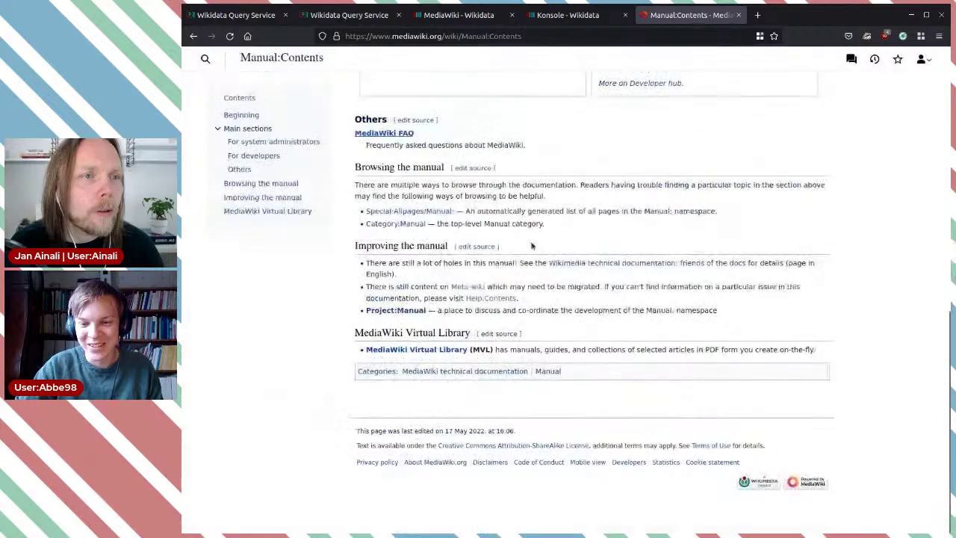
scroll(389, 338, "up", 4)
scroll(389, 338, "up", 3)
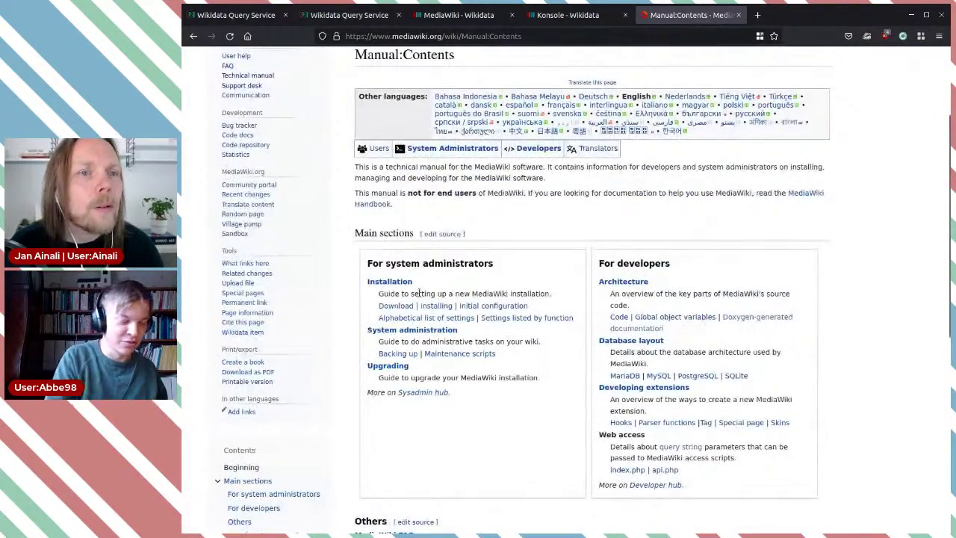
key("ctrl+f")
type("irc")
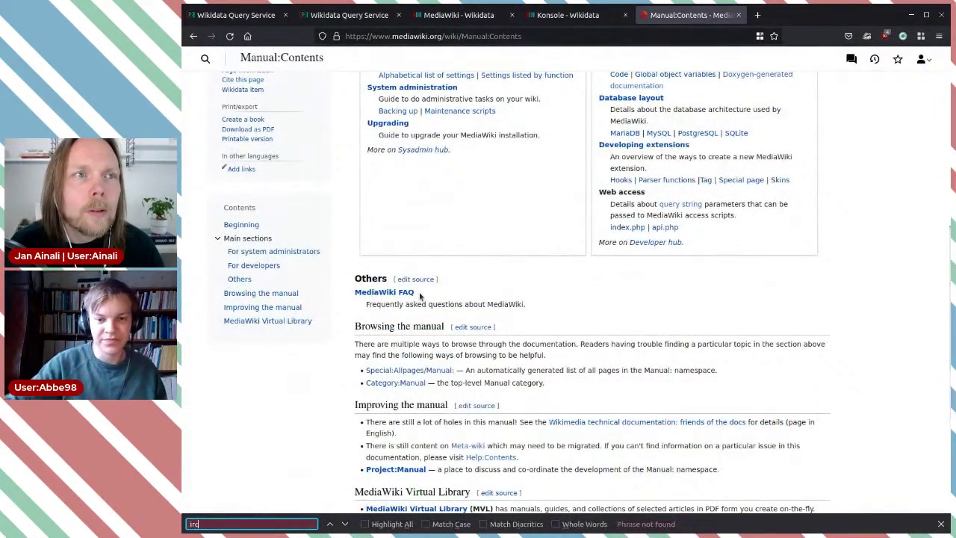
scroll(398, 151, "up", 4)
scroll(258, 295, "up", 1)
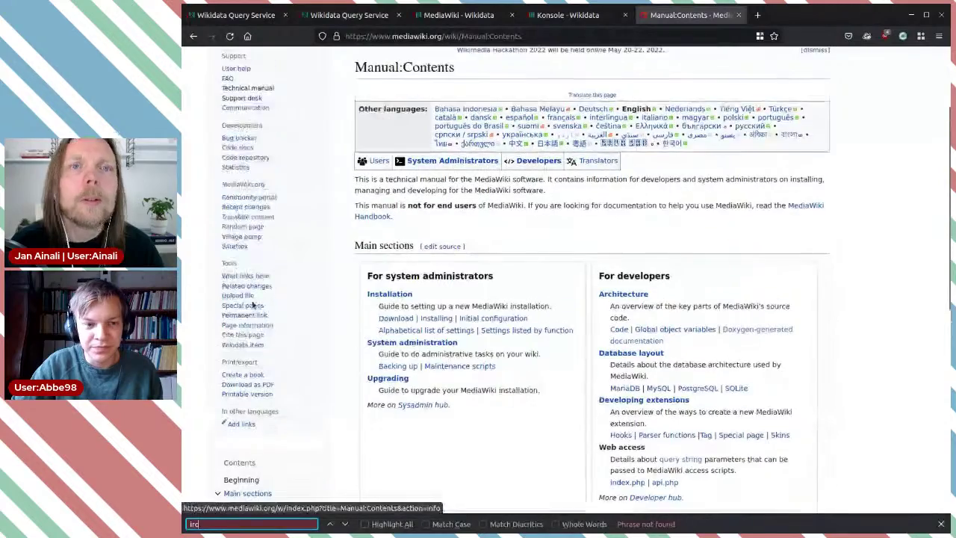
scroll(263, 286, "up", 2)
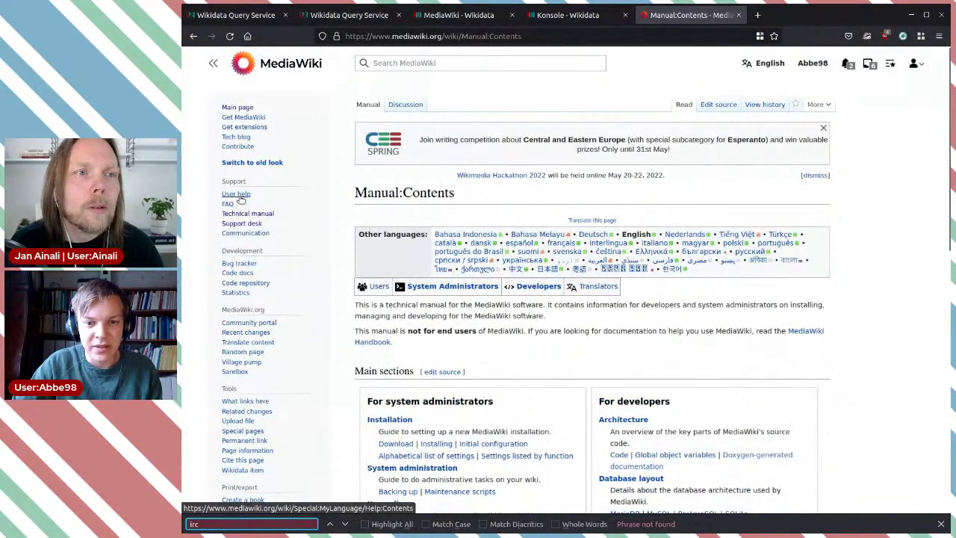
- Open the User help page of MediaWiki.org, skim its contents, and copy the page's URL
left_click(236, 195)
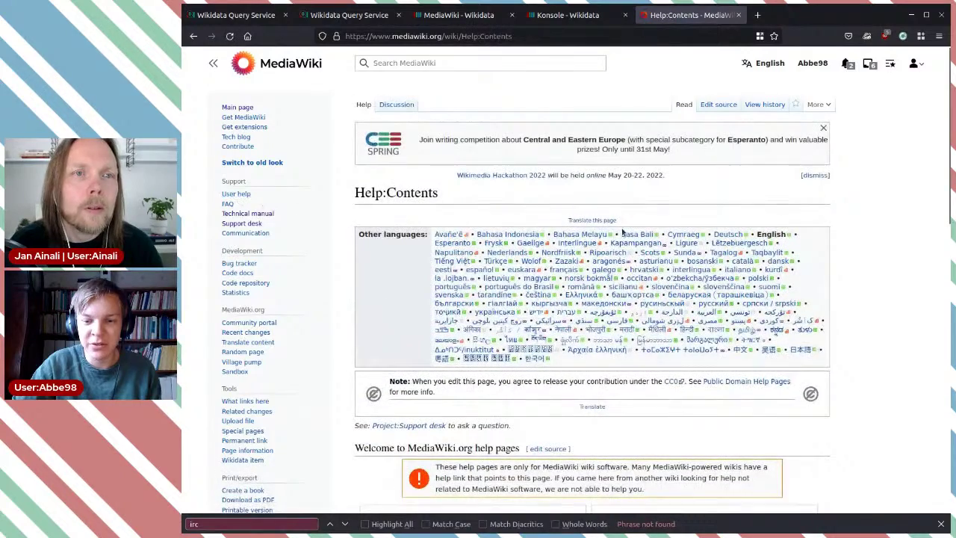
scroll(622, 234, "down", 5)
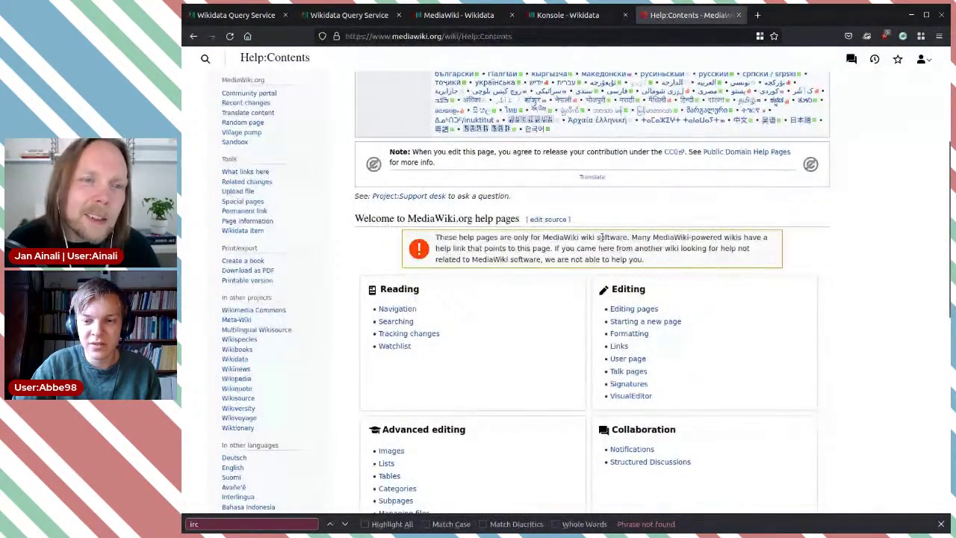
scroll(417, 394, "down", 4)
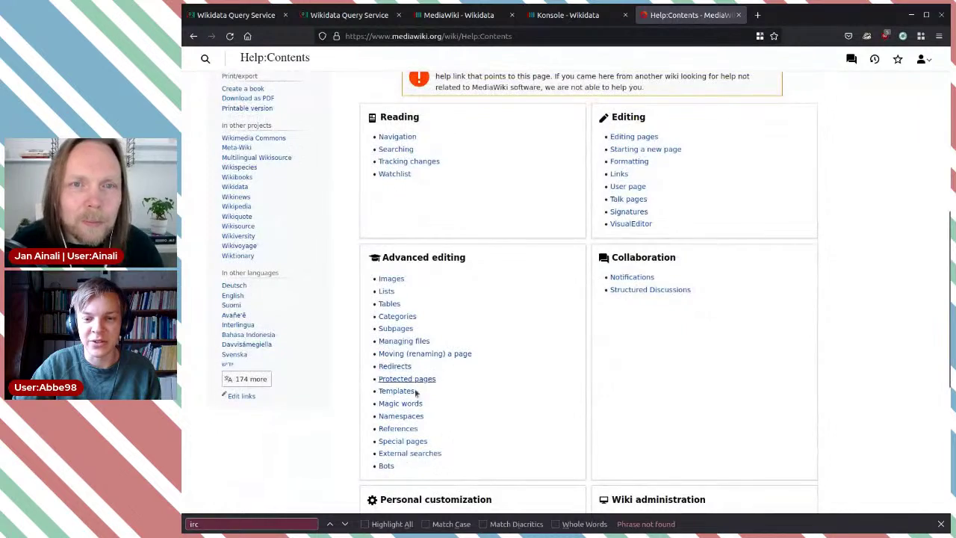
scroll(607, 408, "up", 4)
left_click(448, 35)
key("ctrl+c")
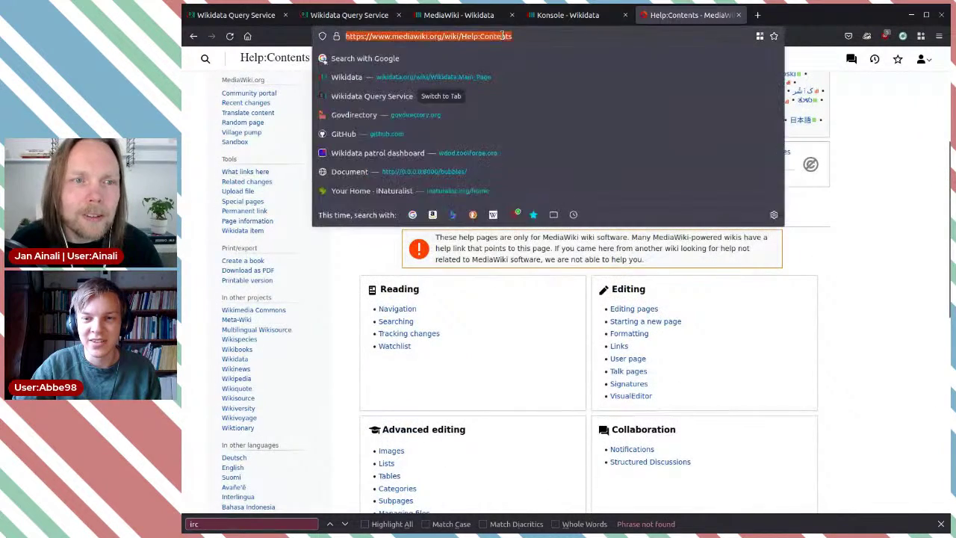
key("Escape")
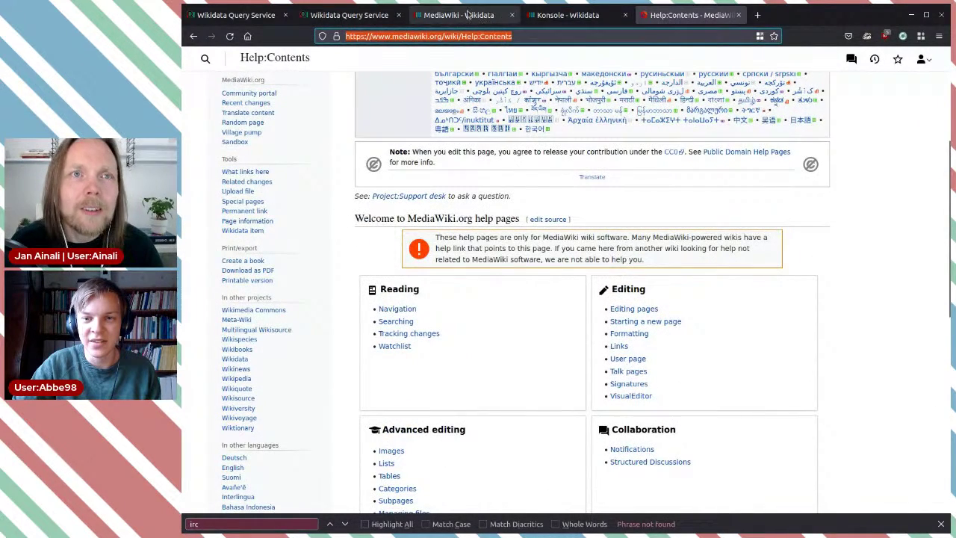
- Check in the Konsole item which property holds the link to the user manual
left_click(585, 15)
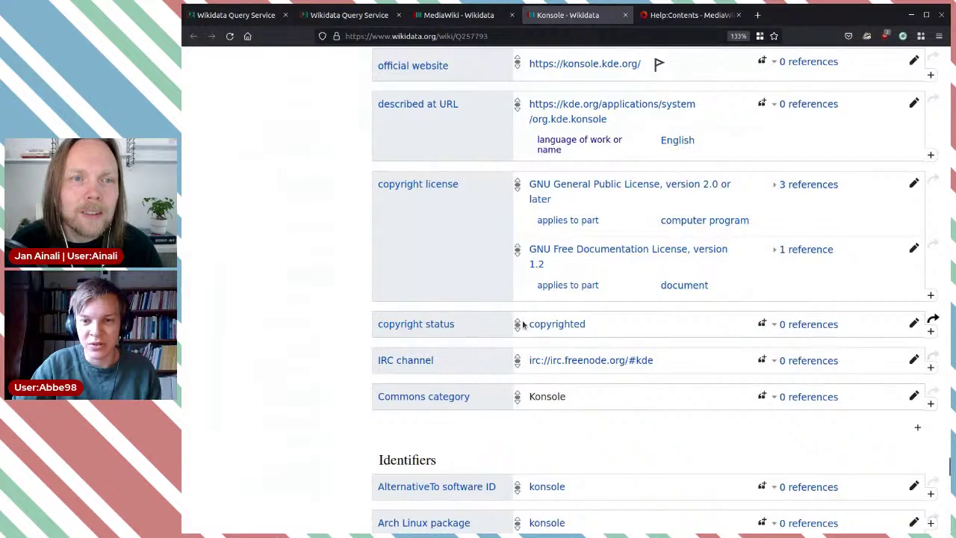
scroll(523, 323, "up", 4)
scroll(523, 324, "up", 4)
scroll(523, 324, "down", 4)
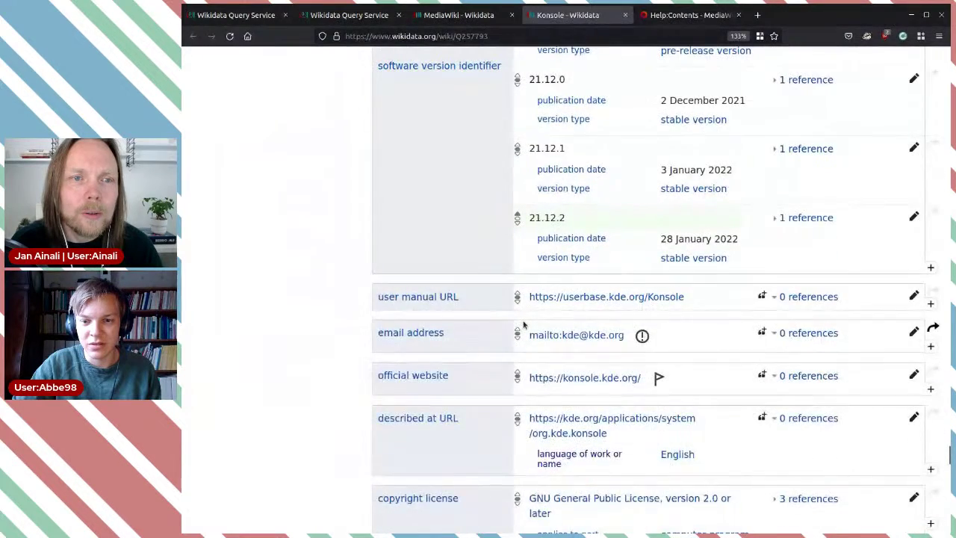
scroll(523, 324, "down", 3)
scroll(523, 324, "up", 1)
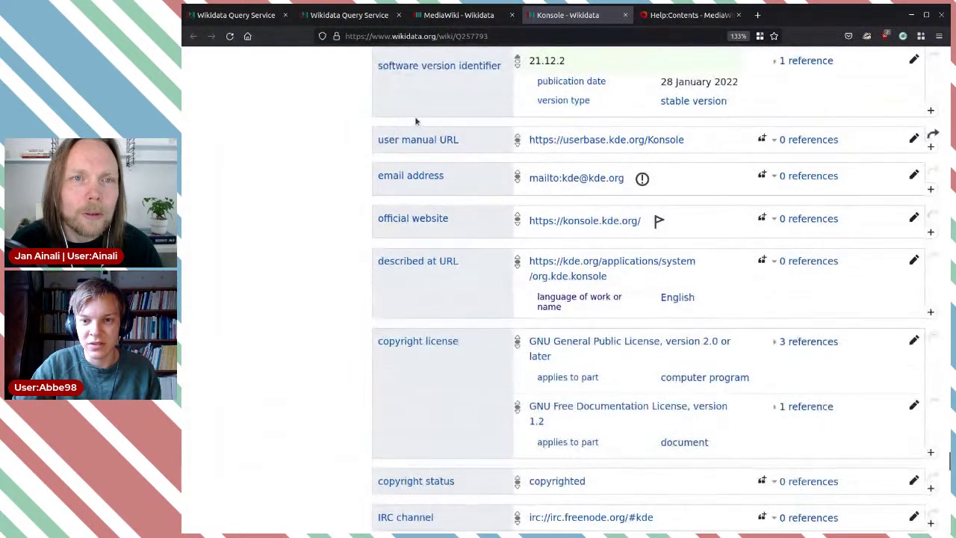
left_click(452, 14)
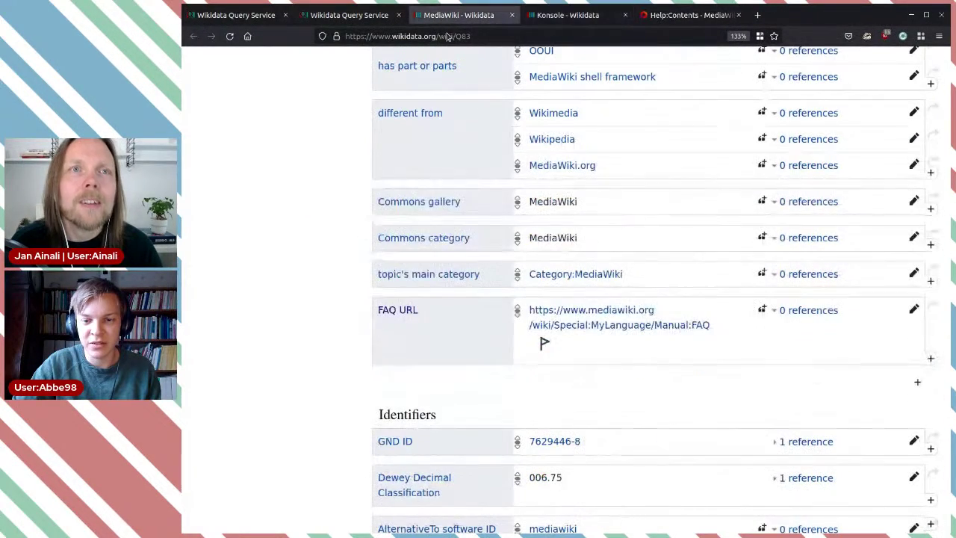
left_click(920, 382)
type("u")
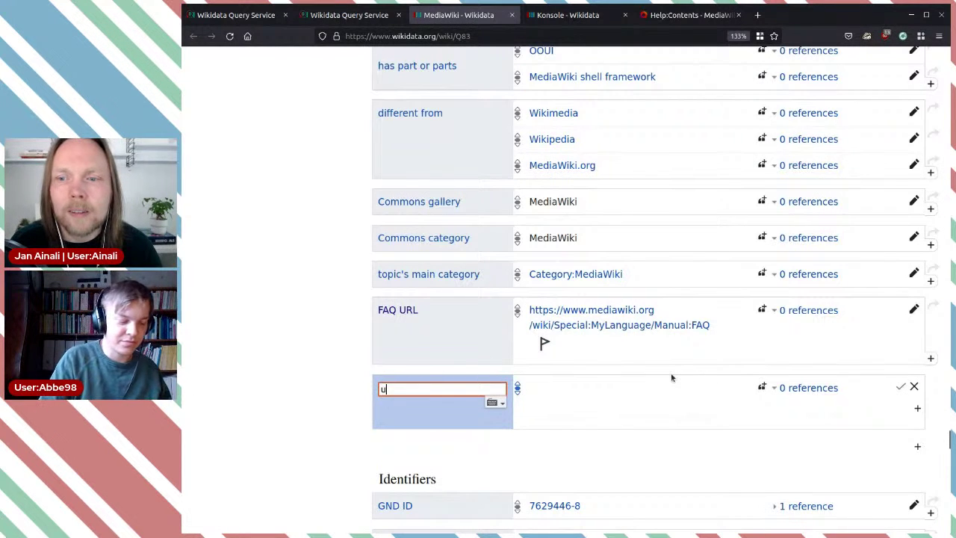
type("ser ma")
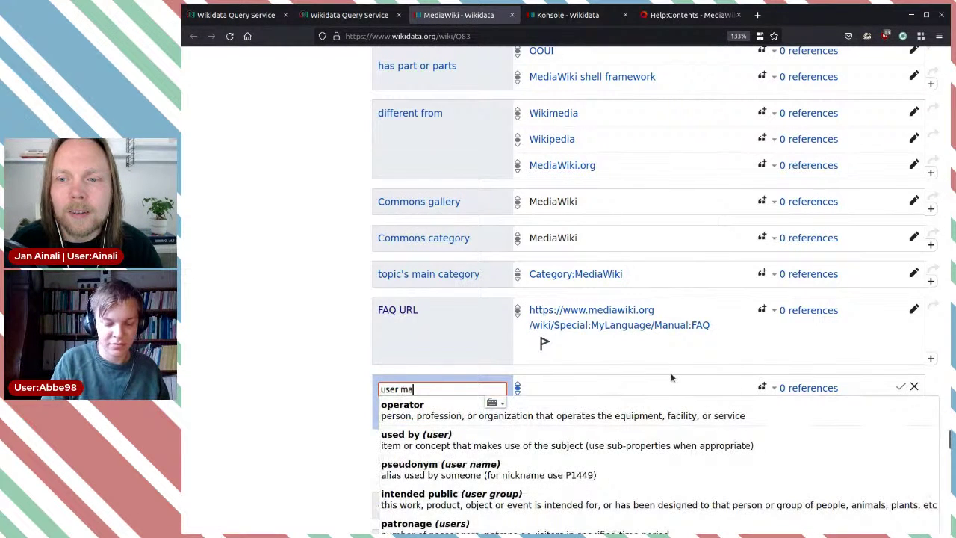
type("nual")
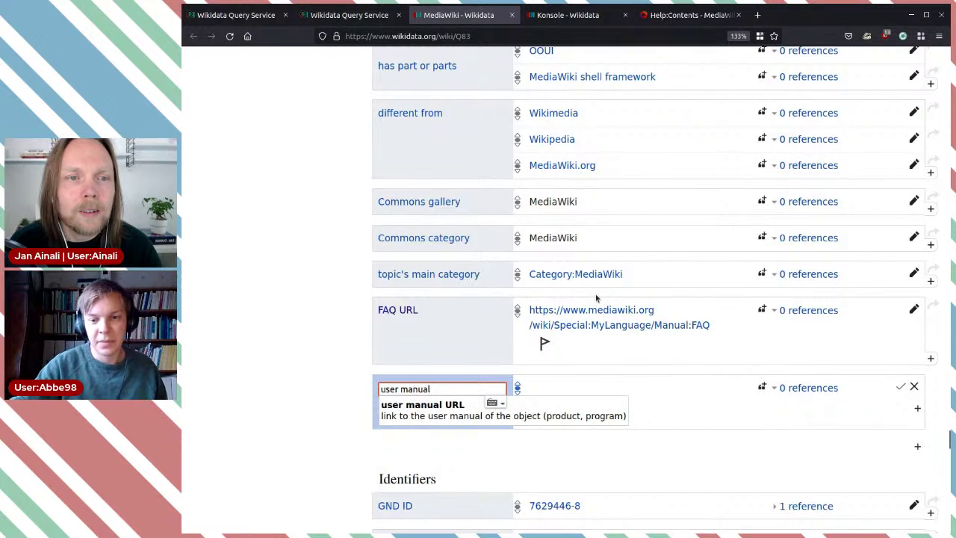
left_click(427, 418)
key("ctrl+v")
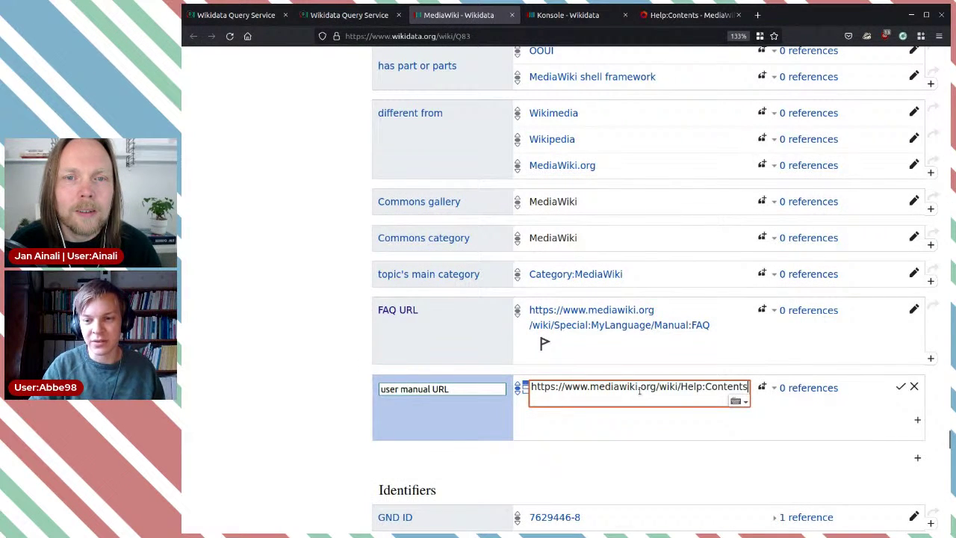
- Add the qualifier "language of work or name" with the value English to the user manual URL statement and publish it
left_click(917, 420)
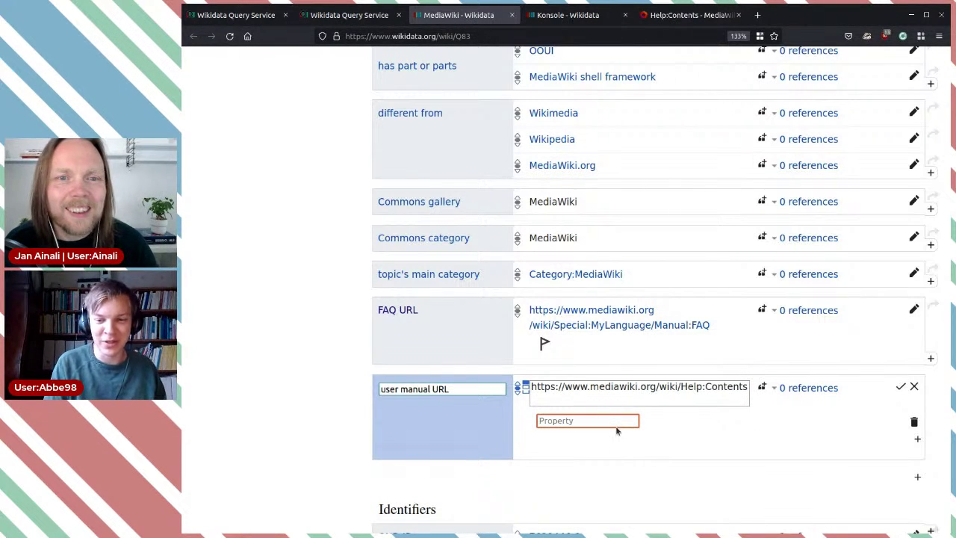
type("language")
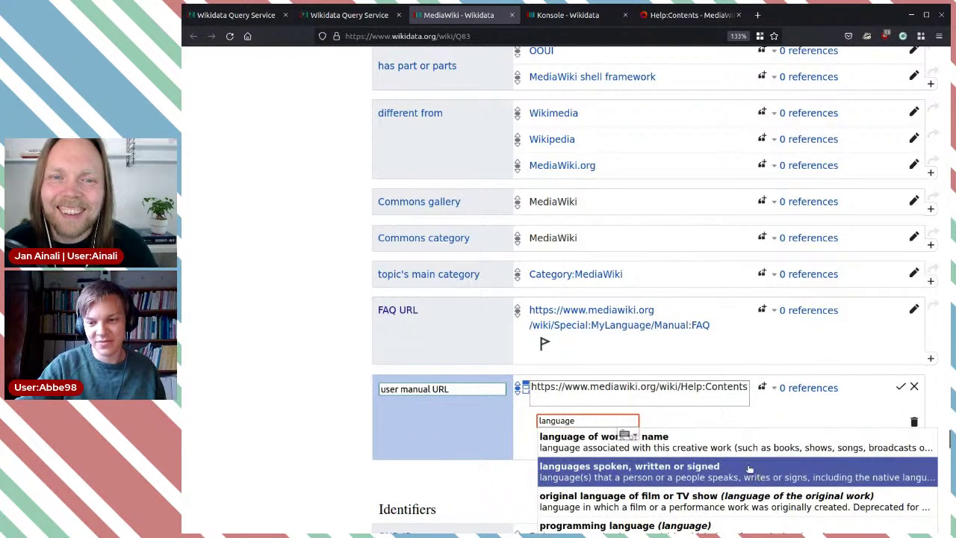
left_click(730, 450)
type("Eng")
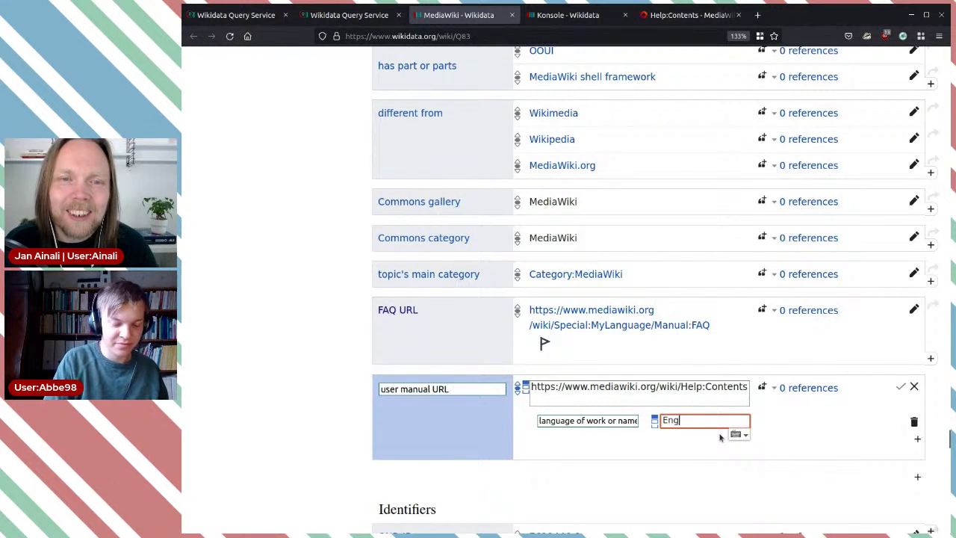
type("lish")
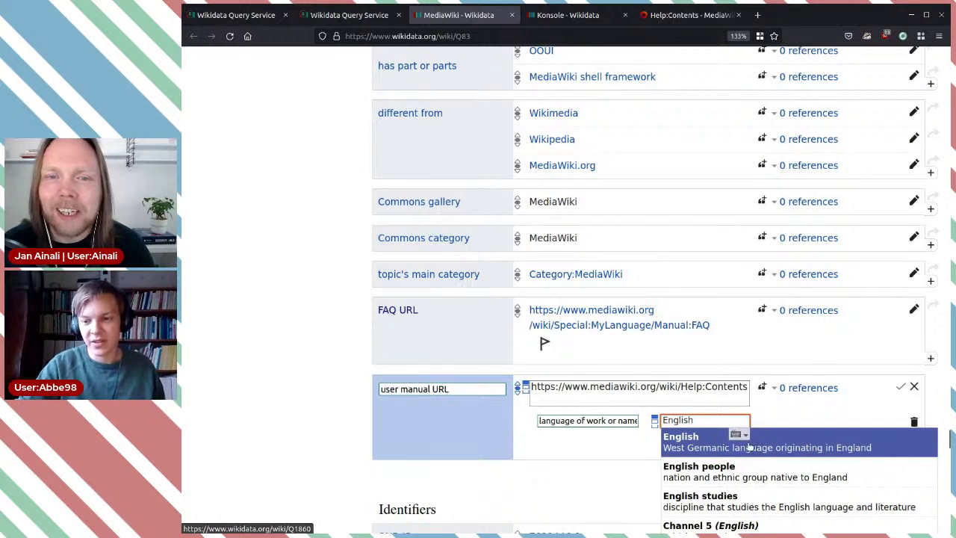
left_click(714, 444)
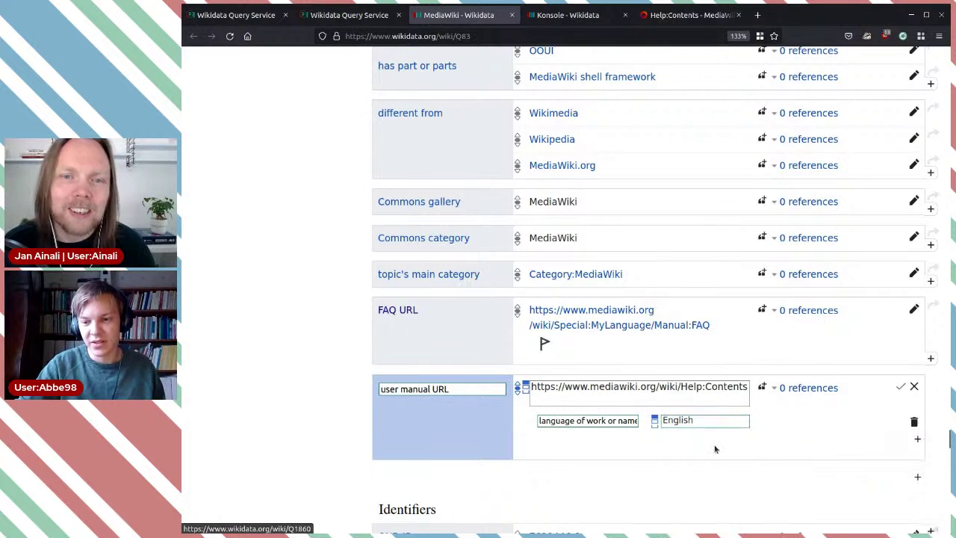
left_click(899, 386)
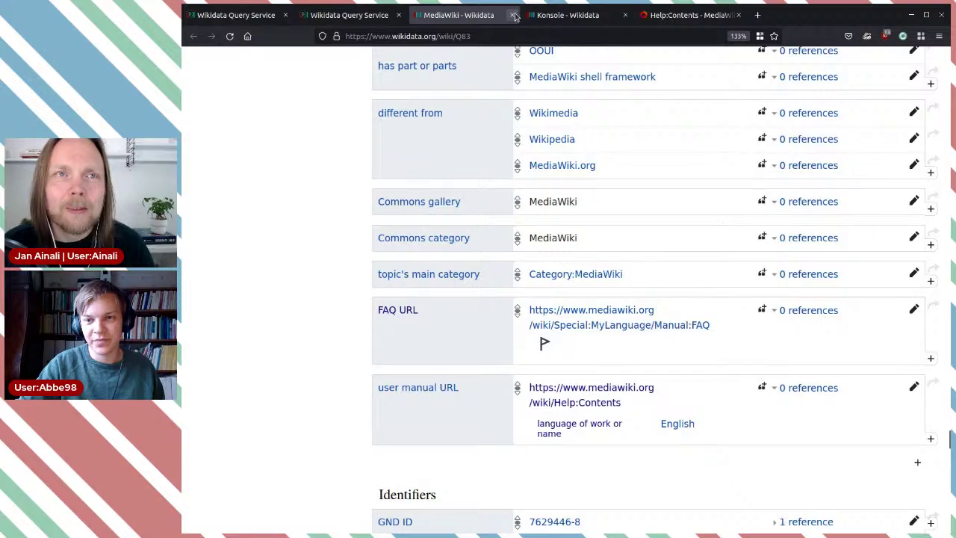
- Open the Communication page of MediaWiki.org and examine its forums and chat sections, including the IRC channels
left_click(683, 13)
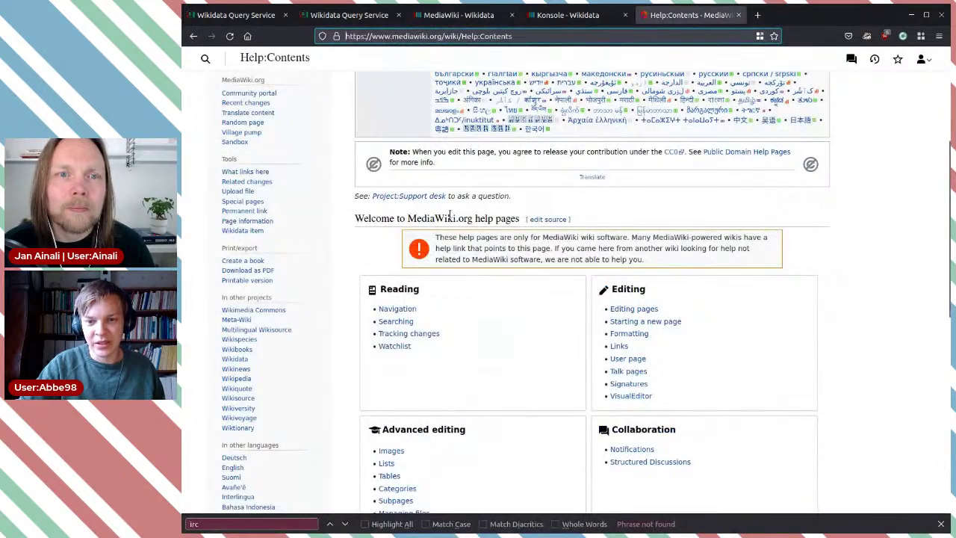
scroll(259, 194, "up", 2)
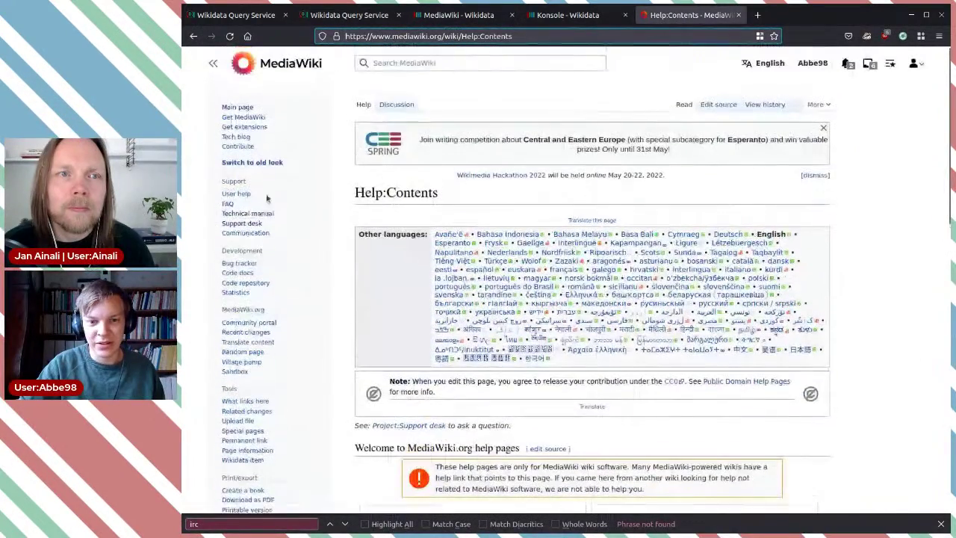
left_click(254, 233)
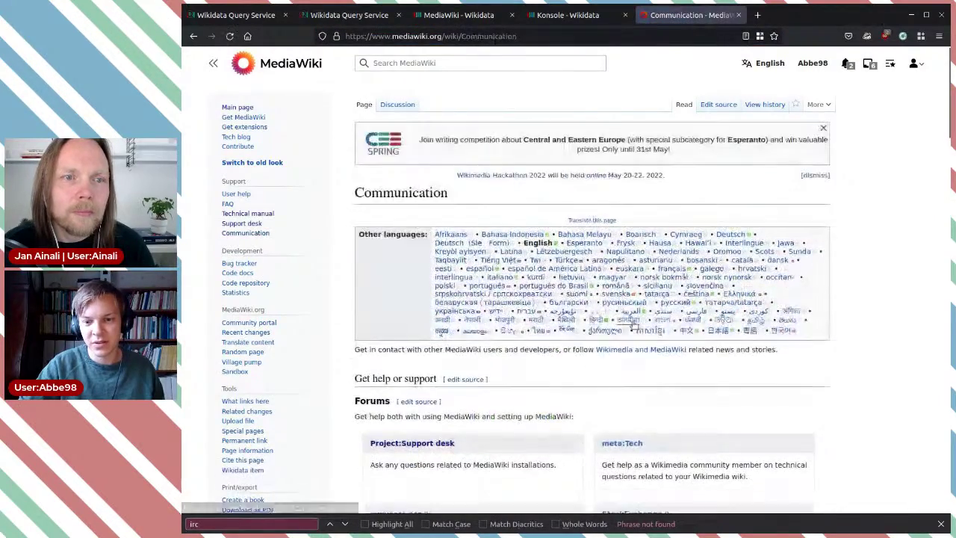
scroll(452, 284, "down", 4)
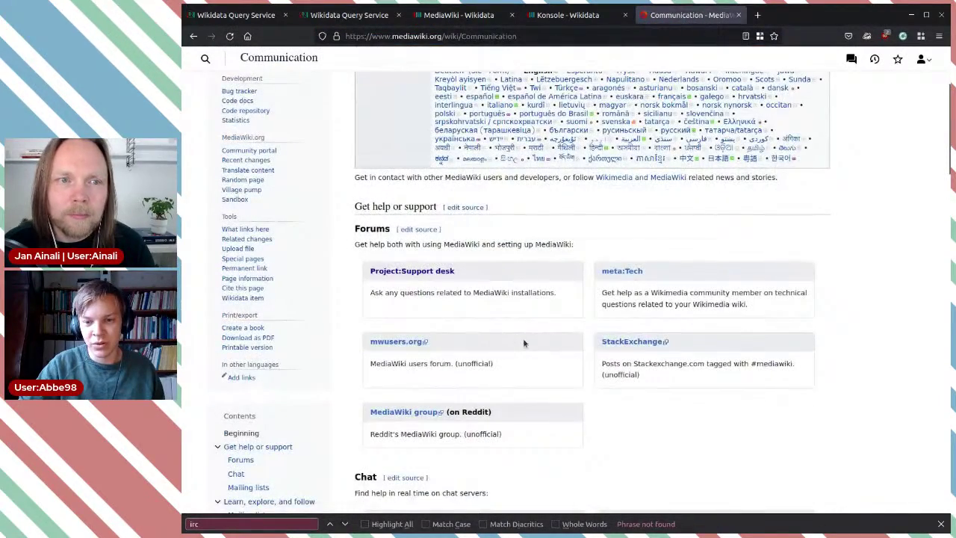
scroll(523, 343, "down", 1)
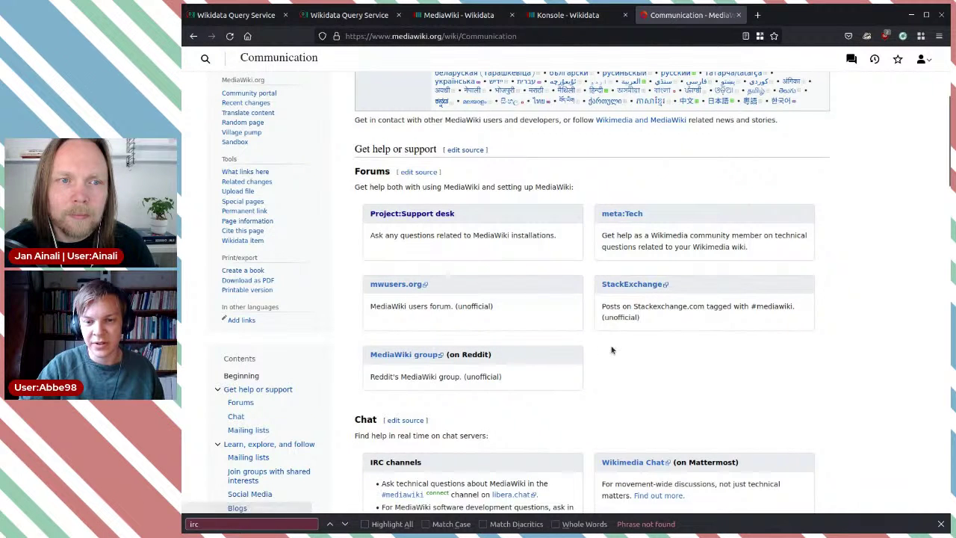
scroll(598, 350, "down", 3)
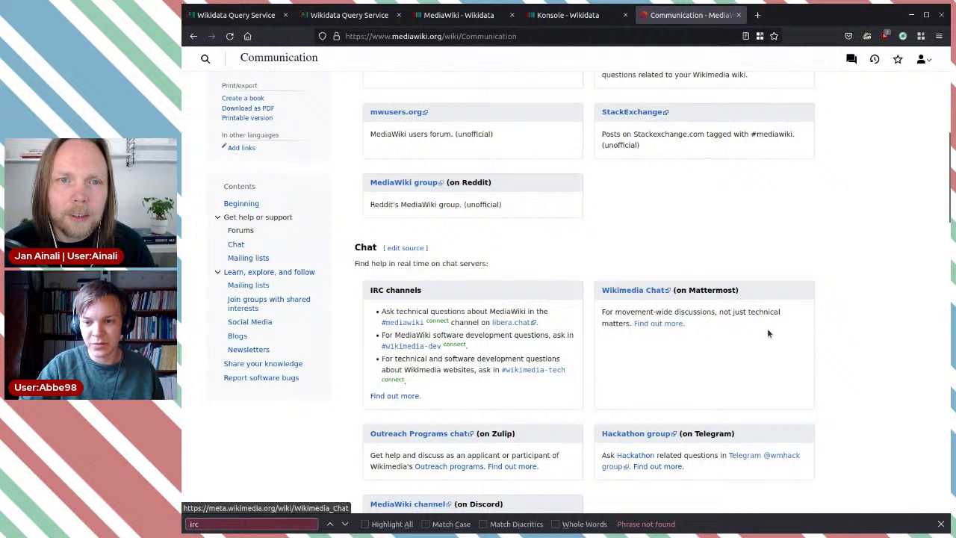
scroll(767, 329, "down", 2)
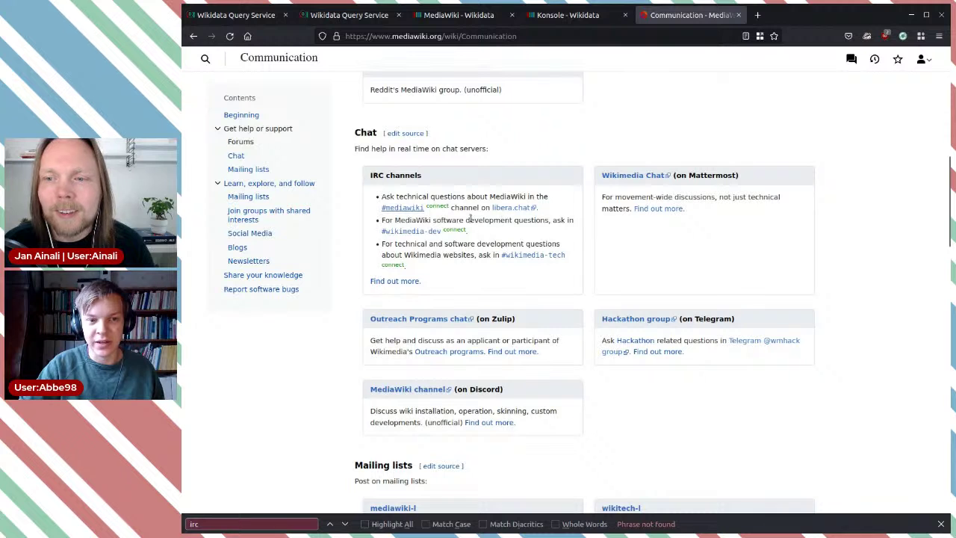
- Search the MediaWiki item on Wikidata for an existing IRC statement
left_click(459, 15)
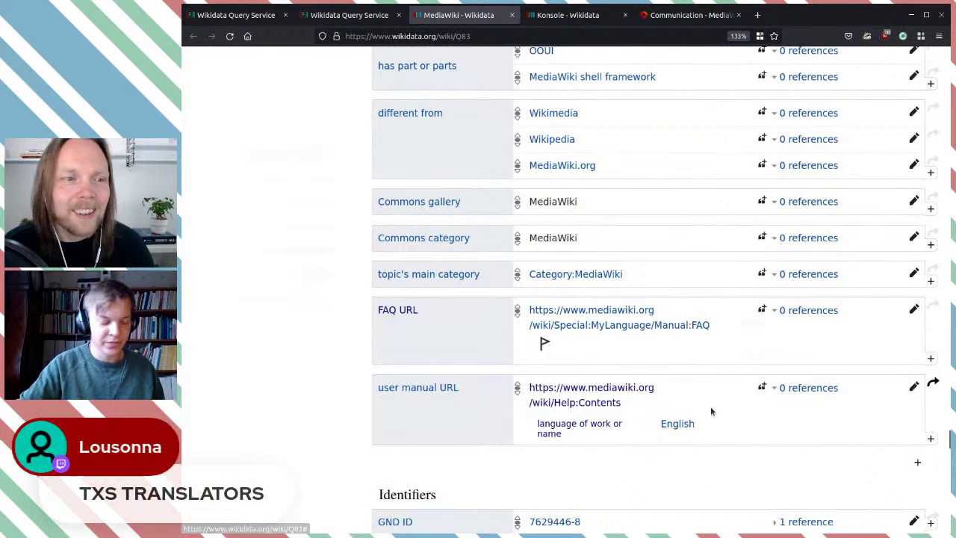
key("ctrl+f")
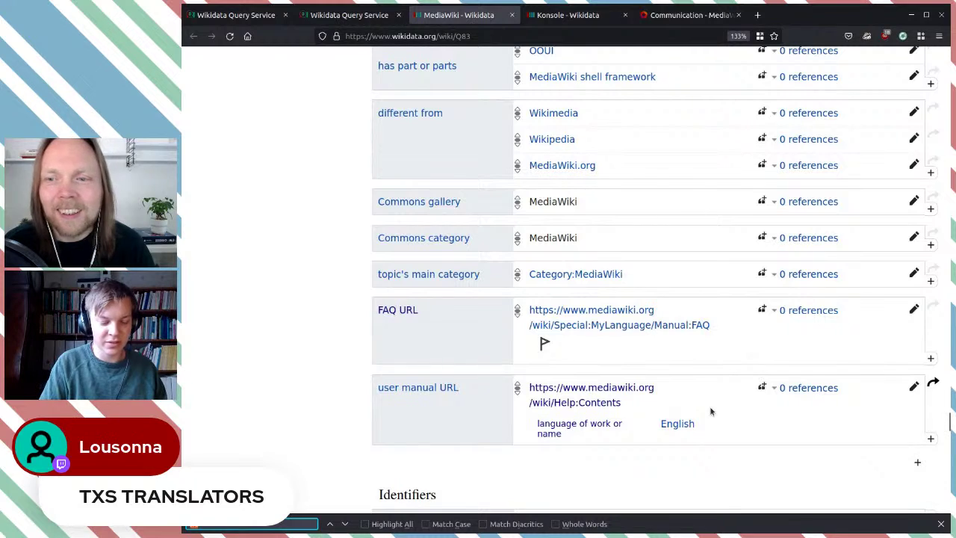
type("irc")
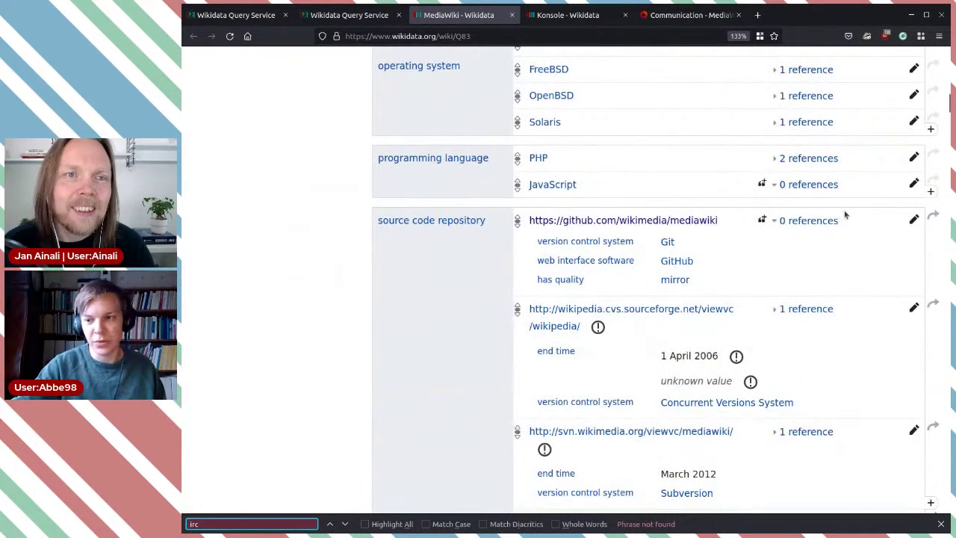
- Start an "IRC channel" statement on the MediaWiki item with the value ircs://irc.libera.chat:6697/mediawiki and try to publish it
scroll(865, 208, "down", 5)
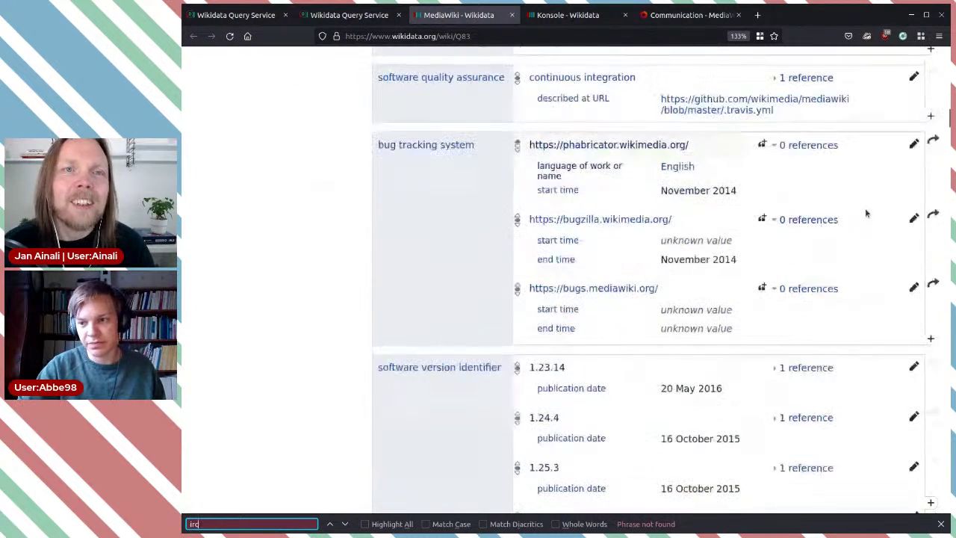
scroll(865, 208, "down", 10)
left_click_drag(946, 297, 936, 463)
left_click(919, 362)
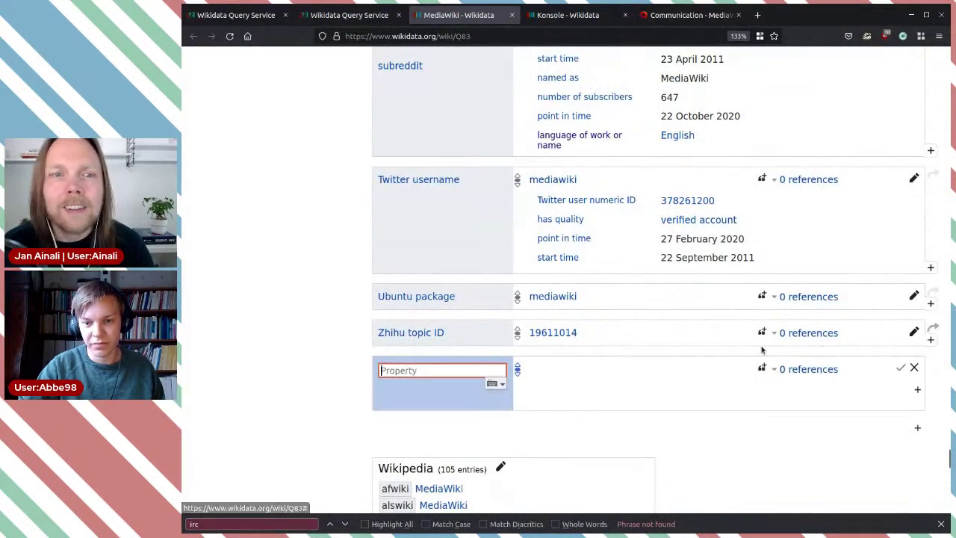
type("irc")
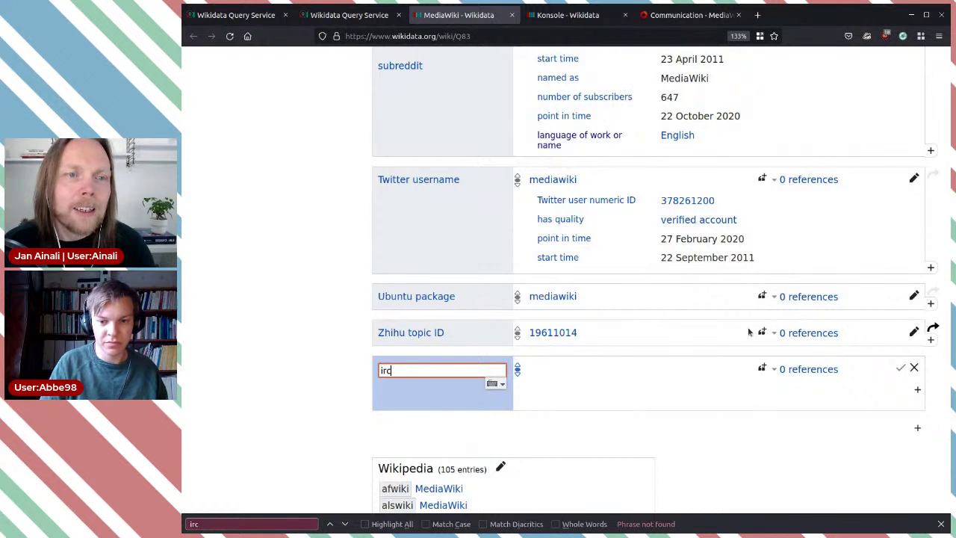
left_click(592, 371)
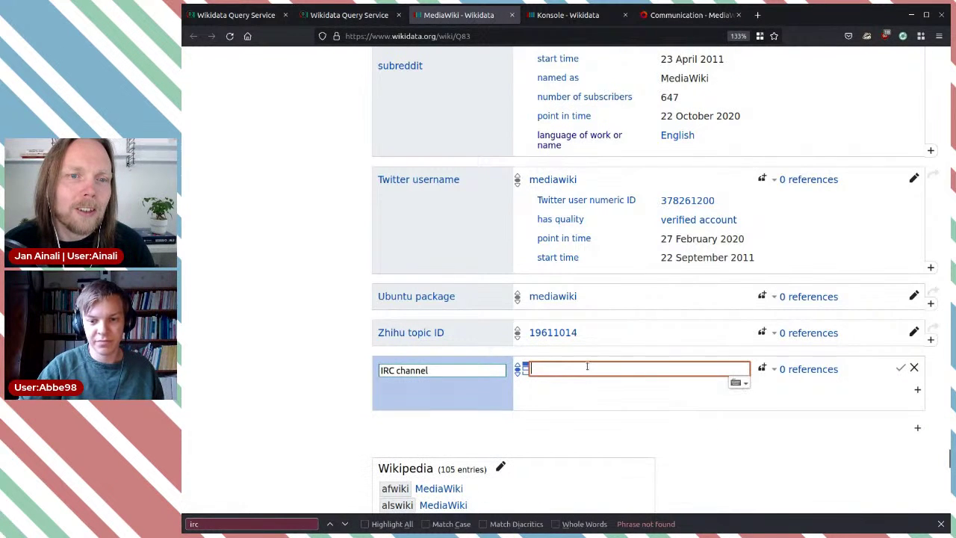
type("ircs://irc.libera.chat:6697/mediawiki")
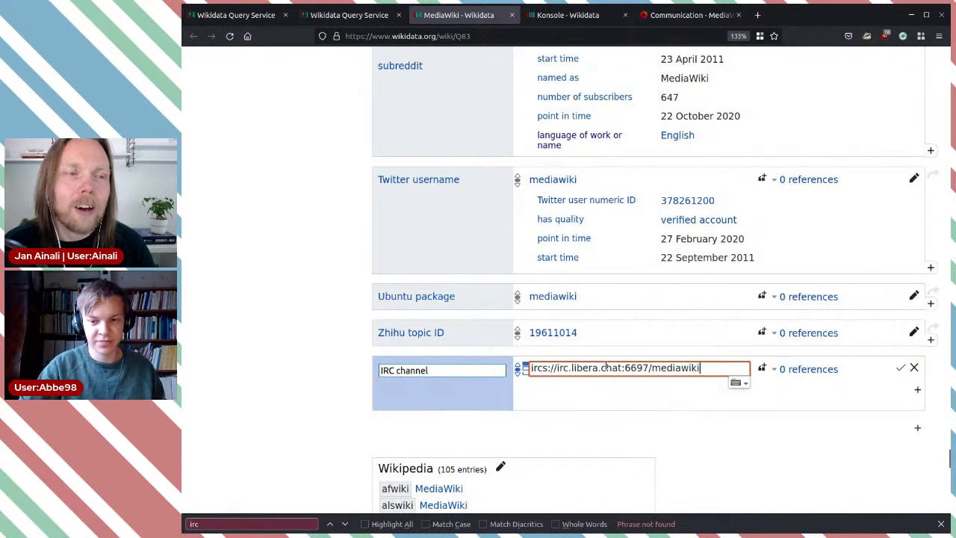
left_click(900, 369)
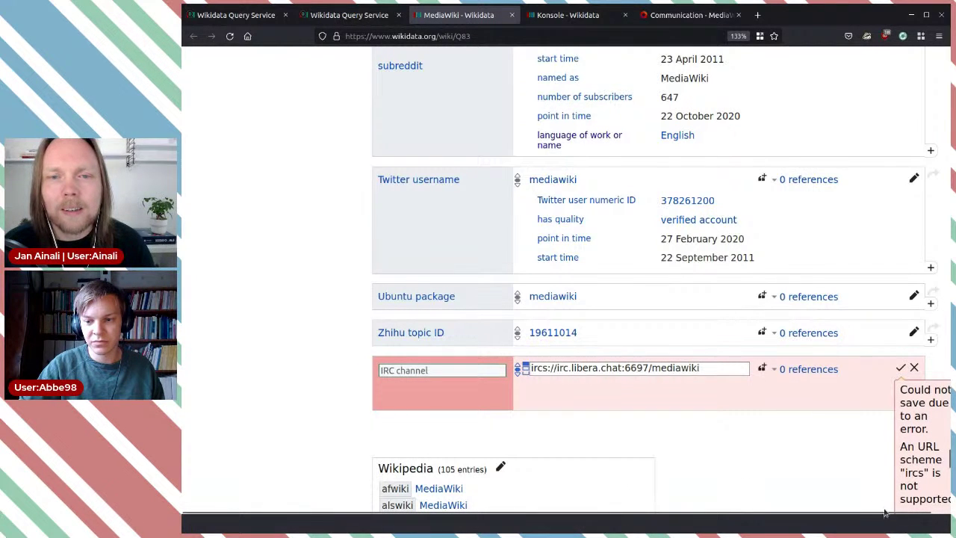
- Try again to publish the IRC channel statement with its ircs:// address
key("Escape")
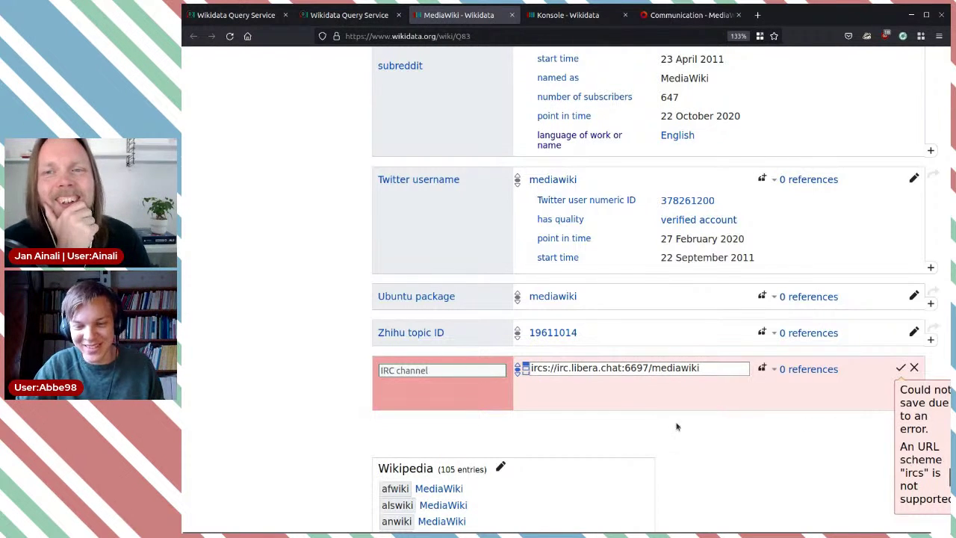
left_click(734, 418)
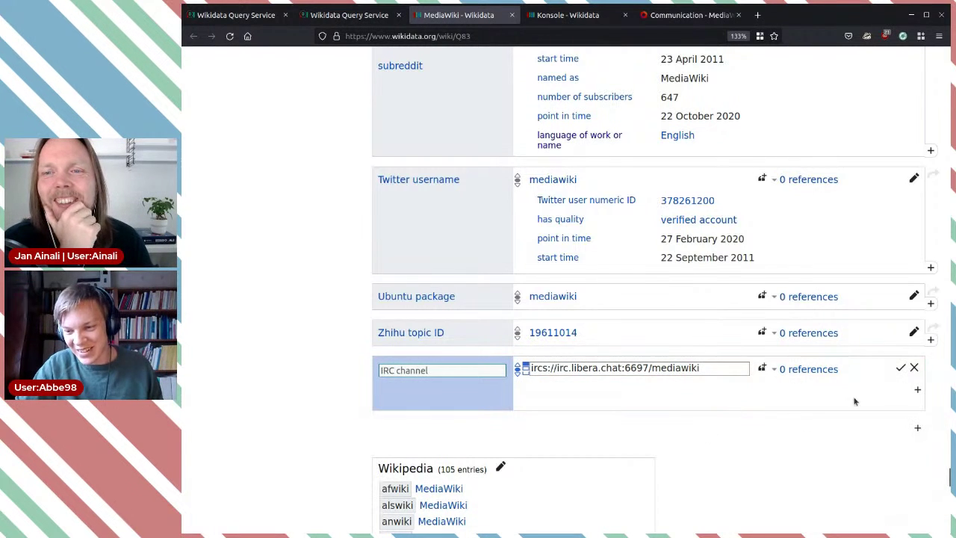
left_click(901, 369)
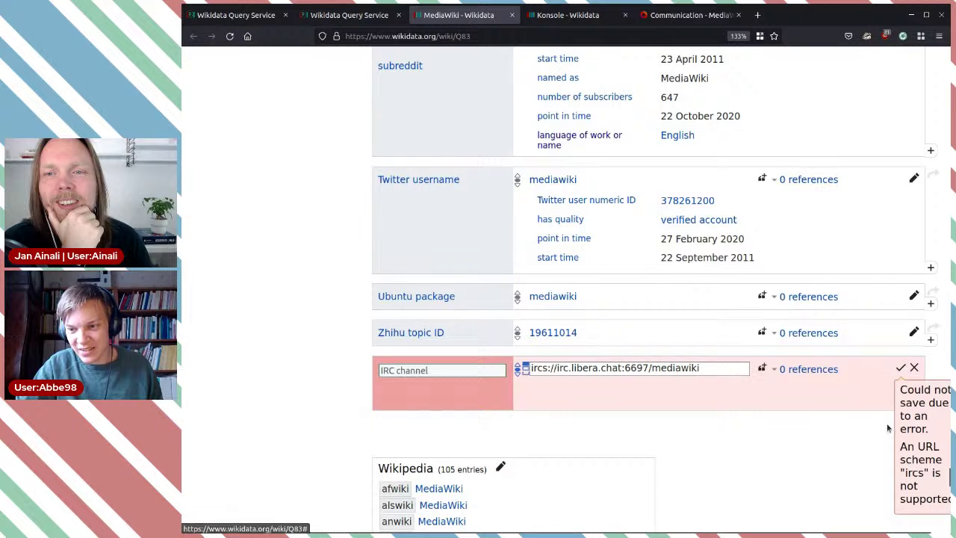
left_click_drag(939, 447, 910, 394)
left_click(916, 444)
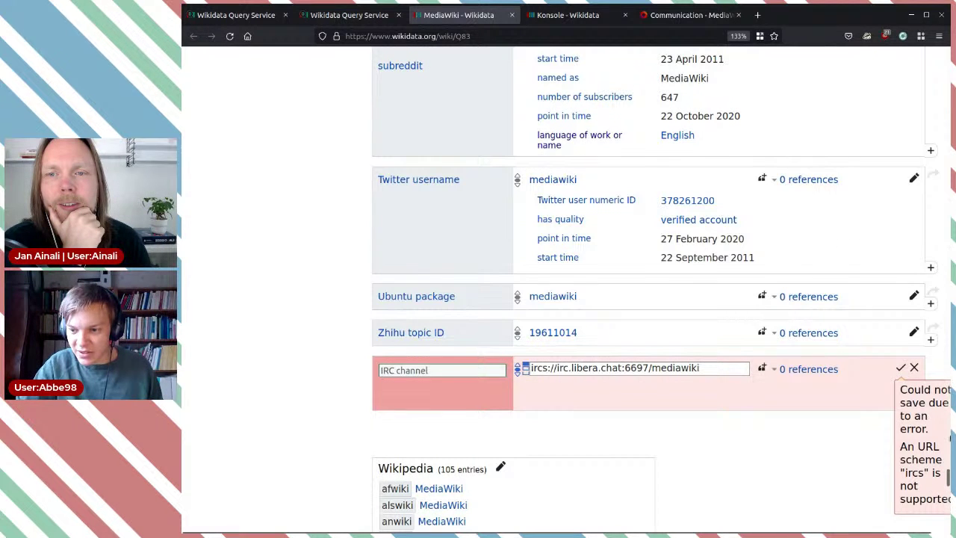
left_click(949, 482)
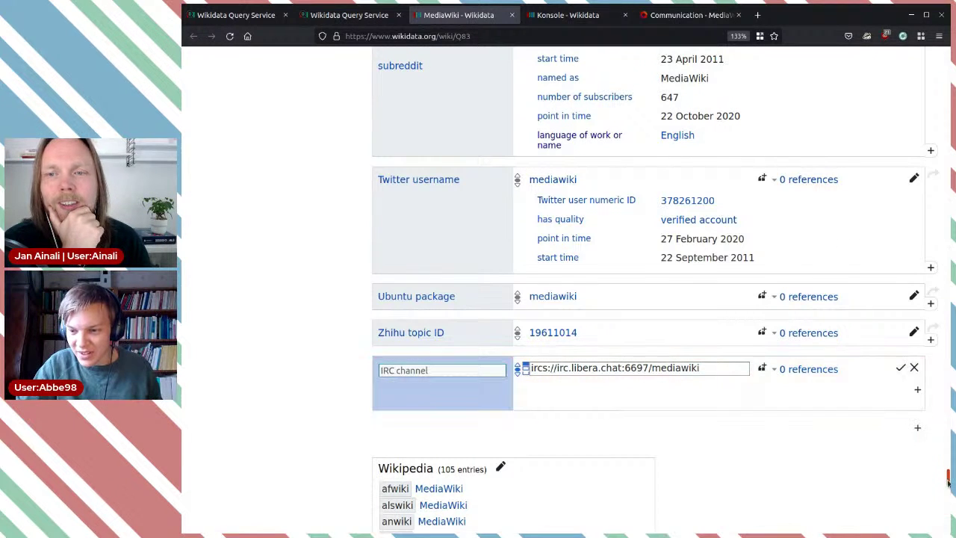
left_click(901, 367)
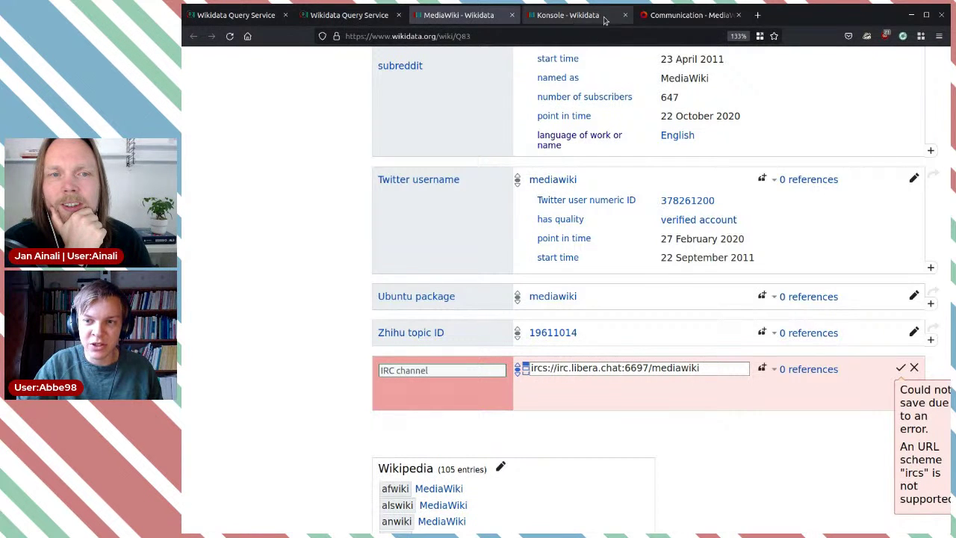
- Check the #mediawiki link on MediaWiki.org's Communication page, and publish the IRC channel statement as irc://irc.libera.chat:6697/mediawiki
left_click(660, 20)
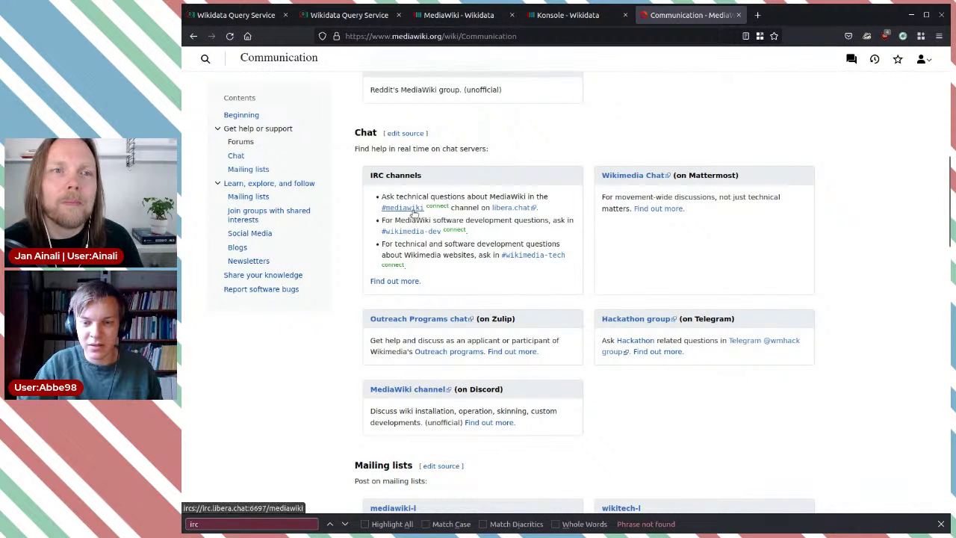
left_click(469, 19)
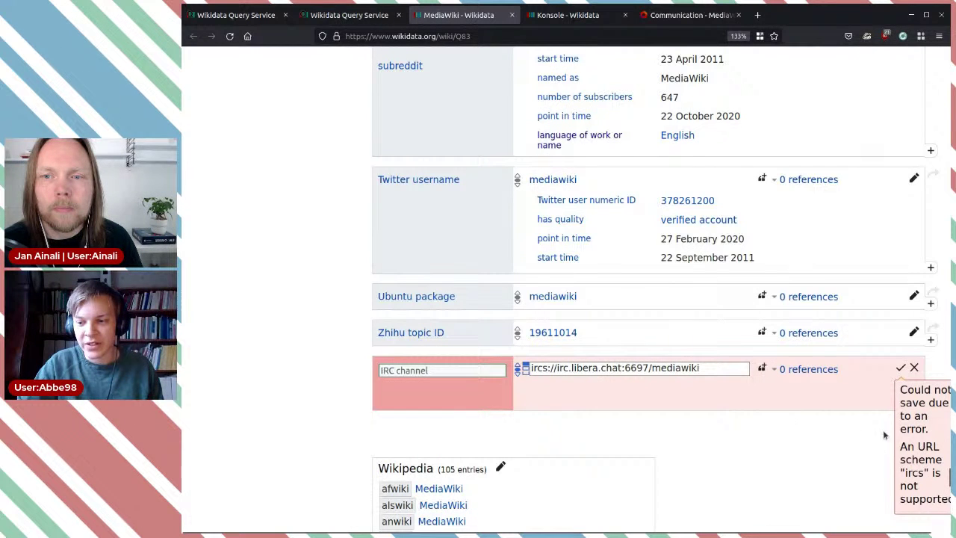
left_click(548, 367)
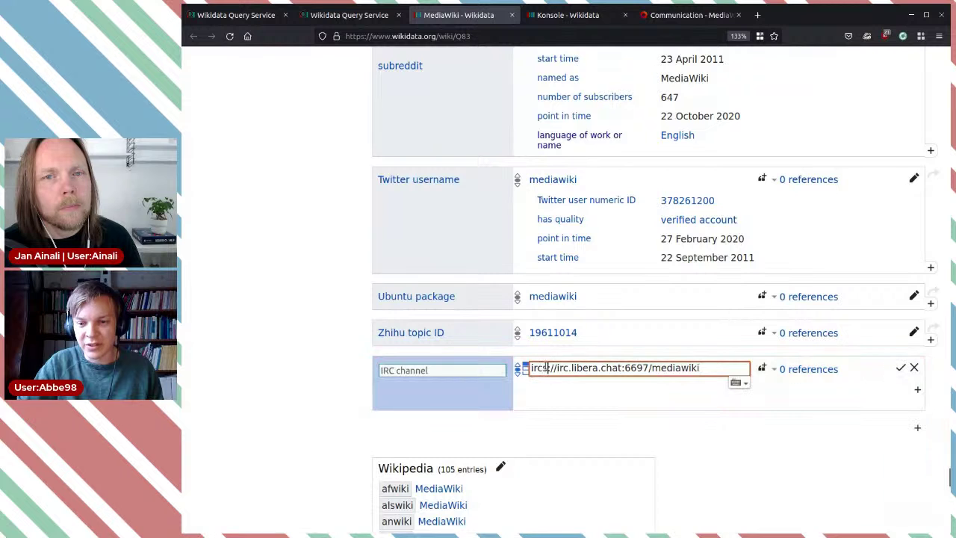
key("BackSpace")
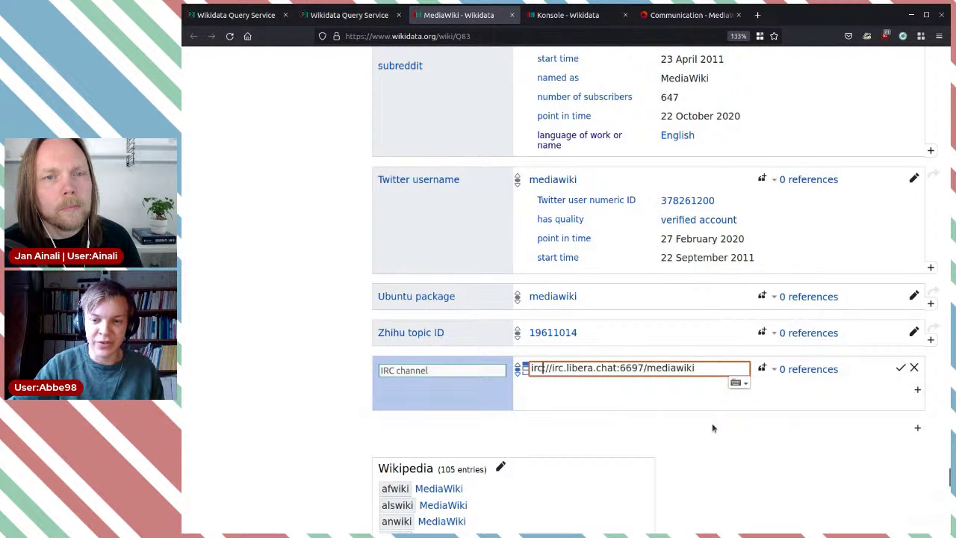
type(":")
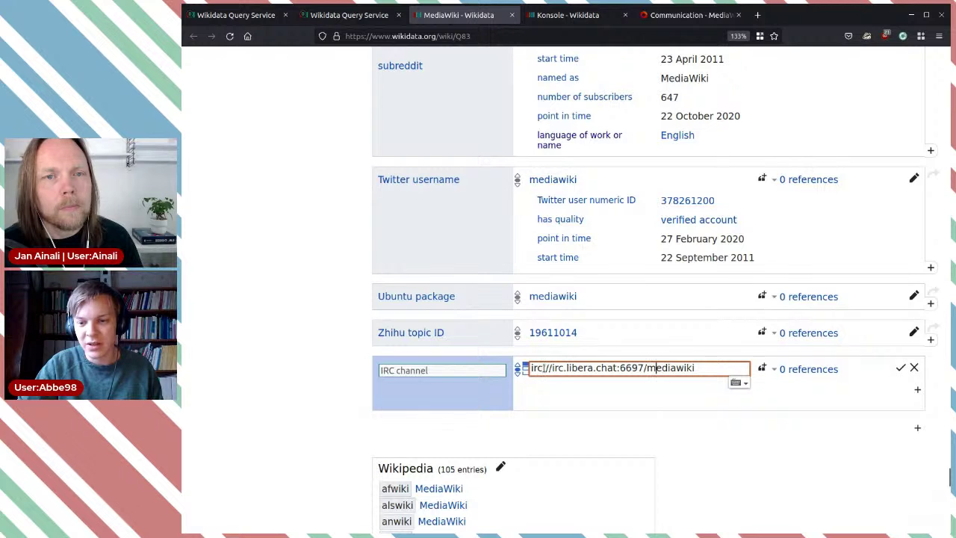
type("s")
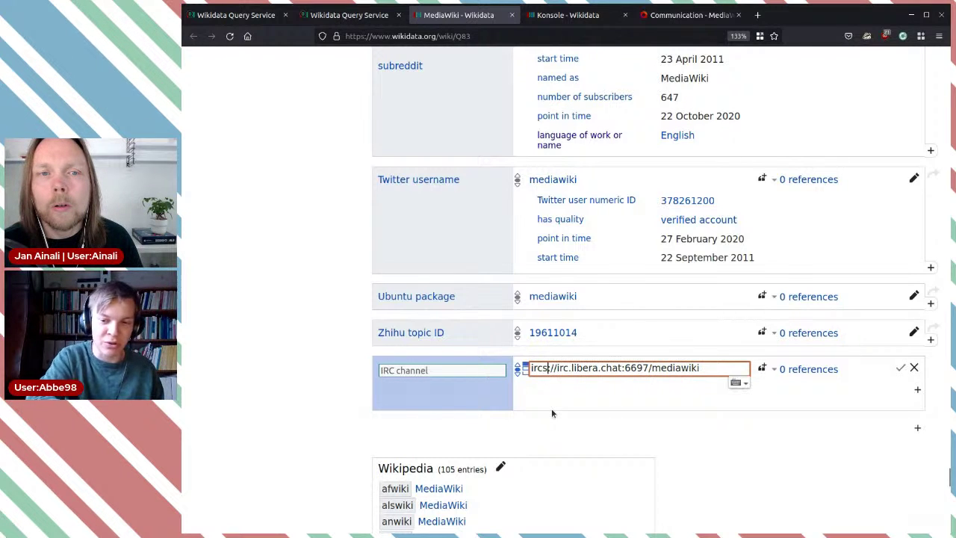
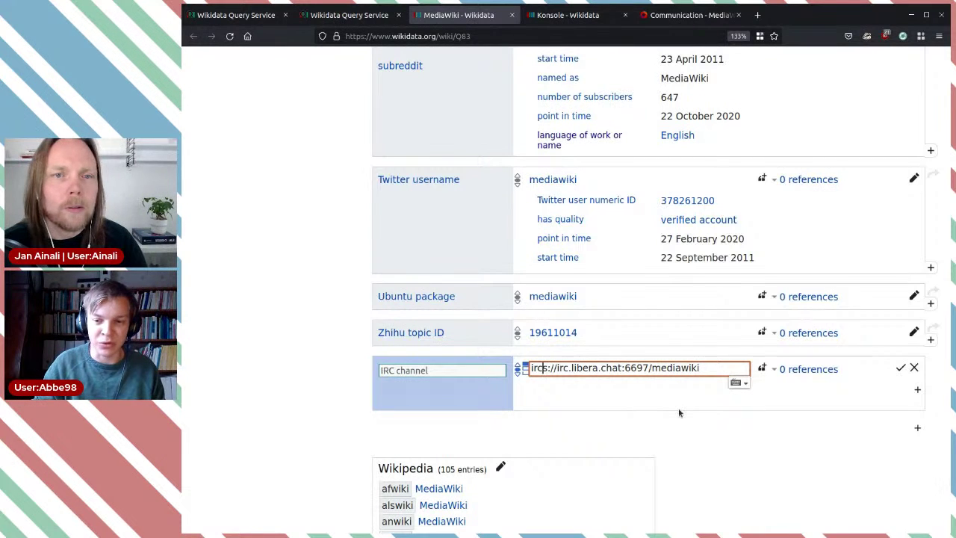
key("BackSpace")
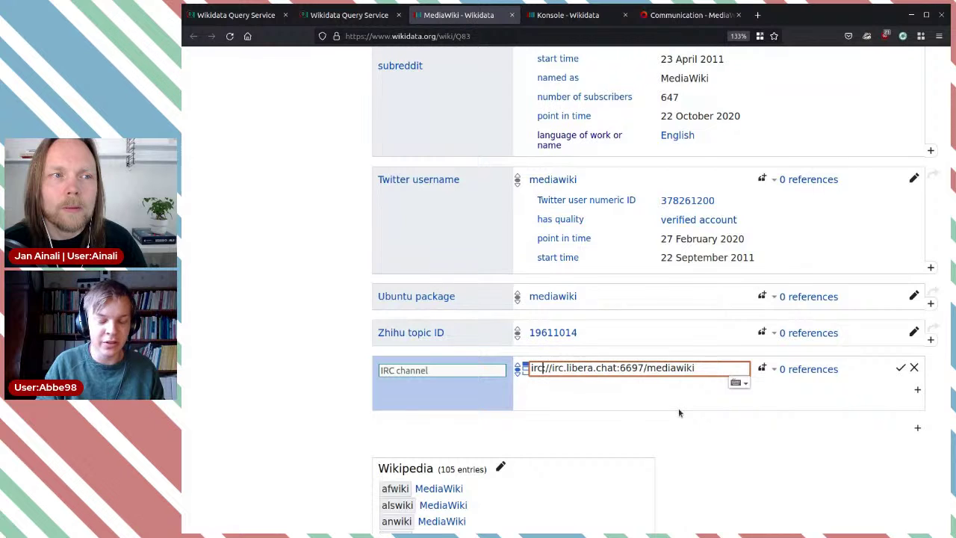
left_click(901, 368)
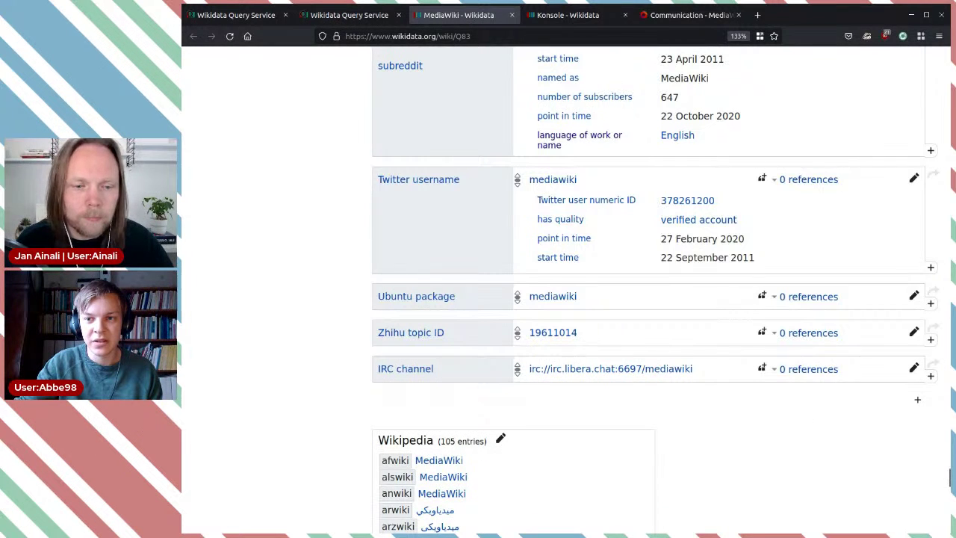
- Examine the forums, chat and mailing list sections of the Communication page and search it for "reddit" to find the MediaWiki group
left_click(689, 15)
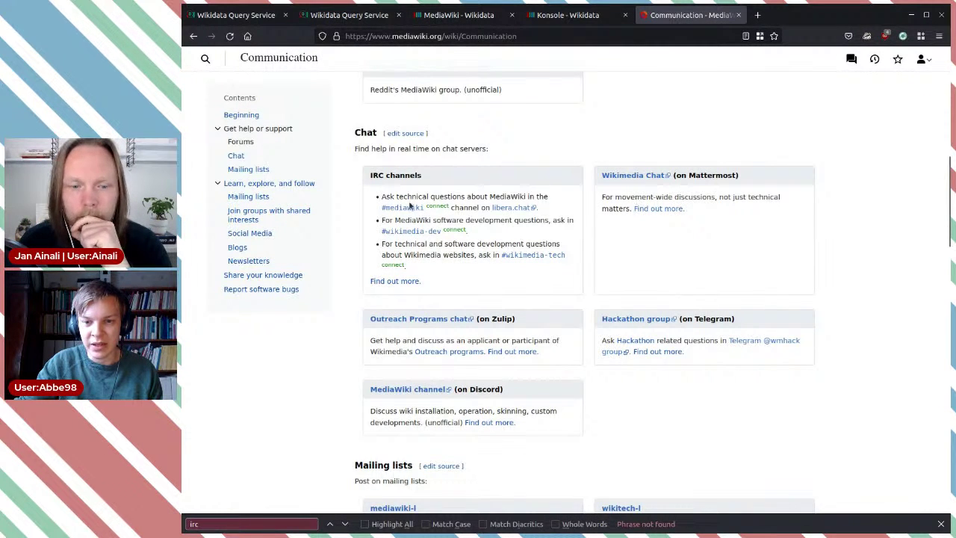
scroll(647, 384, "up", 5)
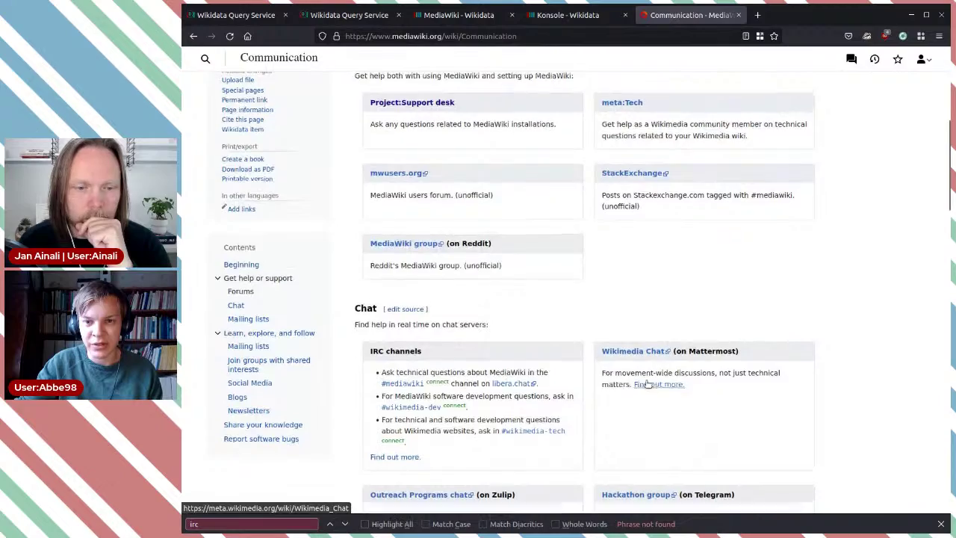
scroll(546, 326, "up", 6)
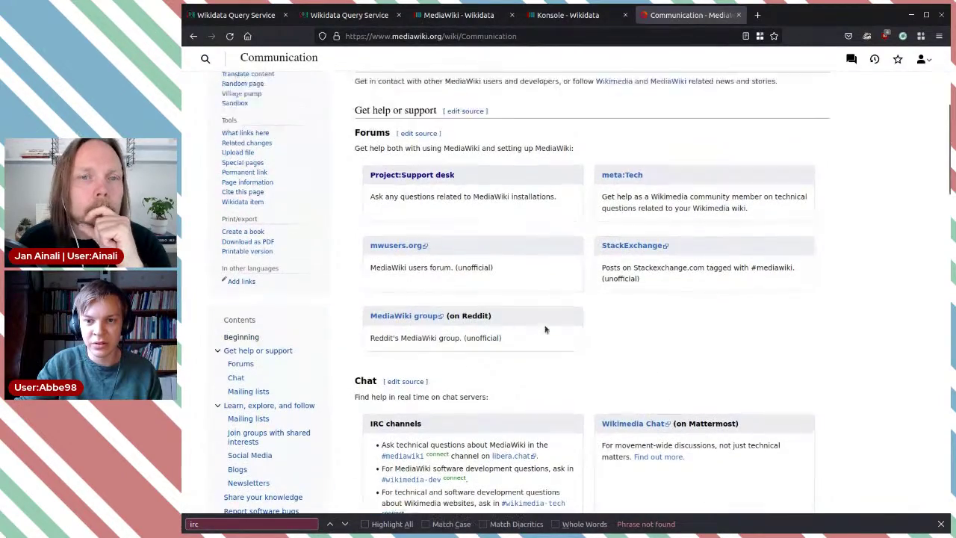
scroll(545, 328, "down", 4)
scroll(546, 329, "down", 8)
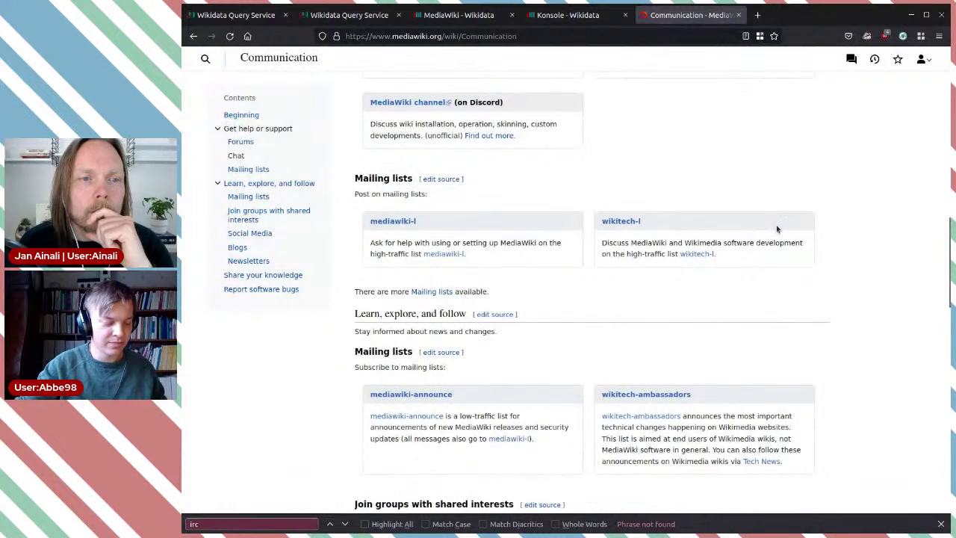
key("ctrl+f")
type("reddit")
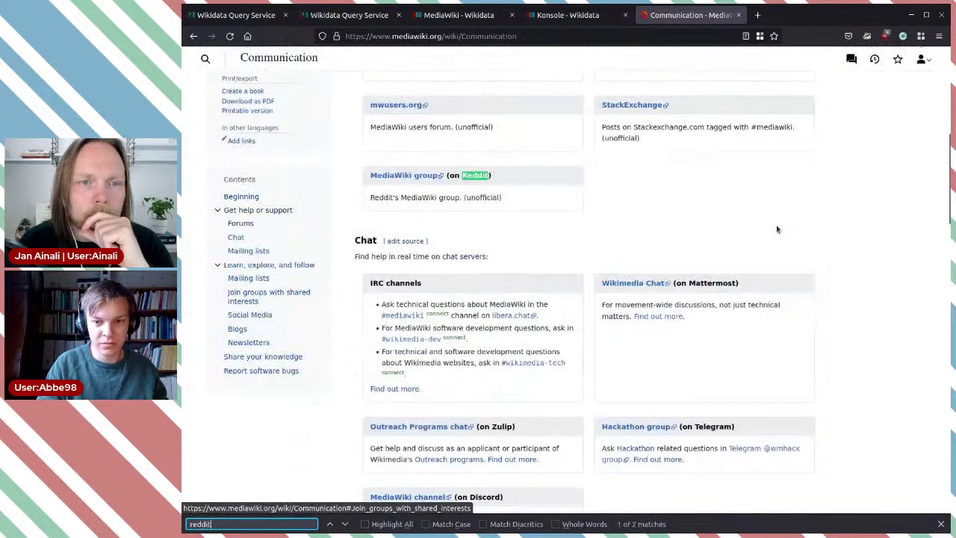
right_click(419, 176)
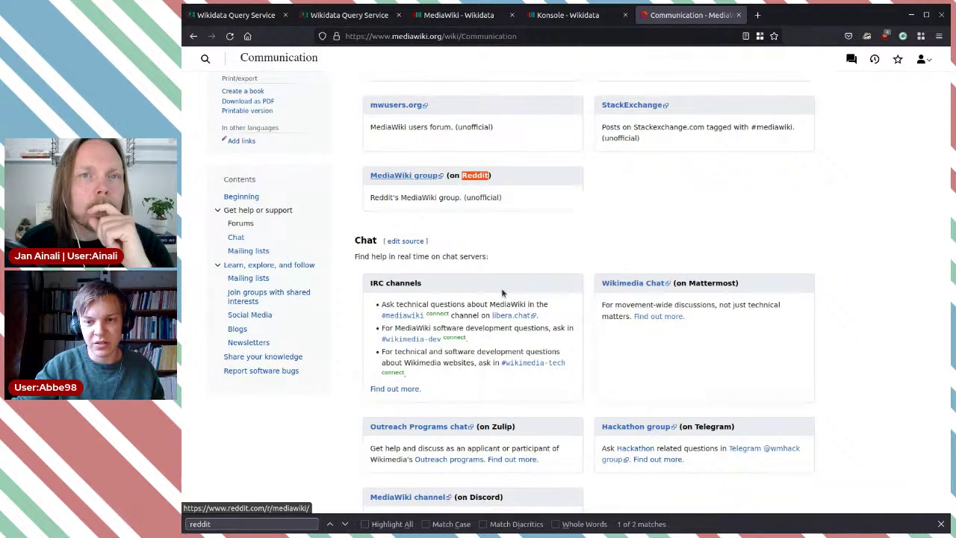
left_click(547, 215)
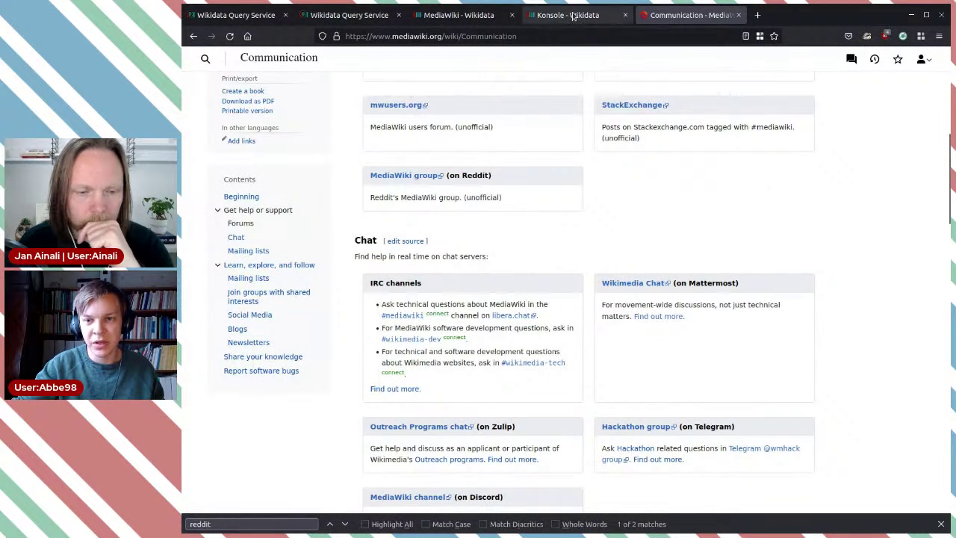
- Check the identifiers of the MediaWiki item on Wikidata for an existing subreddit statement
left_click(459, 14)
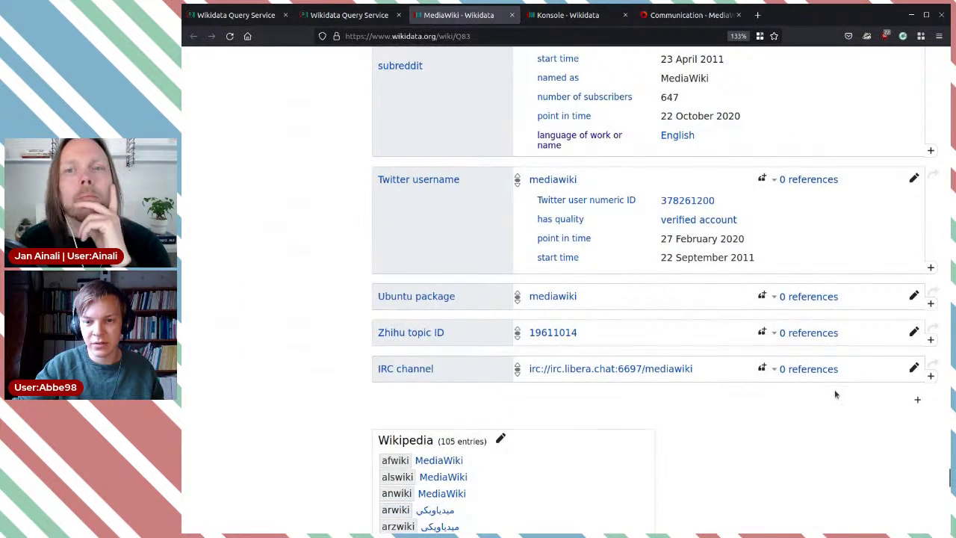
scroll(457, 250, "up", 3)
scroll(432, 183, "up", 4)
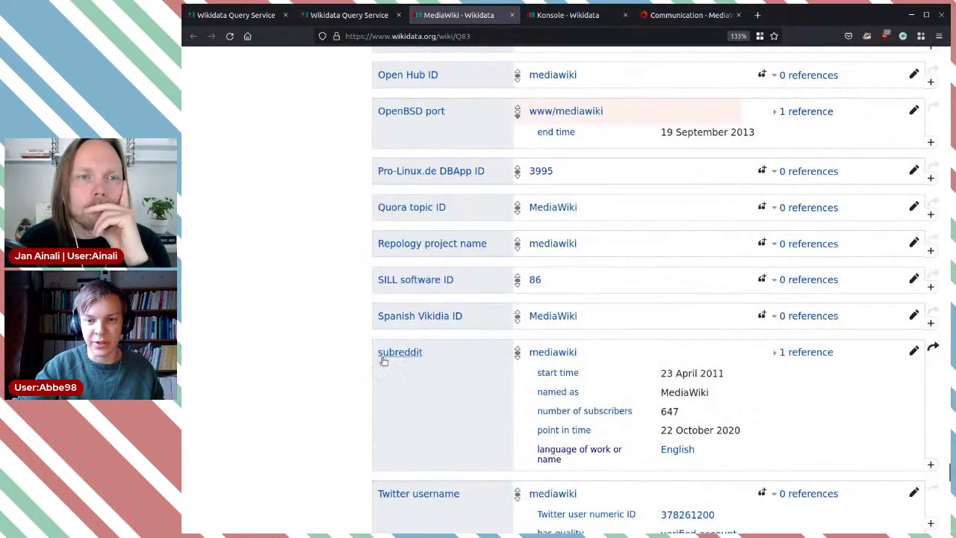
scroll(593, 323, "up", 1)
scroll(466, 269, "up", 6)
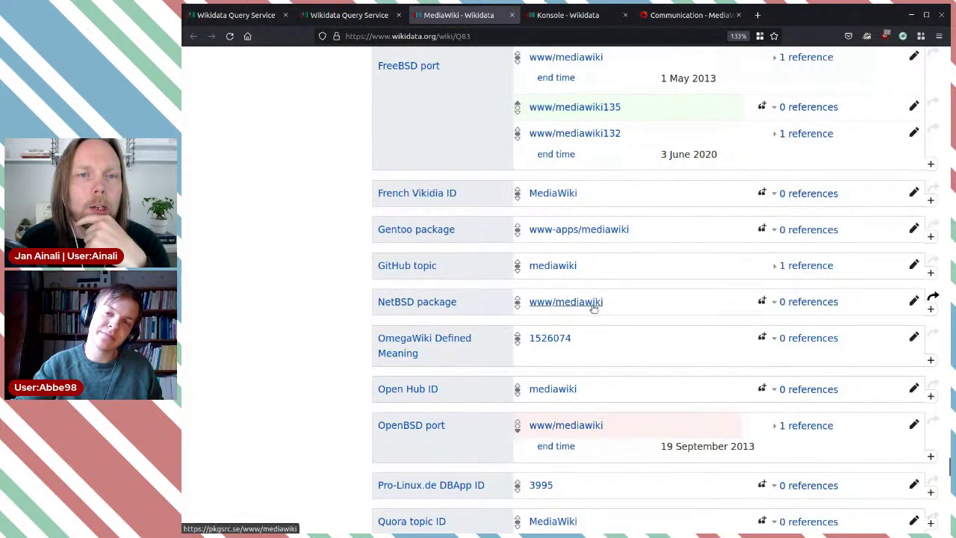
scroll(591, 311, "down", 5)
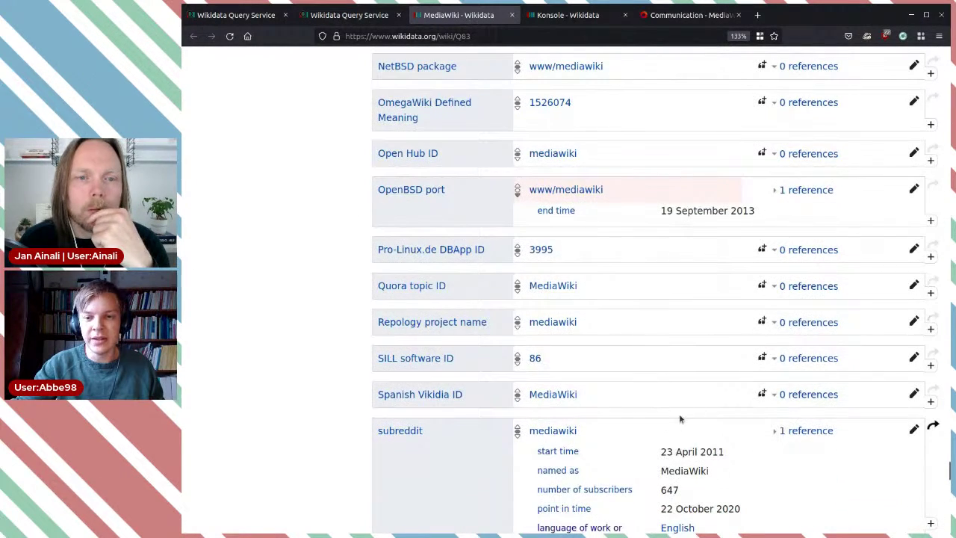
scroll(700, 385, "down", 3)
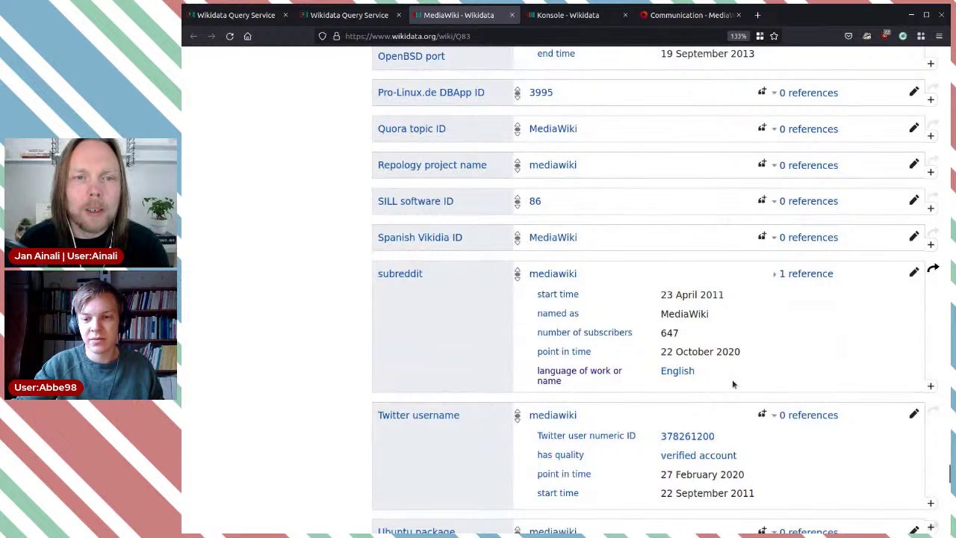
left_click(933, 386)
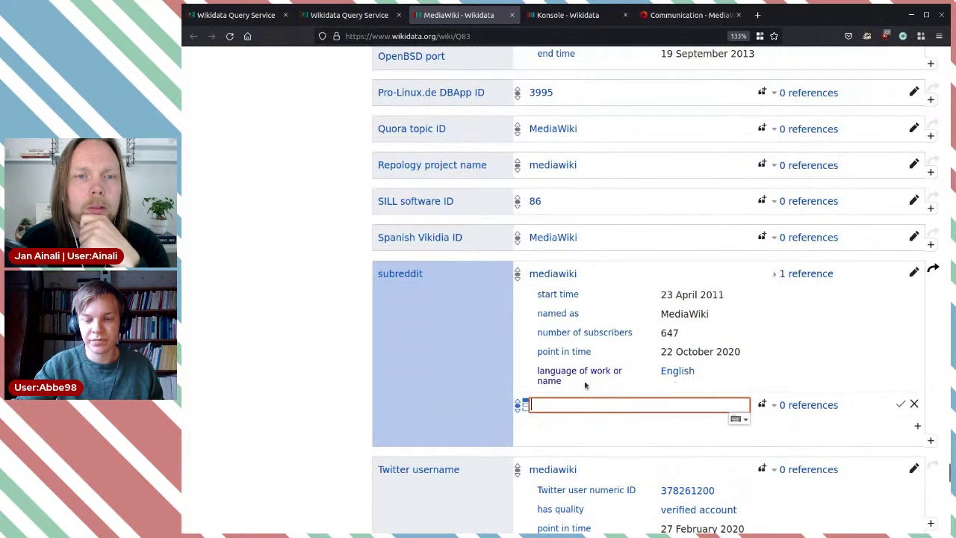
type("hasqu")
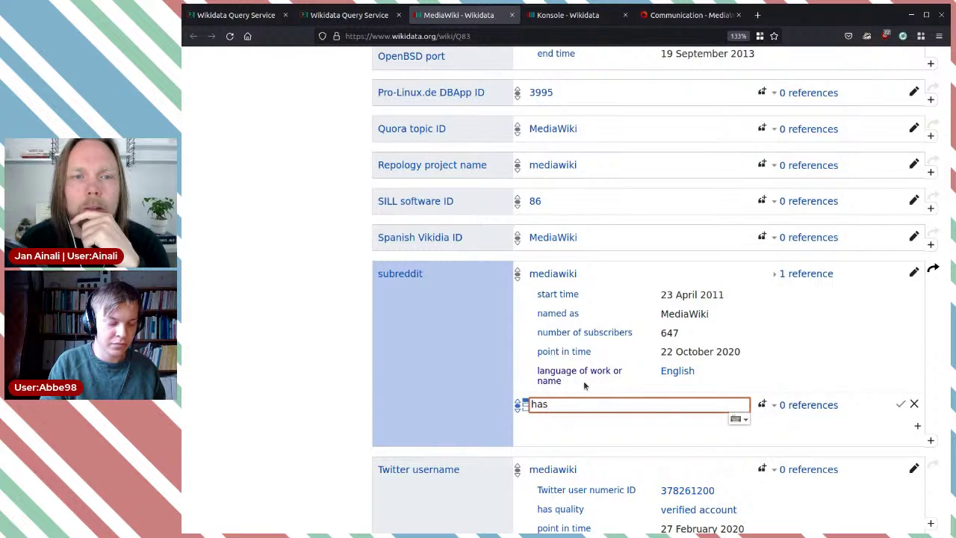
key("BackSpace")
key("BackSpace")
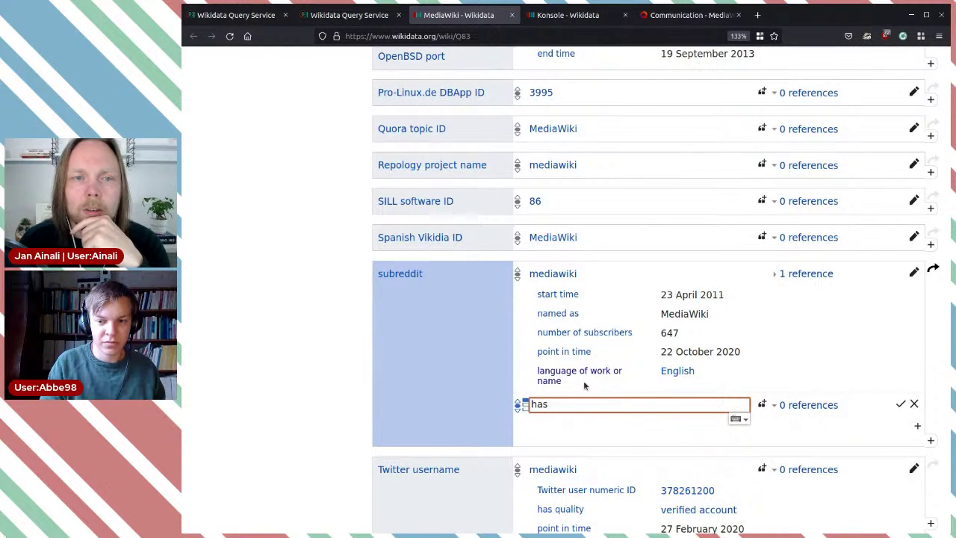
key("BackSpace")
key("BackSpace")
key("BackSpace")
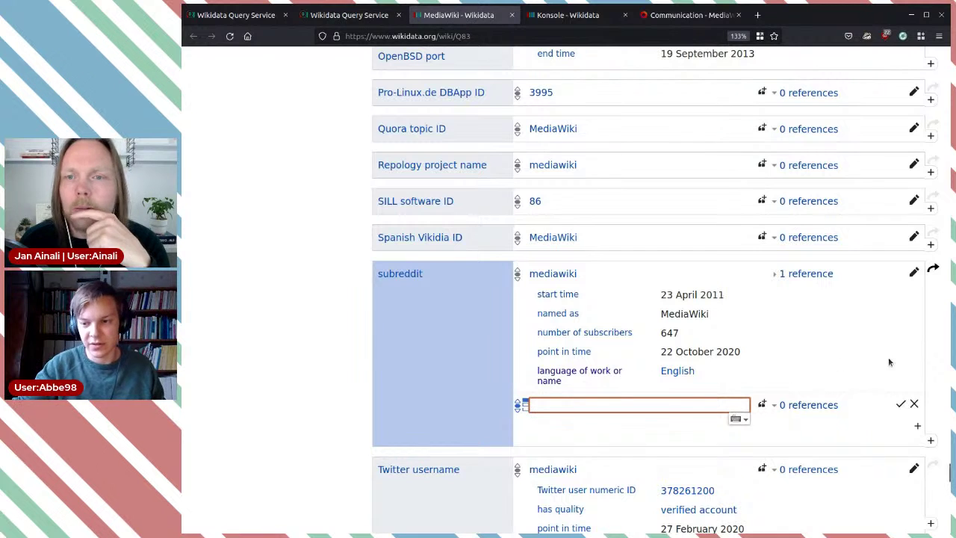
left_click(914, 403)
- Open the existing mediawiki subreddit statement for editing and try a has quality qualifier, searching for the value "unoffi"
left_click(914, 272)
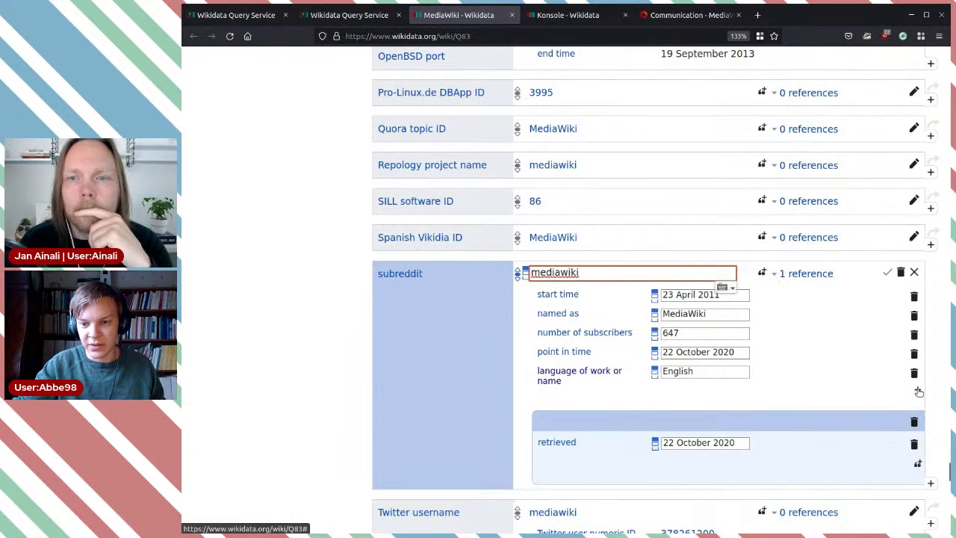
left_click(917, 390)
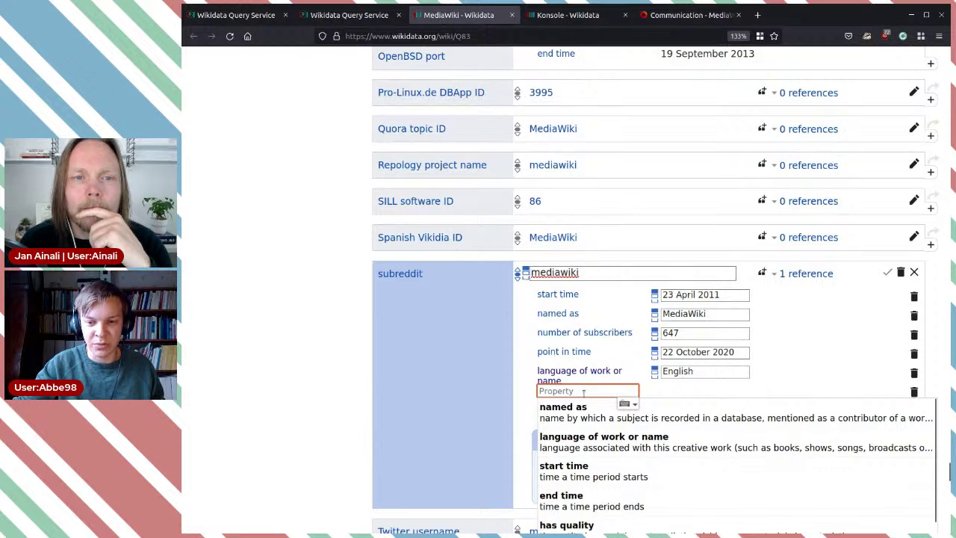
scroll(448, 381, "down", 3)
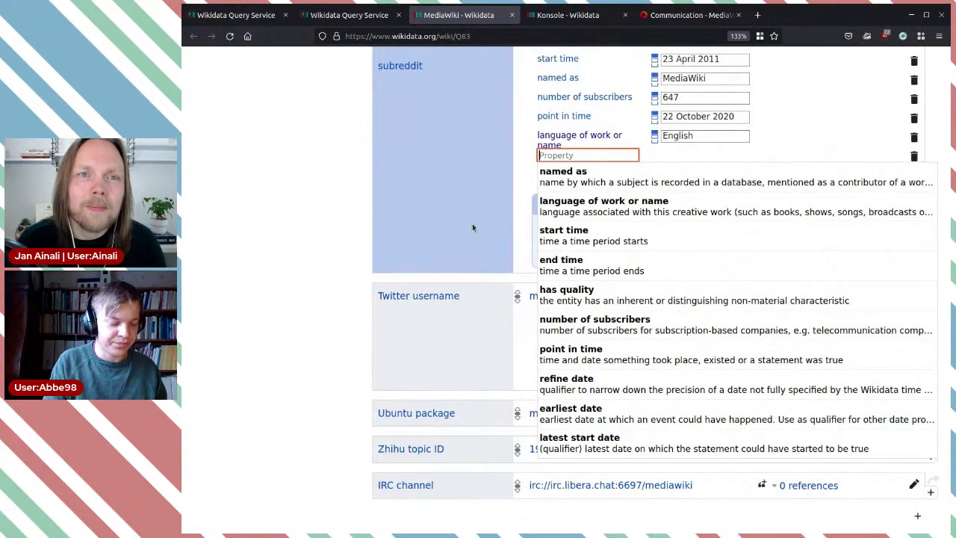
type("has")
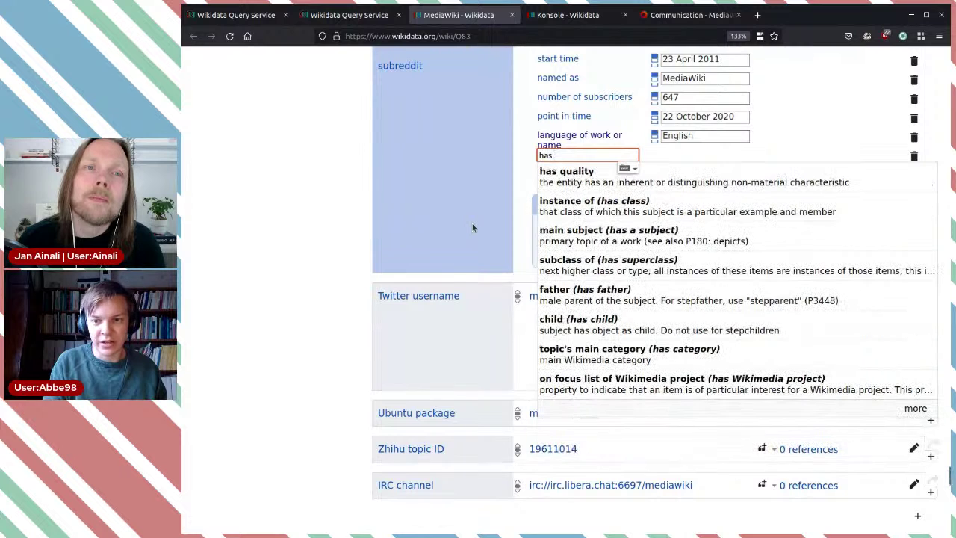
left_click(680, 177)
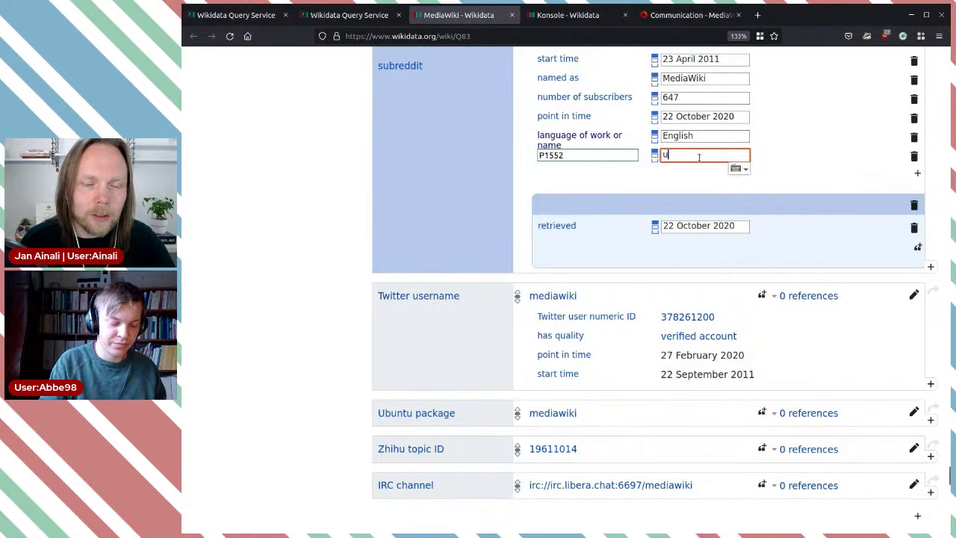
type("unoffi")
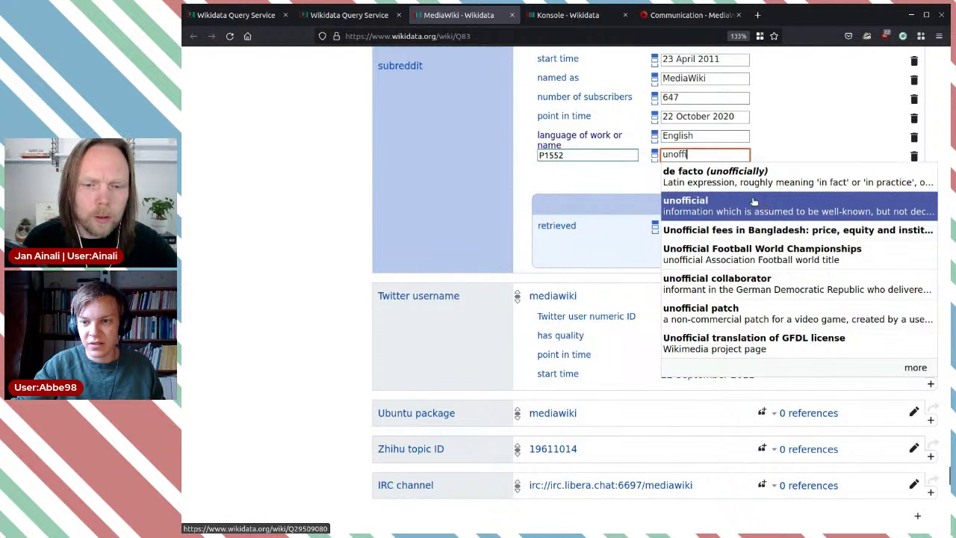
- Change the new qualifier's property to object has role, give it the value unofficial, and publish the subreddit statement
double_click(569, 154)
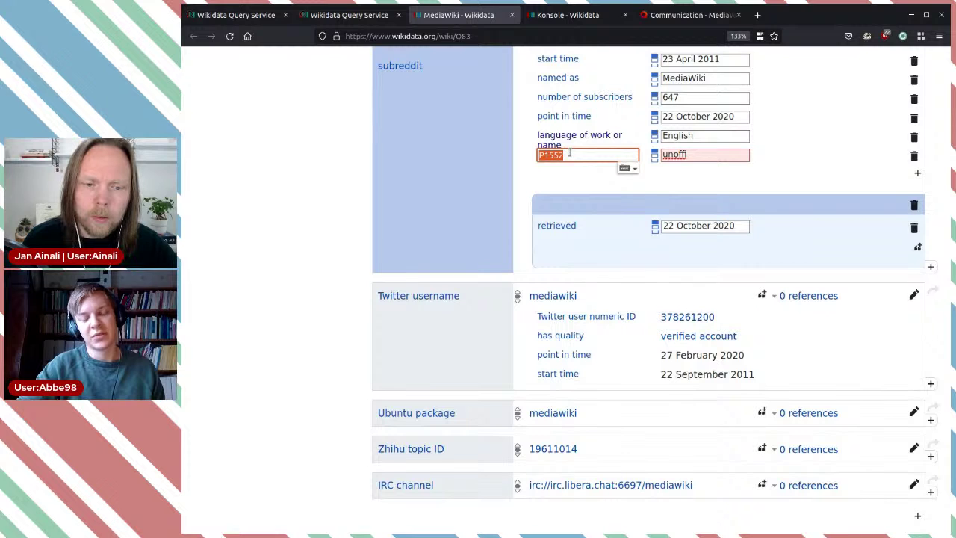
type("has role")
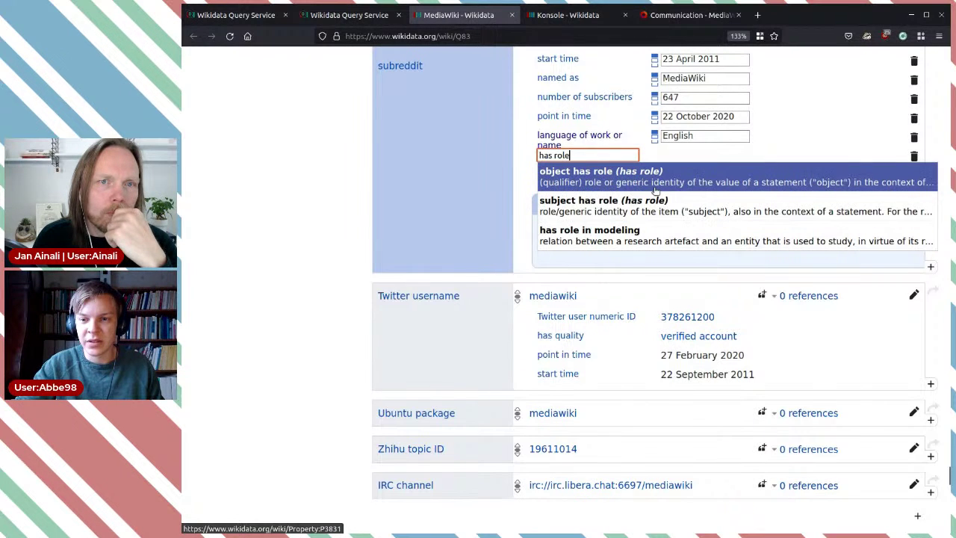
left_click(682, 179)
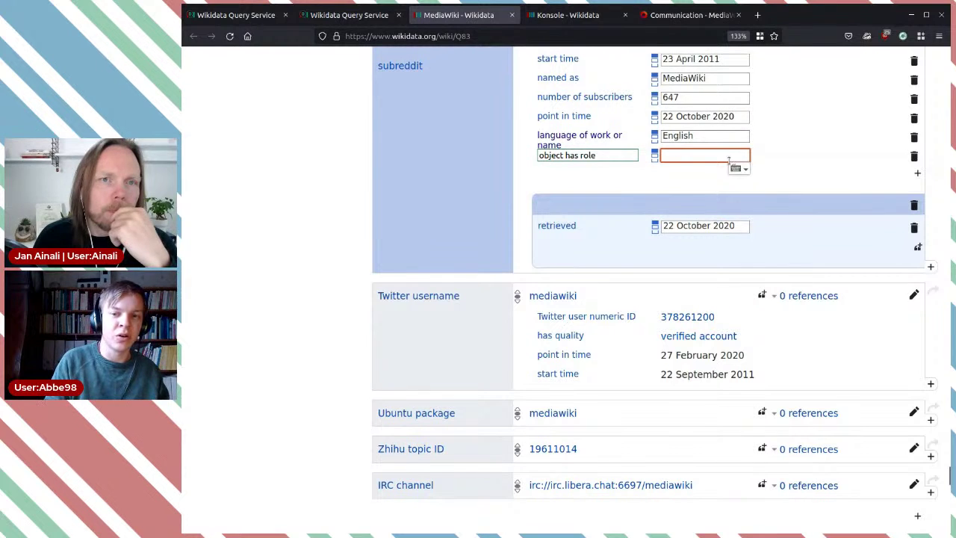
type("uno")
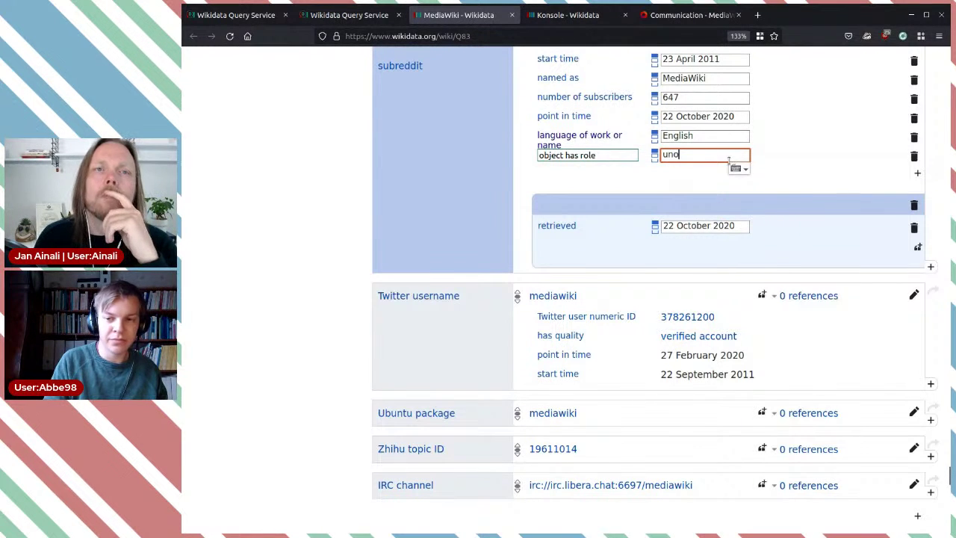
type("ff")
left_click(730, 200)
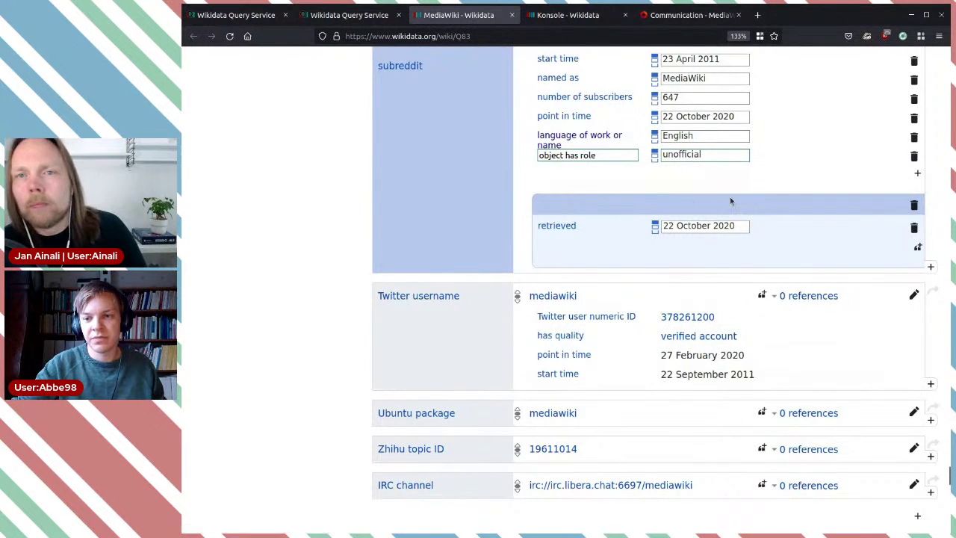
scroll(640, 372, "up", 3)
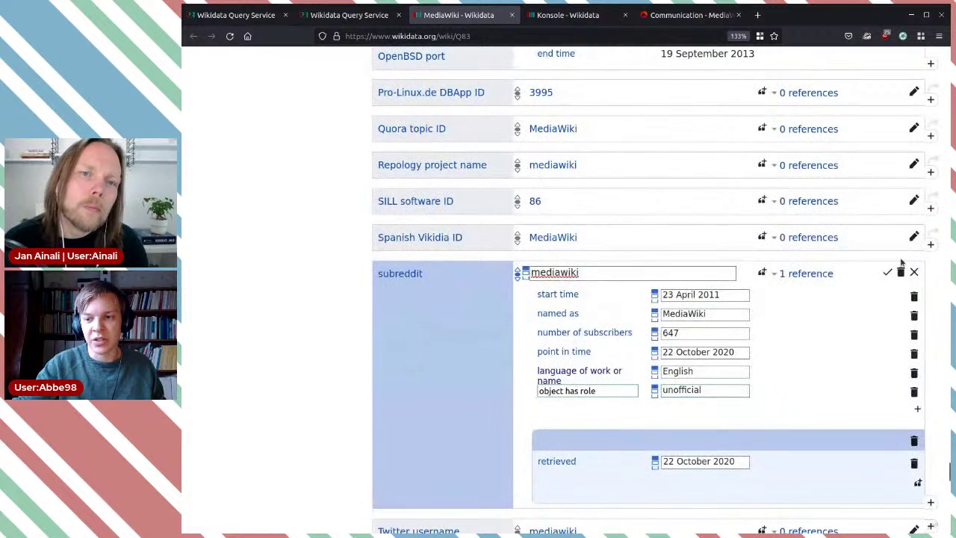
left_click(888, 274)
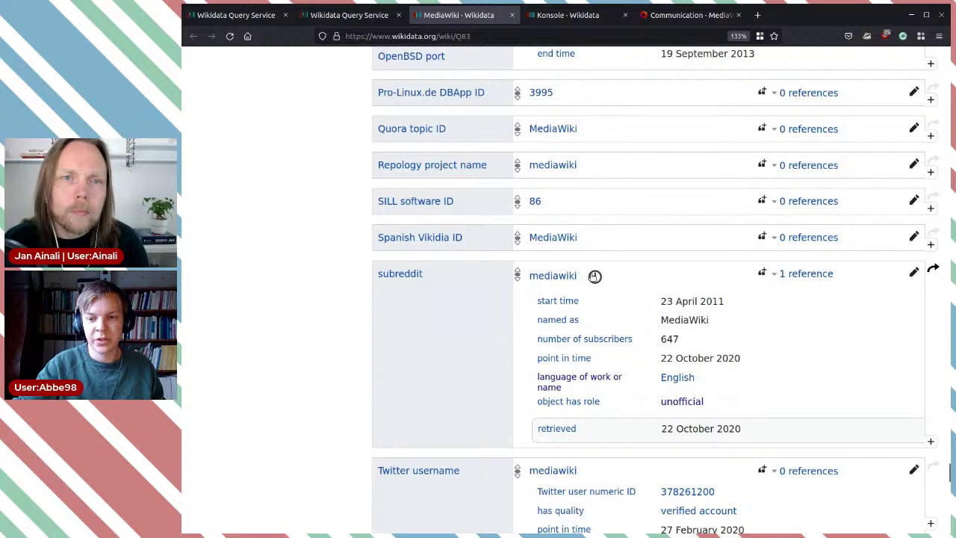
- Read the potential issue flagged on the subreddit statement and open the subreddit property's page in a separate tab
left_click(594, 275)
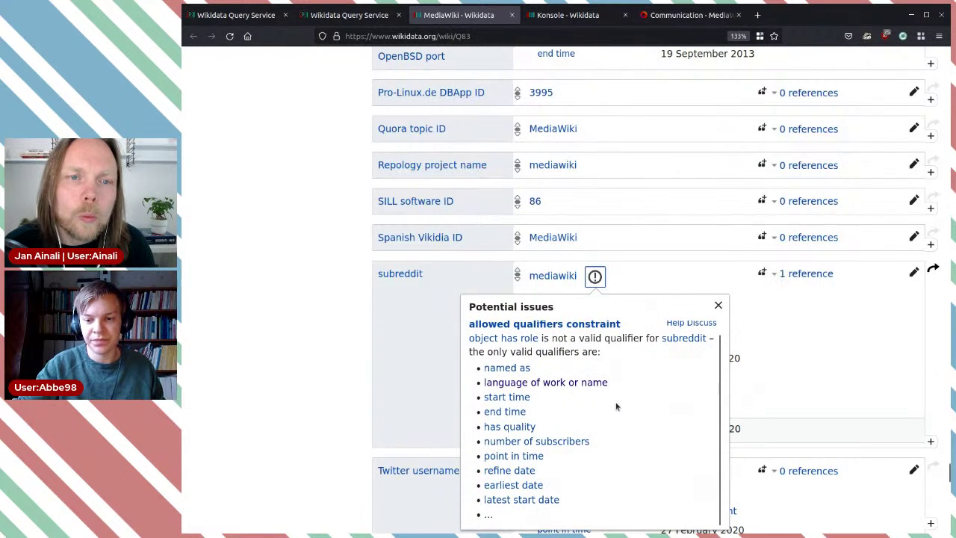
scroll(372, 373, "down", 2)
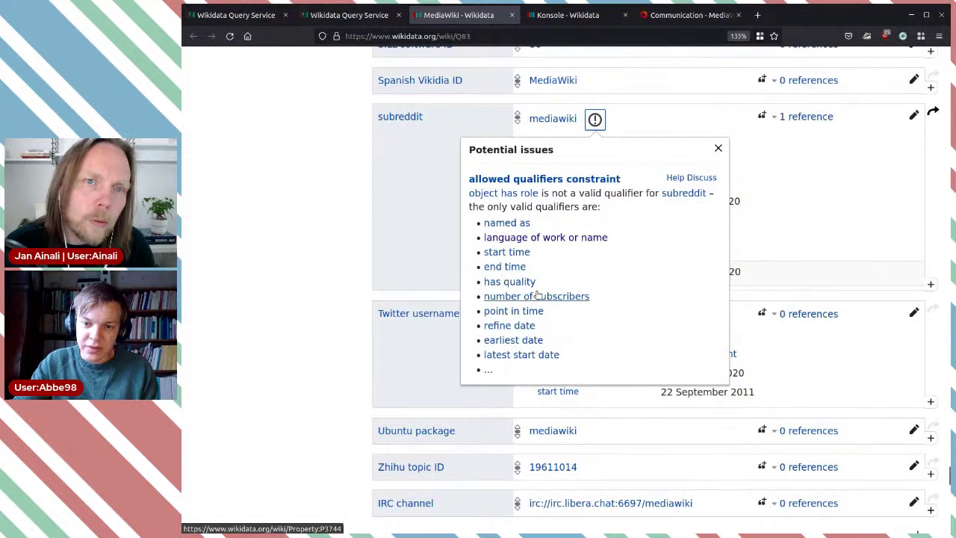
middle_click(680, 196)
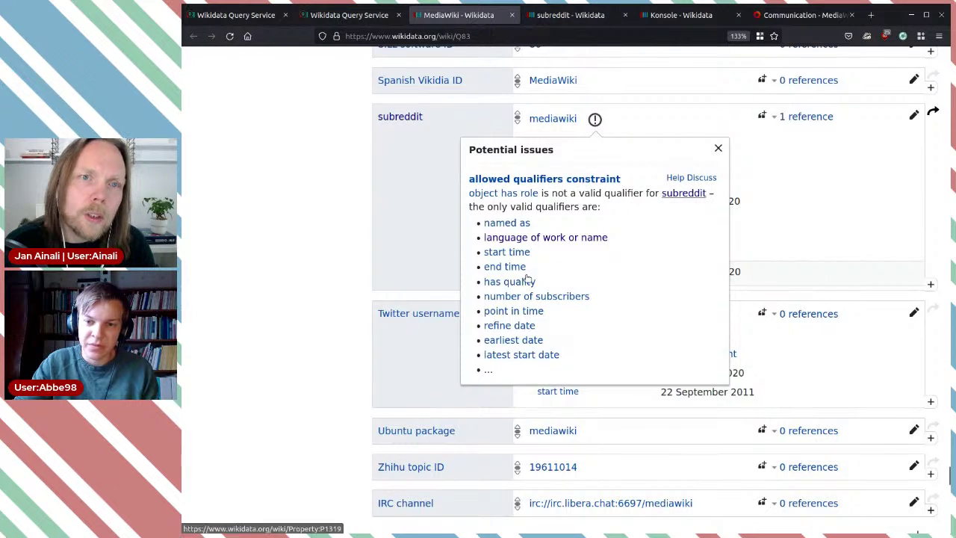
left_click(569, 15)
- Examine the subreddit property's constraints, especially its allowed qualifiers, and return to the MediaWiki item with the issue details closed
scroll(584, 346, "down", 4)
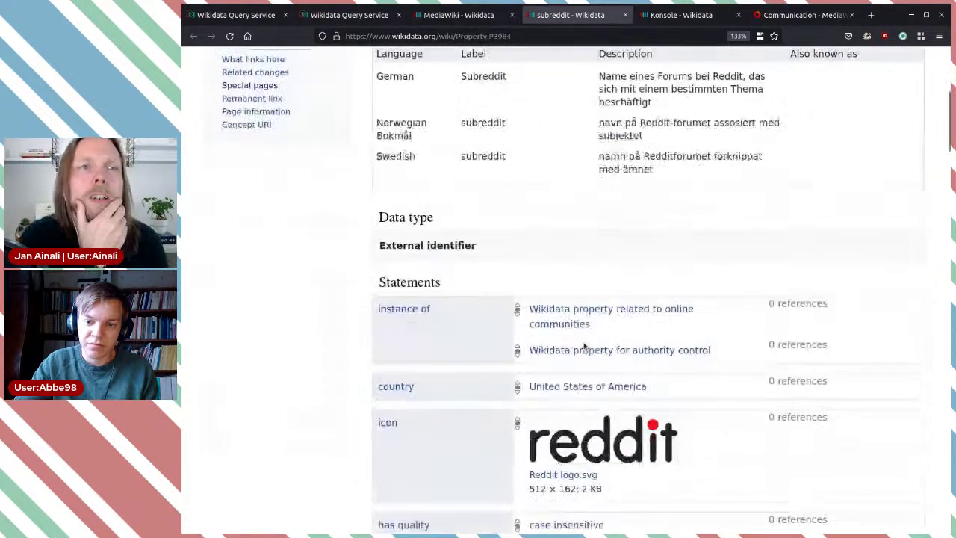
scroll(584, 343, "down", 5)
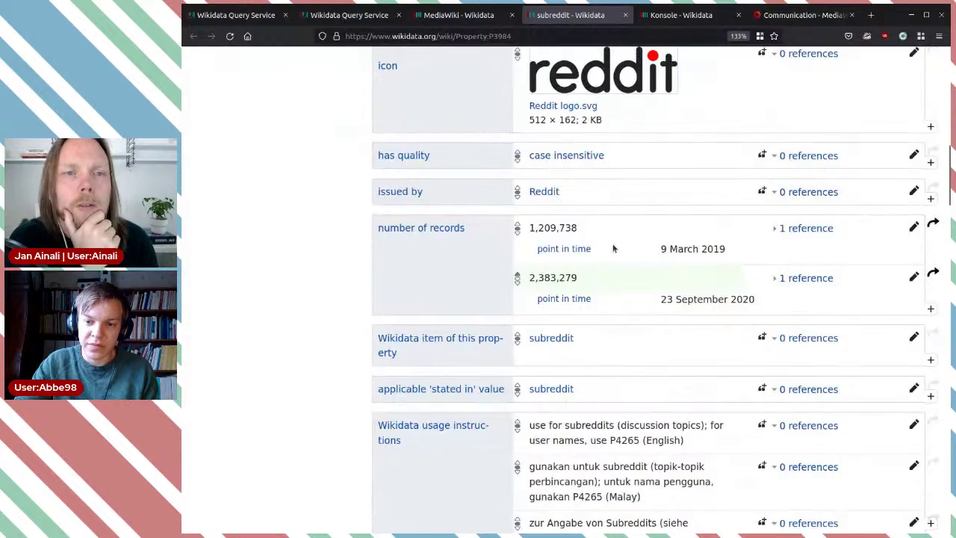
scroll(613, 248, "down", 6)
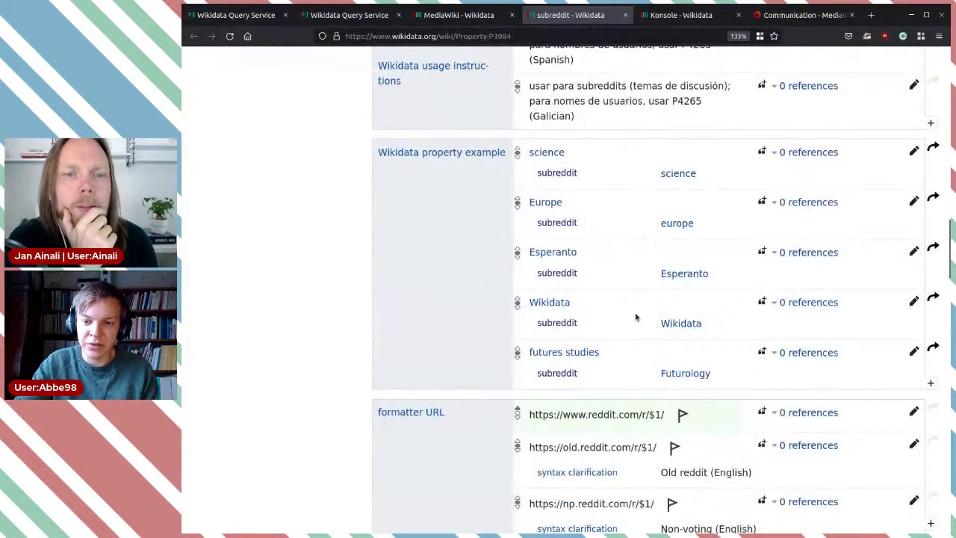
scroll(636, 317, "down", 10)
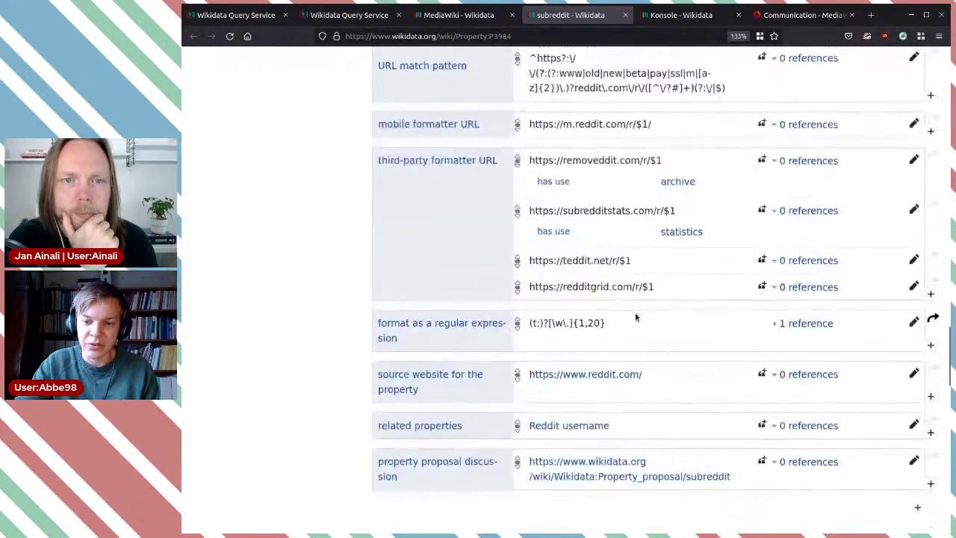
scroll(635, 317, "down", 10)
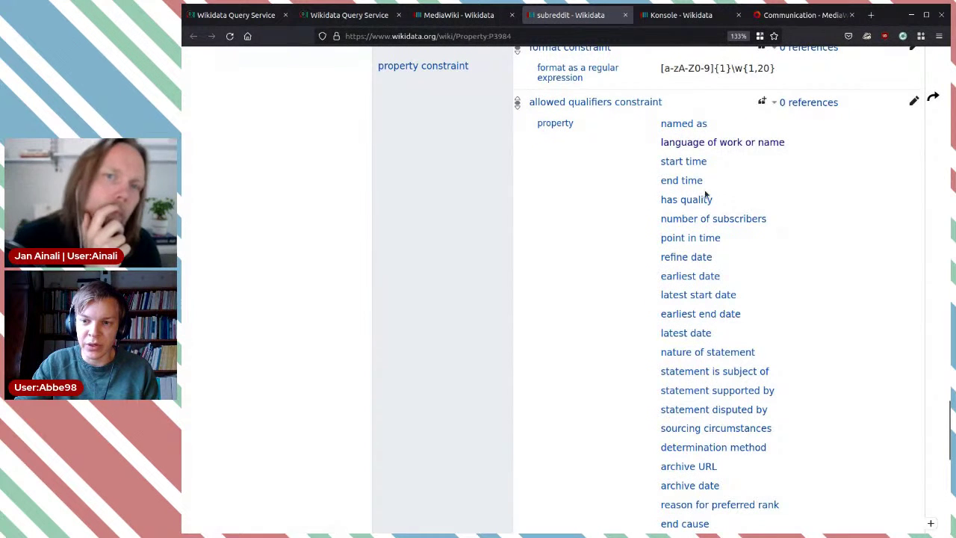
scroll(800, 375, "down", 3)
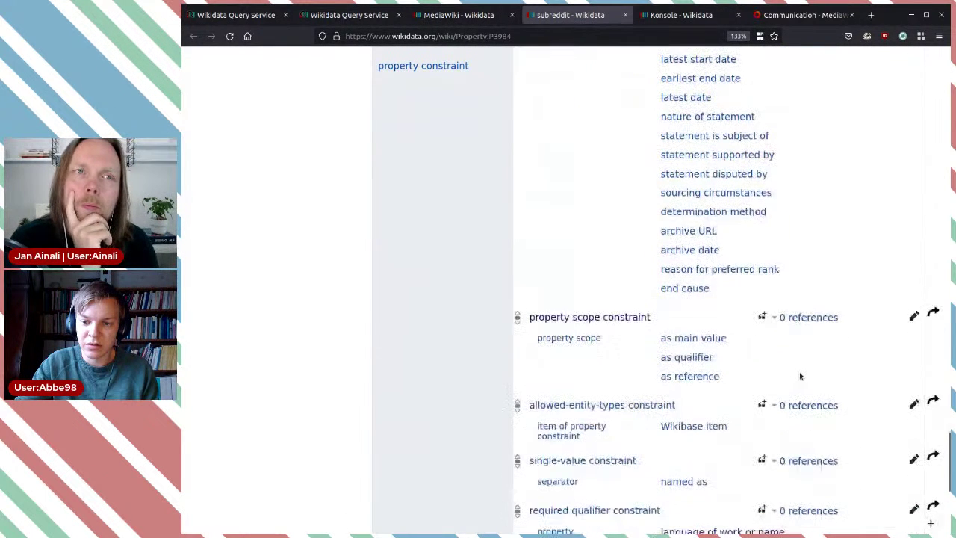
scroll(800, 376, "down", 2)
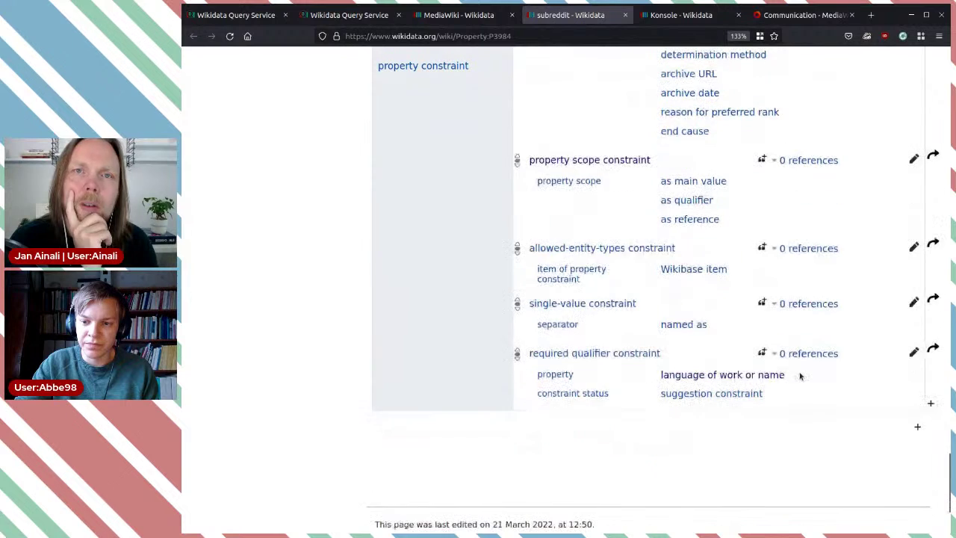
scroll(800, 376, "up", 2)
scroll(800, 376, "up", 1)
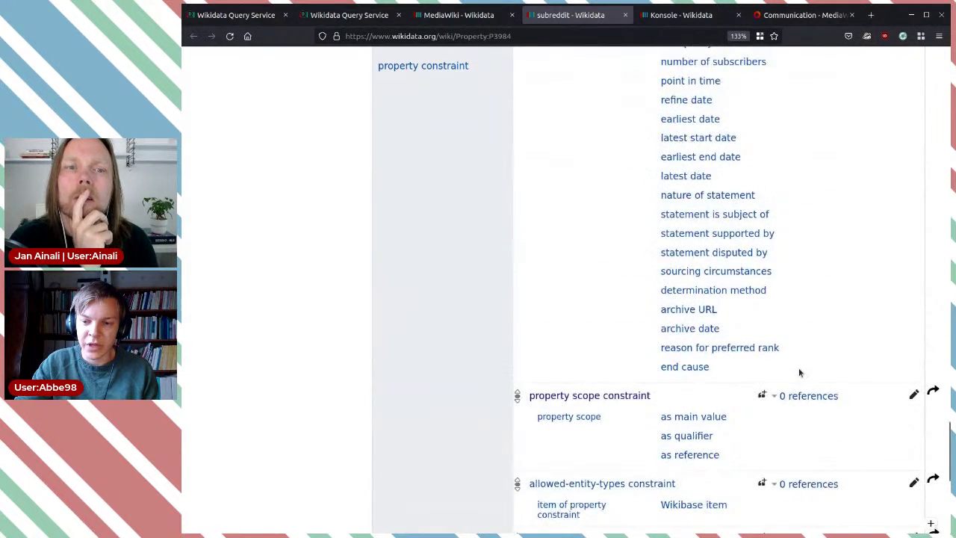
scroll(800, 371, "down", 3)
left_click(625, 16)
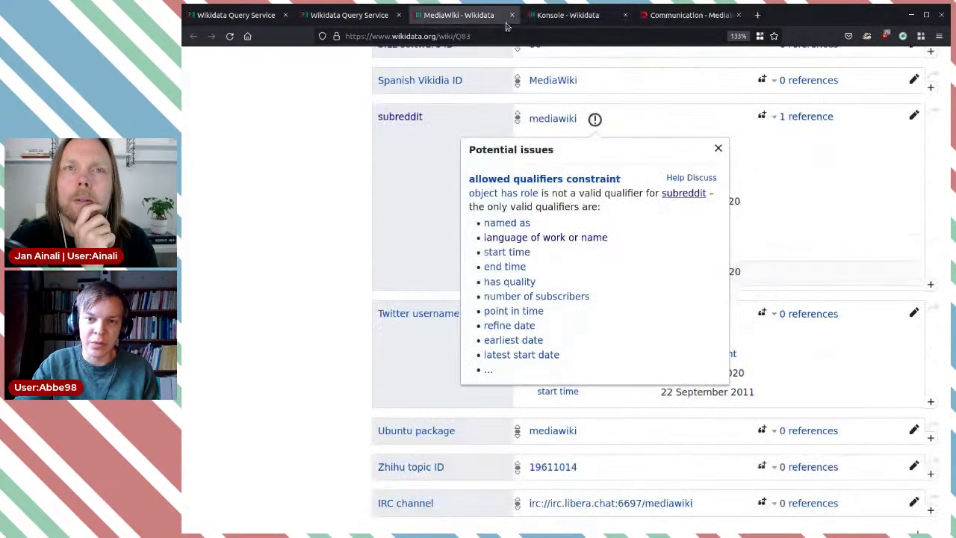
left_click(687, 120)
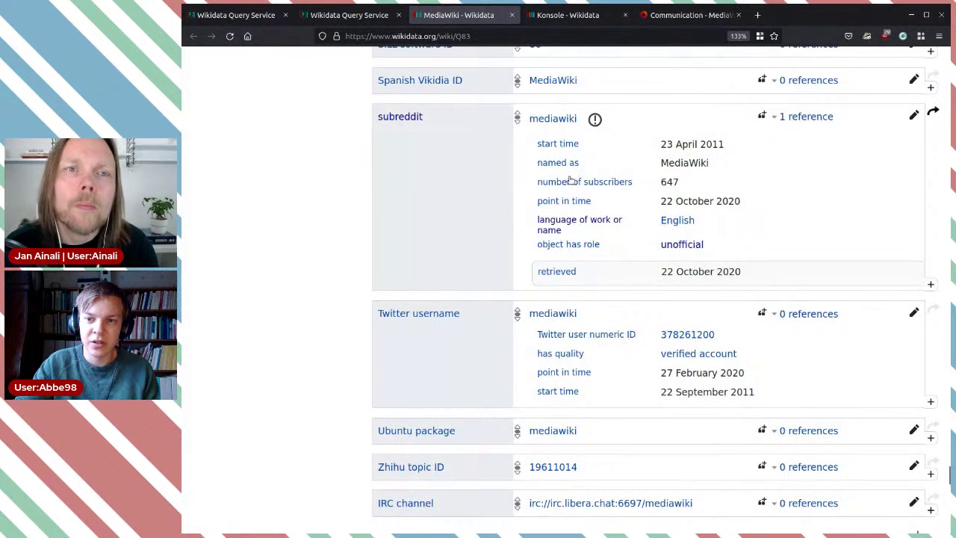
- Return to MediaWiki.org's Communication page and look through its chat and mailing list sections for further support channels
scroll(570, 179, "up", 10)
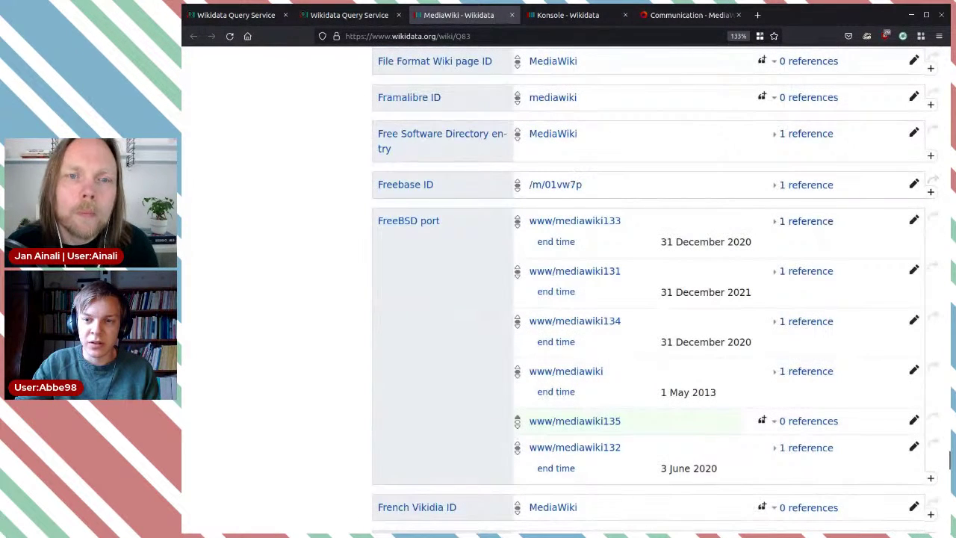
left_click(664, 15)
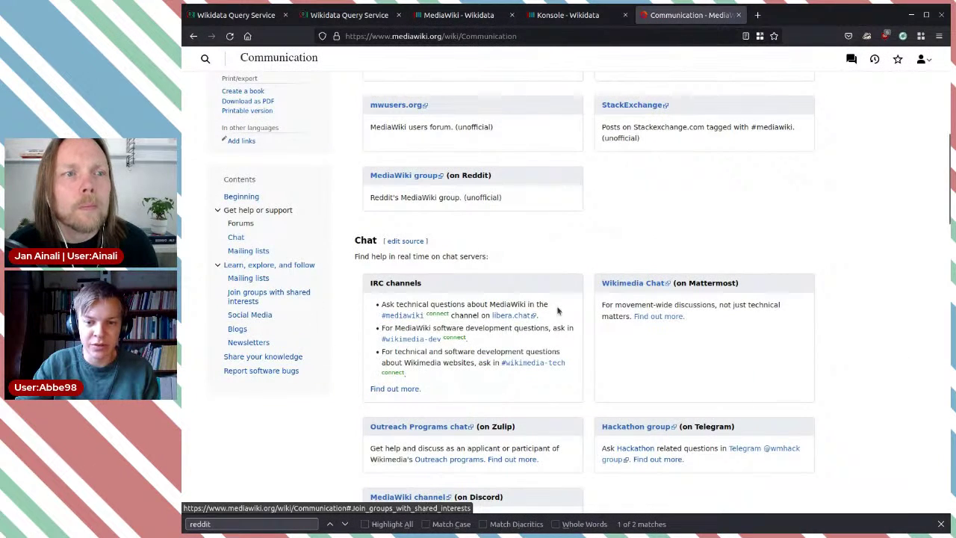
scroll(558, 306, "down", 5)
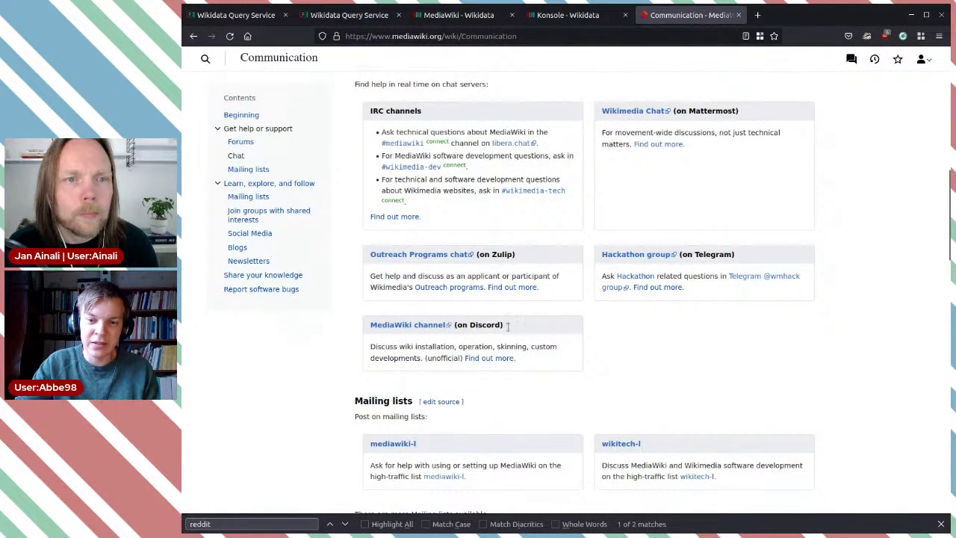
scroll(703, 317, "down", 7)
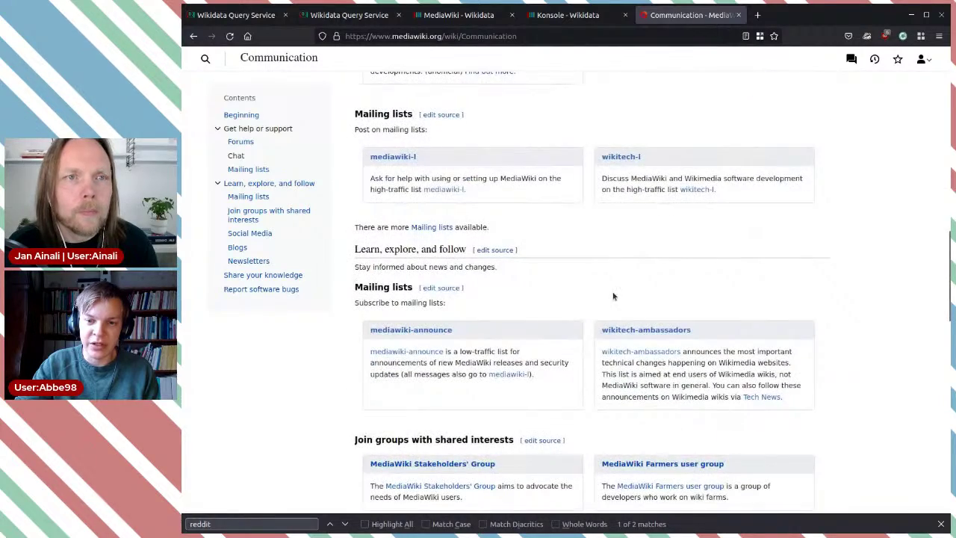
- Check the mailing lists on the Communication page and search the MediaWiki Wikidata item for "mail"
scroll(613, 296, "down", 4)
scroll(613, 297, "down", 4)
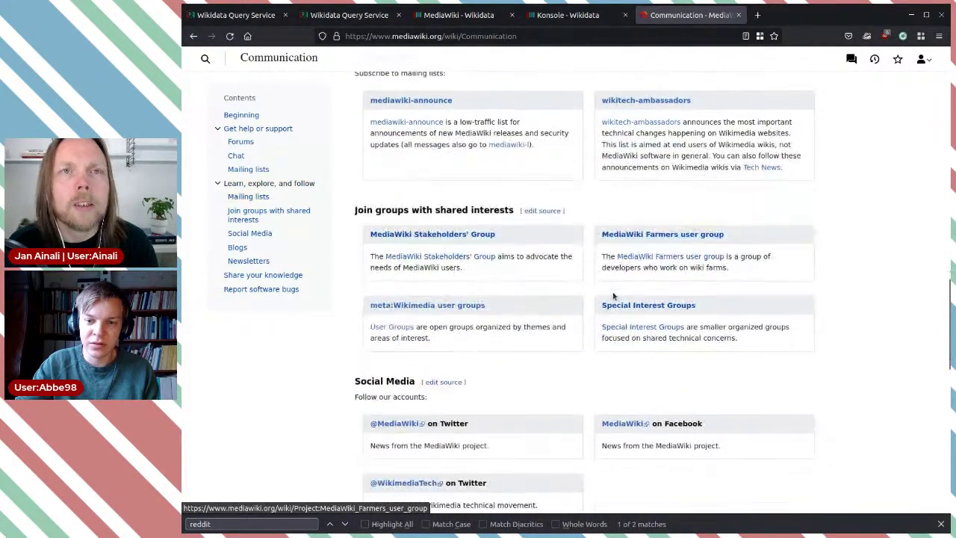
scroll(613, 297, "up", 4)
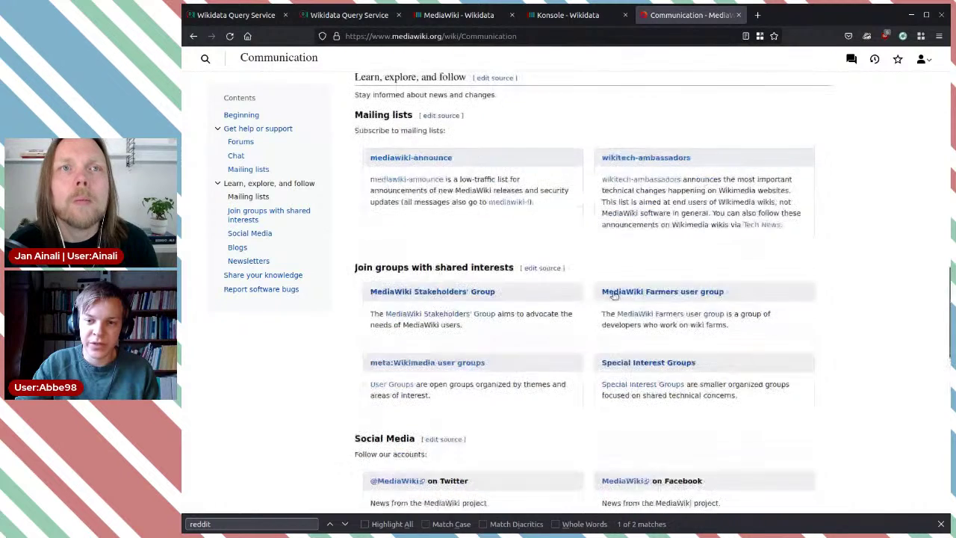
left_click(476, 17)
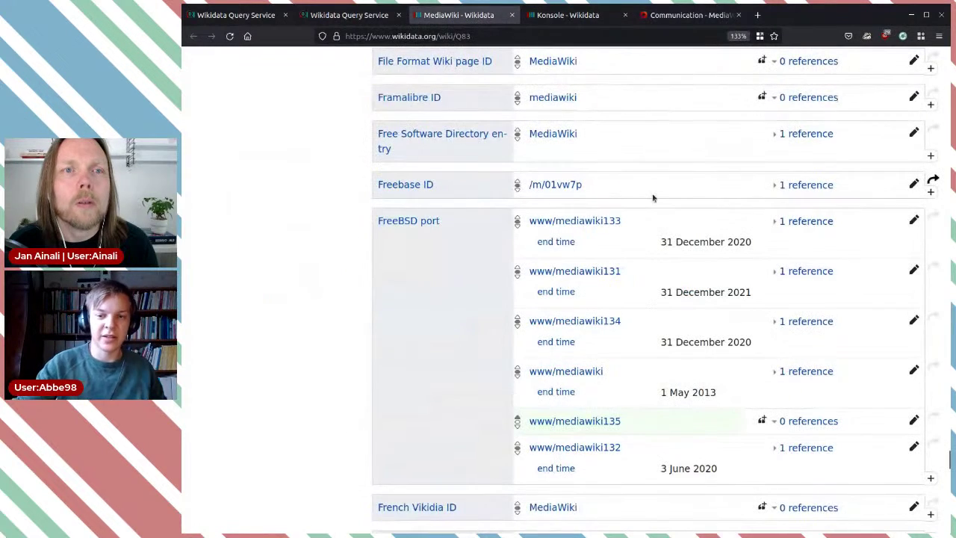
key("ctrl+f")
type("mail")
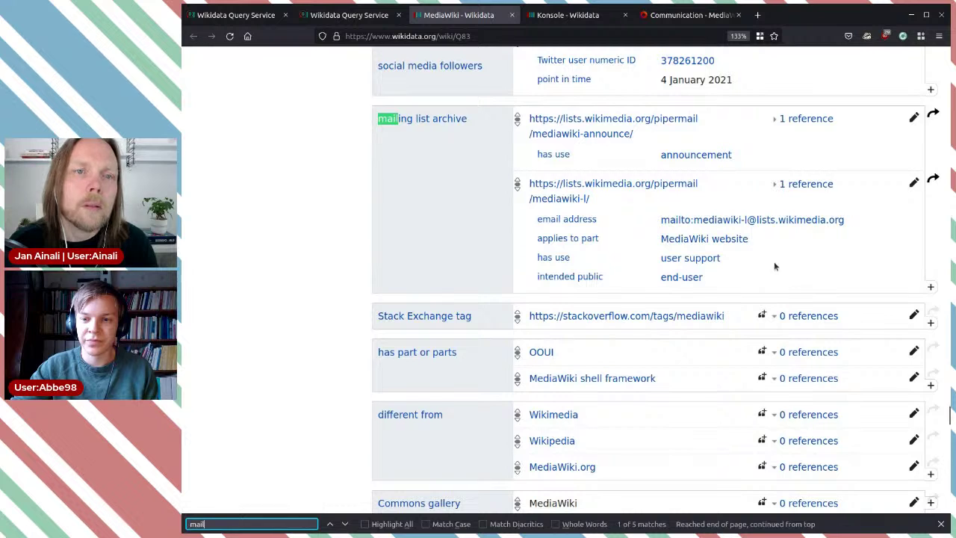
- Examine the qualifiers of the mediawiki-l mailing list archive statement, especially has use and intended public
triple_click(584, 262)
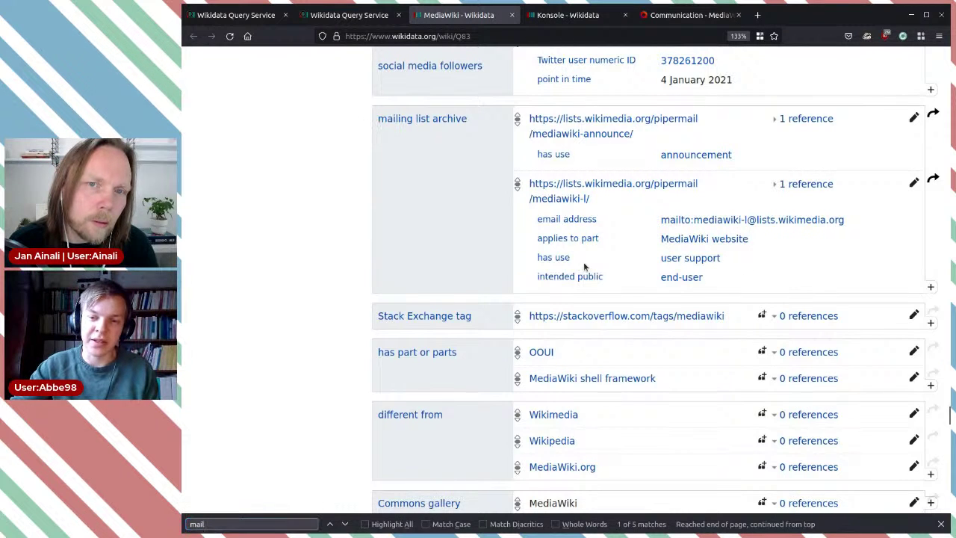
left_click(734, 258)
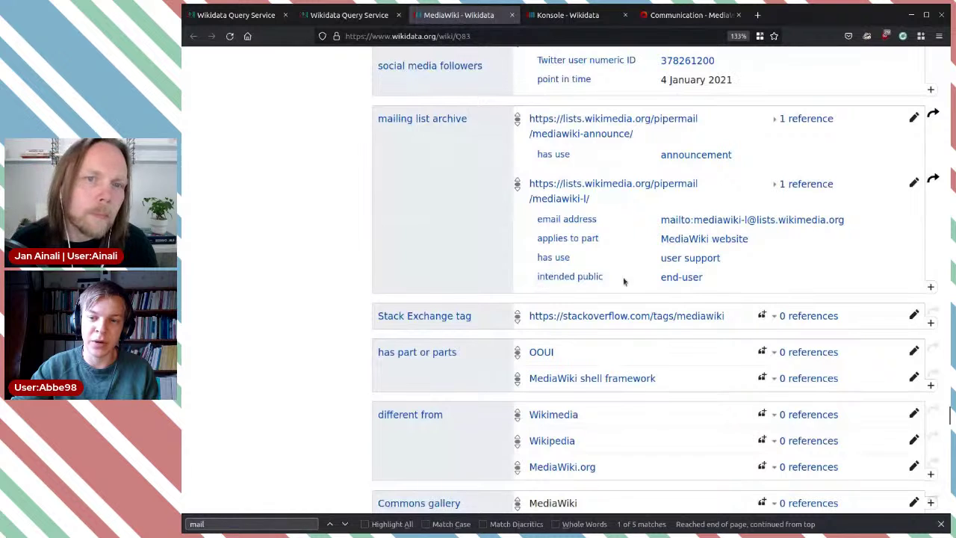
left_click_drag(643, 277, 540, 280)
left_click(783, 276)
left_click(664, 274)
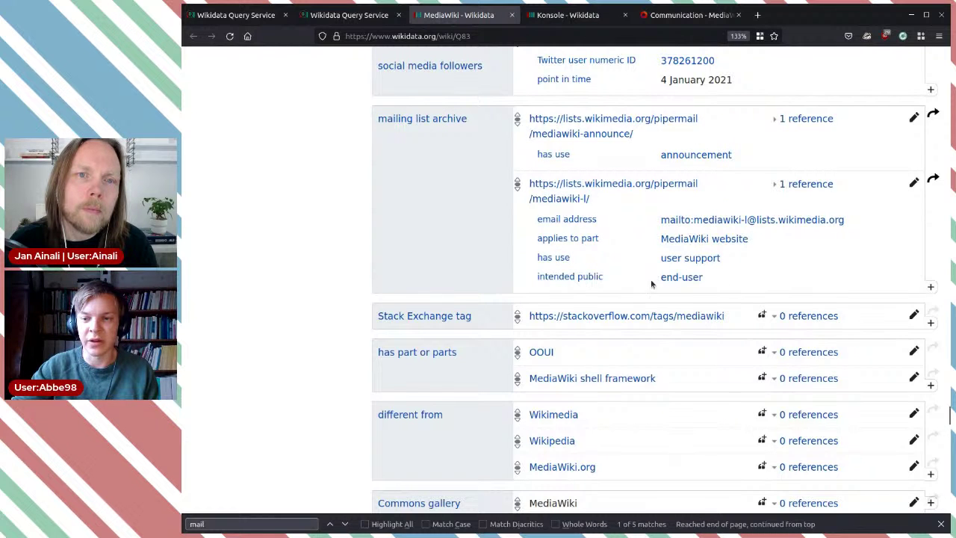
- Look through the rest of the Communication page, from interest groups and social media to blogs, newsletters and bug reporting
left_click(681, 22)
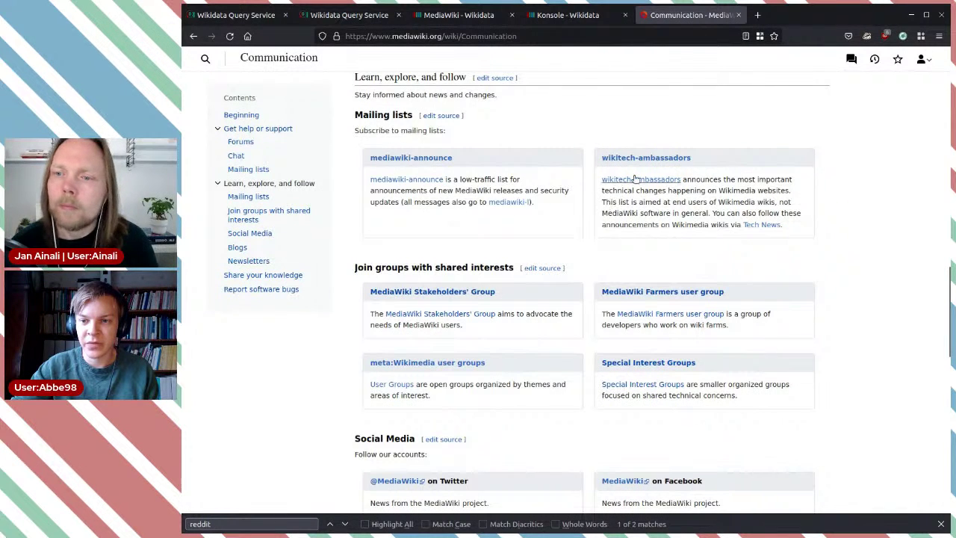
scroll(526, 276, "down", 3)
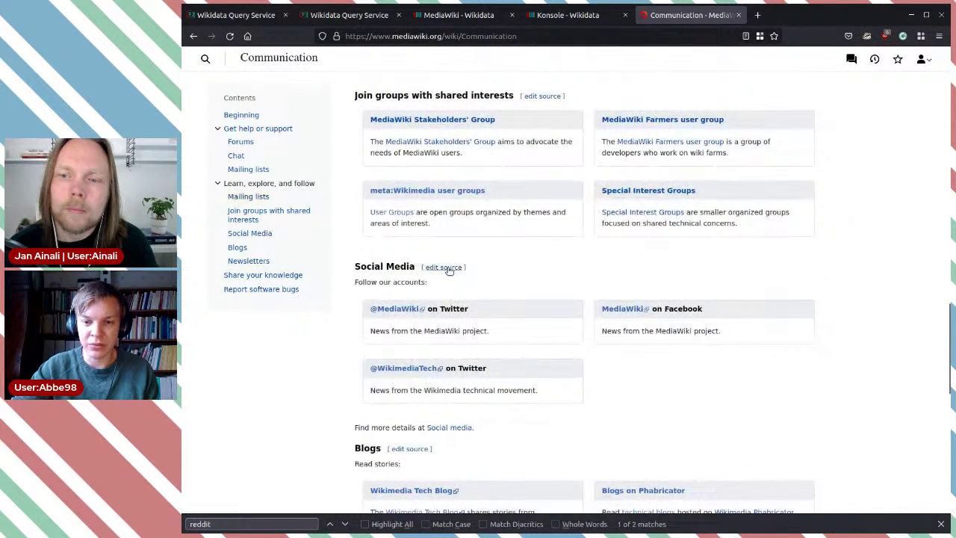
scroll(448, 269, "down", 2)
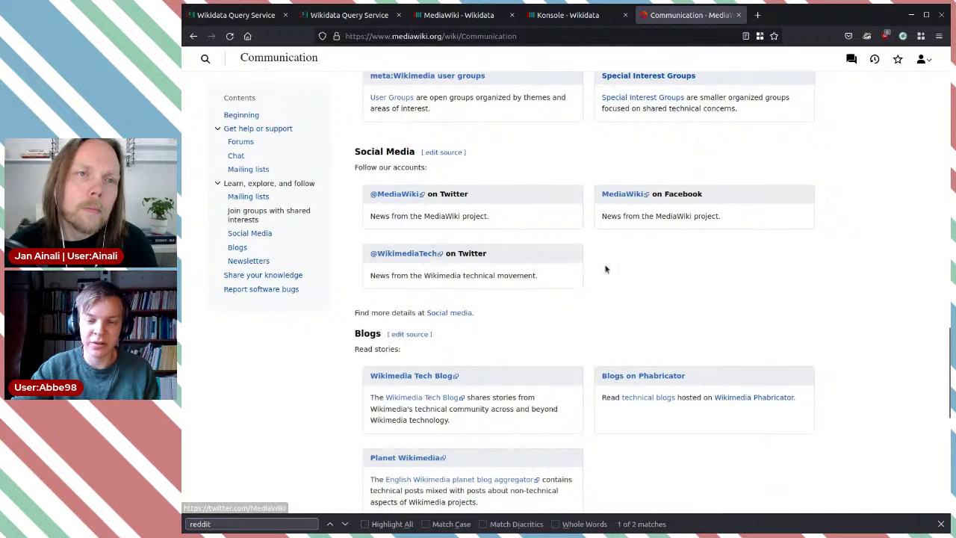
scroll(606, 269, "down", 3)
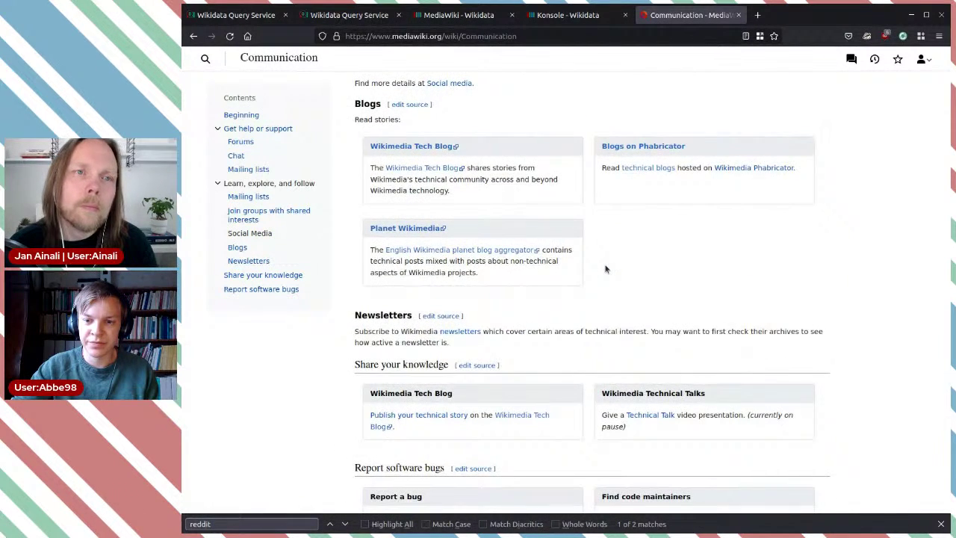
scroll(606, 269, "down", 3)
scroll(606, 269, "down", 1)
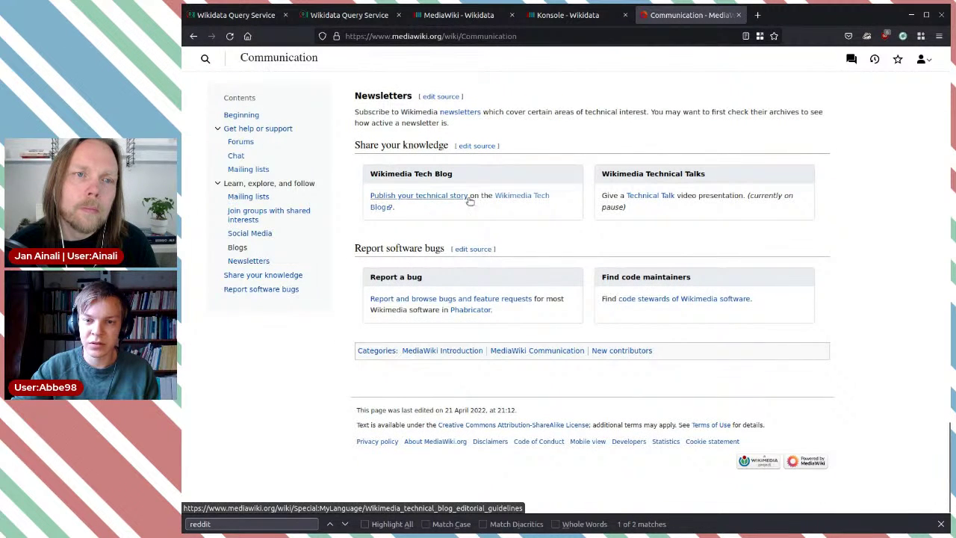
scroll(562, 193, "up", 15)
scroll(538, 166, "up", 10)
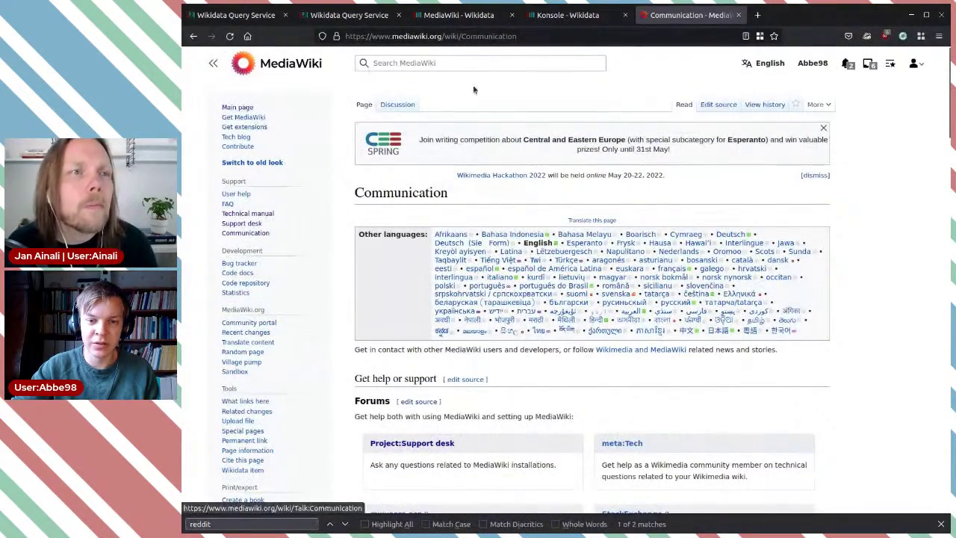
- Close the Communication, MediaWiki and Konsole pages and return to the query results listing software items by statement count
left_click(738, 15)
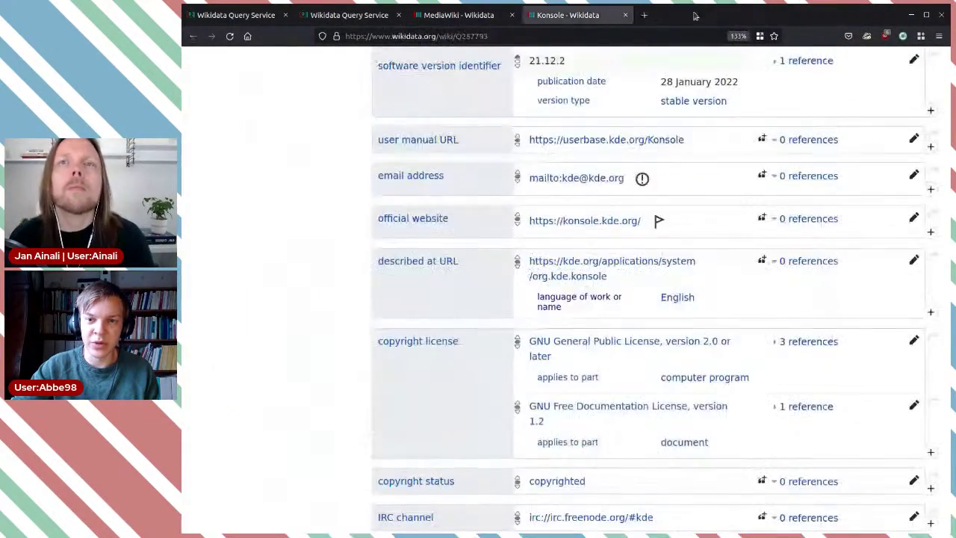
key("ctrl+Page_Up")
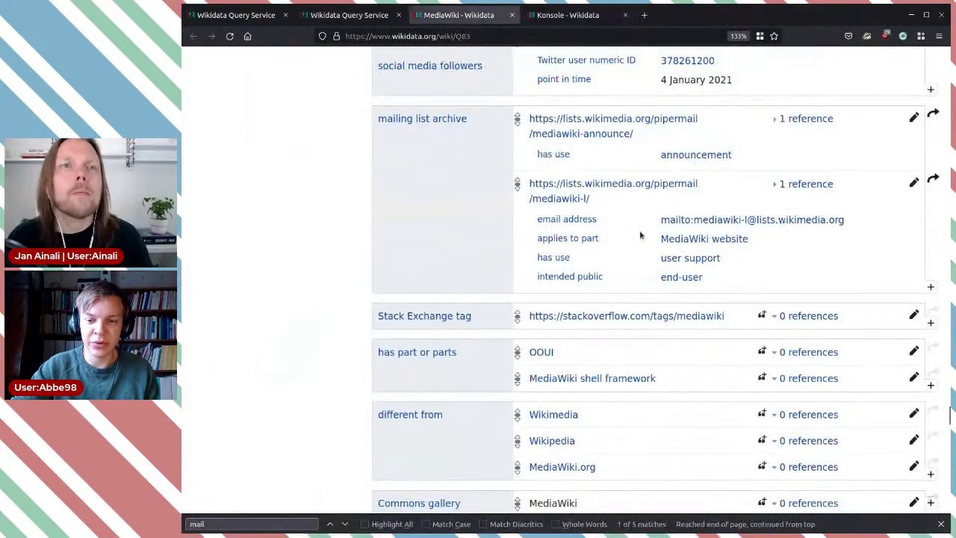
left_click(568, 15)
scroll(689, 366, "up", 5)
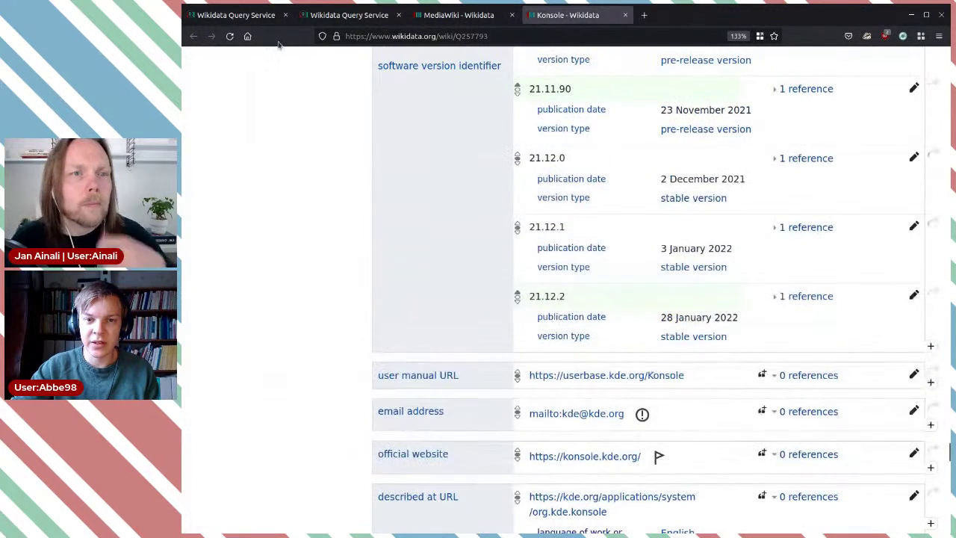
left_click(235, 15)
left_click(512, 15)
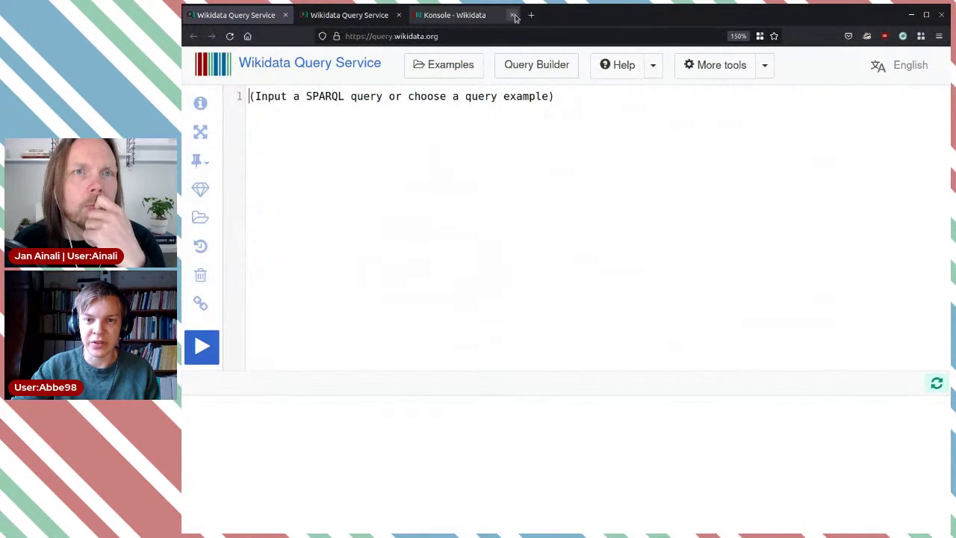
key("ctrl+Page_Down")
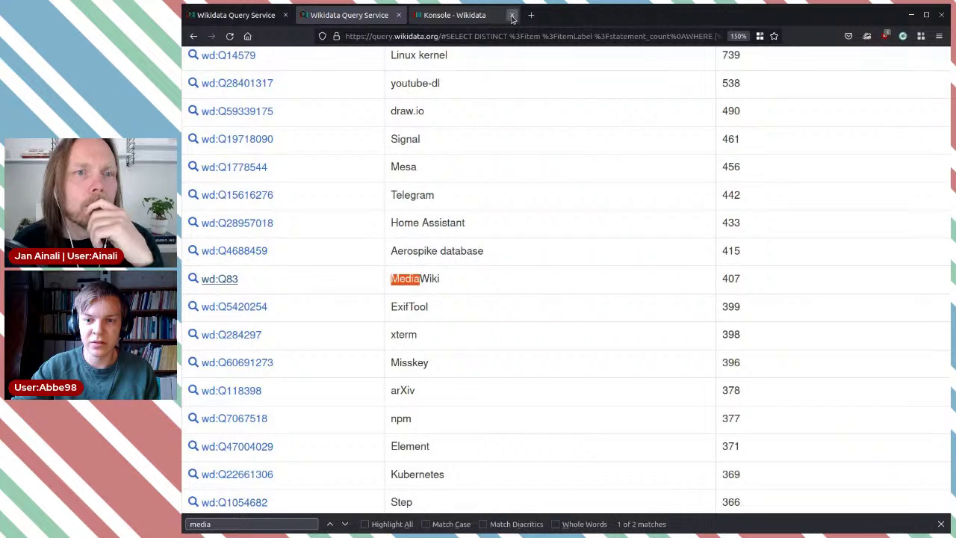
left_click(512, 16)
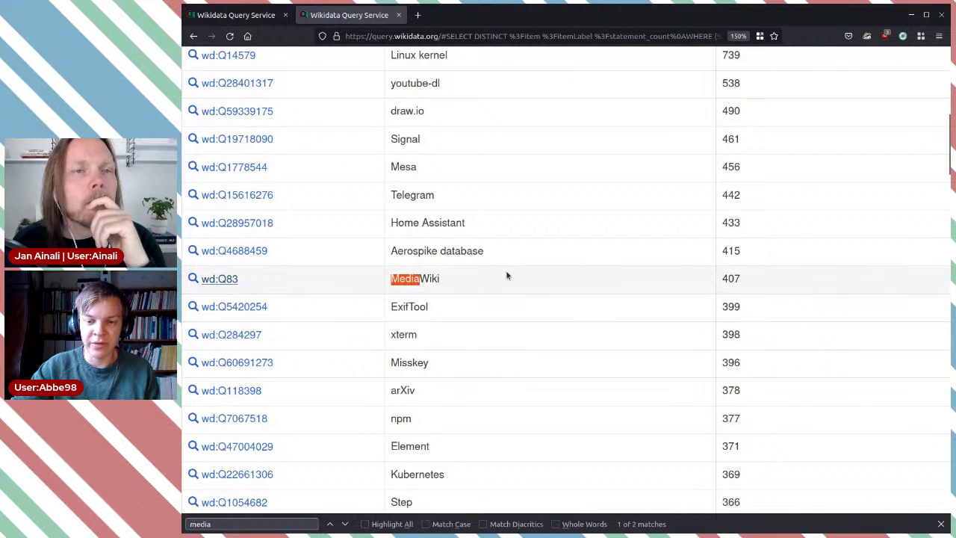
- Look through the software items below MediaWiki in the query results for another item to work on
scroll(557, 381, "down", 2)
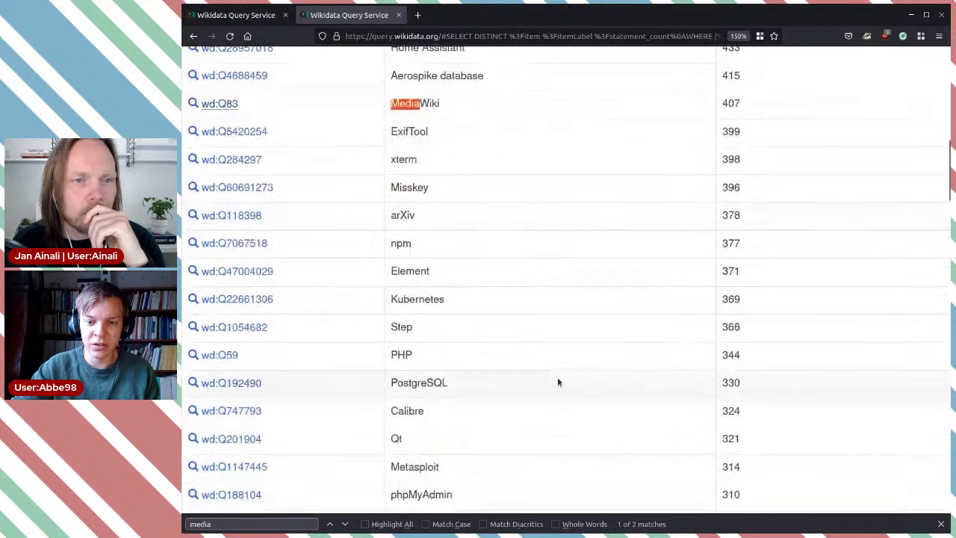
scroll(558, 382, "down", 2)
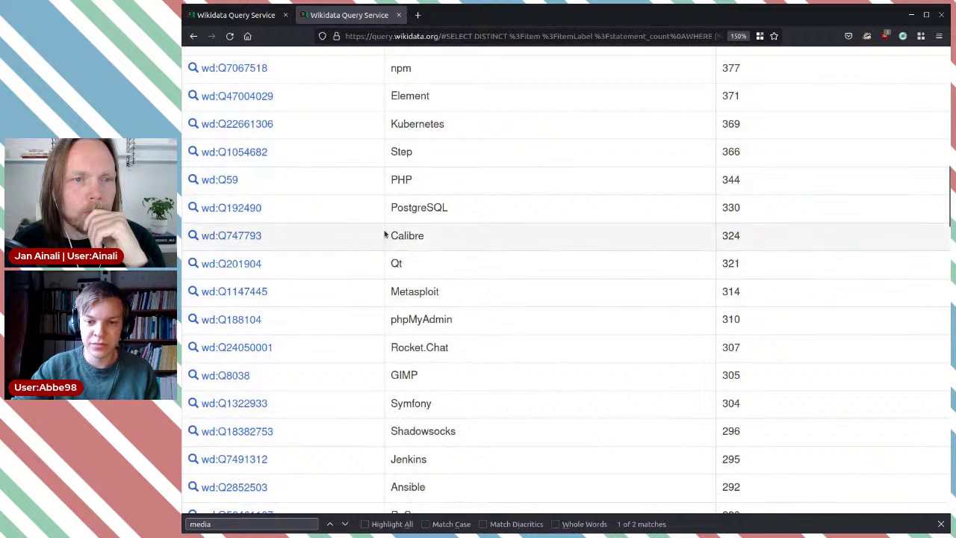
scroll(426, 418, "down", 2)
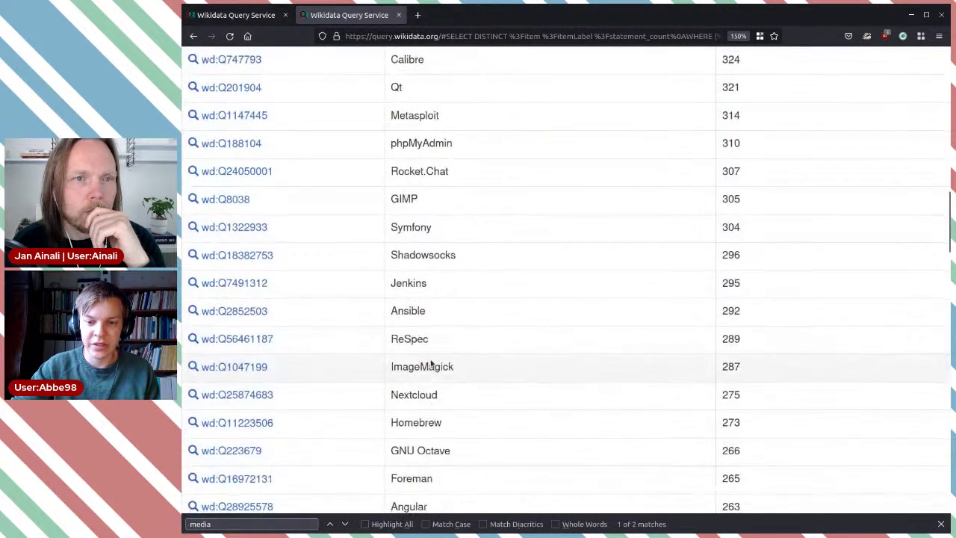
scroll(426, 367, "down", 2)
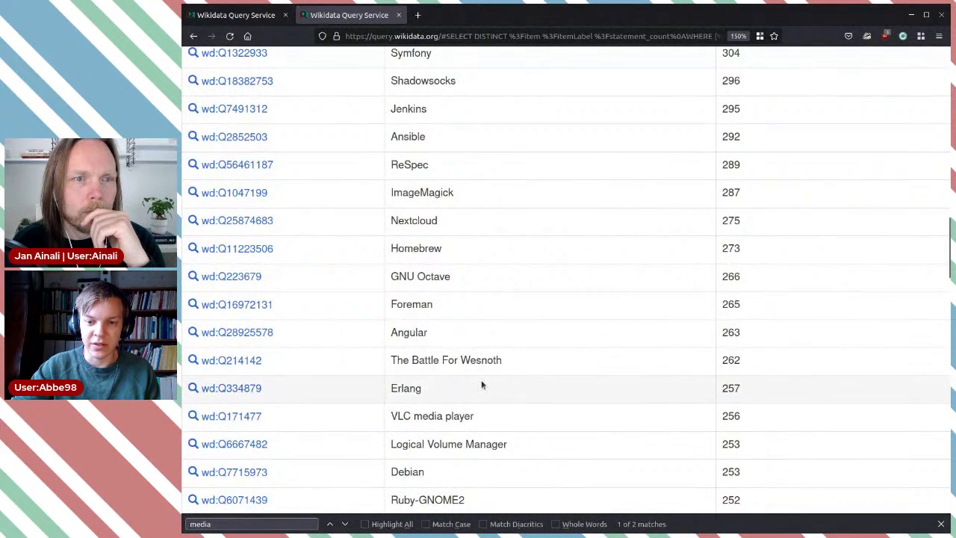
scroll(481, 379, "down", 2)
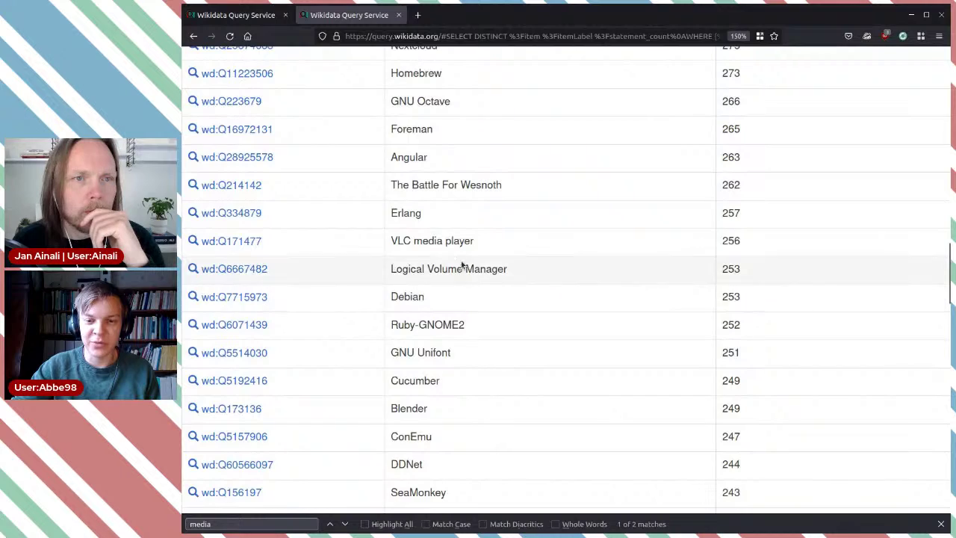
scroll(448, 317, "down", 2)
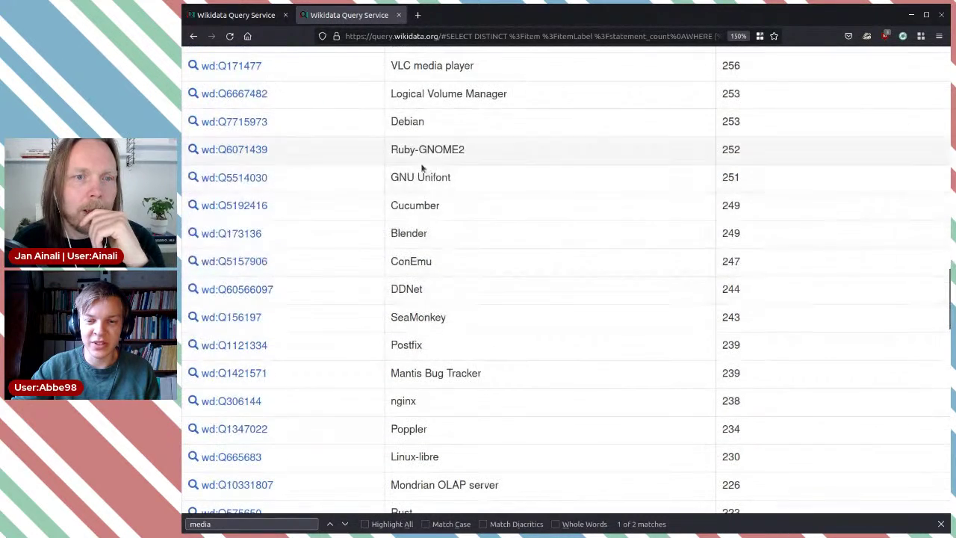
scroll(423, 352, "down", 1)
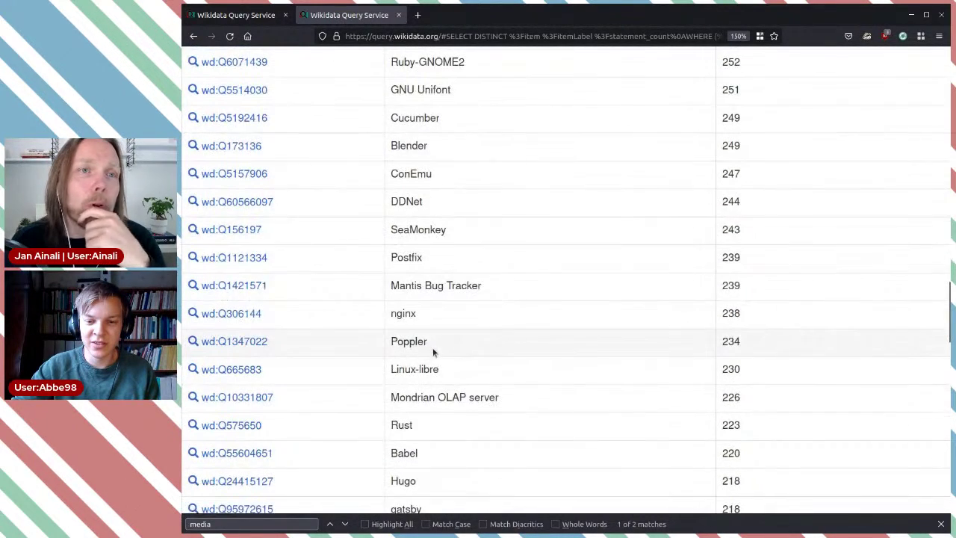
scroll(433, 348, "down", 2)
scroll(432, 356, "down", 2)
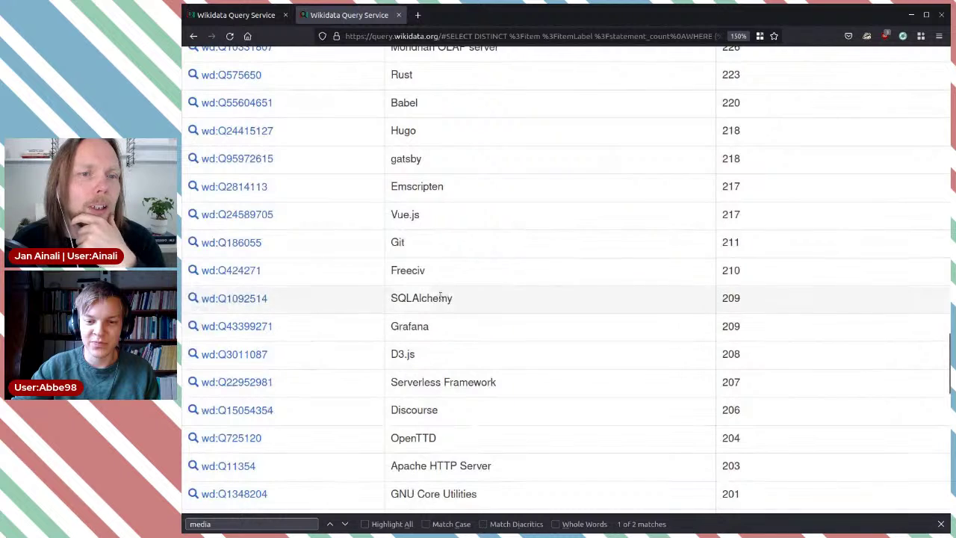
scroll(455, 284, "up", 7)
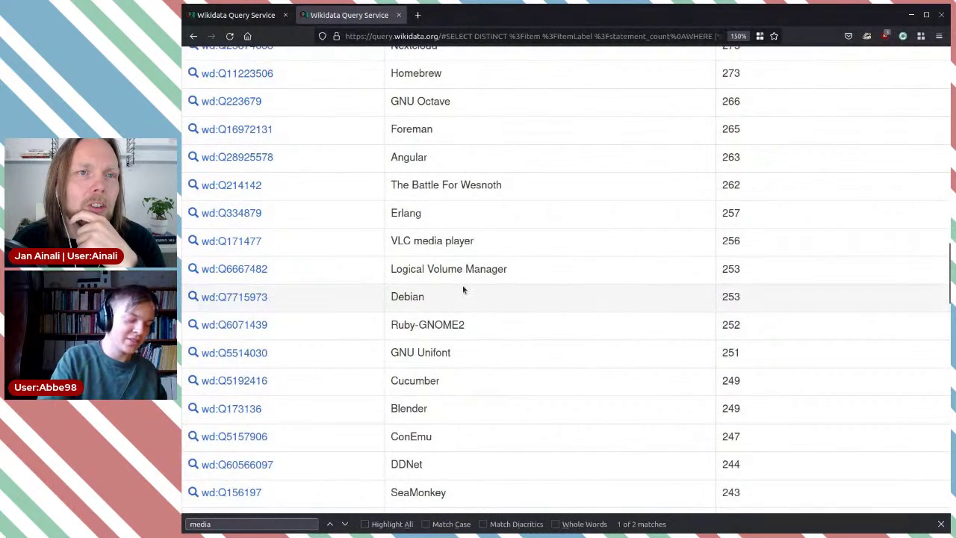
- Find GIMP in the query results and open its Wikidata item in a separate tab
key("ctrl+f")
type("gimp")
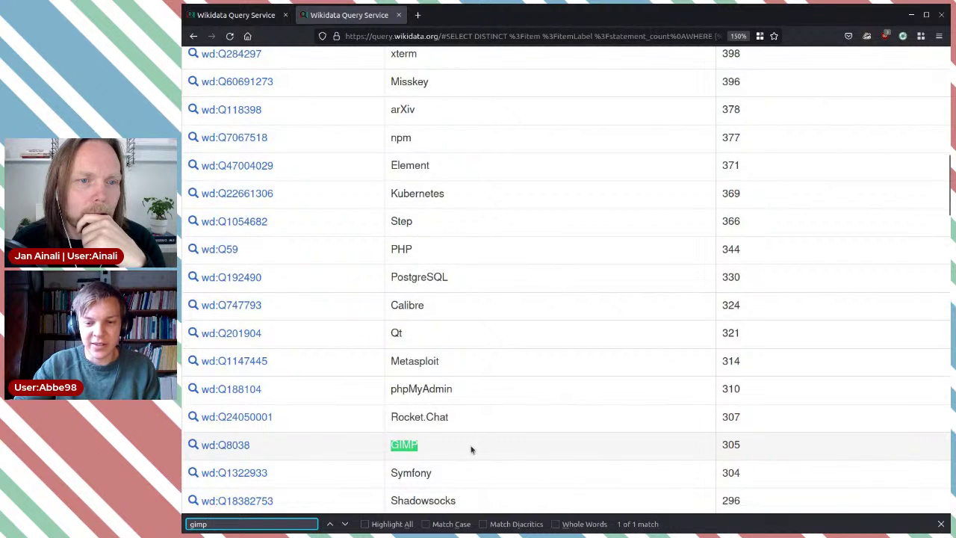
scroll(470, 449, "down", 2)
middle_click(247, 273)
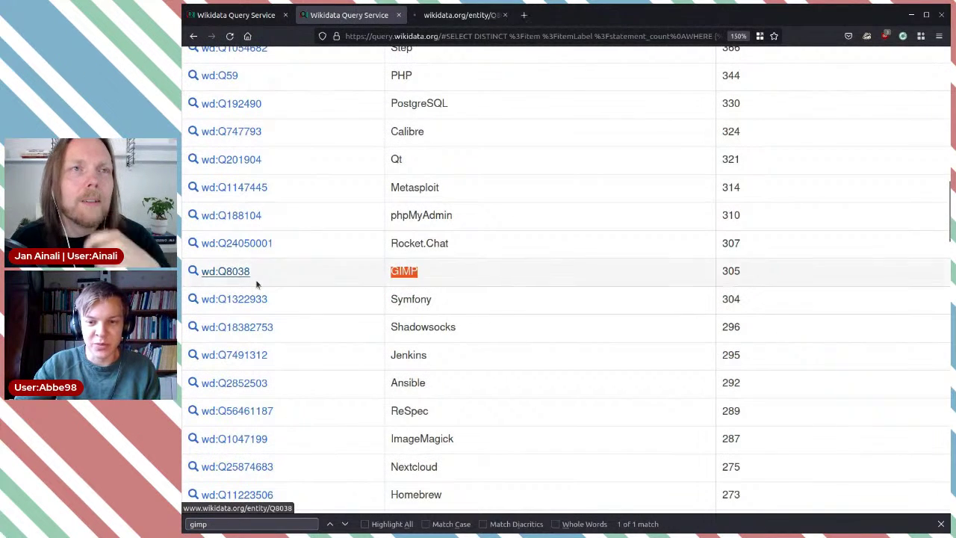
left_click(454, 17)
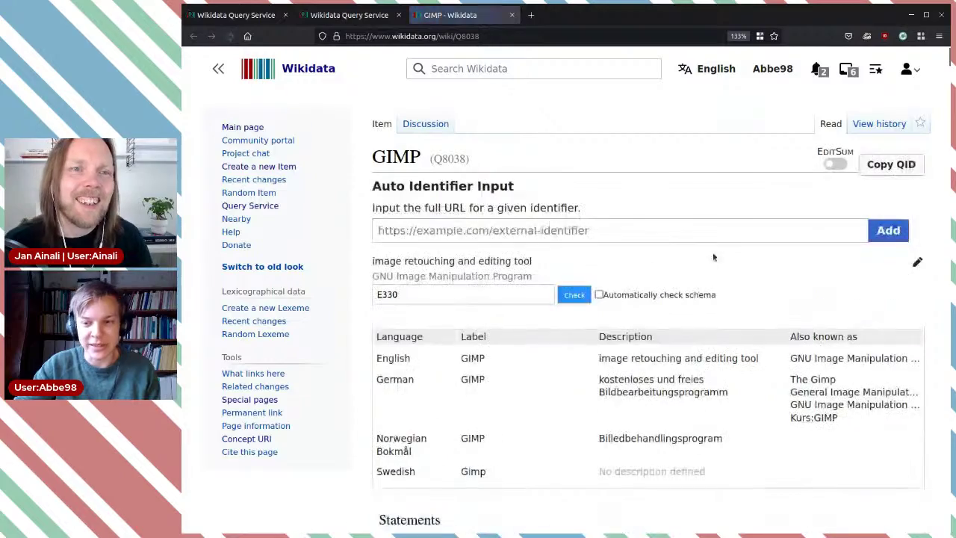
- Look over the beginning of the GIMP item, including its labels and its instance of, logo image and image statements
scroll(713, 257, "down", 1)
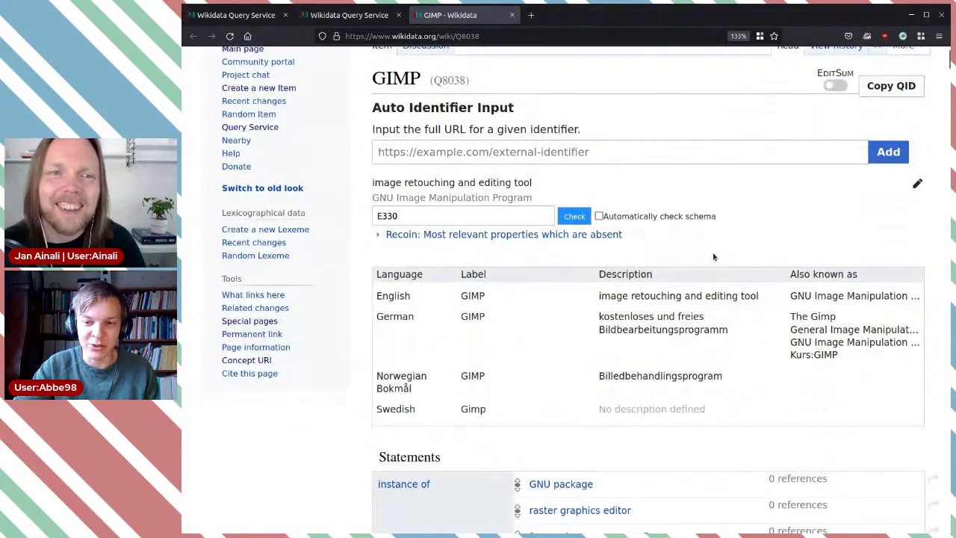
scroll(713, 257, "down", 2)
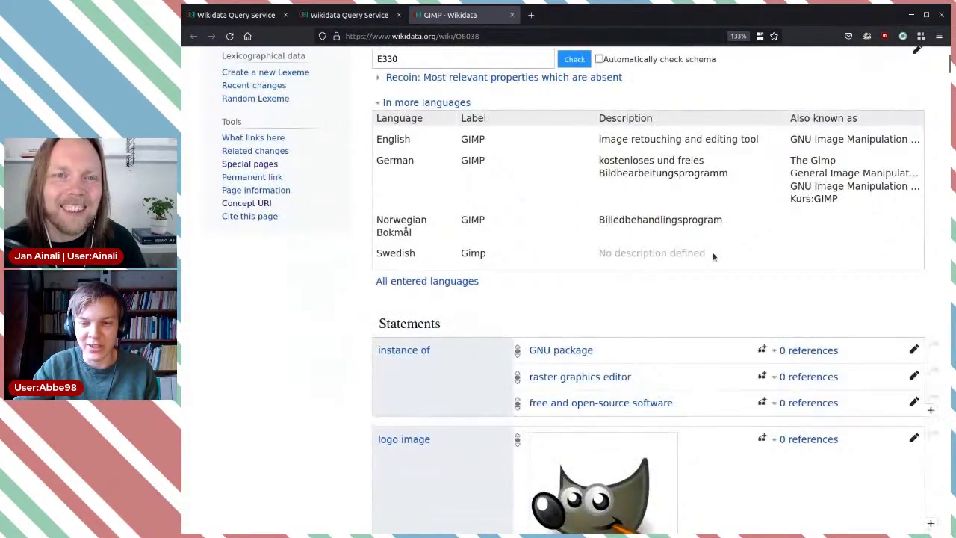
scroll(713, 257, "down", 3)
scroll(713, 257, "down", 6)
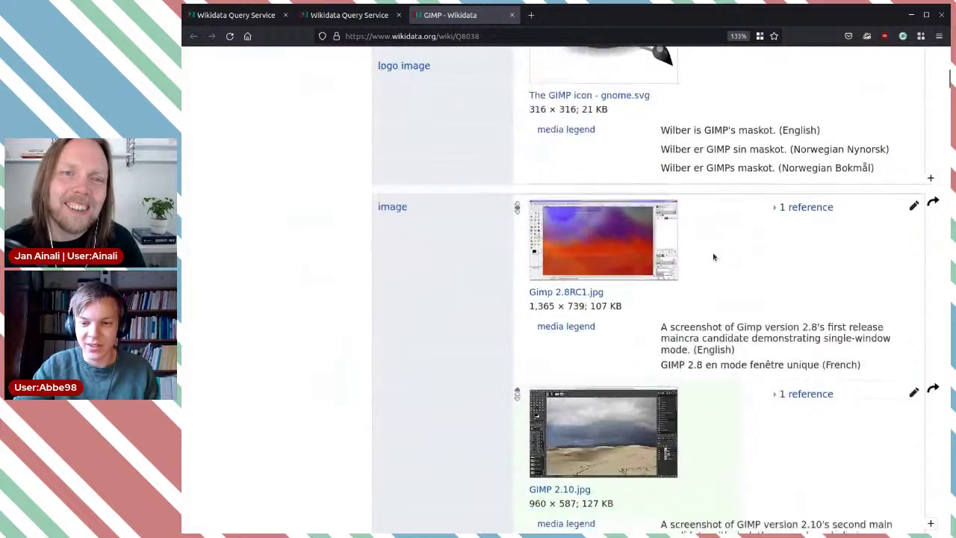
scroll(713, 257, "up", 5)
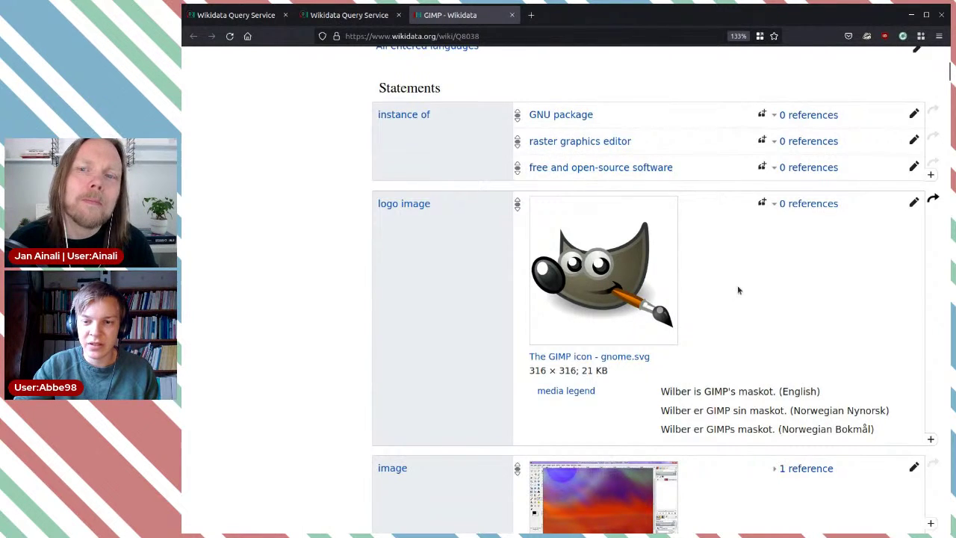
- Look over the GIMP item's statements from image through inception, creator and developer to platform and operating system
scroll(737, 286, "down", 6)
scroll(736, 286, "down", 3)
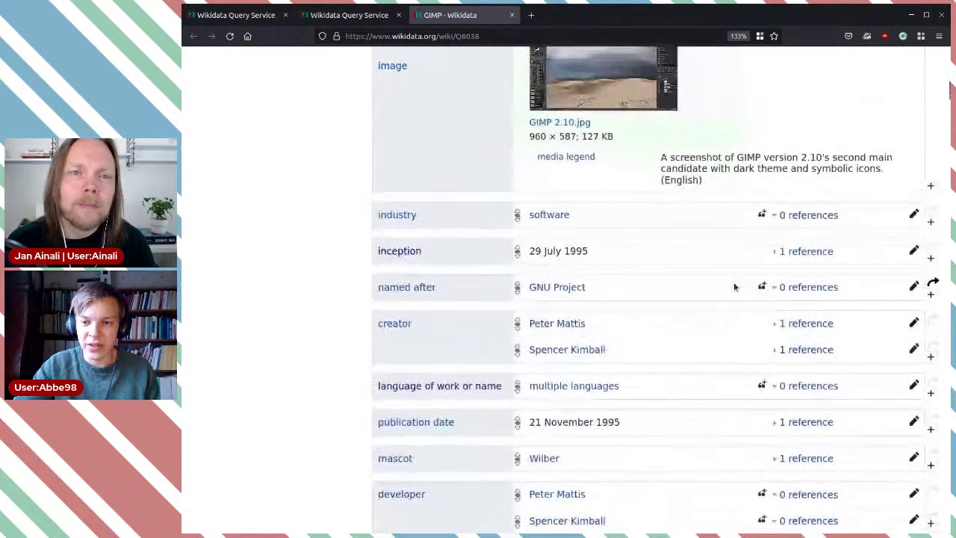
left_click_drag(598, 255, 521, 251)
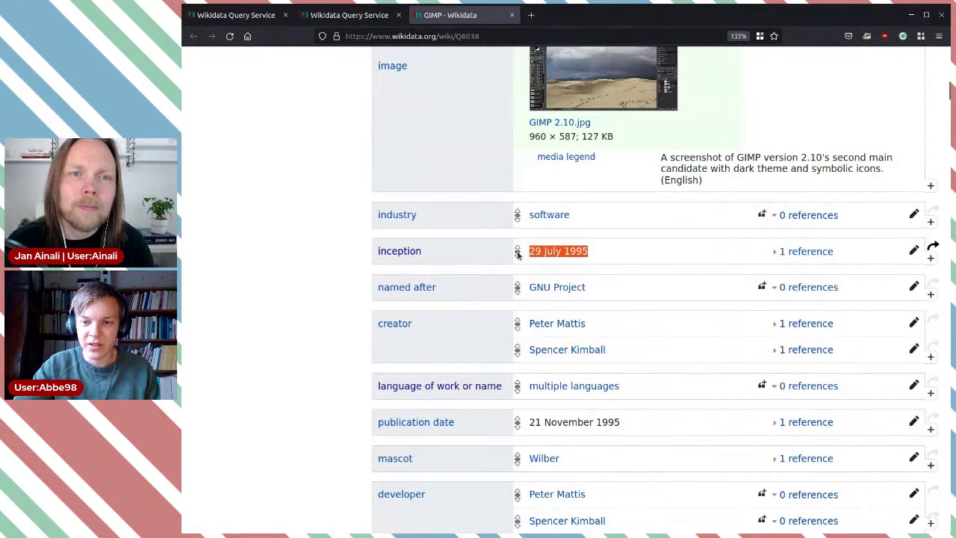
left_click(595, 253)
scroll(780, 246, "down", 6)
scroll(780, 247, "up", 3)
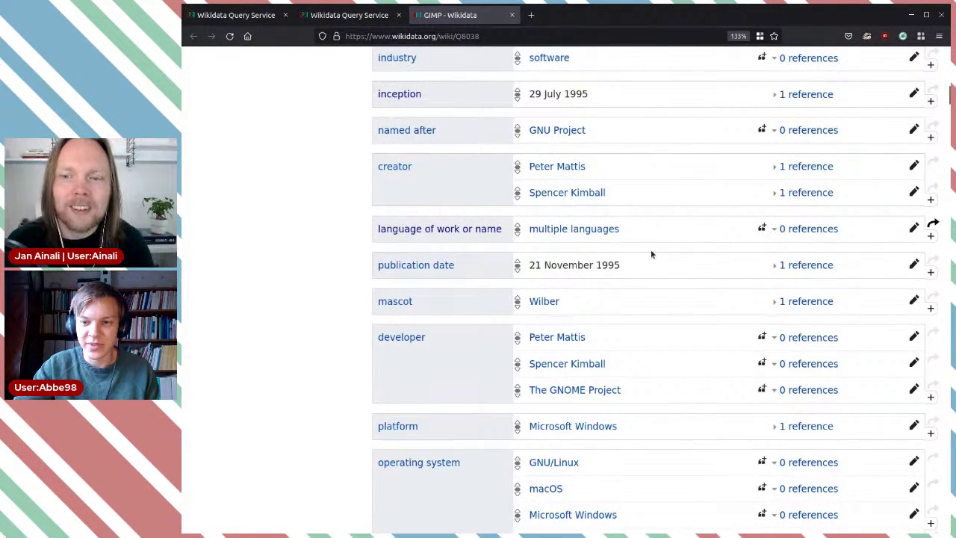
scroll(647, 262, "down", 2)
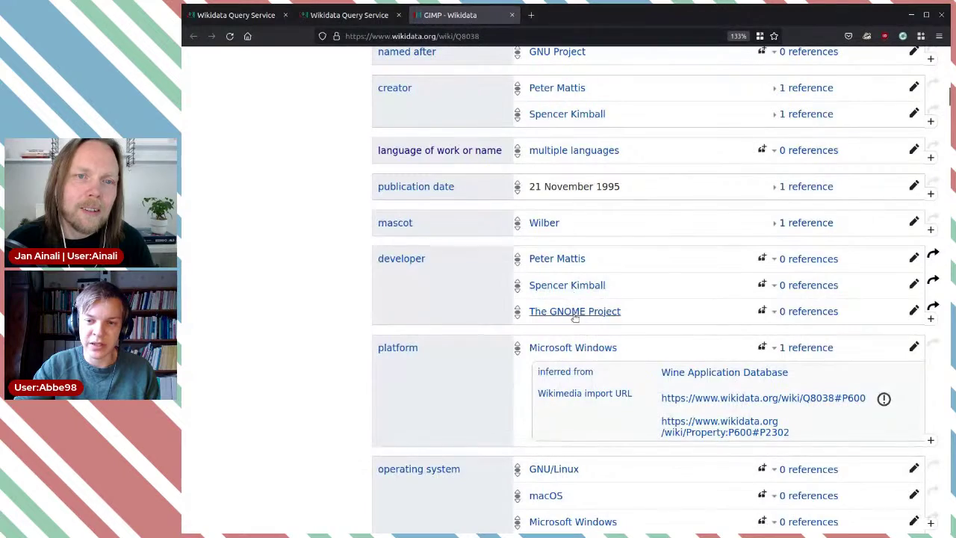
scroll(640, 305, "down", 3)
scroll(597, 261, "up", 5)
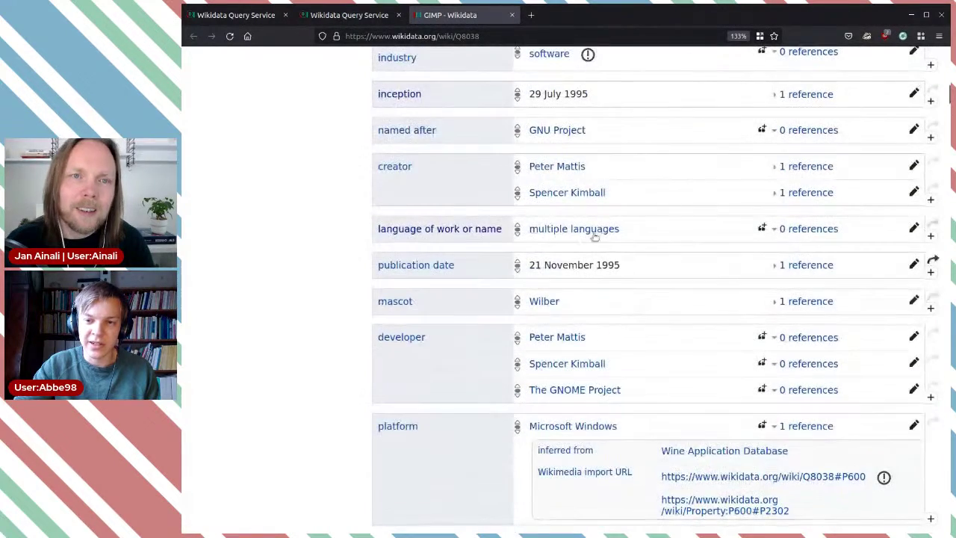
scroll(620, 295, "up", 7)
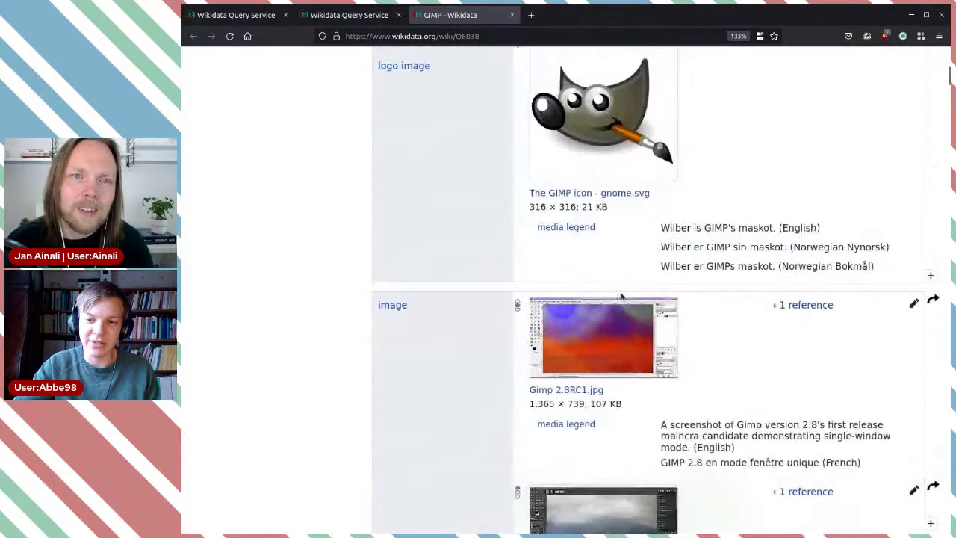
scroll(620, 297, "up", 1)
scroll(620, 326, "down", 9)
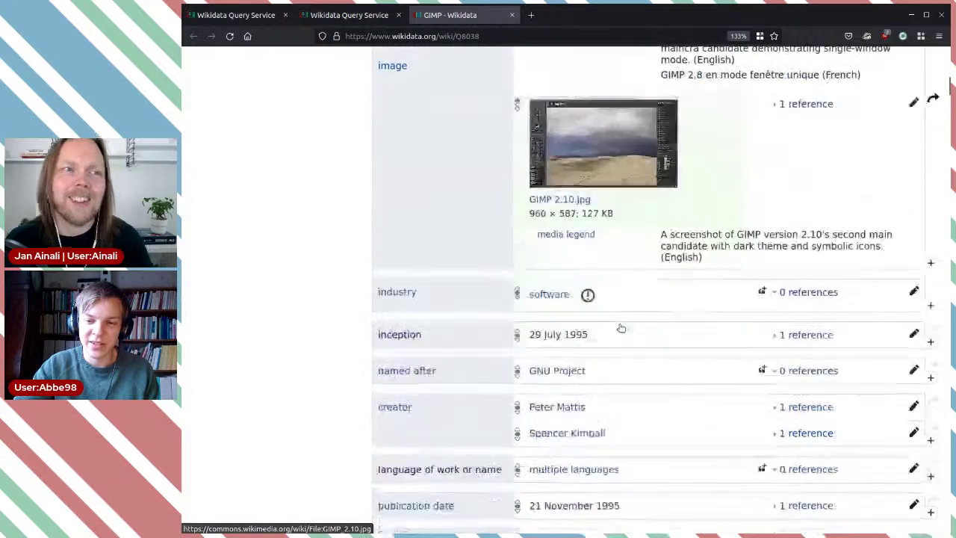
- Open the item of GIMP's mascot Wilber in a separate tab and look through its statements, including has part or parts
middle_click(548, 303)
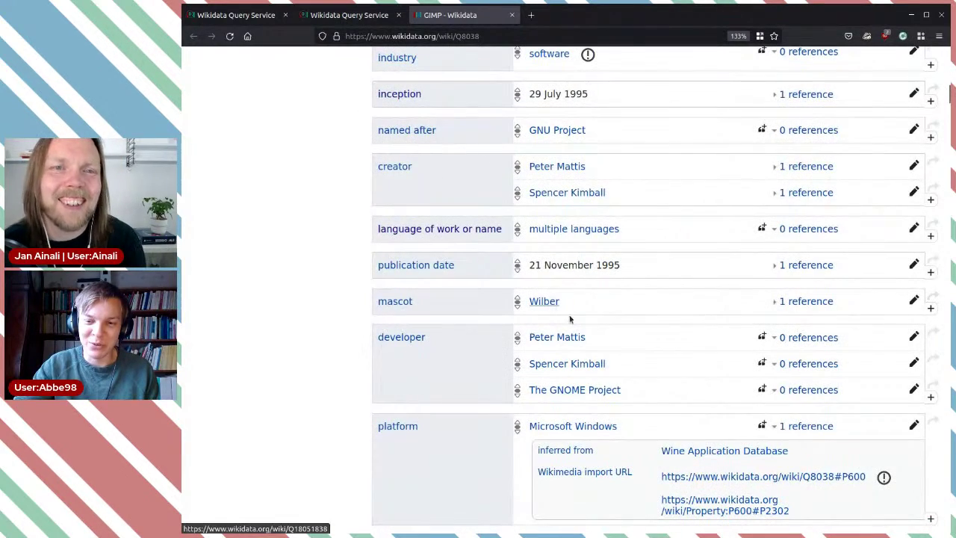
left_click(580, 15)
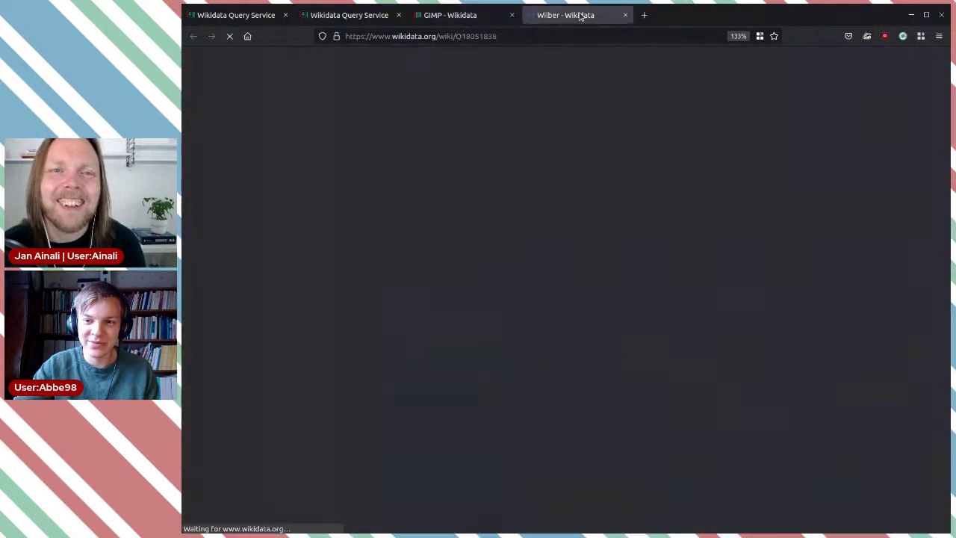
scroll(608, 242, "down", 5)
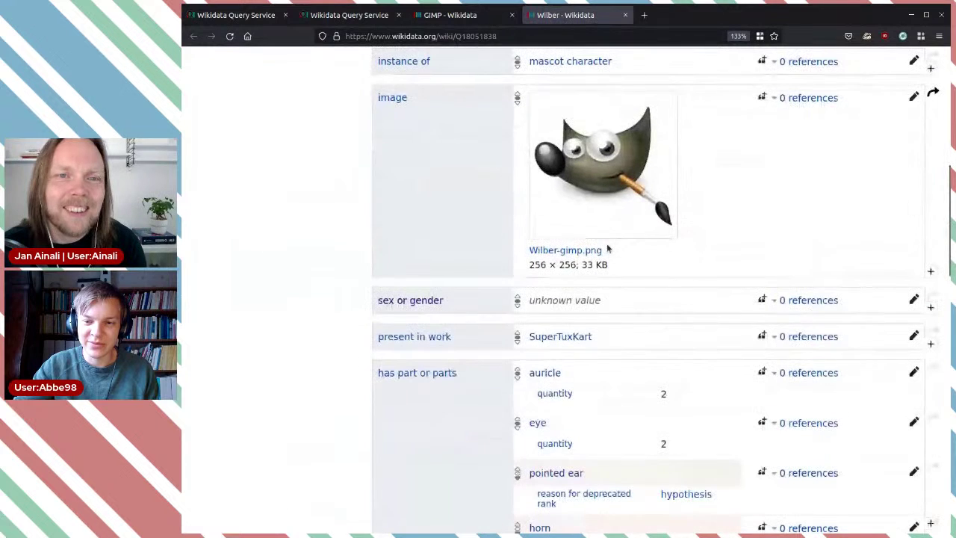
scroll(545, 241, "down", 2)
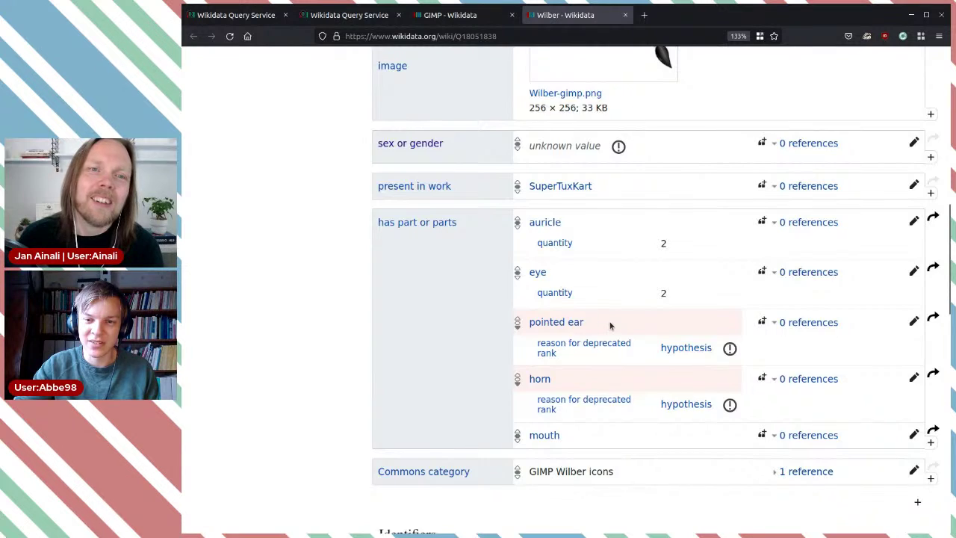
scroll(610, 325, "up", 2)
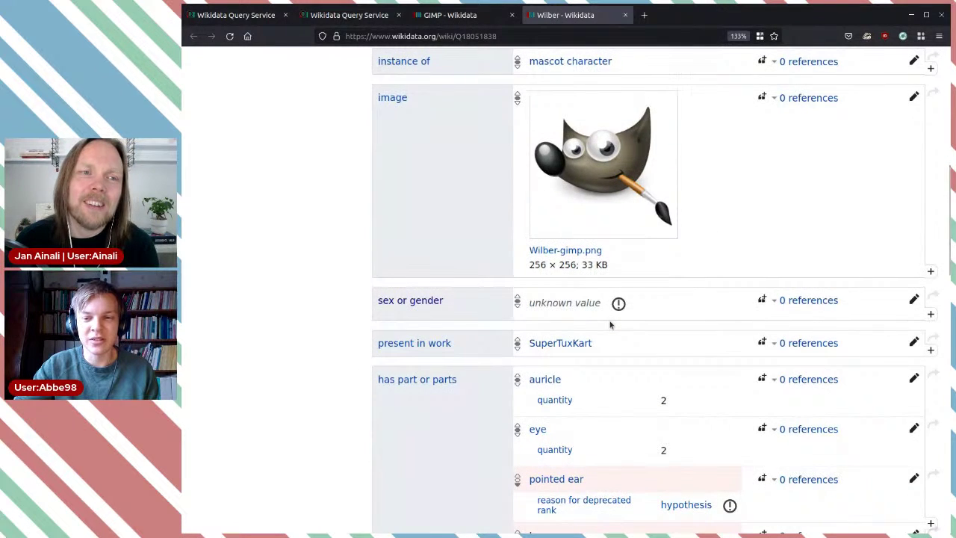
scroll(610, 326, "up", 3)
scroll(610, 326, "down", 3)
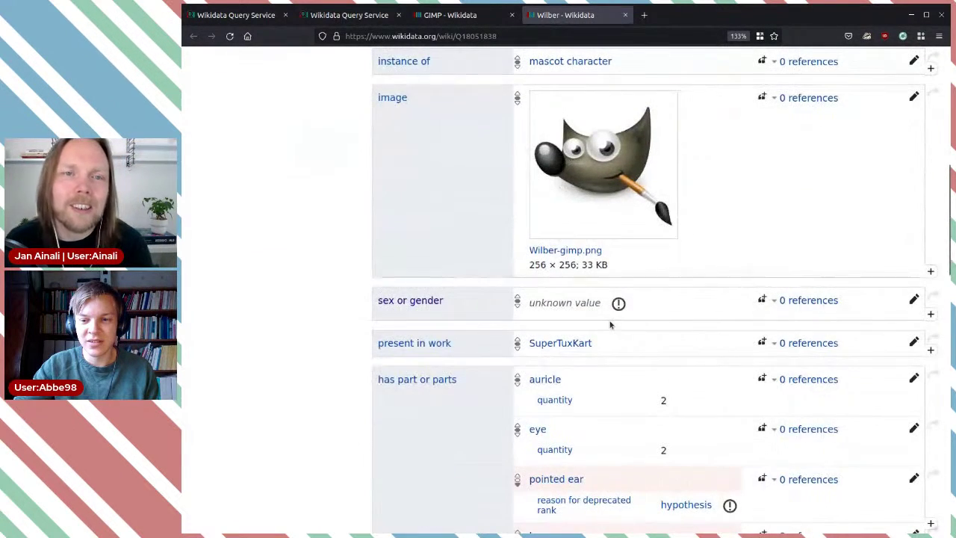
scroll(610, 320, "up", 1)
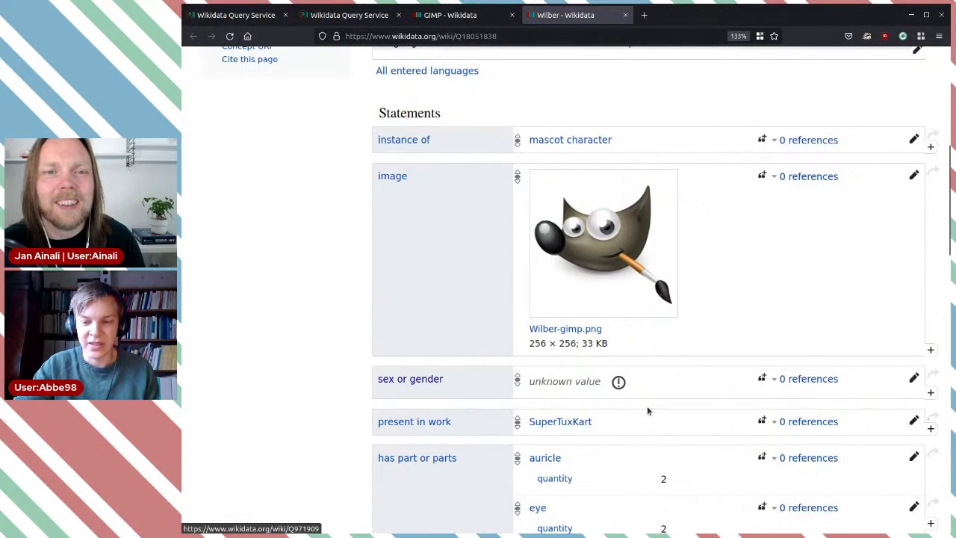
scroll(646, 408, "down", 3)
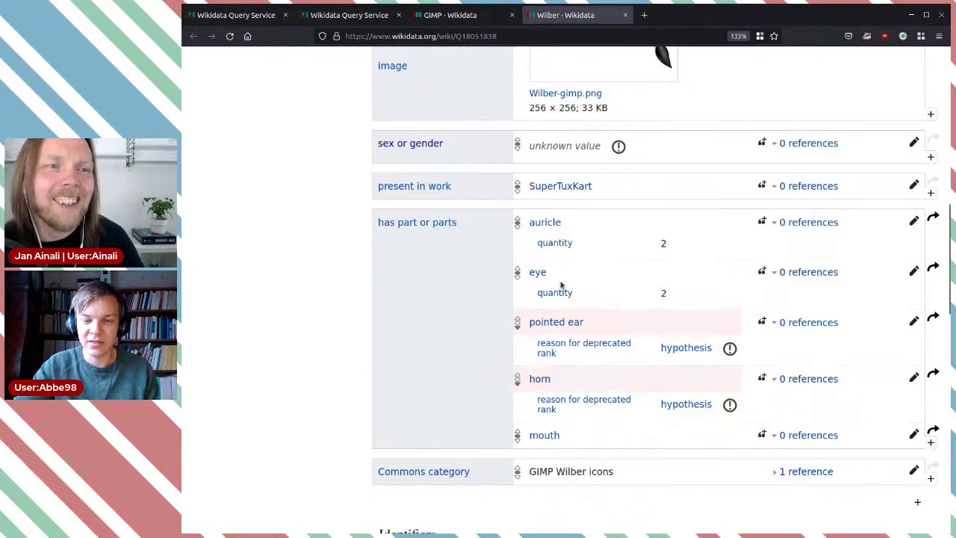
- Return to the GIMP item and examine the reference on its Microsoft Windows platform statement, then collapse the reference
left_click(450, 15)
scroll(590, 389, "down", 5)
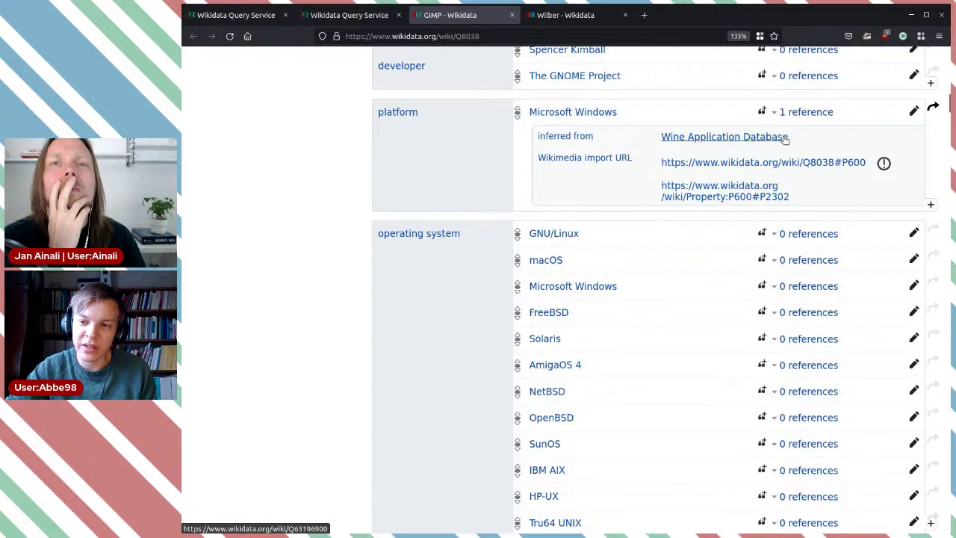
left_click_drag(809, 141, 659, 142)
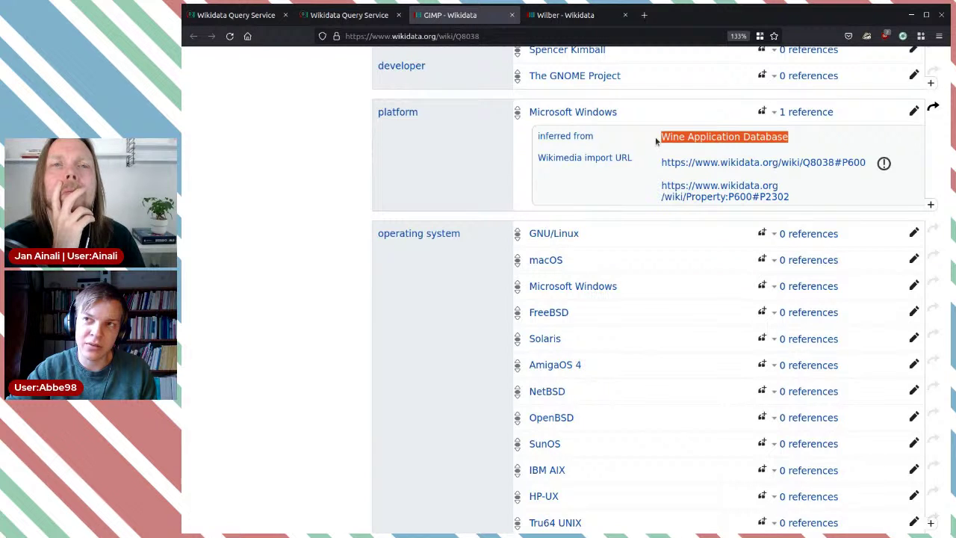
left_click(657, 141)
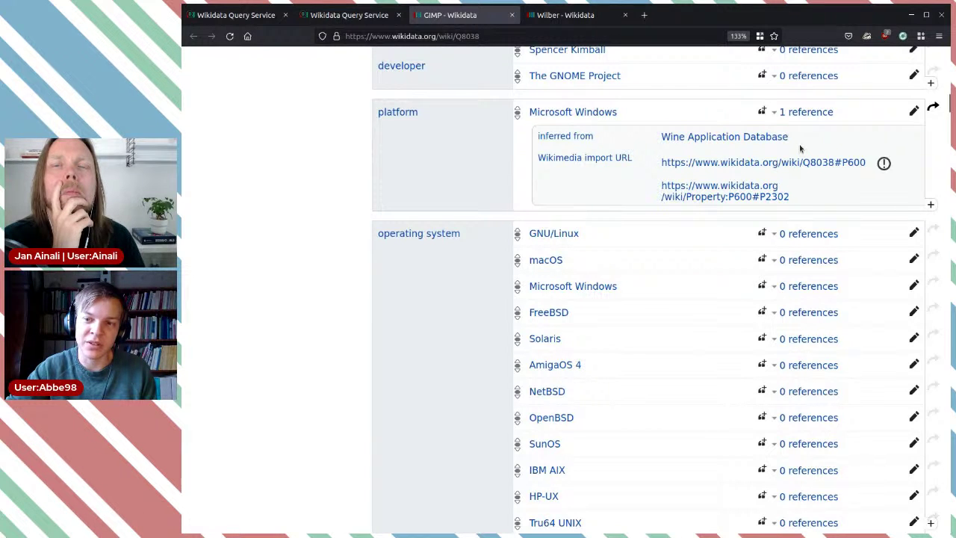
left_click_drag(794, 144, 657, 141)
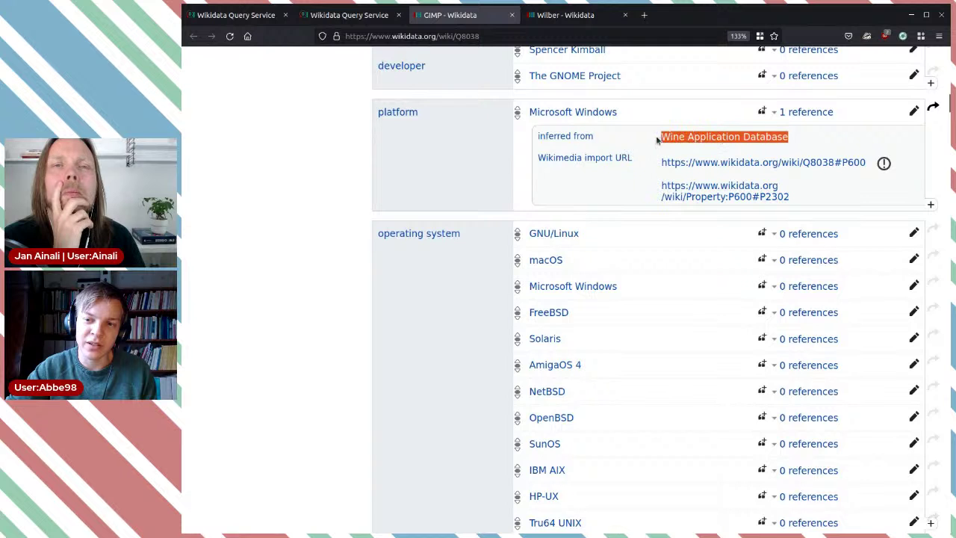
left_click(652, 140)
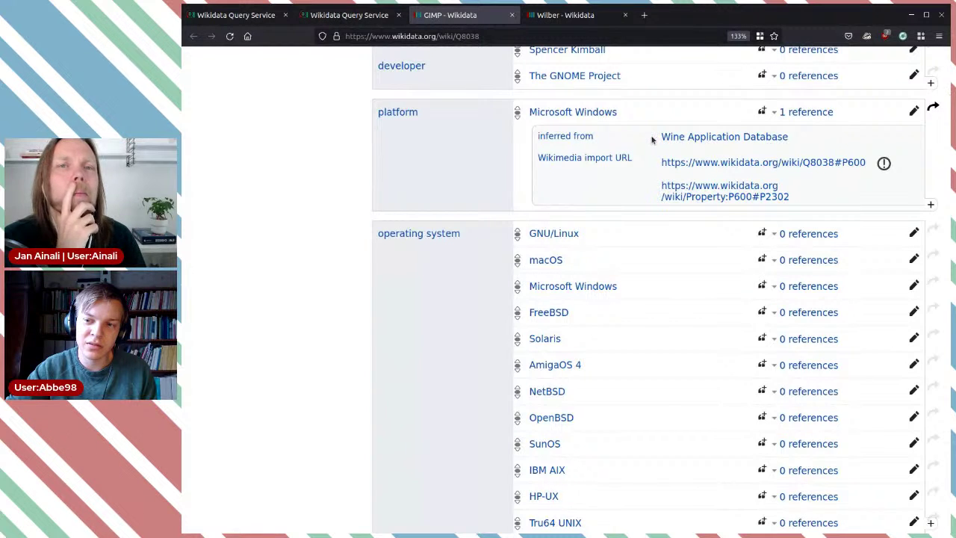
left_click(813, 112)
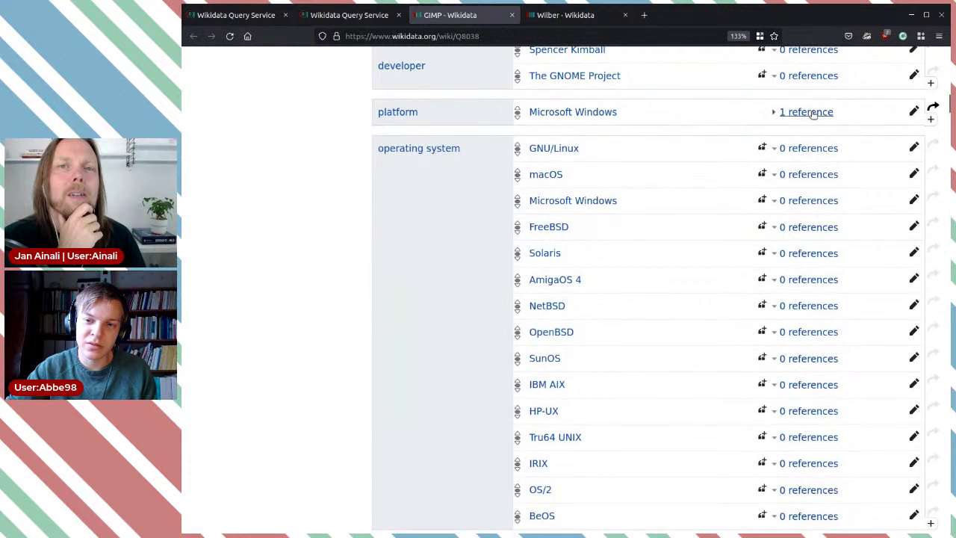
left_click(813, 112)
left_click(813, 112)
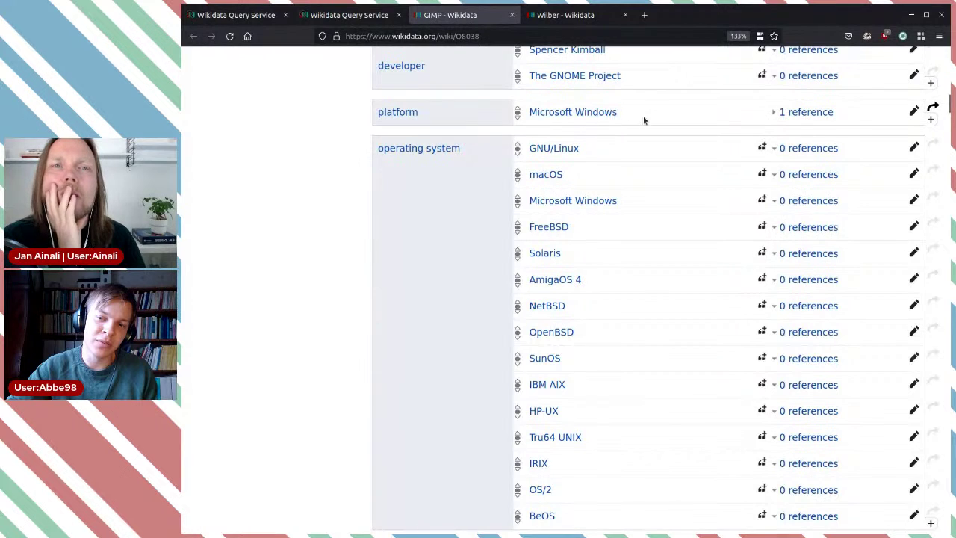
- Compare GIMP's platform and operating system statements and open both property pages in separate tabs, bringing up the platform one
left_click_drag(643, 118, 524, 112)
left_click(493, 112)
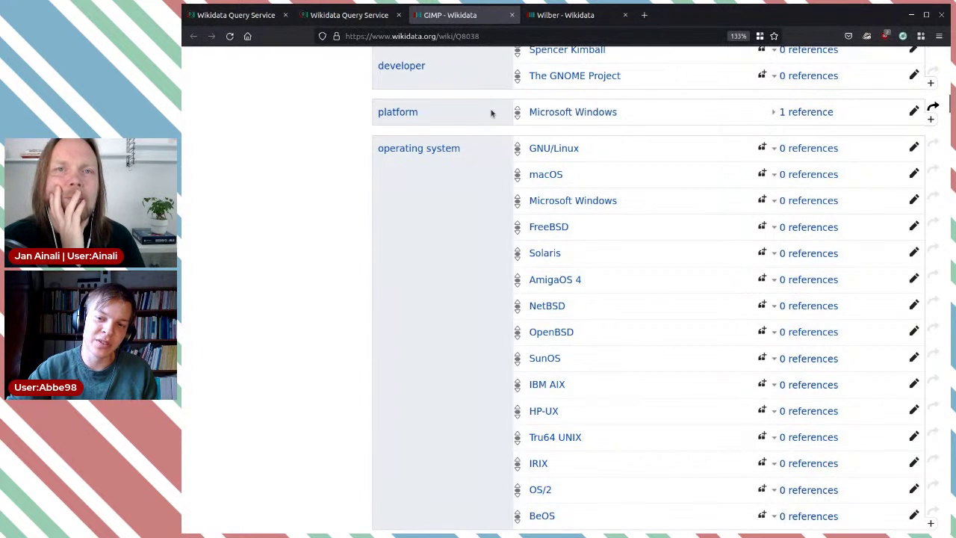
left_click_drag(377, 148, 468, 156)
left_click(472, 155)
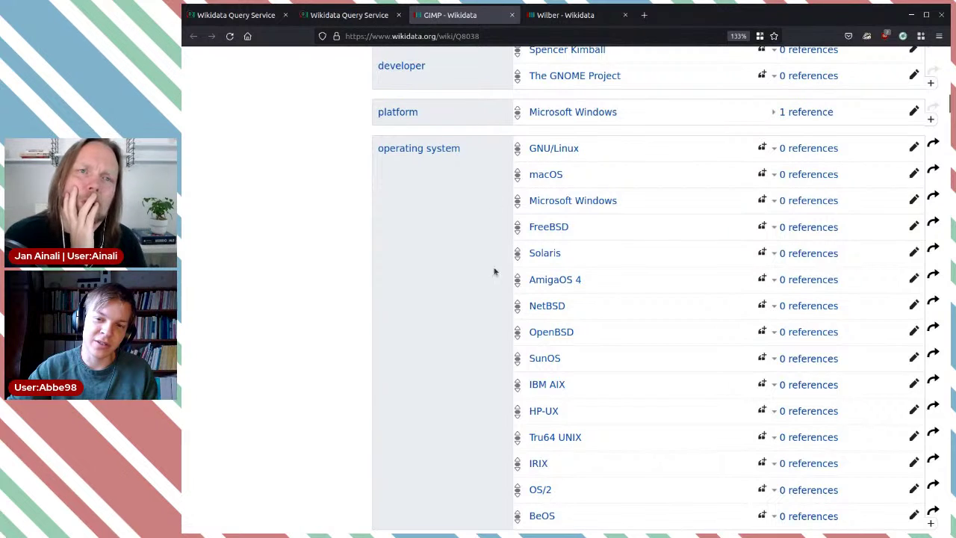
middle_click(411, 115)
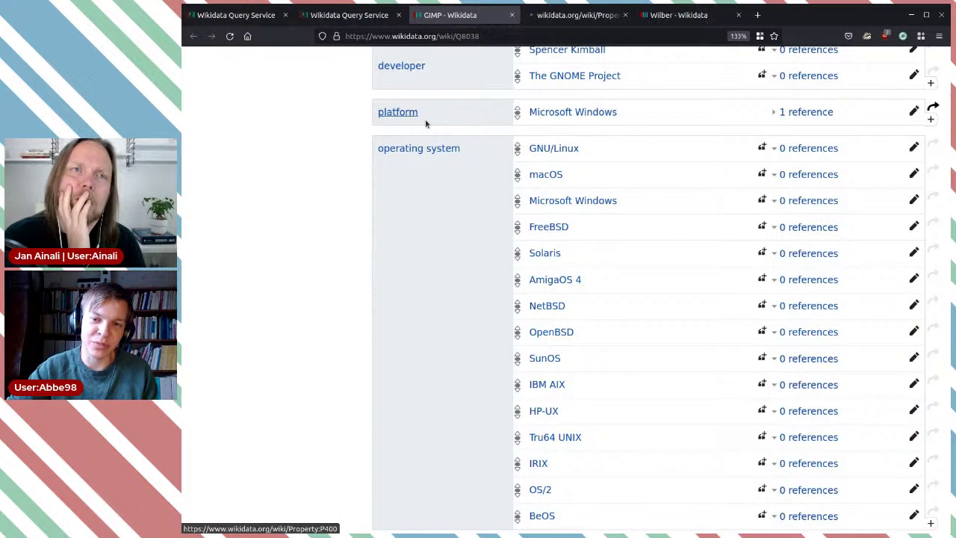
middle_click(444, 160)
left_click(571, 15)
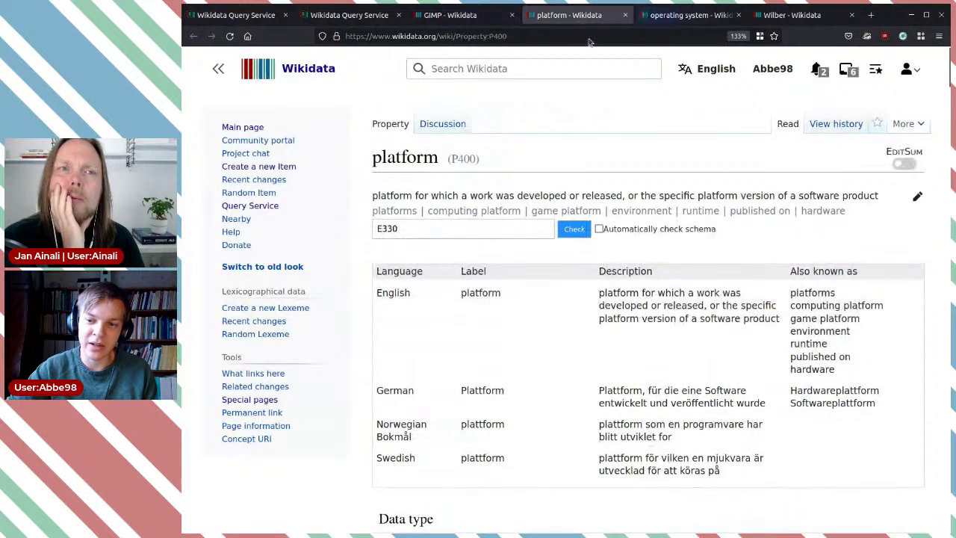
- Read the English description of the platform property
scroll(699, 245, "down", 2)
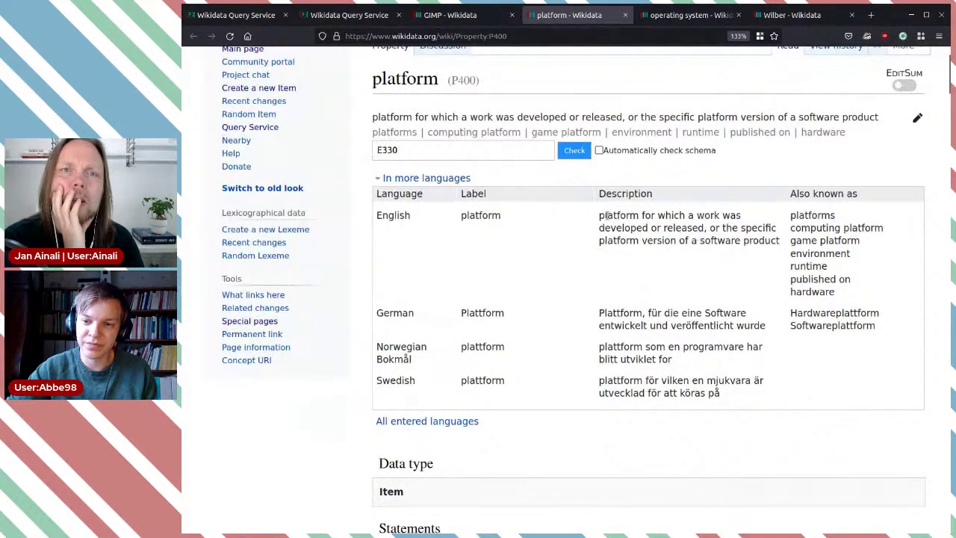
left_click_drag(607, 215, 709, 239)
left_click(719, 258)
scroll(719, 258, "down", 3)
scroll(719, 257, "up", 2)
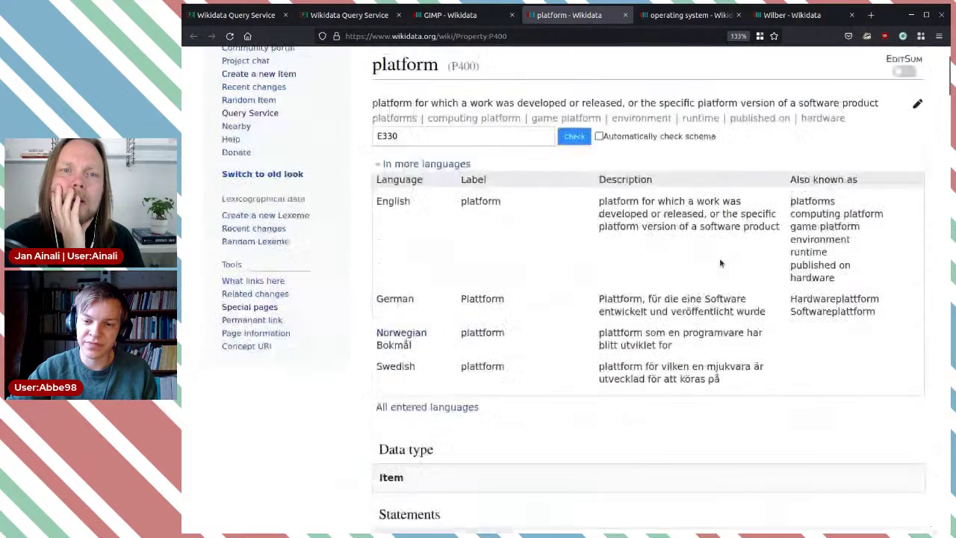
- Read the description of the operating system property and compare it with the platform property's description
left_click(675, 15)
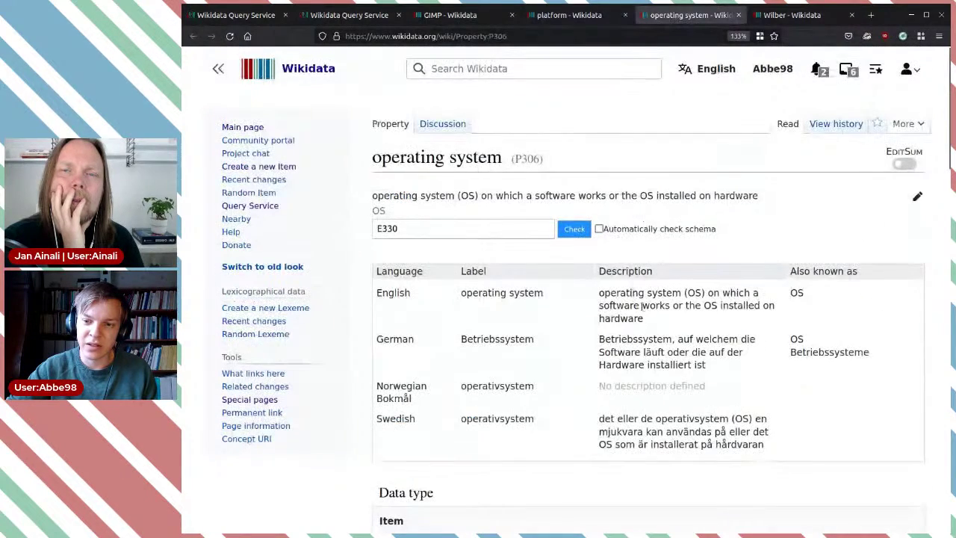
mouse_move(644, 319)
left_mouse_down()
mouse_move(640, 306)
mouse_move(730, 304)
mouse_move(641, 307)
left_mouse_up()
left_click(720, 319)
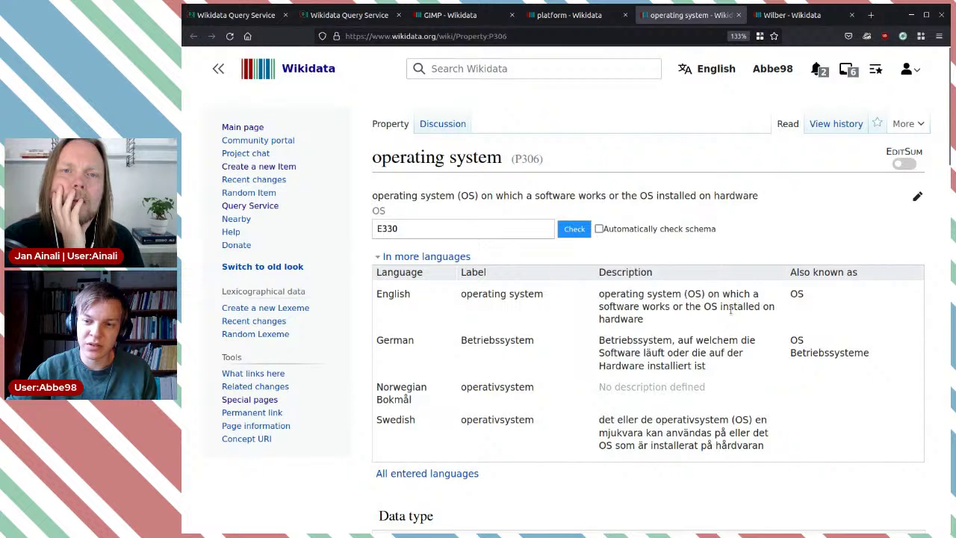
left_click(571, 15)
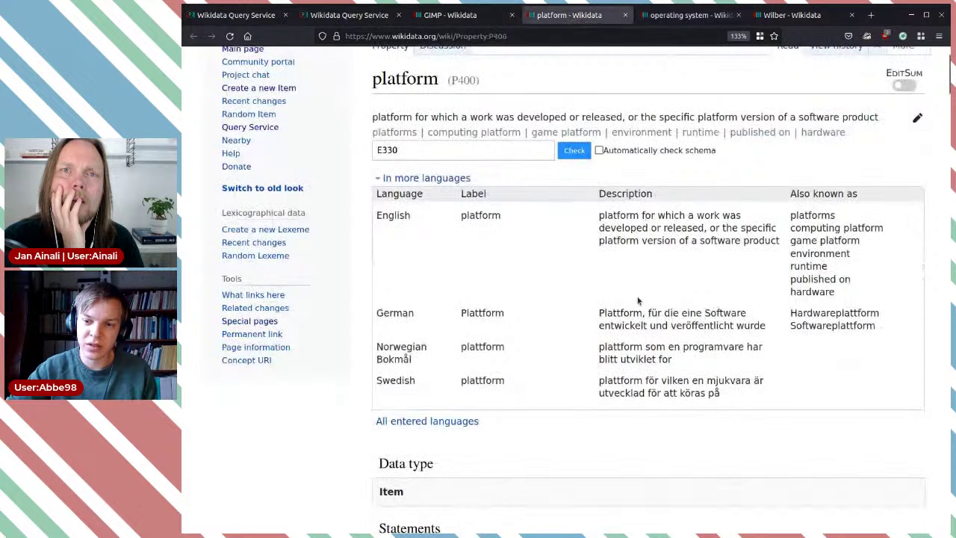
mouse_move(718, 241)
left_mouse_down()
mouse_move(662, 228)
mouse_move(655, 215)
mouse_move(633, 228)
mouse_move(720, 228)
mouse_move(703, 241)
mouse_move(719, 241)
left_mouse_up()
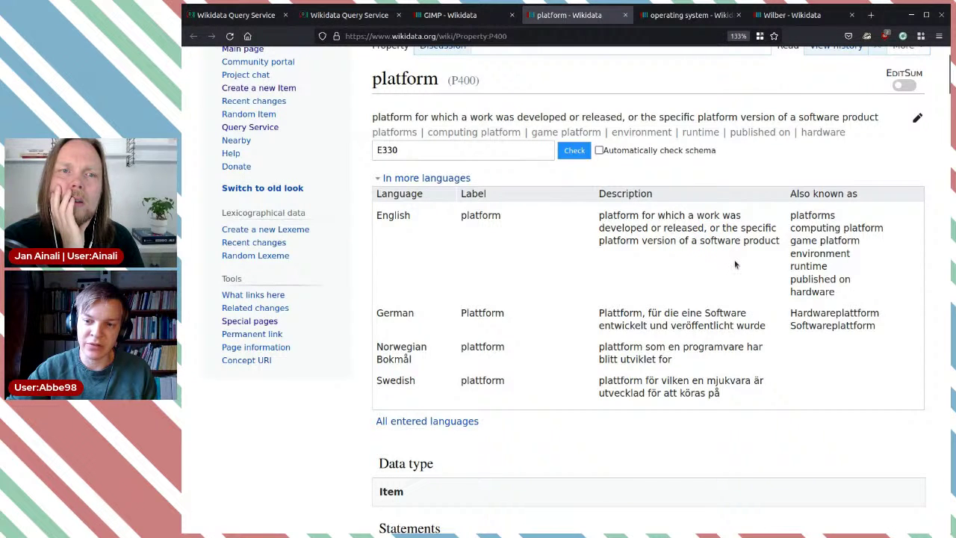
- Examine the Wikidata property examples on the platform property page, including the platform value given for Minecraft
scroll(735, 264, "down", 5)
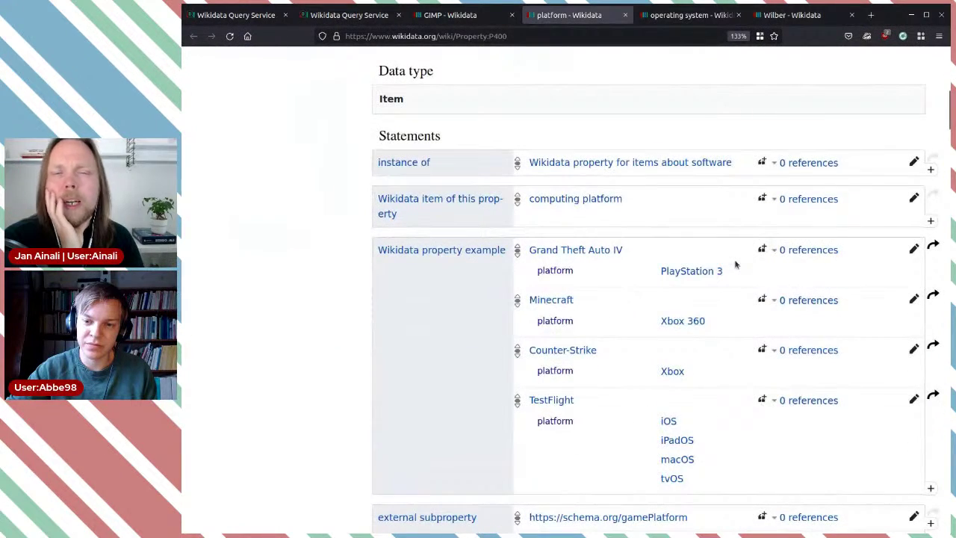
scroll(735, 264, "down", 1)
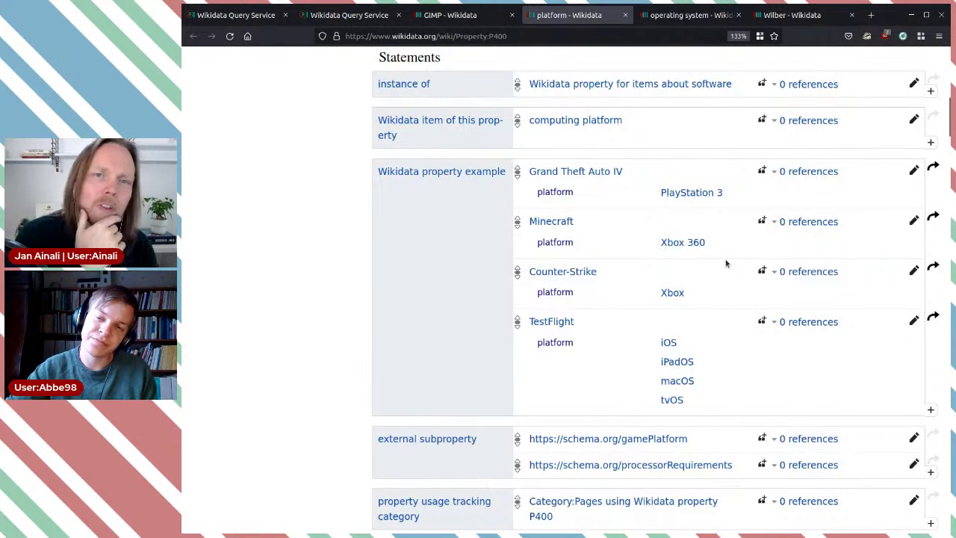
triple_click(721, 250)
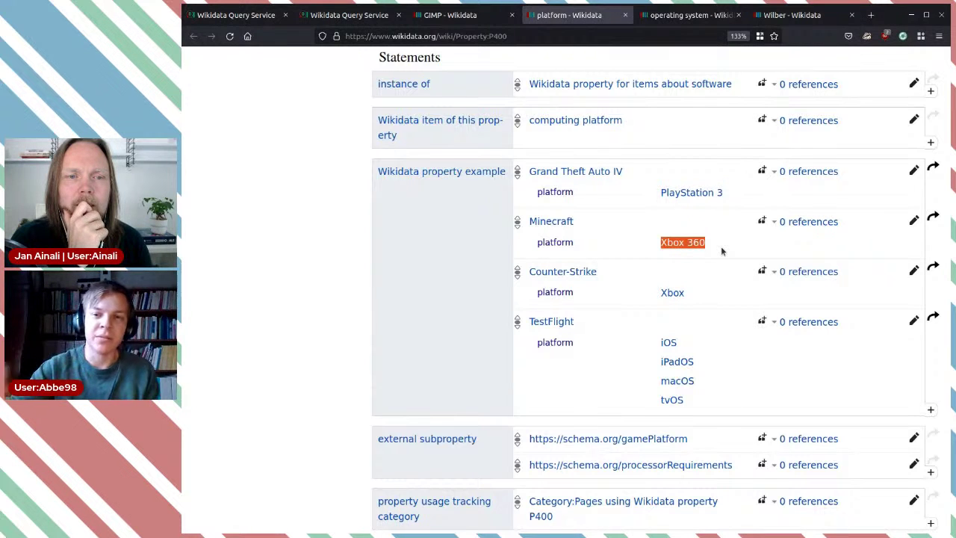
- Return to the GIMP item and re-examine its platform statement alongside the operating system values
left_click(480, 23)
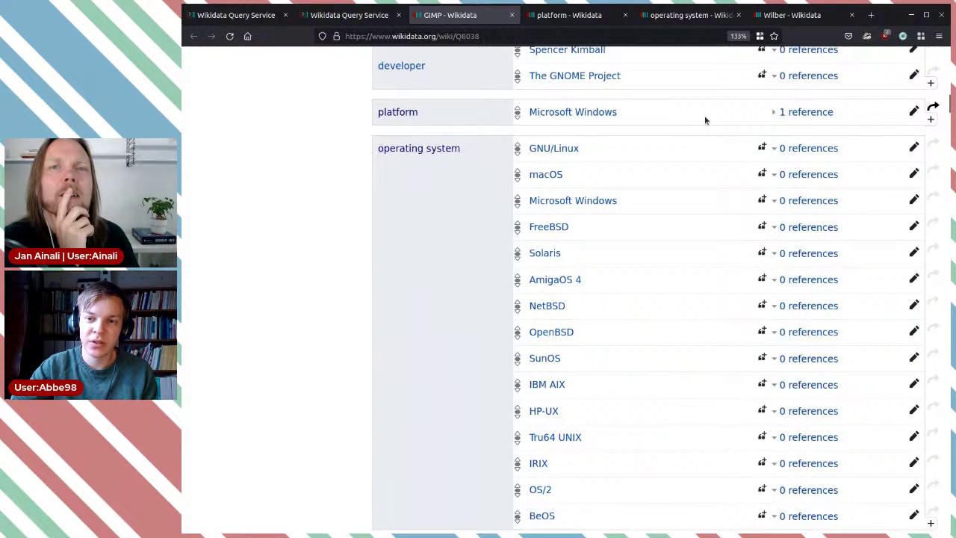
double_click(436, 113)
left_click(454, 112)
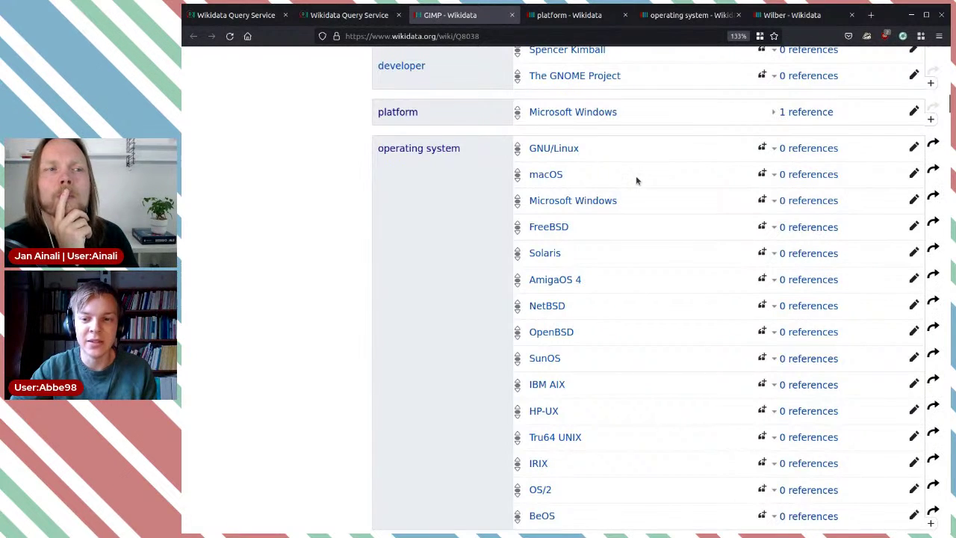
- Review GIMP's readable file format statements, including the software version identifier qualifier on AV1 Image File Format
scroll(636, 178, "down", 2)
scroll(650, 174, "down", 1)
scroll(659, 174, "down", 3)
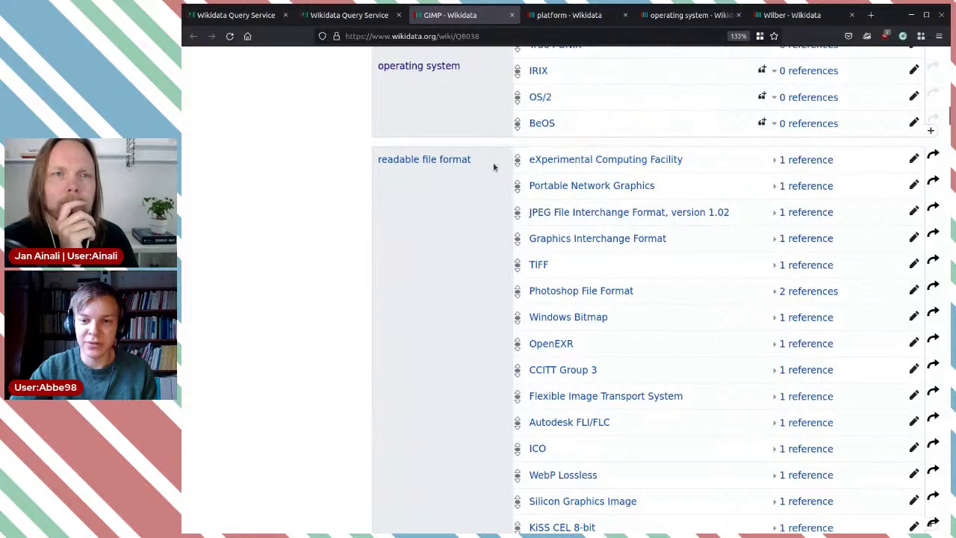
scroll(562, 173, "down", 4)
scroll(560, 159, "down", 10)
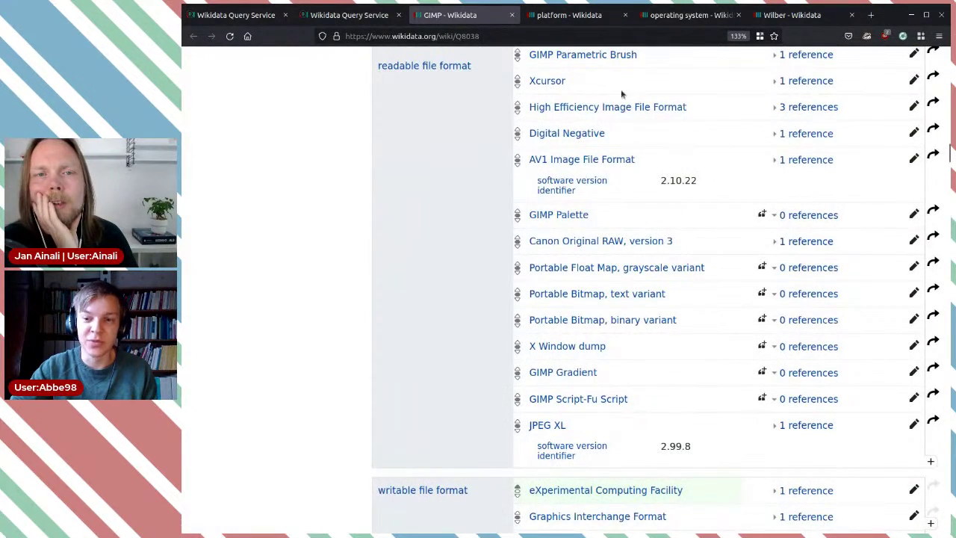
scroll(612, 160, "down", 5)
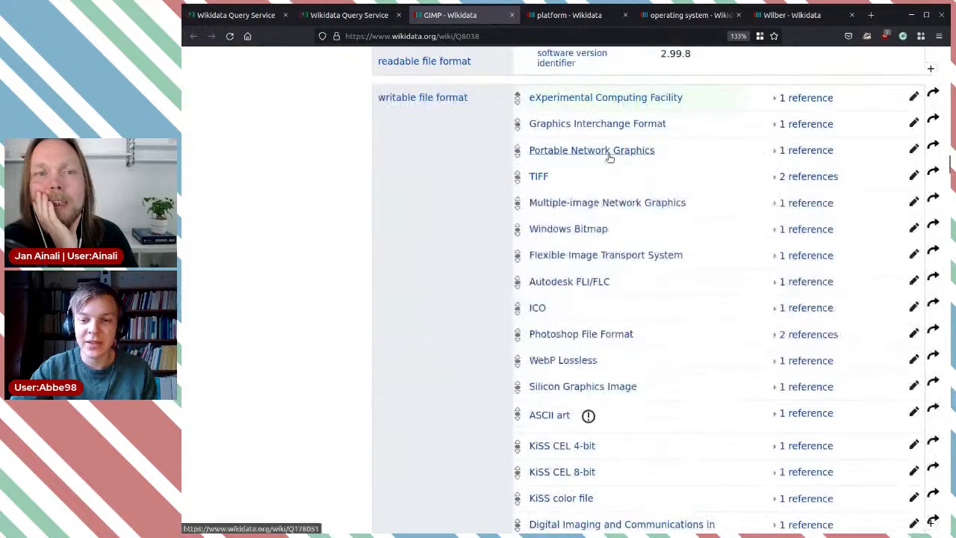
scroll(485, 137, "up", 2)
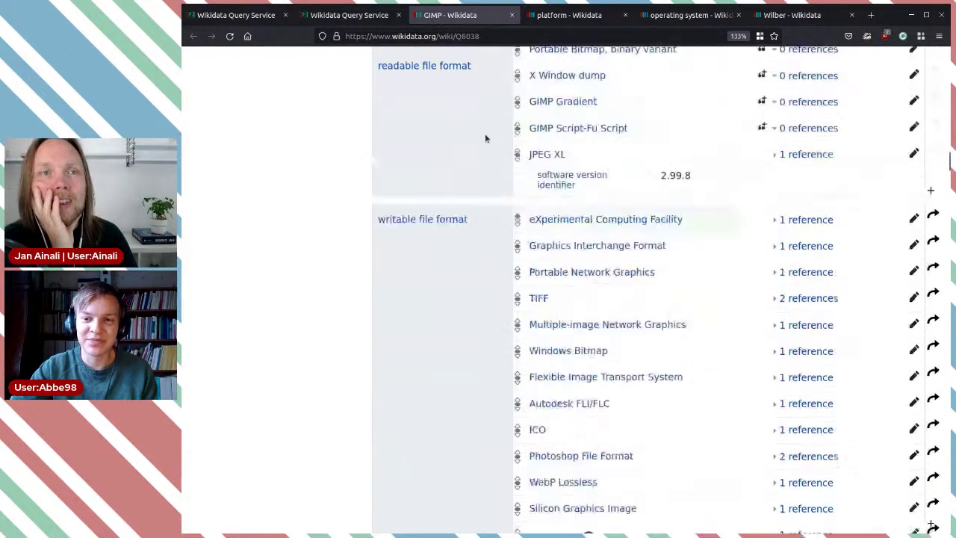
scroll(485, 138, "up", 3)
scroll(507, 146, "up", 2)
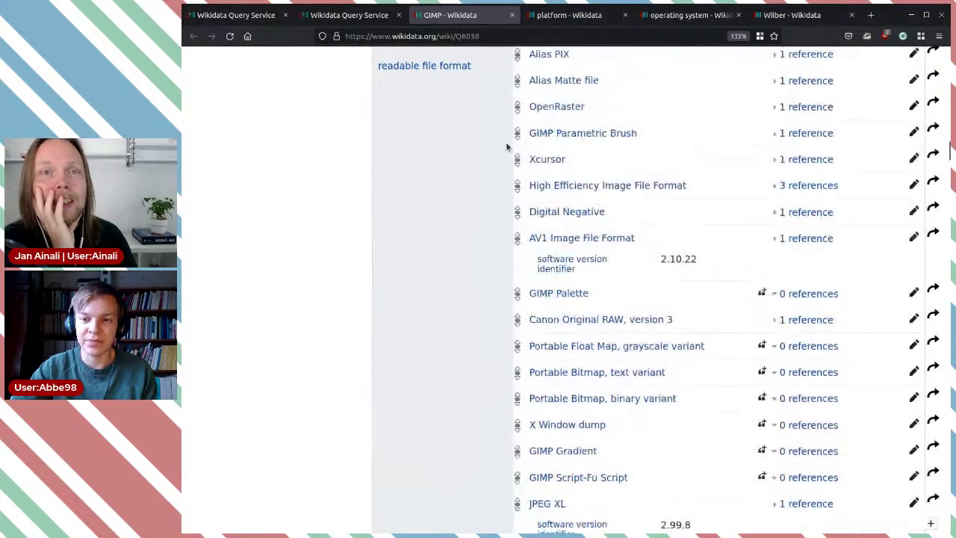
left_click_drag(550, 269, 536, 263)
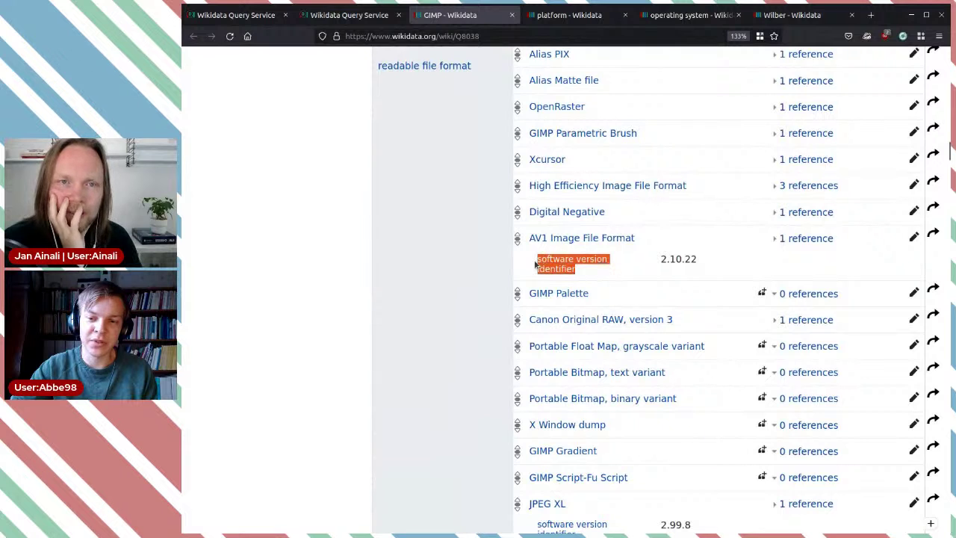
left_click(625, 270)
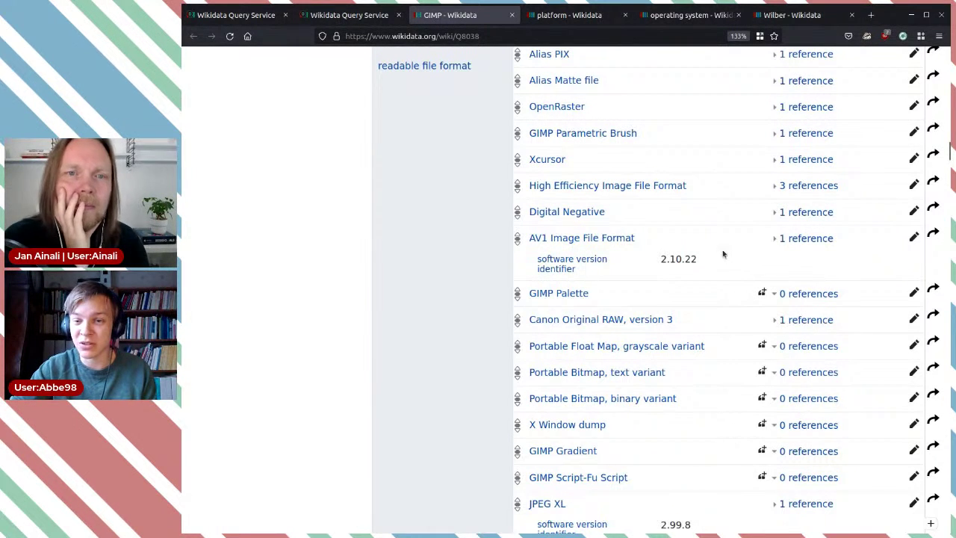
- Review GIMP's writable file format statements down to the GUI toolkit statement
scroll(716, 259, "down", 5)
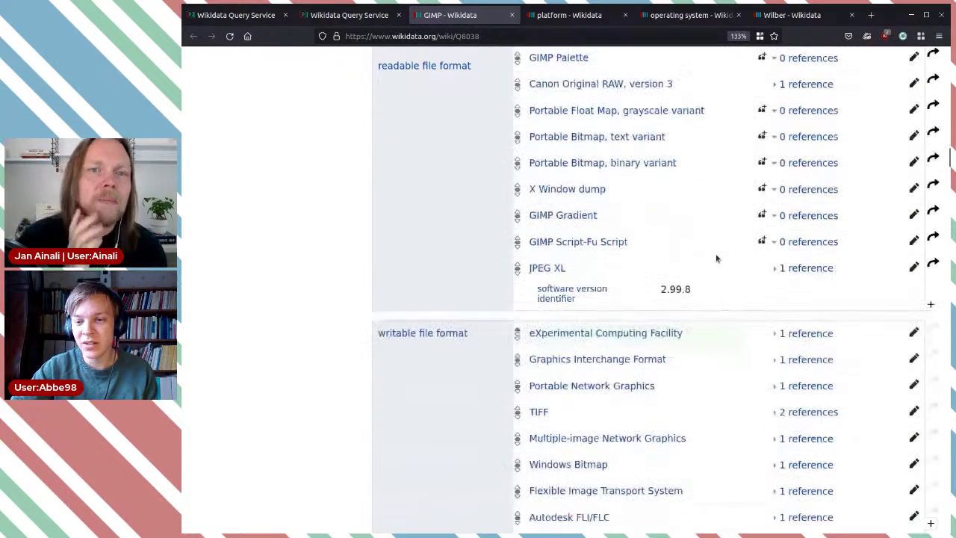
scroll(716, 257, "down", 1)
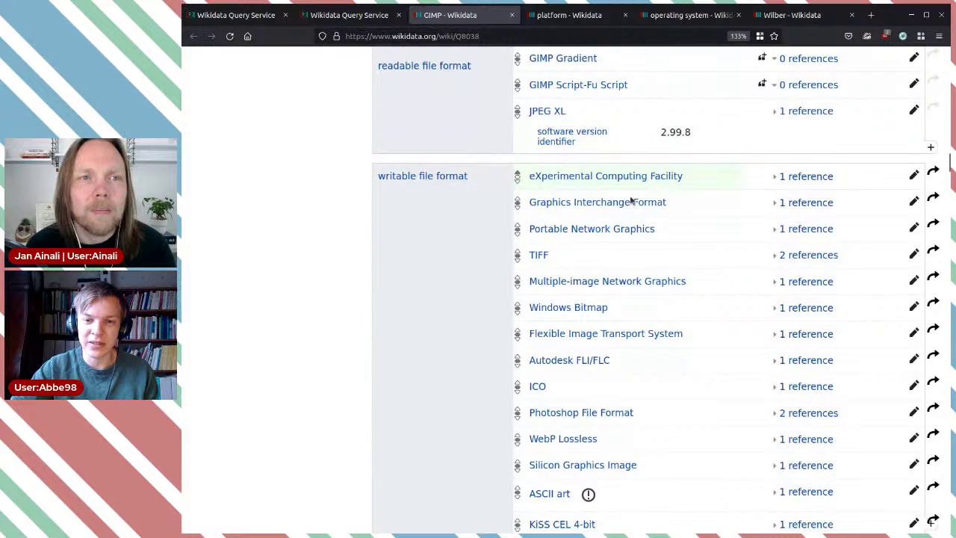
scroll(604, 215, "down", 3)
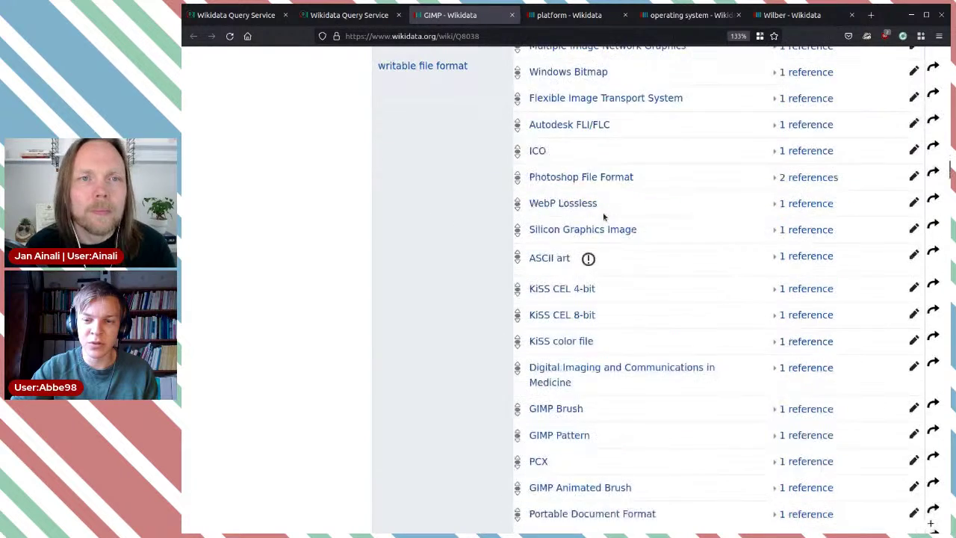
scroll(603, 214, "up", 3)
scroll(603, 214, "down", 5)
scroll(603, 217, "down", 5)
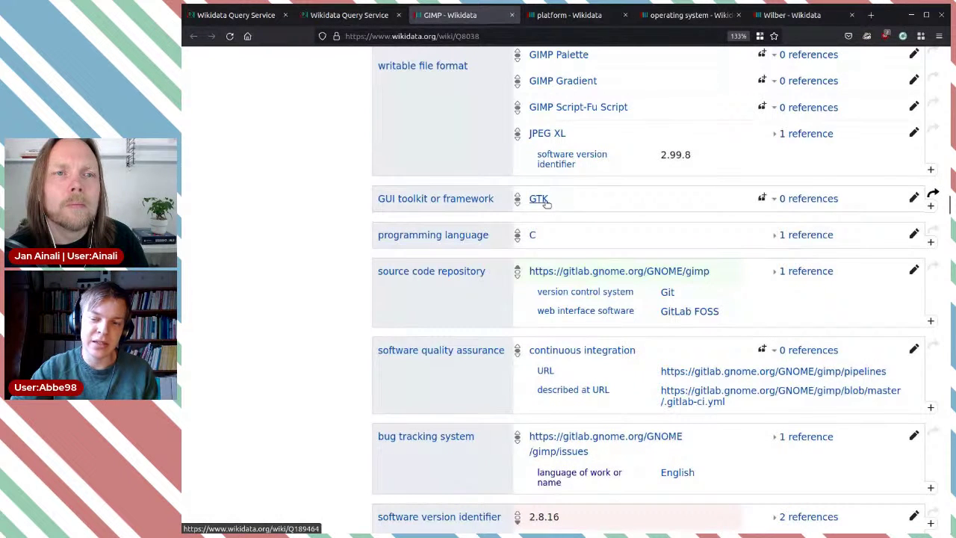
- Examine GIMP's source code repository and software quality assurance statements, focusing on the continuous integration value
scroll(624, 209, "down", 2)
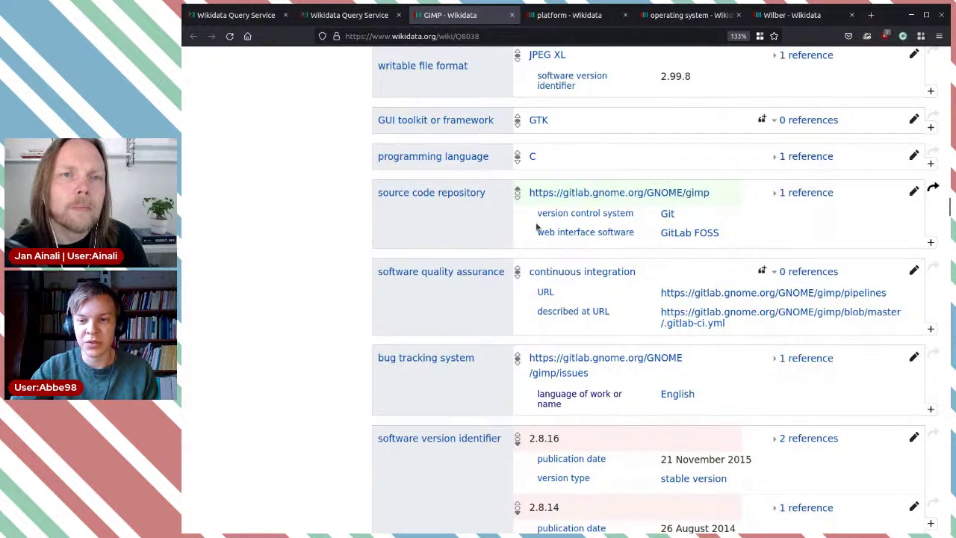
scroll(637, 258, "down", 2)
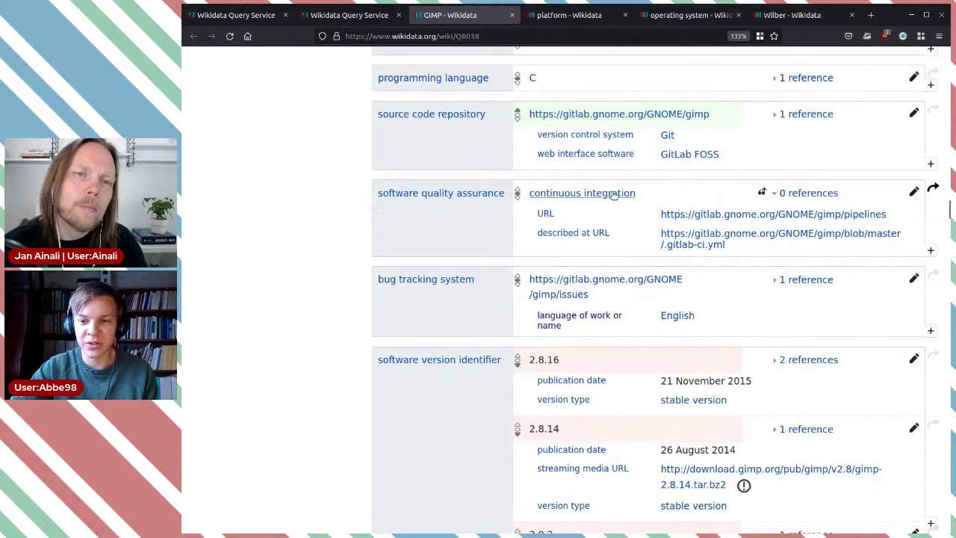
left_click_drag(651, 197, 520, 200)
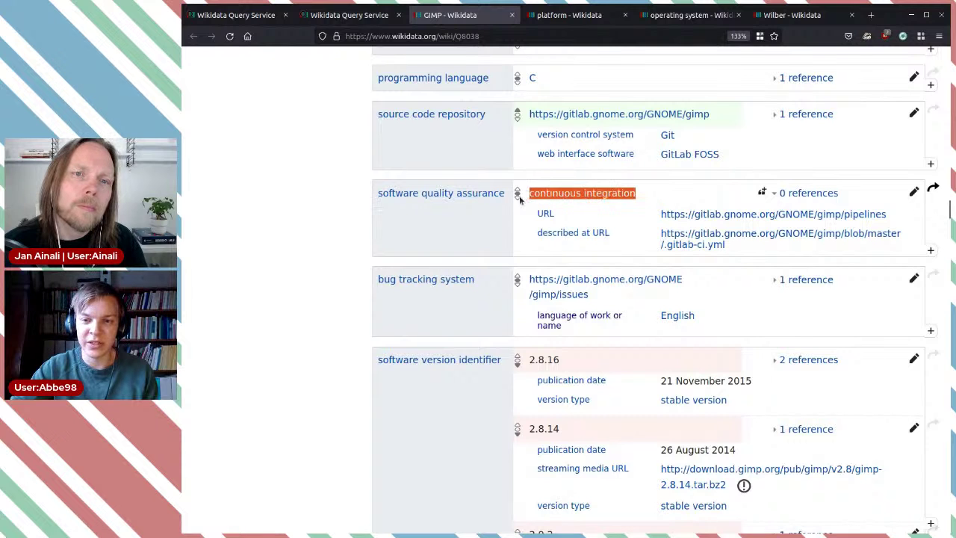
left_click(480, 224)
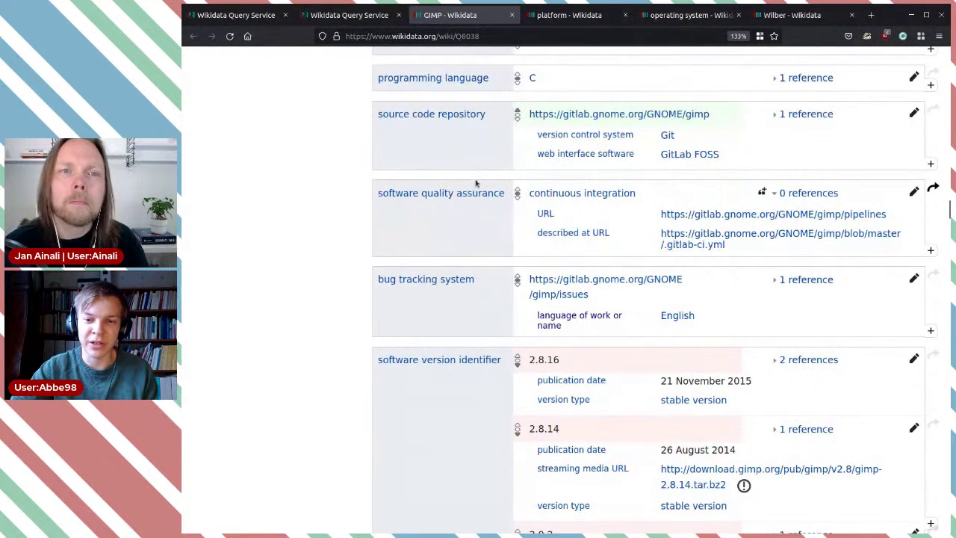
- Look over the bug tracking system statement and the long list of GIMP's software version identifiers with their qualifiers
scroll(540, 230, "down", 2)
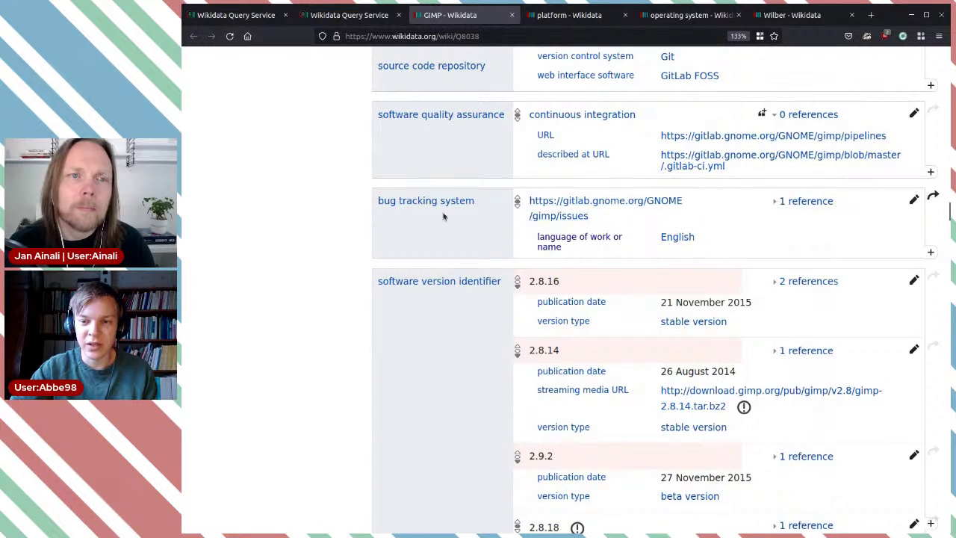
scroll(642, 253, "down", 4)
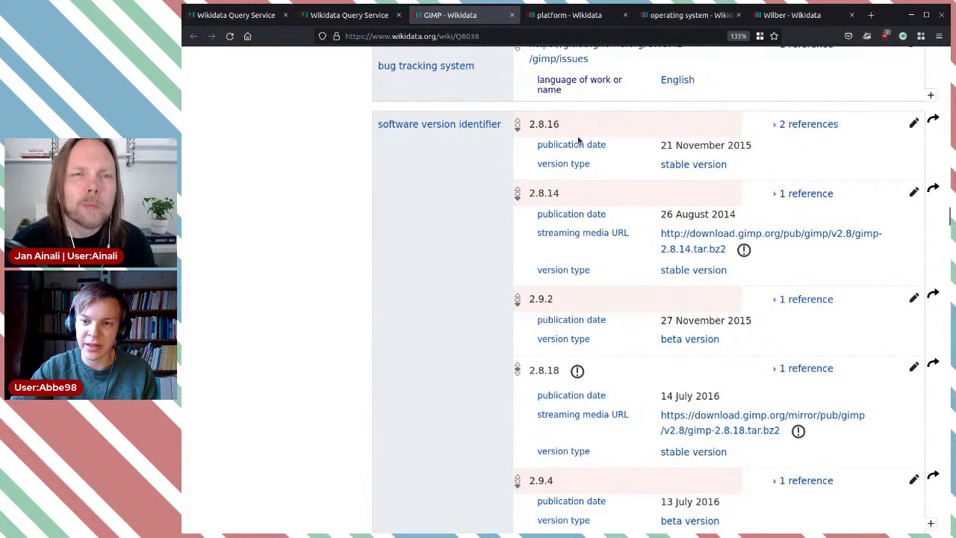
scroll(602, 306, "down", 5)
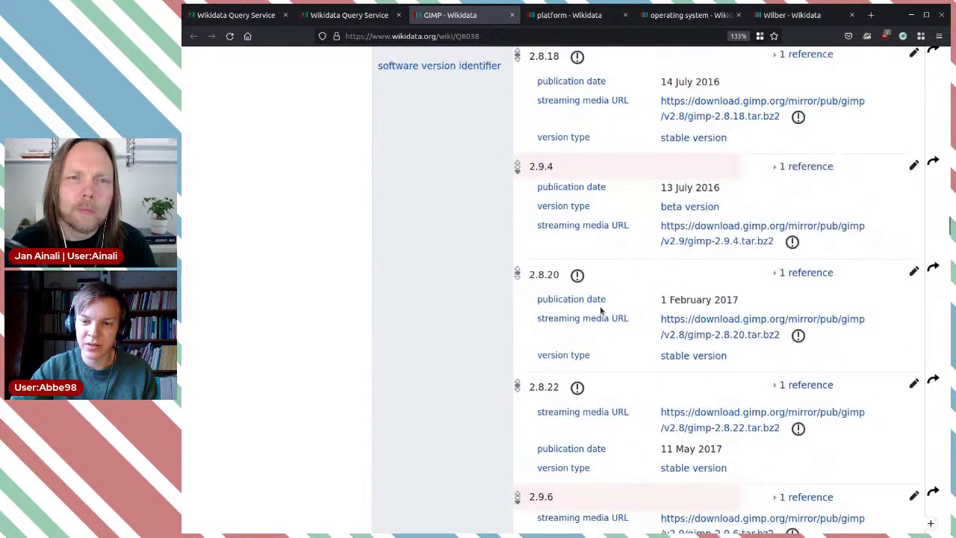
scroll(602, 308, "down", 5)
scroll(602, 309, "down", 20)
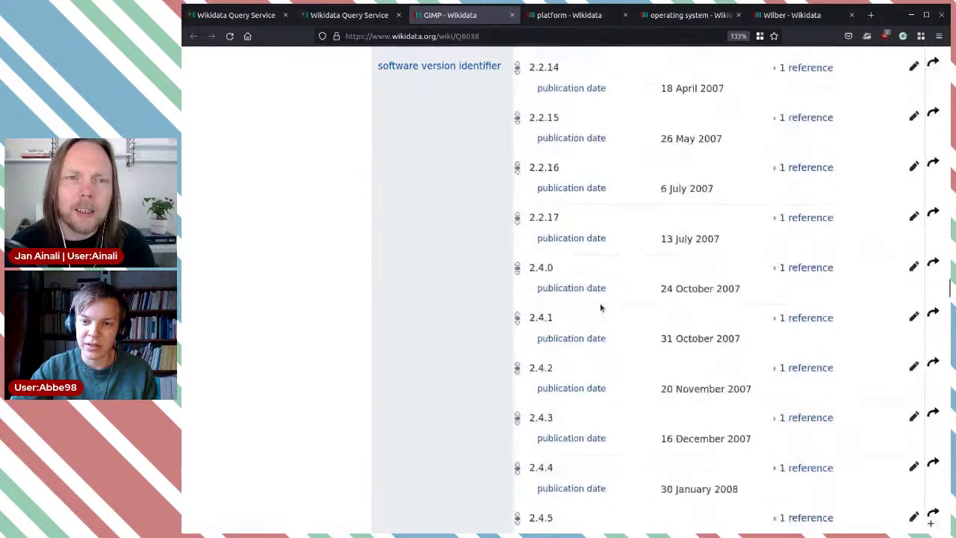
scroll(602, 305, "down", 20)
scroll(695, 246, "up", 4)
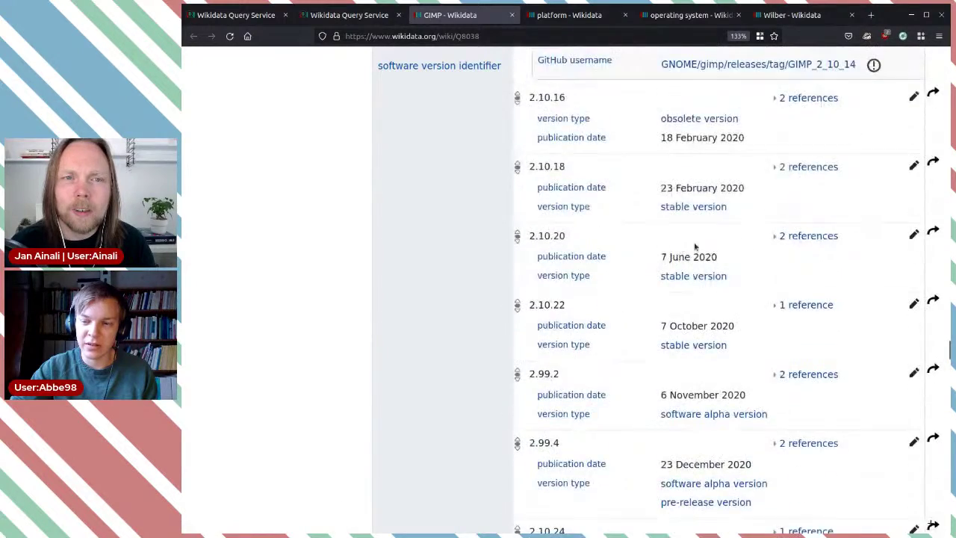
scroll(694, 247, "up", 10)
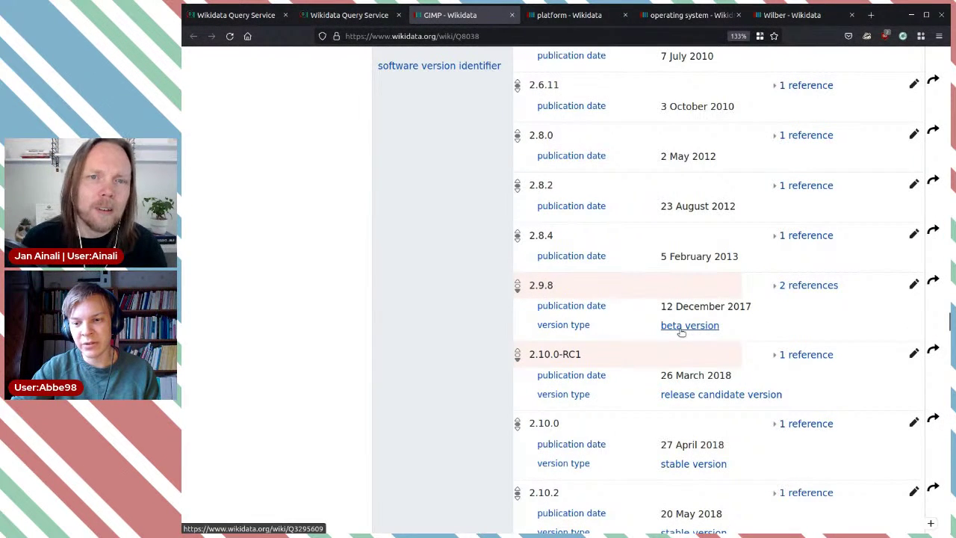
scroll(640, 303, "up", 3)
scroll(640, 302, "up", 20)
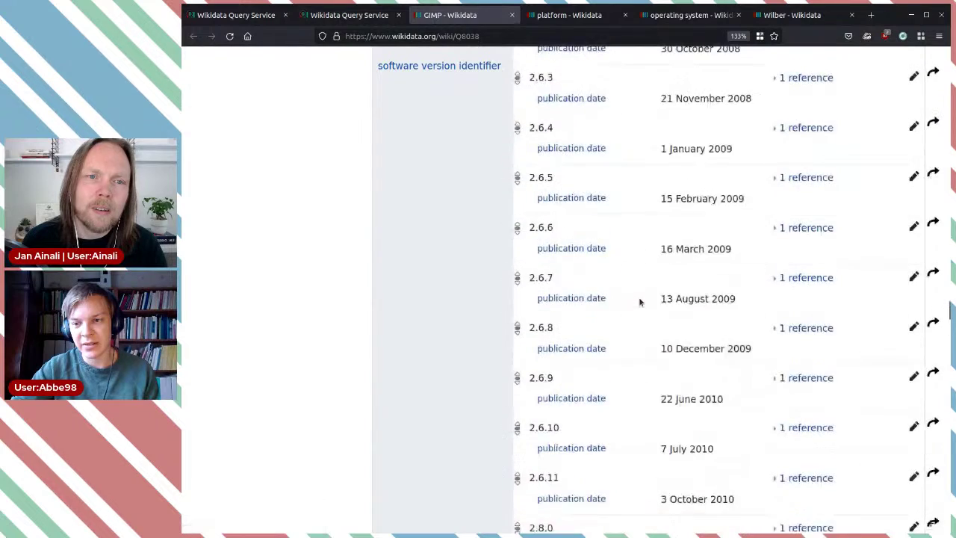
scroll(639, 301, "up", 15)
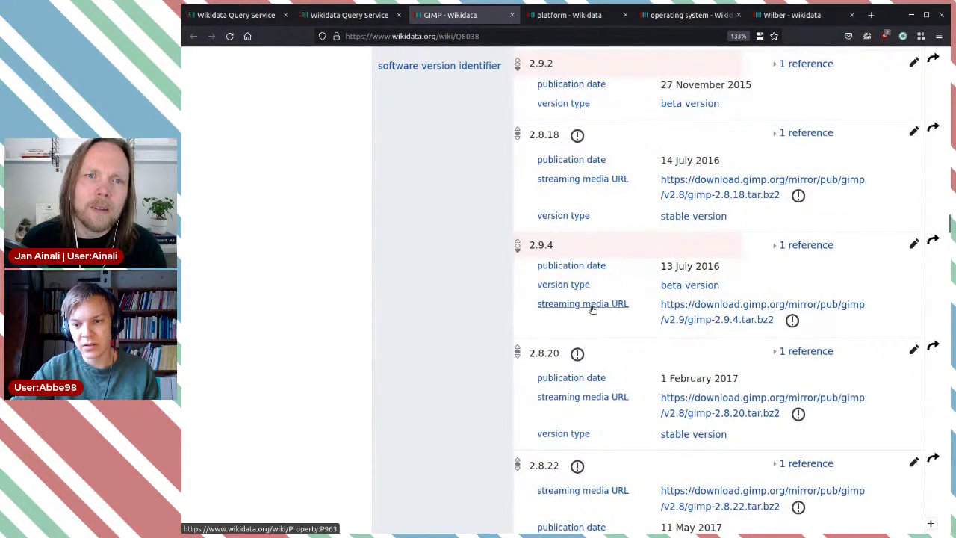
- Examine the version type qualifier and its value on GIMP's software version 2.9.4
left_click_drag(590, 286, 527, 283)
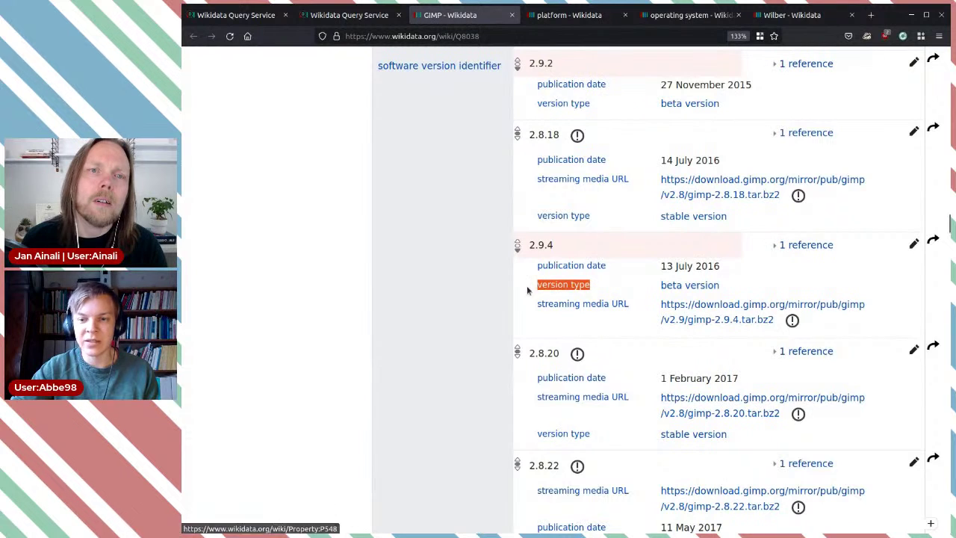
left_click(515, 289)
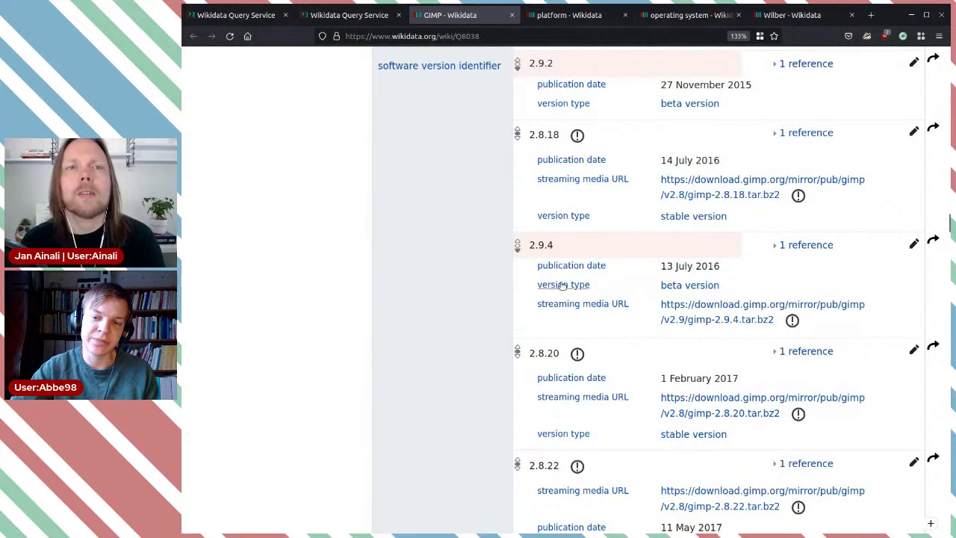
triple_click(734, 276)
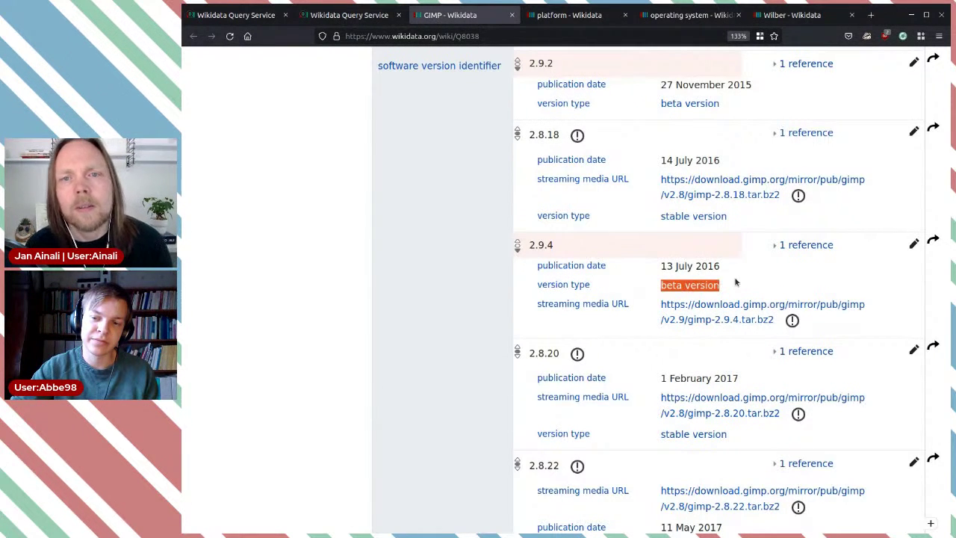
left_click(763, 266)
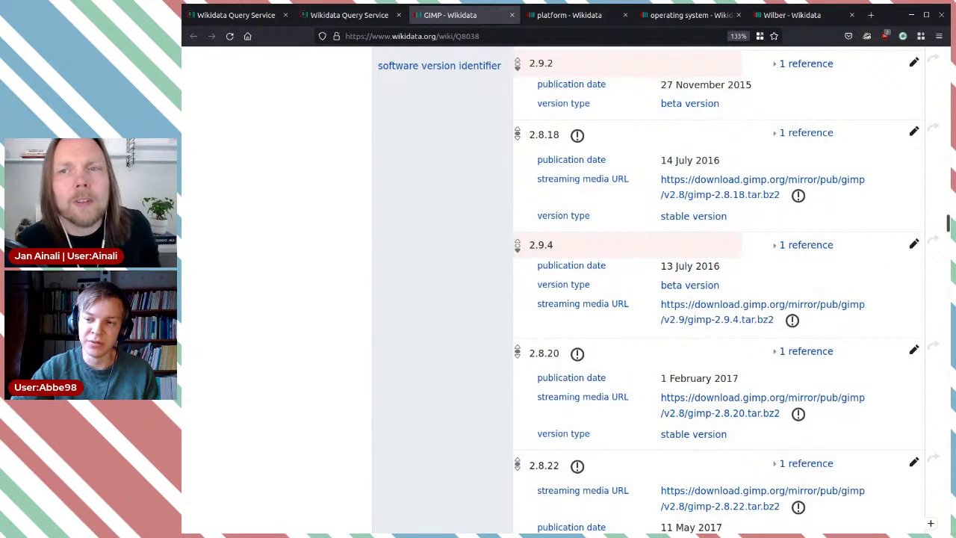
- Find the newest software version entries and check the reference given for version 2.99.10
left_click_drag(948, 229, 934, 382)
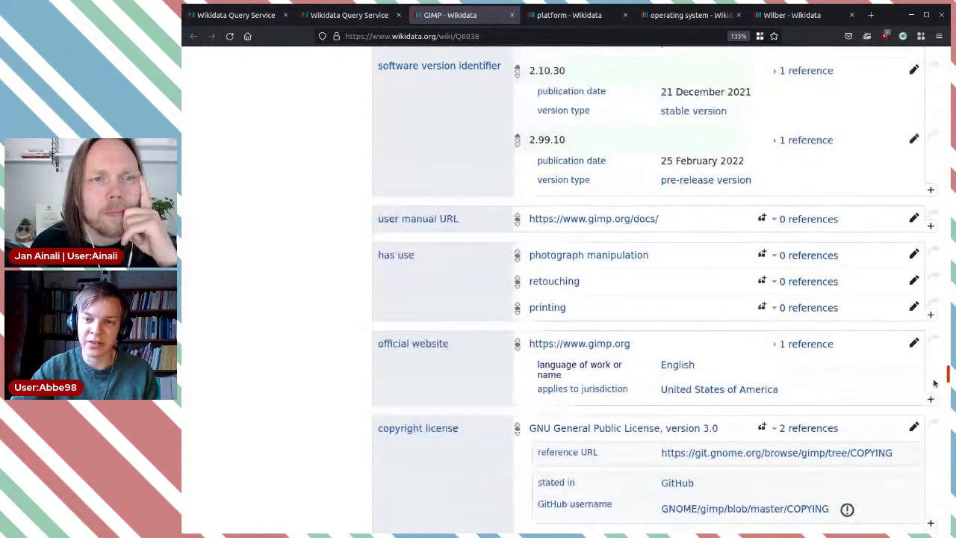
scroll(668, 270, "up", 1)
scroll(669, 273, "up", 3)
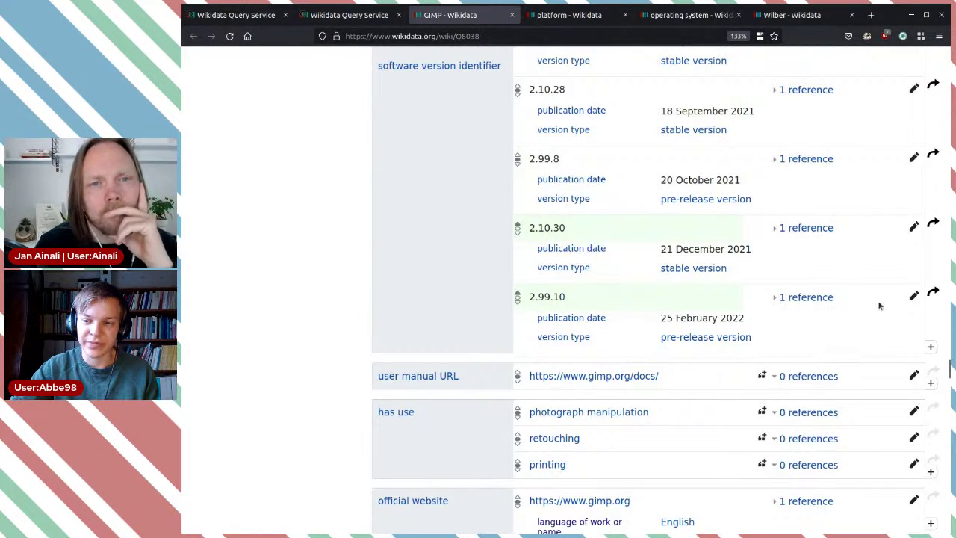
left_click(806, 298)
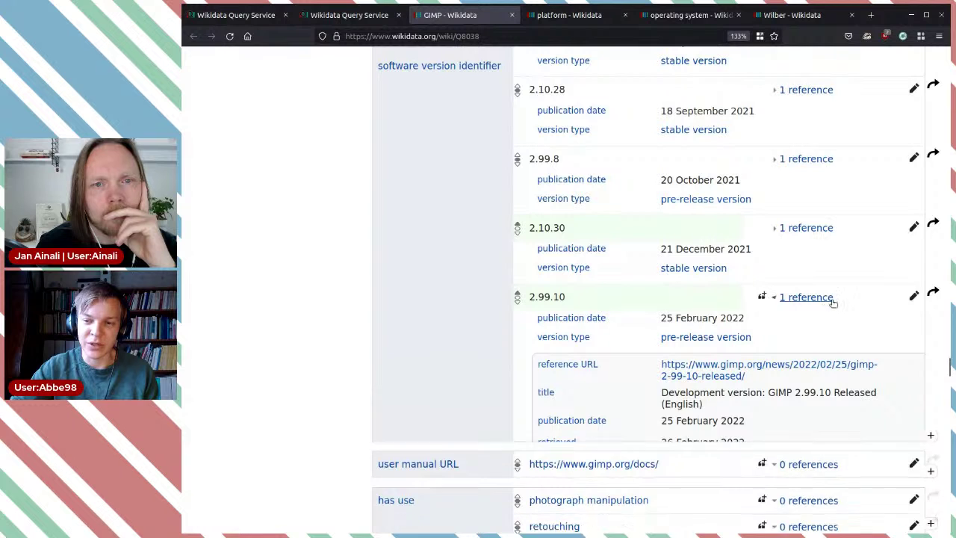
left_click(806, 297)
- Change the rank of GIMP's software version 2.99.10 to Normal rank and publish the edit
left_click(913, 297)
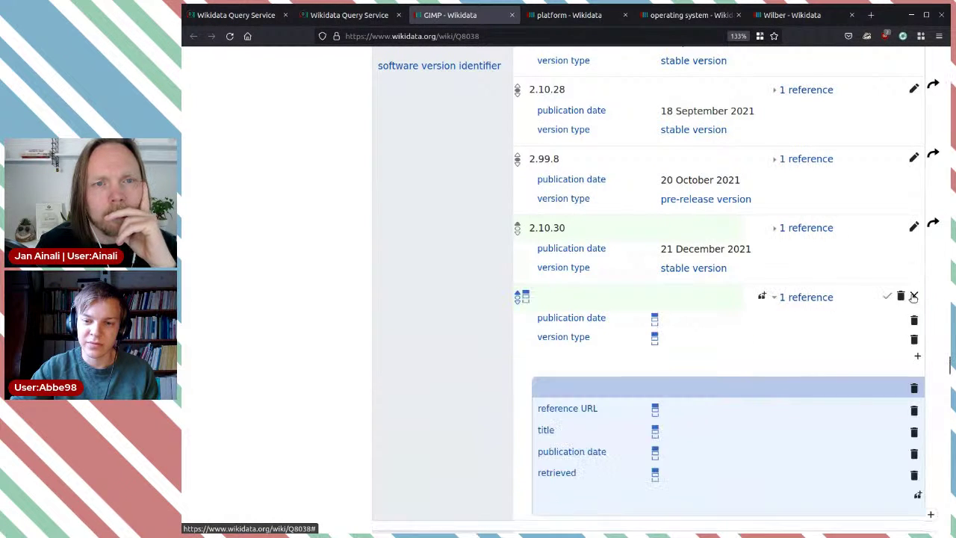
left_click(519, 299)
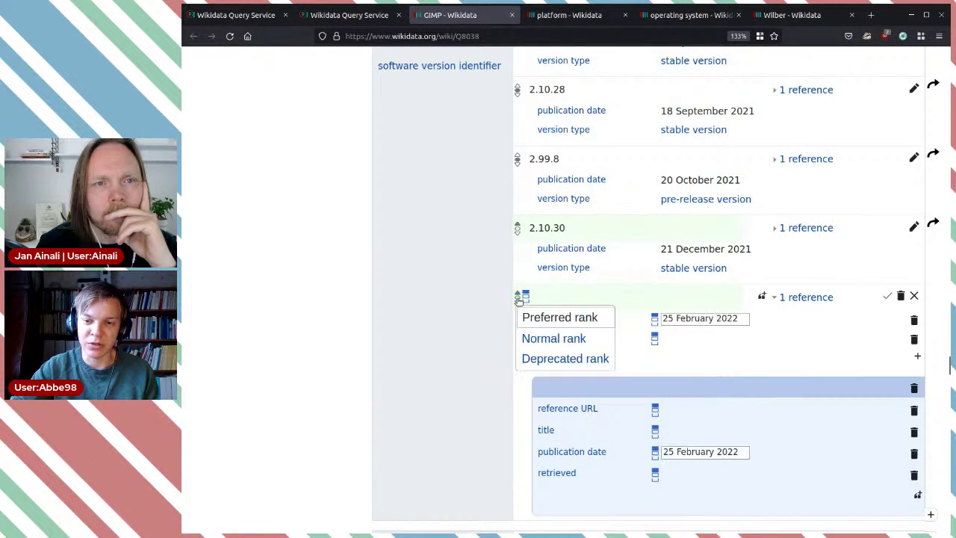
left_click(535, 335)
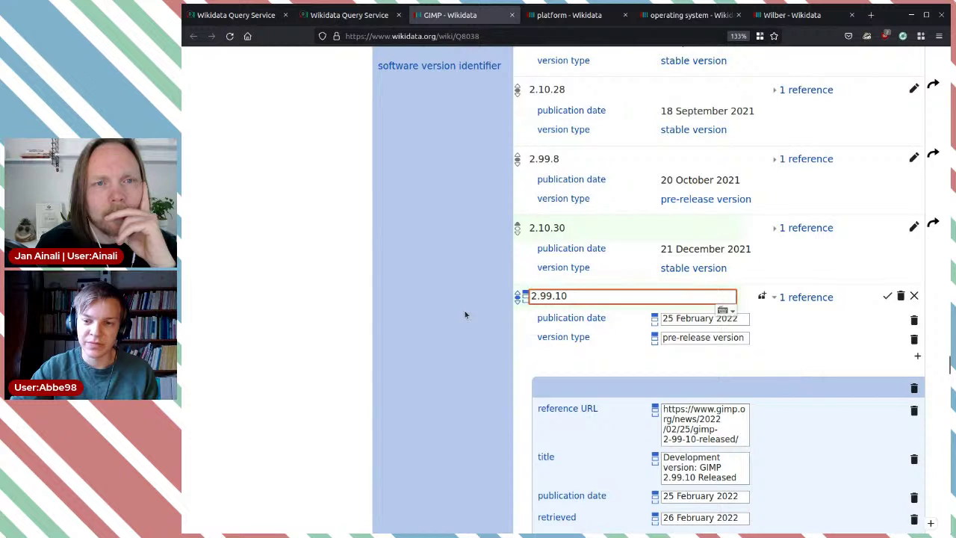
scroll(449, 299, "down", 2)
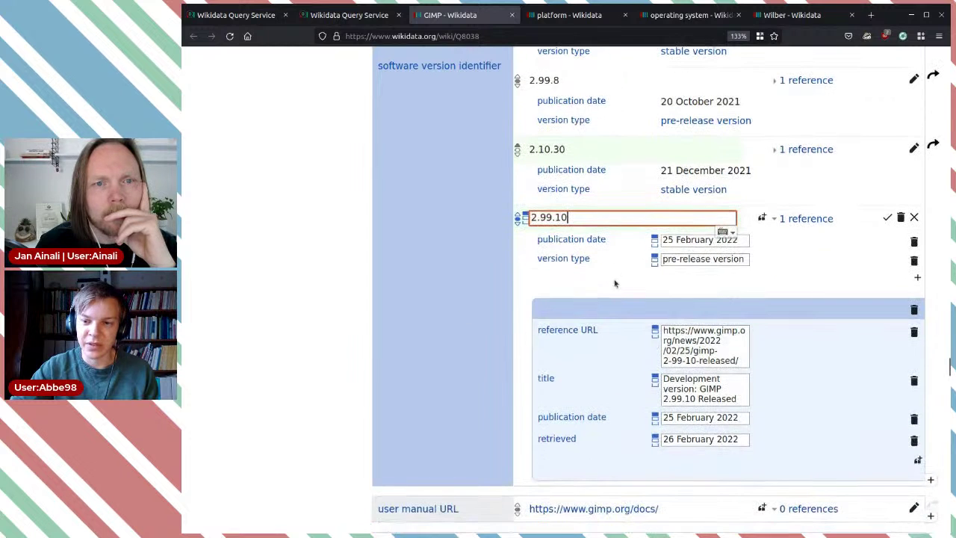
left_click(887, 217)
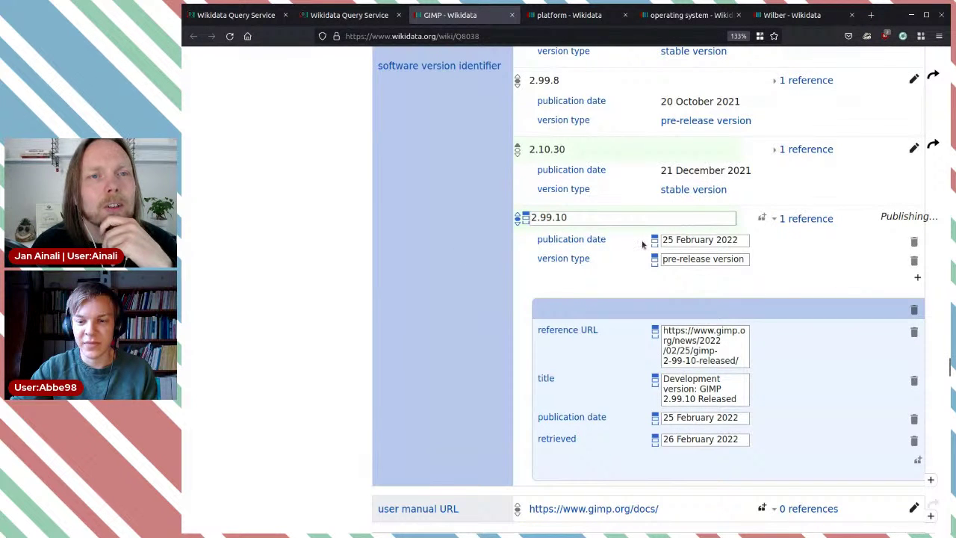
scroll(639, 245, "down", 2)
scroll(639, 245, "up", 3)
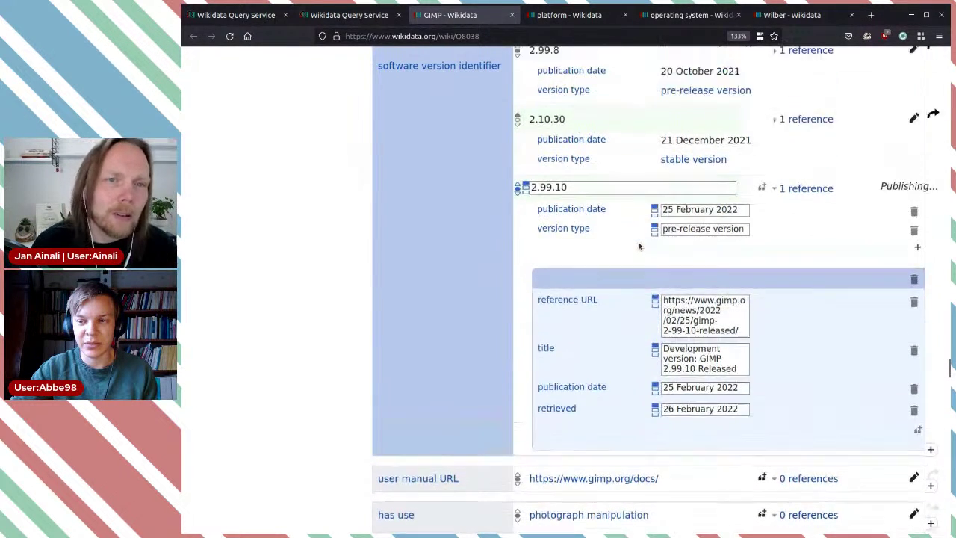
scroll(640, 246, "down", 3)
scroll(639, 245, "up", 1)
scroll(639, 247, "up", 1)
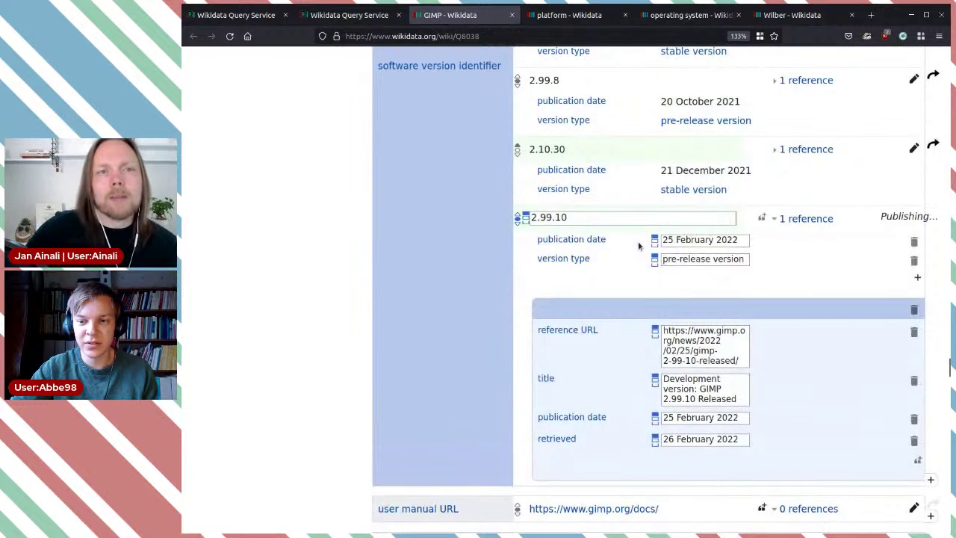
- Look over GIMP's user manual URL and has use statements below the software version identifiers
scroll(528, 253, "down", 3)
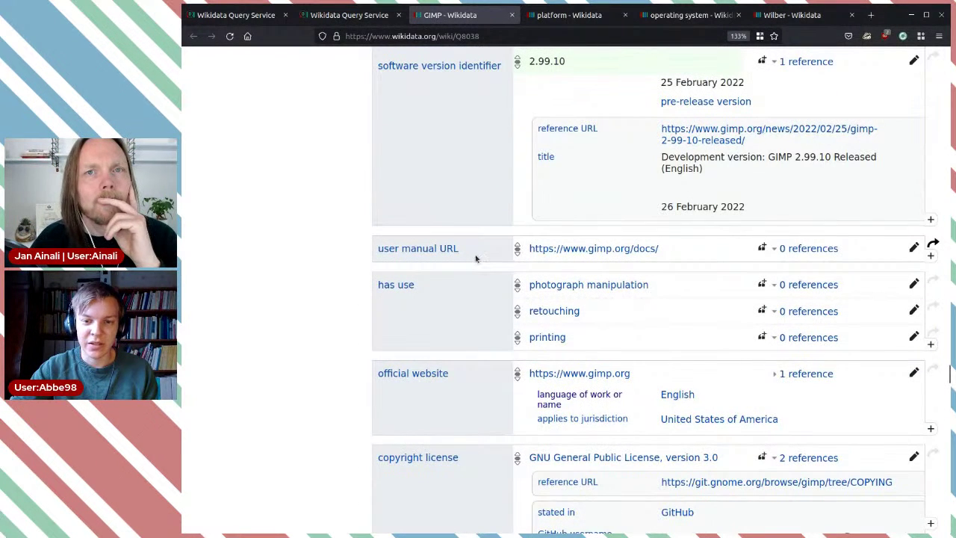
left_click_drag(377, 248, 447, 252)
left_click(469, 251)
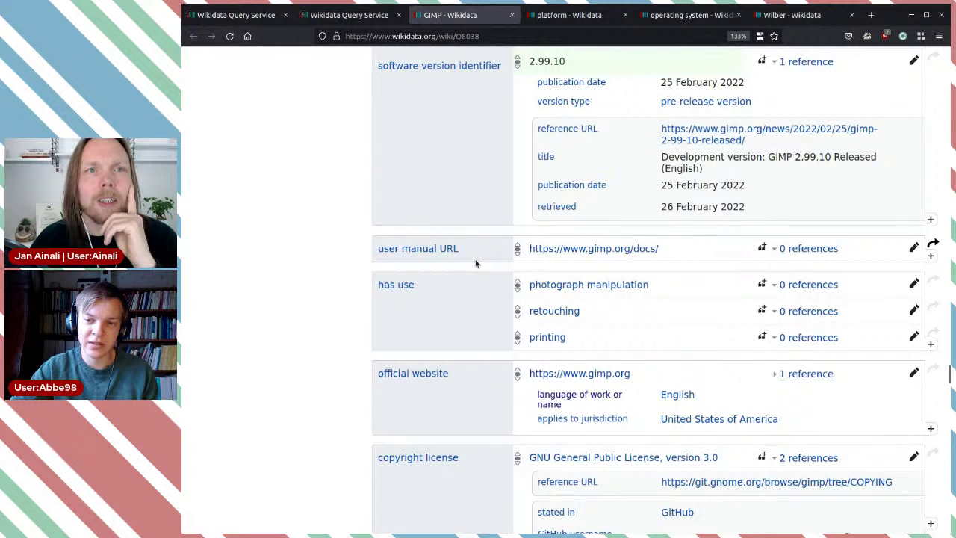
scroll(475, 263, "up", 3)
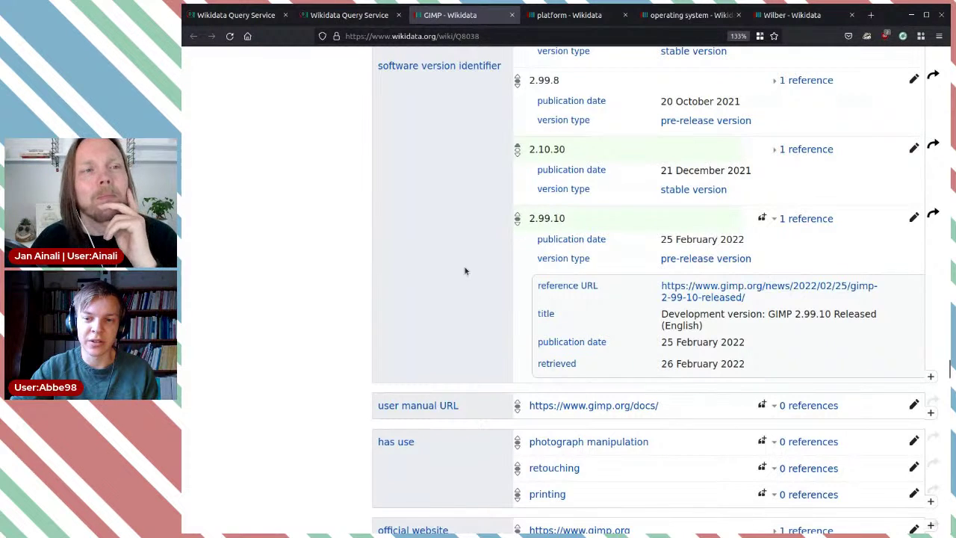
scroll(465, 271, "down", 3)
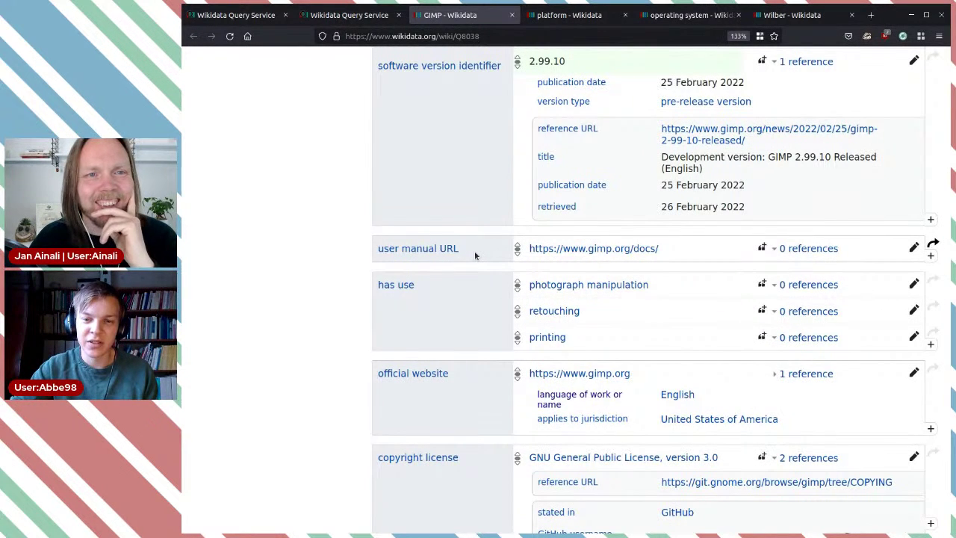
triple_click(475, 251)
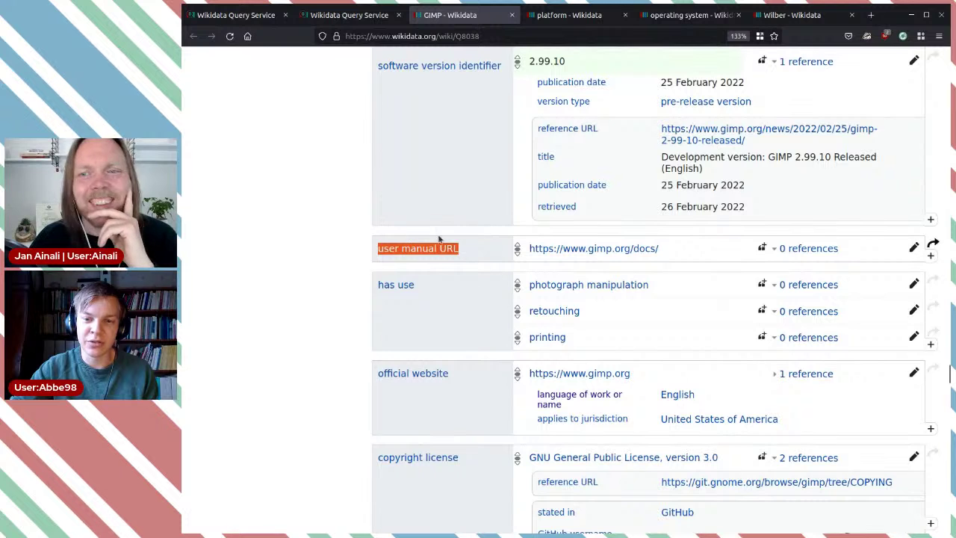
triple_click(449, 292)
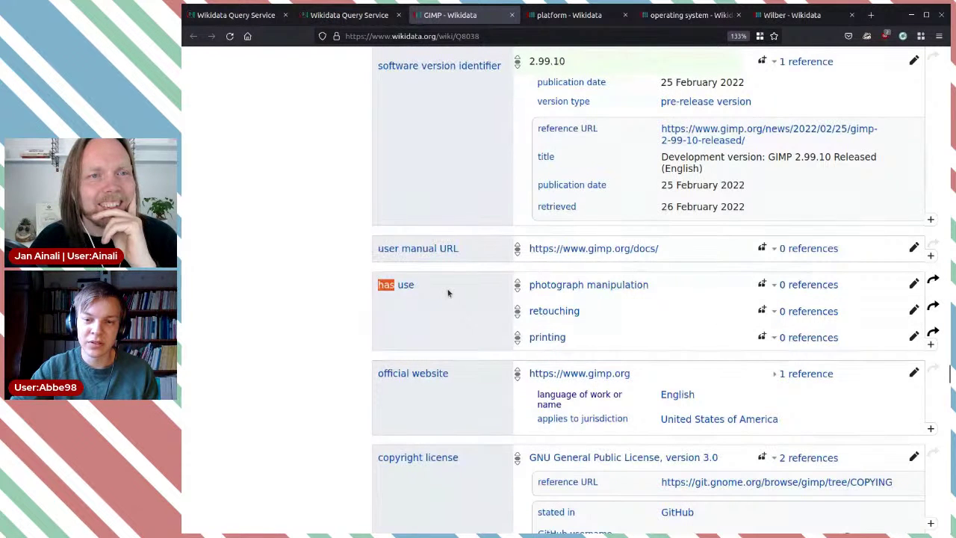
left_click(482, 298)
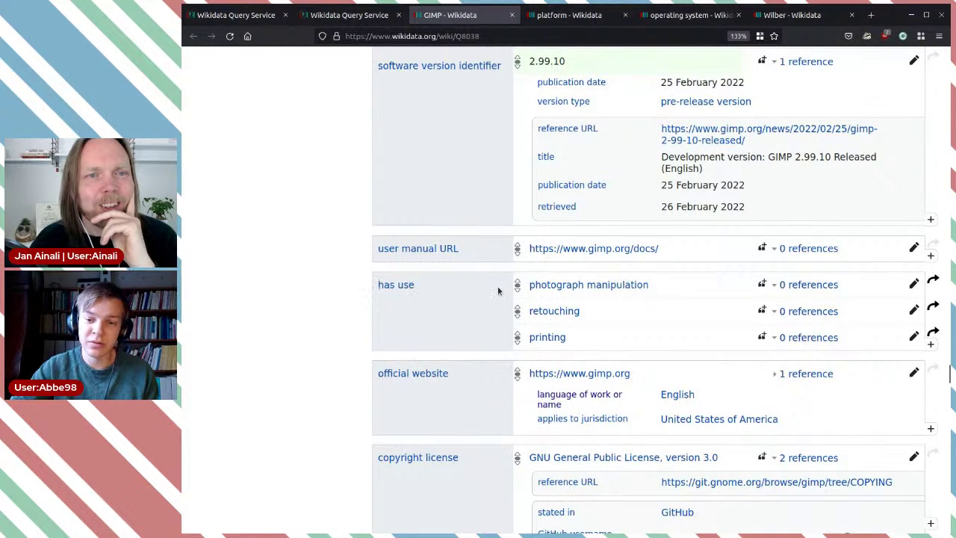
- Examine the official website statement's qualifiers and reference, and look over the copyright license statements with their references
scroll(501, 284, "down", 5)
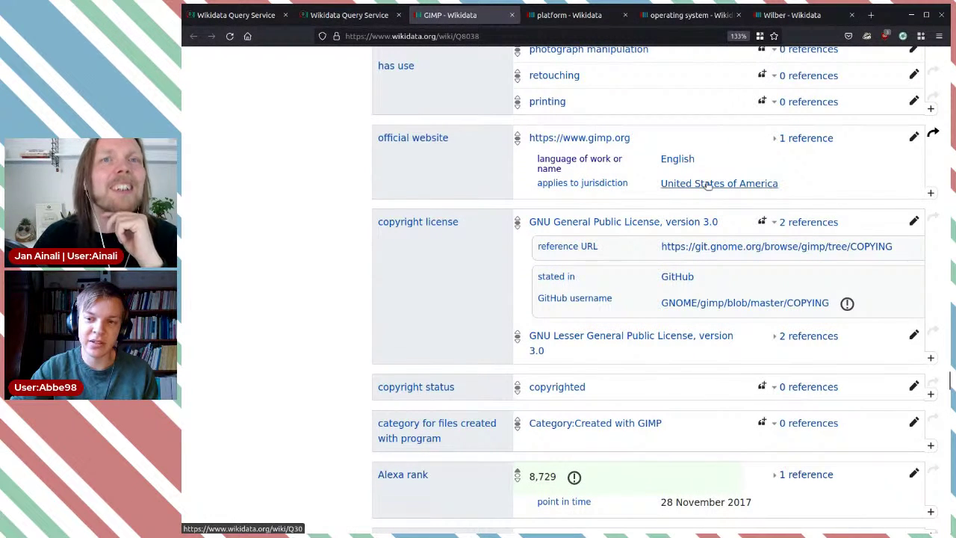
left_click(805, 139)
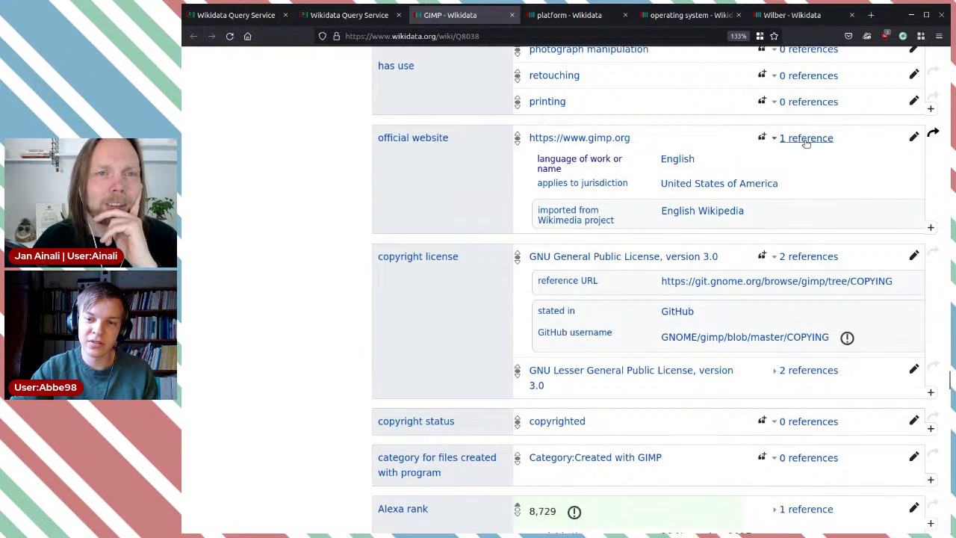
left_click(806, 138)
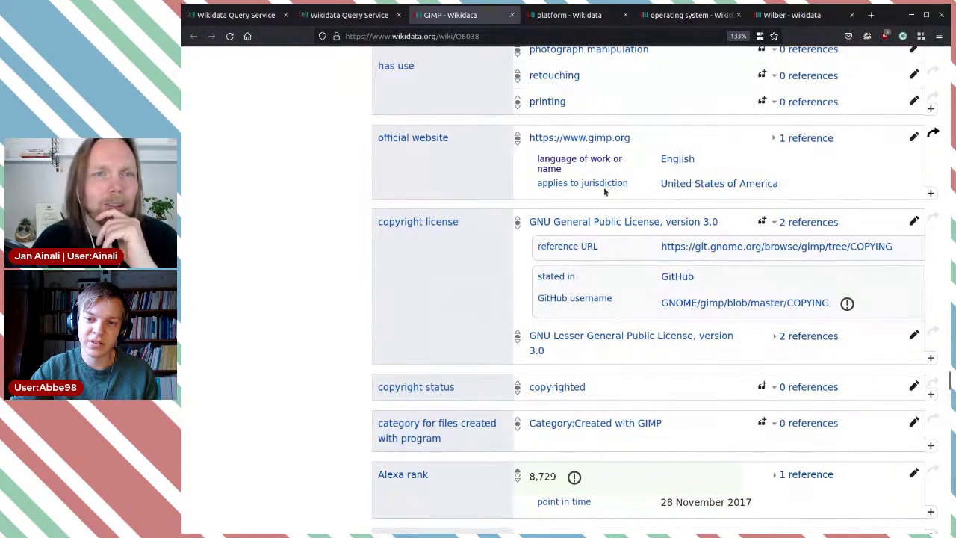
scroll(410, 250, "down", 2)
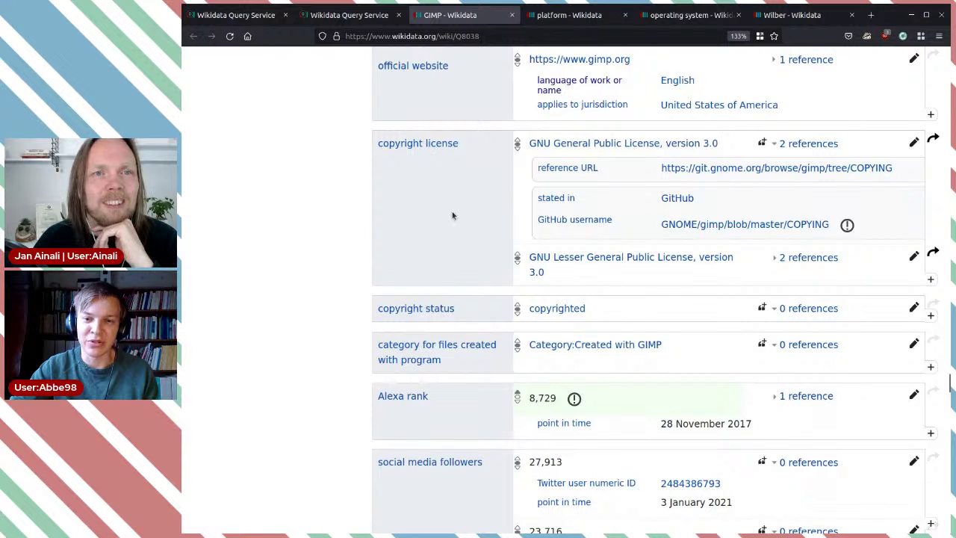
scroll(478, 195, "down", 4)
scroll(482, 192, "up", 4)
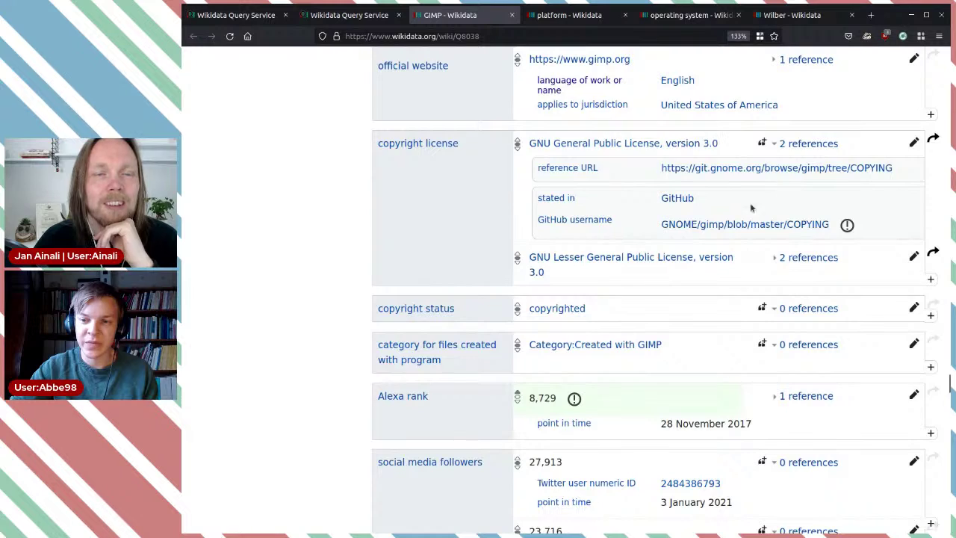
scroll(681, 245, "down", 4)
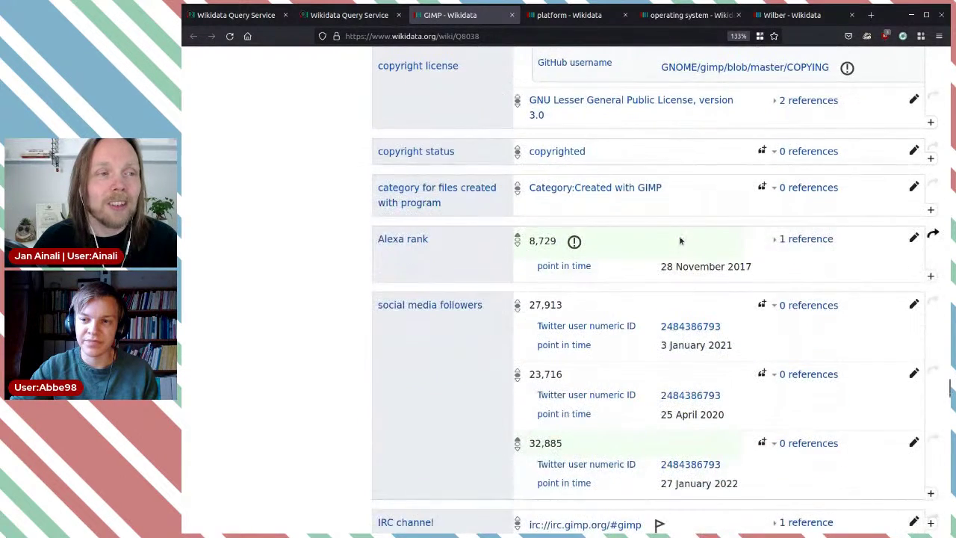
scroll(651, 230, "up", 6)
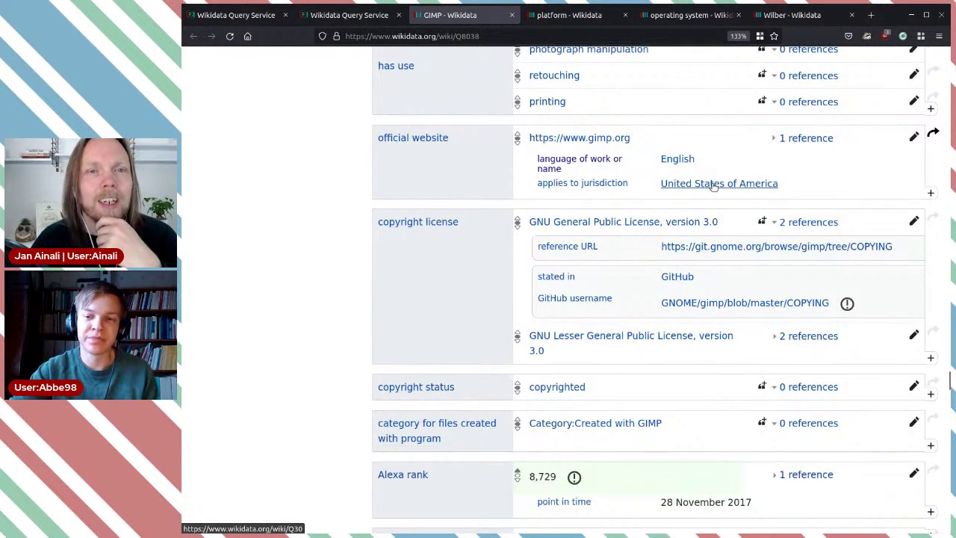
- Examine the Alexa rank statement and read the potential issue flagged on its value
scroll(713, 186, "down", 1)
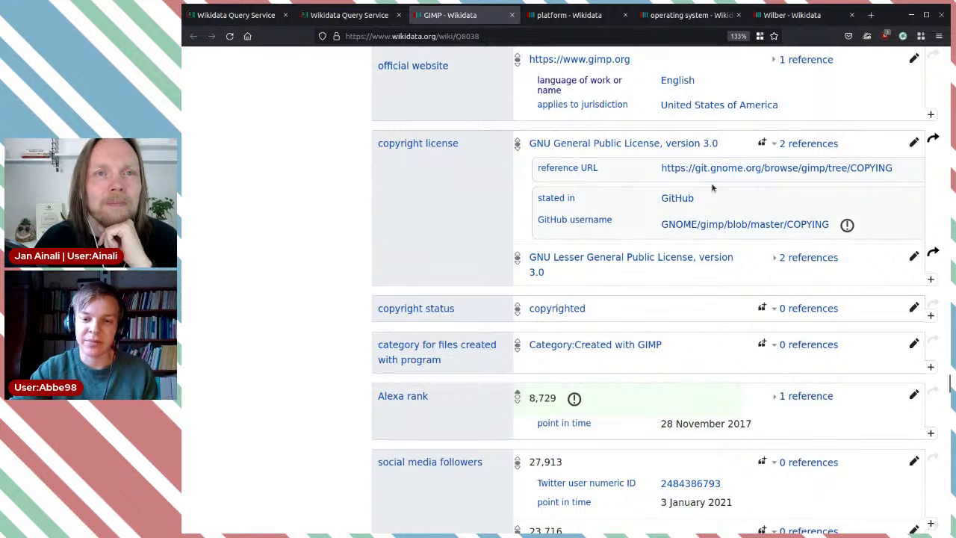
scroll(713, 187, "down", 1)
scroll(713, 187, "down", 1)
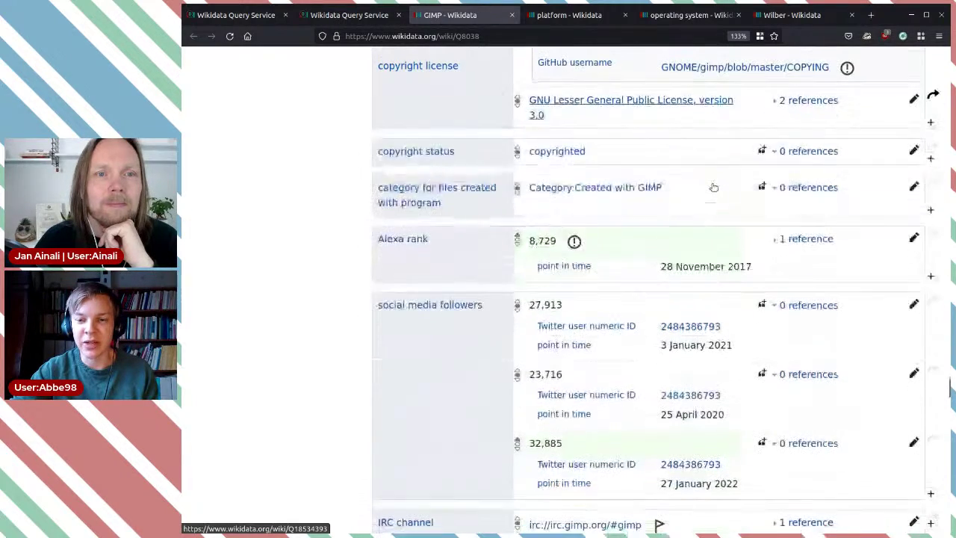
scroll(713, 188, "down", 1)
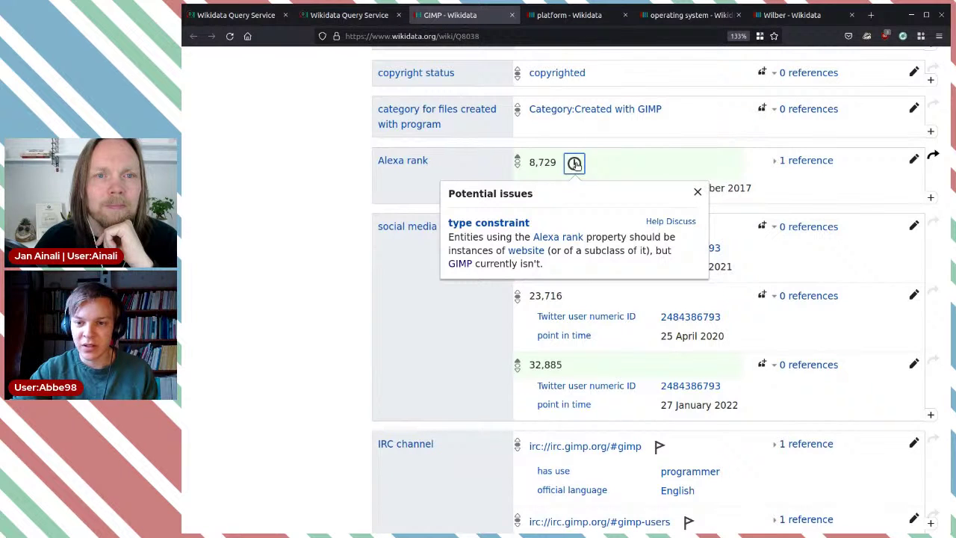
left_click(574, 164)
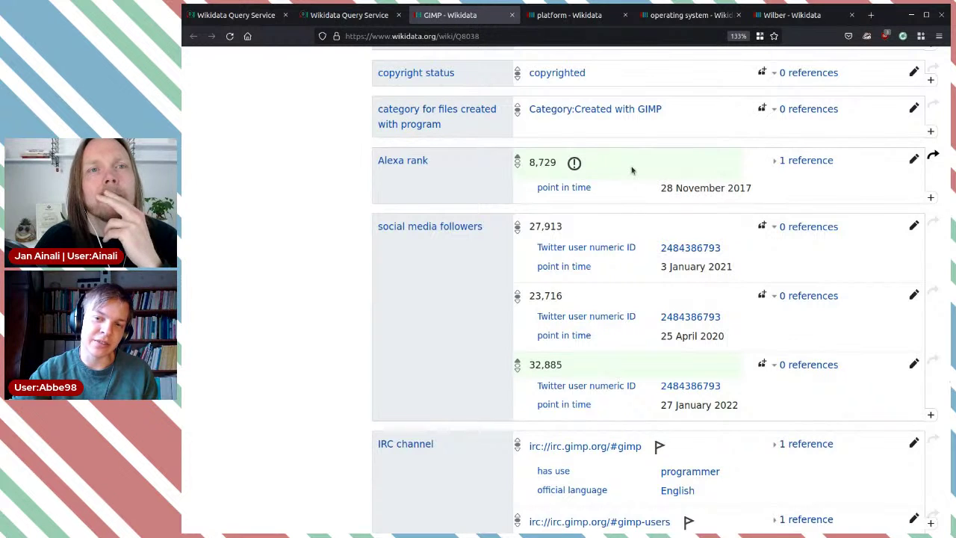
triple_click(480, 164)
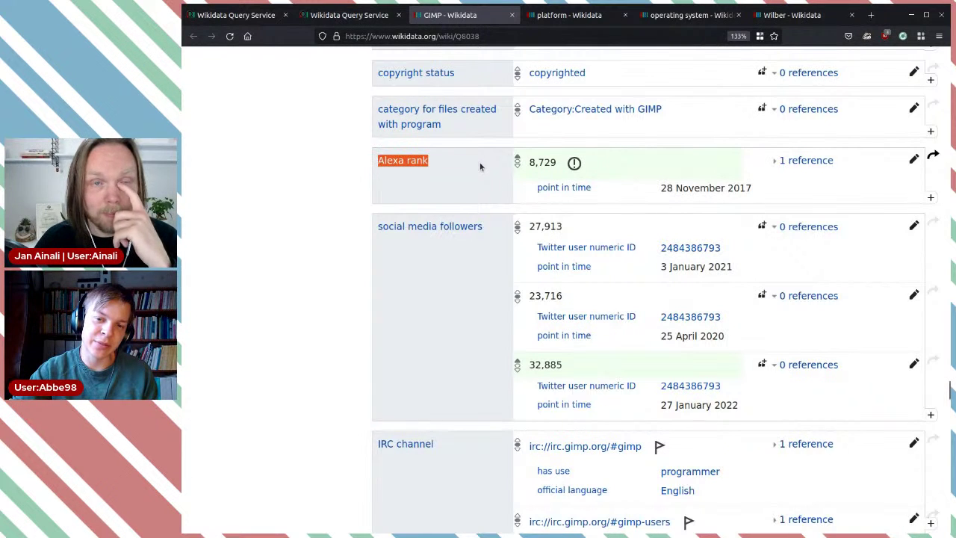
left_click(467, 166)
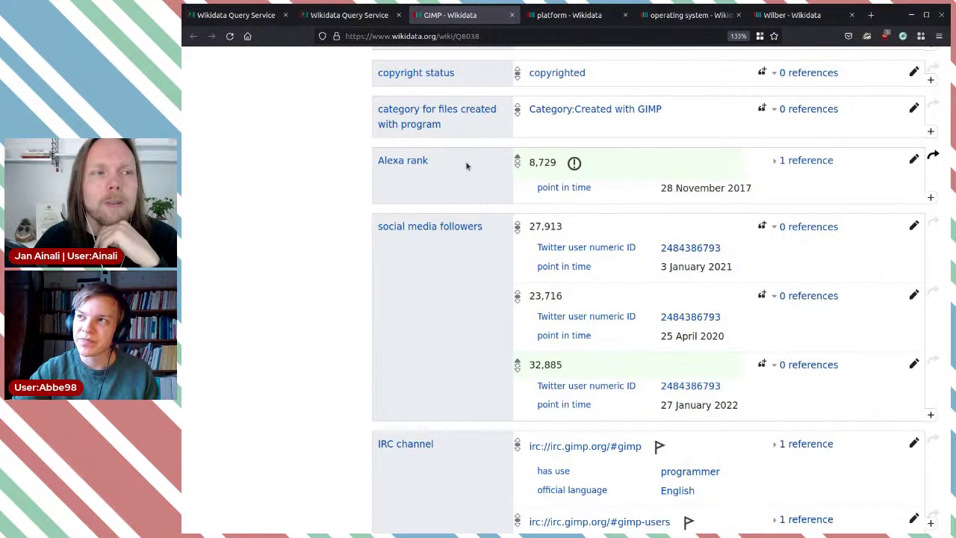
triple_click(466, 166)
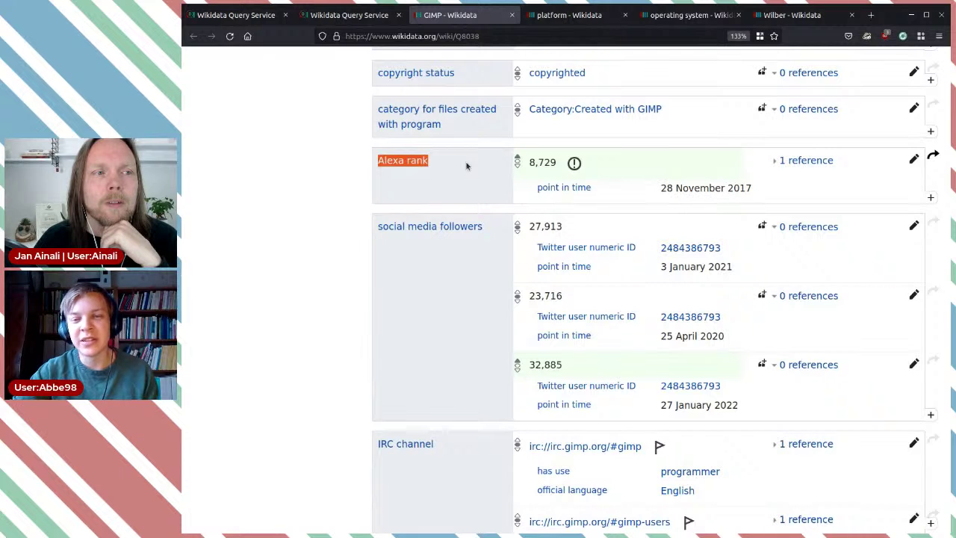
left_click(467, 166)
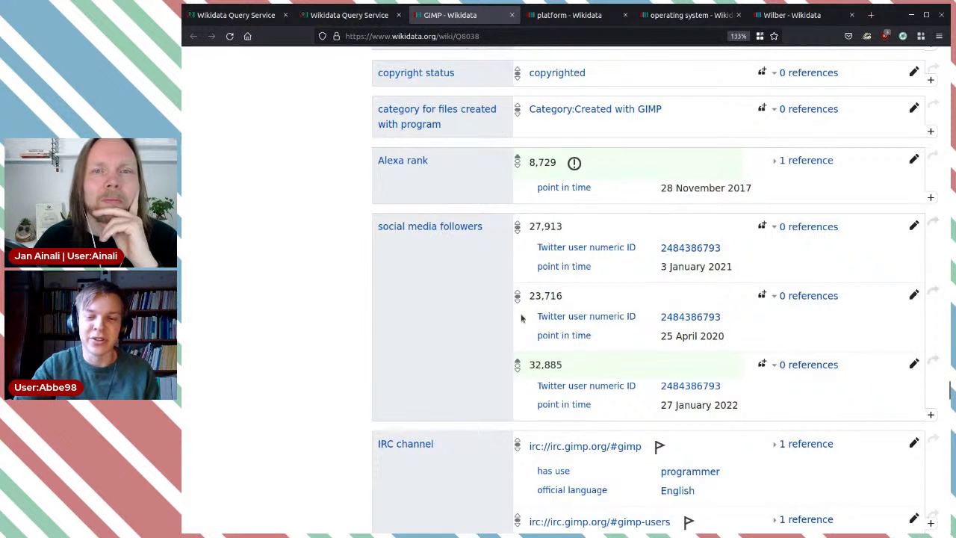
- Read the constraint suggestion on the irc://irc.gimp.org/#gimp IRC channel value and check its reference
scroll(474, 295, "down", 3)
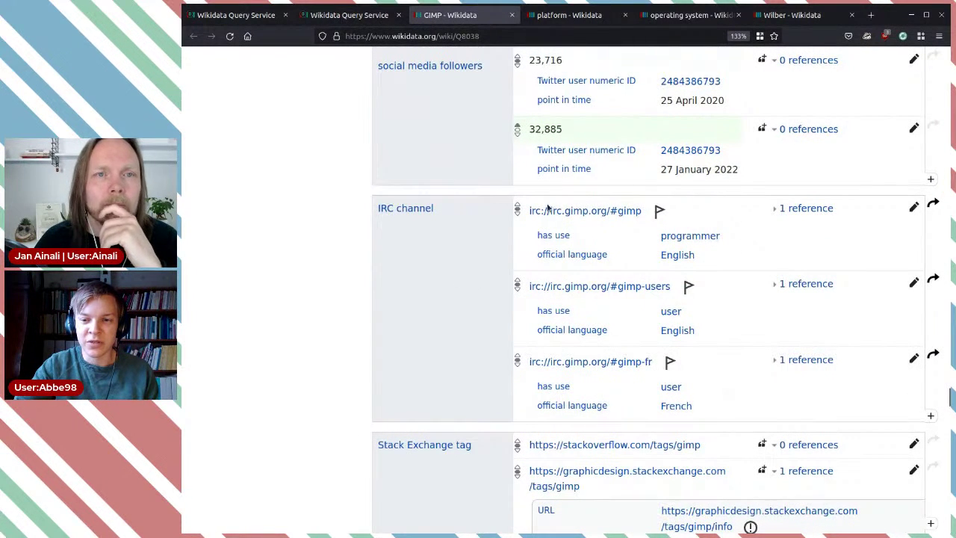
left_click(660, 211)
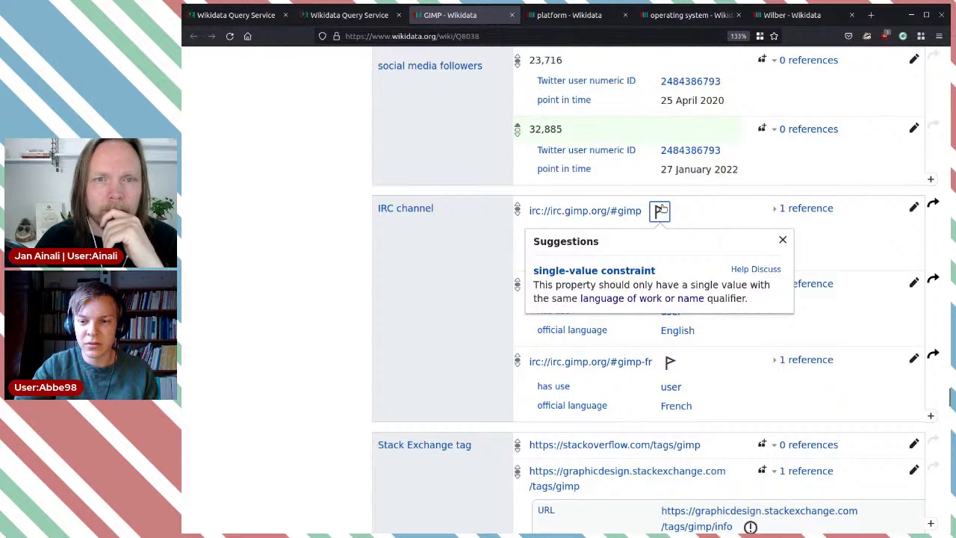
left_click(662, 209)
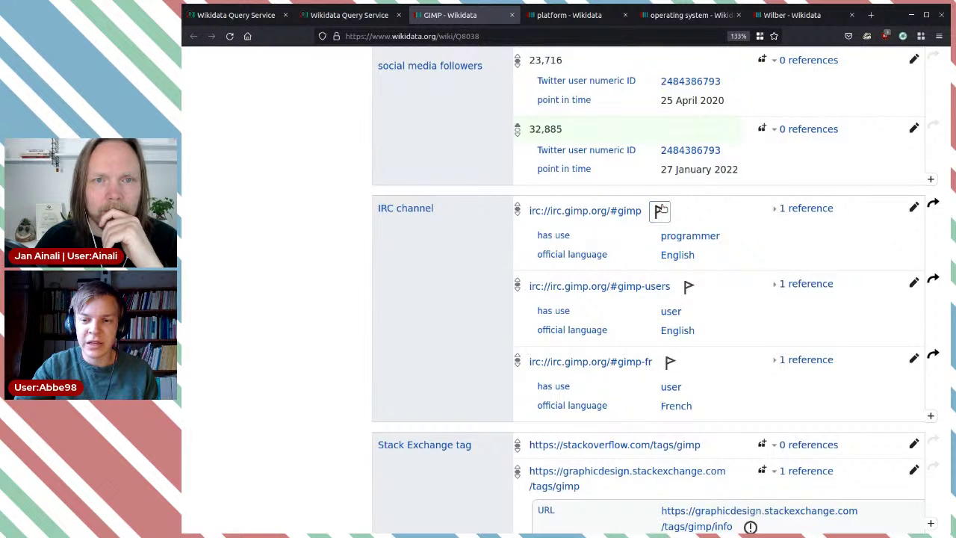
left_click(662, 210)
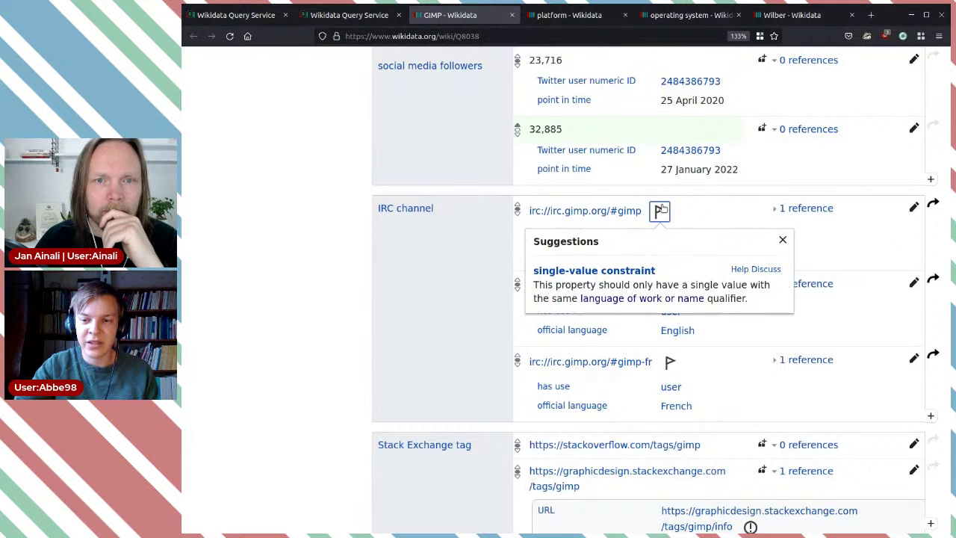
left_click(714, 205)
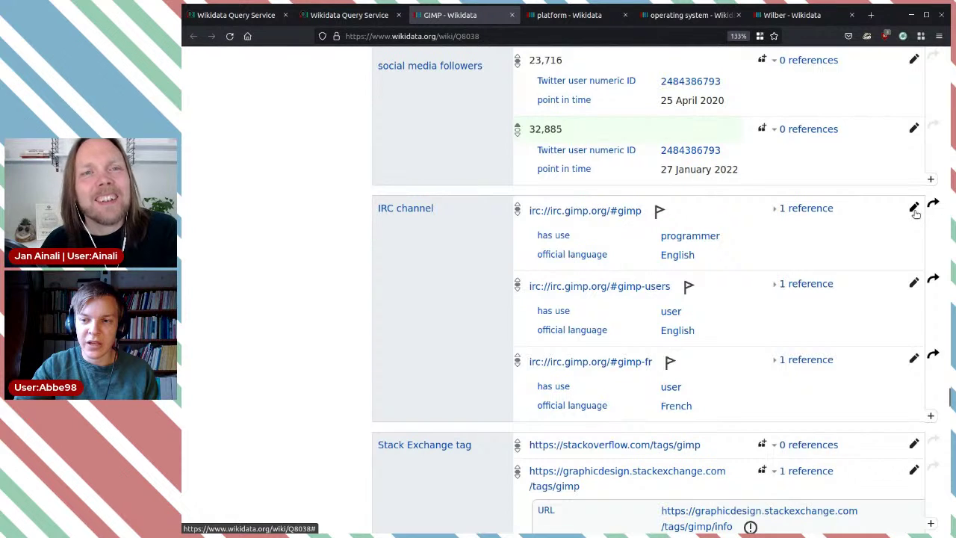
left_click(815, 210)
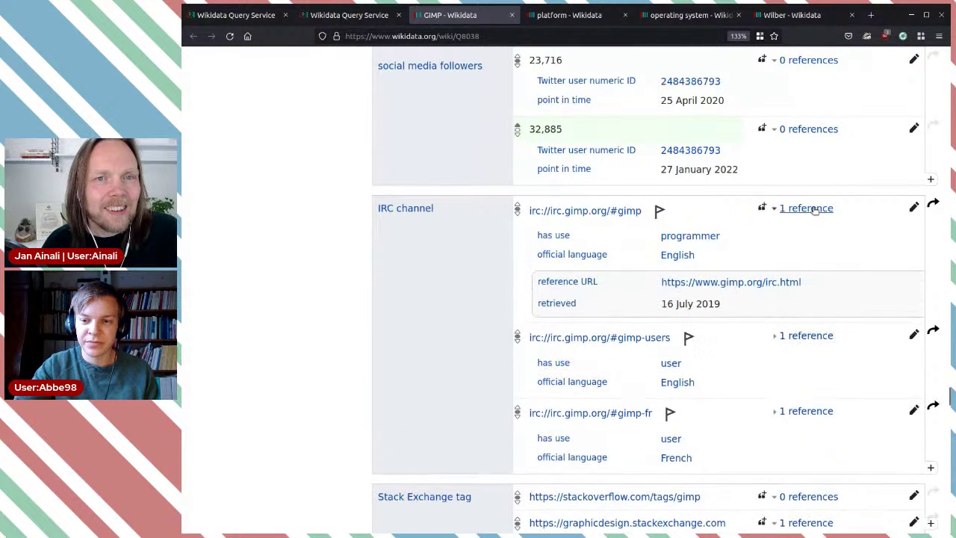
- Collapse the reference of the irc://irc.gimp.org/#gimp IRC channel value and try to open that statement for editing
left_click(813, 209)
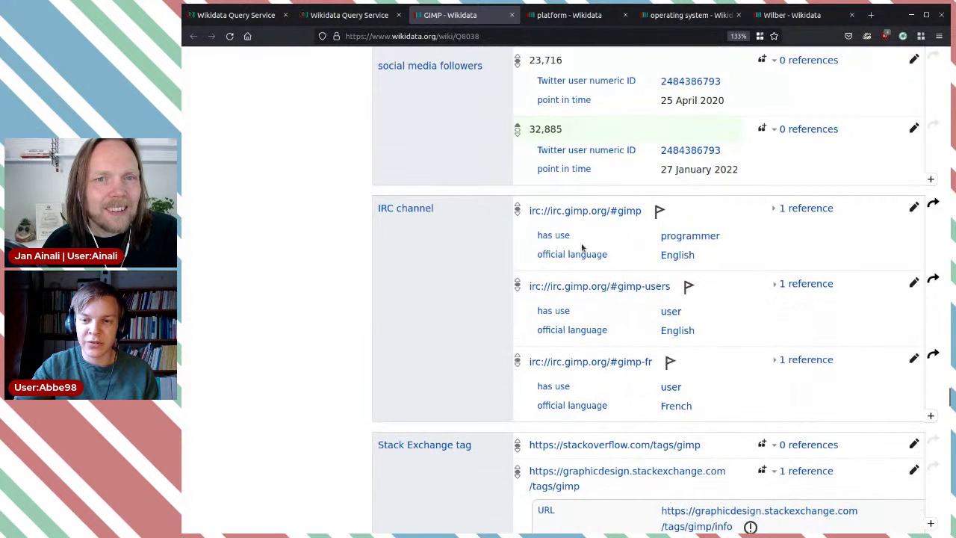
left_click(914, 208)
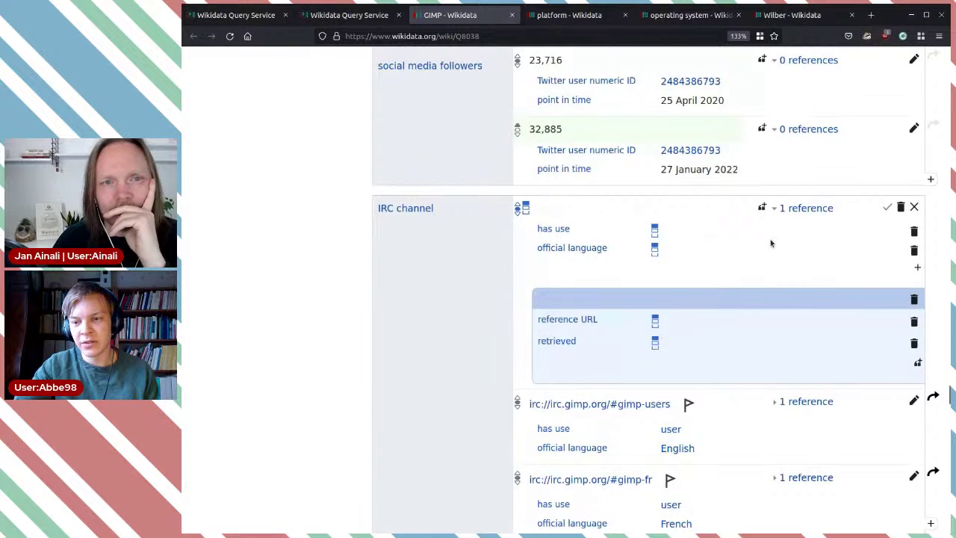
scroll(770, 239, "down", 2)
scroll(770, 240, "up", 2)
scroll(769, 242, "down", 1)
scroll(769, 245, "up", 1)
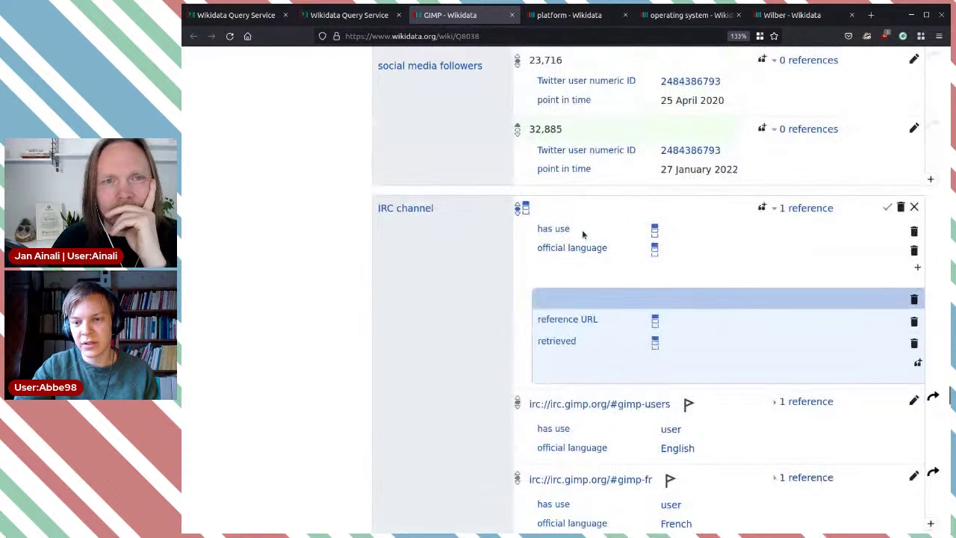
- Reload the GIMP item page and retry loading it
left_click(231, 36)
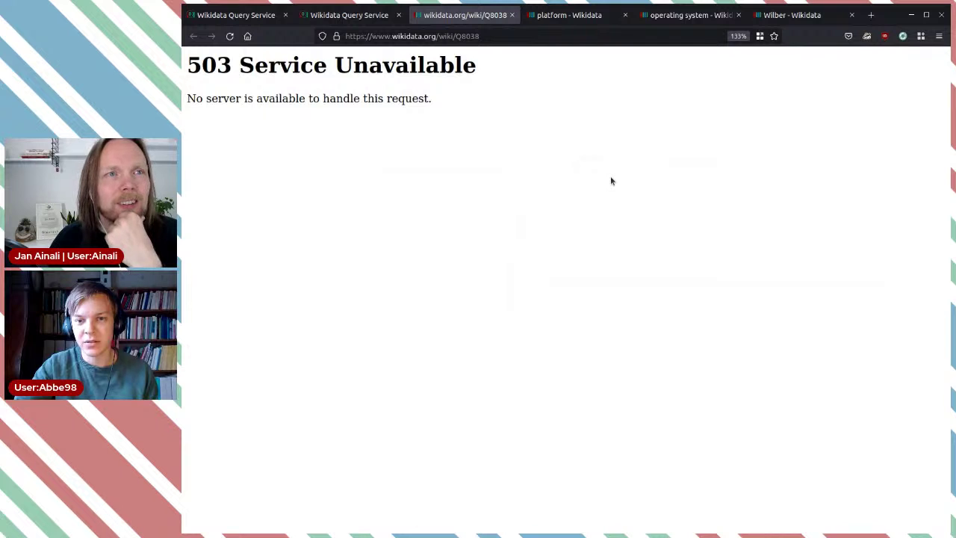
left_click(230, 36)
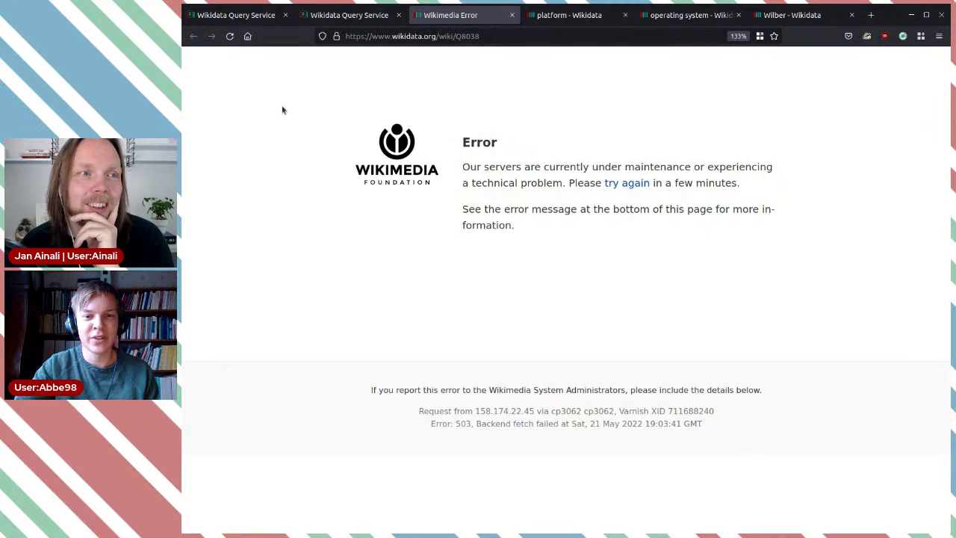
key("F5")
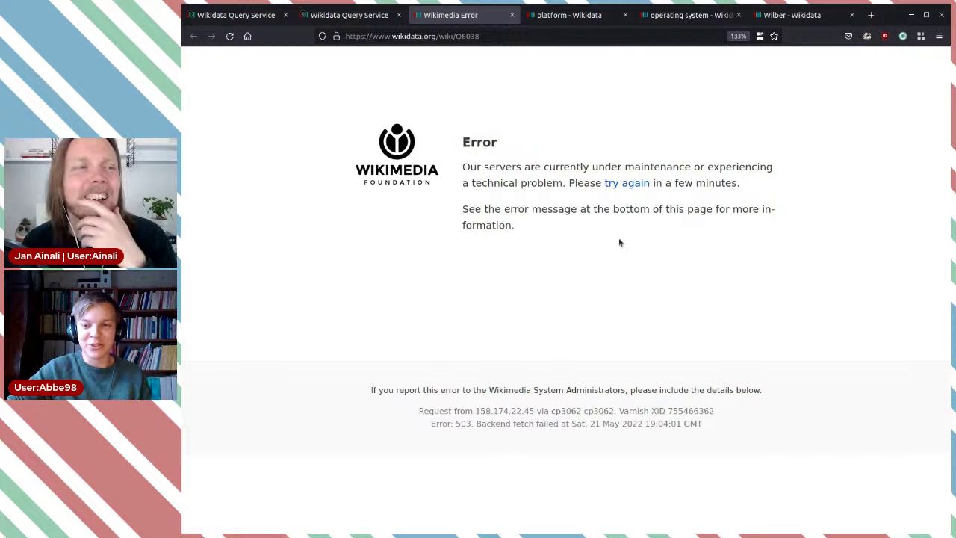
- Read the Wikimedia error page's explanation and its advice on trying again and finding more information
left_click_drag(619, 242, 463, 181)
left_click(657, 247)
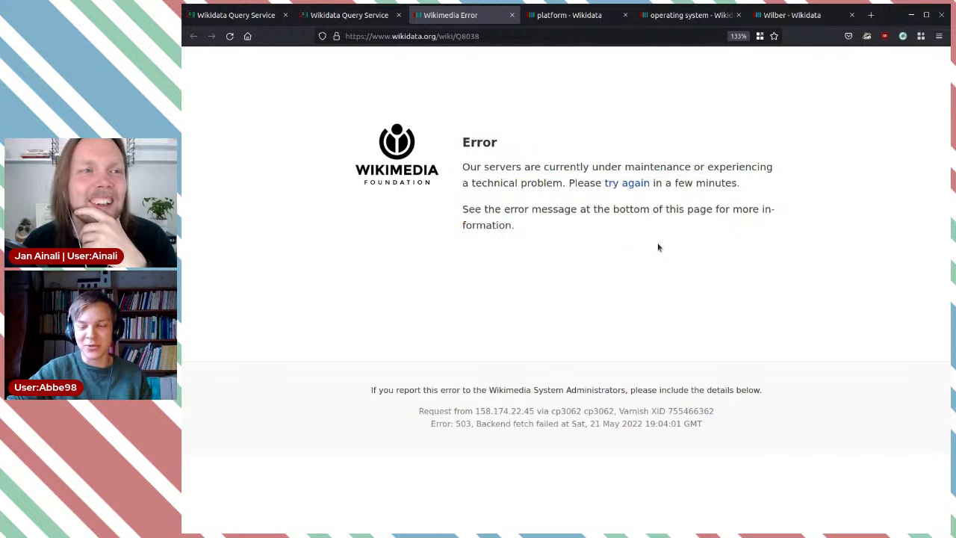
left_click_drag(528, 243, 502, 211)
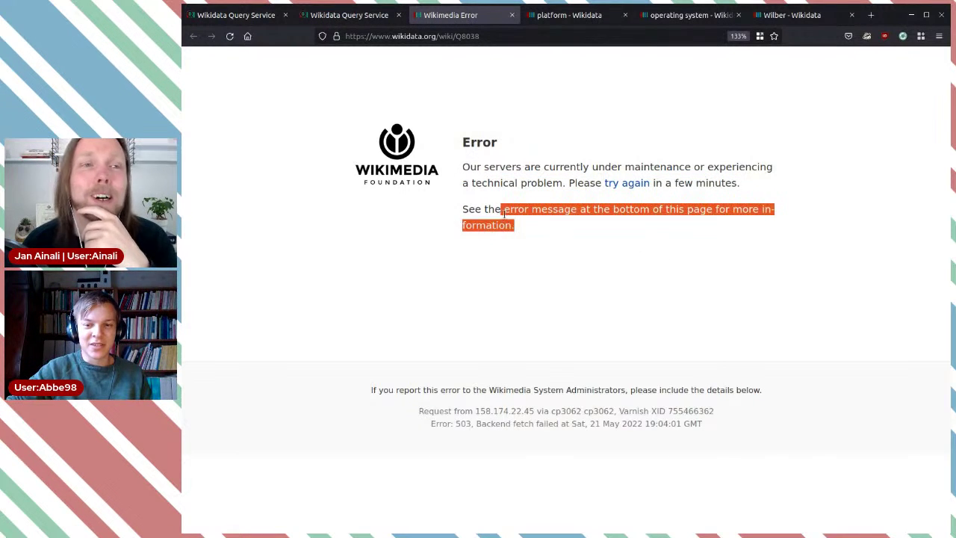
left_click(588, 244)
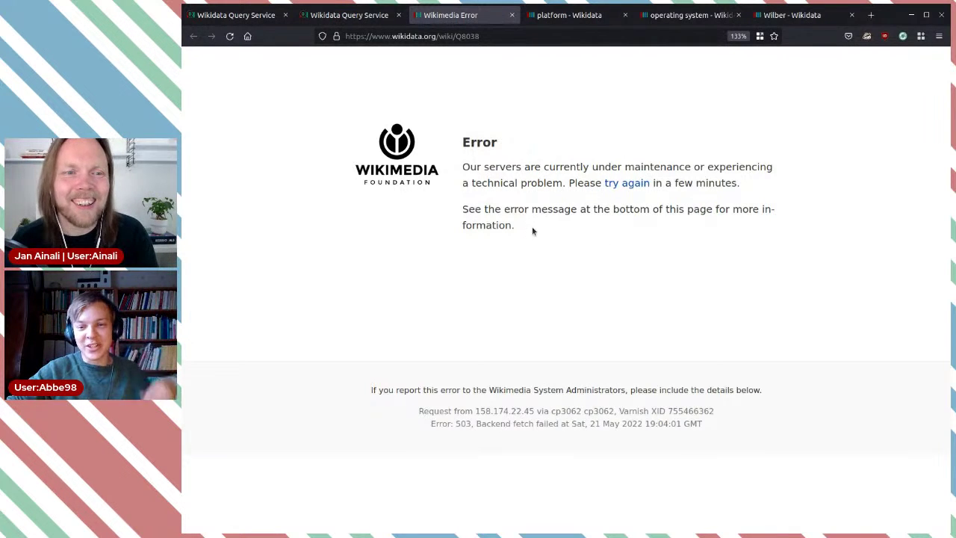
left_click_drag(533, 229, 462, 175)
left_click(462, 174)
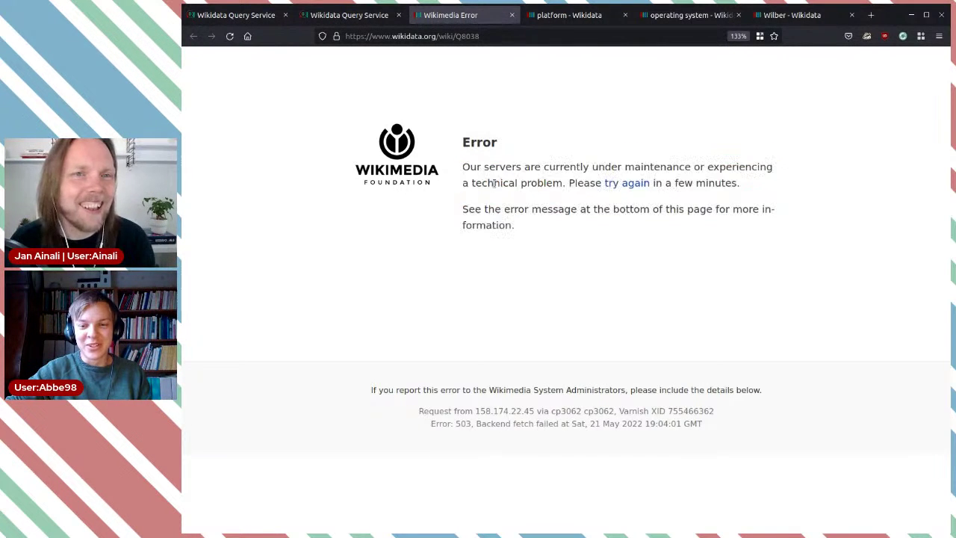
left_click_drag(741, 187, 509, 167)
left_click(508, 168)
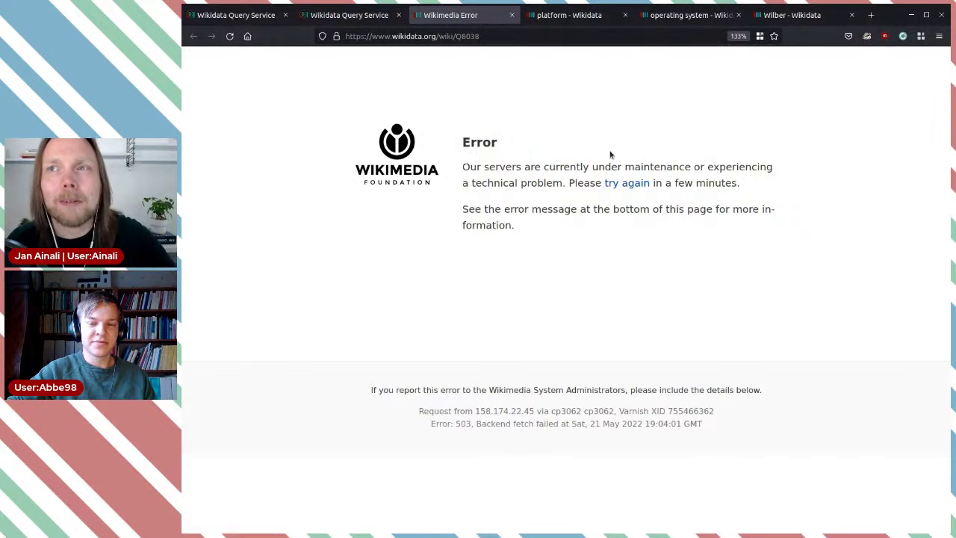
- Start a screenshot of the Wikimedia error page and cancel the capture
key("ctrl+shift+s")
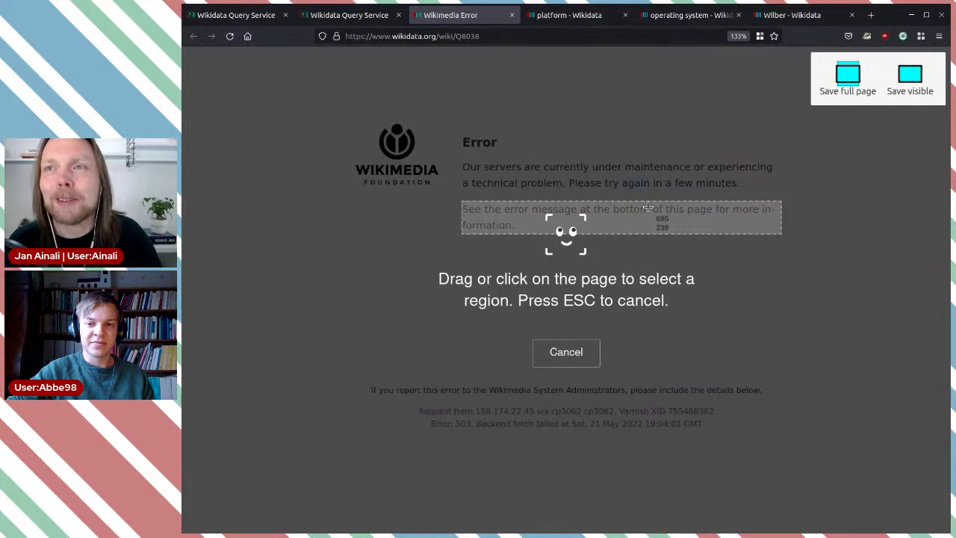
key("Escape")
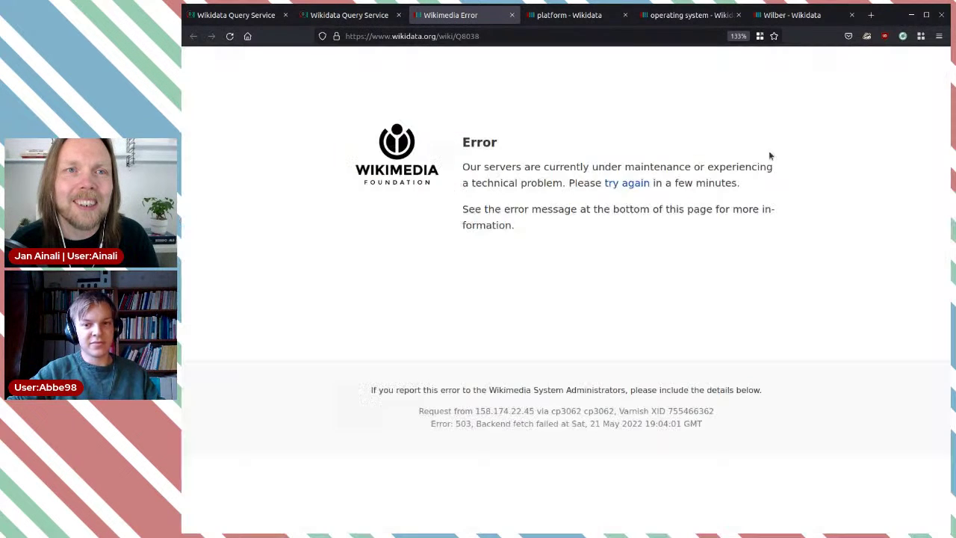